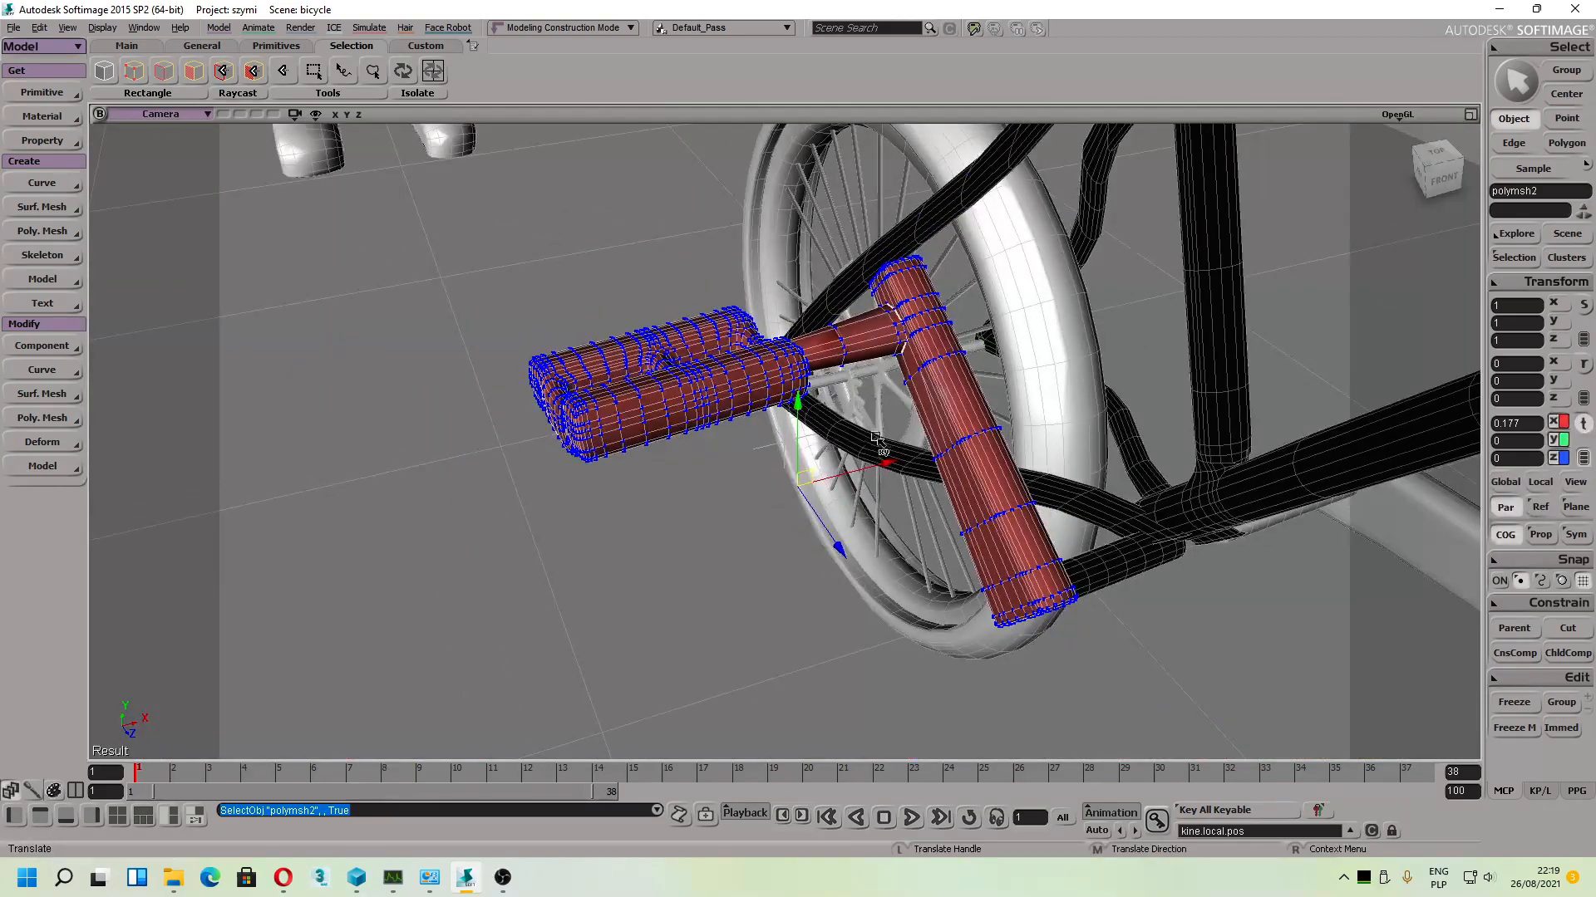
# Step: Examine the selected red pedal, its axle and the crank arm closely from several sides
pyautogui.moveTo(856, 424); pyautogui.dragTo(679, 532)
pyautogui.moveTo(680, 531); pyautogui.dragTo(576, 526, button='middle')
pyautogui.press('s')
pyautogui.moveTo(576, 526); pyautogui.dragTo(870, 545, button='right')
pyautogui.press('s')
pyautogui.press('s')
pyautogui.moveTo(871, 545); pyautogui.dragTo(783, 542)
pyautogui.scroll(4, 631, 552)
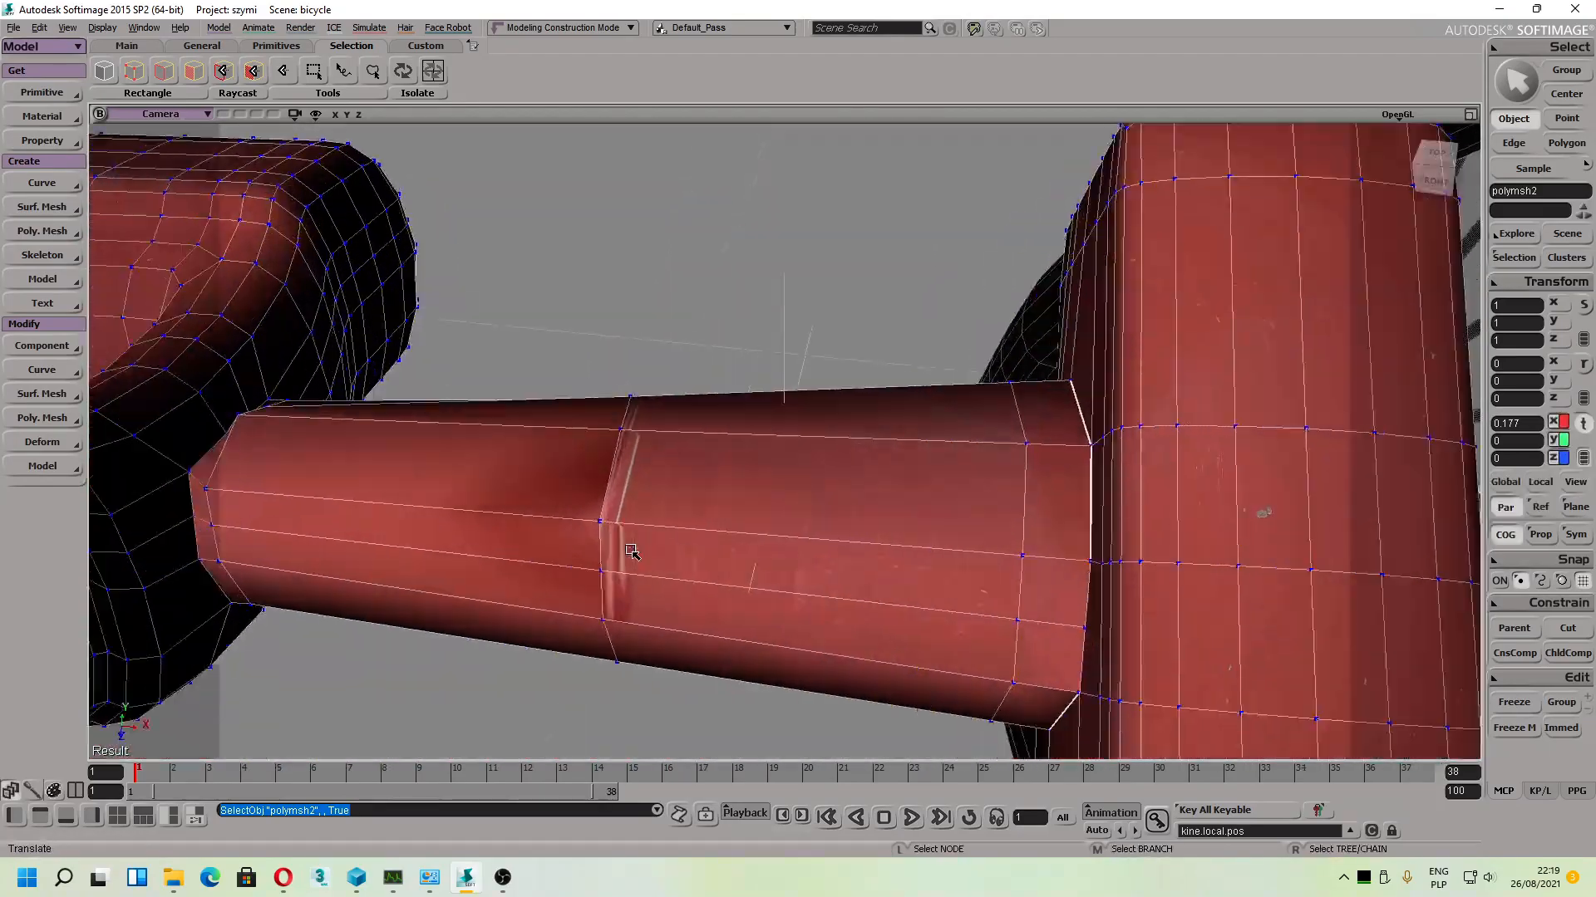
pyautogui.scroll(-5, 618, 534)
pyautogui.press('s')
pyautogui.moveTo(664, 525); pyautogui.dragTo(706, 562)
pyautogui.moveTo(707, 562); pyautogui.dragTo(606, 573, button='right')
pyautogui.moveTo(606, 574); pyautogui.dragTo(720, 466)
pyautogui.moveTo(719, 465); pyautogui.dragTo(559, 546, button='middle')
pyautogui.press('s')
pyautogui.moveTo(558, 546); pyautogui.dragTo(659, 549, button='right')
pyautogui.scroll(-4, 656, 562)
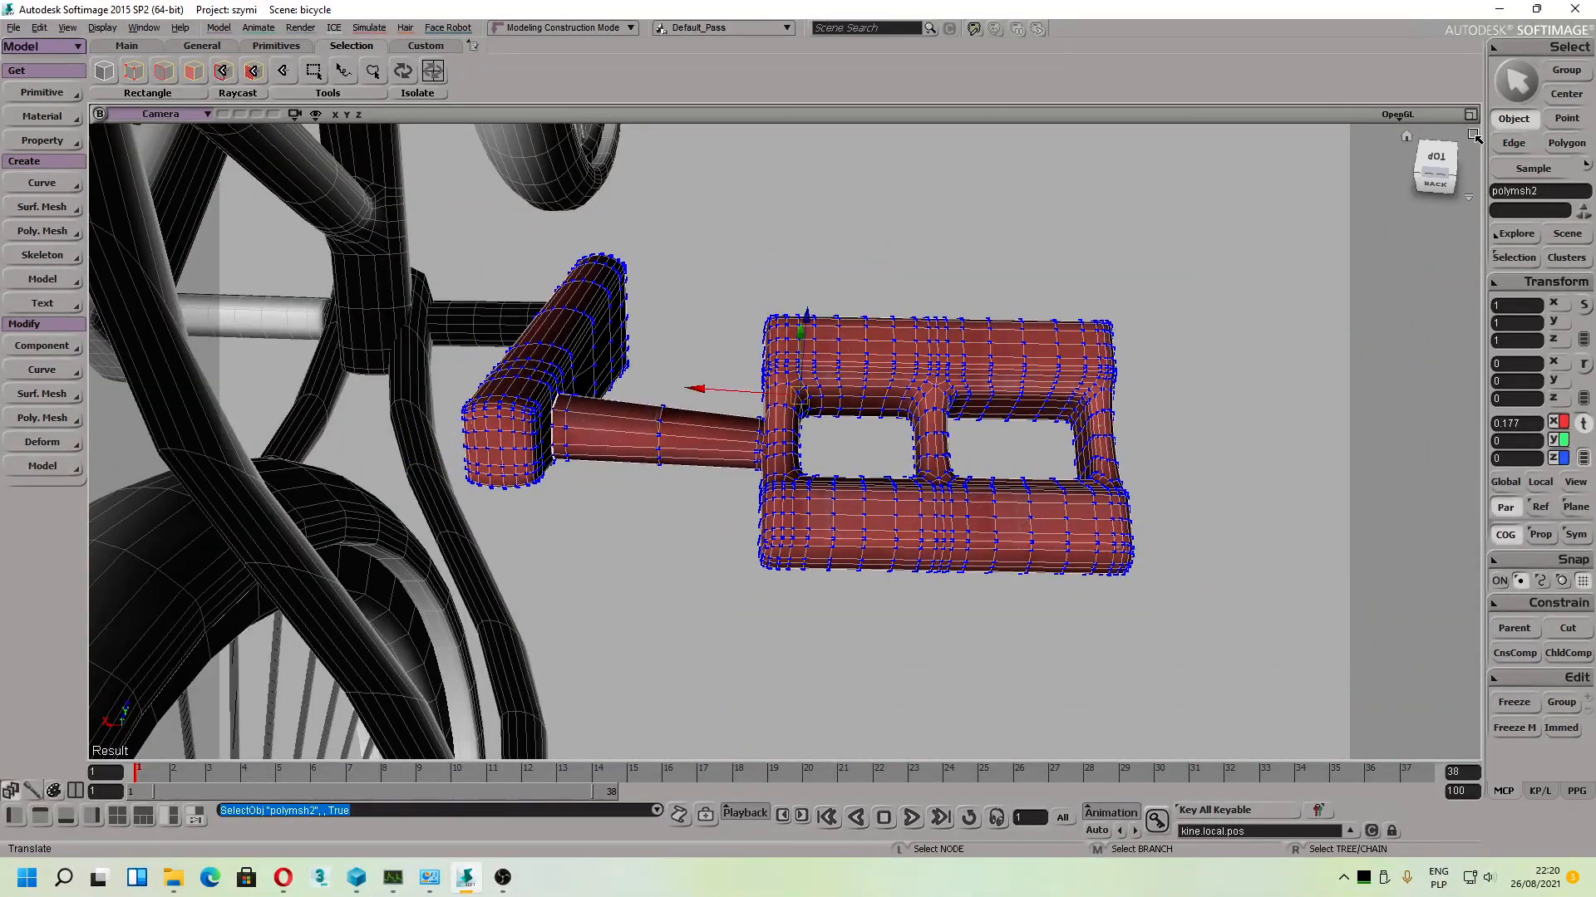
# Step: Restore the four-view layout and select the grey crank and pedal mesh on the opposite side of the bicycle
pyautogui.press('F12')
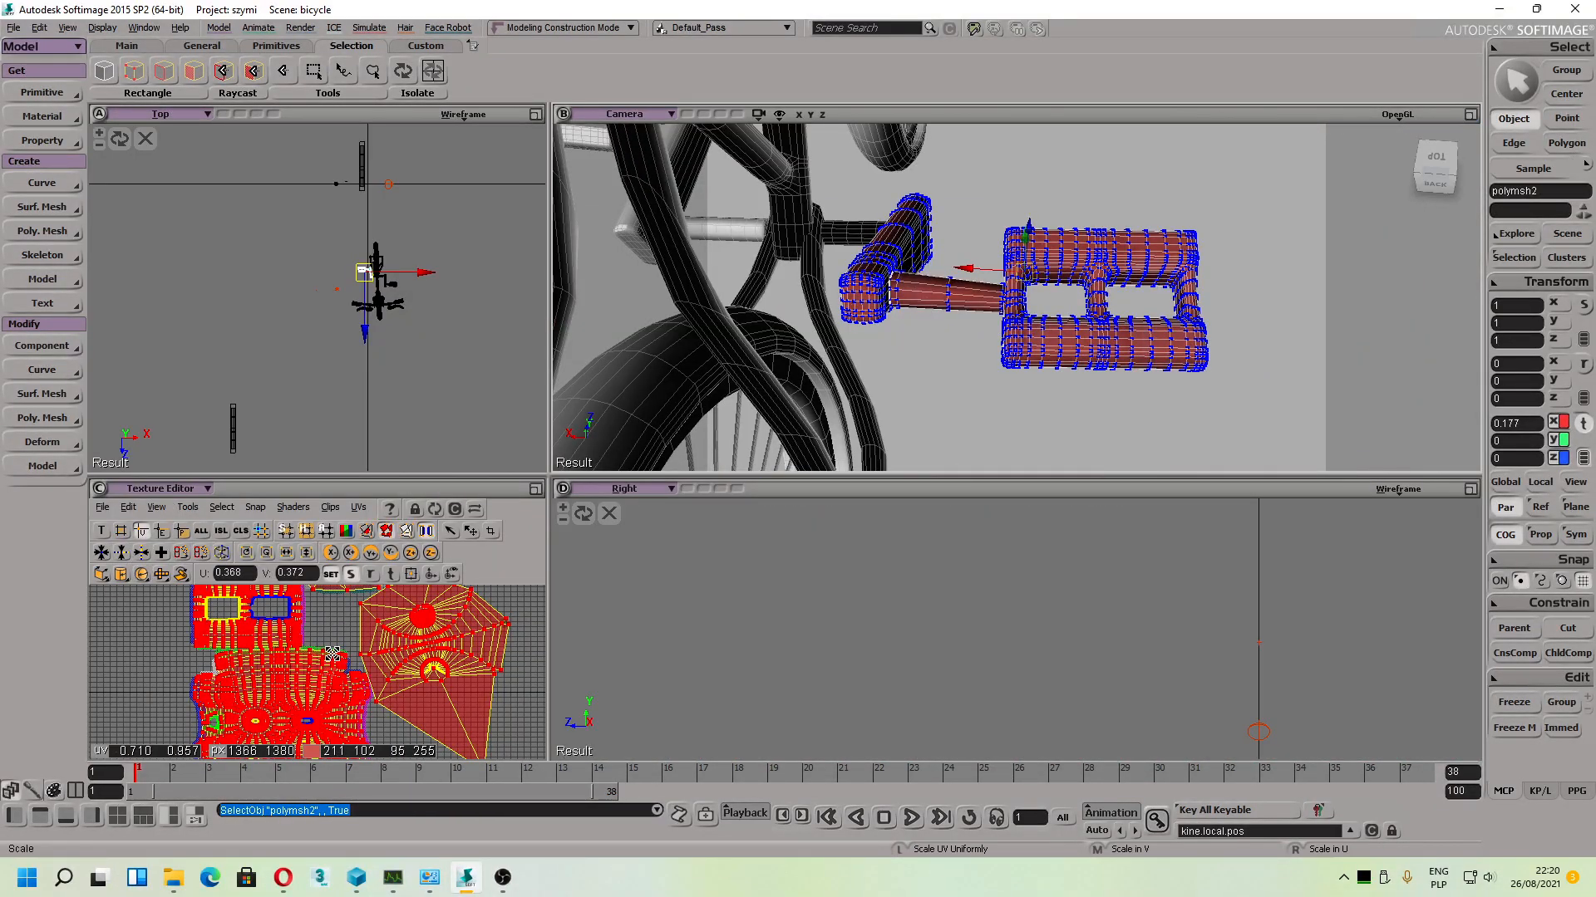
pyautogui.scroll(-3, 333, 654)
pyautogui.press('s')
pyautogui.moveTo(897, 290); pyautogui.dragTo(1048, 532)
pyautogui.press('s')
pyautogui.moveTo(770, 378); pyautogui.dragTo(825, 365)
pyautogui.moveTo(824, 364); pyautogui.dragTo(840, 385, button='right')
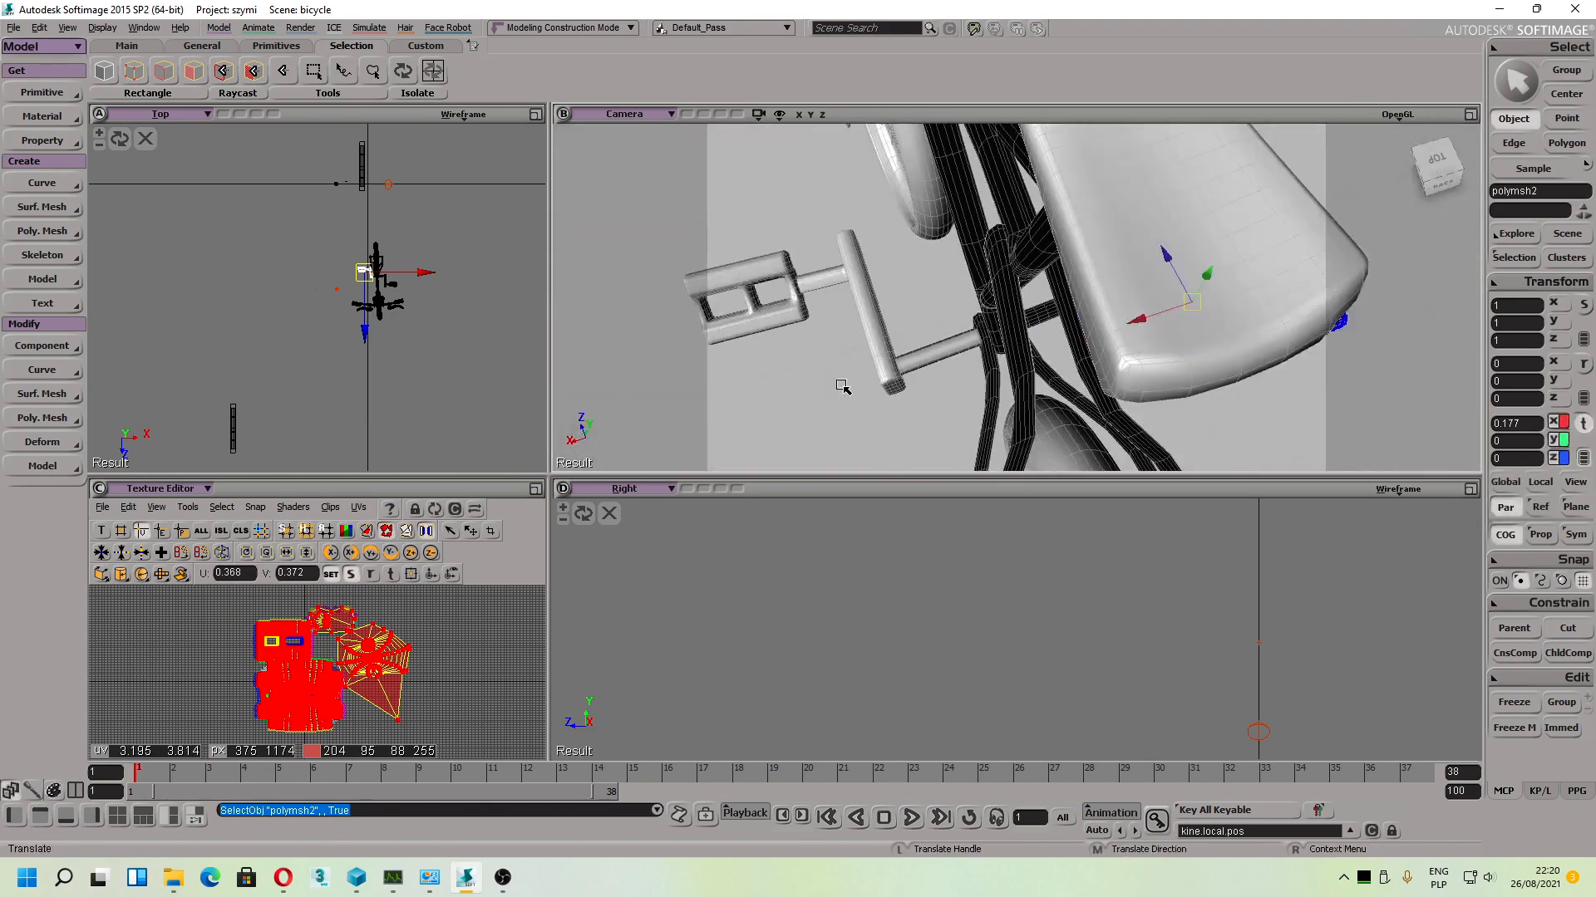
pyautogui.press('s')
pyautogui.moveTo(1019, 242); pyautogui.dragTo(994, 253)
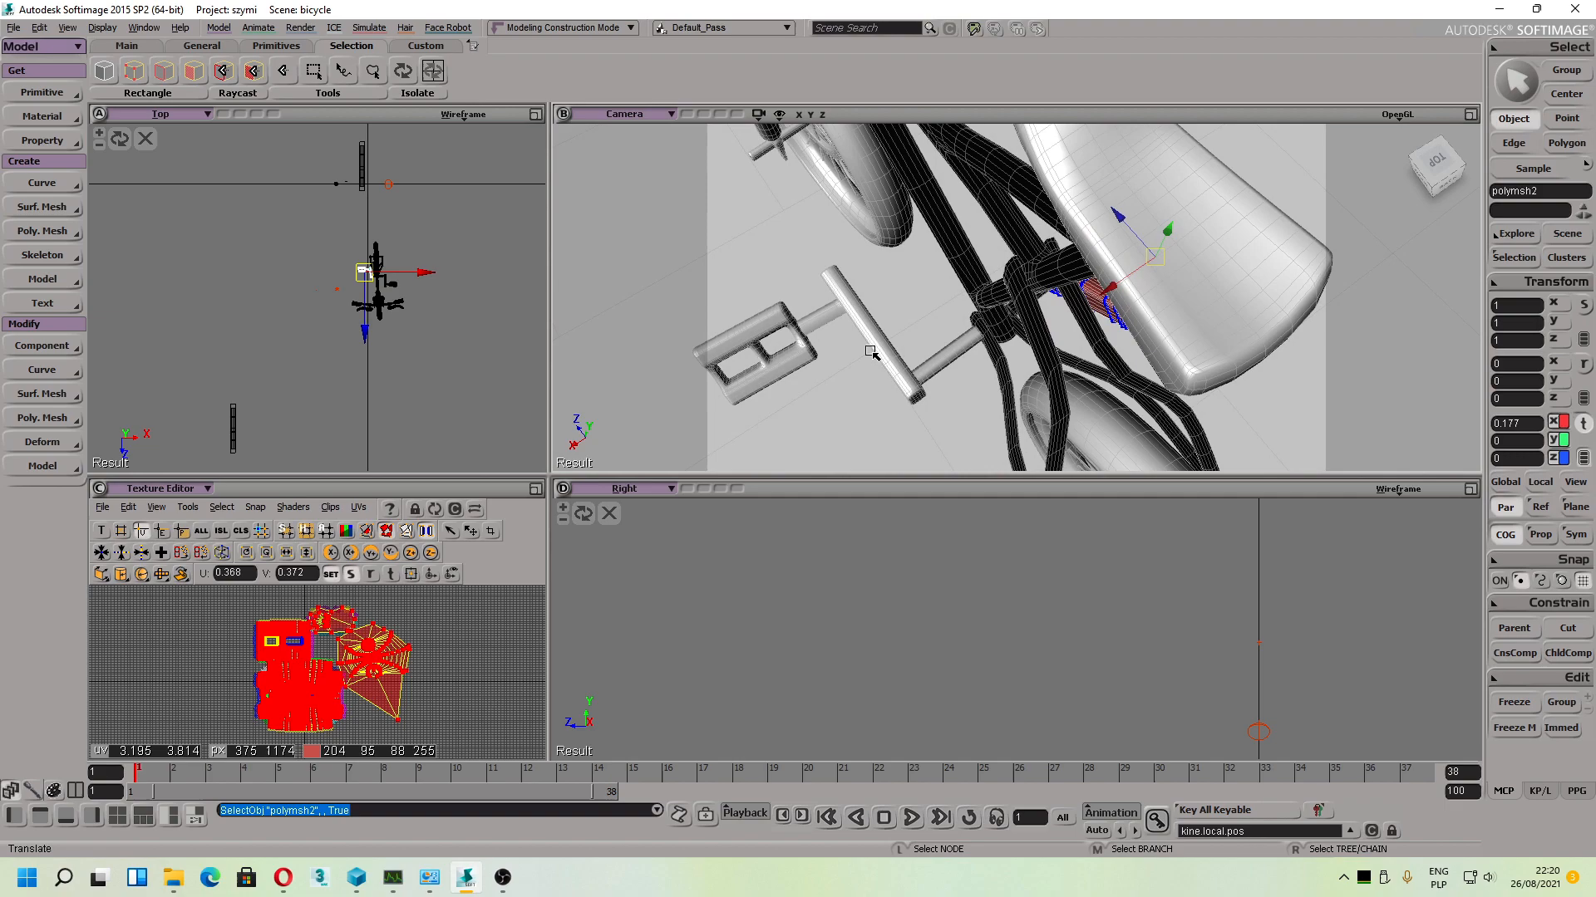
pyautogui.click(871, 351)
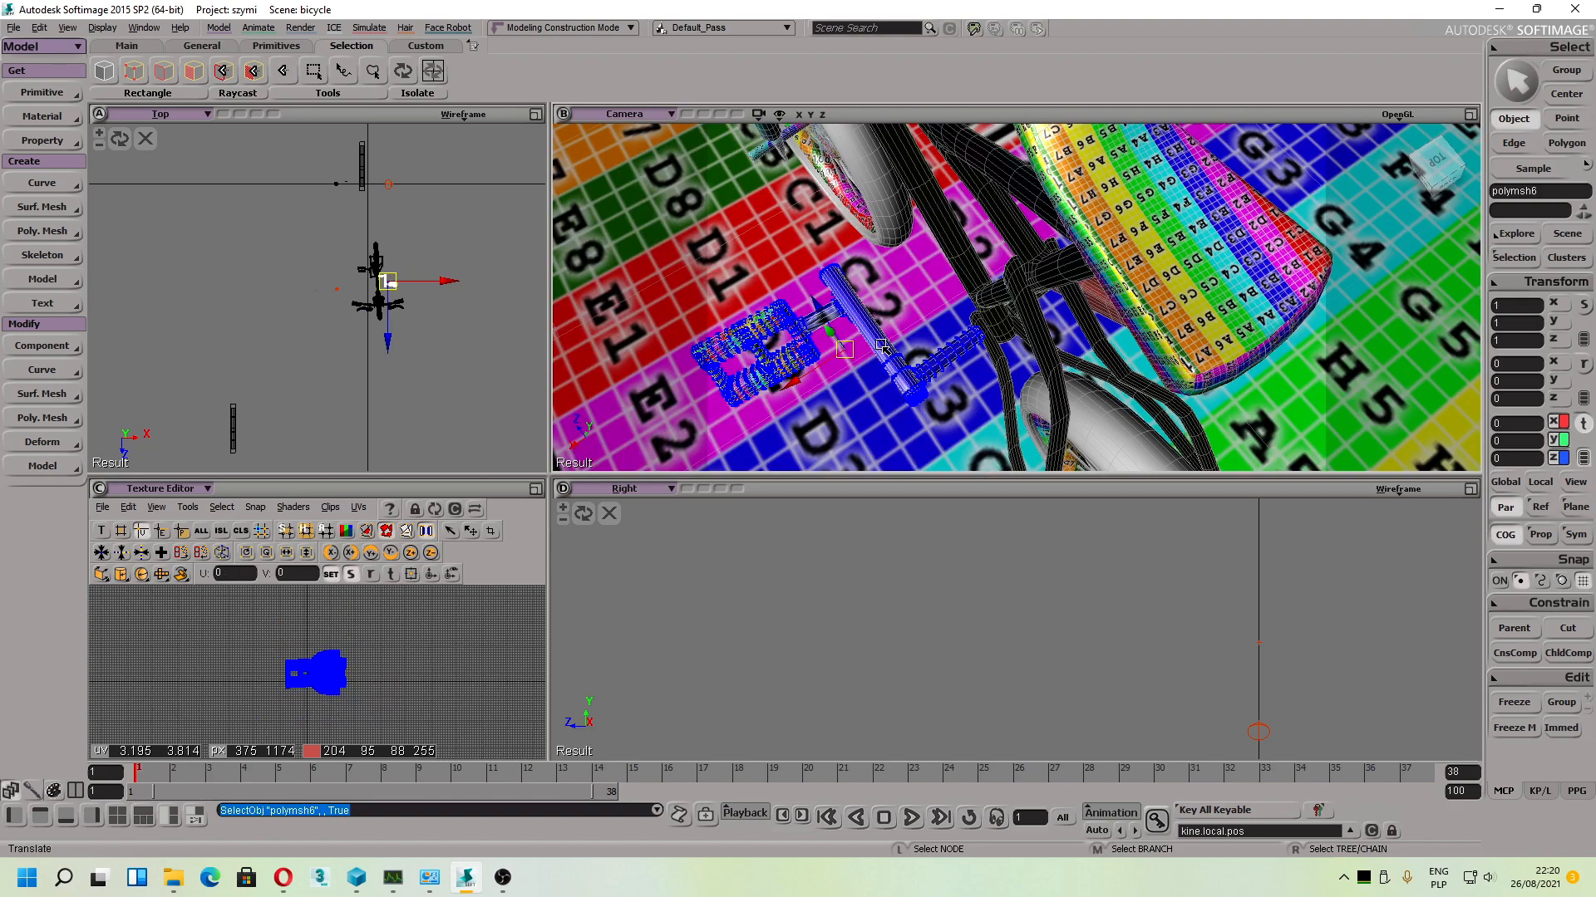
# Step: Examine the selected grey crank and pedal from several sides in the enlarged camera view
pyautogui.press('s')
pyautogui.moveTo(873, 332); pyautogui.dragTo(828, 346, button='right')
pyautogui.press('s')
pyautogui.moveTo(828, 346); pyautogui.dragTo(1038, 317, button='middle')
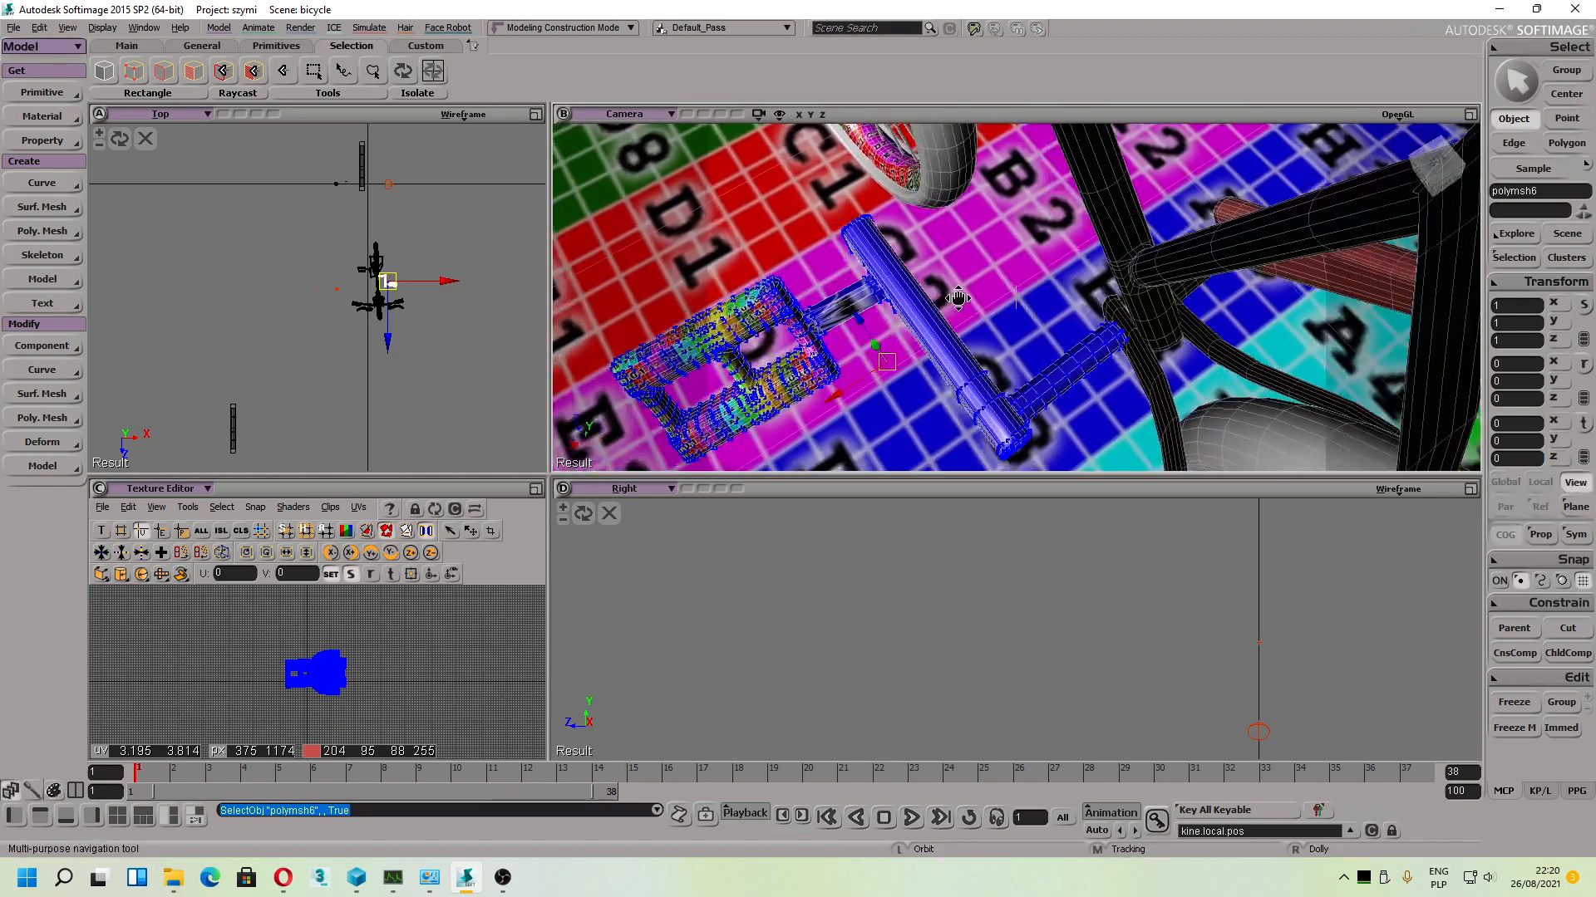
pyautogui.moveTo(1039, 318); pyautogui.dragTo(708, 404, button='right')
pyautogui.press('s')
pyautogui.moveTo(843, 354); pyautogui.dragTo(869, 329, button='right')
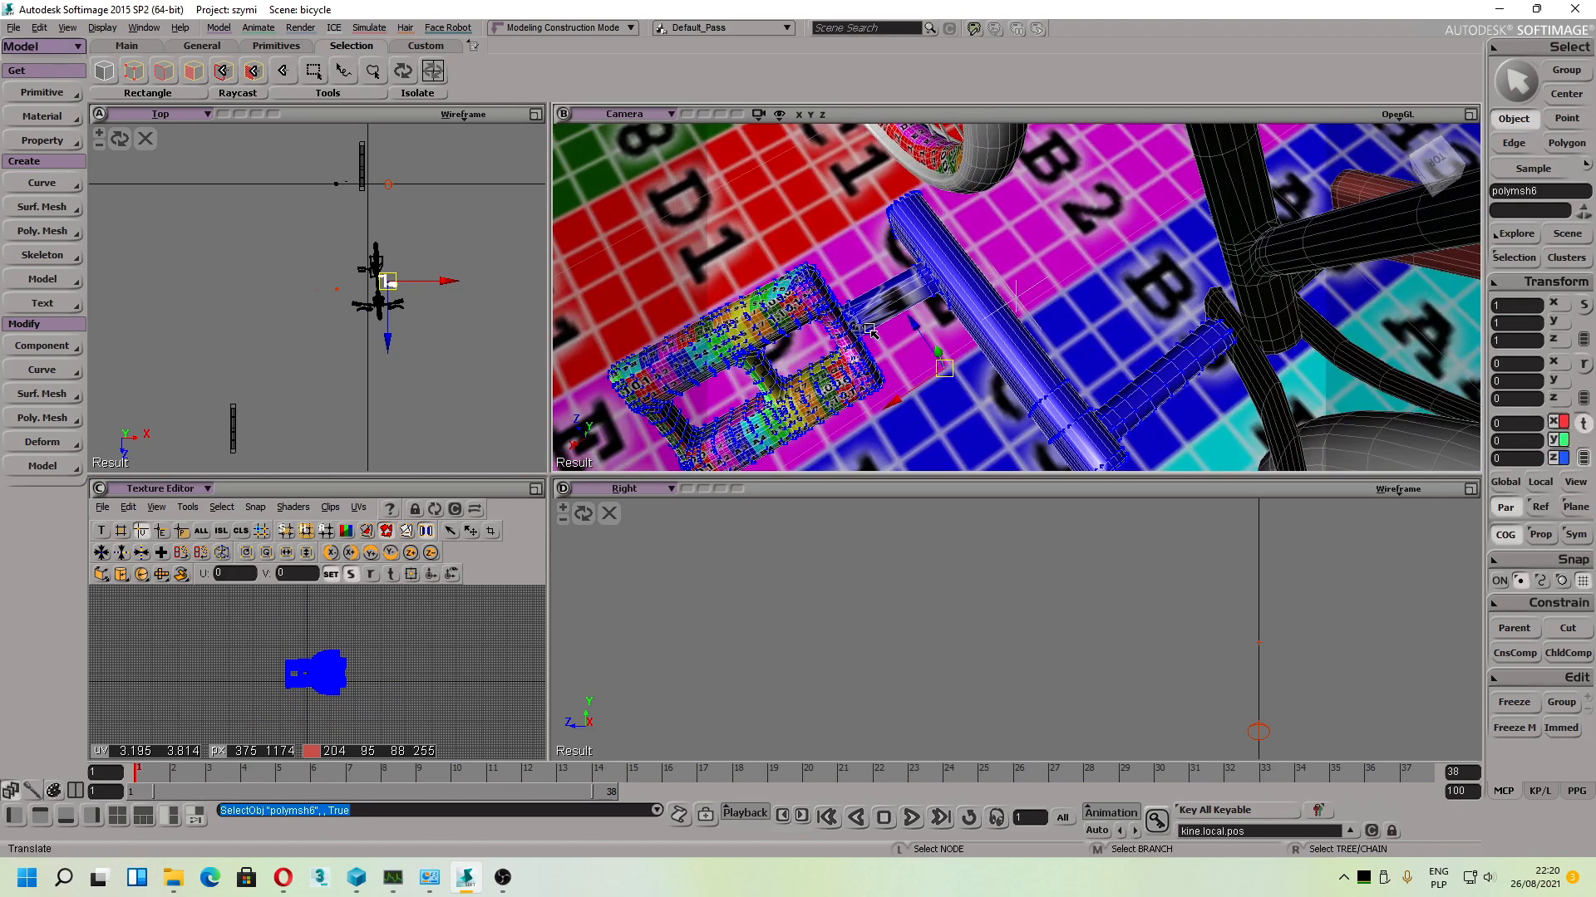
pyautogui.press('s')
pyautogui.moveTo(869, 329)
pyautogui.mouseDown()
pyautogui.moveTo(830, 310)
pyautogui.moveTo(847, 357)
pyautogui.moveTo(865, 349)
pyautogui.mouseUp()
pyautogui.click(1470, 114)
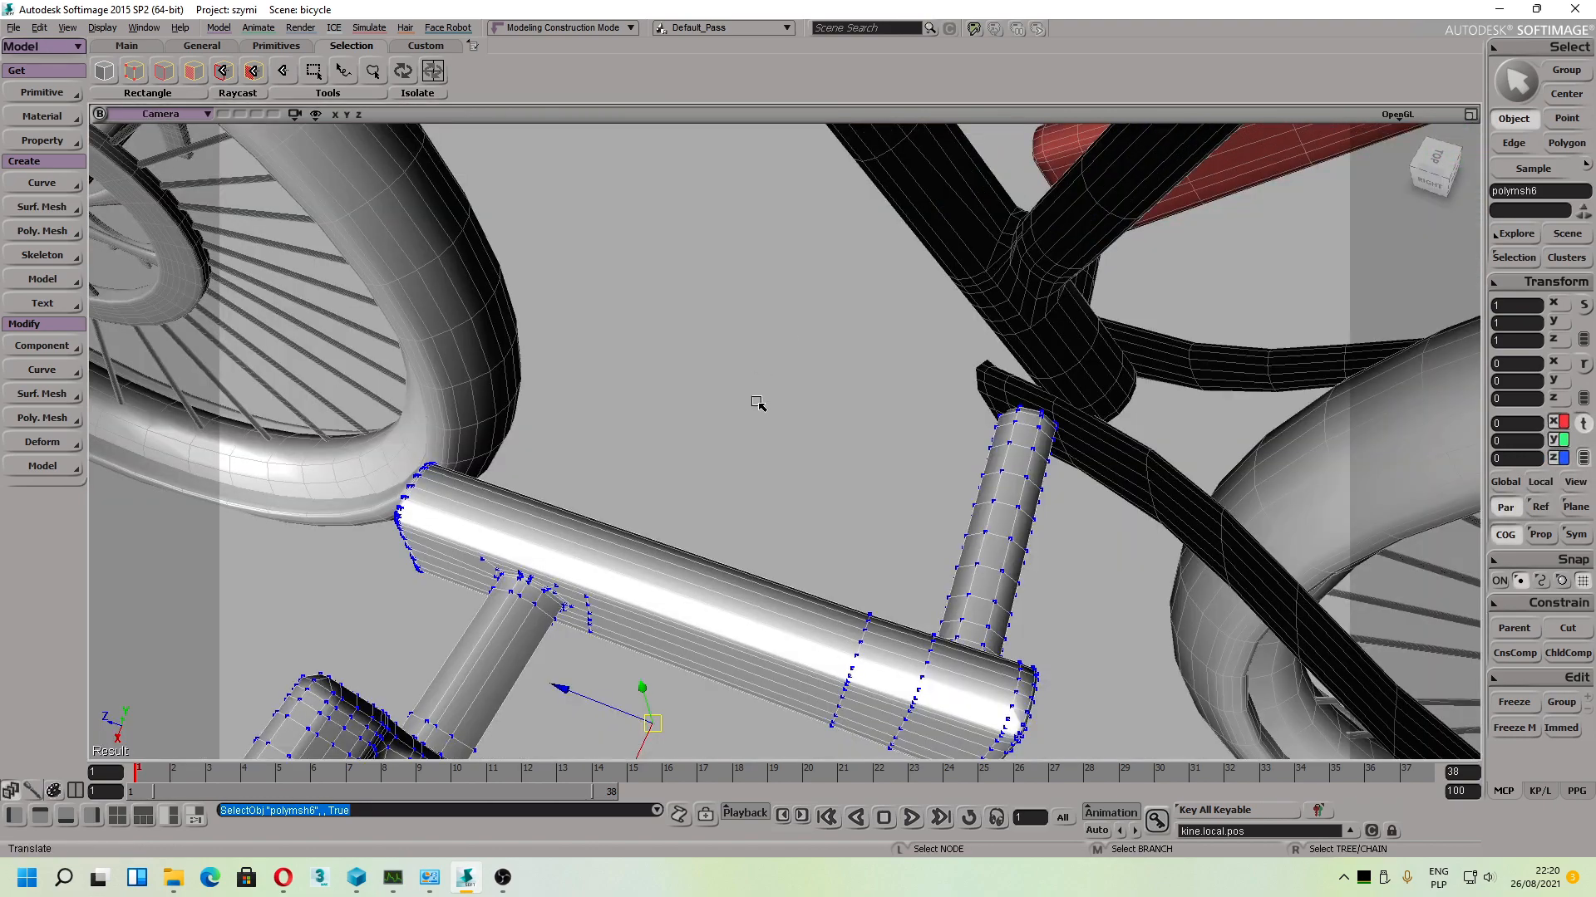
pyautogui.press('s')
pyautogui.moveTo(755, 402); pyautogui.dragTo(748, 502, button='right')
pyautogui.moveTo(748, 502); pyautogui.dragTo(769, 441)
pyautogui.moveTo(769, 442); pyautogui.dragTo(947, 298, button='middle')
pyautogui.press('s')
pyautogui.moveTo(947, 298); pyautogui.dragTo(985, 391)
pyautogui.moveTo(810, 307); pyautogui.dragTo(827, 462, button='middle')
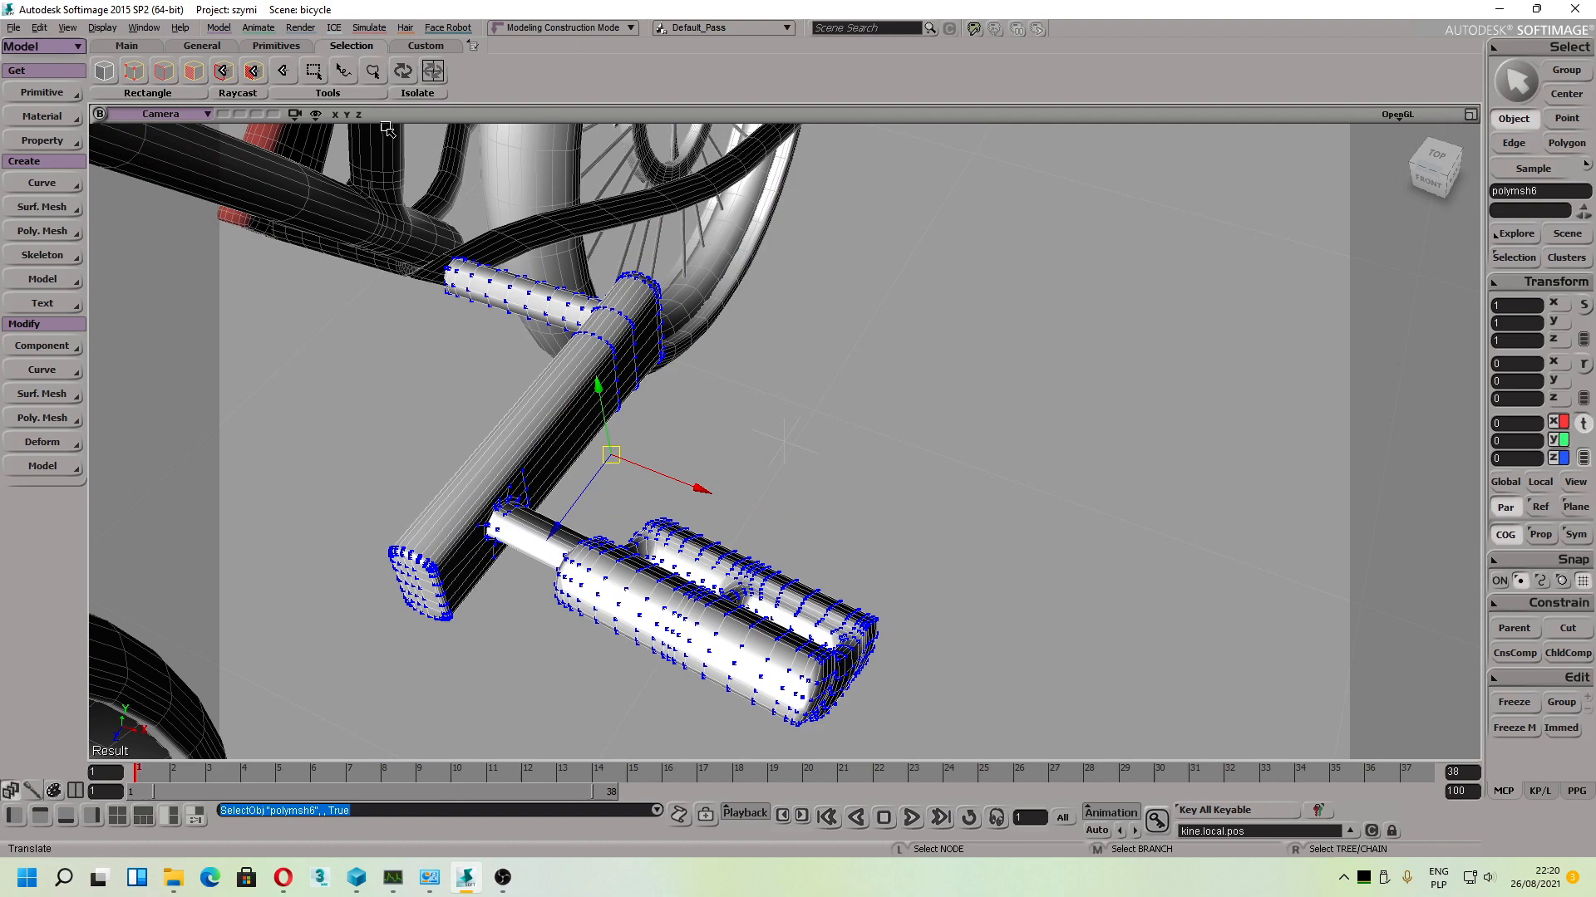
# Step: Create a new Cycles Principled BSDF material in the Material Manager
pyautogui.click(300, 27)
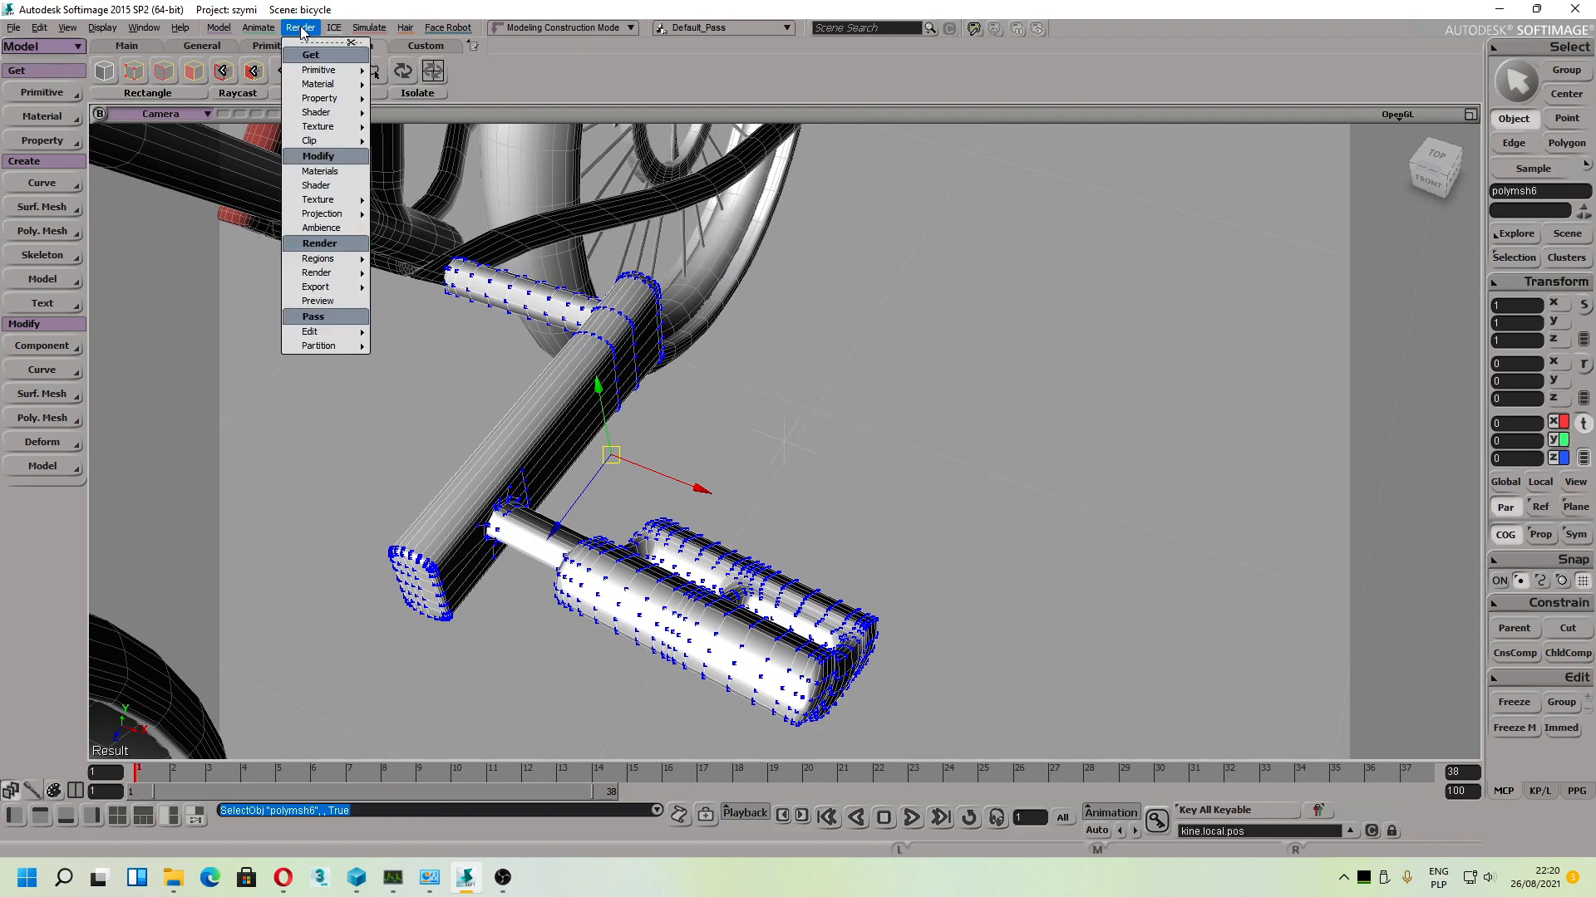
pyautogui.click(320, 170)
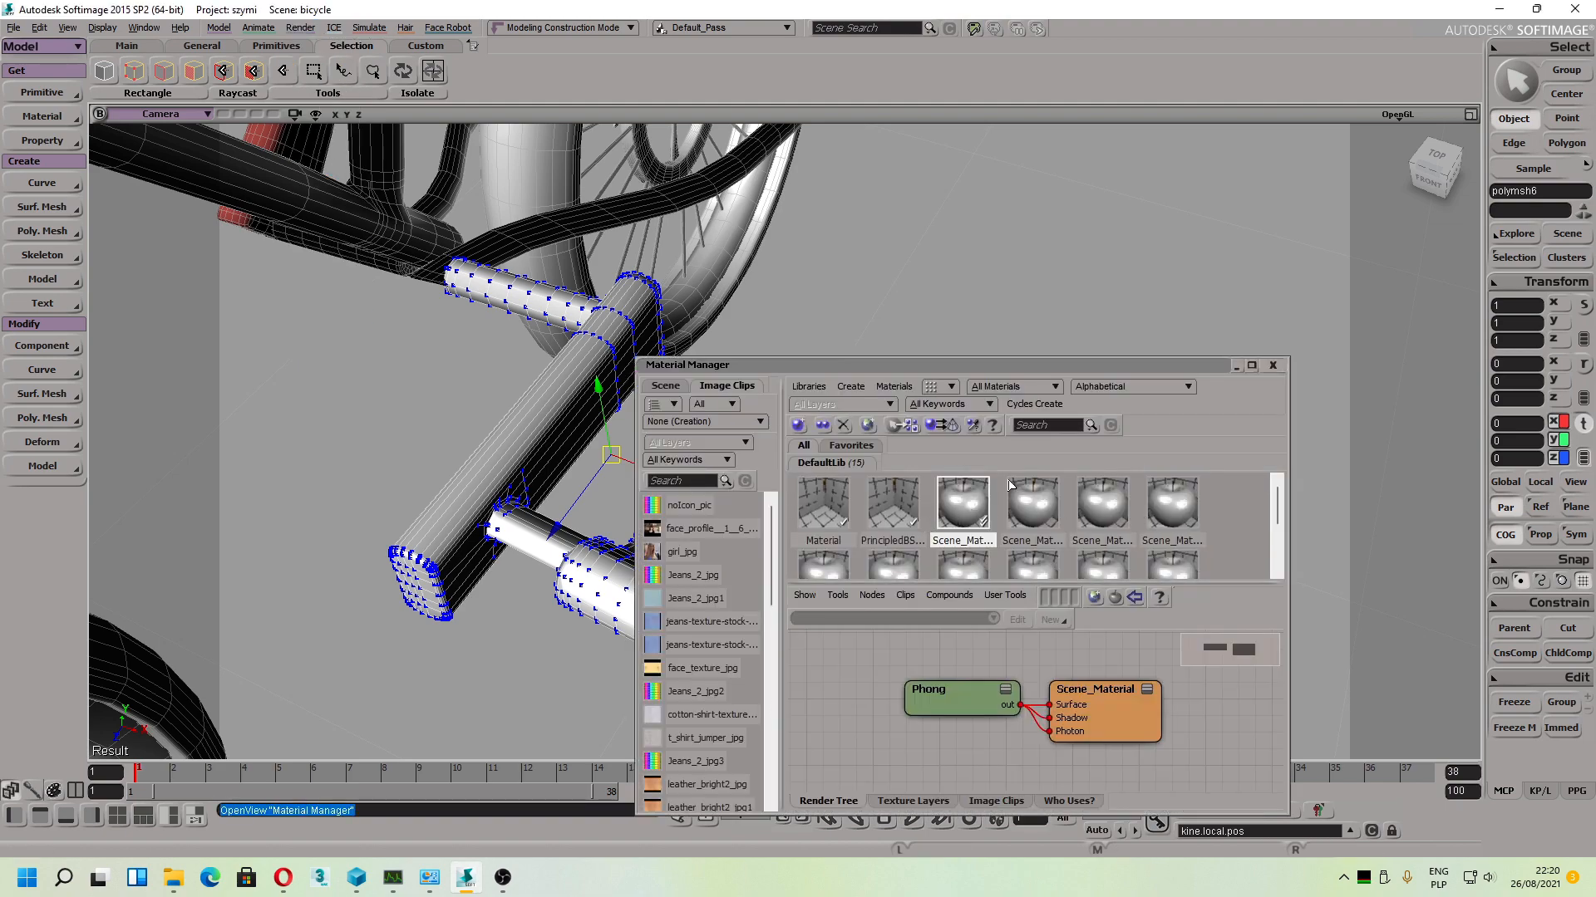
pyautogui.moveTo(1275, 502)
pyautogui.mouseDown()
pyautogui.moveTo(1275, 544)
pyautogui.moveTo(1265, 494)
pyautogui.mouseUp()
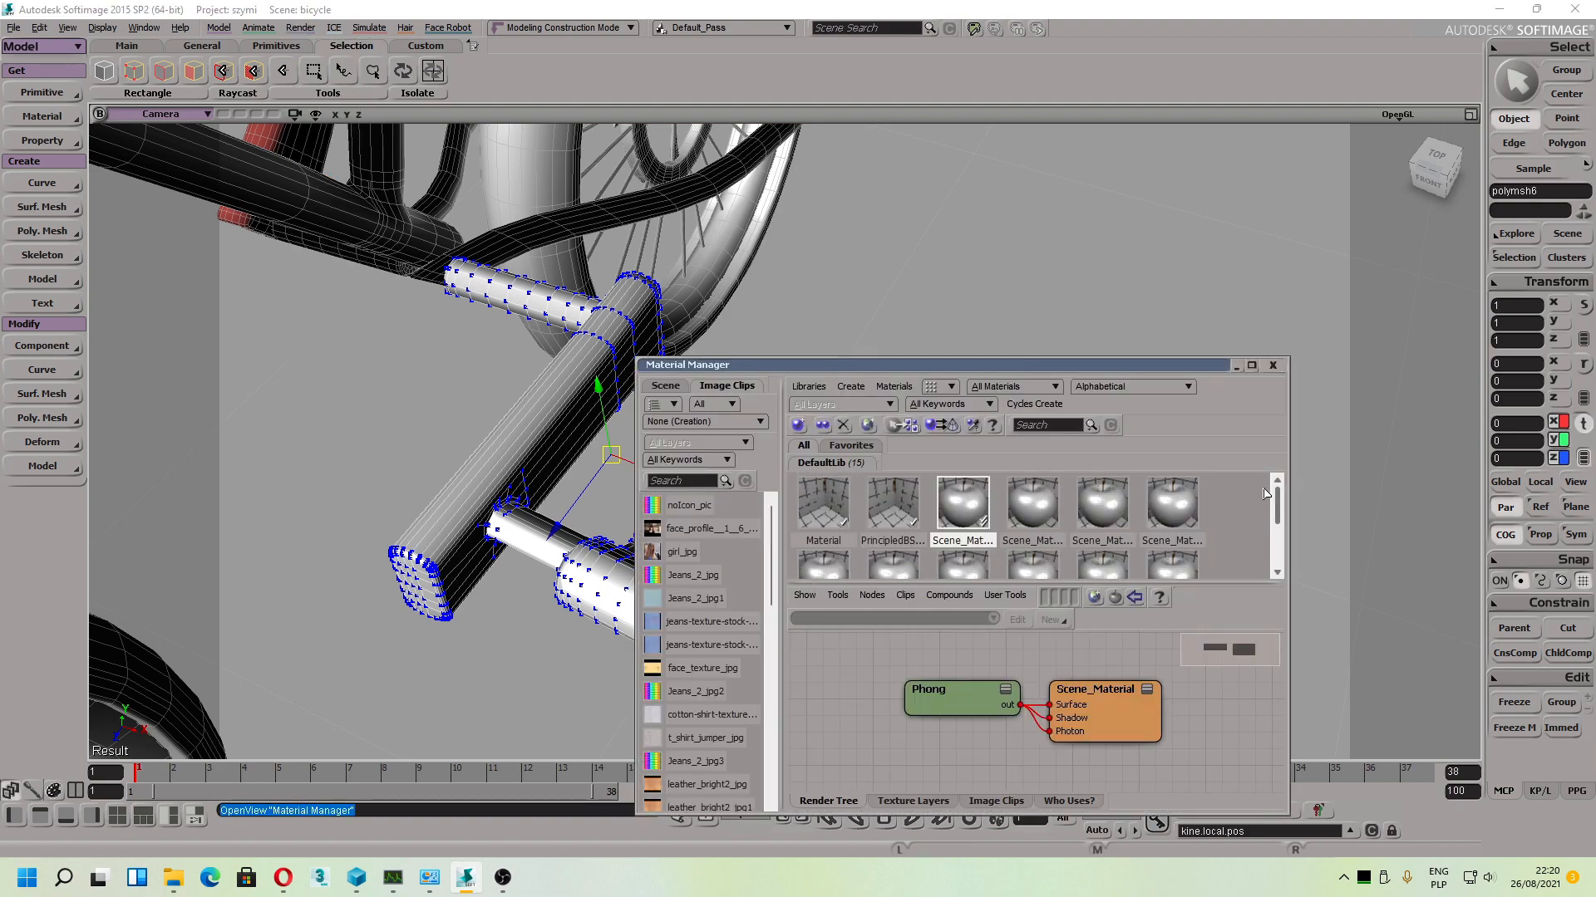
pyautogui.click(878, 392)
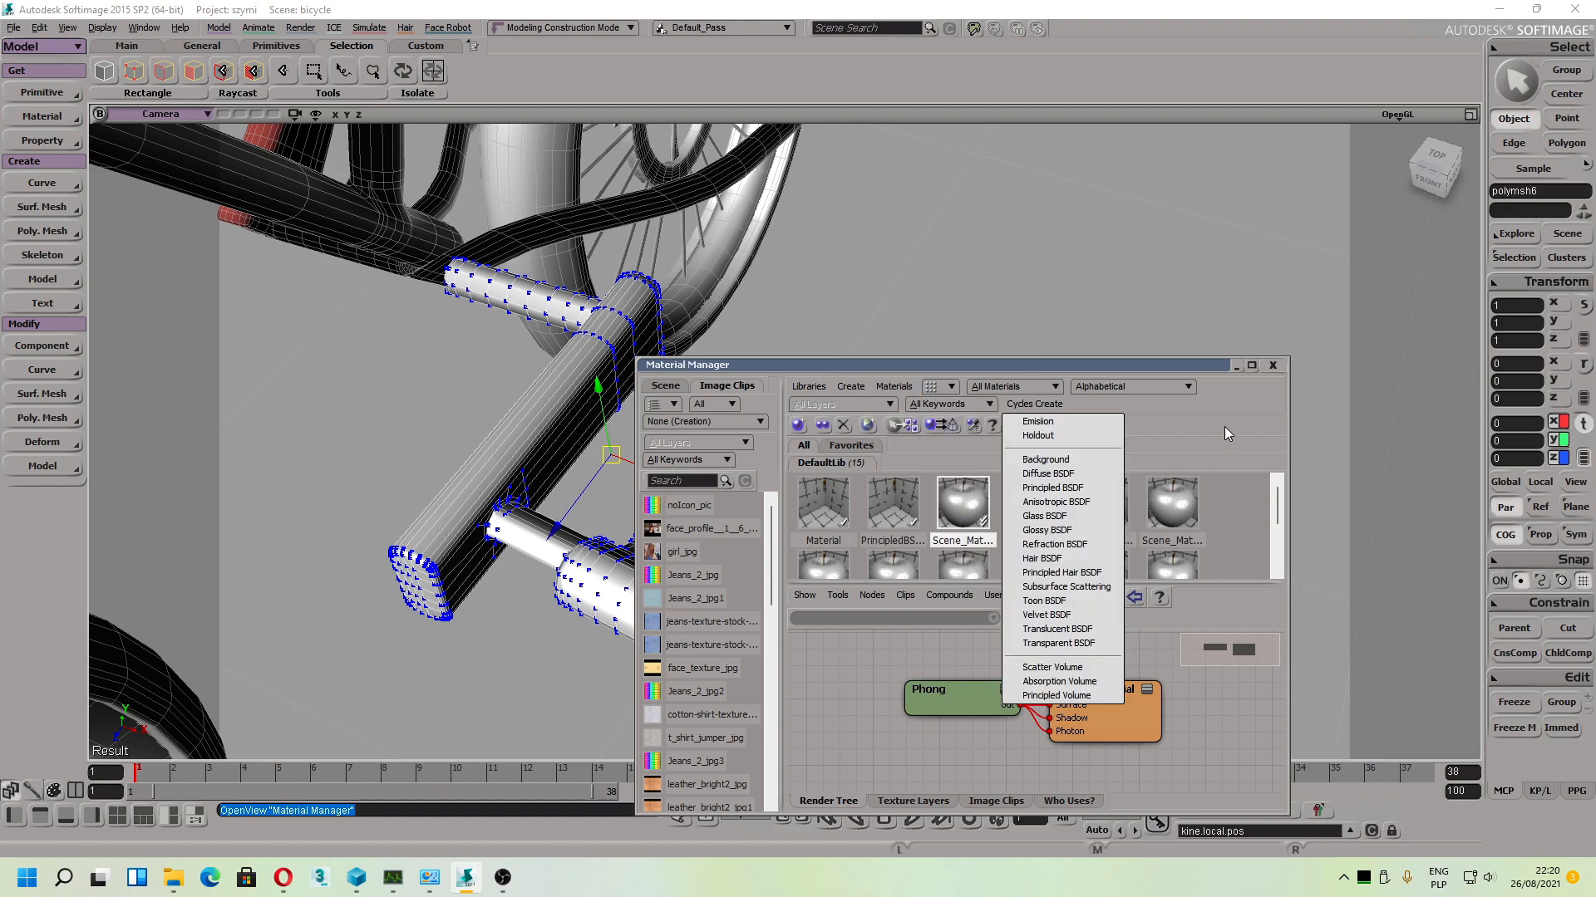
pyautogui.click(1225, 431)
pyautogui.click(1040, 406)
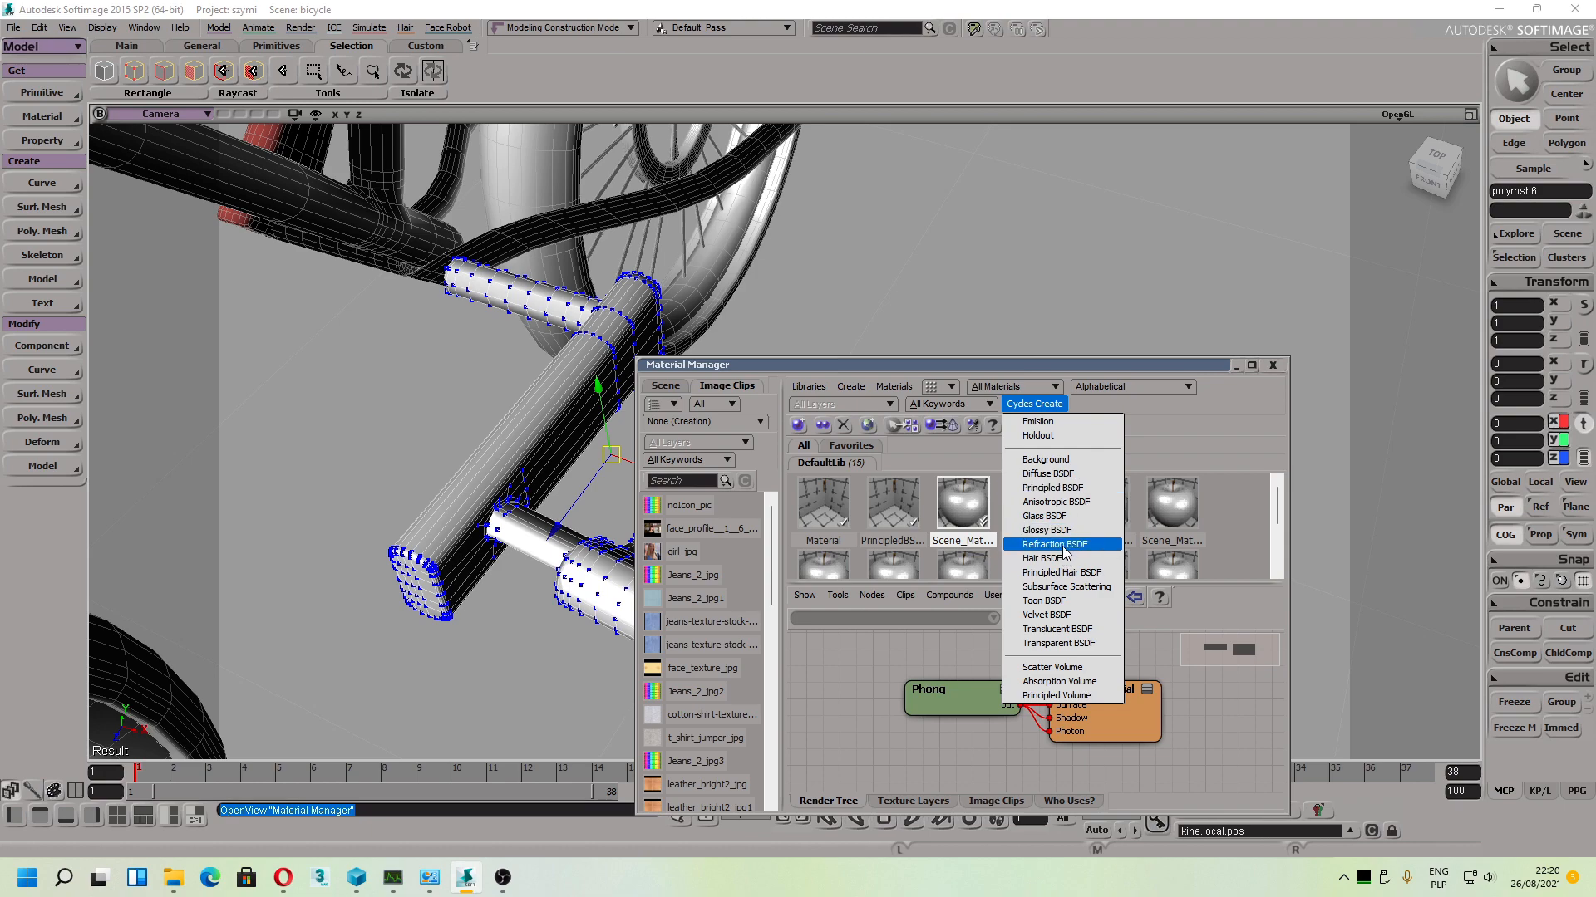
pyautogui.click(1063, 491)
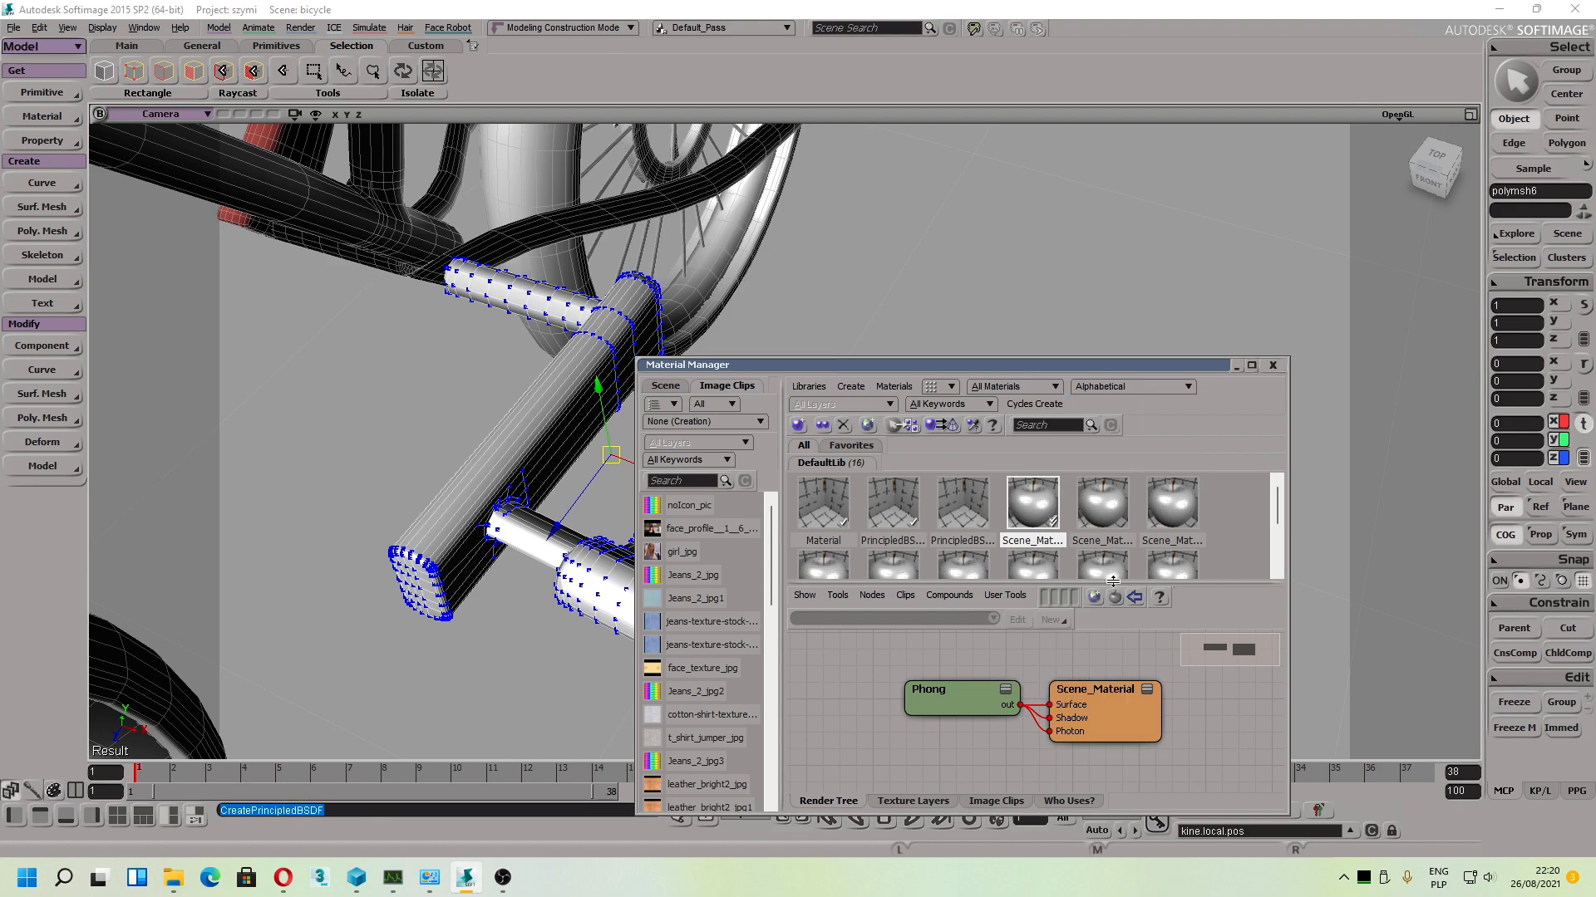
# Step: Rename the newly created Principled BSDF material as Bike_pedal_02
pyautogui.click(969, 547)
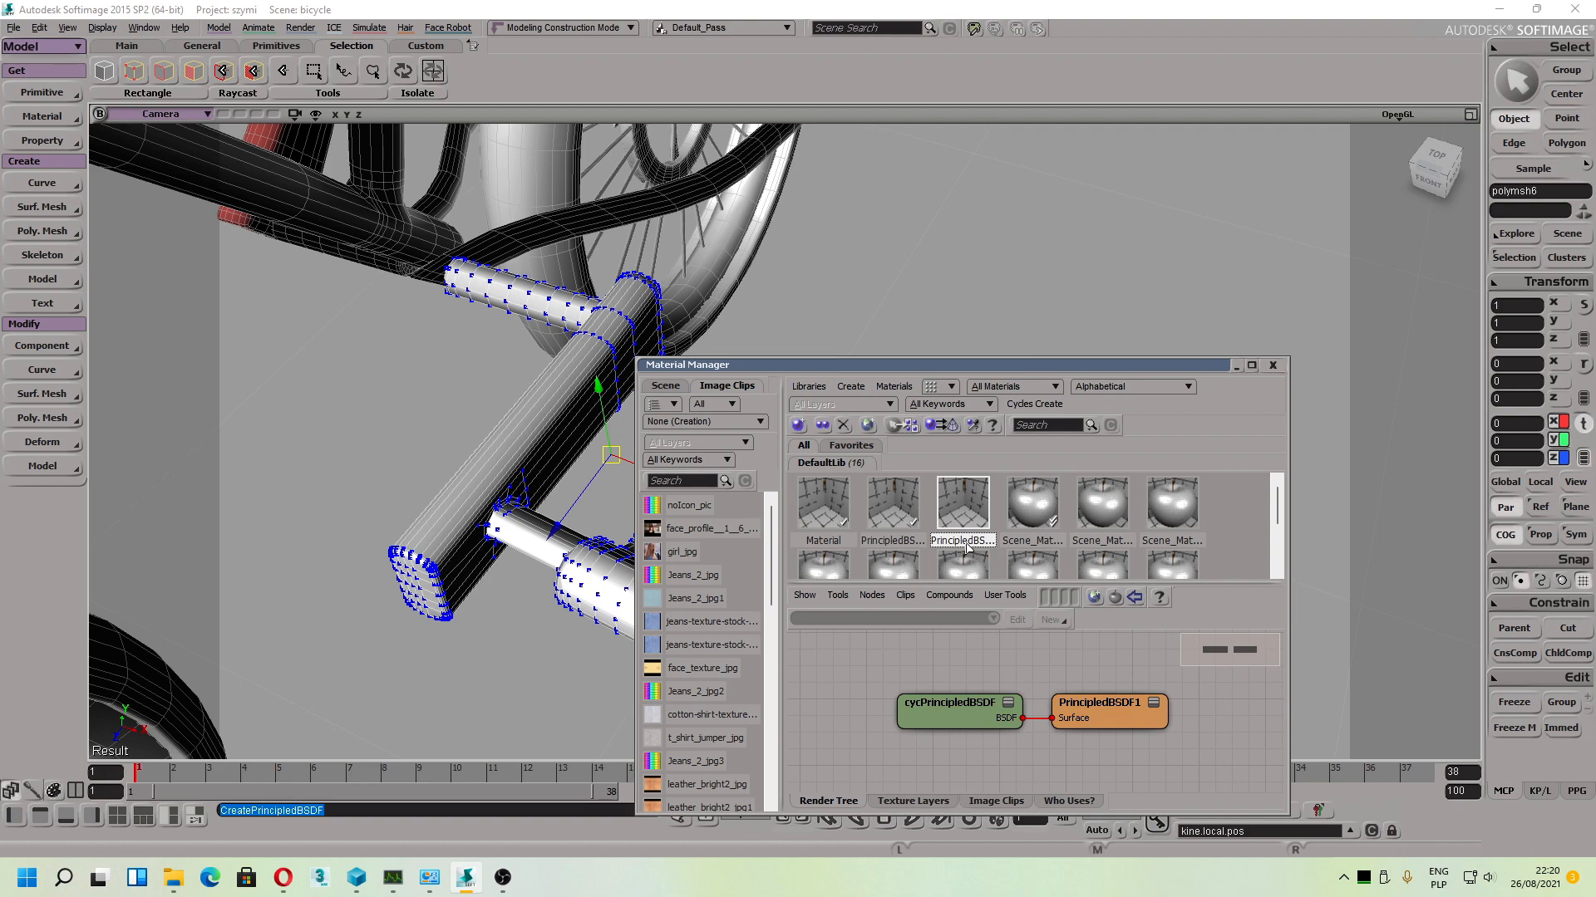
pyautogui.click(966, 541)
pyautogui.write('s')
pyautogui.write('ike_pedal_02')
pyautogui.press('Return')
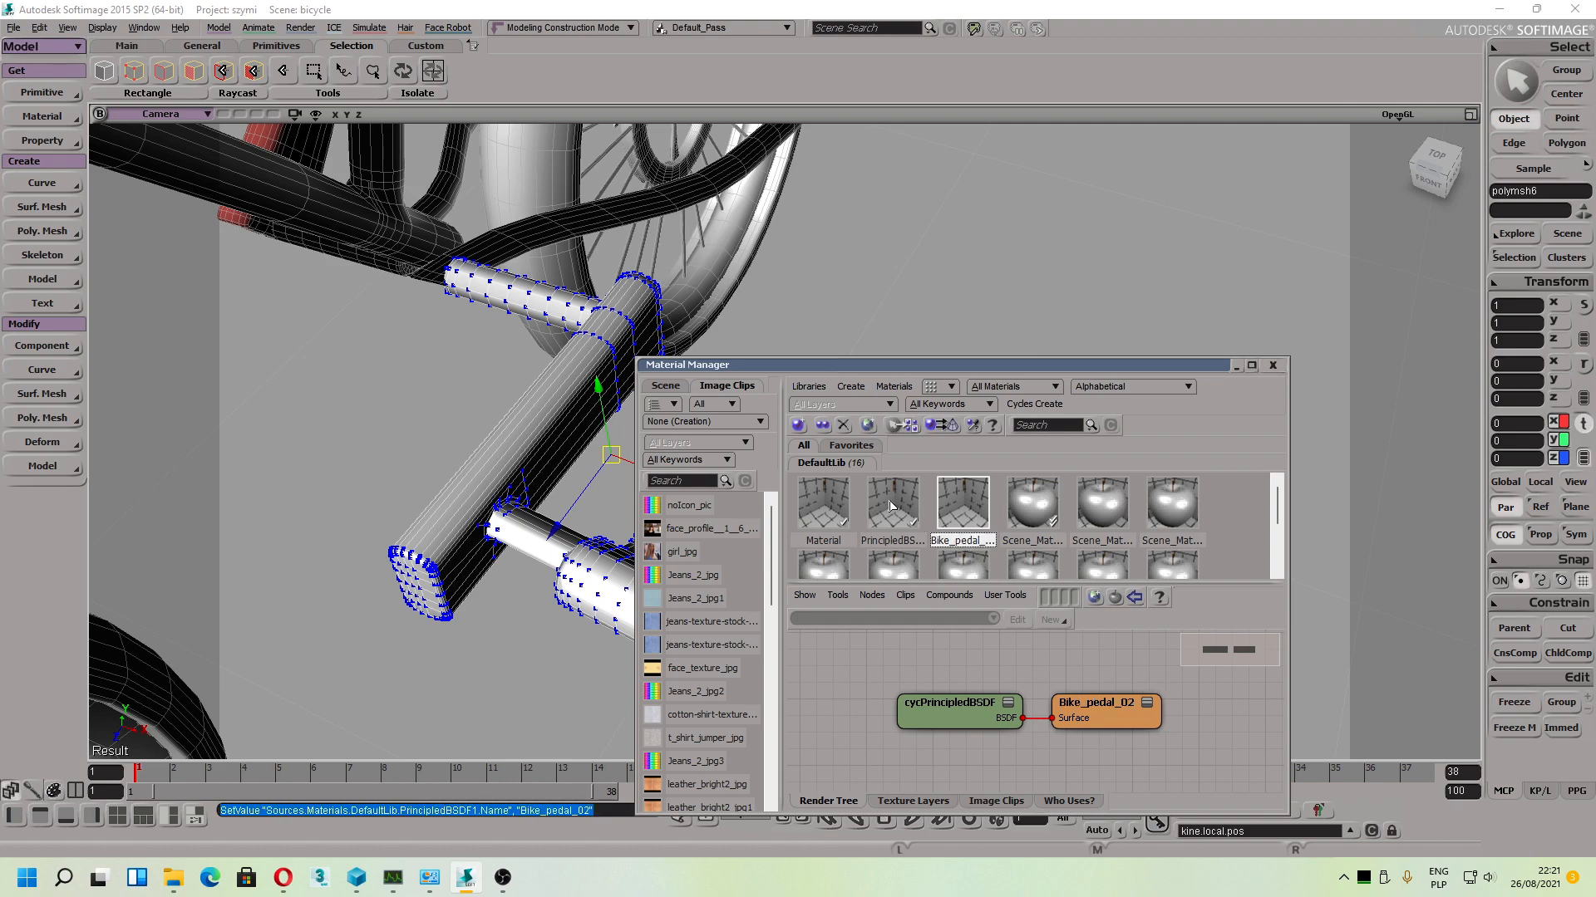
# Step: Assign Bike_pedal_02 to the selected crank and pedal mesh and open its cycPrincipledBSDF shader settings
pyautogui.click(939, 425)
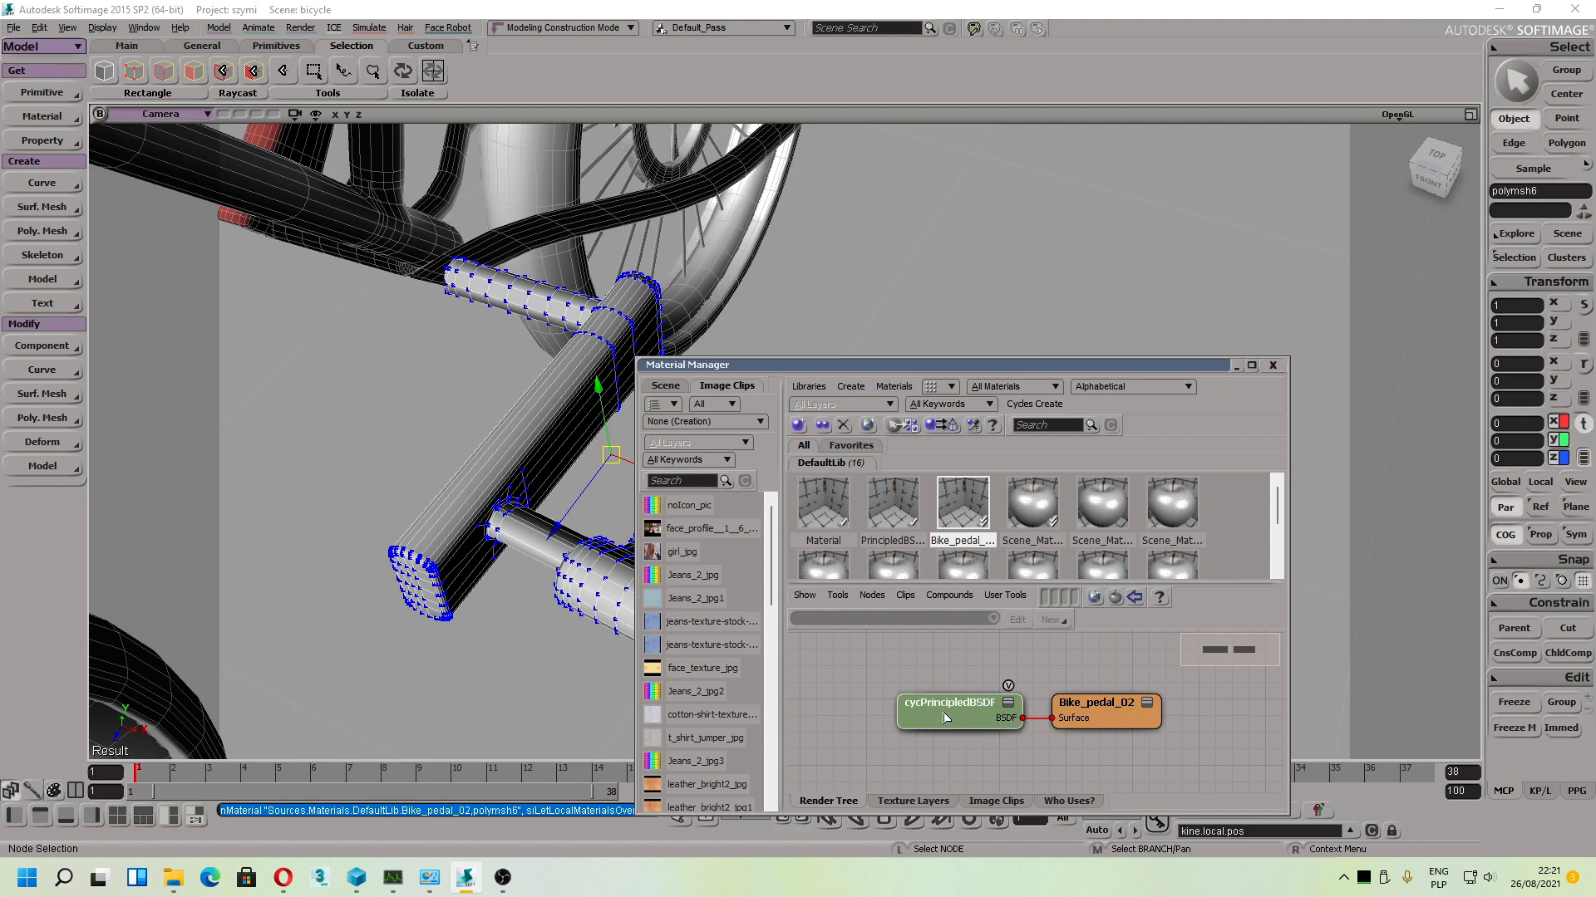
pyautogui.moveTo(944, 717); pyautogui.dragTo(889, 676)
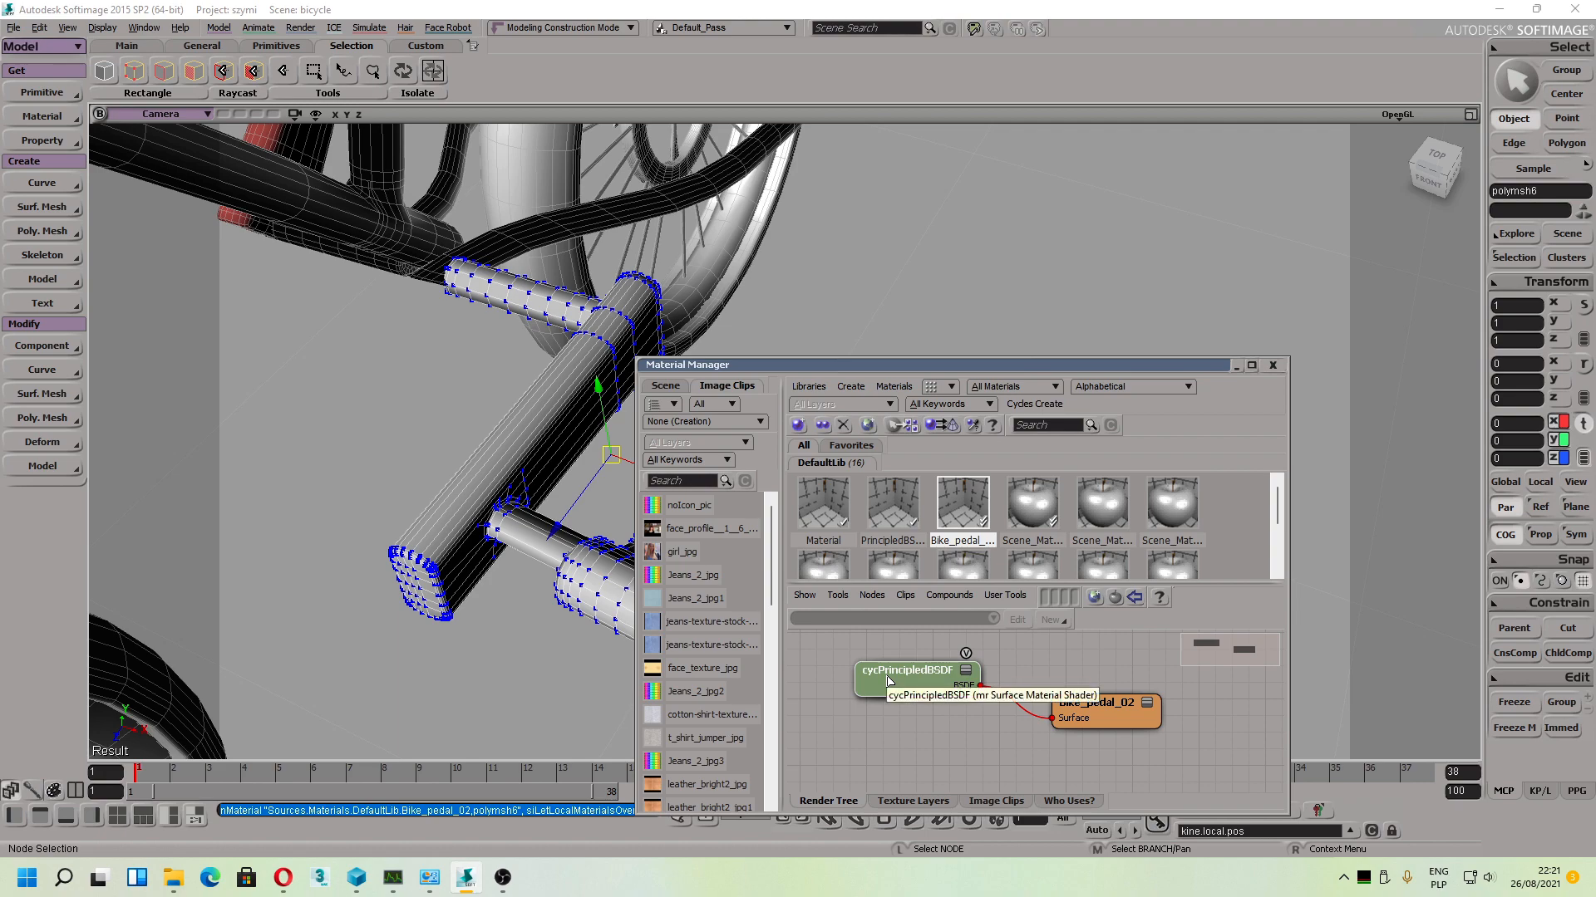
pyautogui.doubleClick(890, 681)
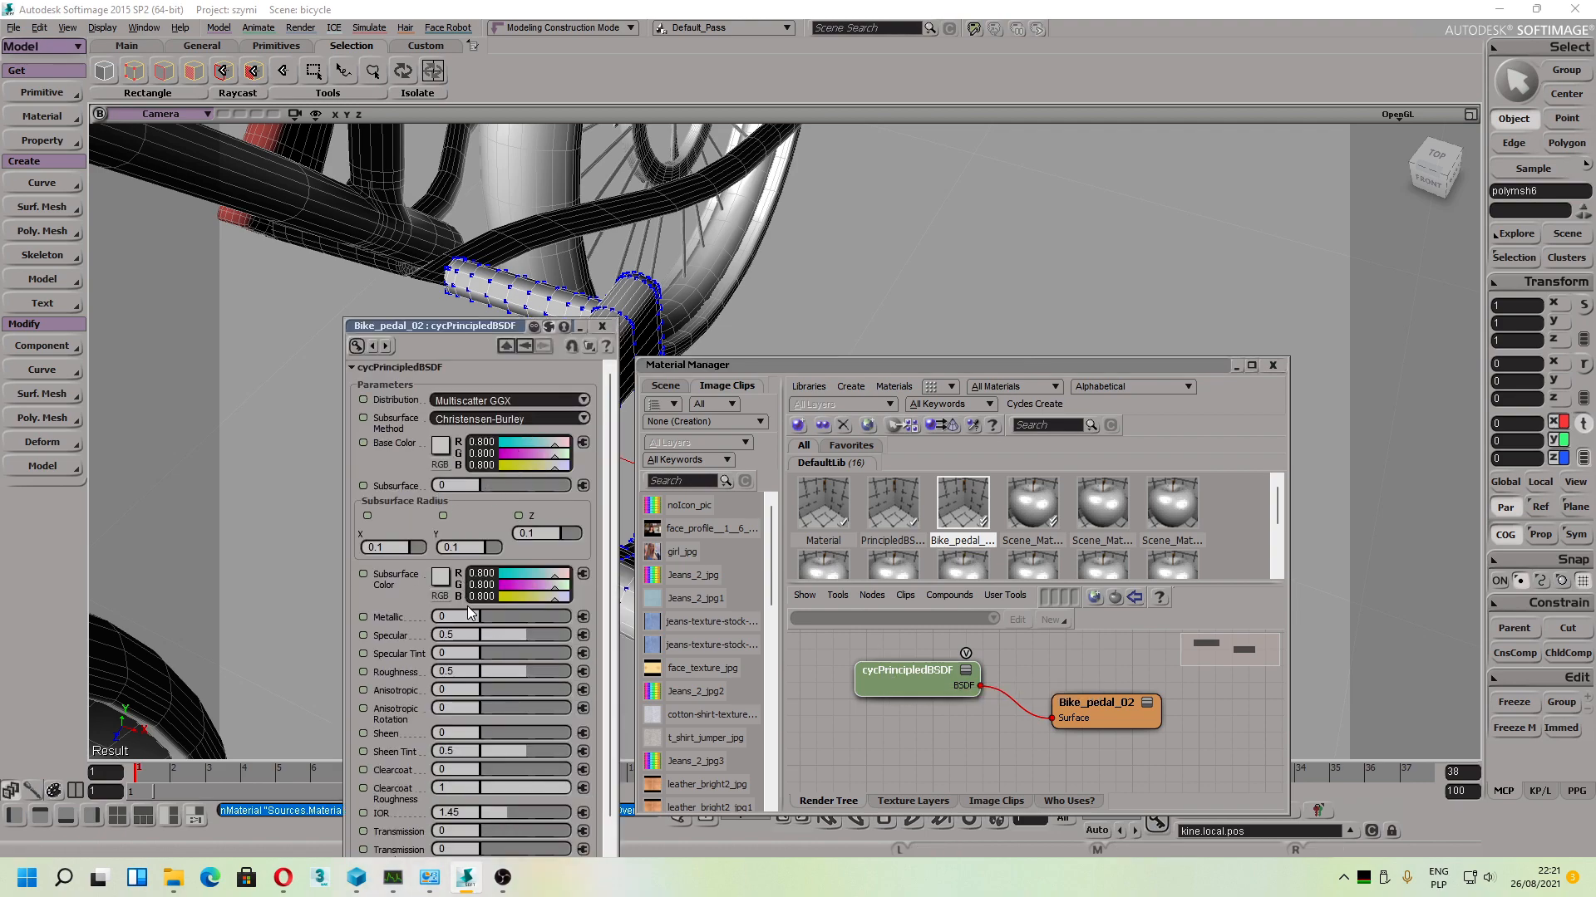
# Step: Set the subsurface color to red, RGB 0.867, 0.165, 0.165
pyautogui.click(443, 584)
pyautogui.moveTo(448, 612); pyautogui.dragTo(437, 615)
pyautogui.moveTo(546, 611); pyautogui.dragTo(547, 607)
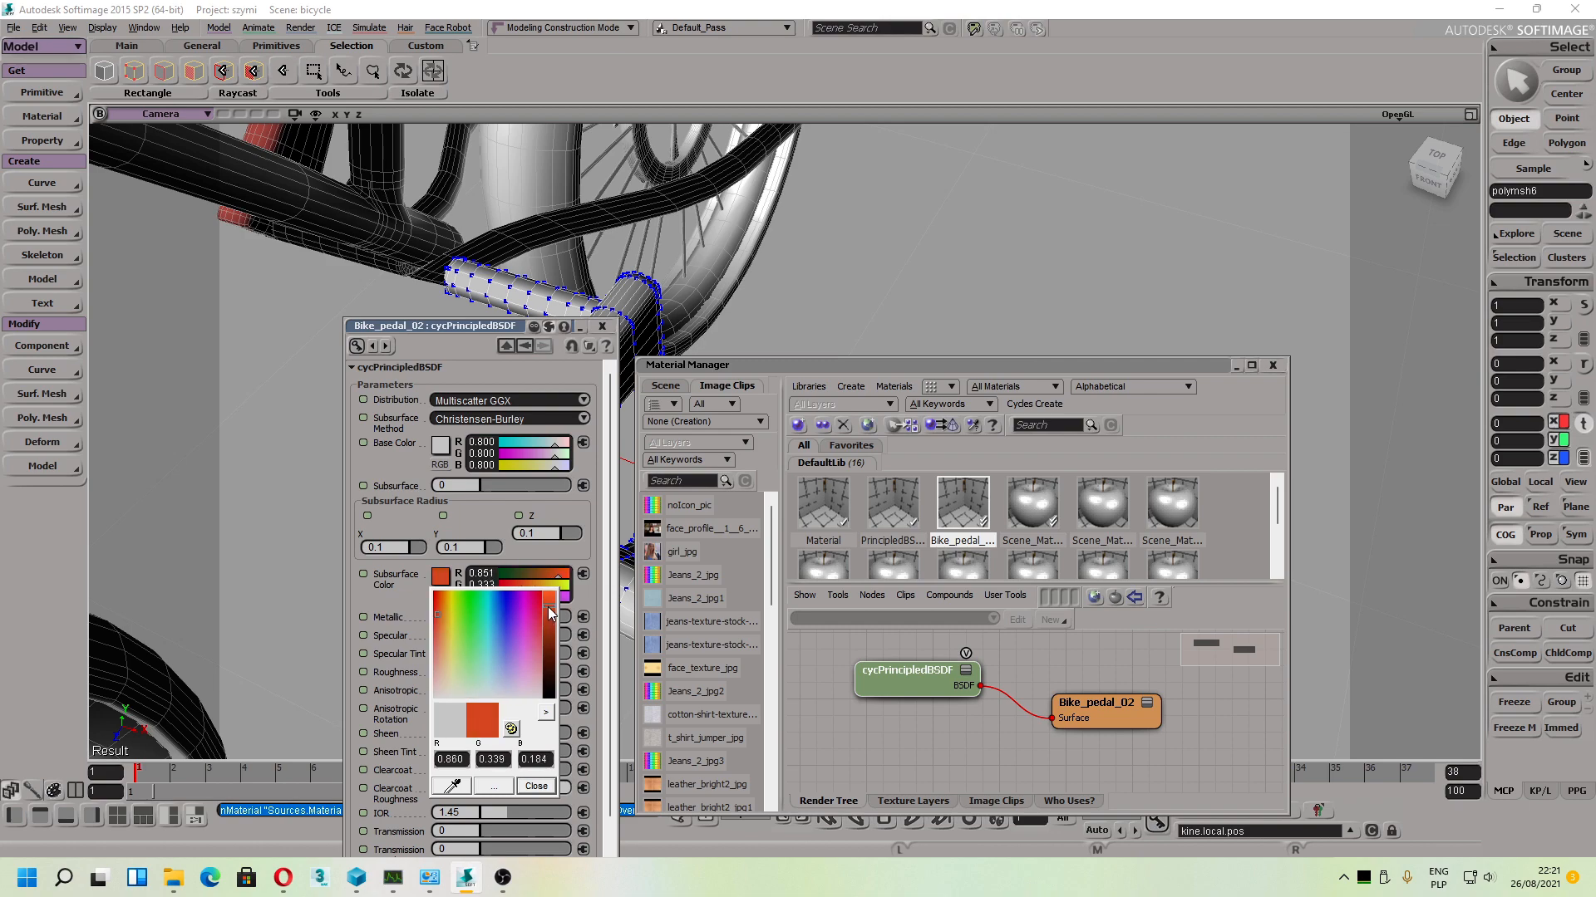
pyautogui.click(441, 620)
pyautogui.moveTo(442, 619); pyautogui.dragTo(434, 611)
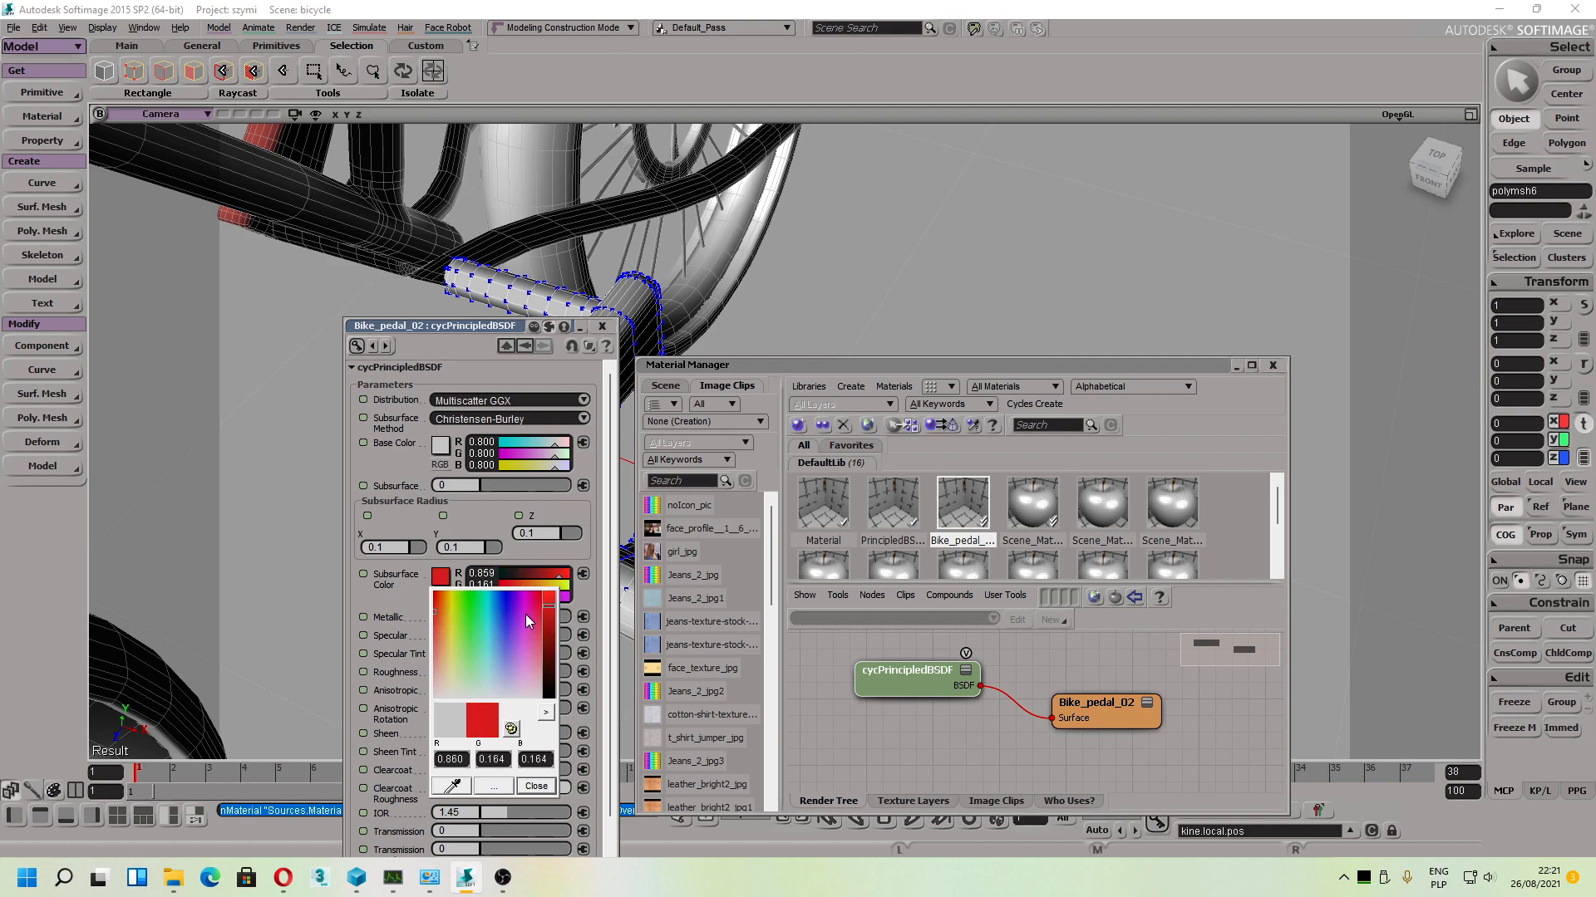
pyautogui.click(419, 520)
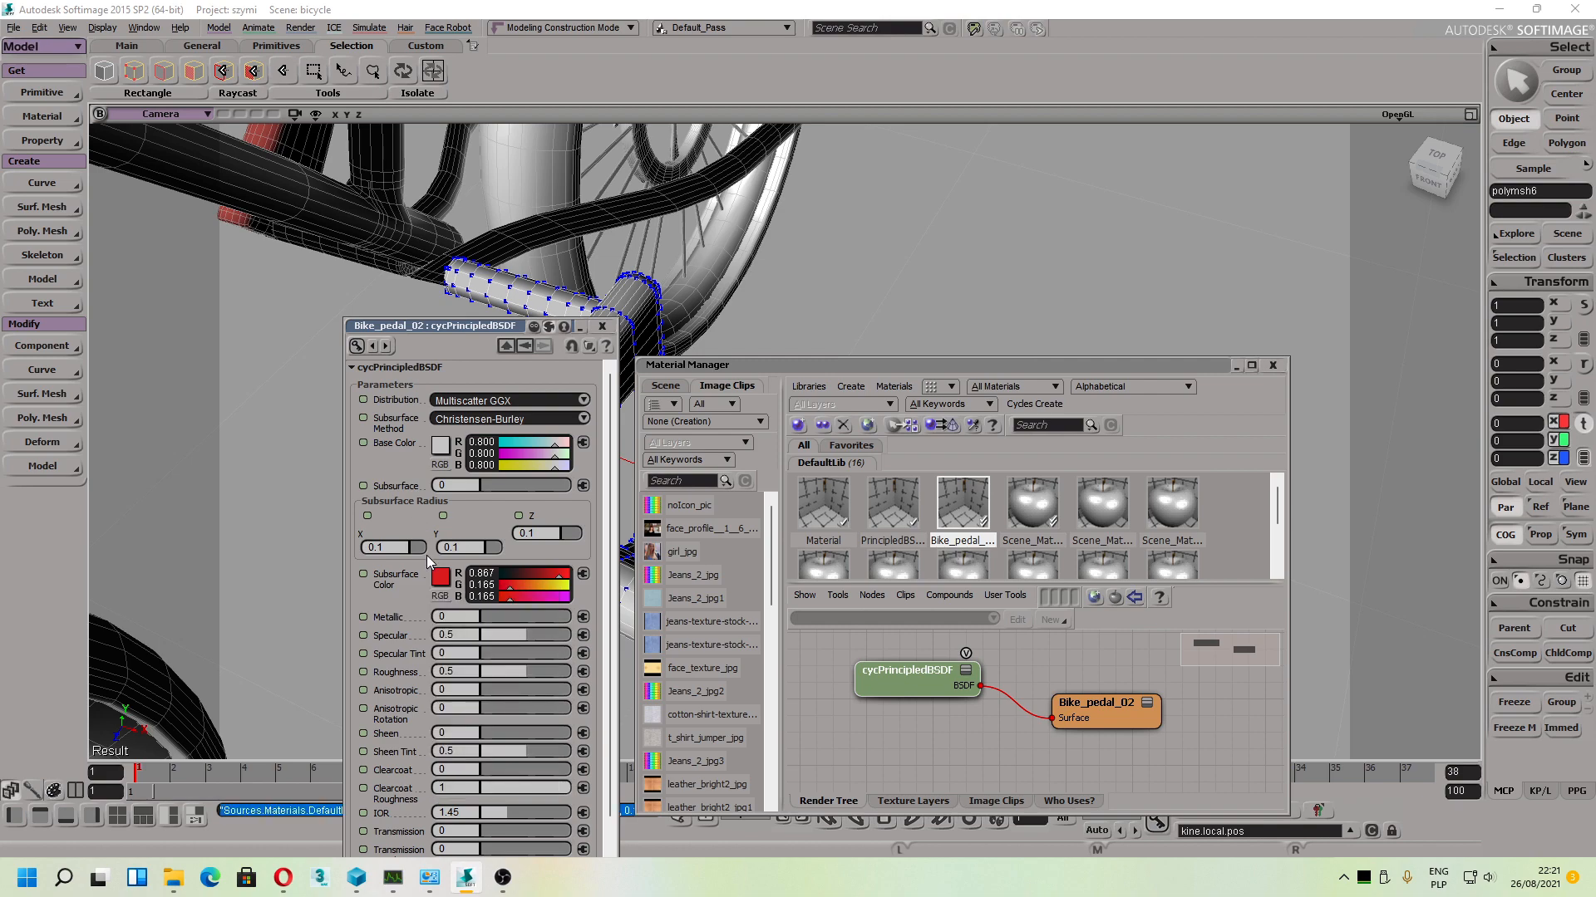
# Step: Set the shader's metallic to 0.509, specular to 0.537, roughness to 0.157 and anisotropic to 0.148
pyautogui.click(530, 617)
pyautogui.click(528, 635)
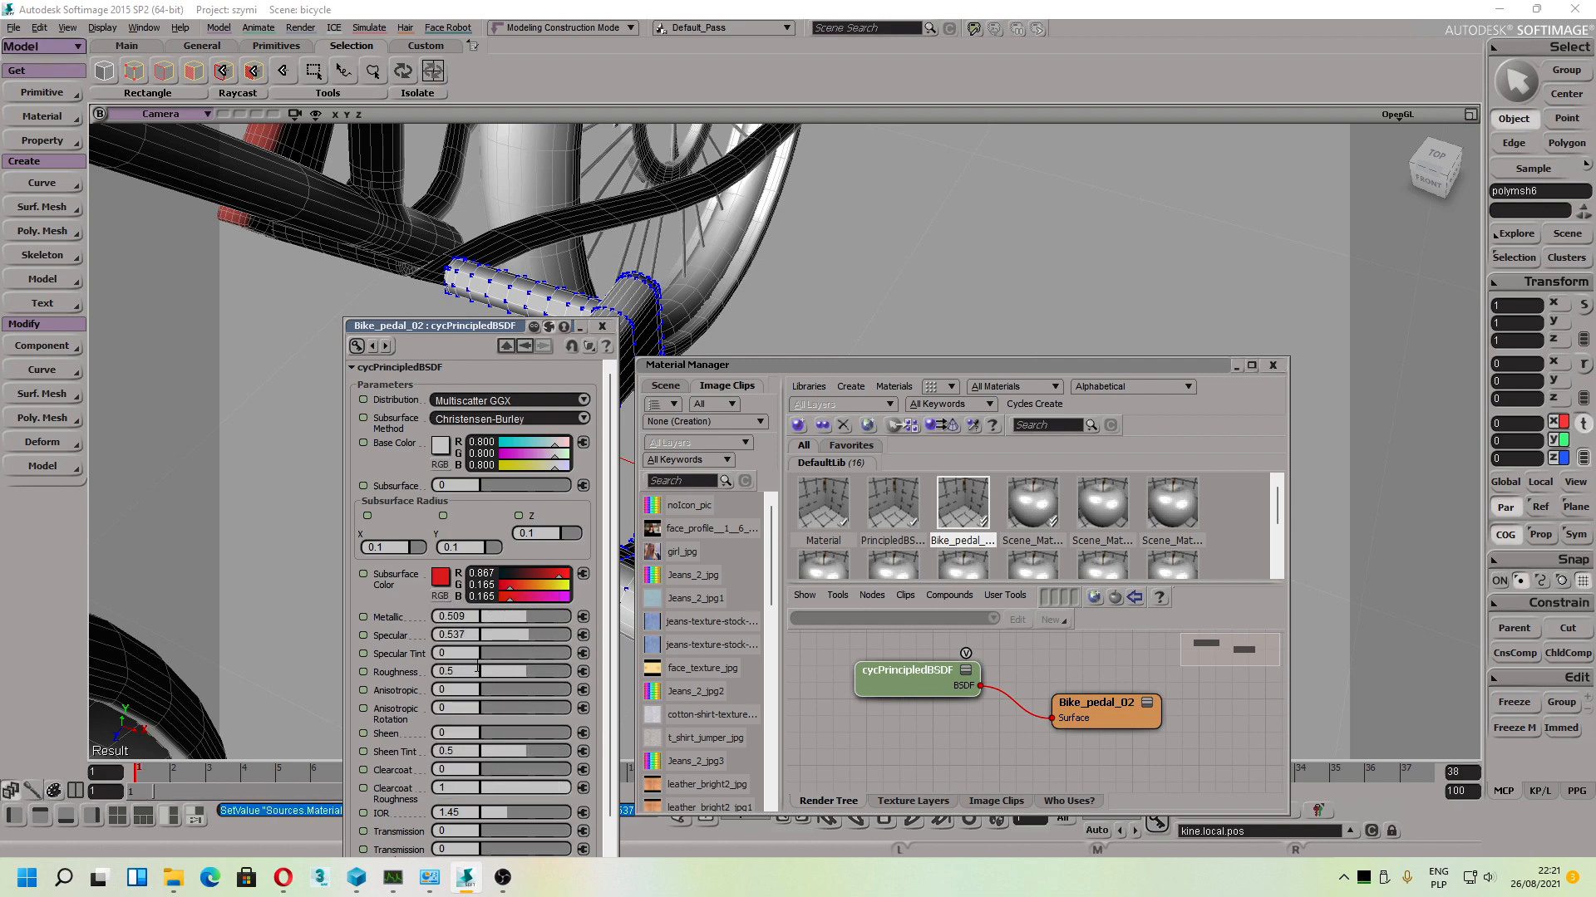
pyautogui.moveTo(510, 678); pyautogui.dragTo(492, 677)
# Step: Set the subsurface color to yellow, RGB 1.000, 0.965, 0.173
pyautogui.click(440, 579)
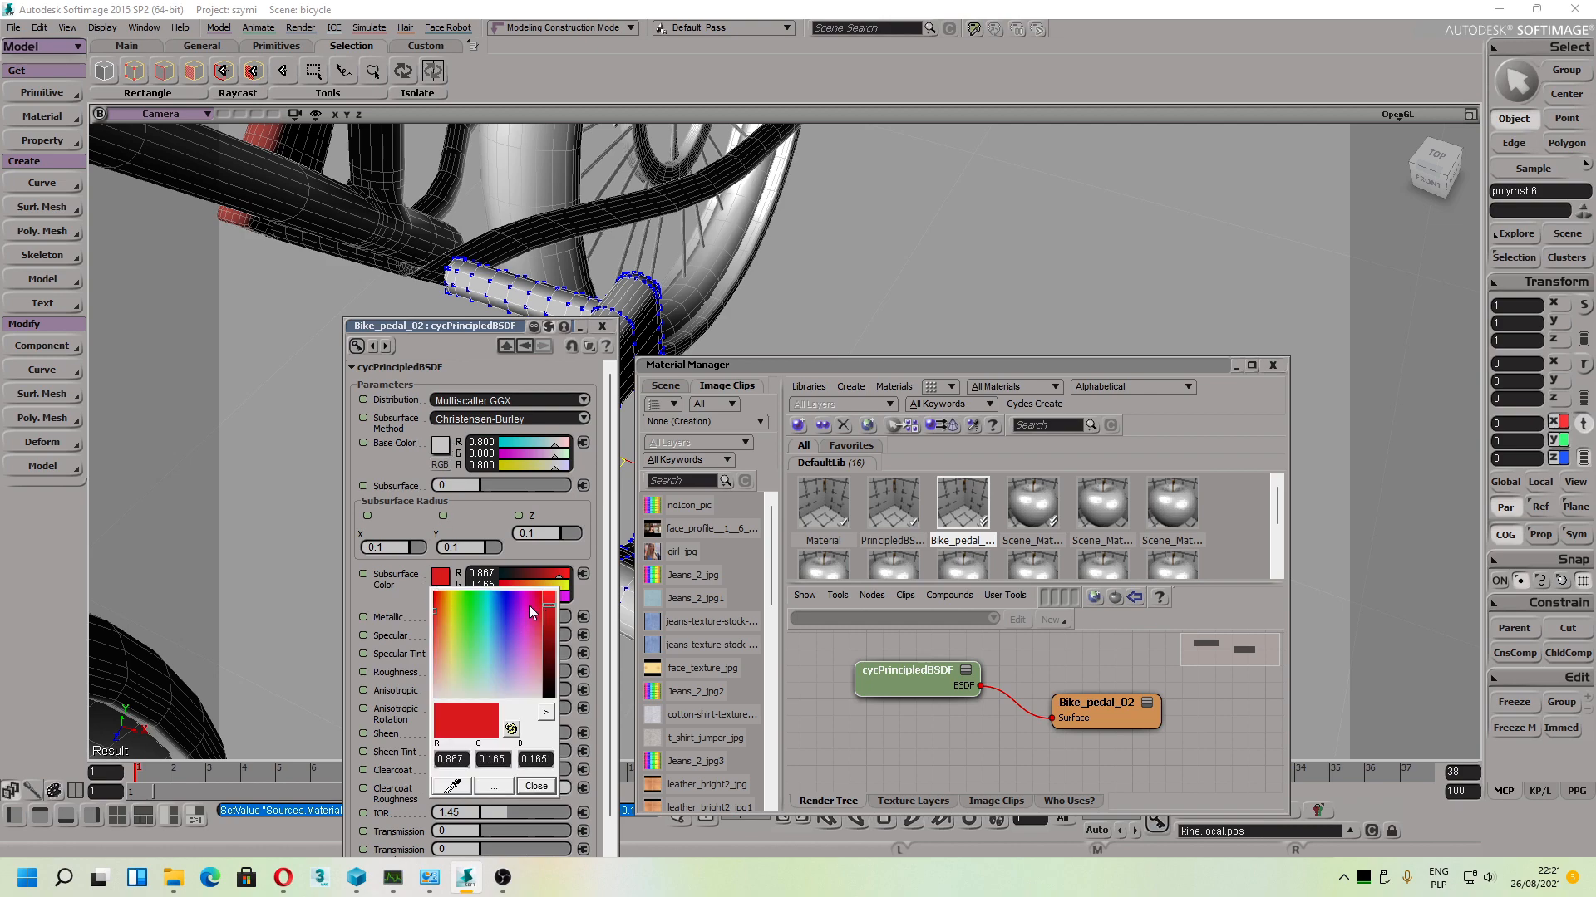
pyautogui.click(450, 610)
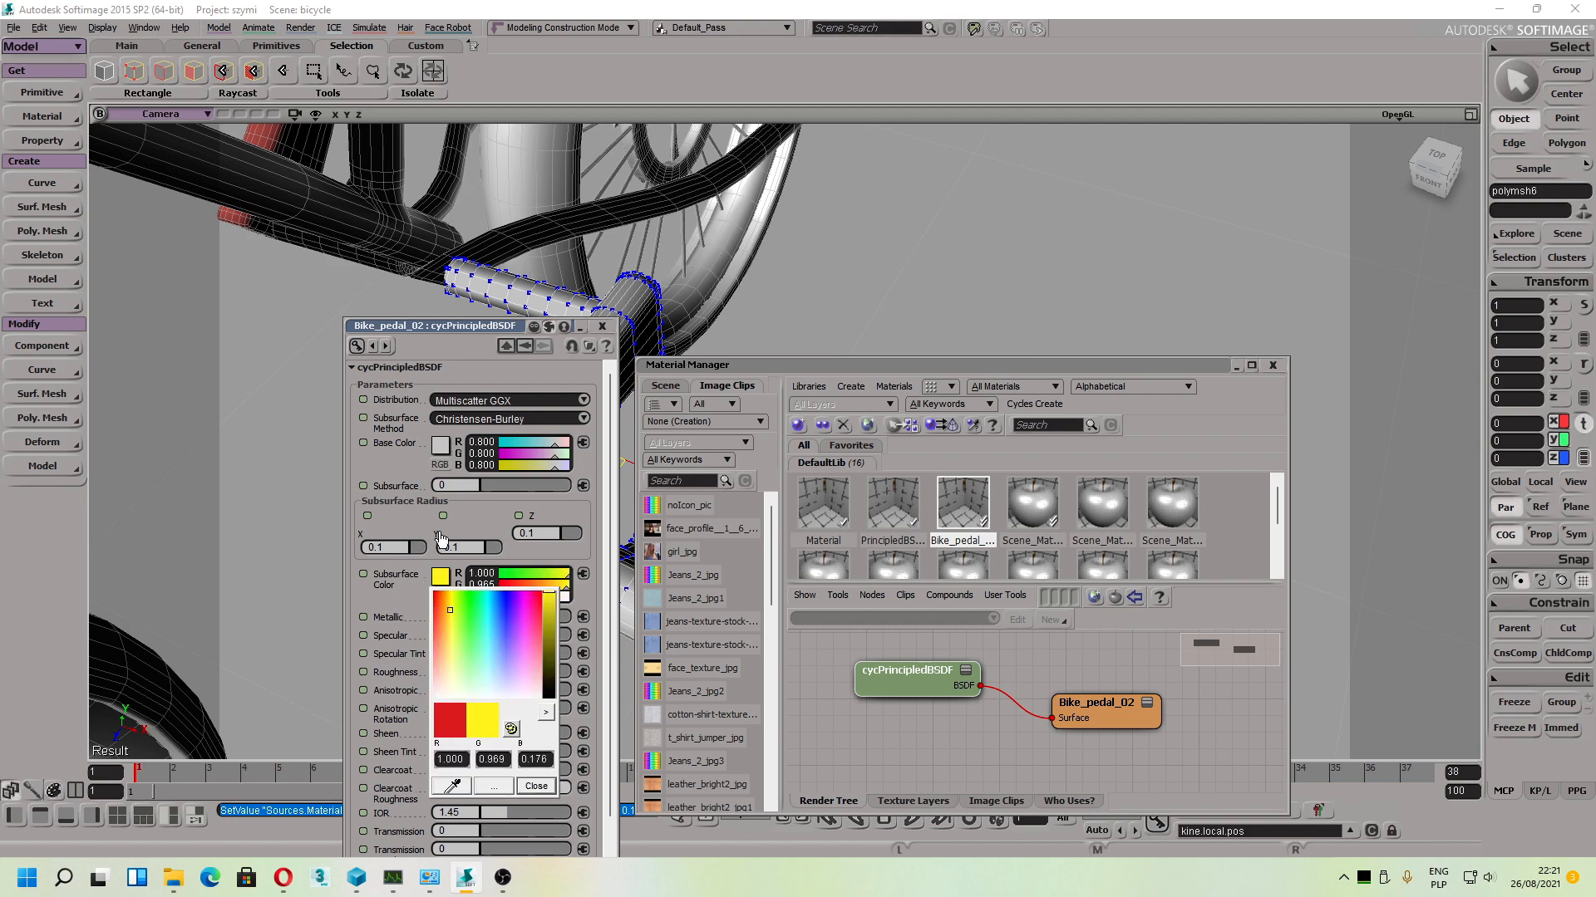
pyautogui.click(402, 522)
# Step: Set the base color to a bright red, RGB 0.992, 0.267, 0.267
pyautogui.click(440, 444)
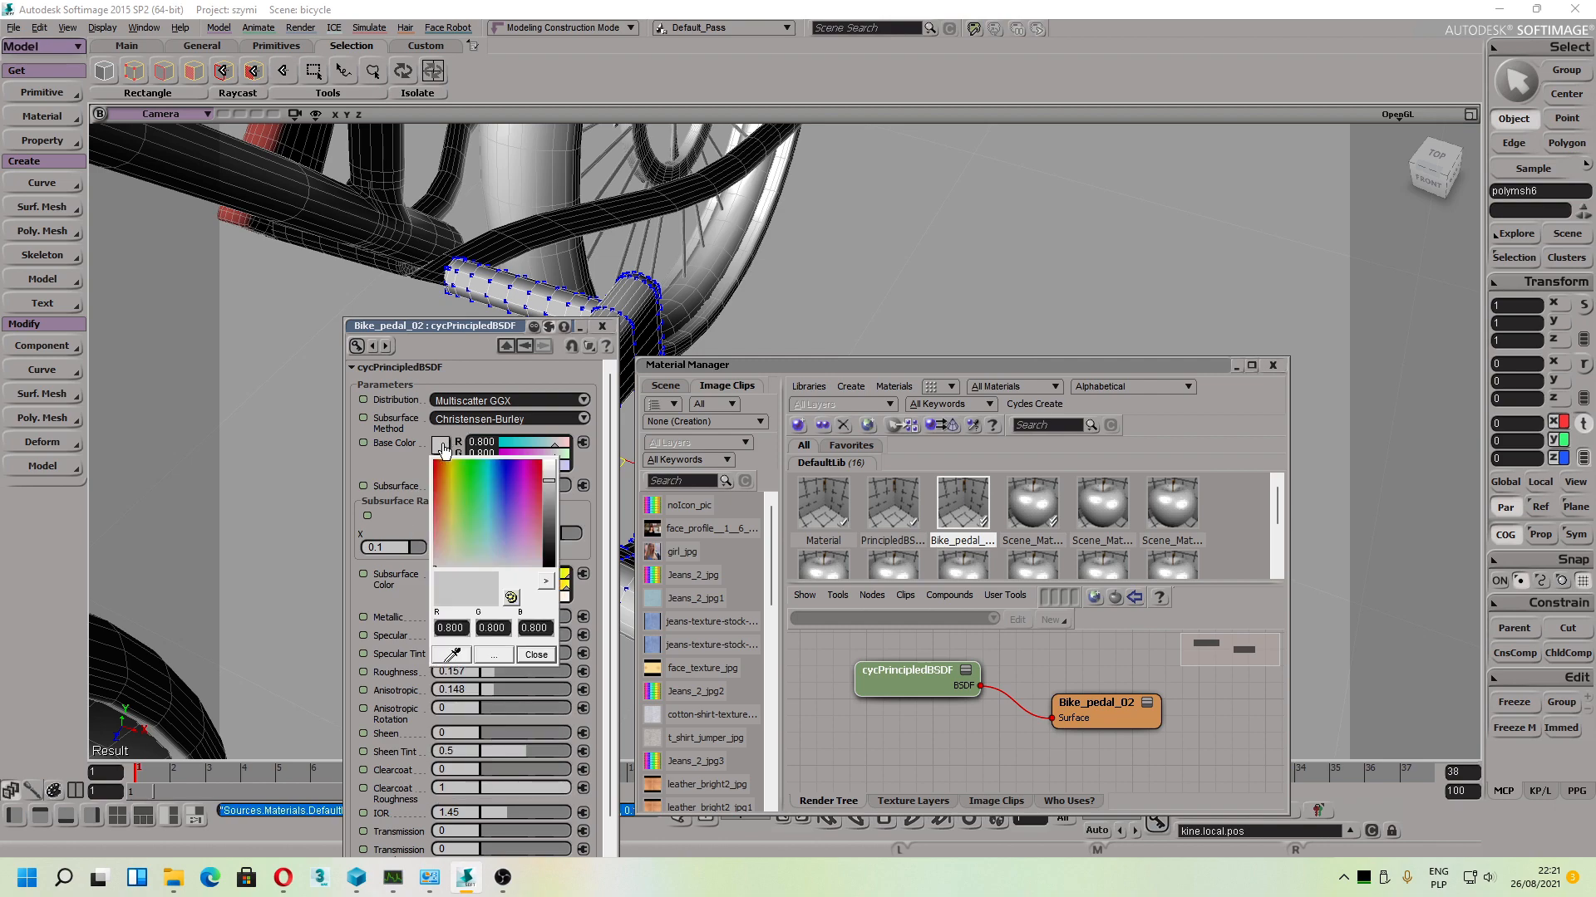
pyautogui.moveTo(442, 492); pyautogui.dragTo(419, 490)
pyautogui.click(551, 470)
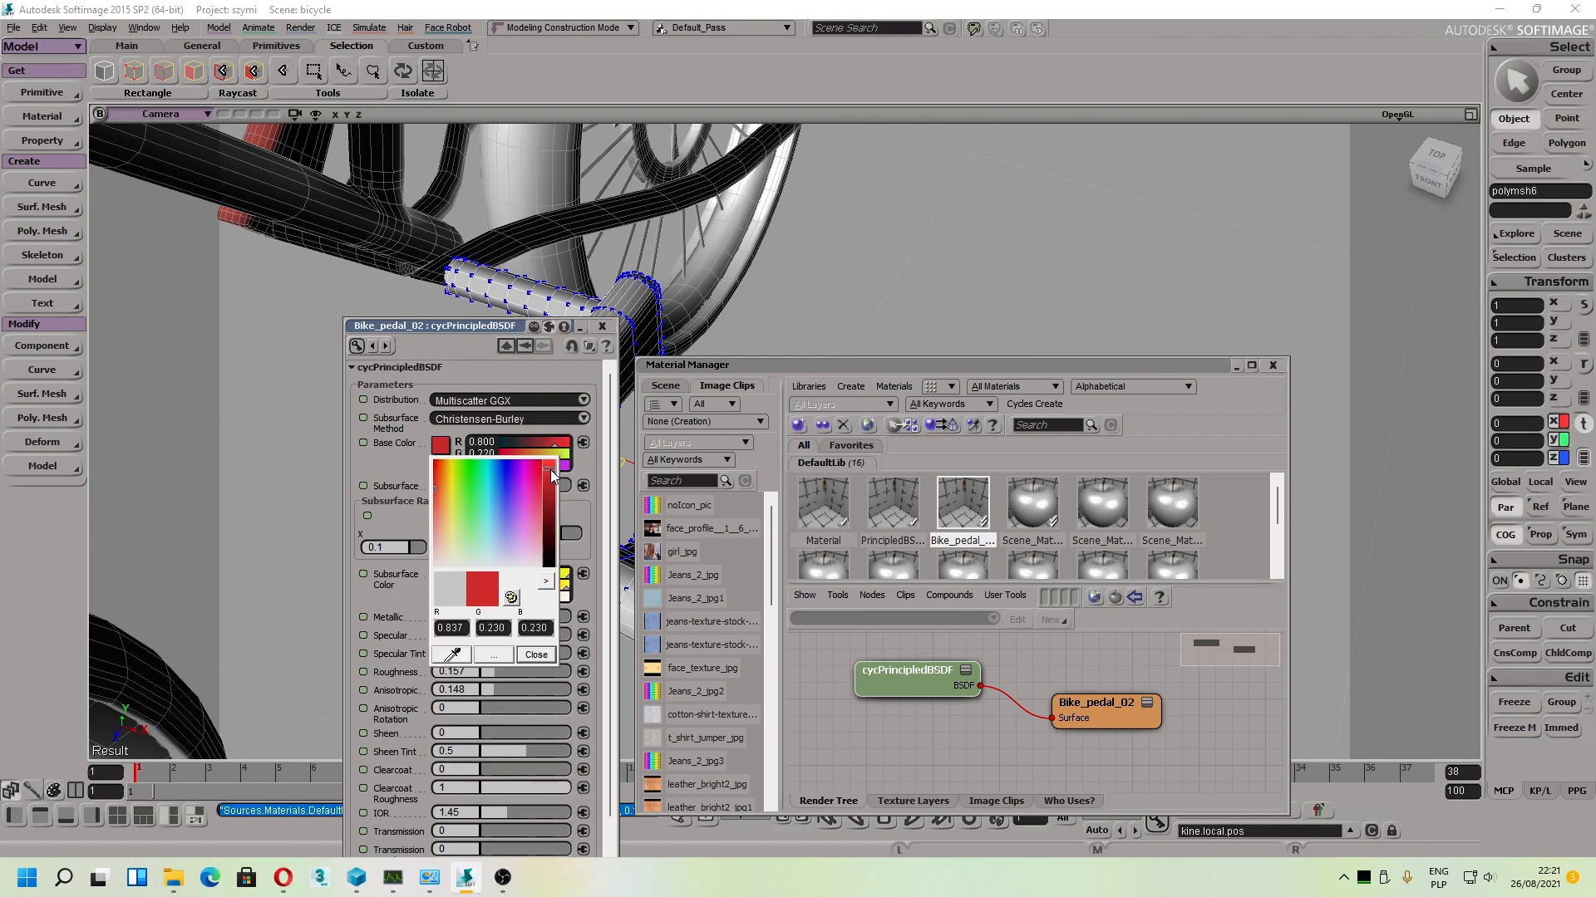
pyautogui.click(550, 468)
pyautogui.click(376, 510)
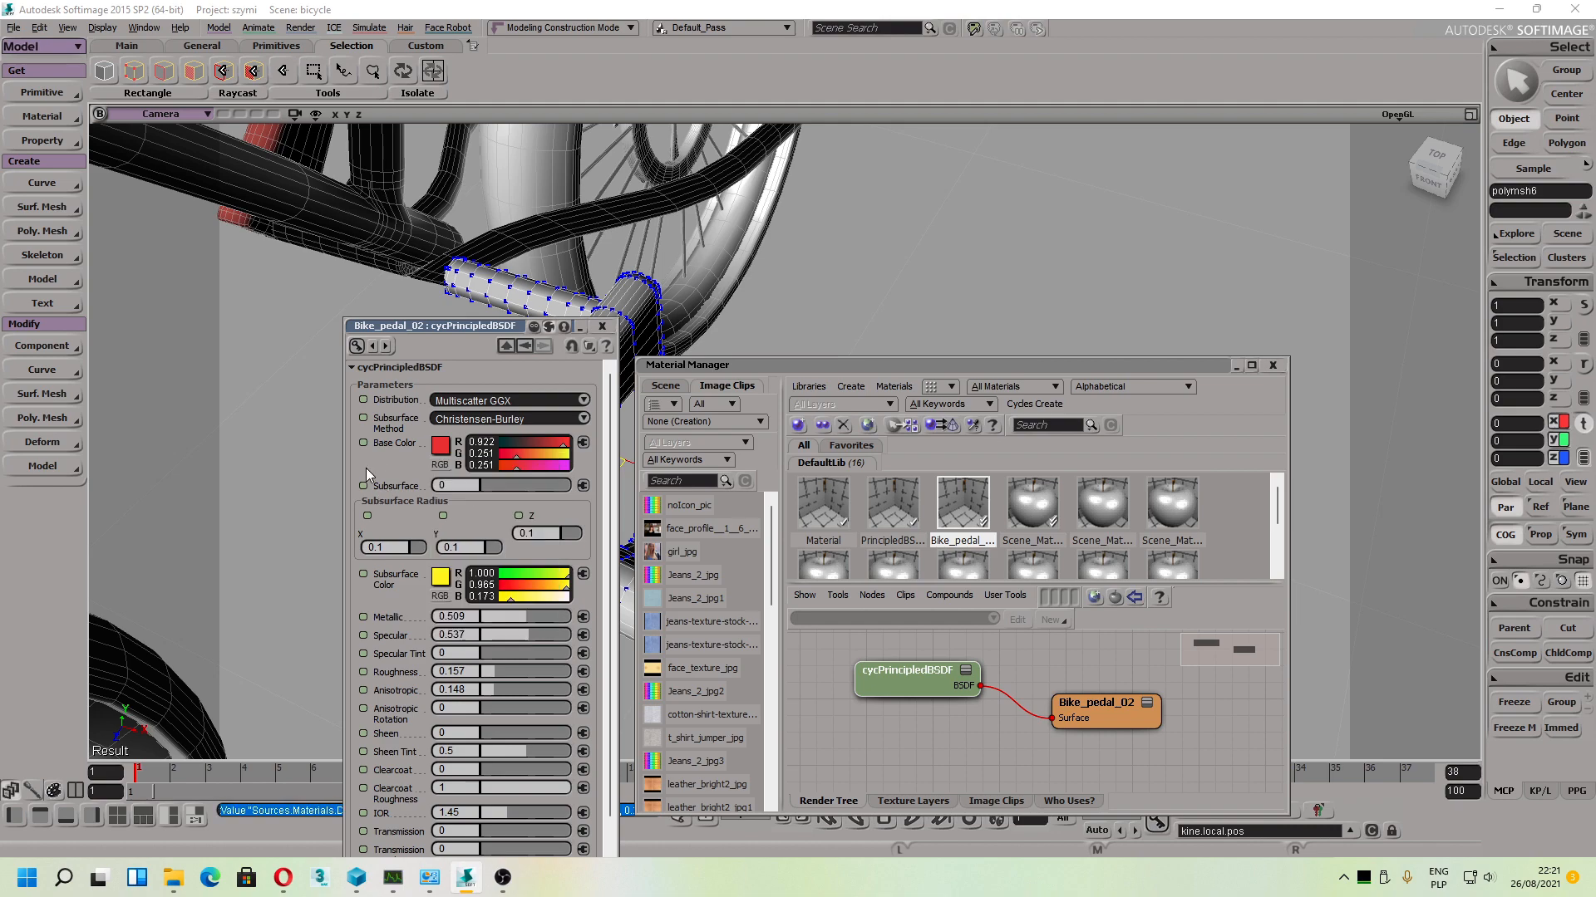
pyautogui.click(440, 447)
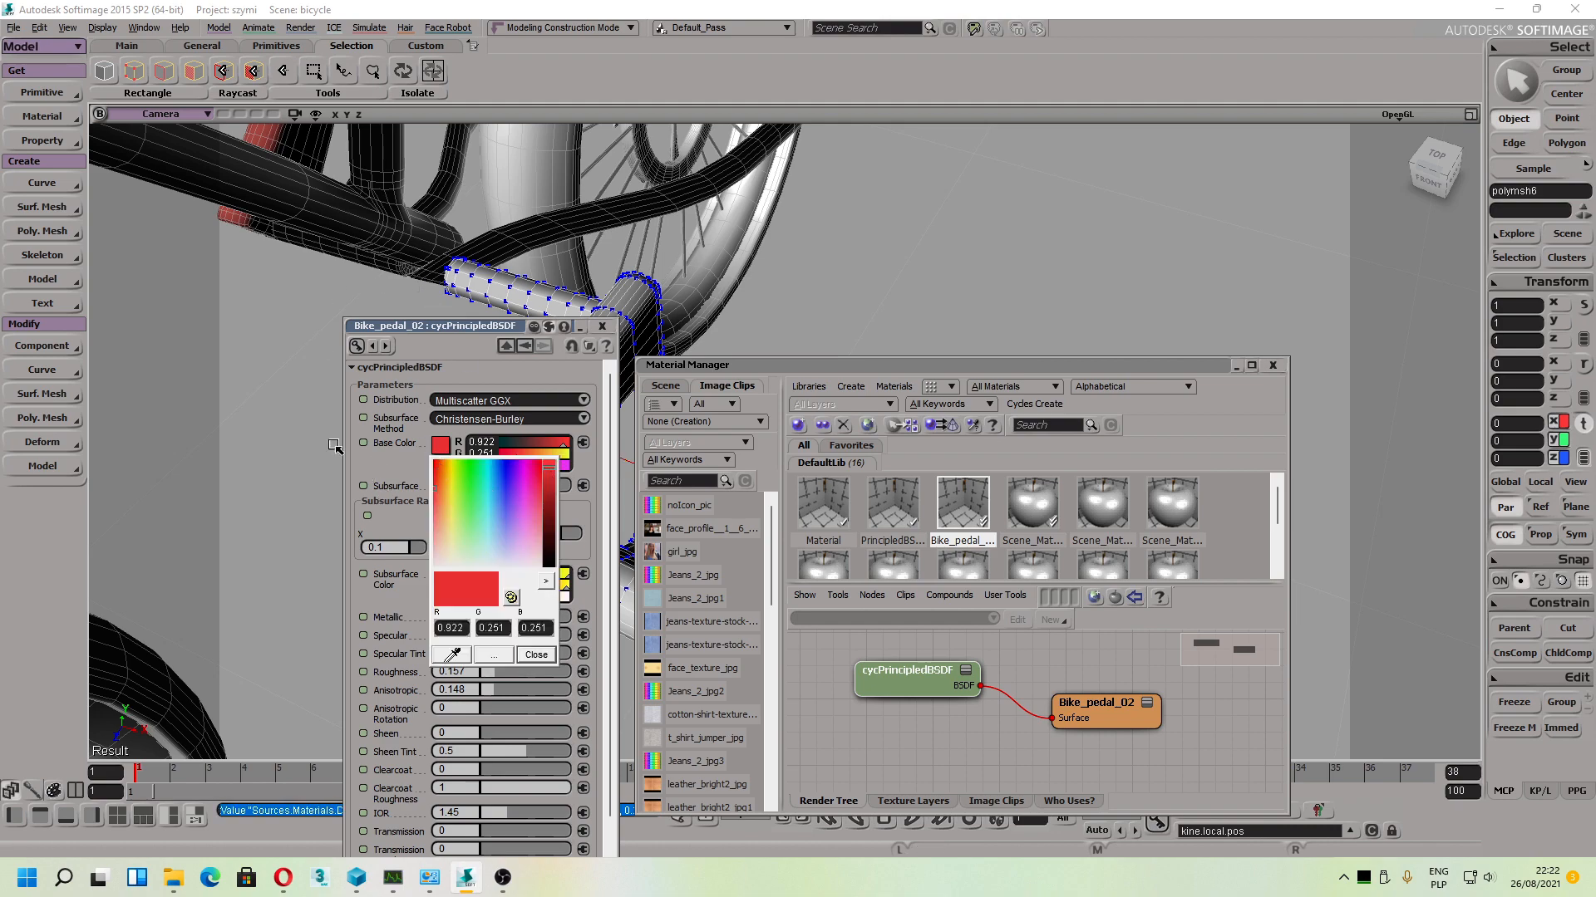
pyautogui.click(368, 462)
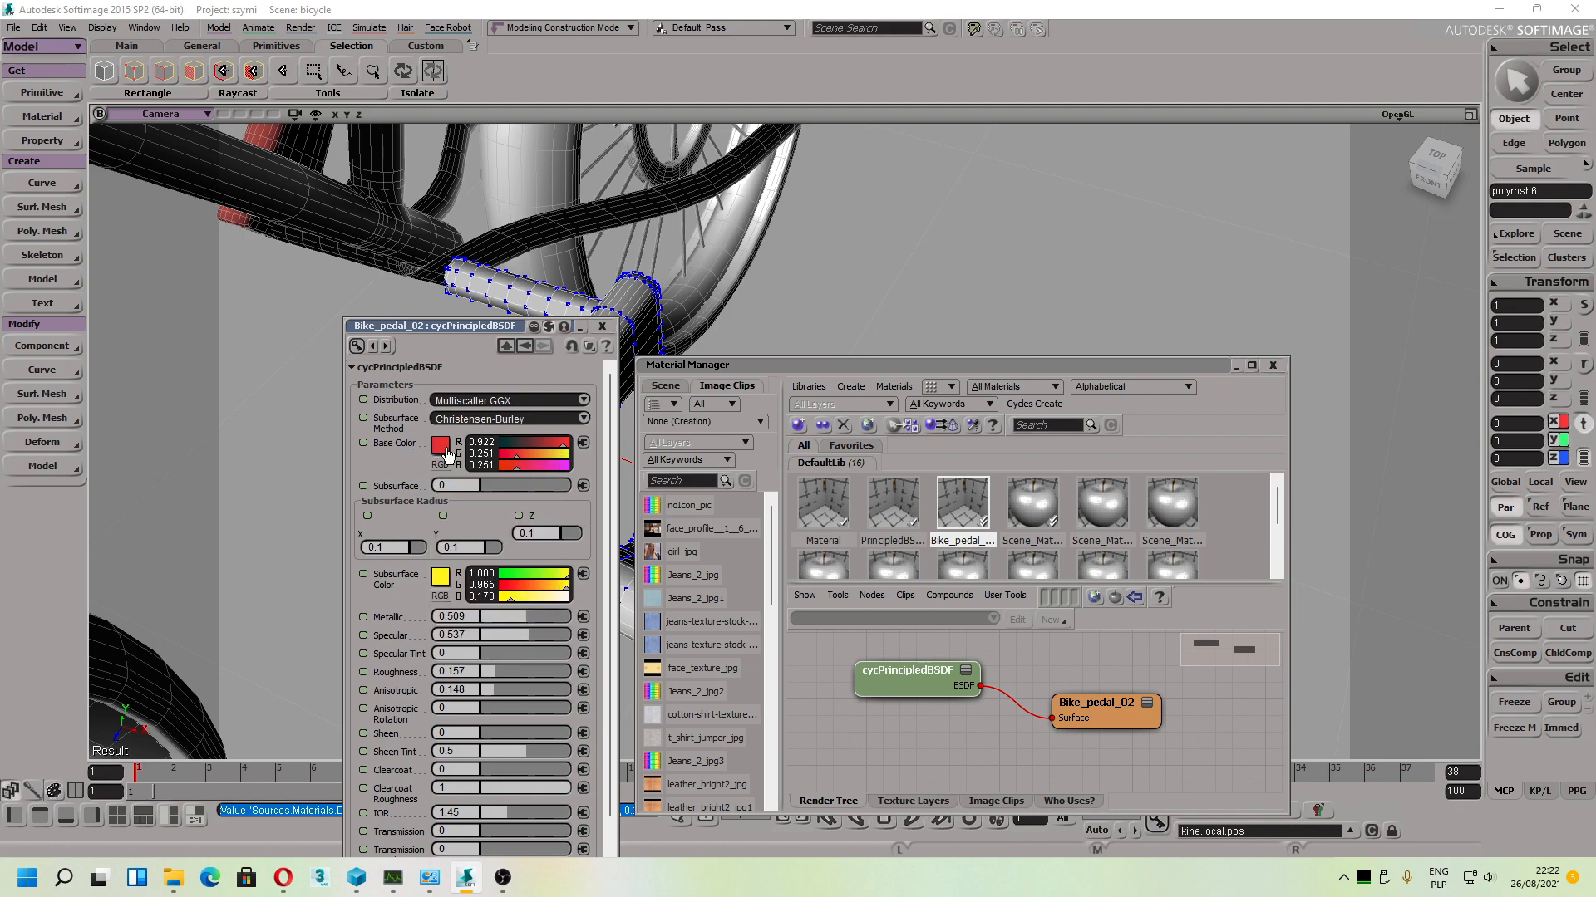
pyautogui.click(446, 453)
pyautogui.click(551, 466)
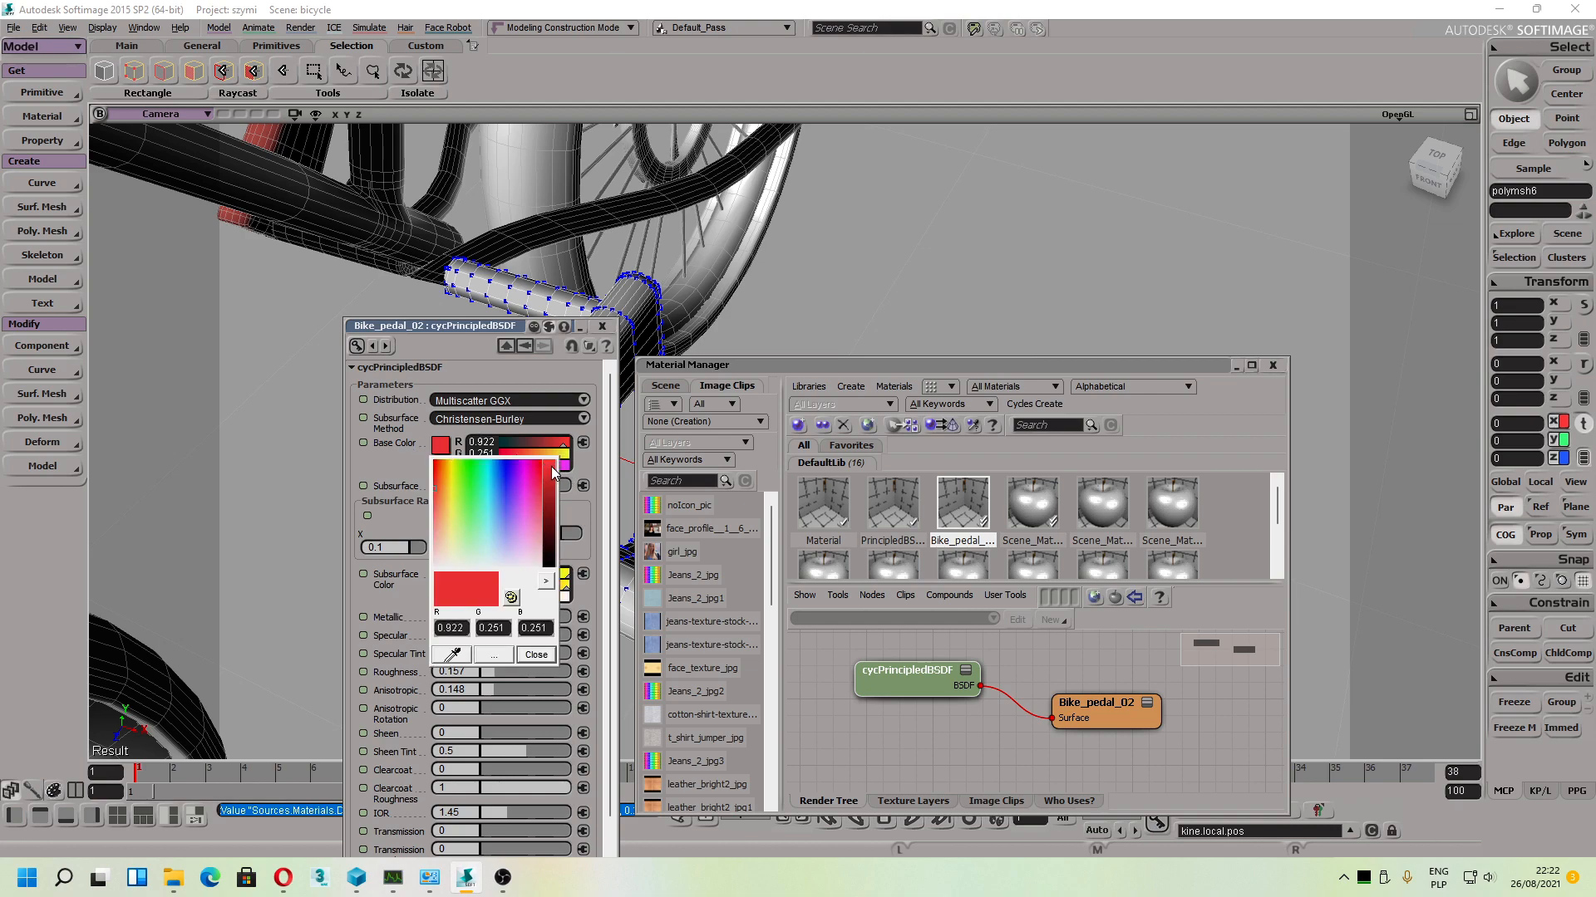
pyautogui.click(376, 463)
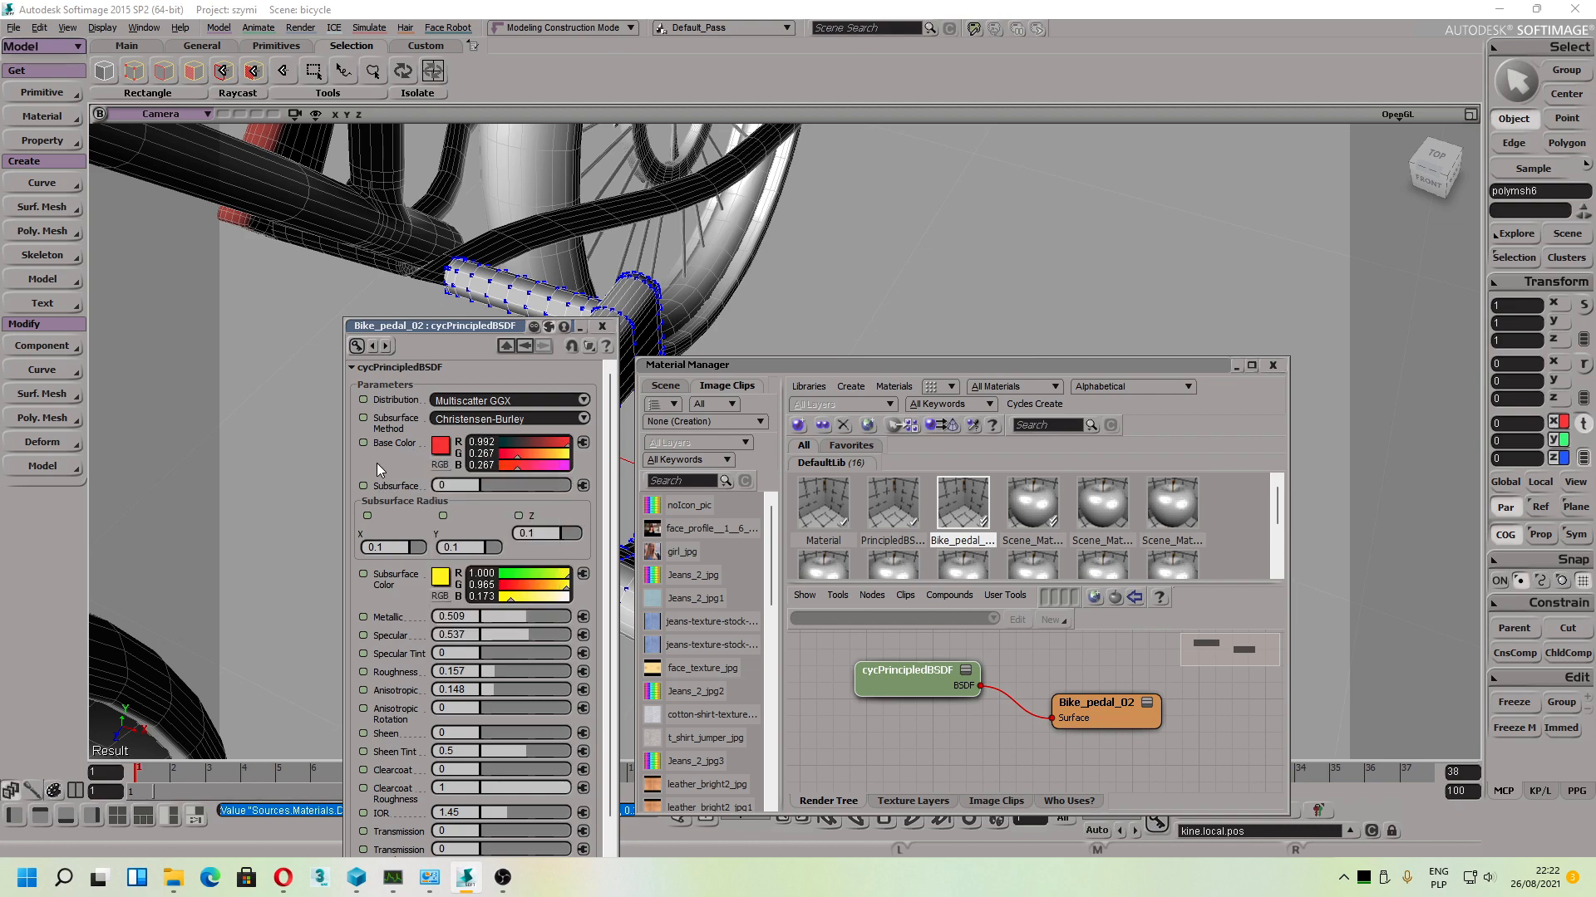
# Step: Connect an Image texture node to the base color of the Bike_pedal_02 shader
pyautogui.click(583, 442)
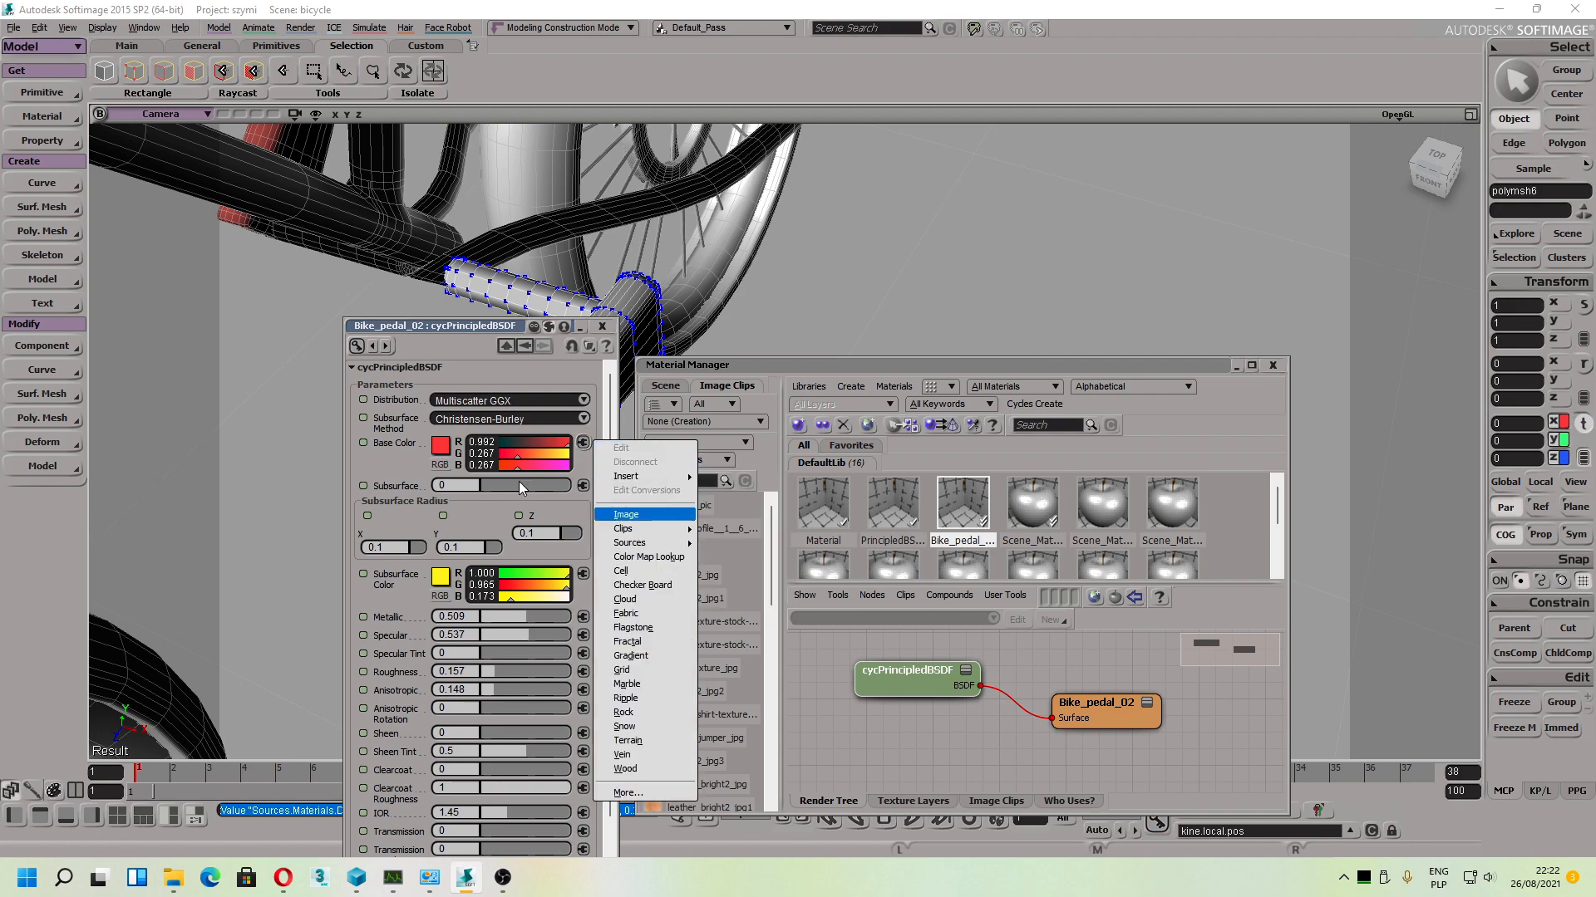
pyautogui.click(382, 471)
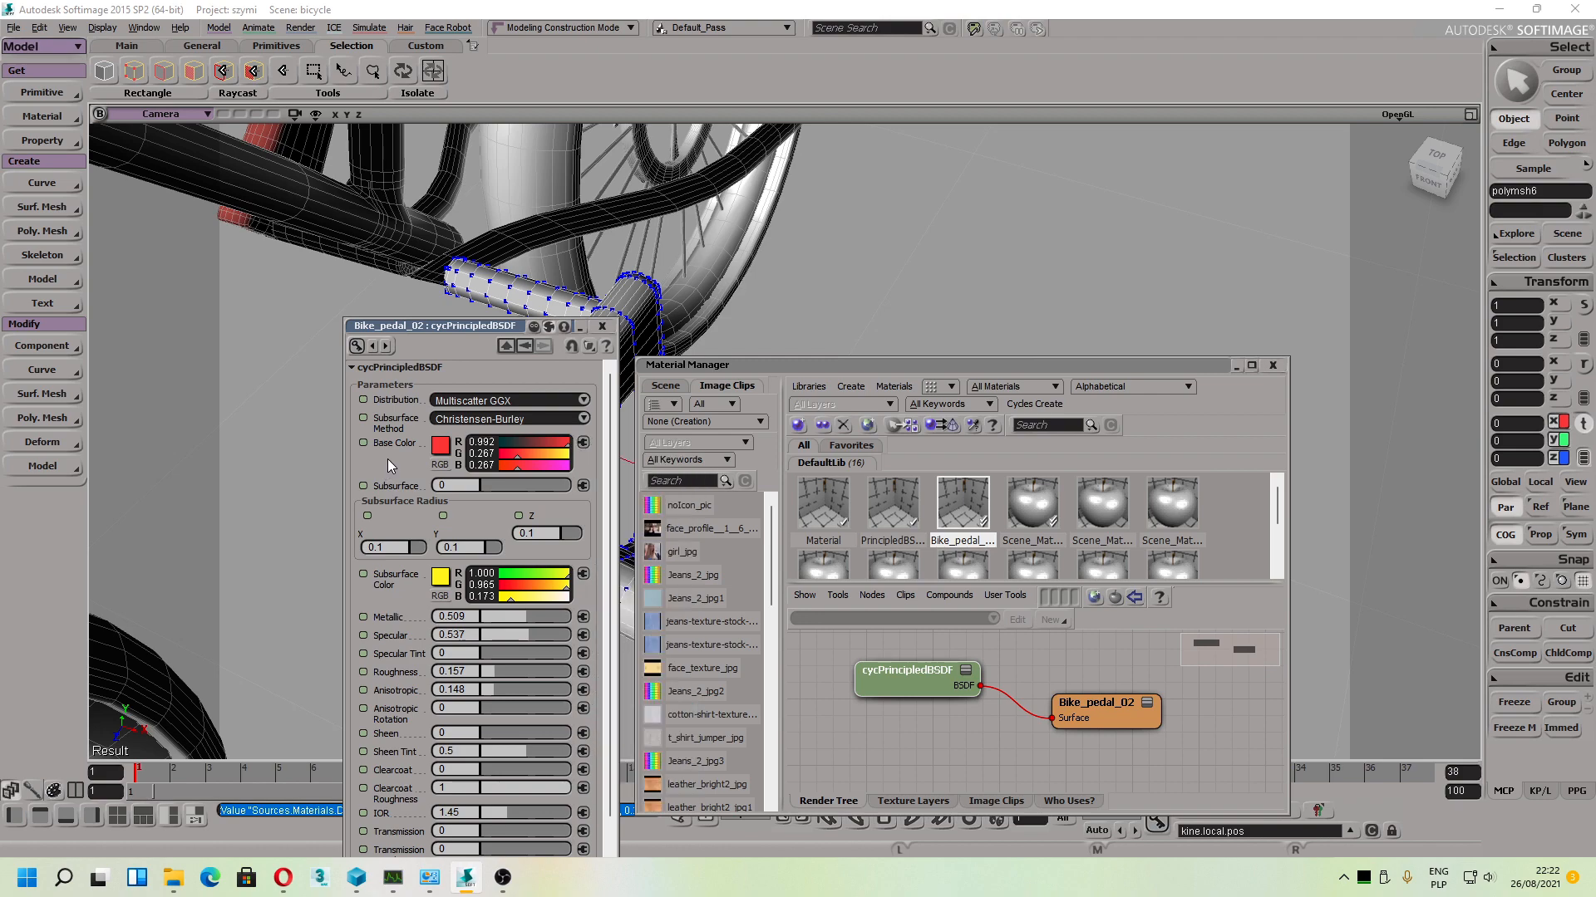
pyautogui.click(582, 449)
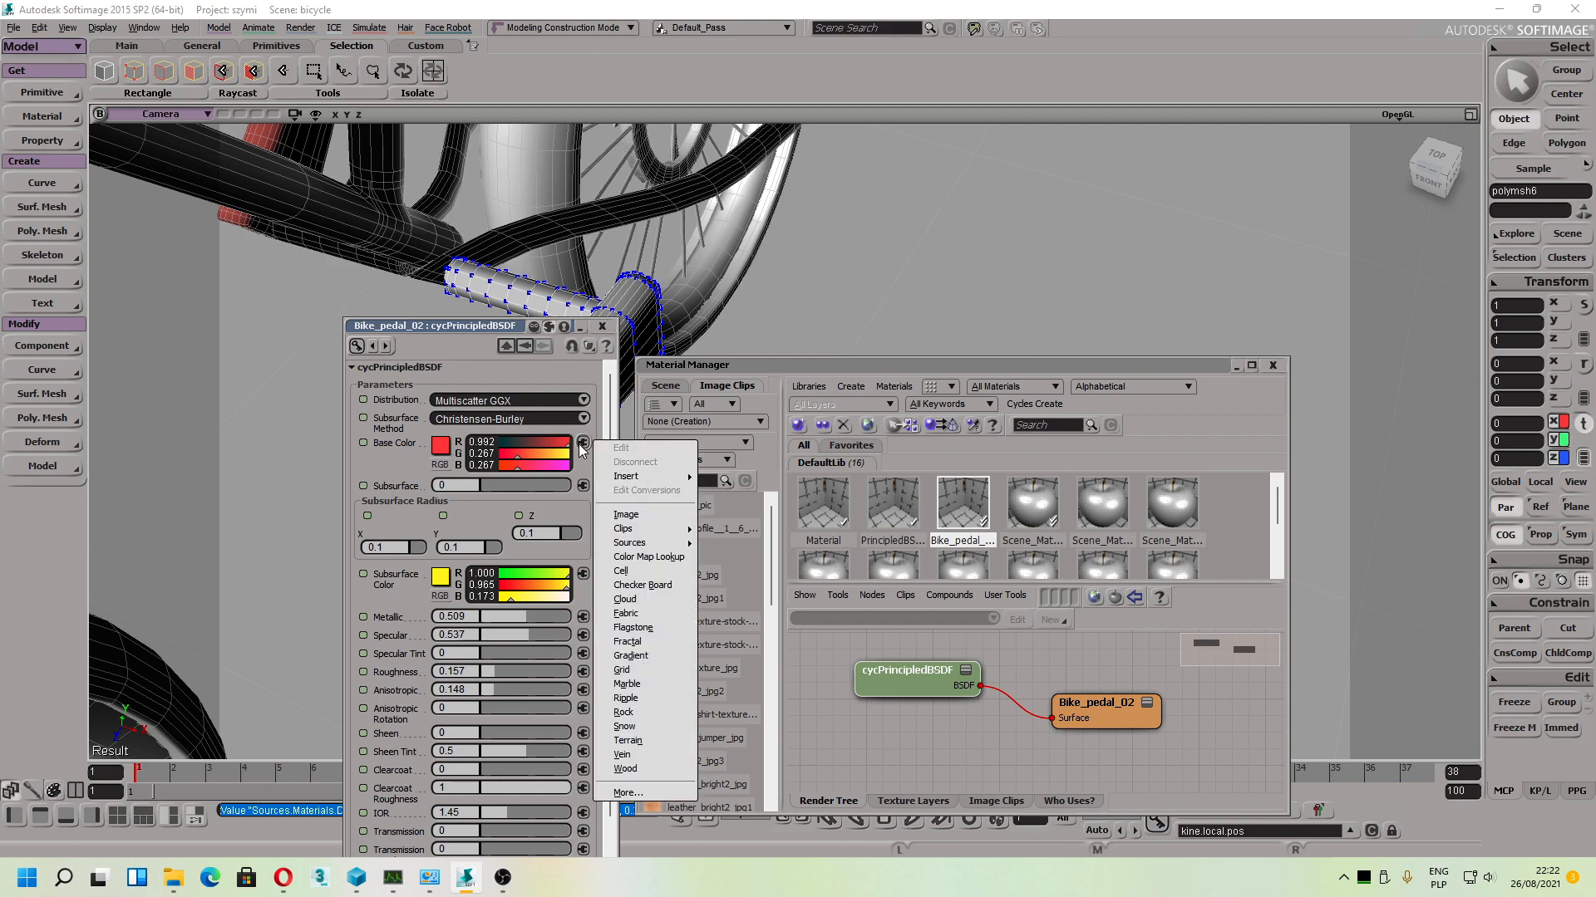
pyautogui.click(646, 516)
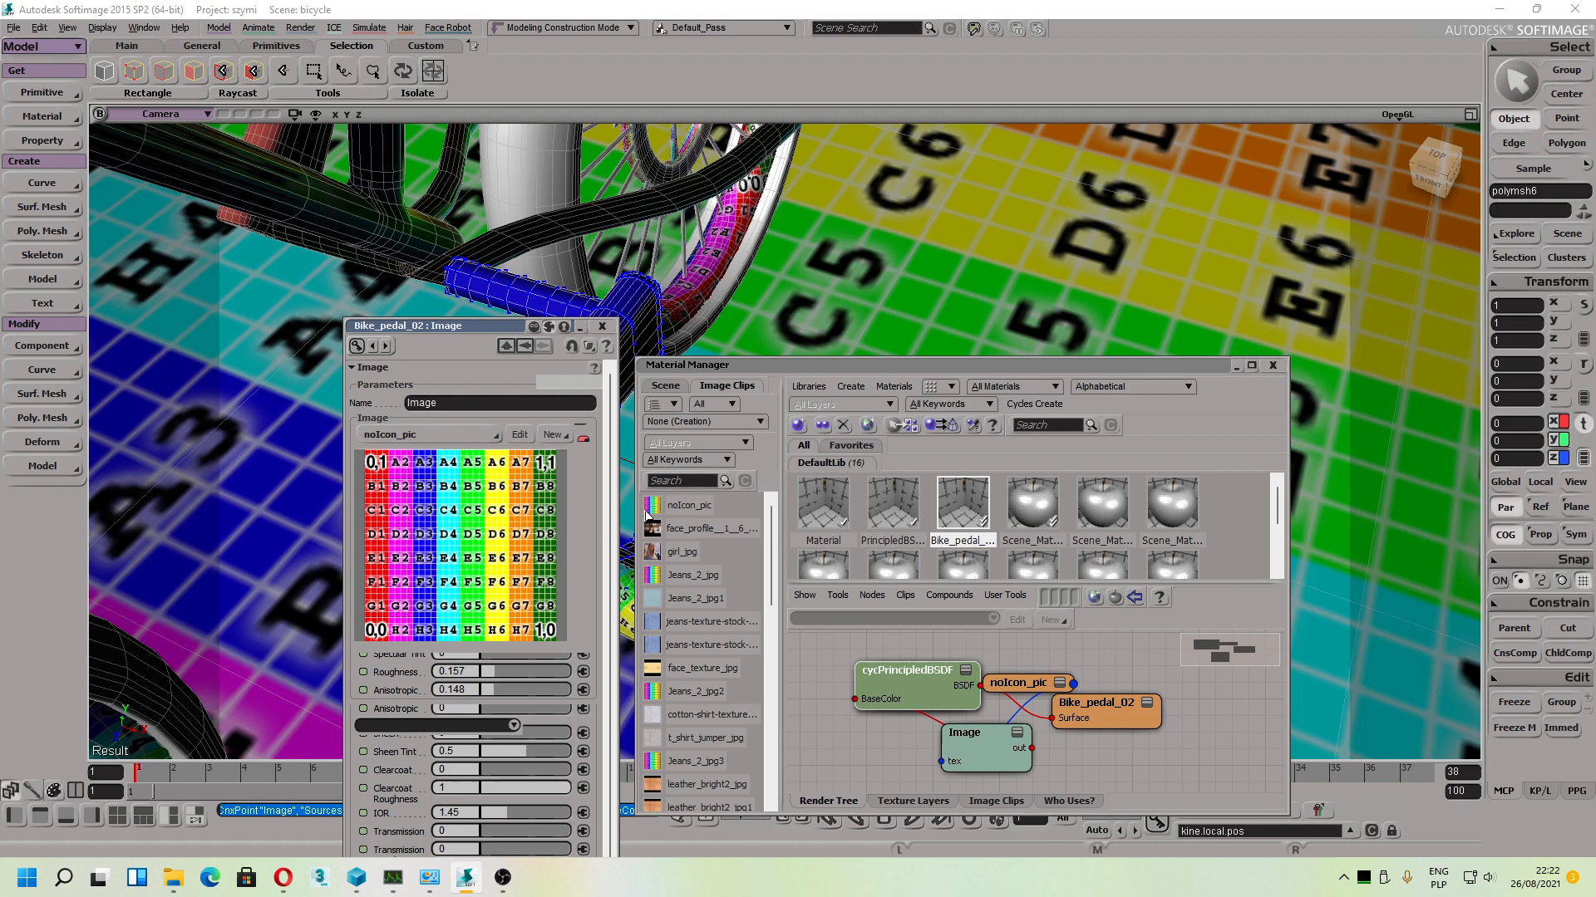
# Step: Load 1804 Auminum PF Multi Dots.jpg from the corrected textures folder as a new clip for the image node
pyautogui.click(554, 435)
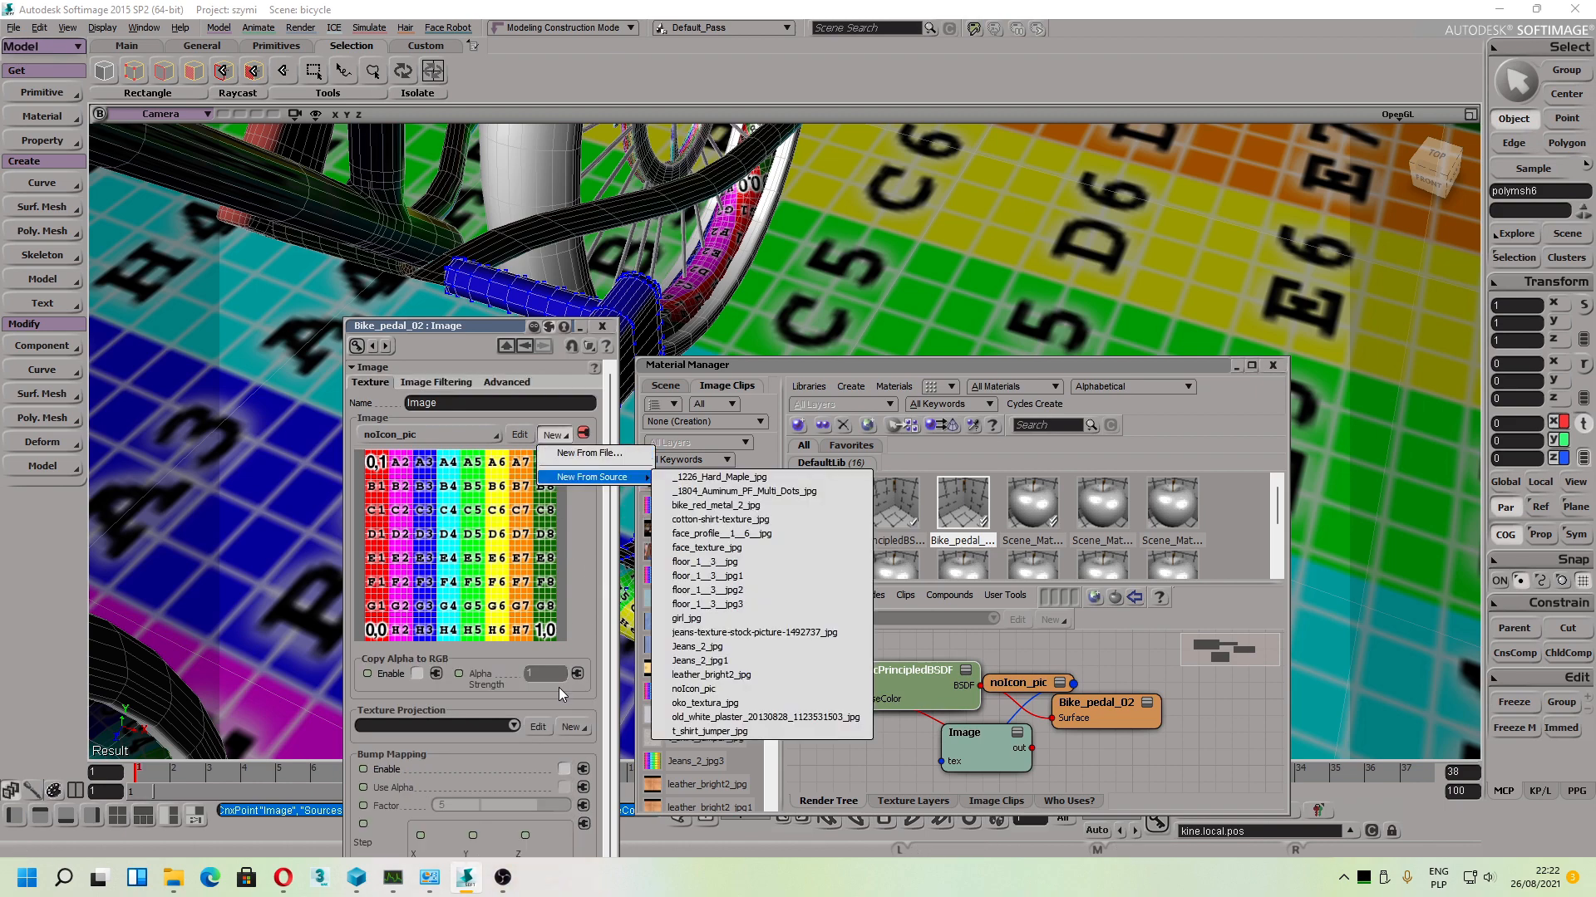
pyautogui.click(588, 454)
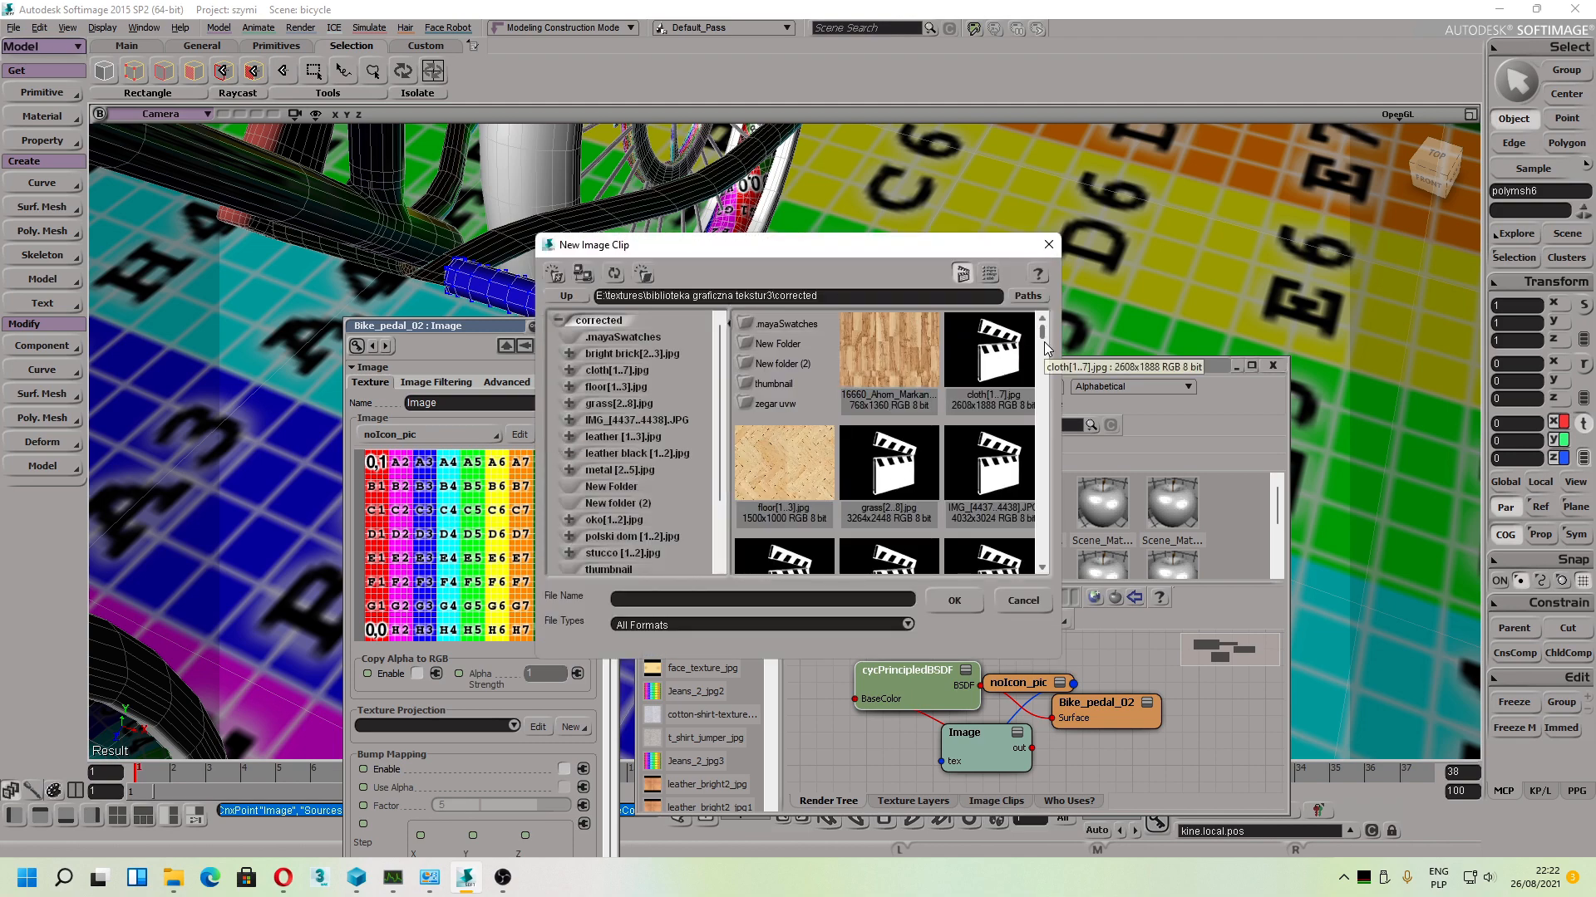
pyautogui.scroll(-3, 1046, 348)
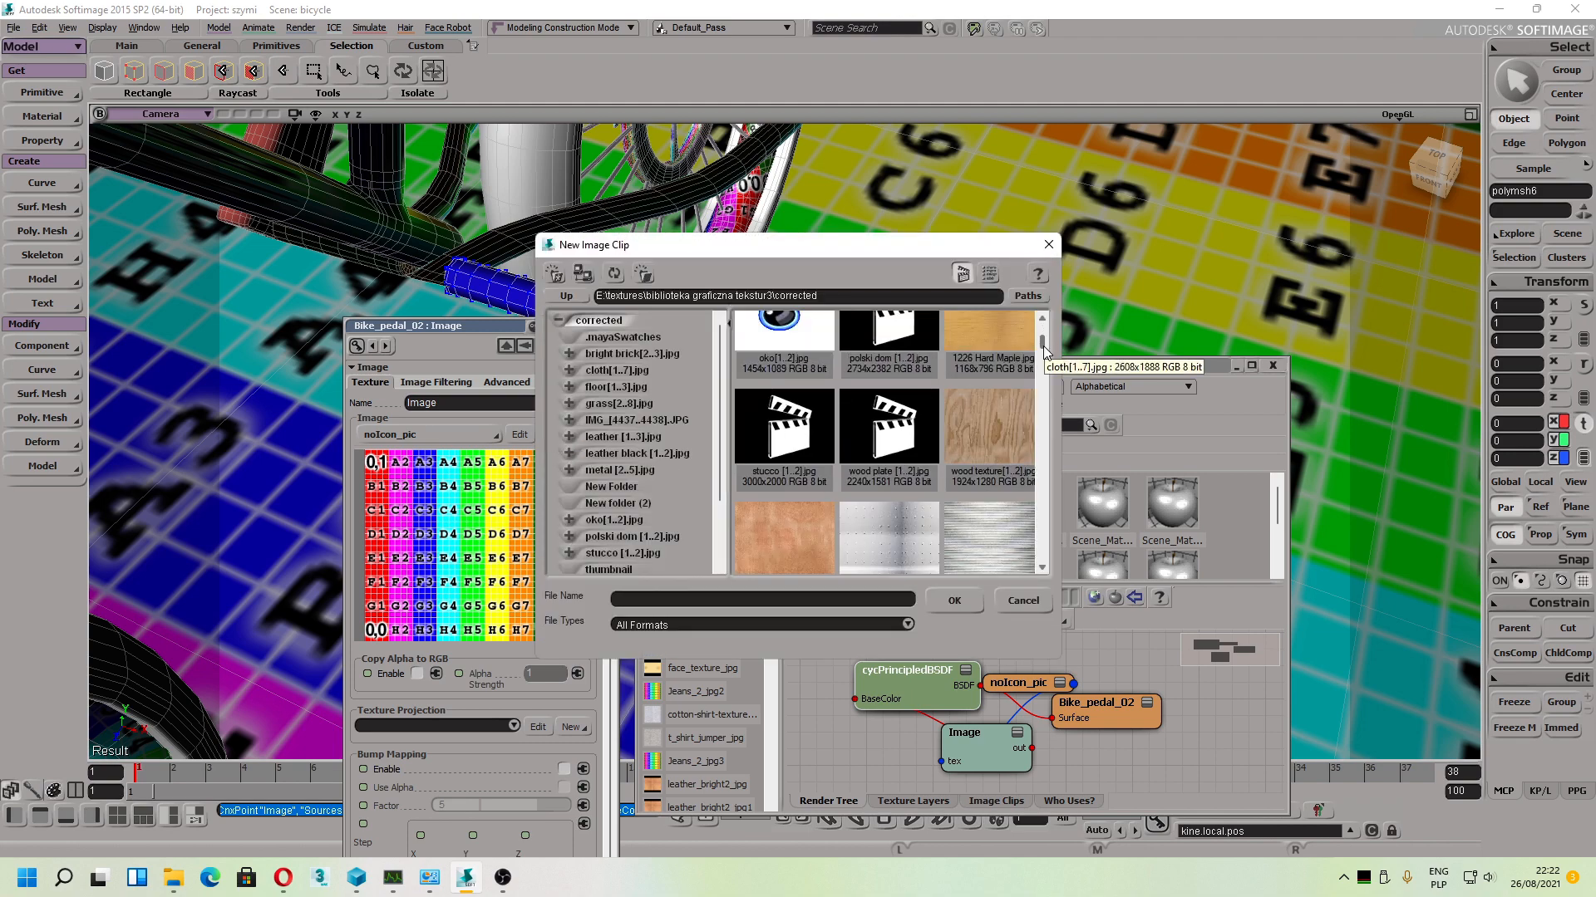
pyautogui.scroll(-2, 1046, 347)
pyautogui.click(889, 403)
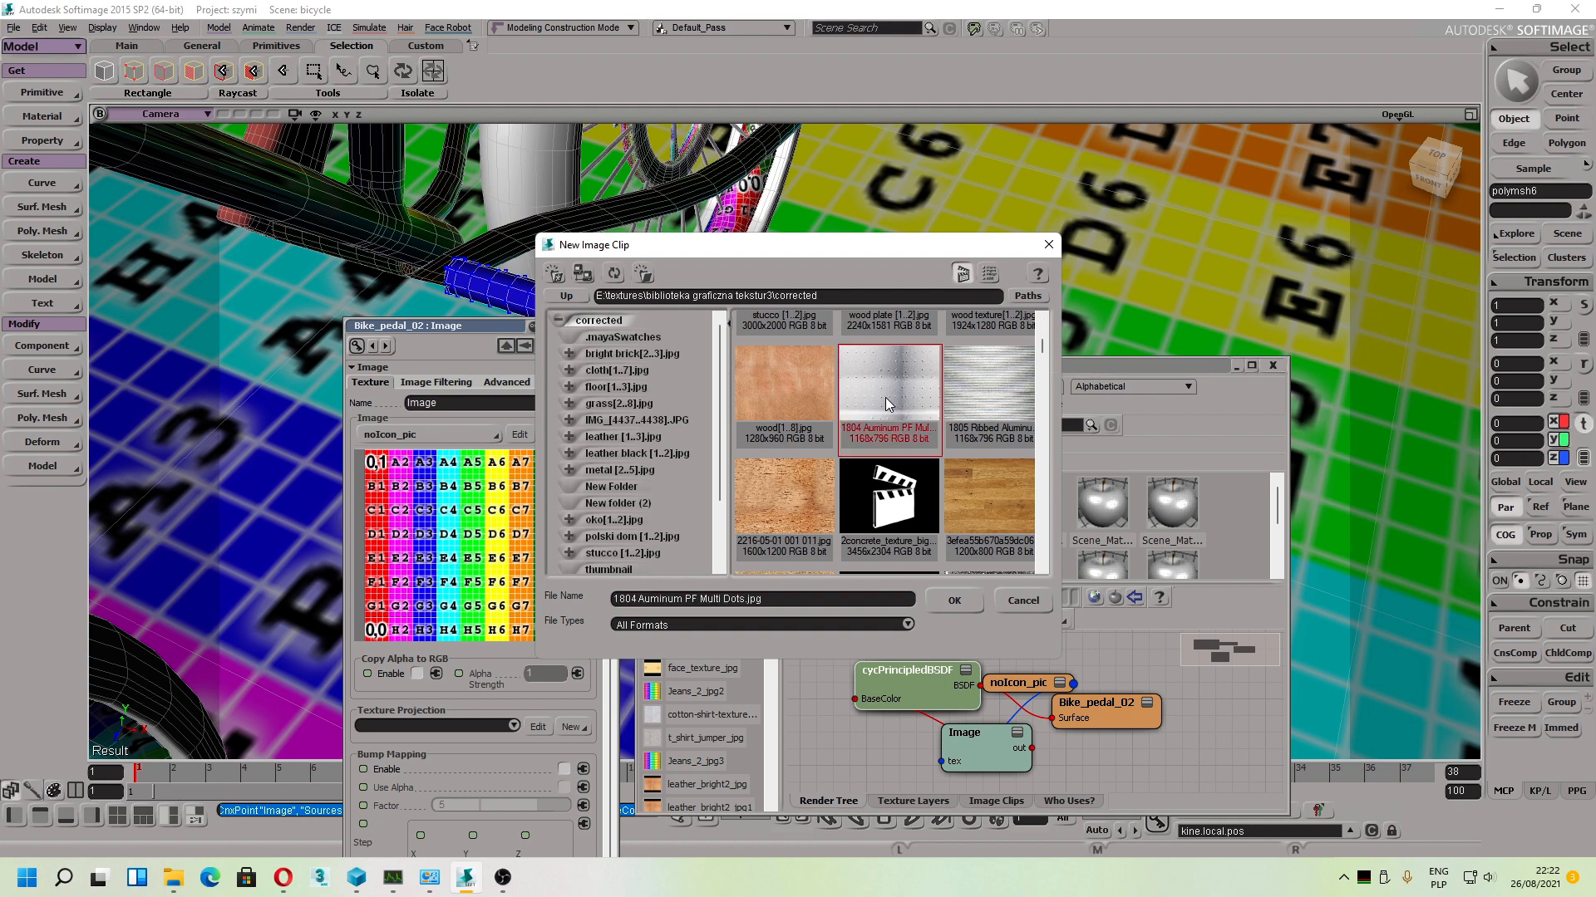
pyautogui.click(966, 608)
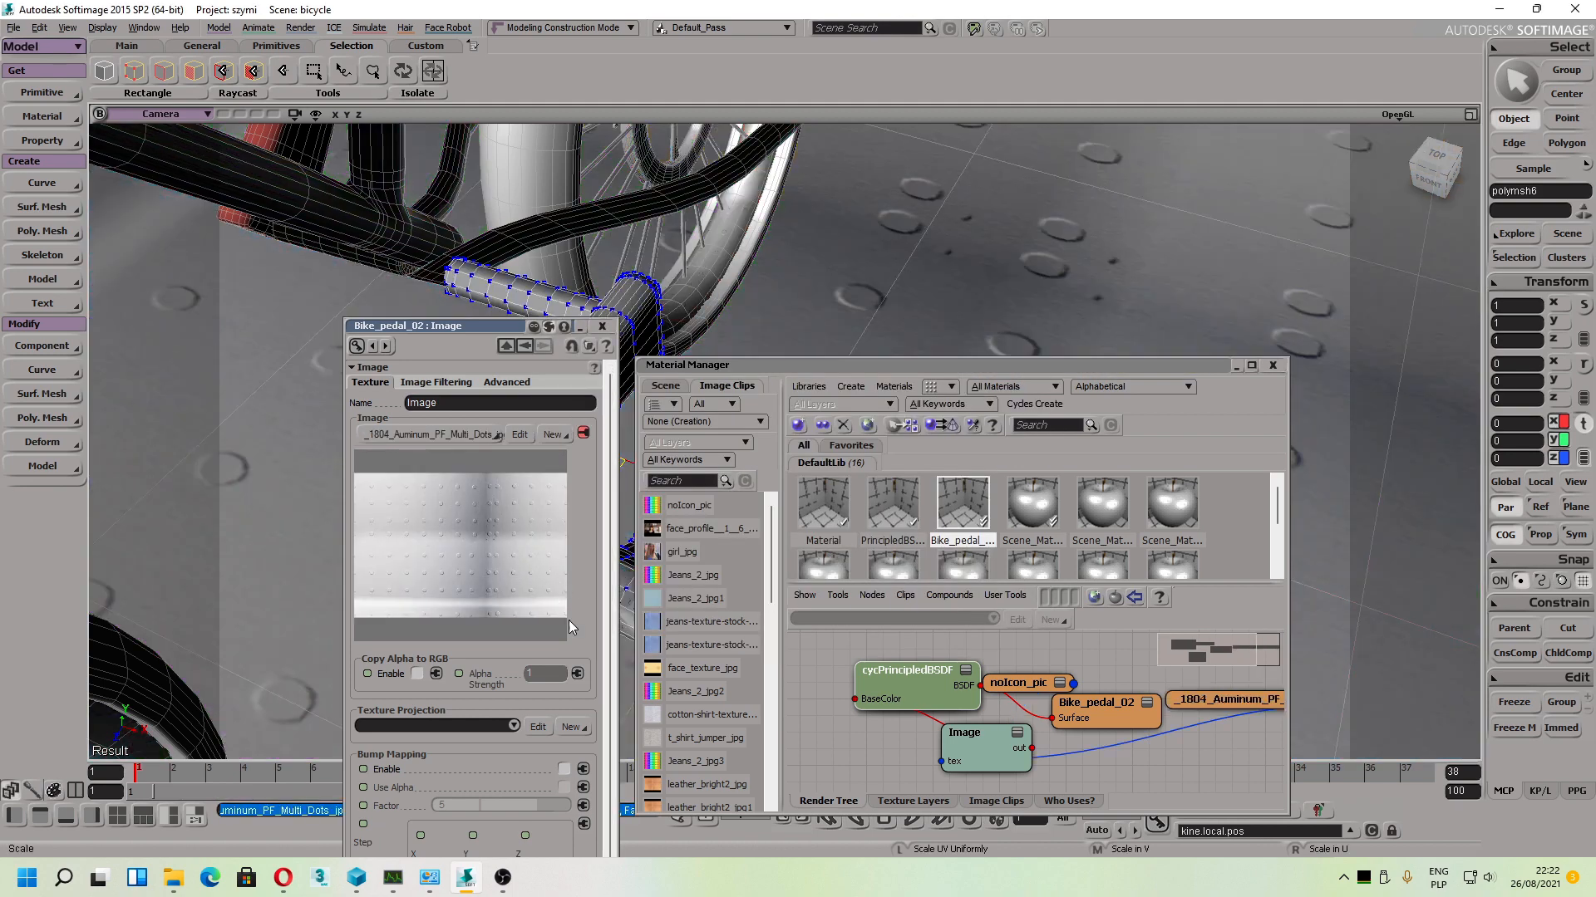
# Step: Create an Unfold texture projection for the pedal mesh and move its property window clear of the pedal
pyautogui.click(575, 728)
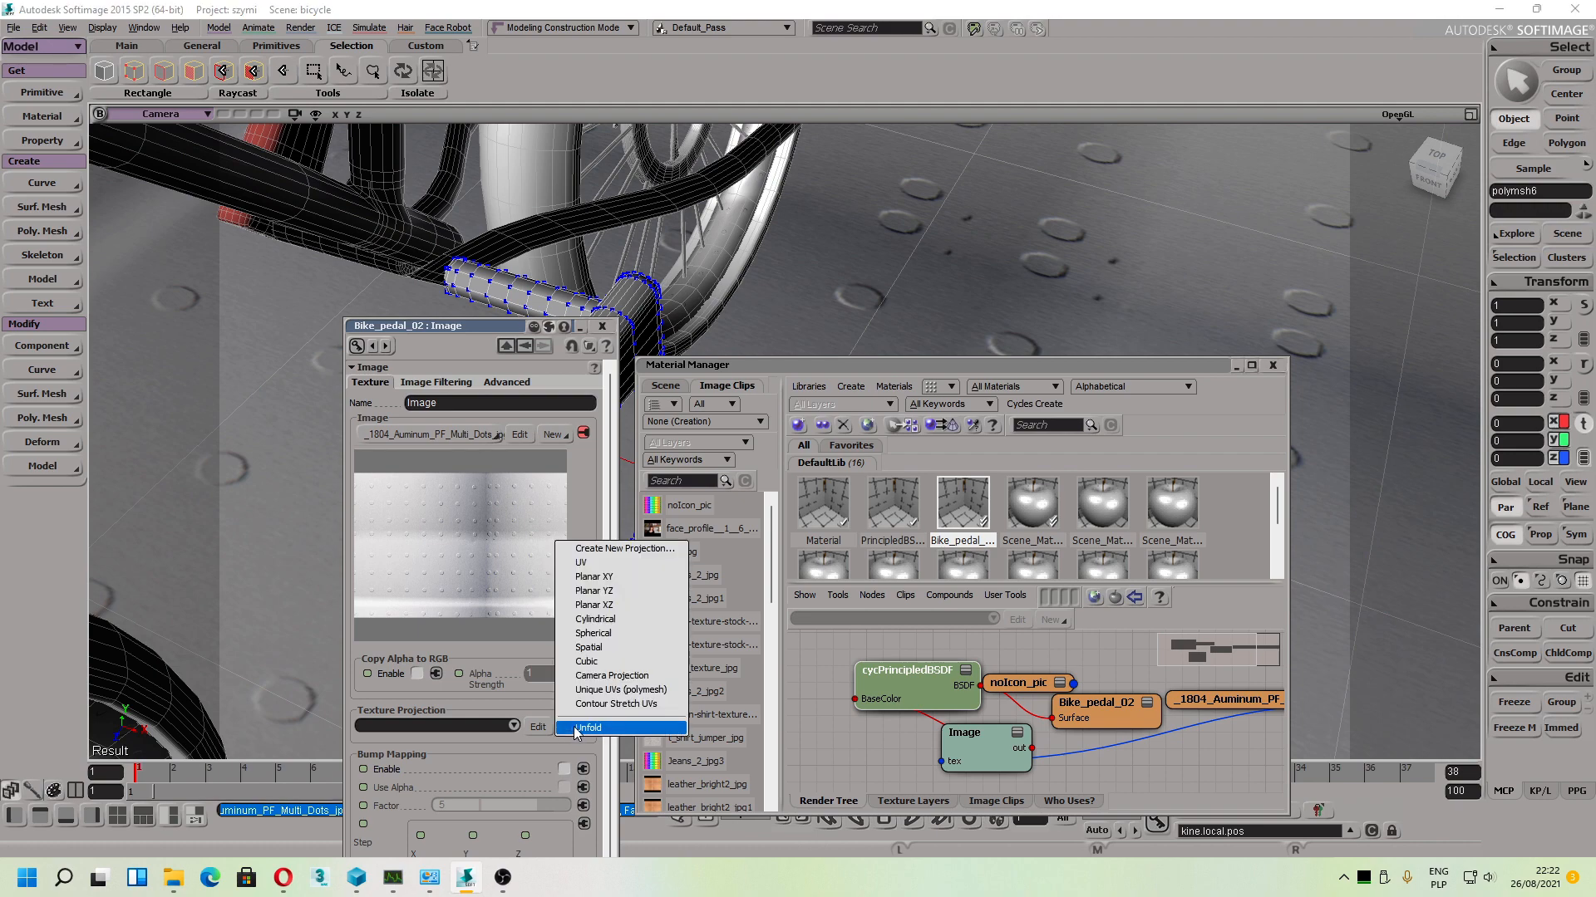
pyautogui.click(574, 728)
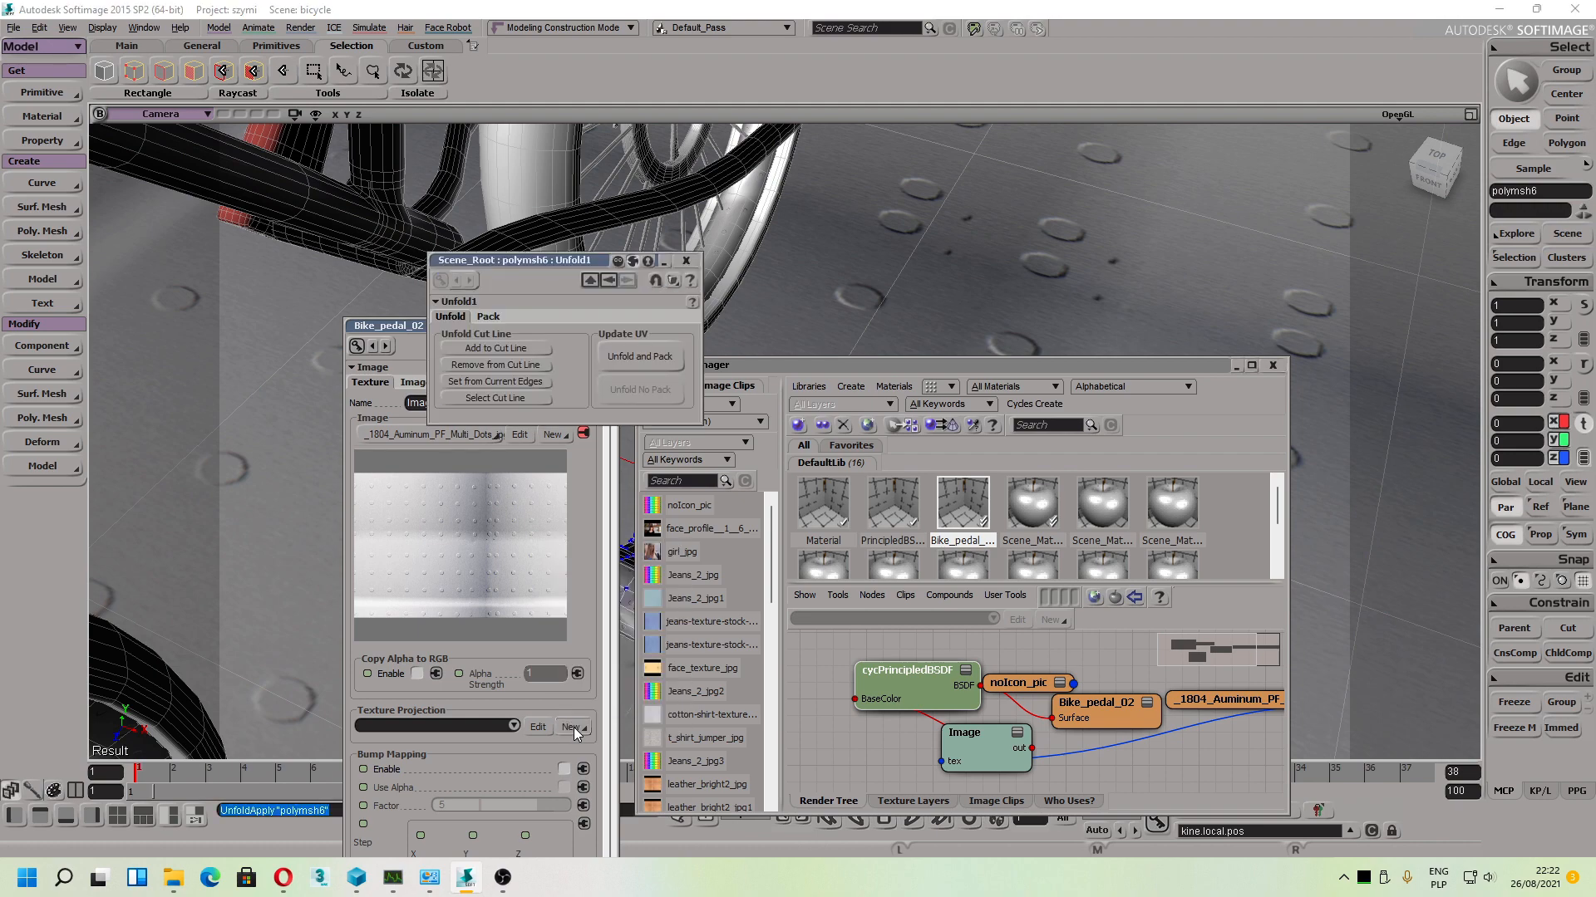
pyautogui.moveTo(525, 266); pyautogui.dragTo(855, 275)
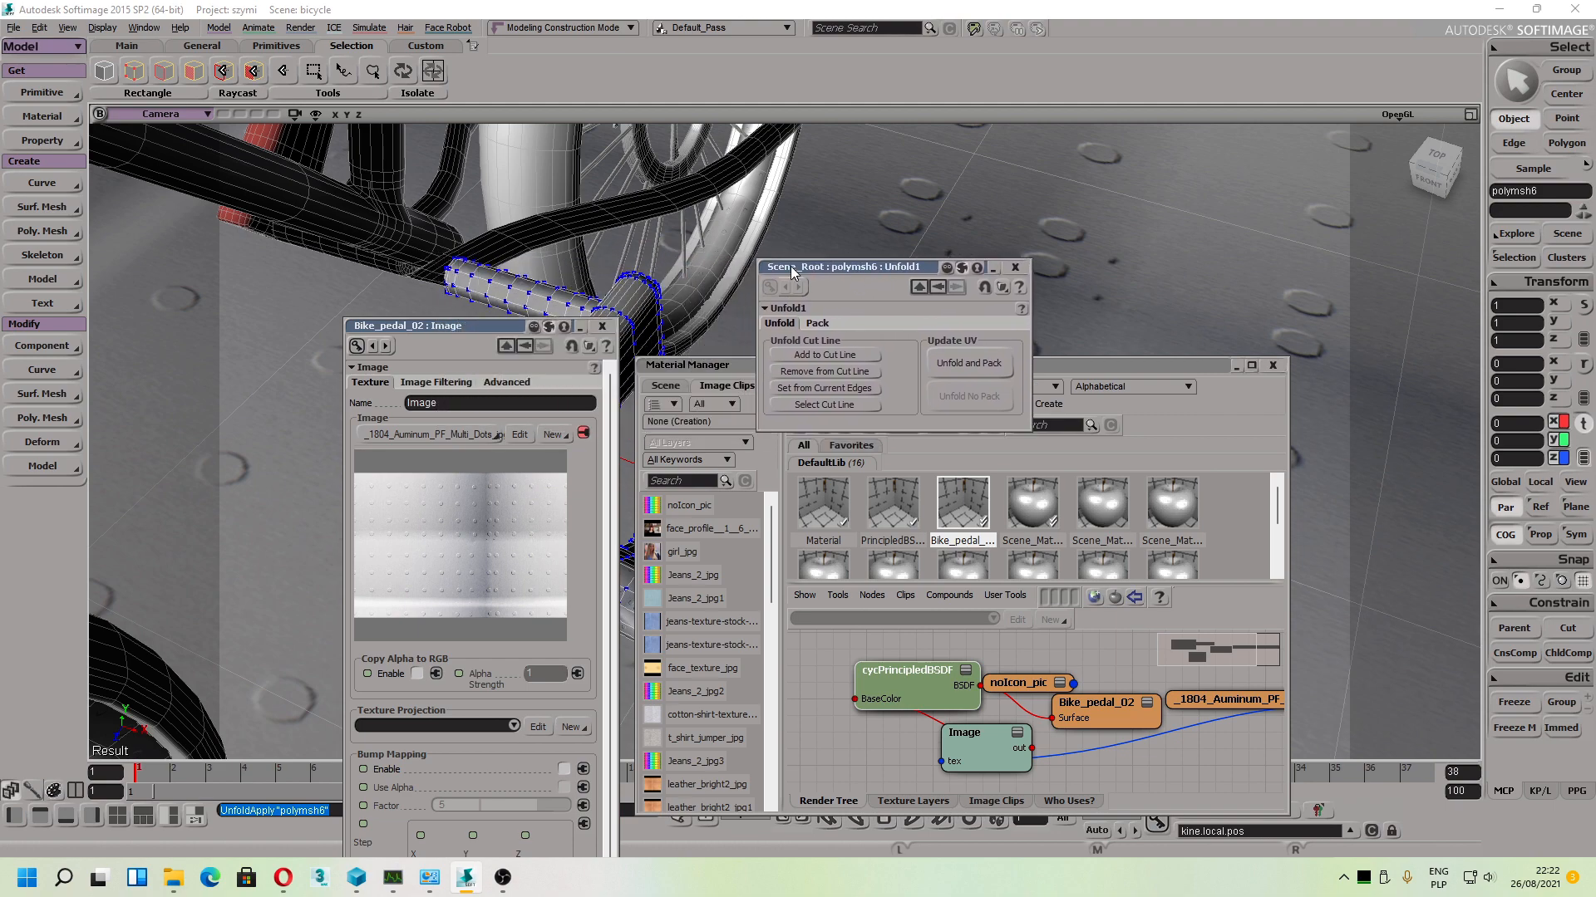
# Step: Examine up close how the dotted metal texture sits on the pedal's surface
pyautogui.press('s')
pyautogui.moveTo(689, 311); pyautogui.dragTo(708, 153)
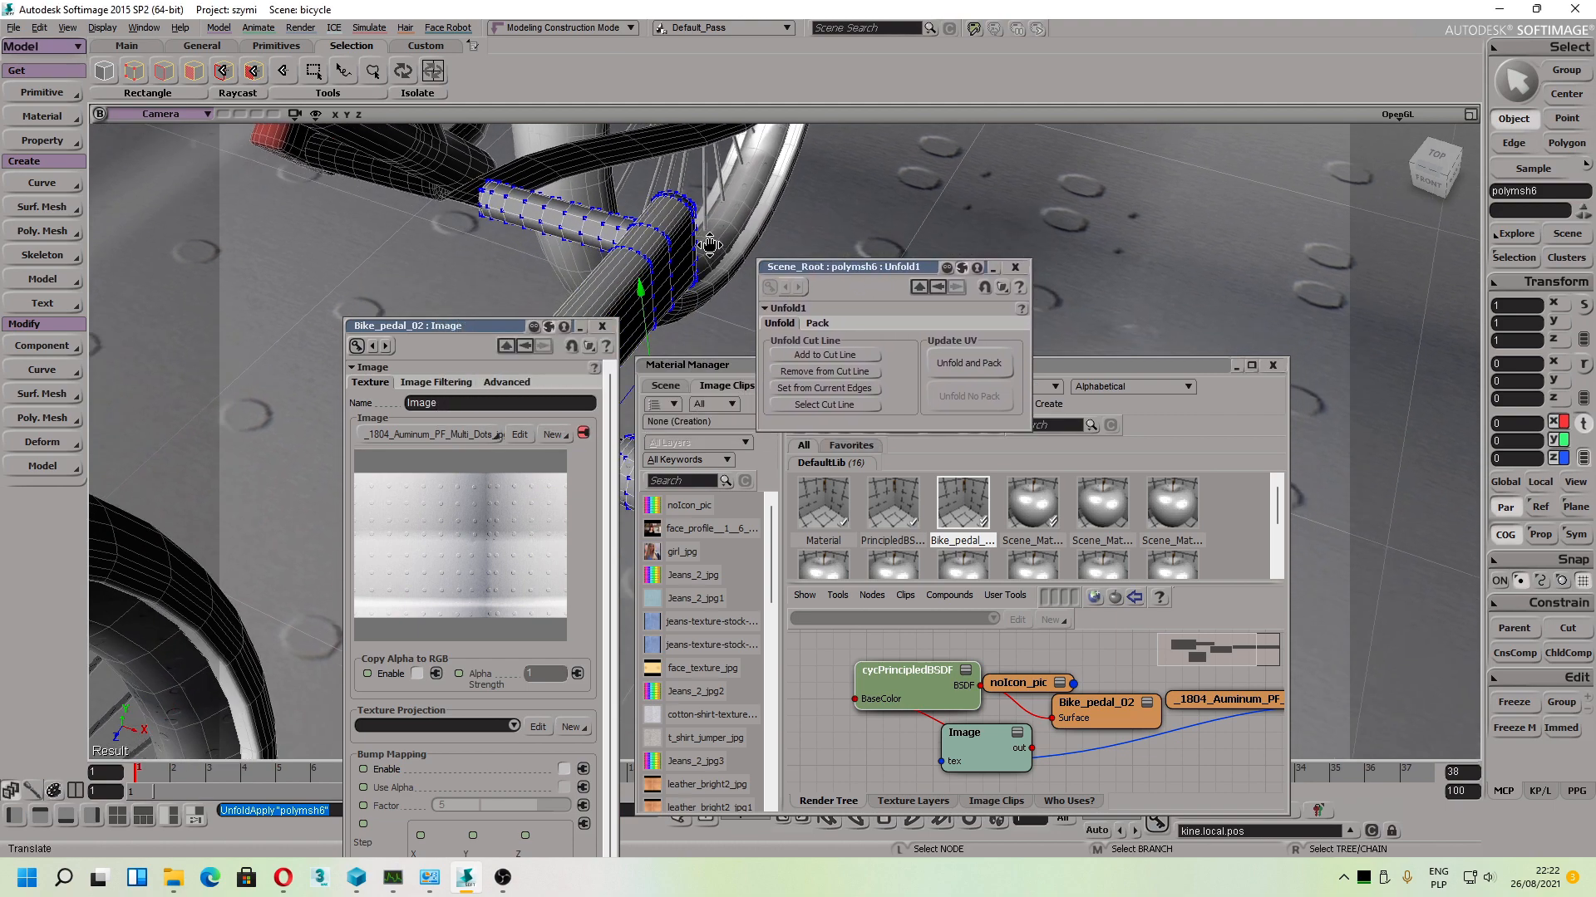
pyautogui.moveTo(503, 331); pyautogui.dragTo(398, 257)
pyautogui.press('s')
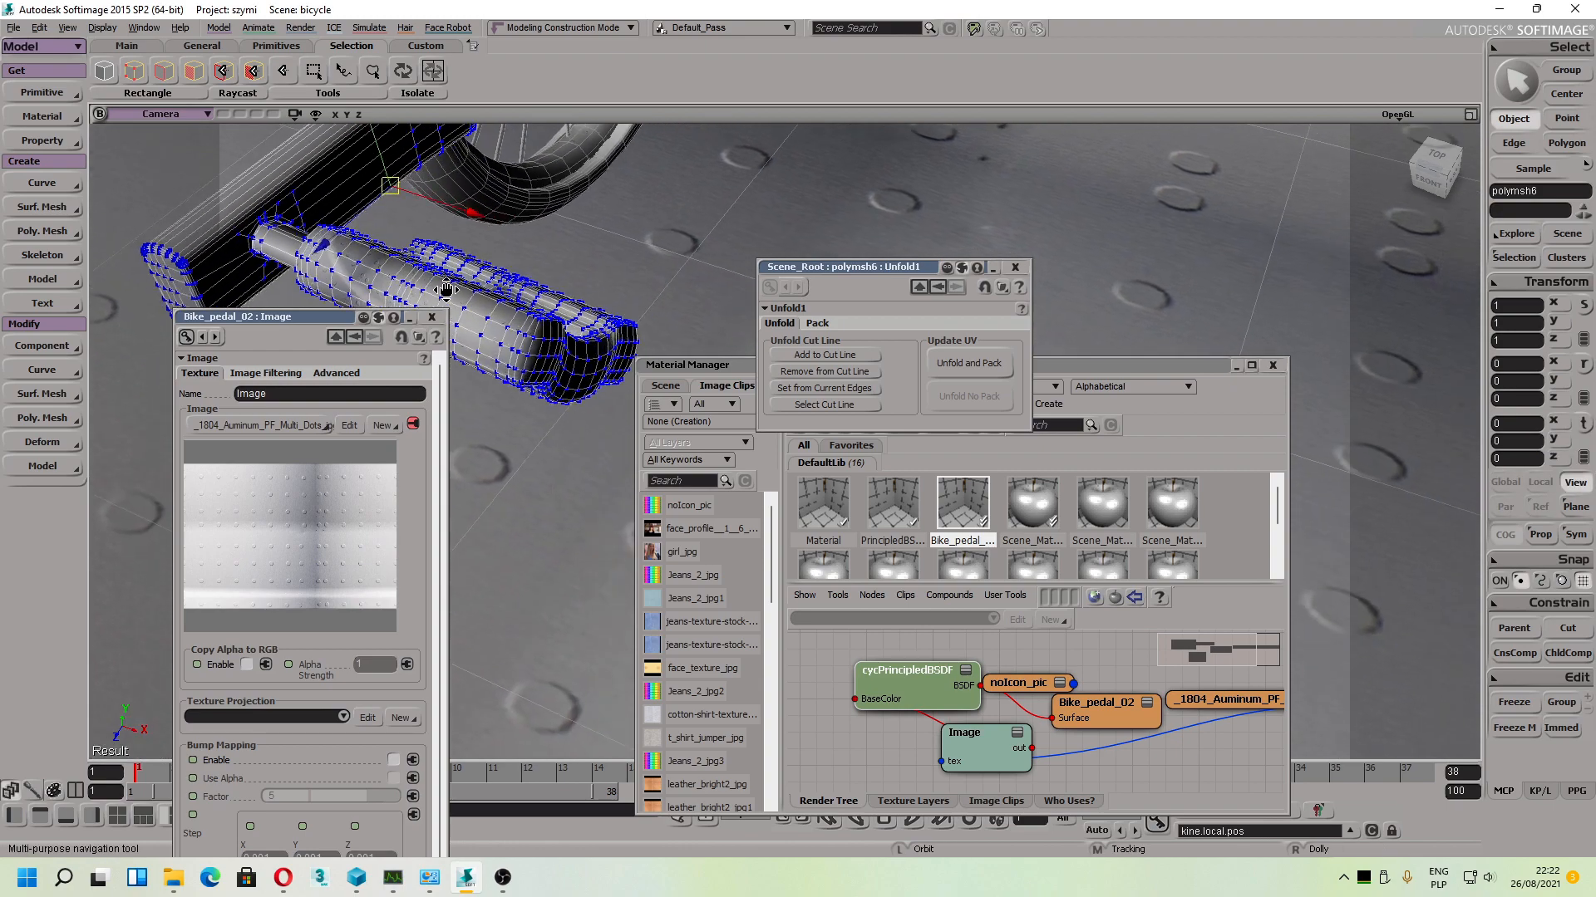
pyautogui.scroll(4, 539, 296)
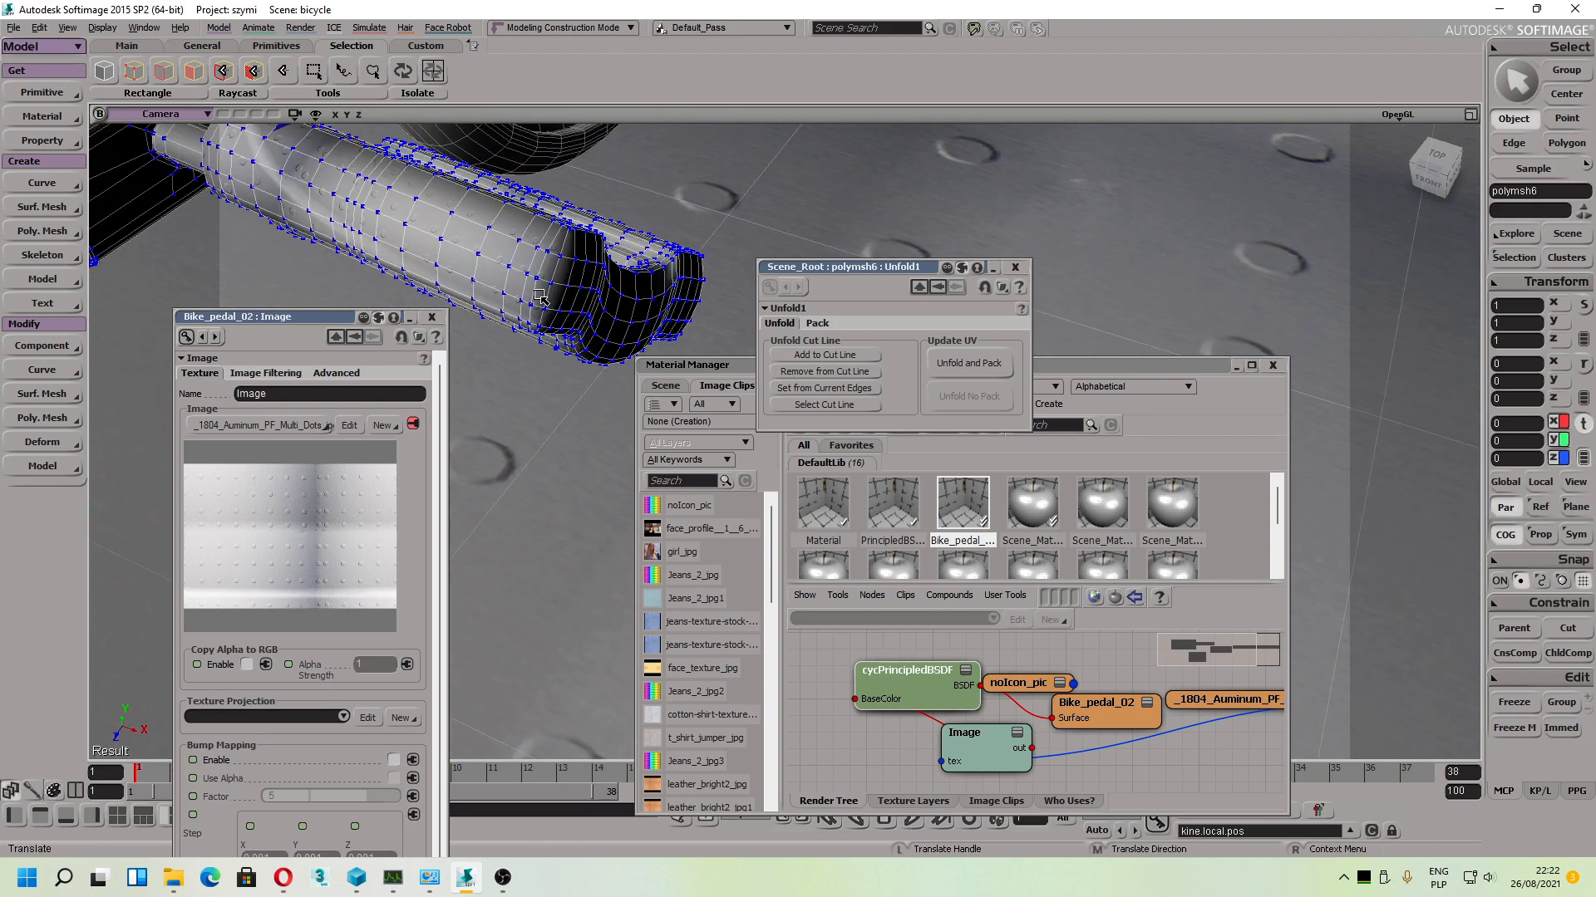
pyautogui.press('s')
pyautogui.moveTo(539, 296); pyautogui.dragTo(591, 310, button='right')
pyautogui.press('s')
pyautogui.moveTo(559, 270); pyautogui.dragTo(538, 342)
pyautogui.press('s')
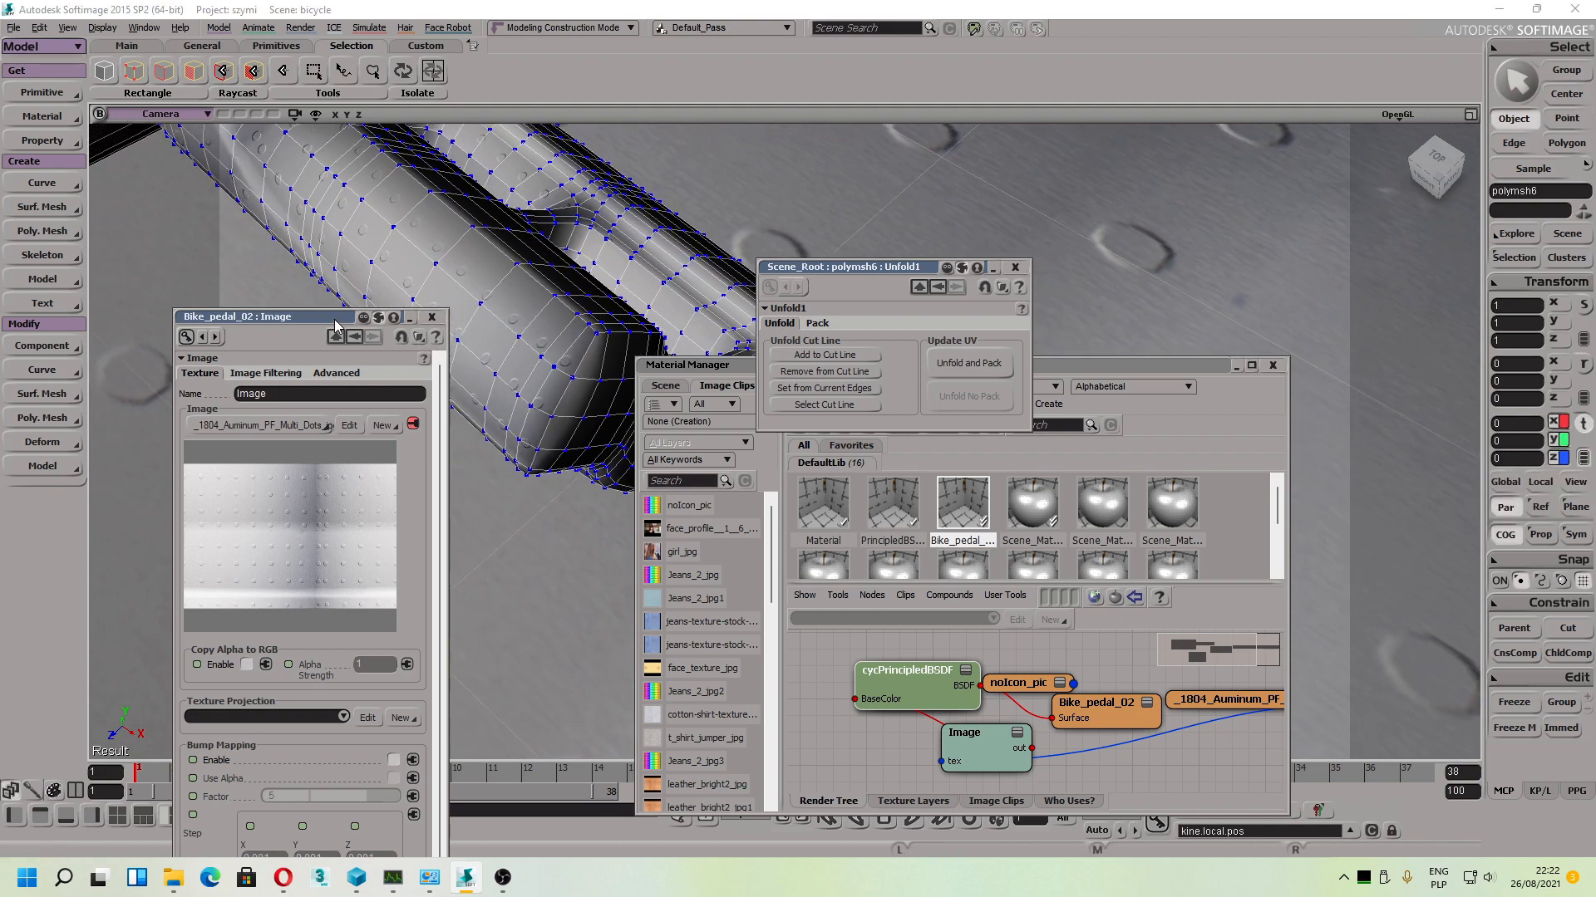
# Step: Edit the Unfold projection to enable wrapping in U, V and W plus Seam U and Seam V, and close its property windows
pyautogui.moveTo(336, 318); pyautogui.dragTo(325, 242)
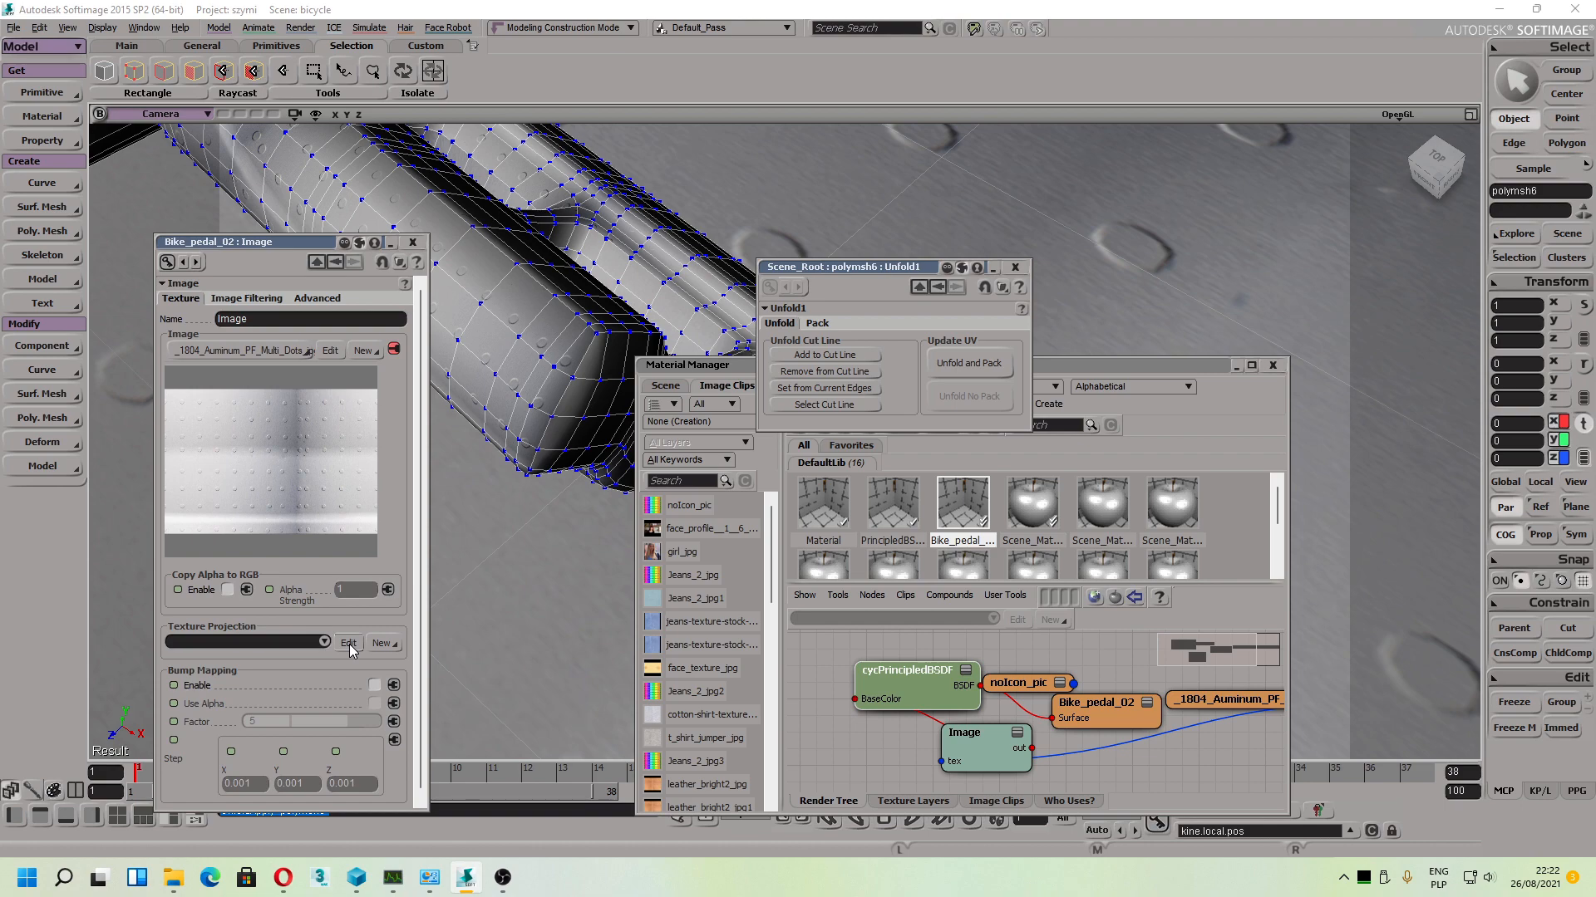
pyautogui.click(349, 645)
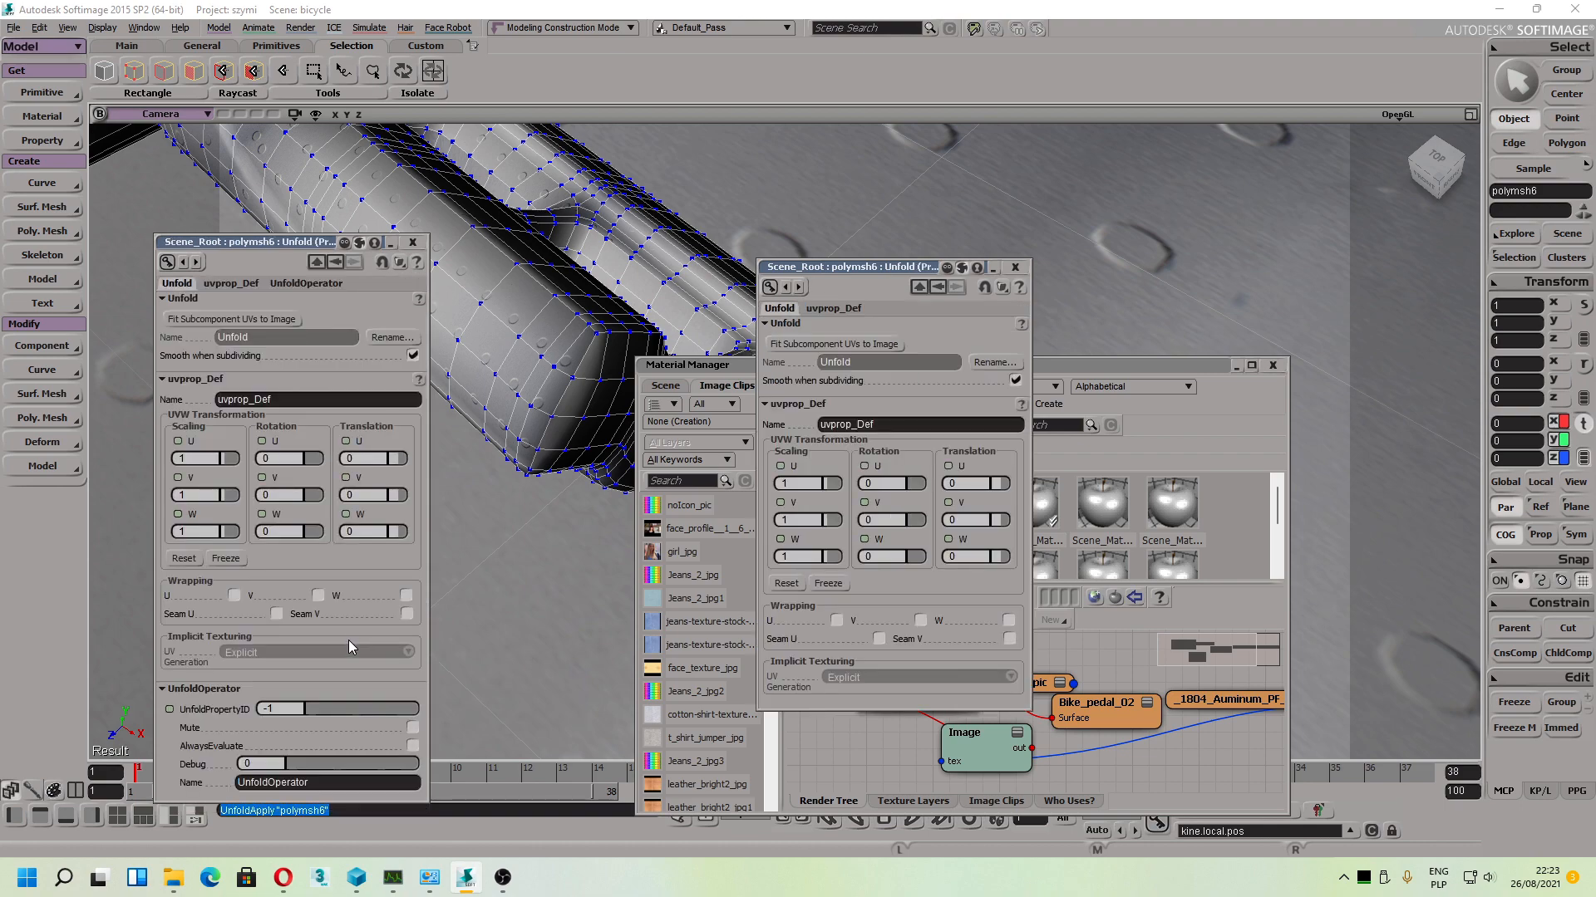
pyautogui.click(234, 595)
pyautogui.click(319, 595)
pyautogui.click(276, 613)
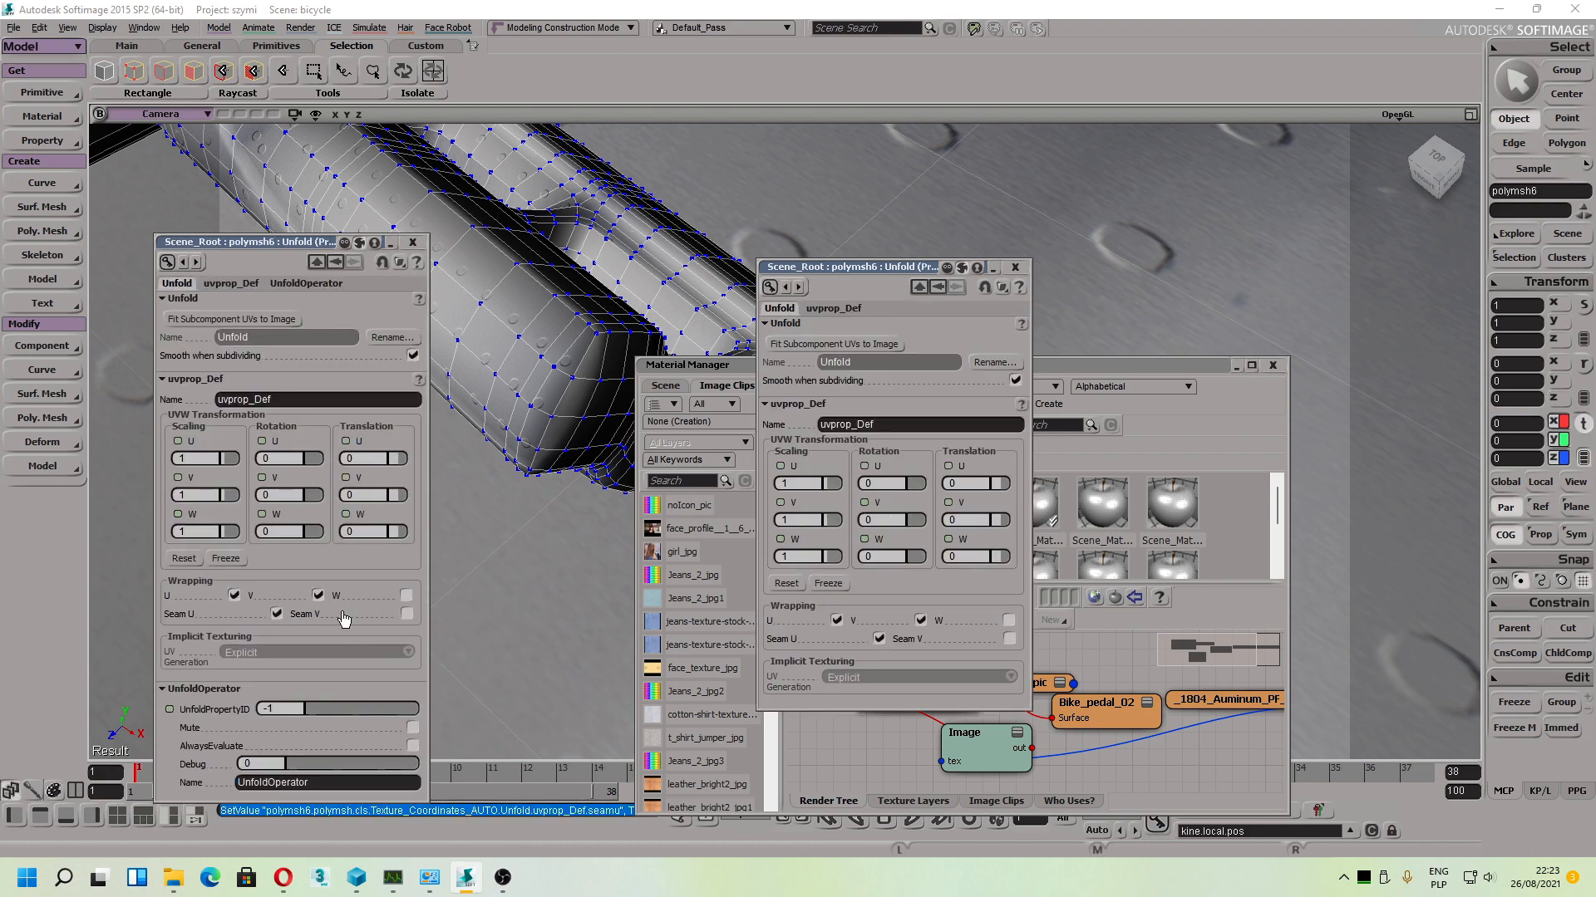
pyautogui.click(407, 595)
pyautogui.click(406, 613)
pyautogui.click(331, 264)
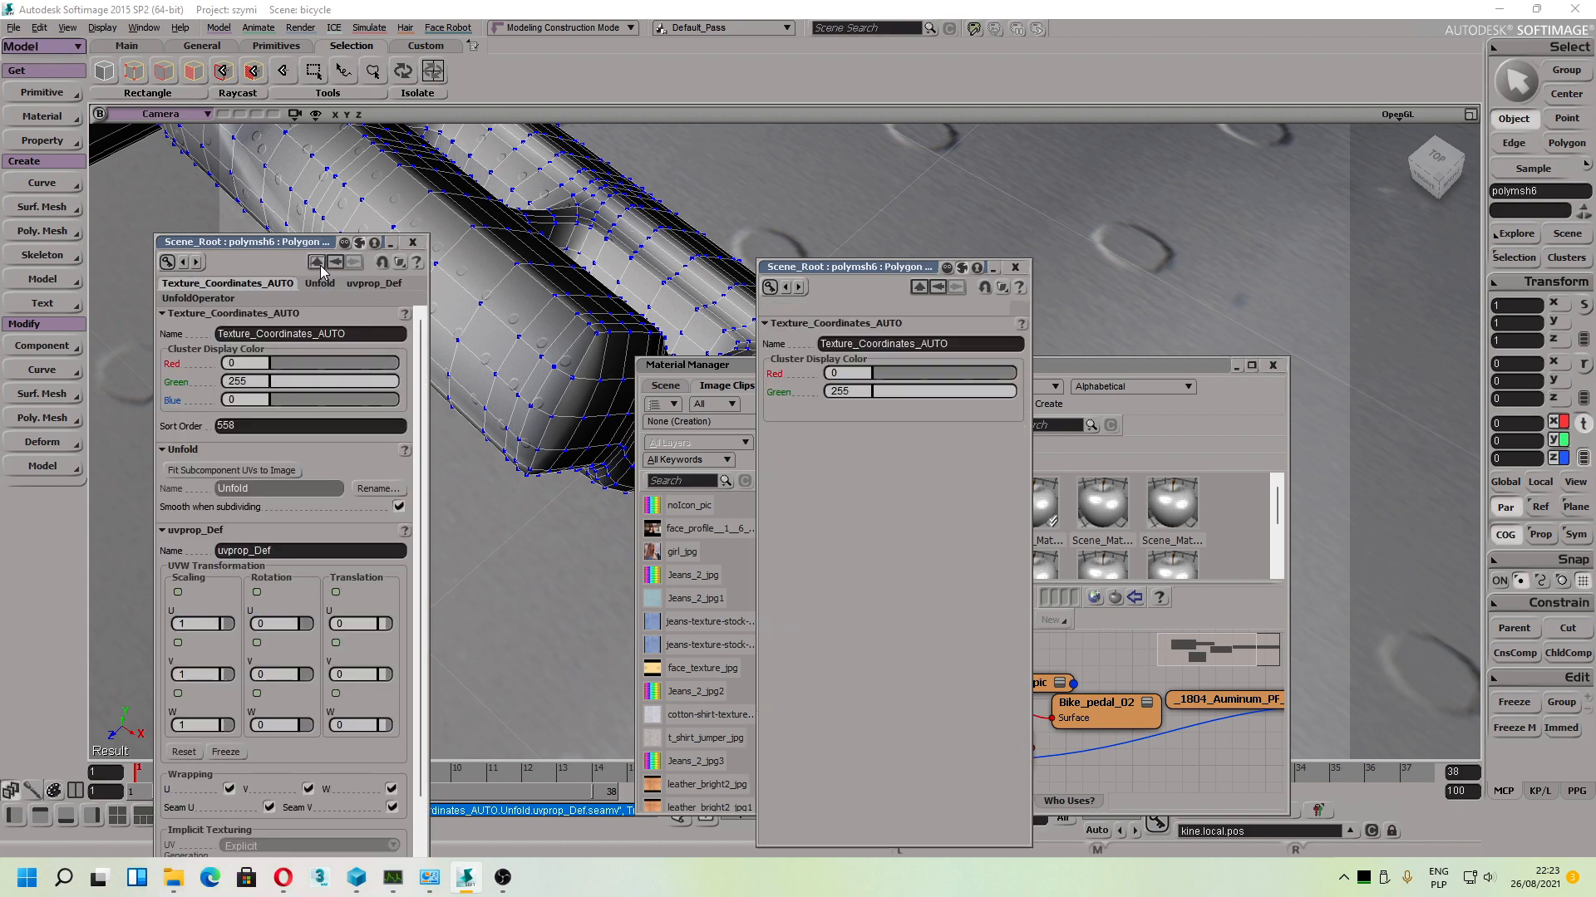
pyautogui.click(413, 243)
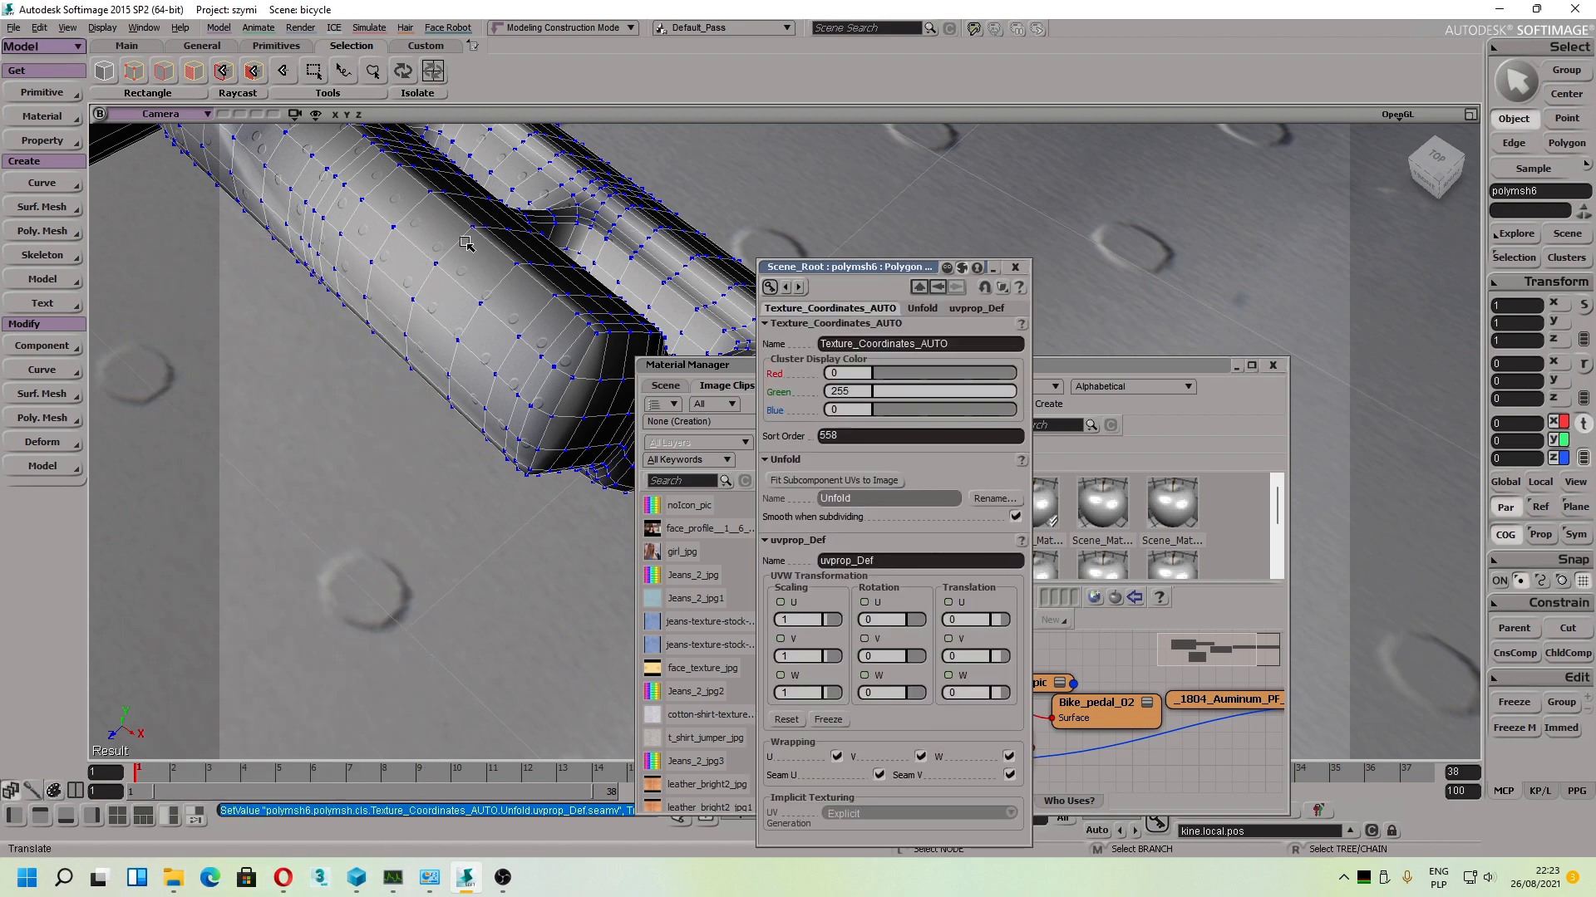
pyautogui.click(1015, 267)
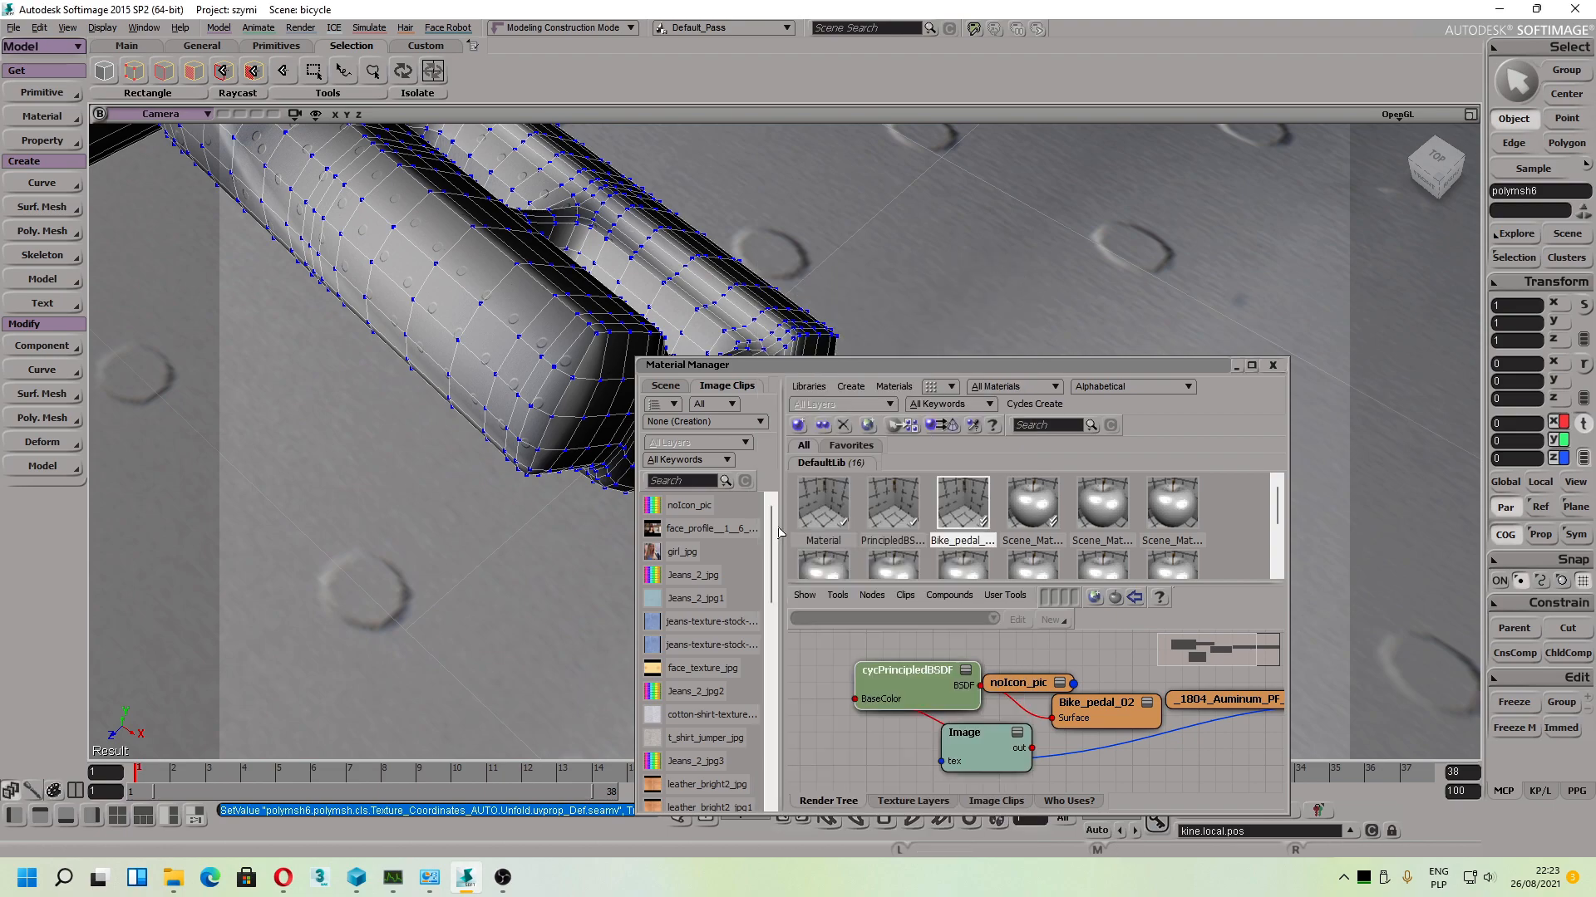
# Step: Select the edge loops along the pedal's long outer edge and its end corner
pyautogui.press('s')
pyautogui.moveTo(466, 465); pyautogui.dragTo(567, 551)
pyautogui.press('v')
pyautogui.press('m')
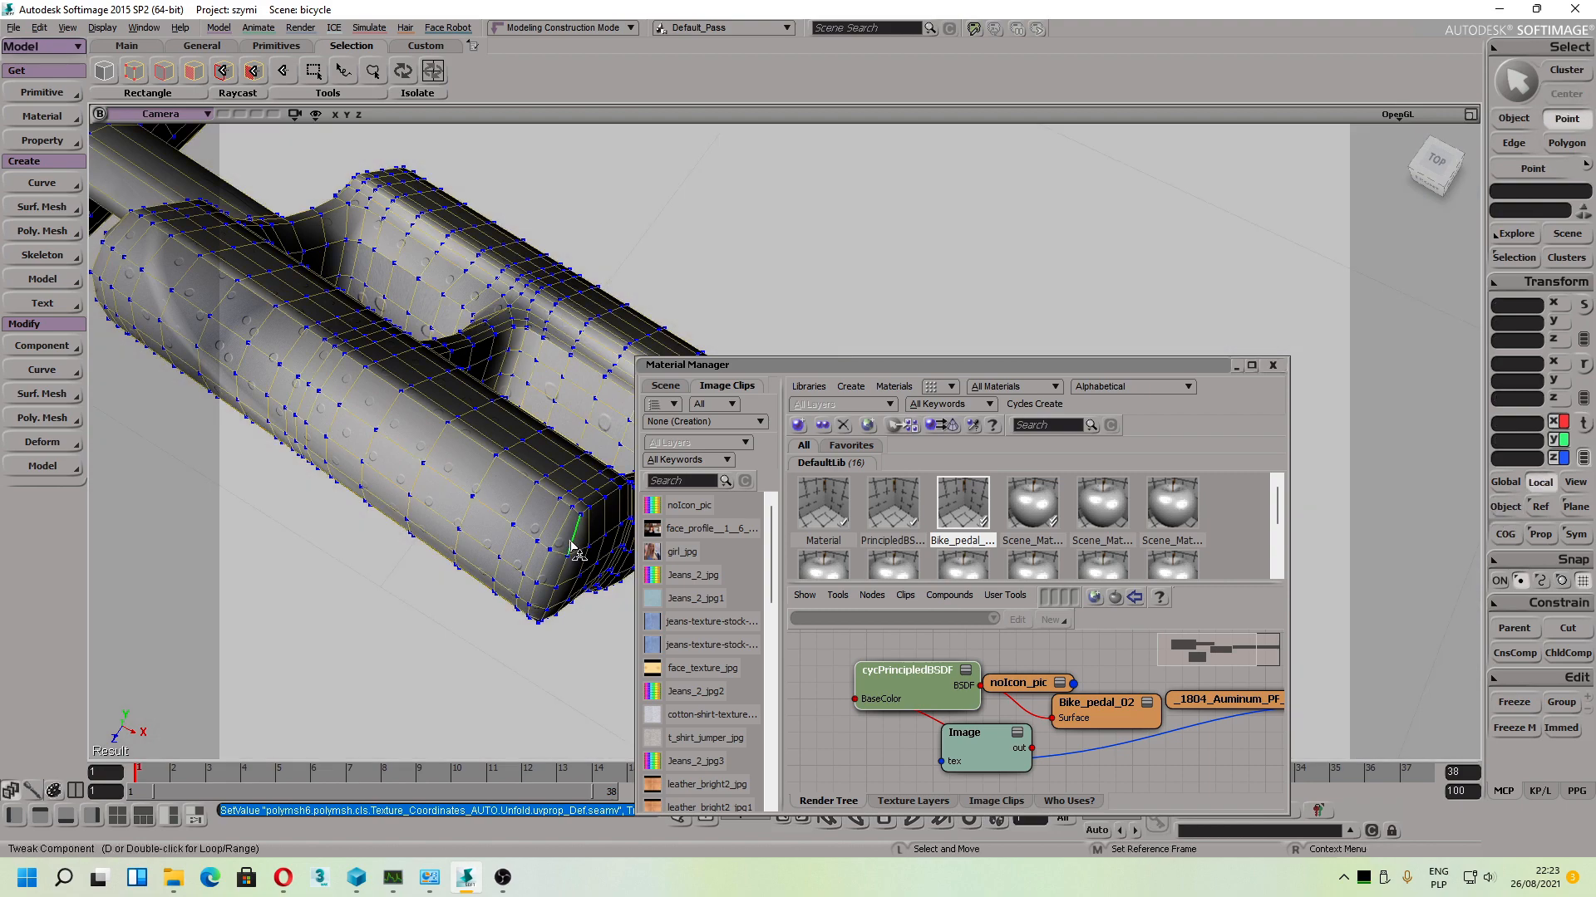
pyautogui.doubleClick(572, 550)
pyautogui.doubleClick(553, 507)
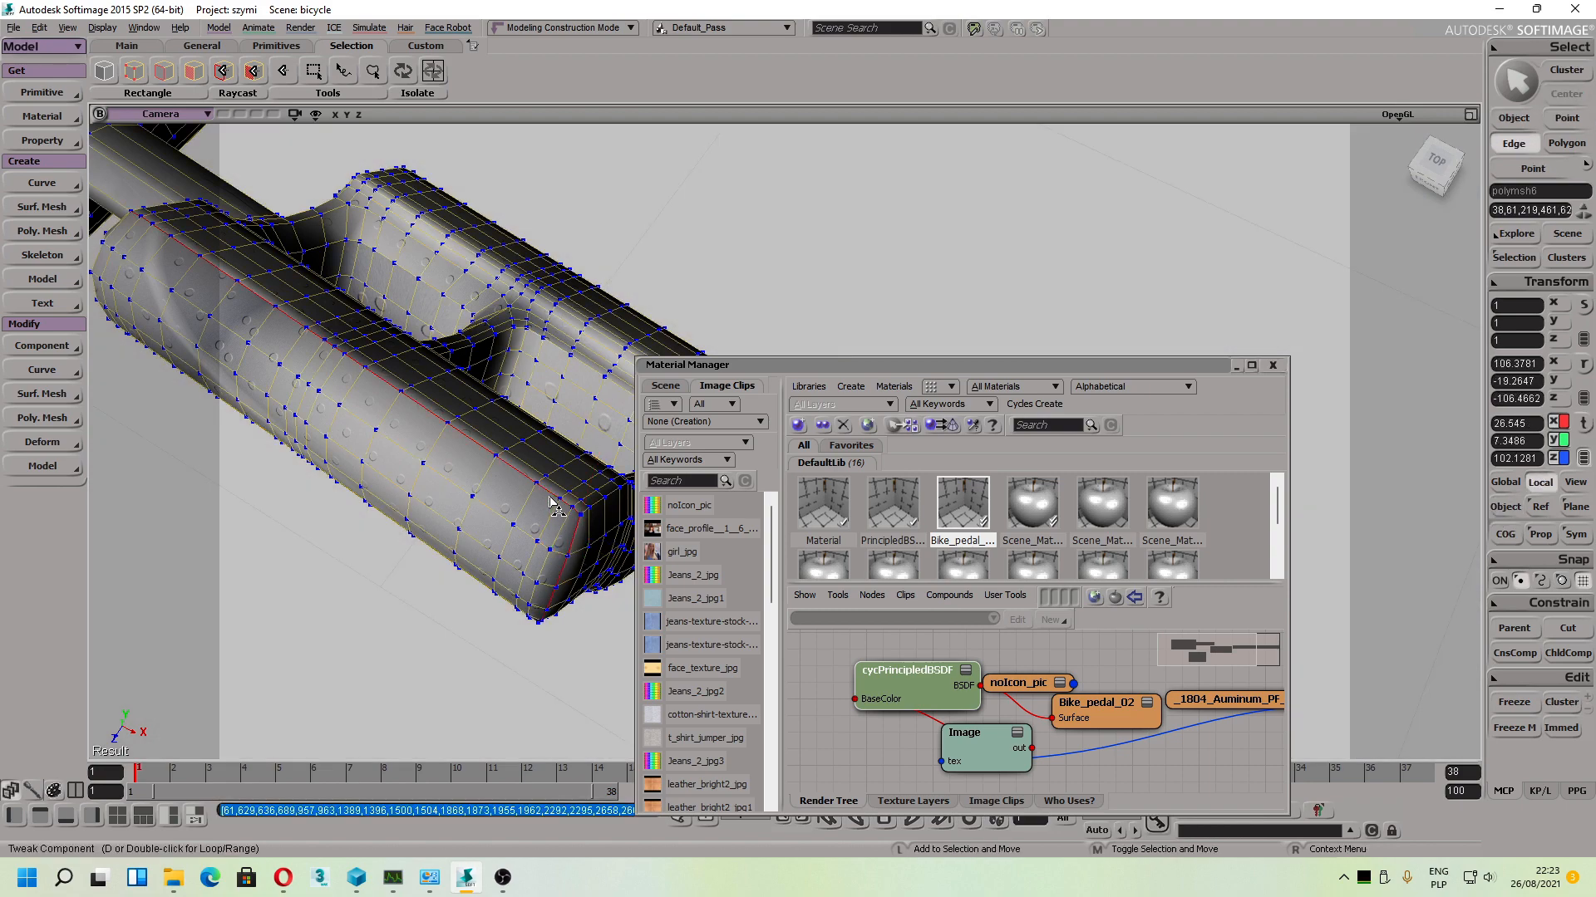
# Step: Restore the four-view layout and show the pedal's second Unfold UV set in the texture editor
pyautogui.click(1470, 114)
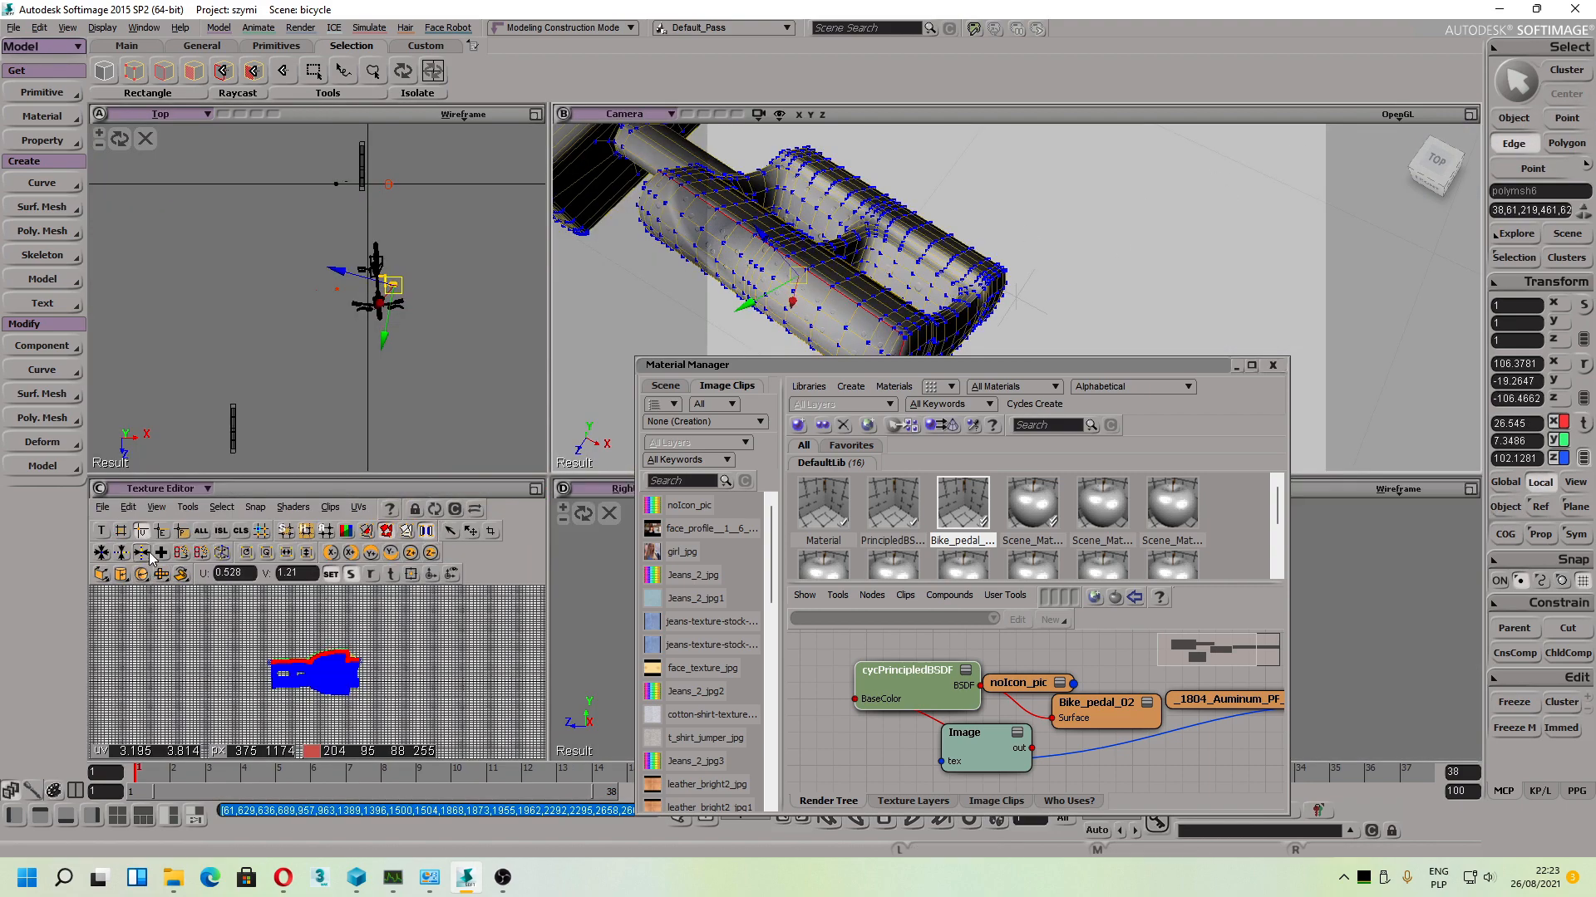
pyautogui.click(358, 508)
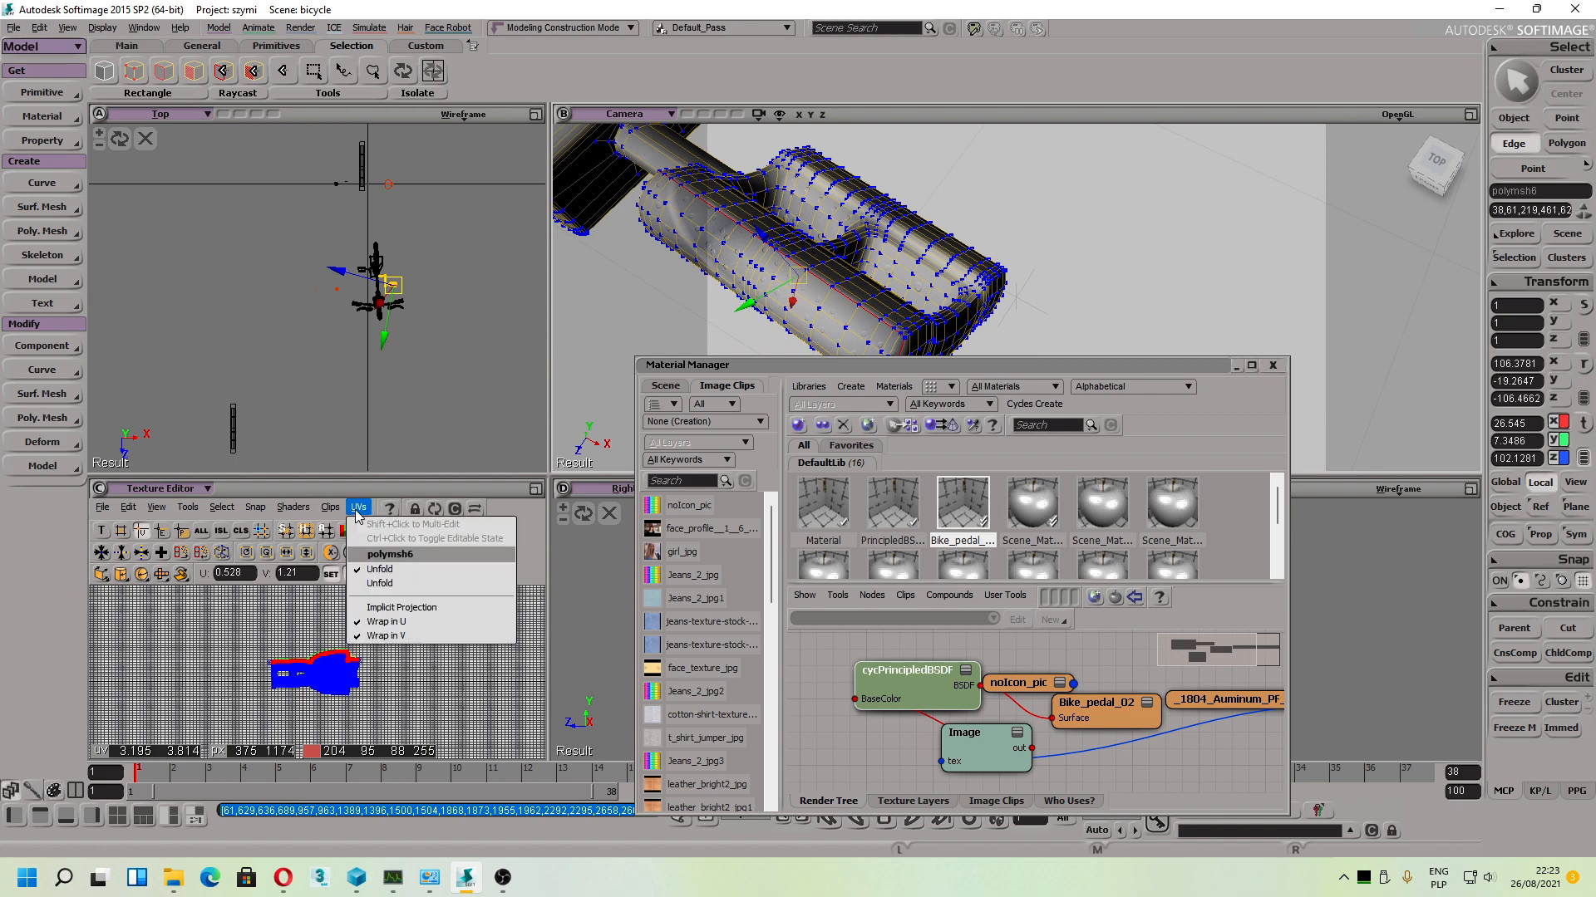
pyautogui.click(380, 584)
pyautogui.press('x')
pyautogui.moveTo(310, 681); pyautogui.dragTo(340, 631)
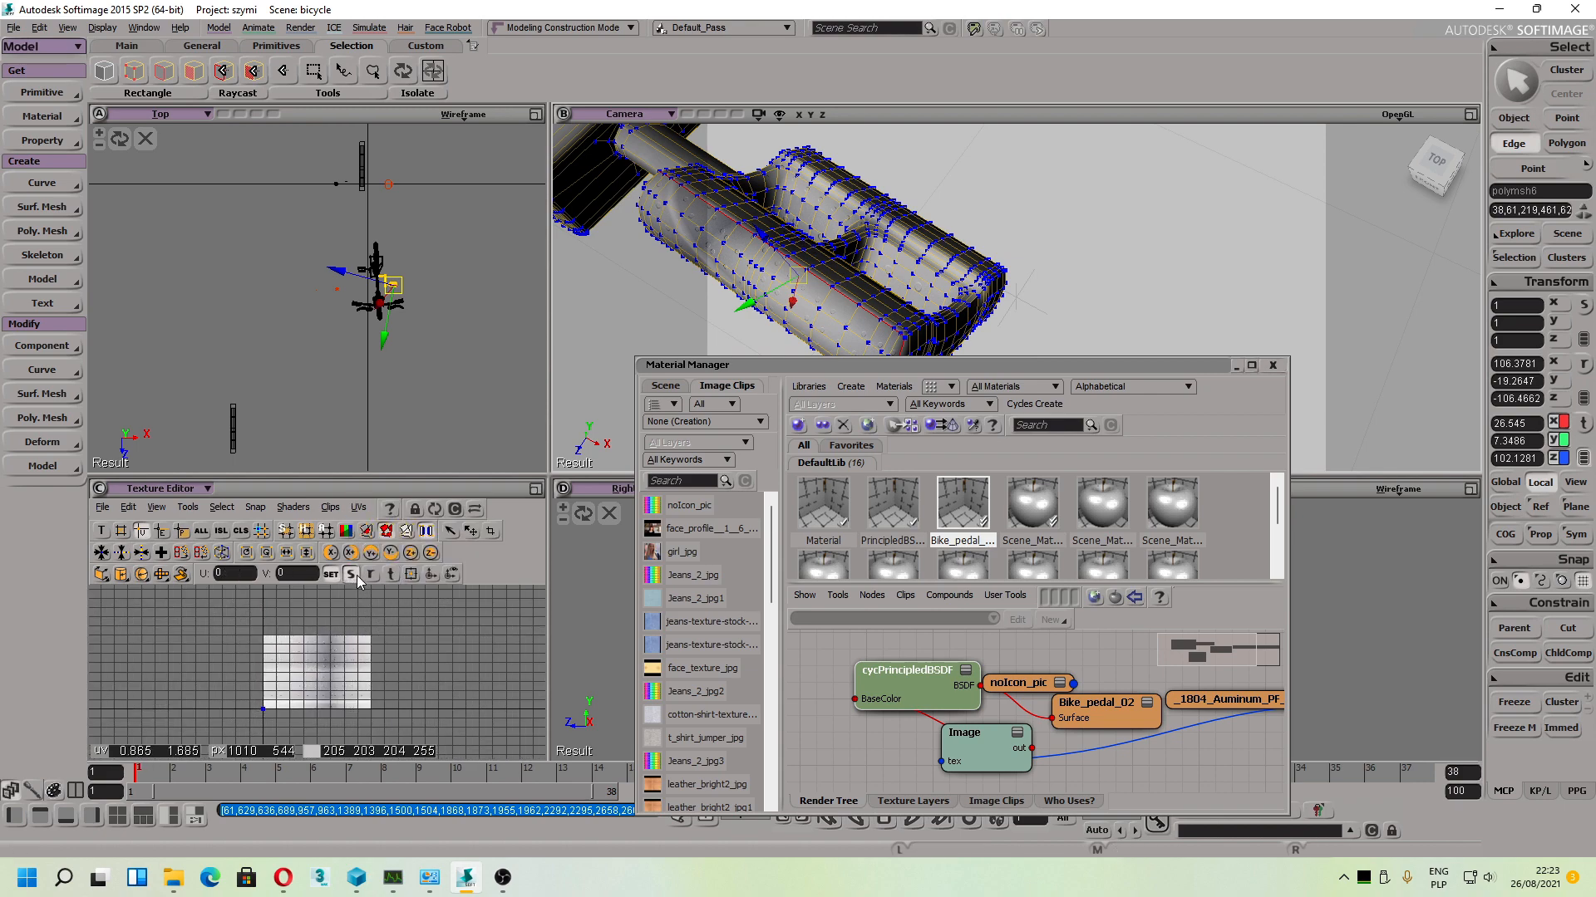
# Step: Compare the pedal's first Unfold UV set with the second one in the texture editor, ending on the second
pyautogui.click(359, 507)
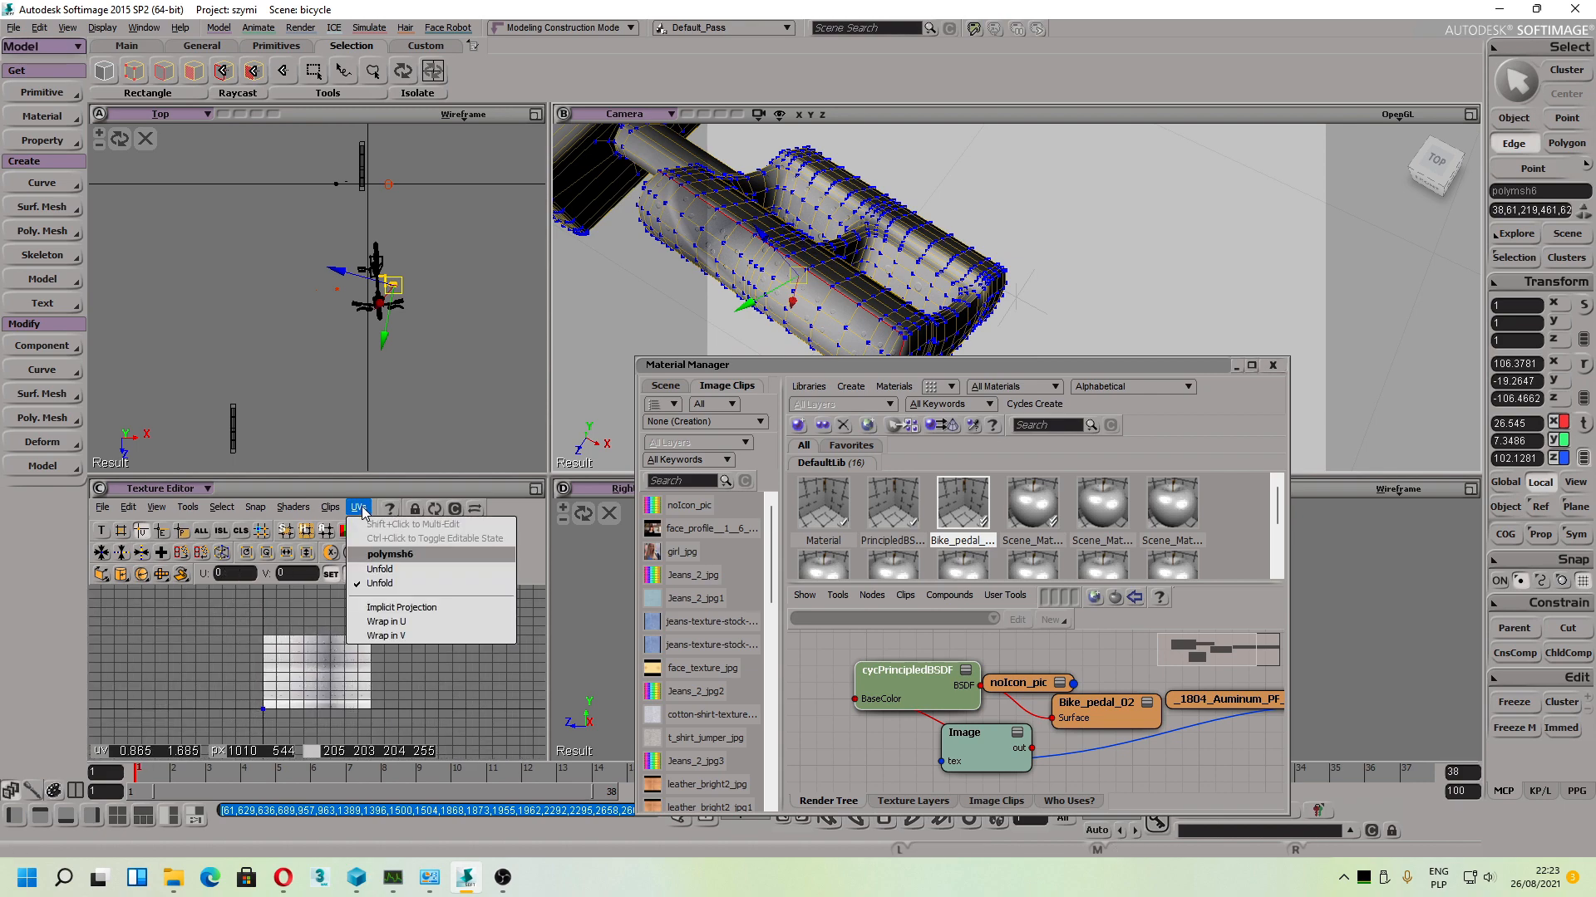
pyautogui.click(380, 570)
pyautogui.moveTo(366, 548); pyautogui.dragTo(351, 619)
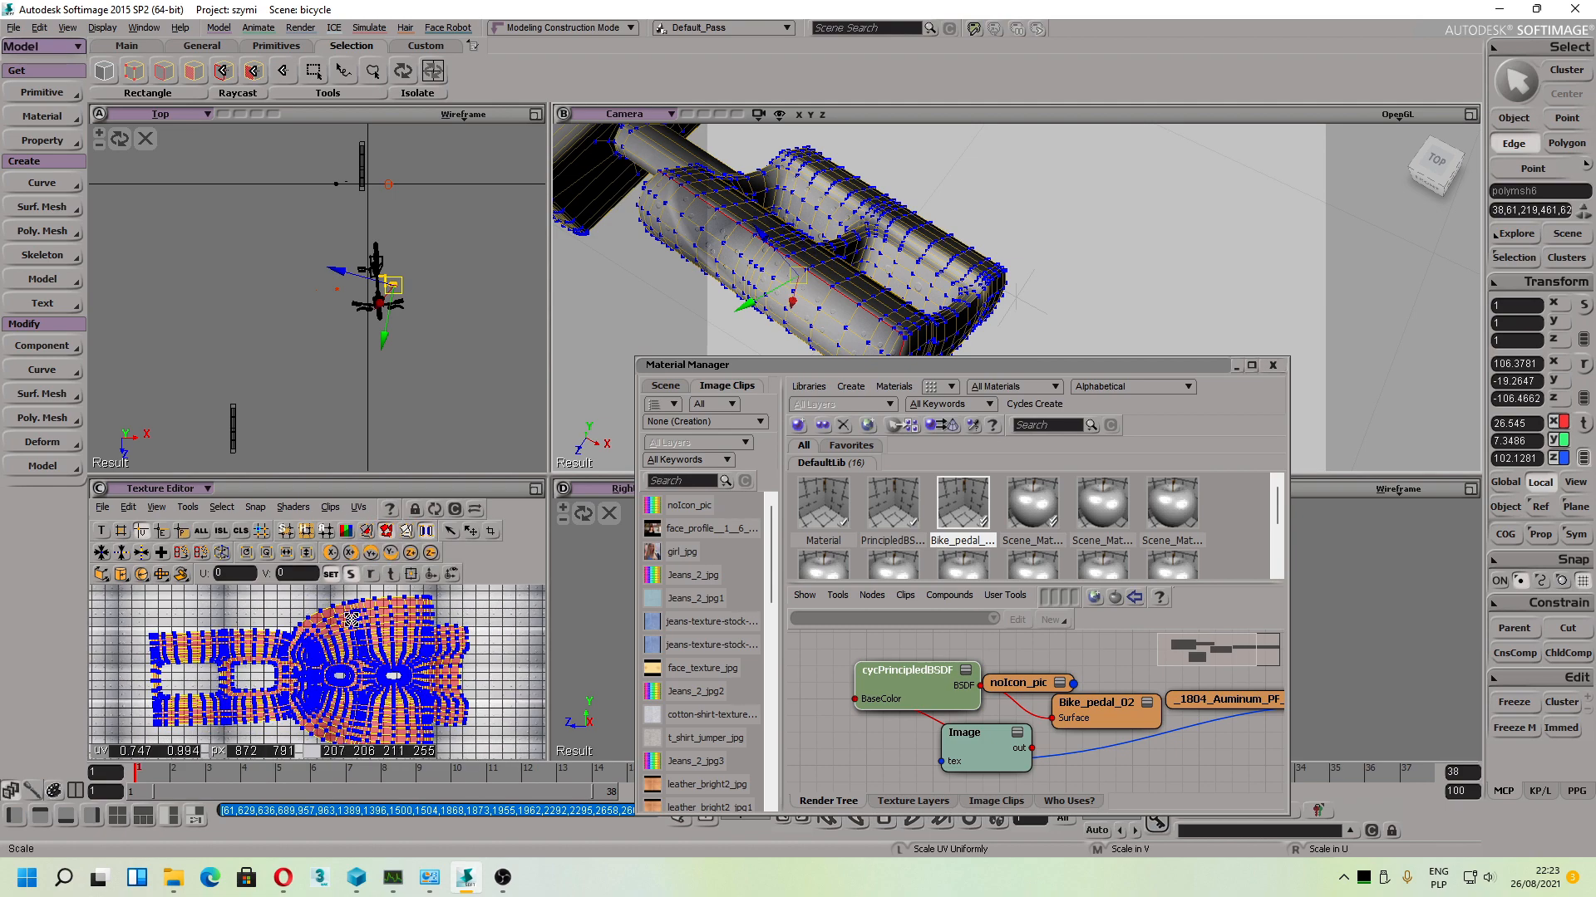
pyautogui.click(358, 507)
pyautogui.click(372, 587)
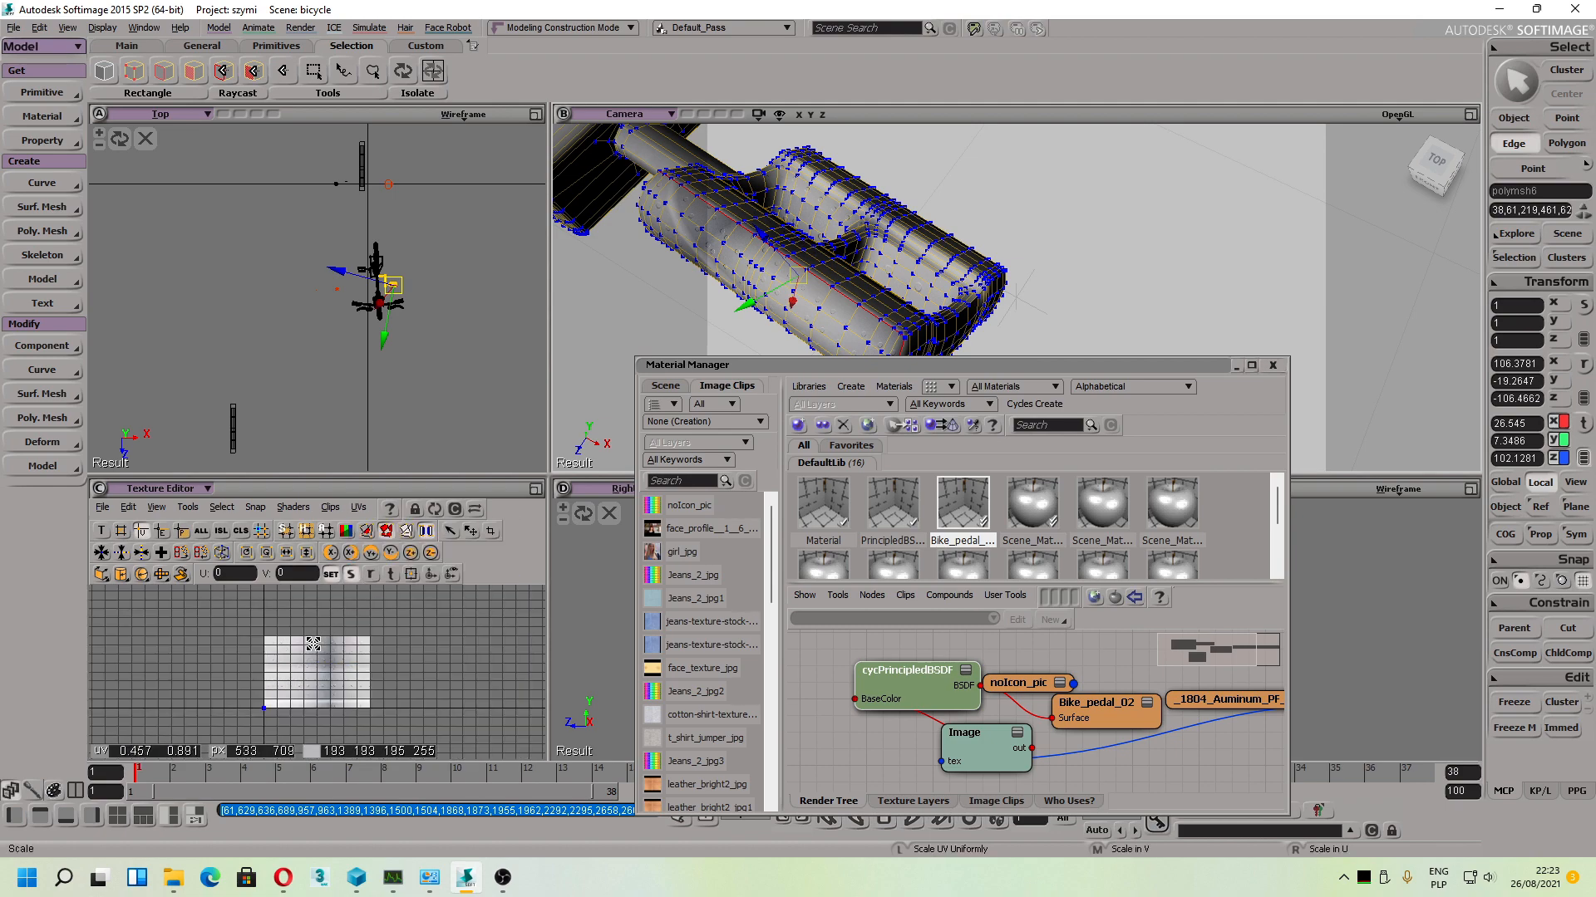
pyautogui.scroll(-1, 312, 644)
# Step: Add the edge loops around the pedal's end face and its adjoining corners to the edge selection
pyautogui.moveTo(962, 314); pyautogui.dragTo(912, 238, button='right')
pyautogui.moveTo(811, 207); pyautogui.dragTo(794, 281, button='middle')
pyautogui.keyDown('shift'); pyautogui.doubleClick(791, 276); pyautogui.keyUp('shift')
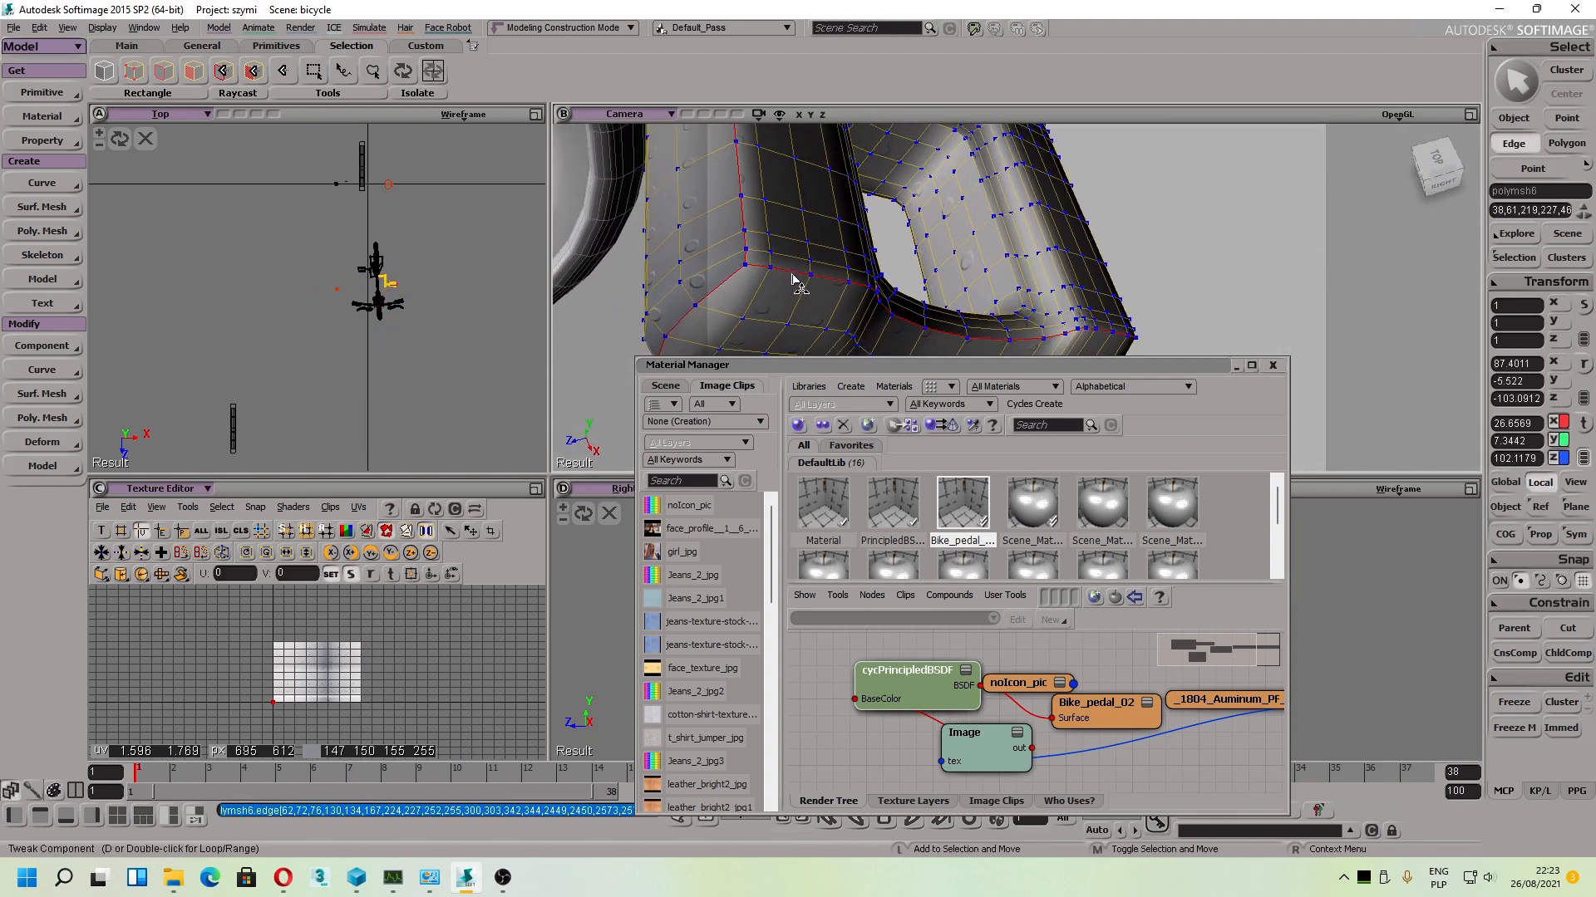
pyautogui.moveTo(889, 324); pyautogui.dragTo(900, 243, button='right')
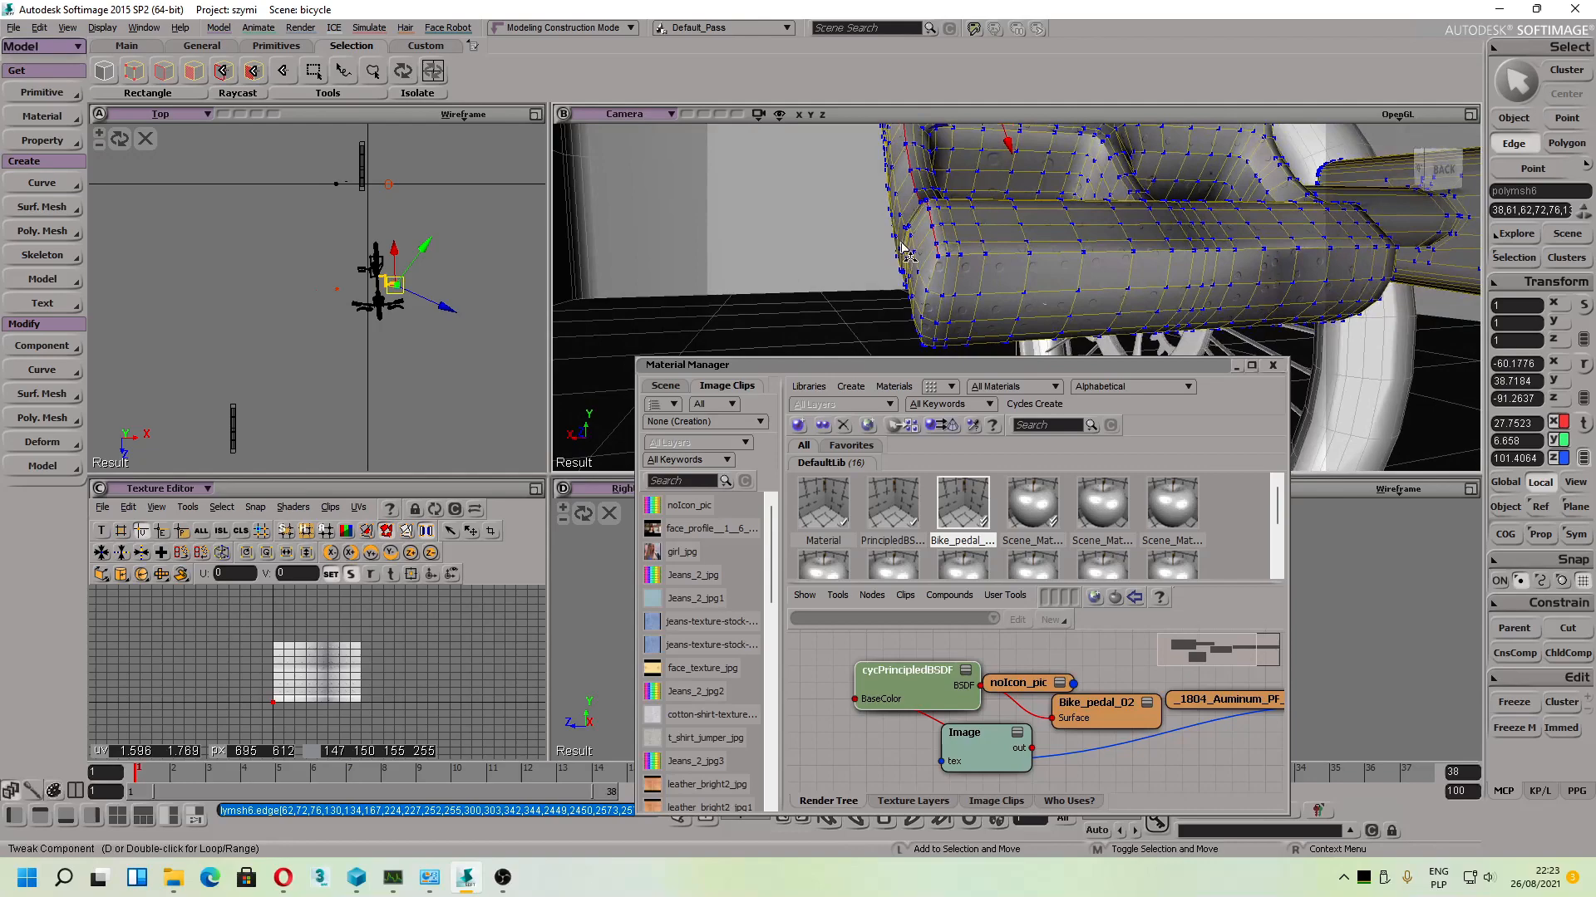
pyautogui.keyDown('shift'); pyautogui.doubleClick(931, 275); pyautogui.keyUp('shift')
pyautogui.keyDown('shift'); pyautogui.doubleClick(964, 255); pyautogui.keyUp('shift')
# Step: Add the edge loops along the remaining corners of the pedal's outer end to the edge selection
pyautogui.moveTo(1130, 271); pyautogui.dragTo(986, 286, button='right')
pyautogui.keyDown('shift'); pyautogui.doubleClick(1005, 242); pyautogui.keyUp('shift')
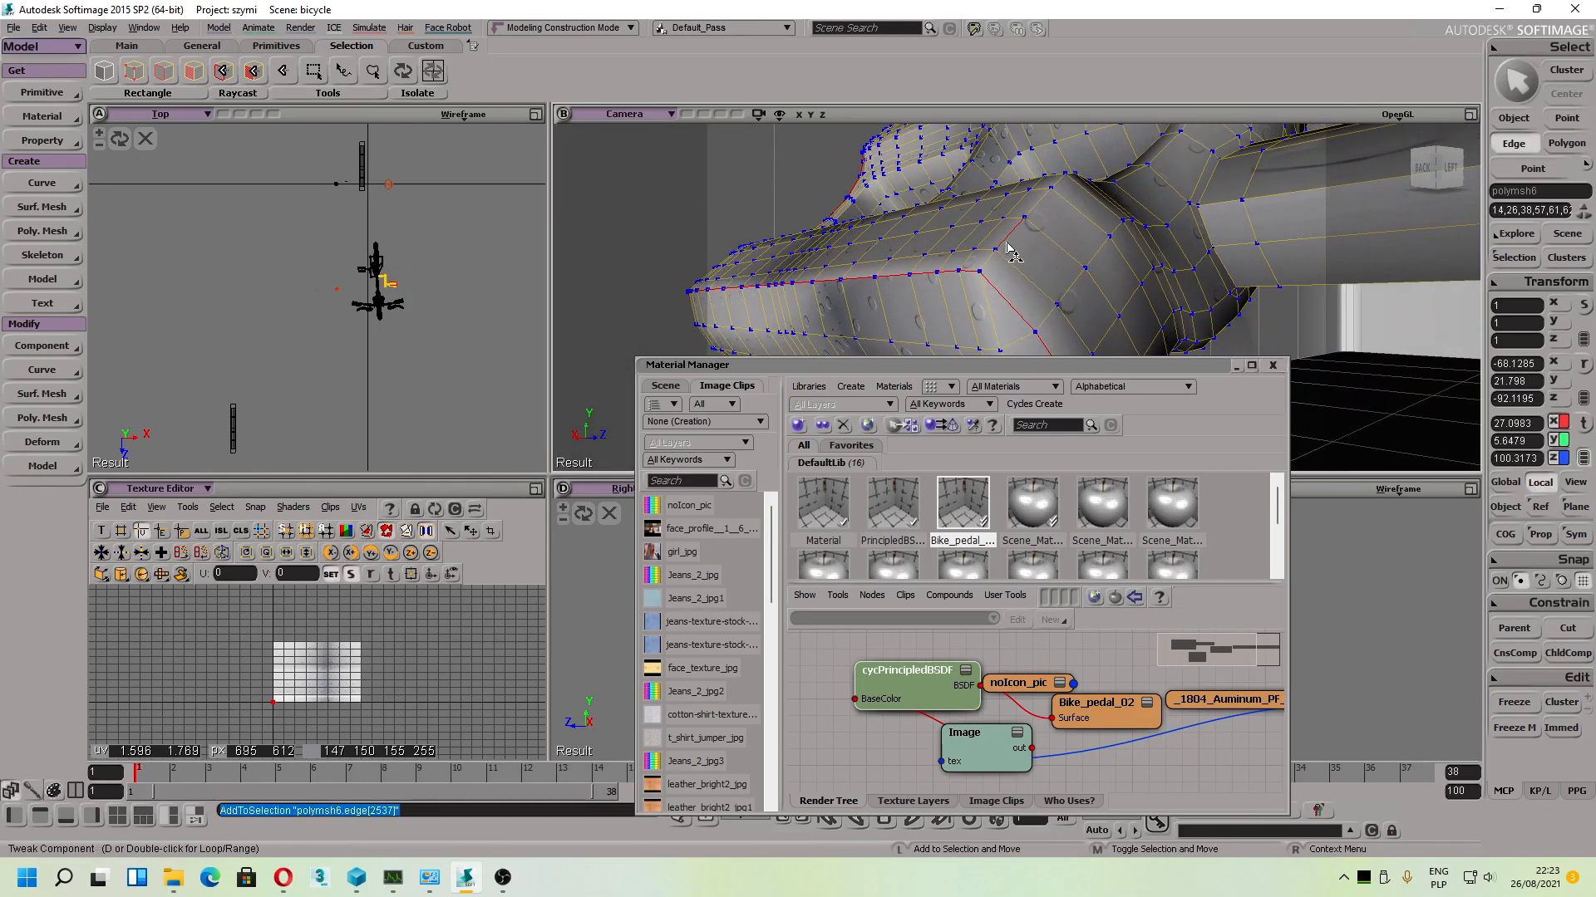
pyautogui.moveTo(1065, 242); pyautogui.dragTo(1069, 328)
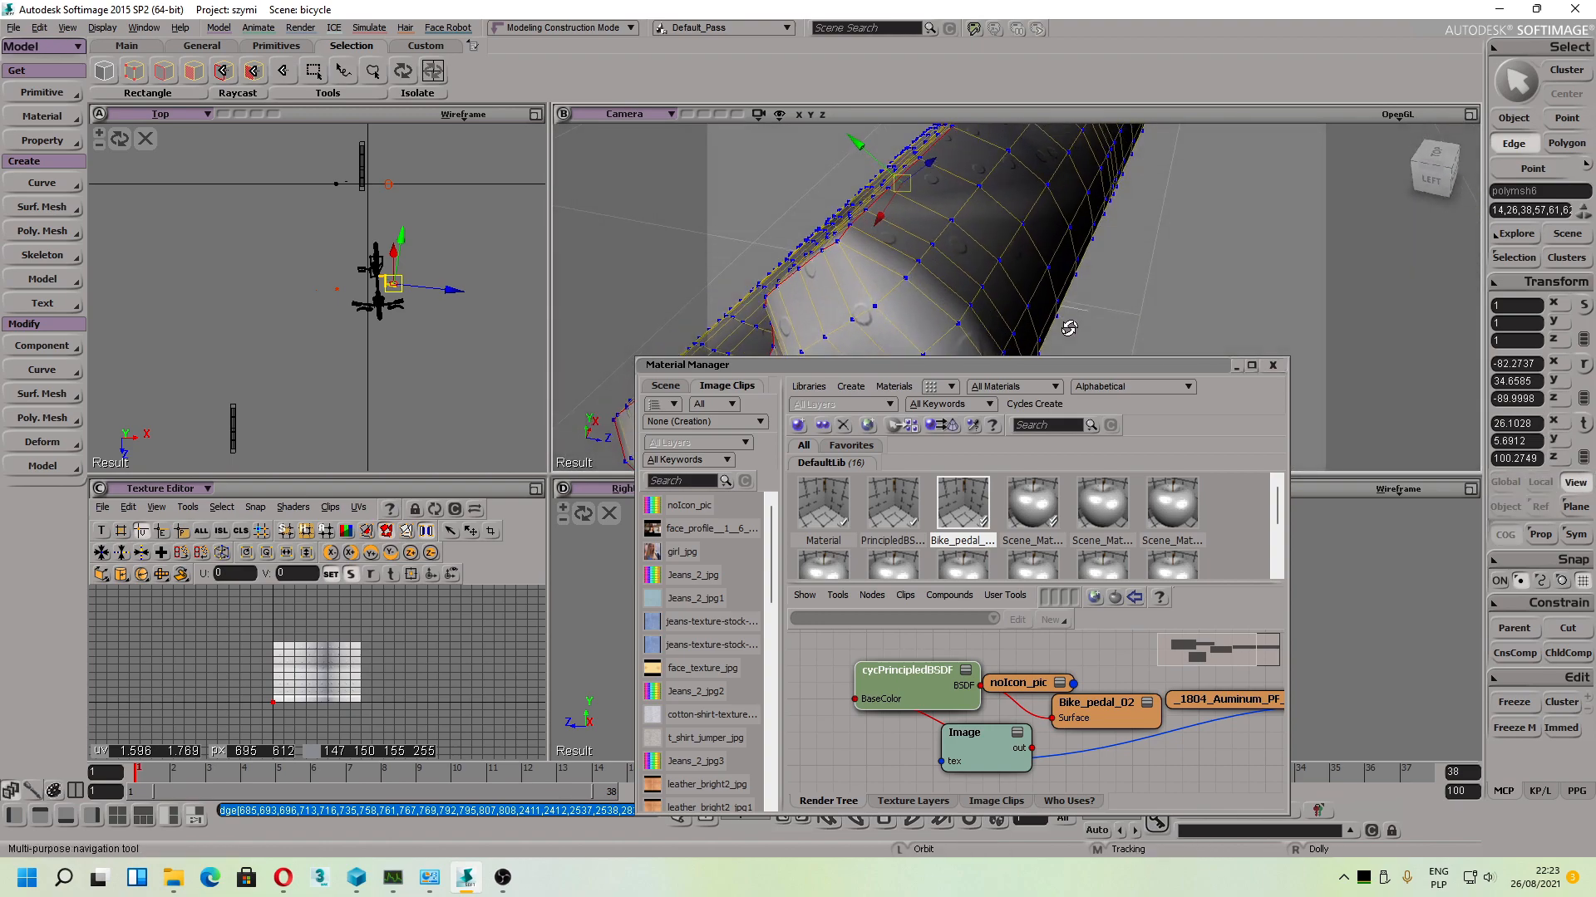
pyautogui.keyDown('shift'); pyautogui.doubleClick(878, 268); pyautogui.keyUp('shift')
# Step: Add the edge loops around the rims of both pedal openings on the visible face to the edge selection
pyautogui.moveTo(884, 271); pyautogui.dragTo(1055, 253)
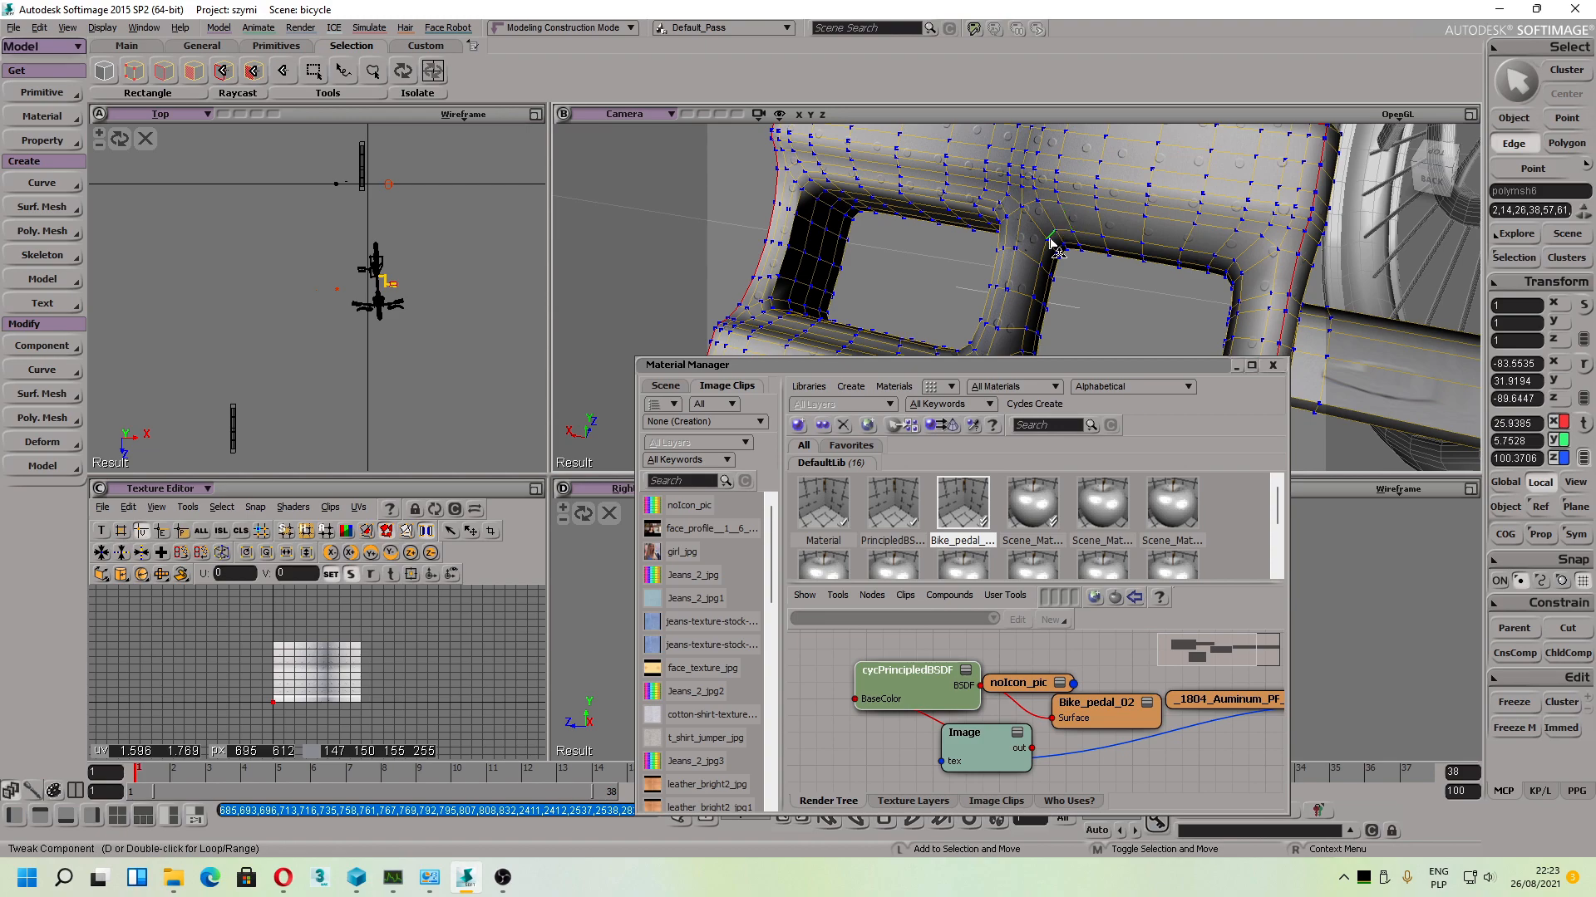
pyautogui.keyDown('shift'); pyautogui.doubleClick(1052, 241); pyautogui.keyUp('shift')
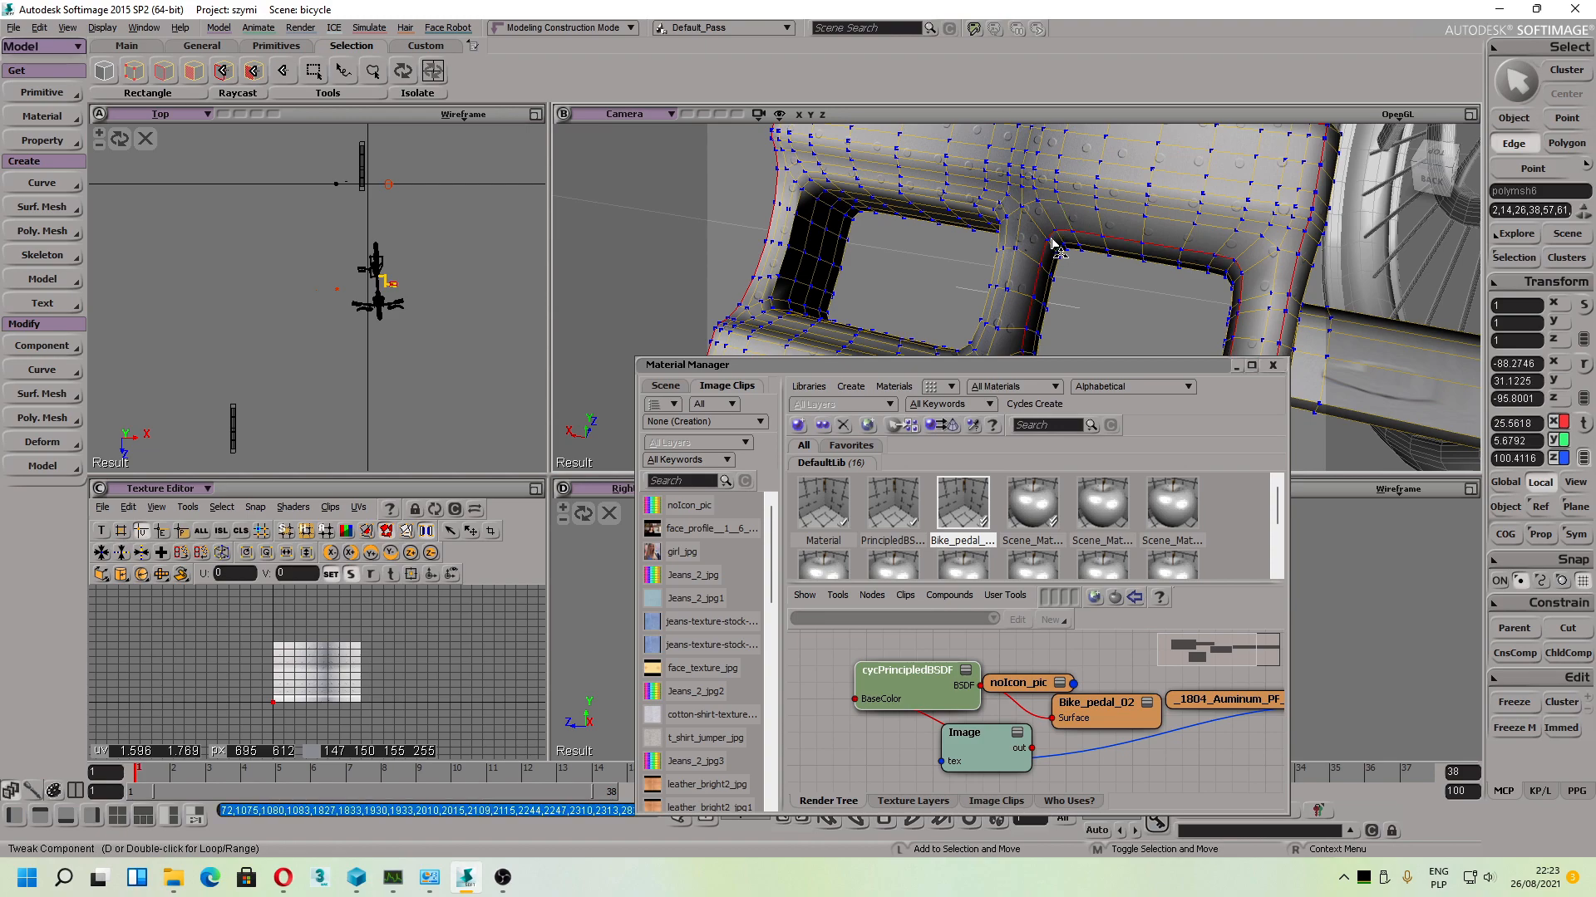
pyautogui.keyDown('shift'); pyautogui.doubleClick(970, 206); pyautogui.keyUp('shift')
# Step: Add the edge loops along the edges and corners at the pedal's opposite side to the edge selection
pyautogui.moveTo(955, 302); pyautogui.dragTo(1114, 241)
pyautogui.keyDown('shift'); pyautogui.doubleClick(1133, 262); pyautogui.keyUp('shift')
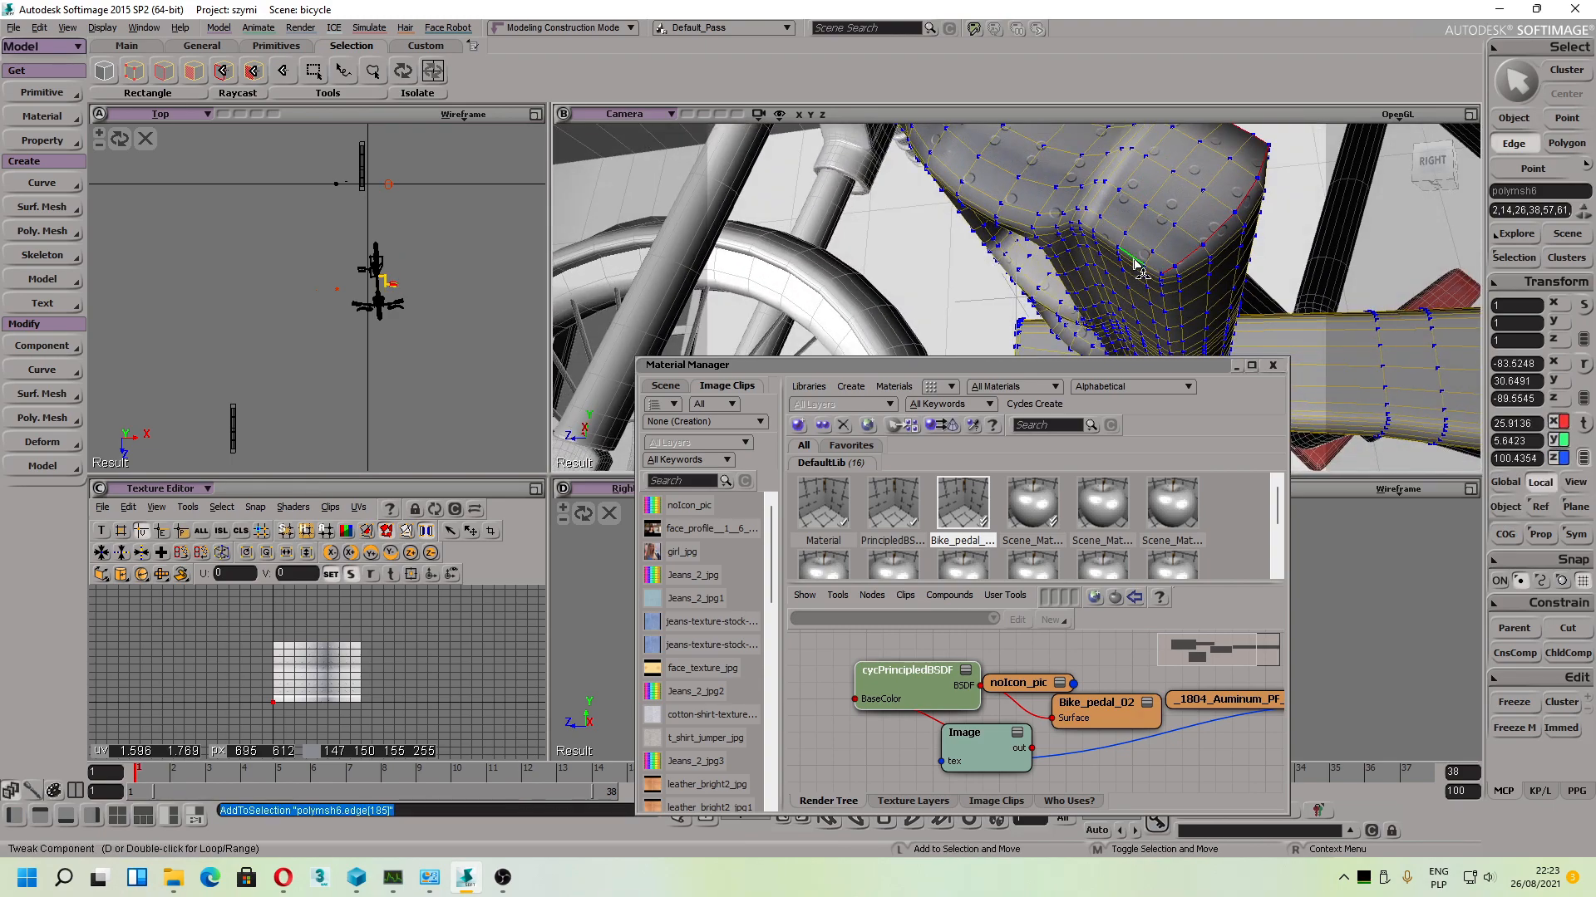
pyautogui.keyDown('shift'); pyautogui.doubleClick(1162, 296); pyautogui.keyUp('shift')
pyautogui.moveTo(1033, 252); pyautogui.dragTo(1186, 290, button='right')
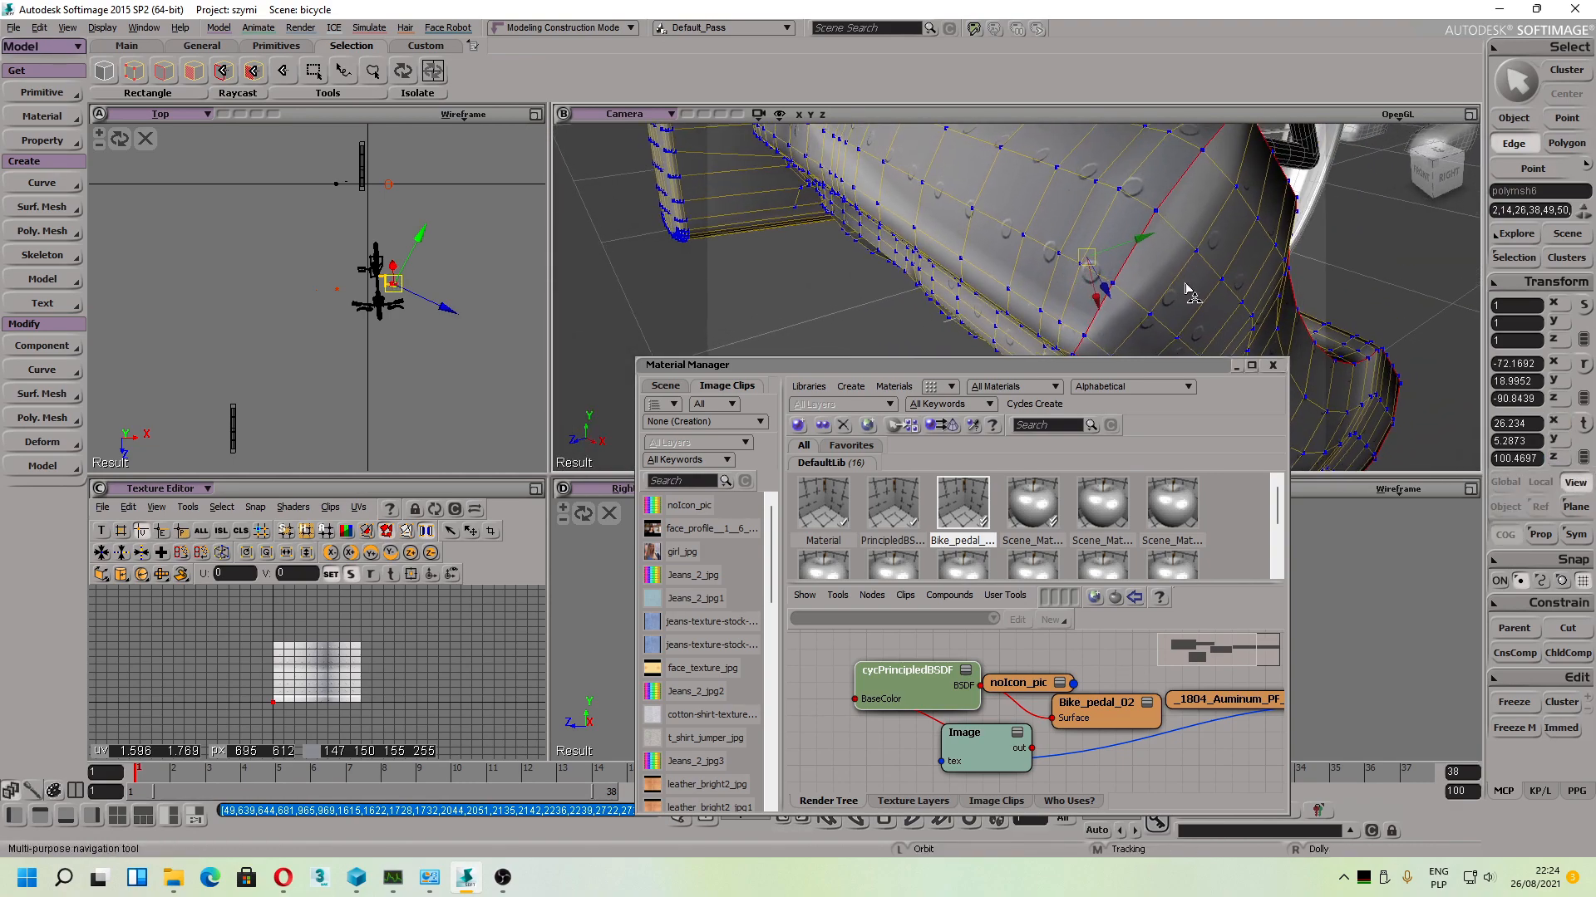
pyautogui.moveTo(1055, 336); pyautogui.dragTo(1113, 166, button='right')
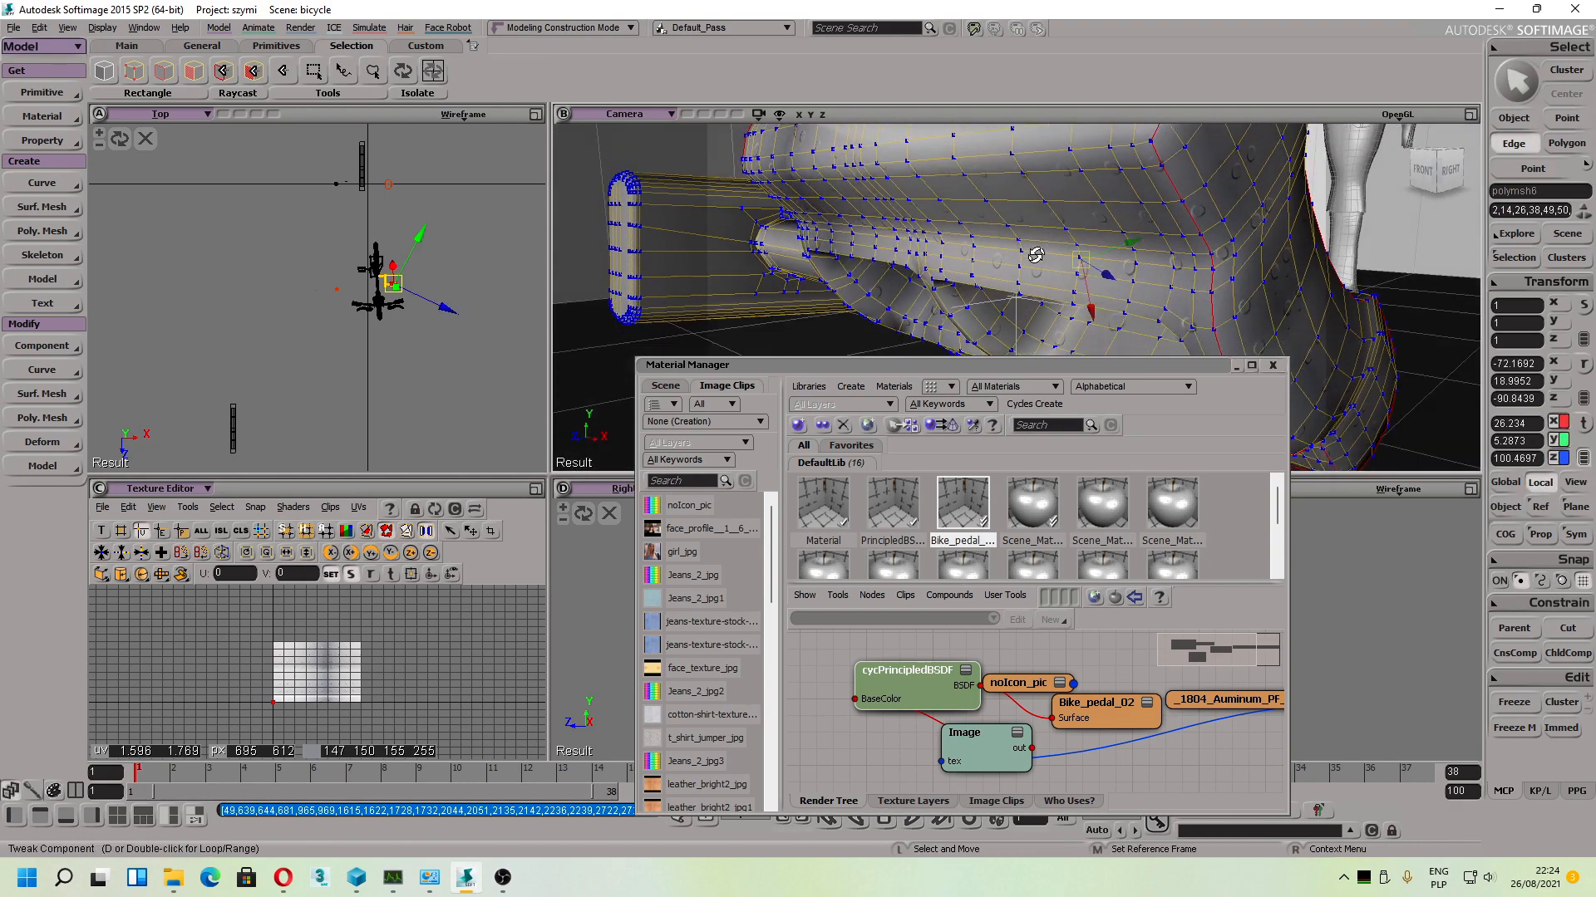
pyautogui.keyDown('shift'); pyautogui.doubleClick(1124, 150); pyautogui.keyUp('shift')
# Step: Add the edge loops around both openings on the pedal's underside to the edge selection
pyautogui.moveTo(1089, 308); pyautogui.dragTo(983, 131, button='right')
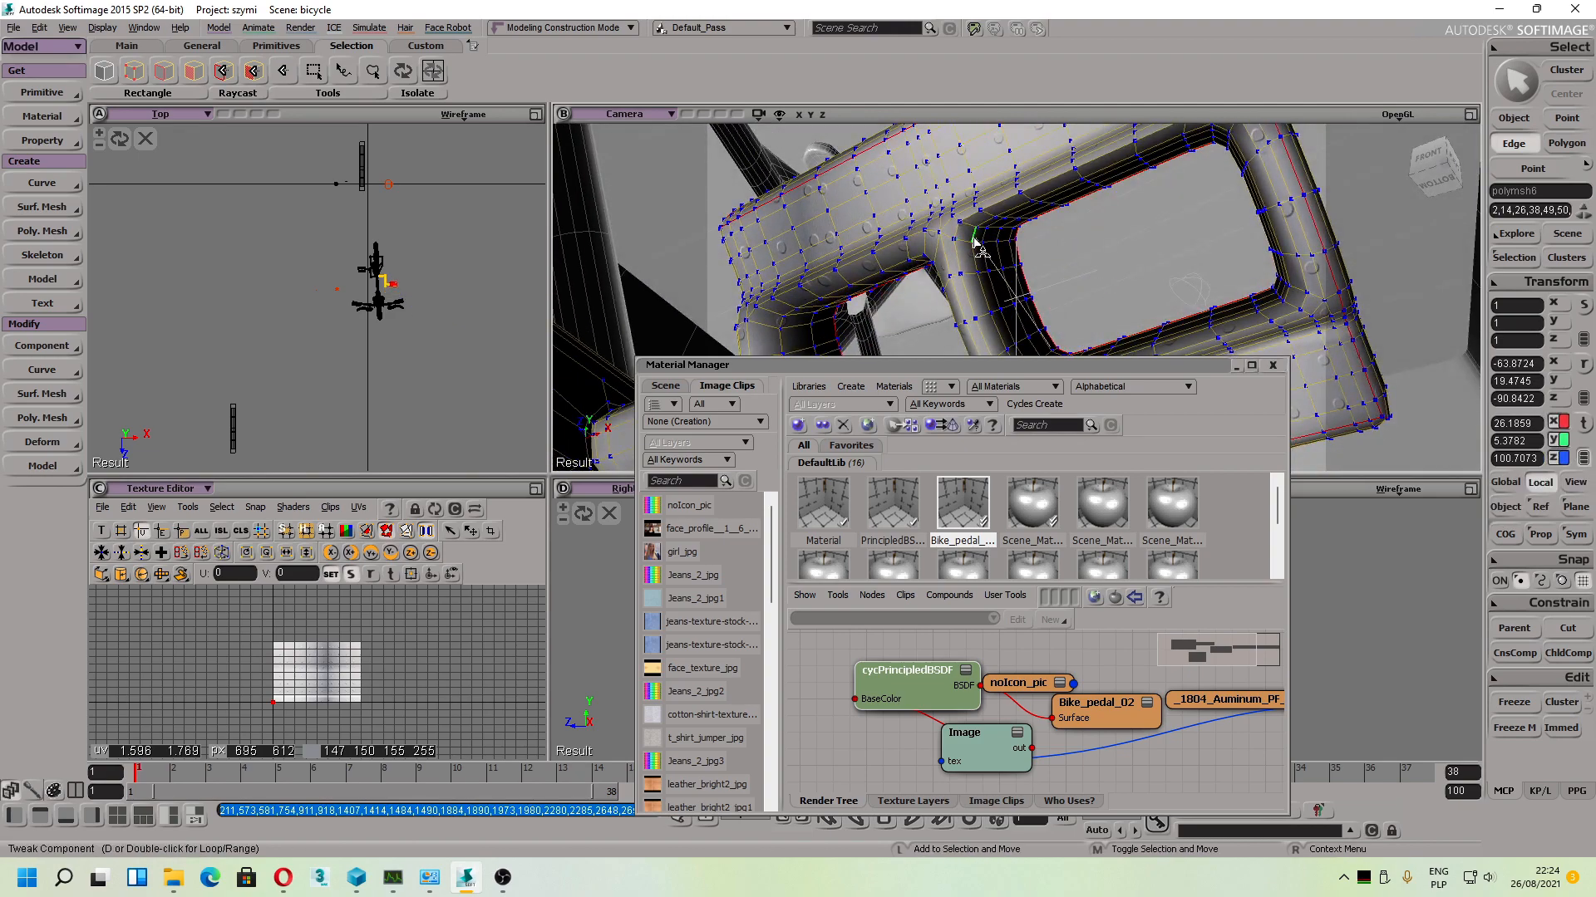
pyautogui.keyDown('shift'); pyautogui.doubleClick(971, 243); pyautogui.keyUp('shift')
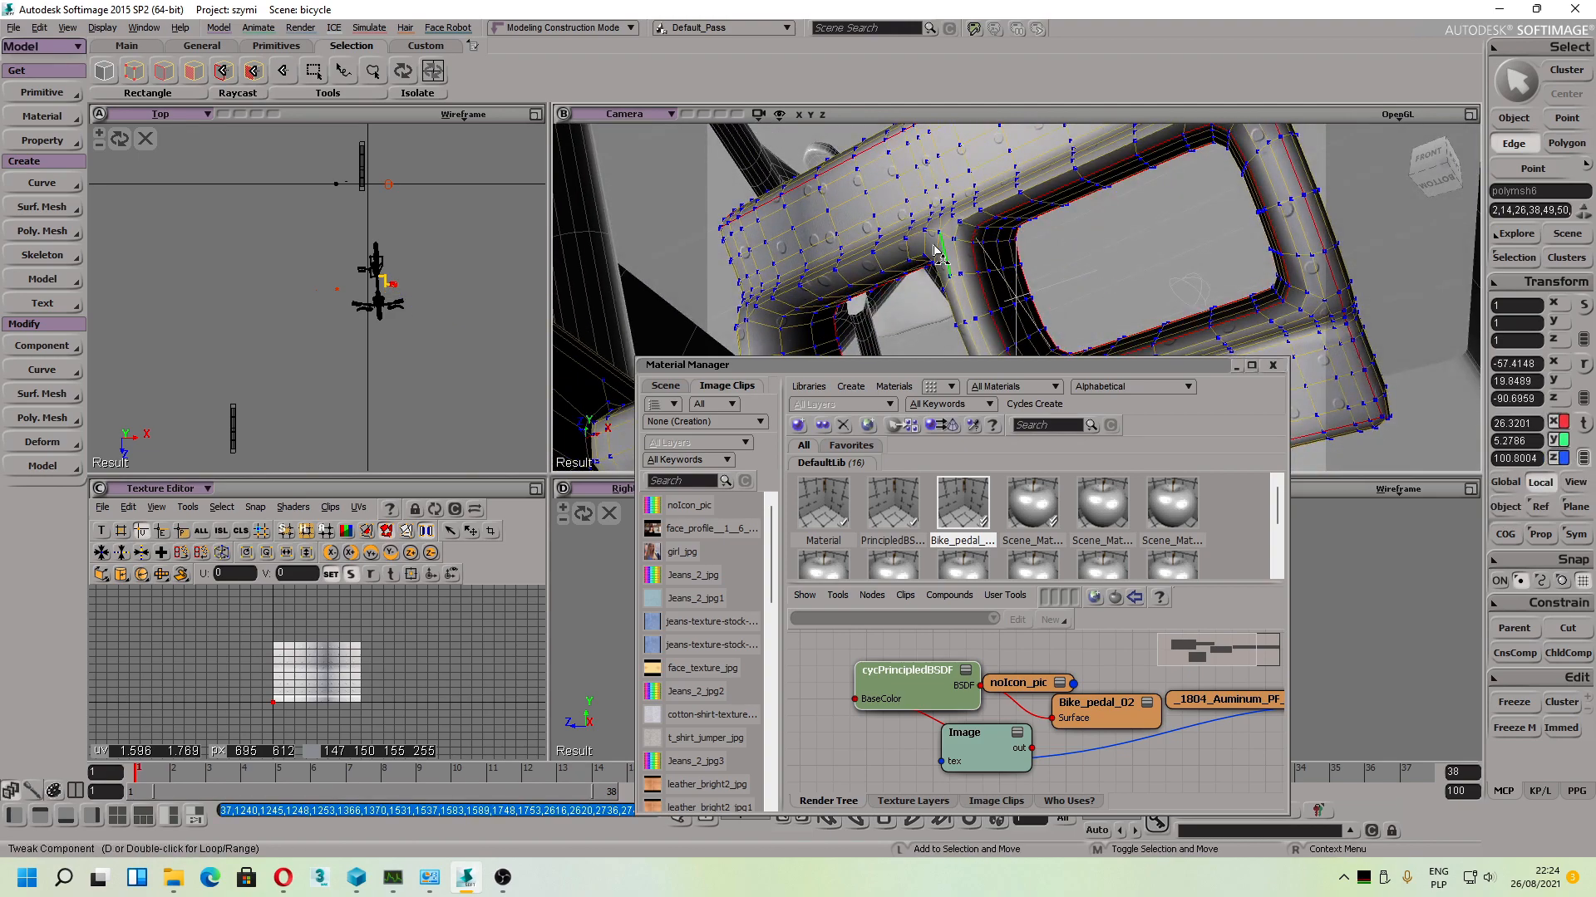
pyautogui.keyDown('shift'); pyautogui.doubleClick(780, 327); pyautogui.keyUp('shift')
pyautogui.scroll(-3, 915, 241)
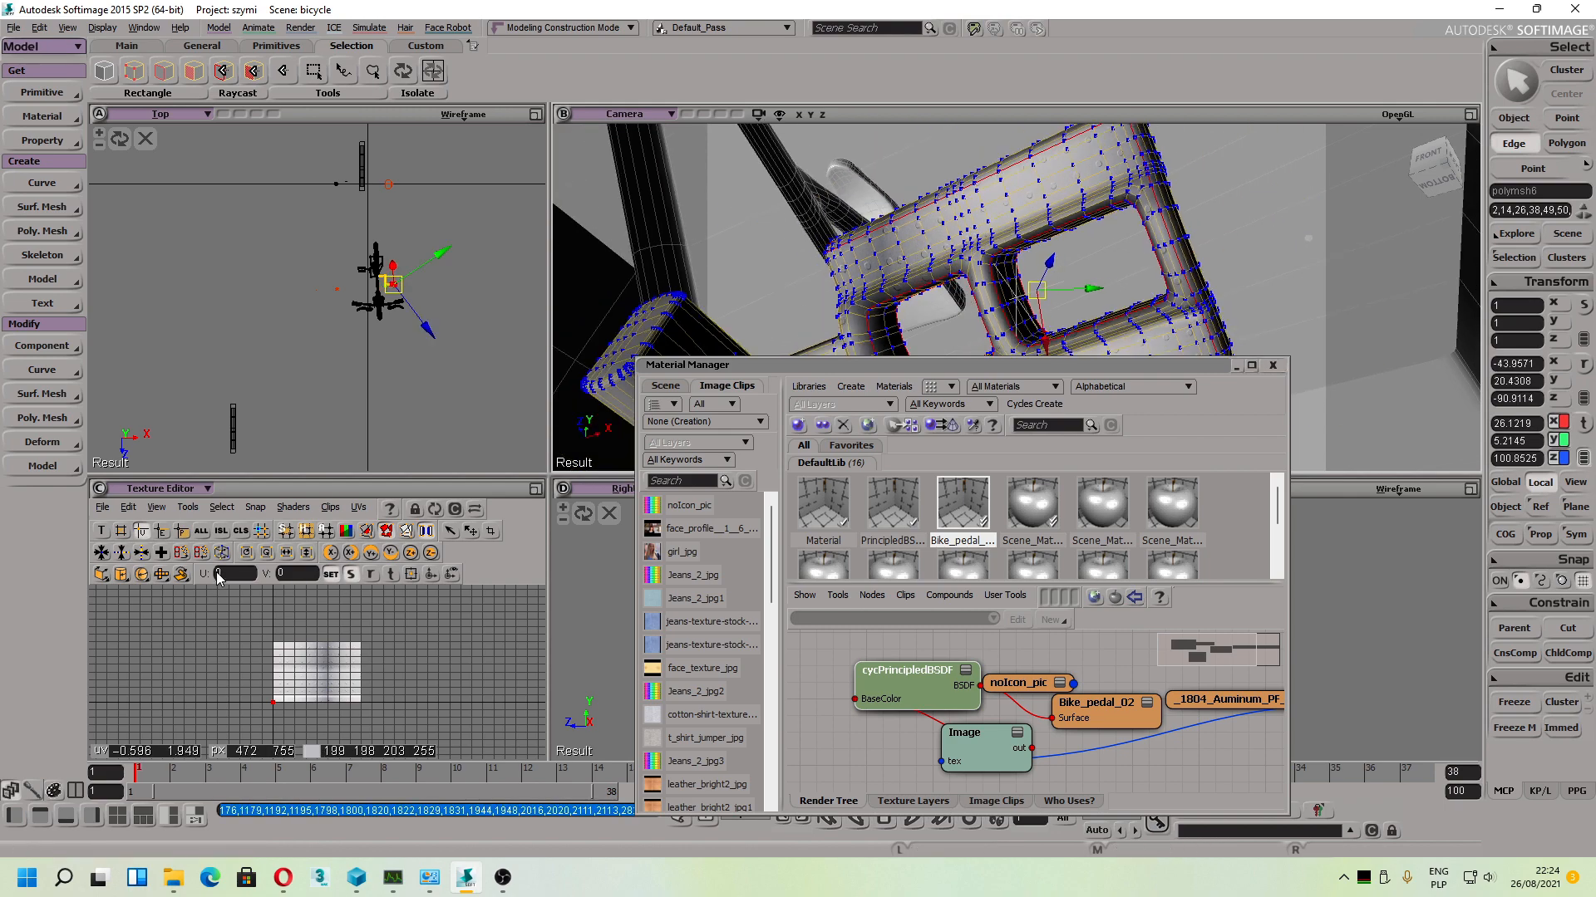
# Step: Open Unfold / Pack for the pedal, select its cut line, and unfold and pack the UVs
pyautogui.click(187, 508)
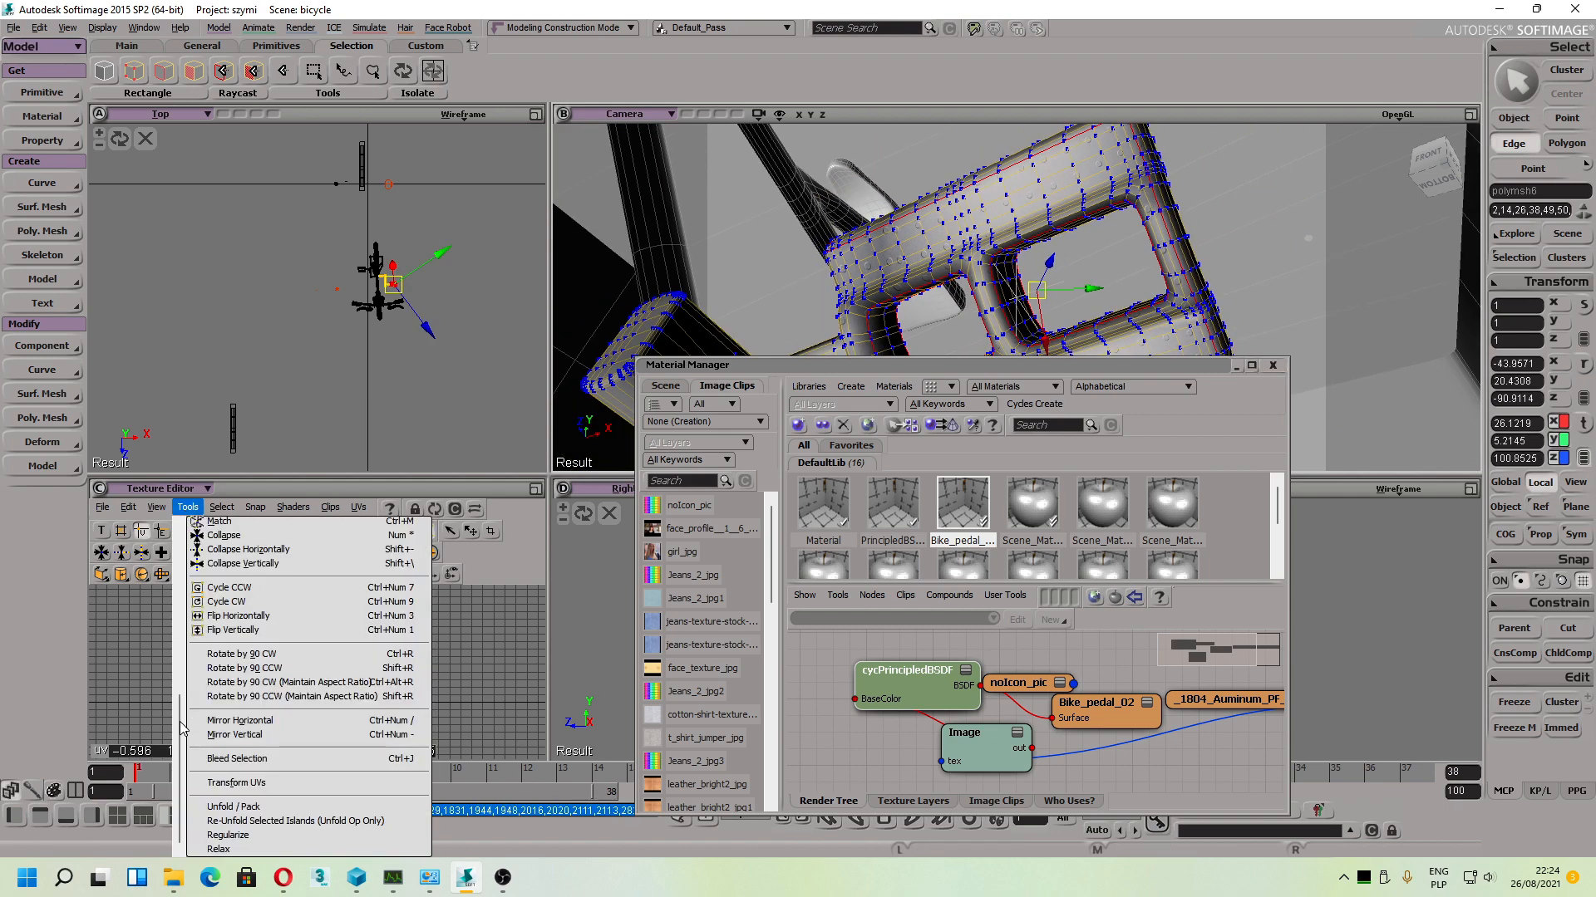
pyautogui.moveTo(180, 746); pyautogui.dragTo(186, 665)
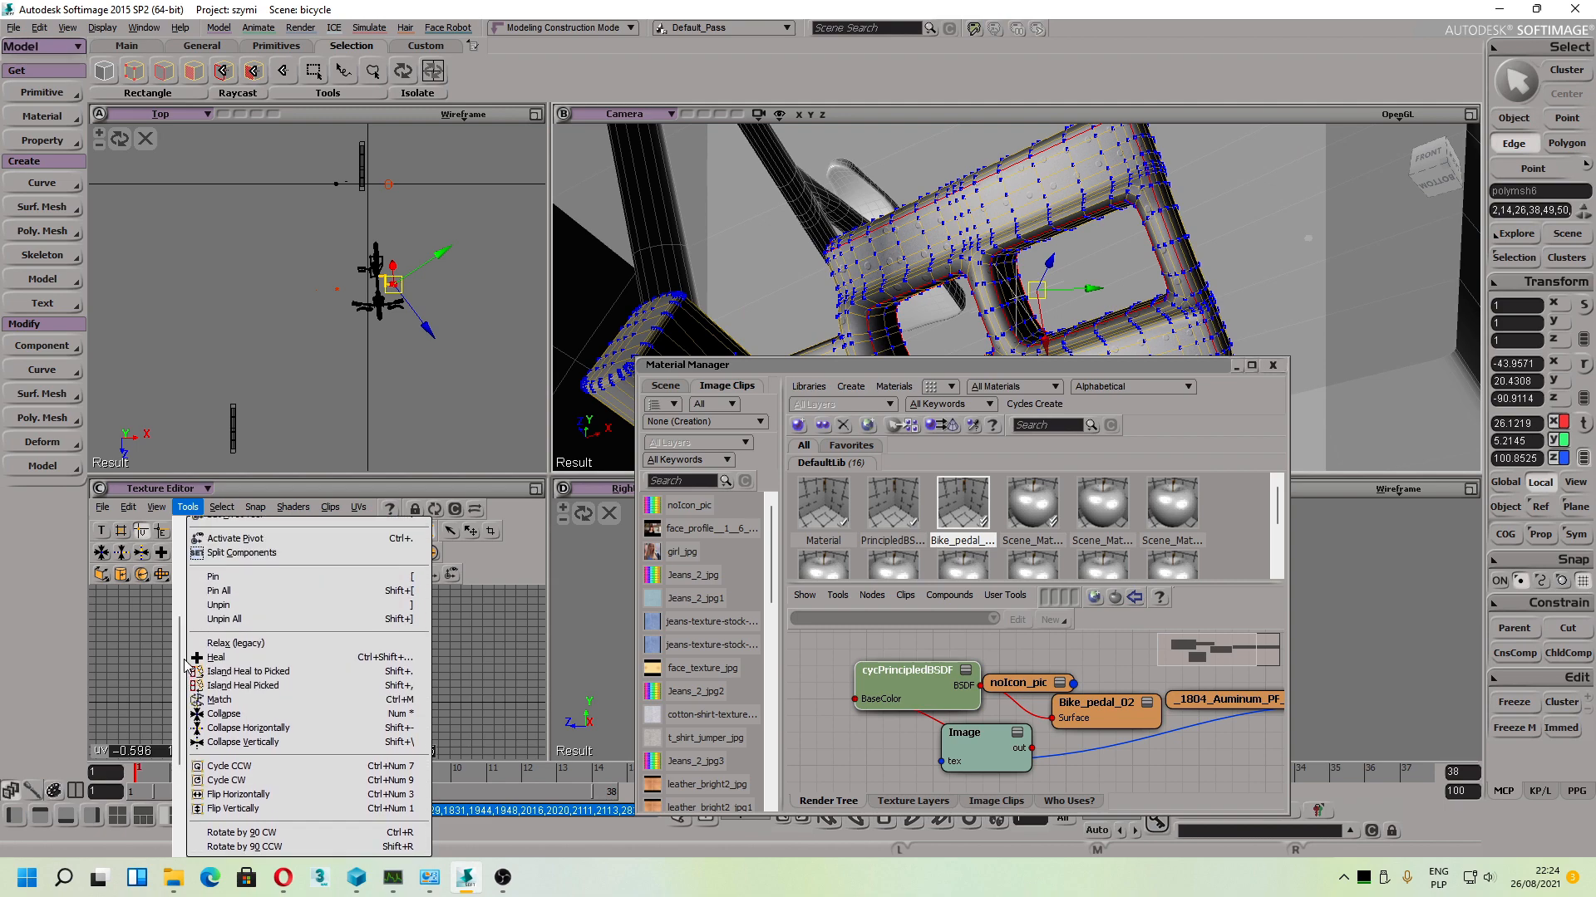
pyautogui.click(224, 556)
pyautogui.click(187, 508)
pyautogui.moveTo(183, 665); pyautogui.dragTo(188, 798)
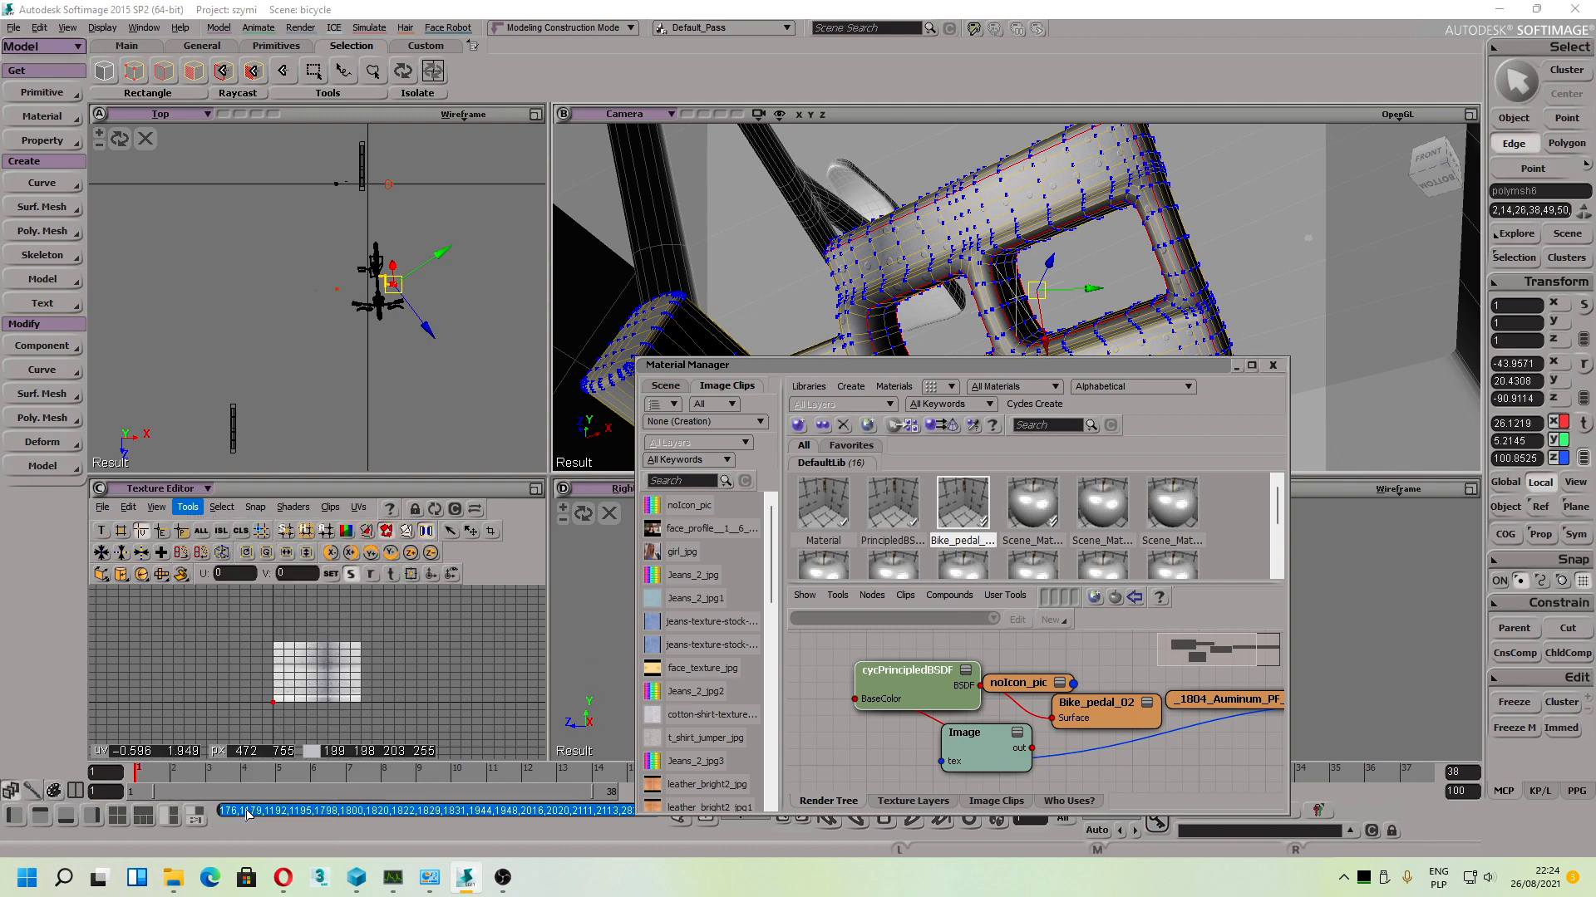
pyautogui.click(230, 807)
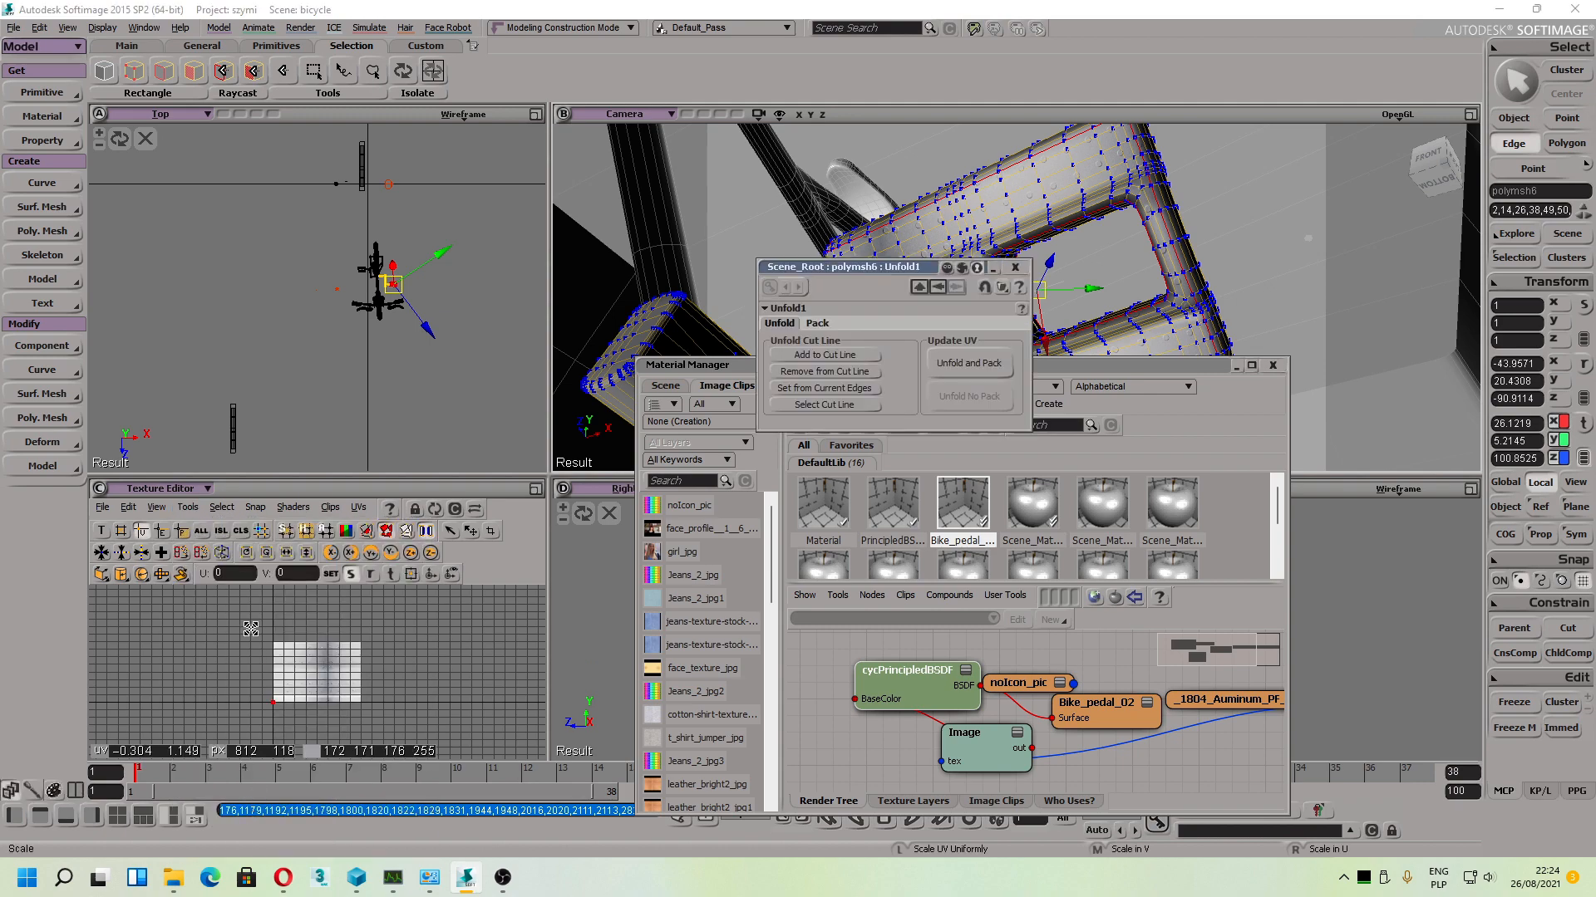
pyautogui.click(816, 403)
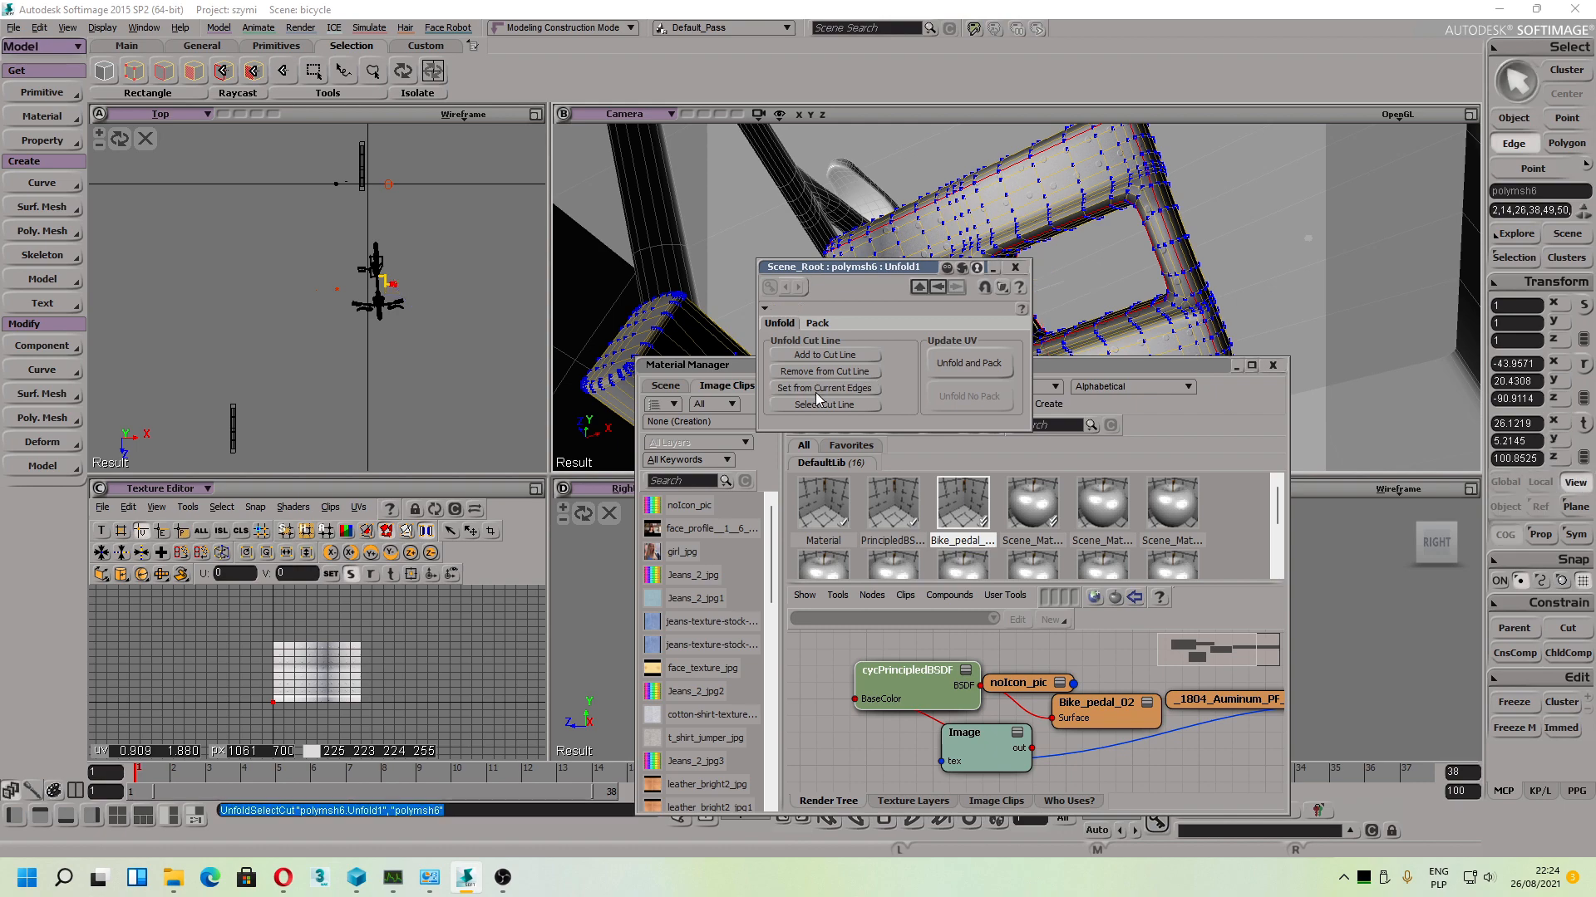
pyautogui.click(974, 367)
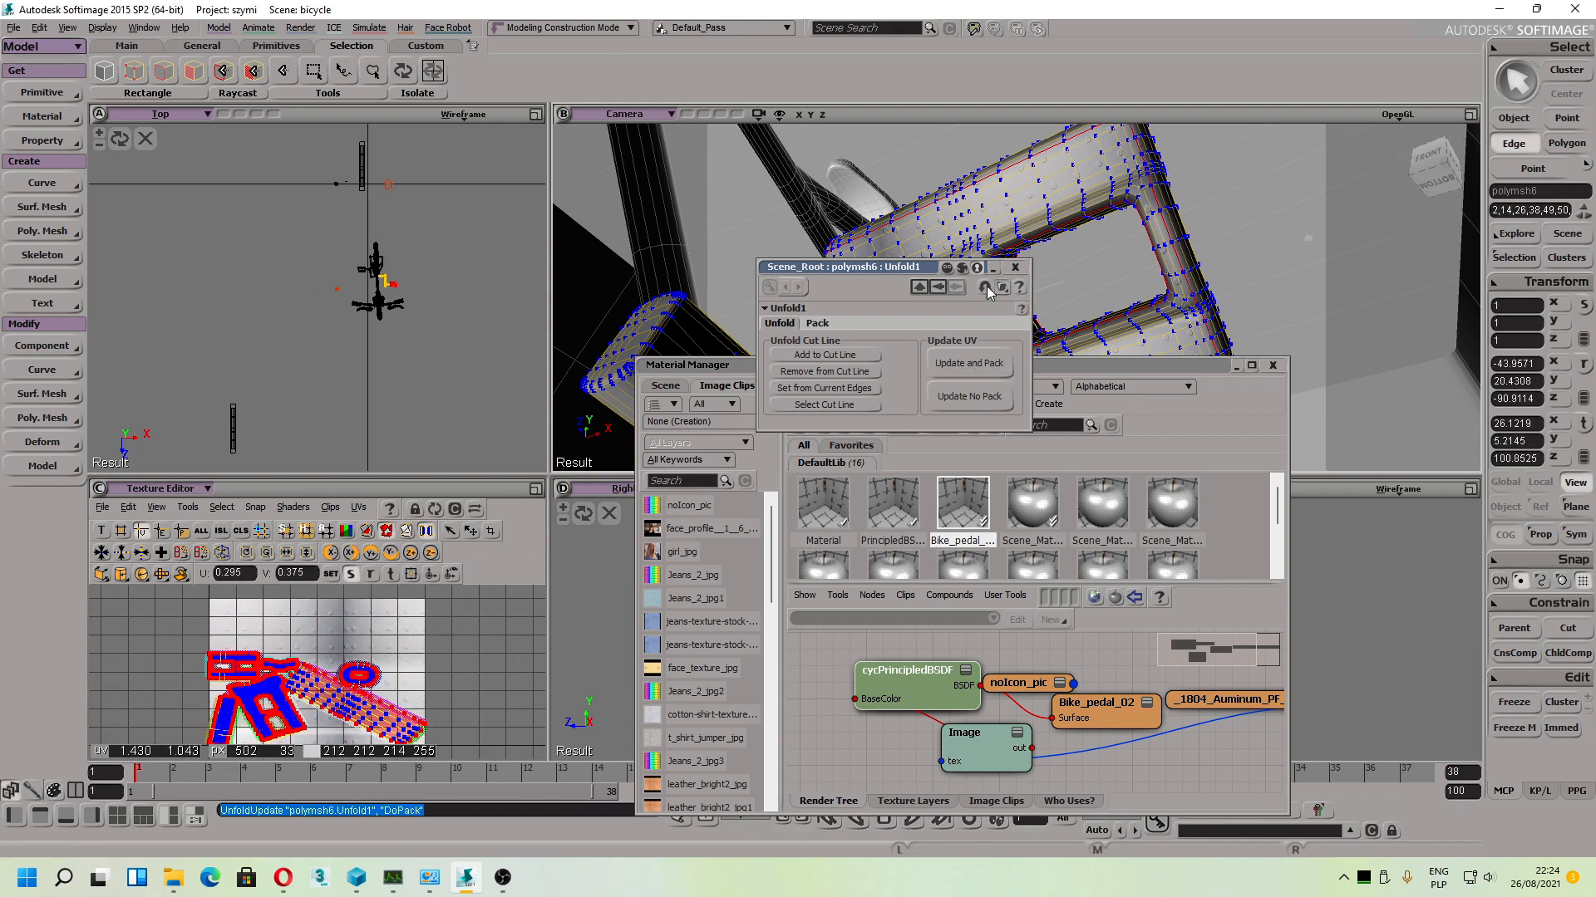
pyautogui.moveTo(909, 274); pyautogui.dragTo(876, 345)
pyautogui.click(982, 337)
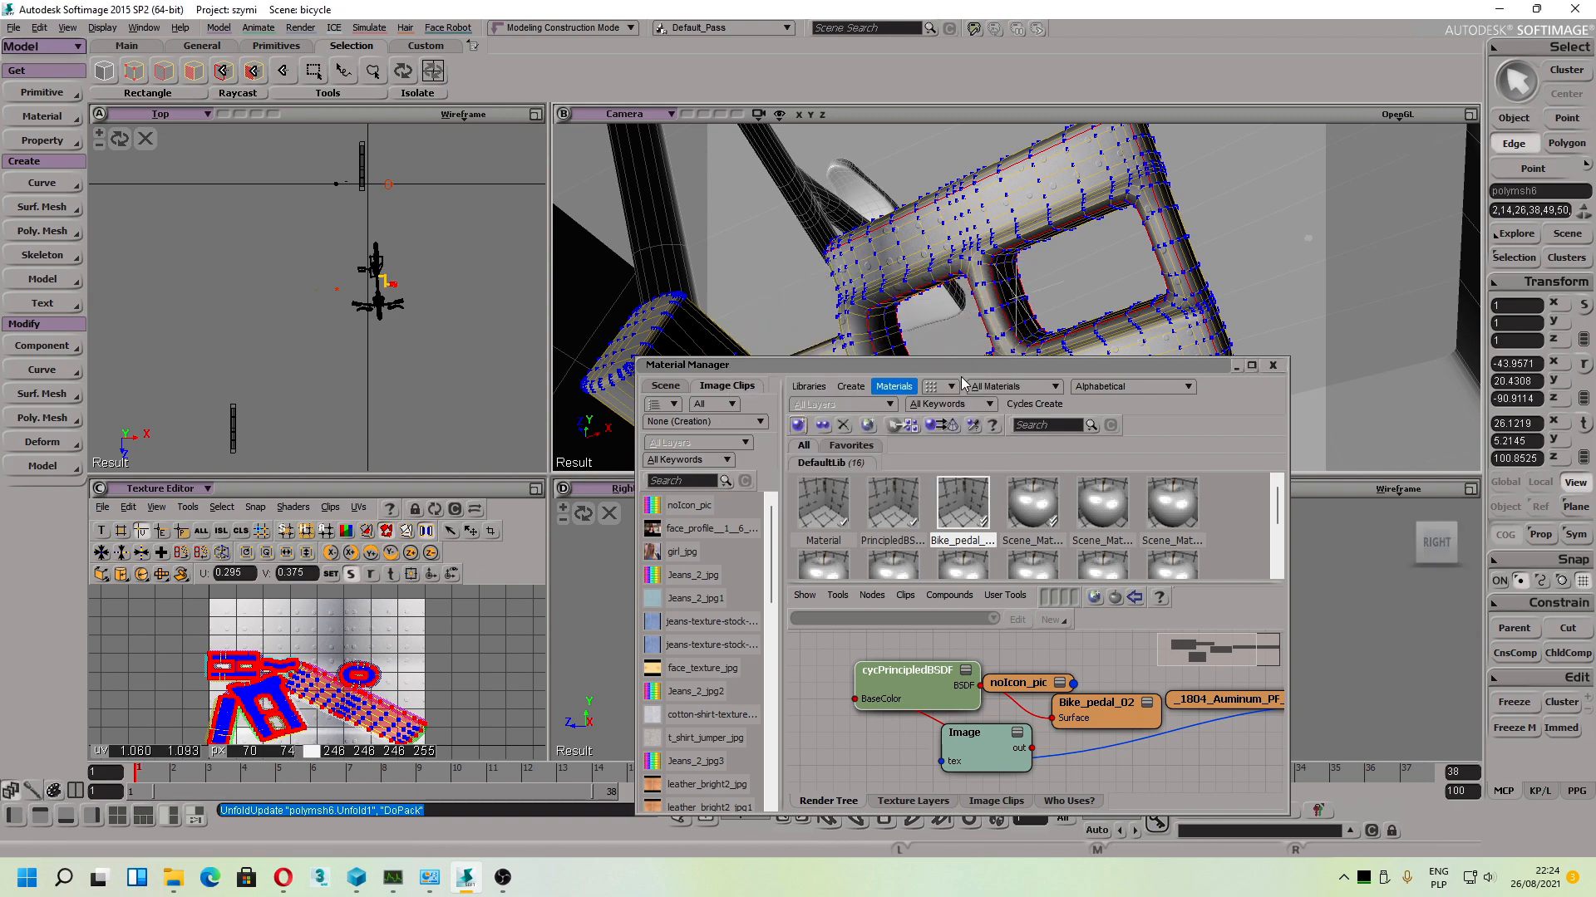
# Step: Select all UV points of the unfolded pedal in the texture editor and scale them uniformly by about 1.002
pyautogui.click(1236, 365)
pyautogui.scroll(5, 1015, 307)
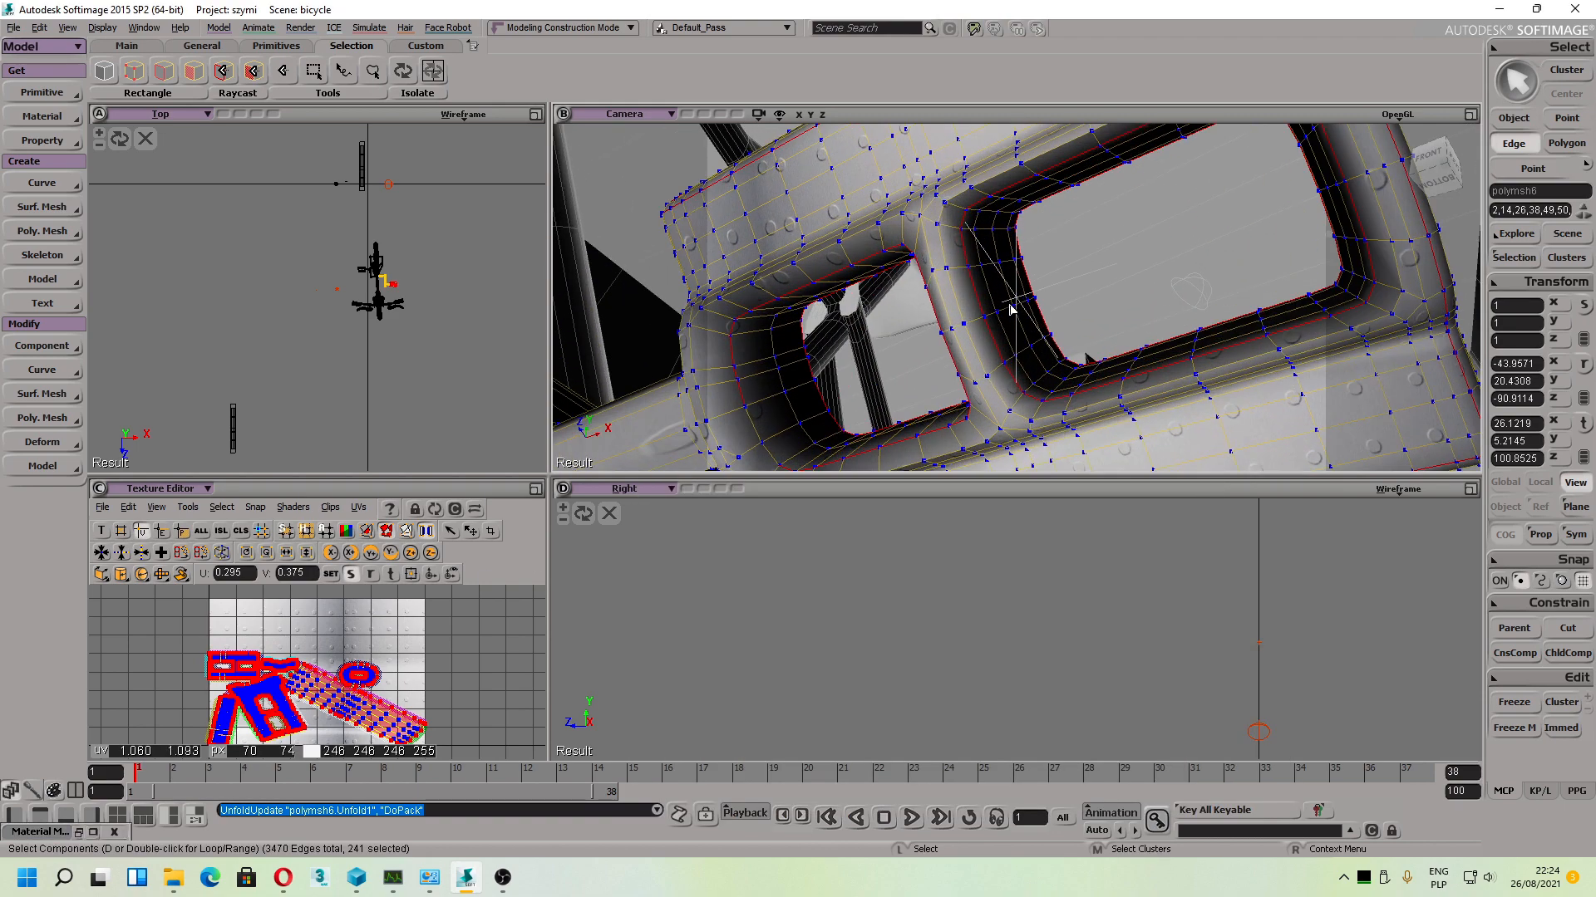
pyautogui.scroll(-3, 301, 634)
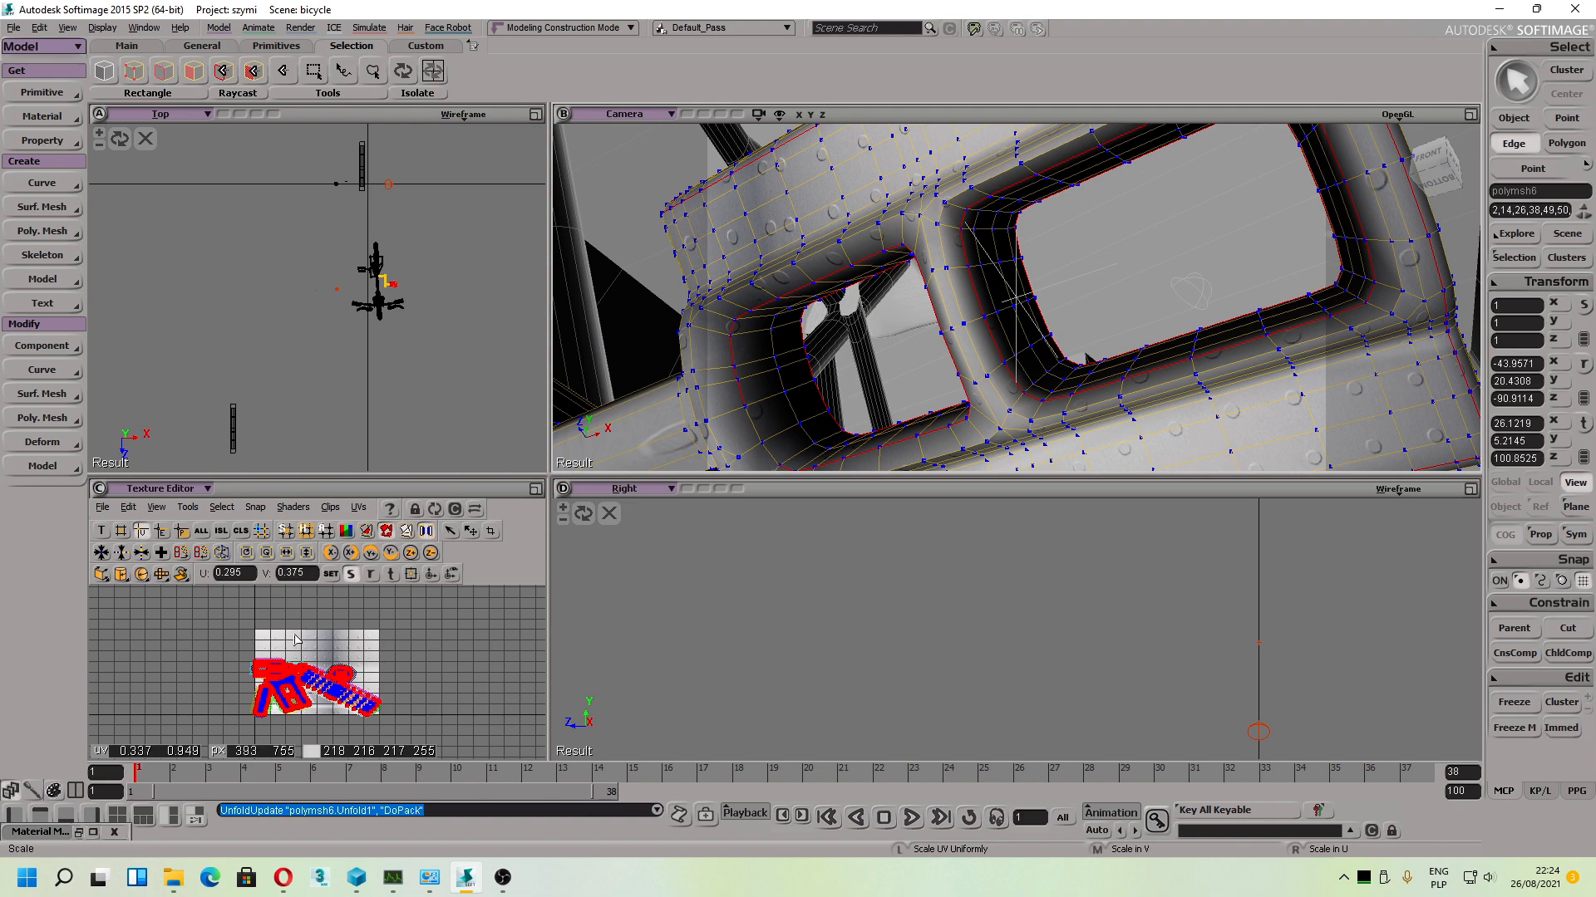
pyautogui.press('space')
pyautogui.moveTo(200, 630); pyautogui.dragTo(445, 752)
pyautogui.press('x')
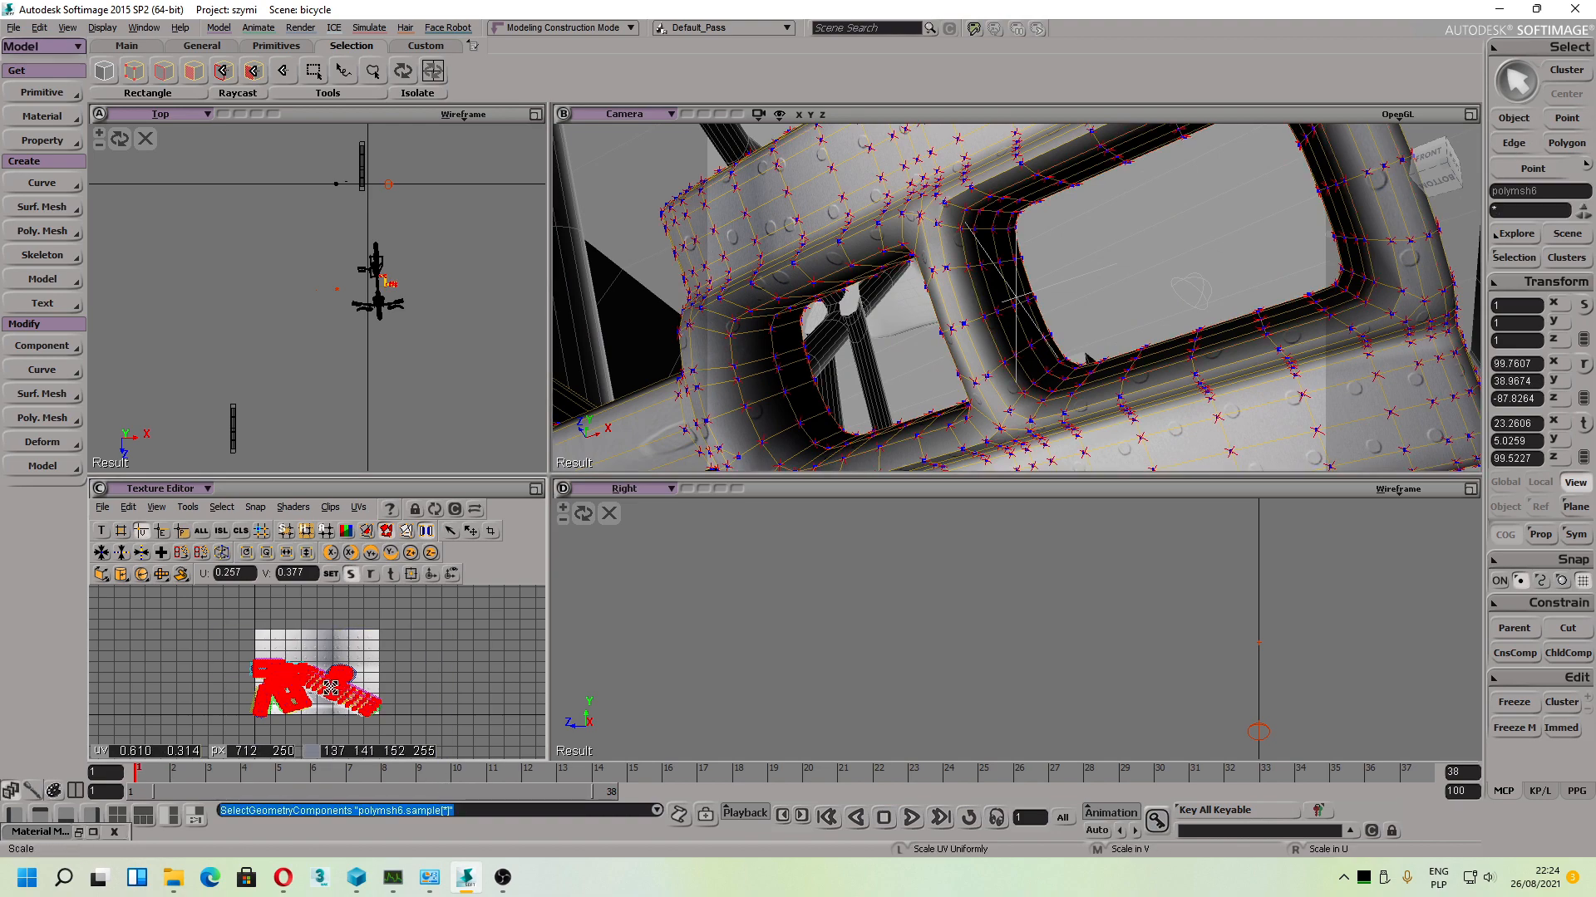
pyautogui.moveTo(325, 686)
pyautogui.mouseDown(button='right')
pyautogui.moveTo(366, 686)
pyautogui.moveTo(325, 686)
pyautogui.mouseUp(button='right')
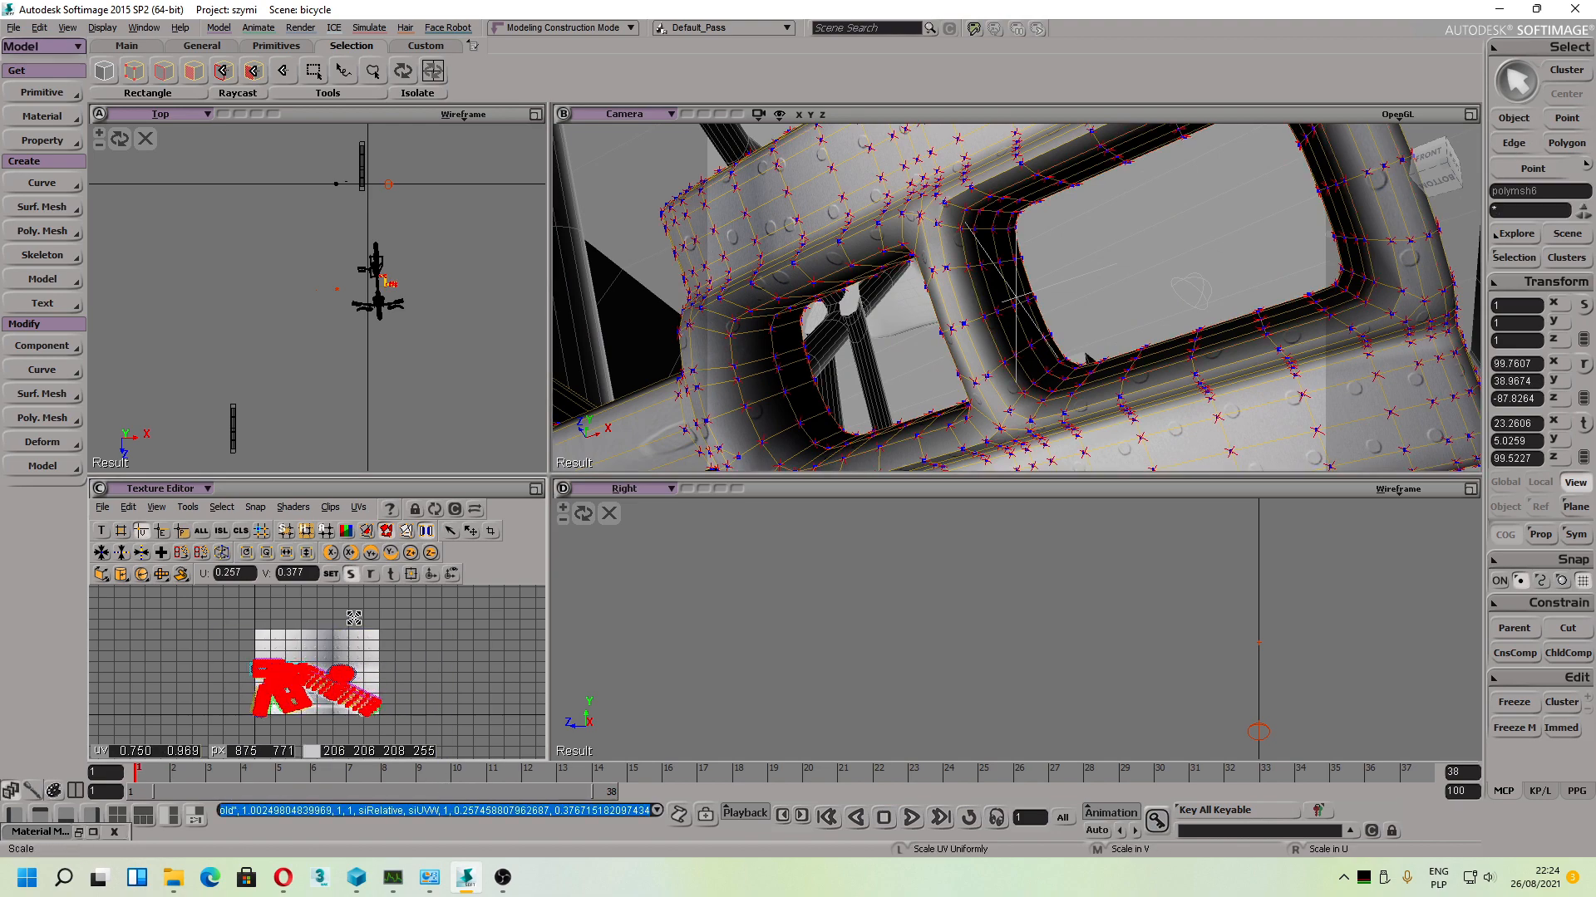
# Step: Show the pedal's first Unfold UV set in the texture editor and examine its layout against the image
pyautogui.click(358, 507)
pyautogui.click(380, 569)
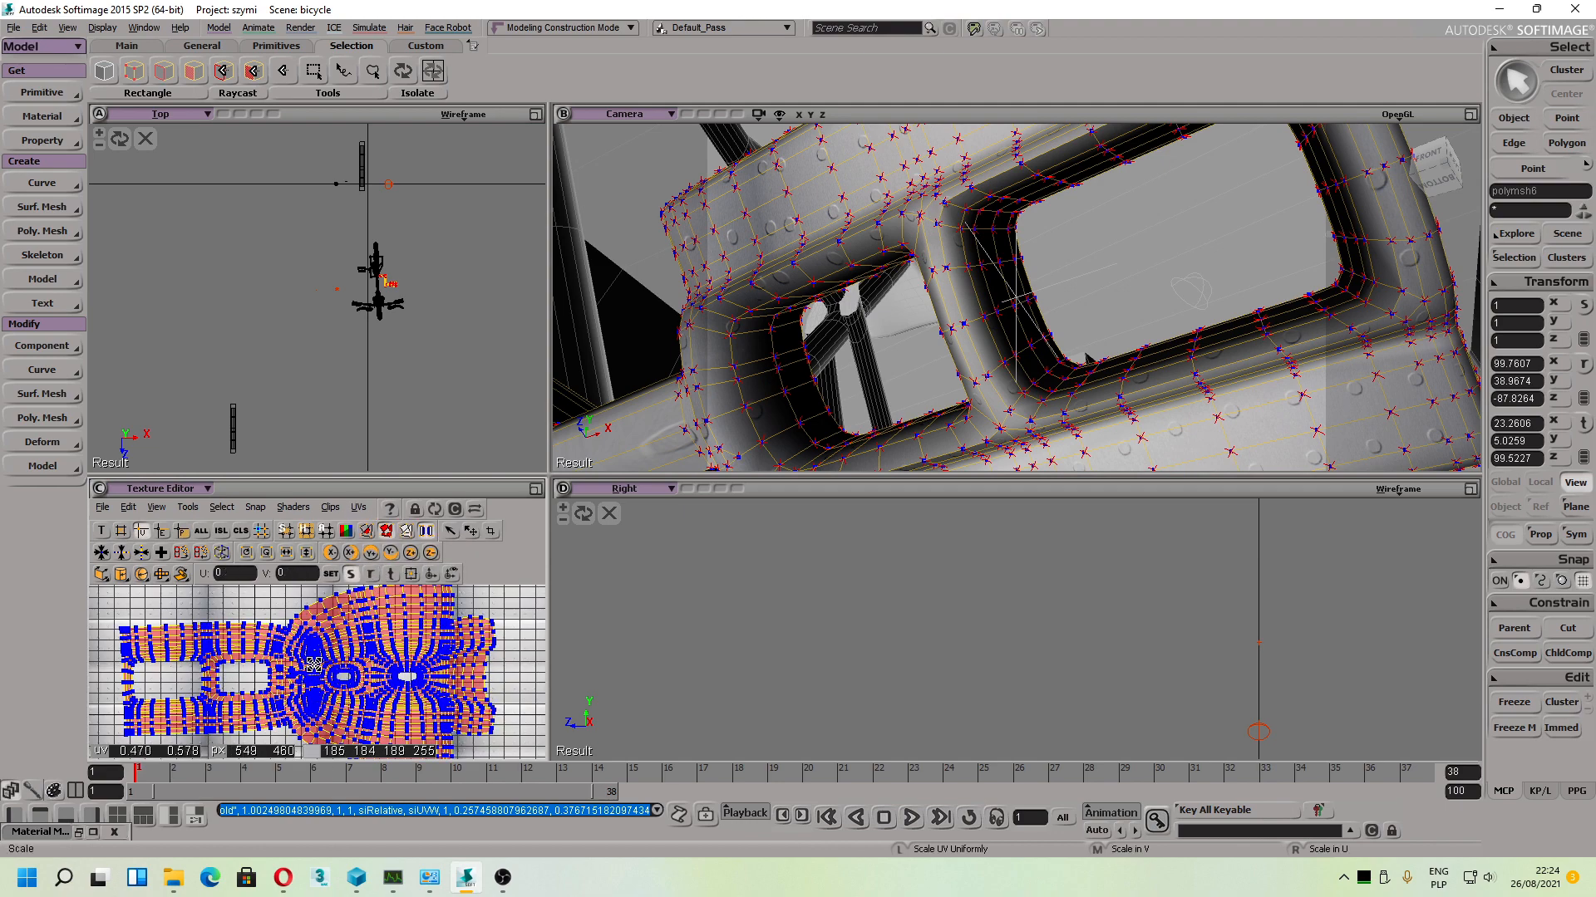
pyautogui.scroll(-6, 312, 665)
pyautogui.scroll(1, 311, 668)
pyautogui.press('[')
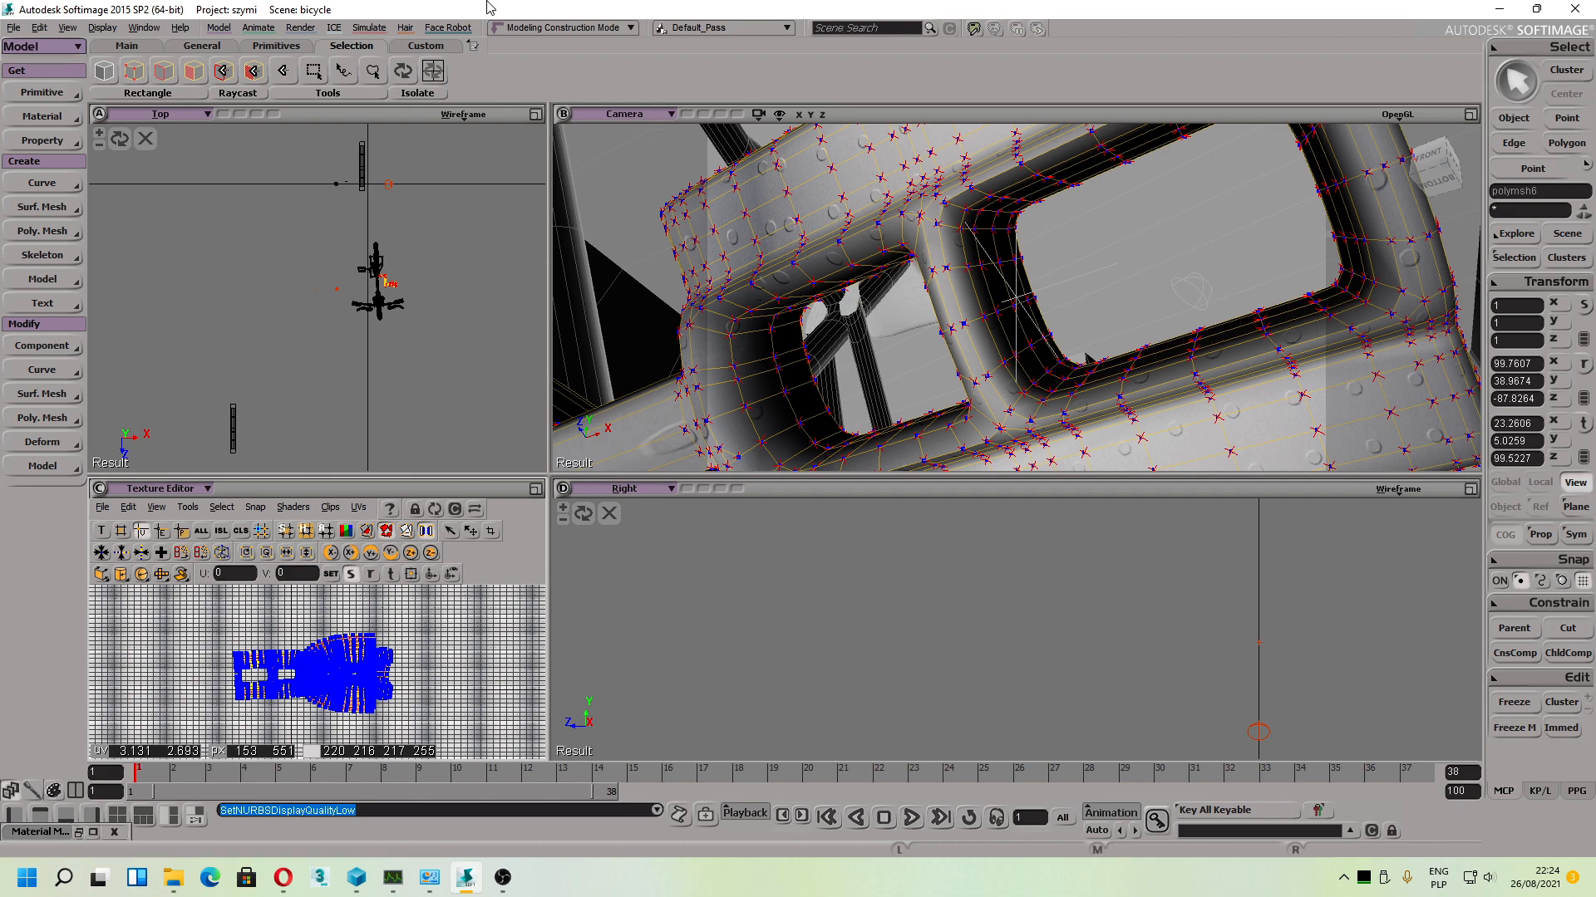
# Step: Set the texture projection of the Bike_pedal_02 material's Image node to Unfold (Explicit UVWs)
pyautogui.click(299, 27)
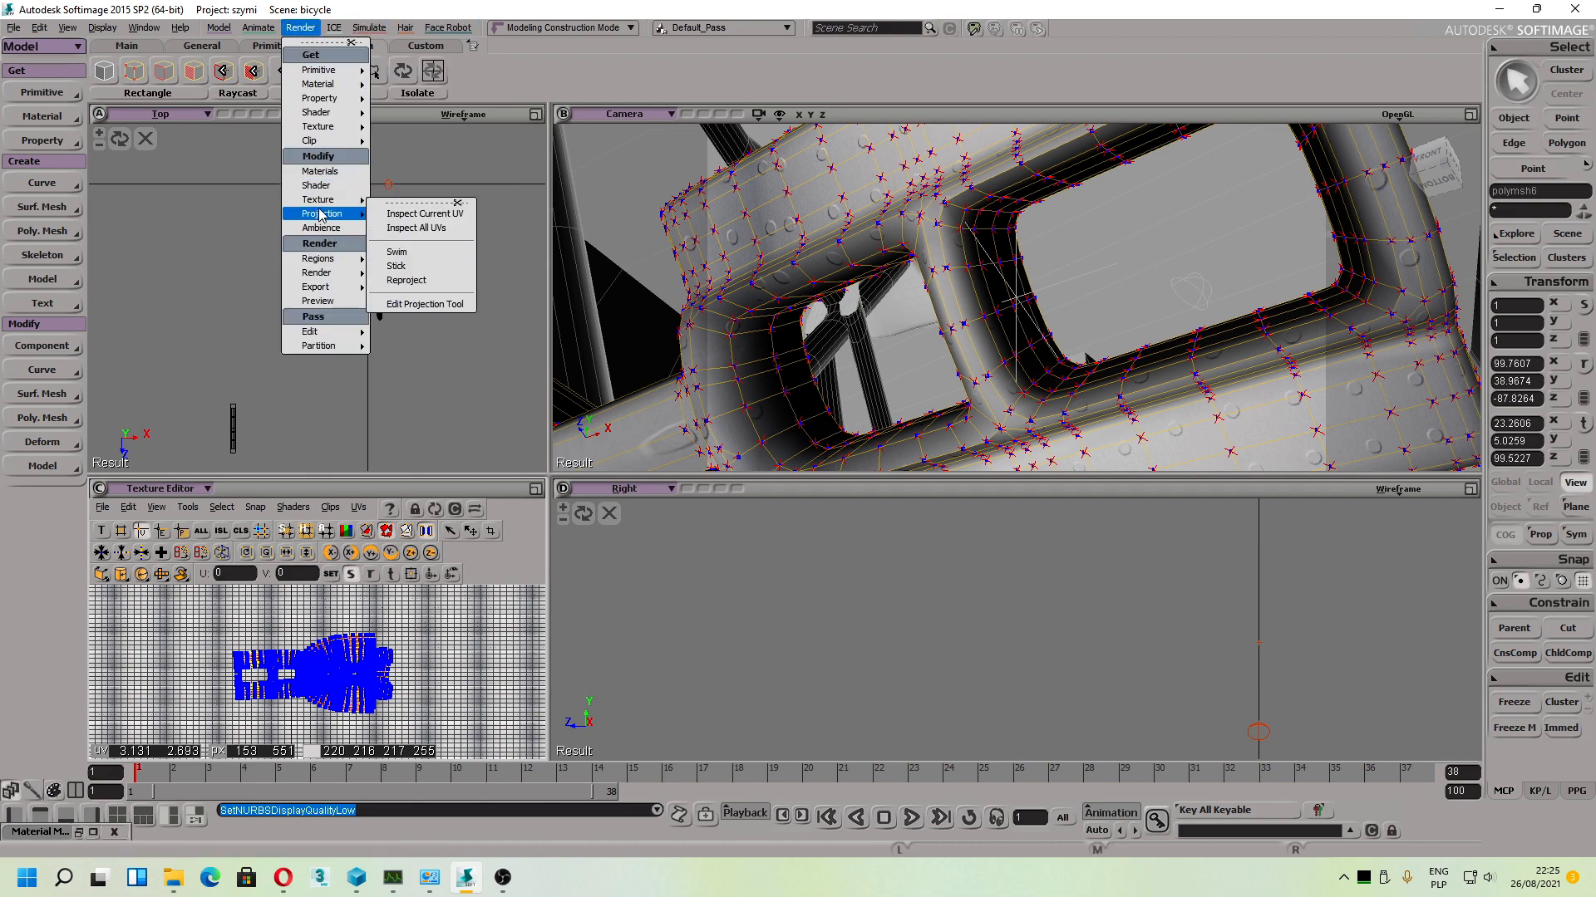
pyautogui.click(324, 171)
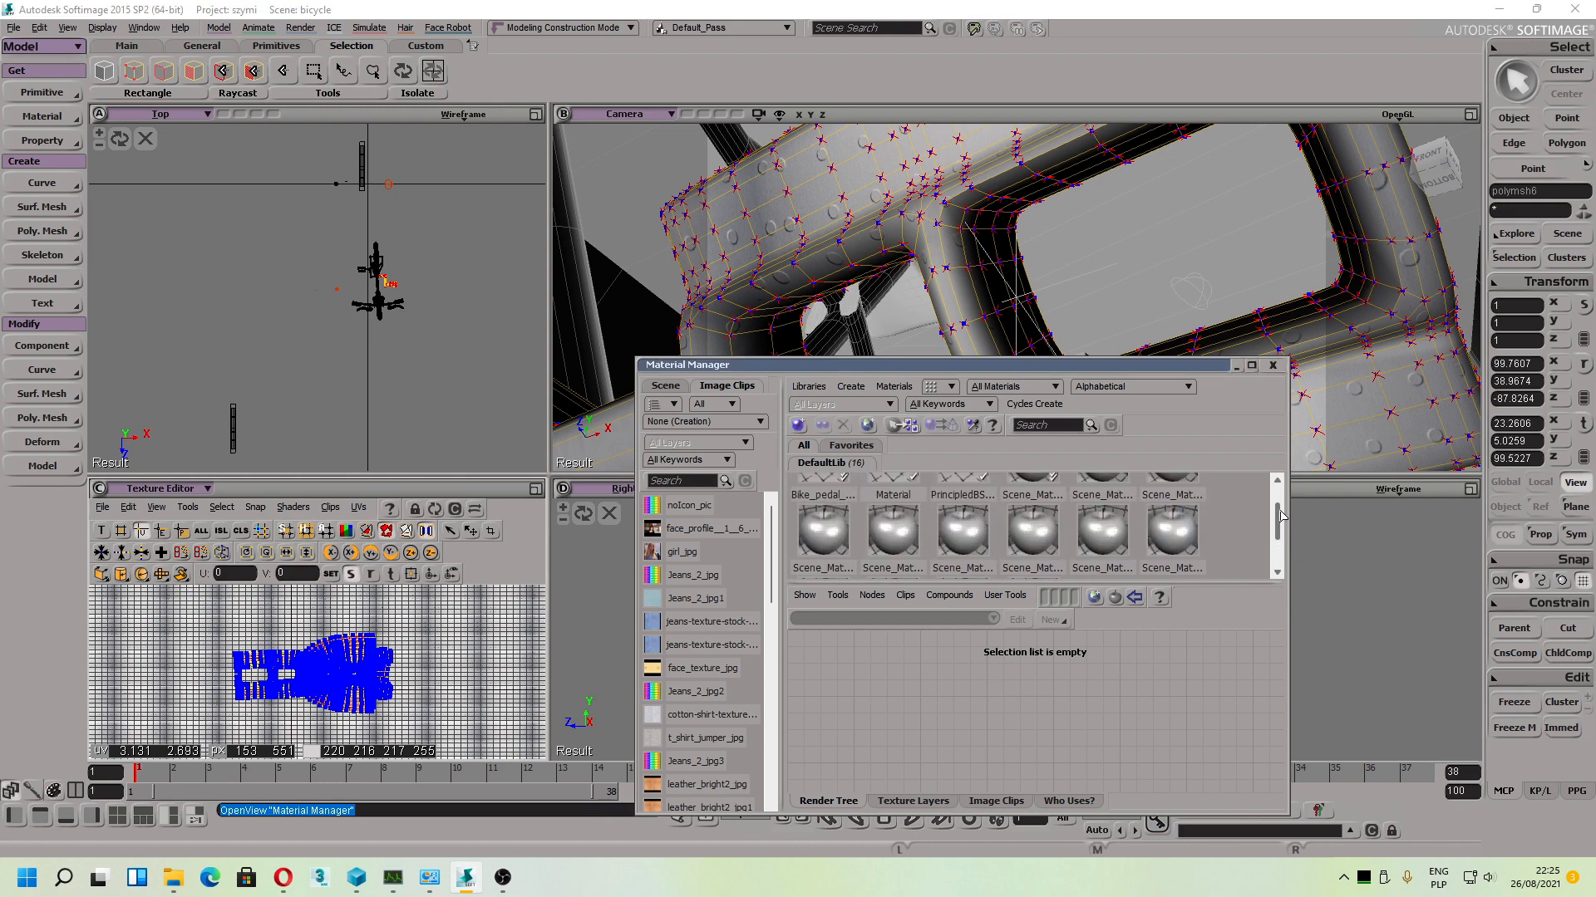
pyautogui.click(810, 522)
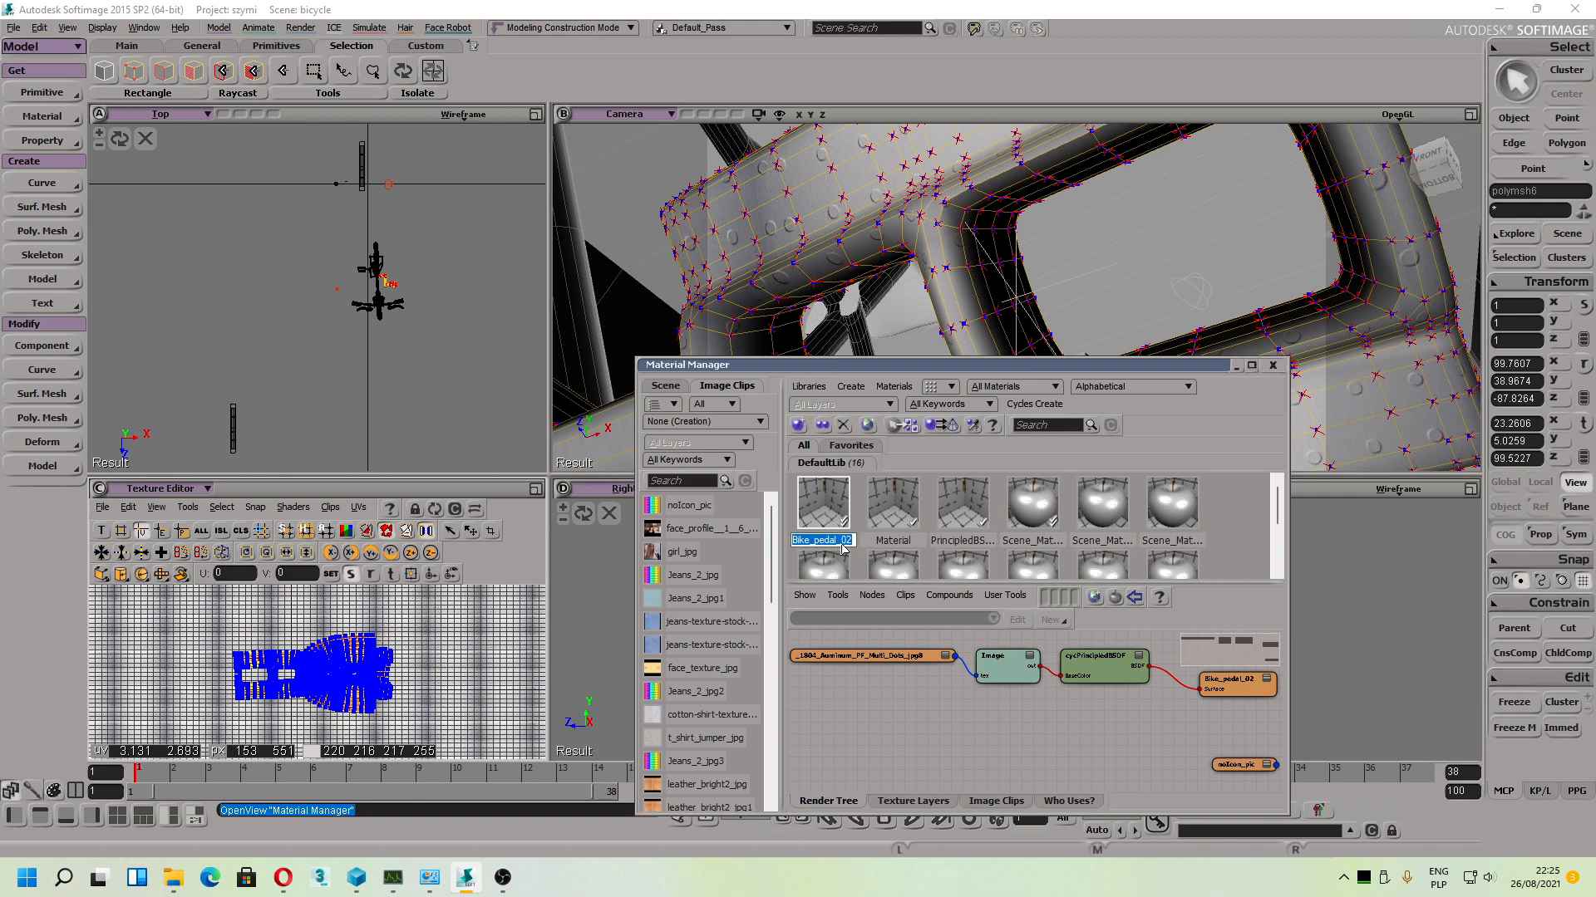
pyautogui.doubleClick(1007, 665)
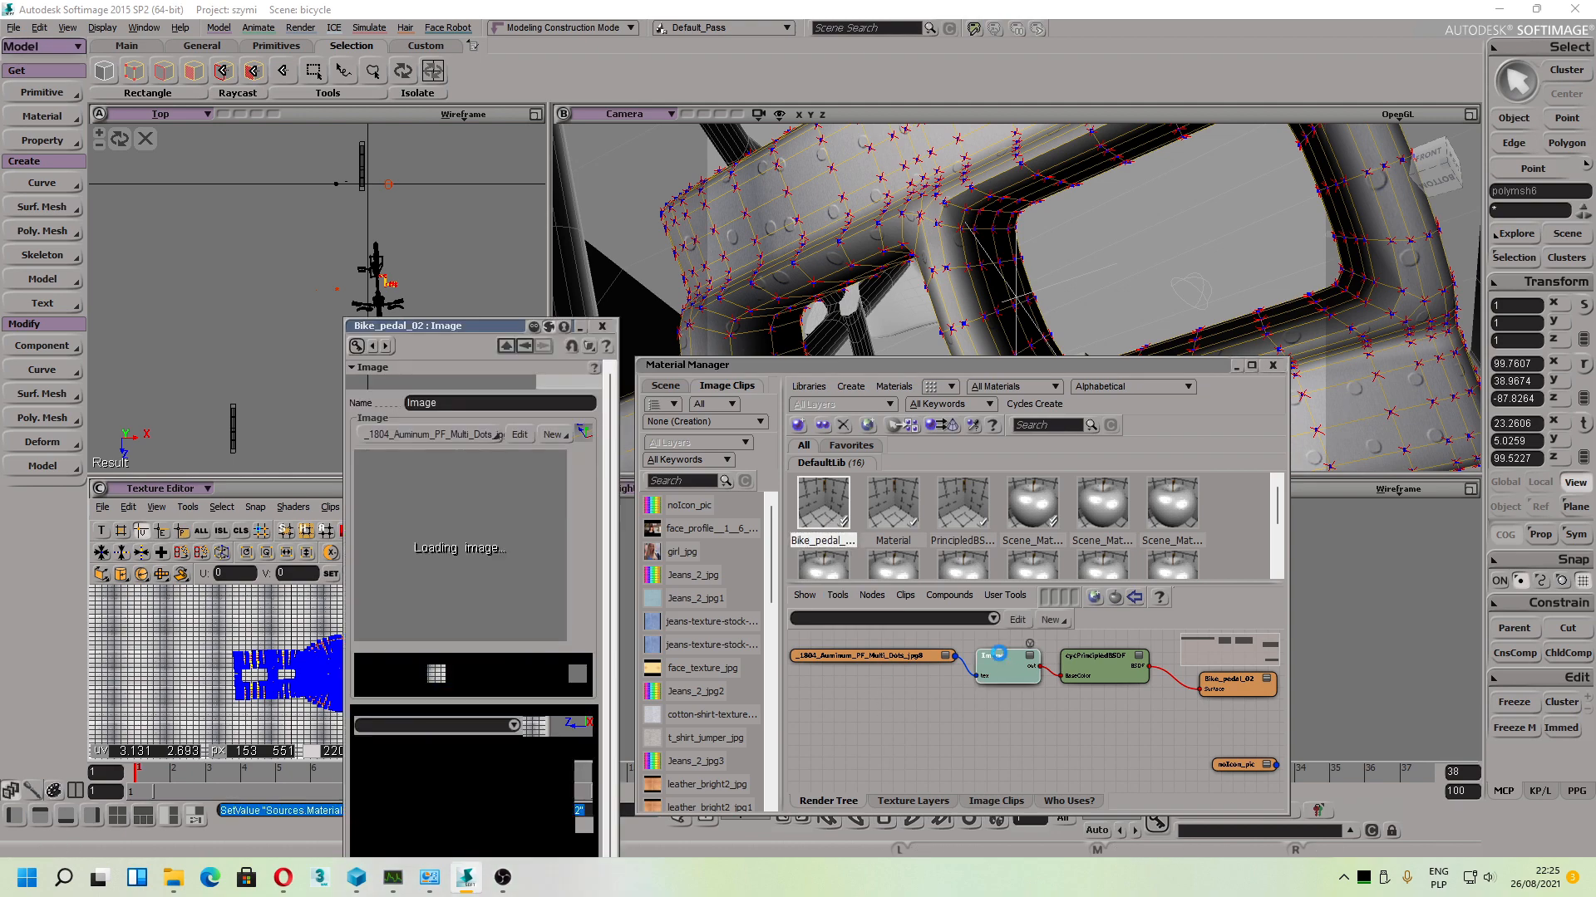
pyautogui.click(514, 727)
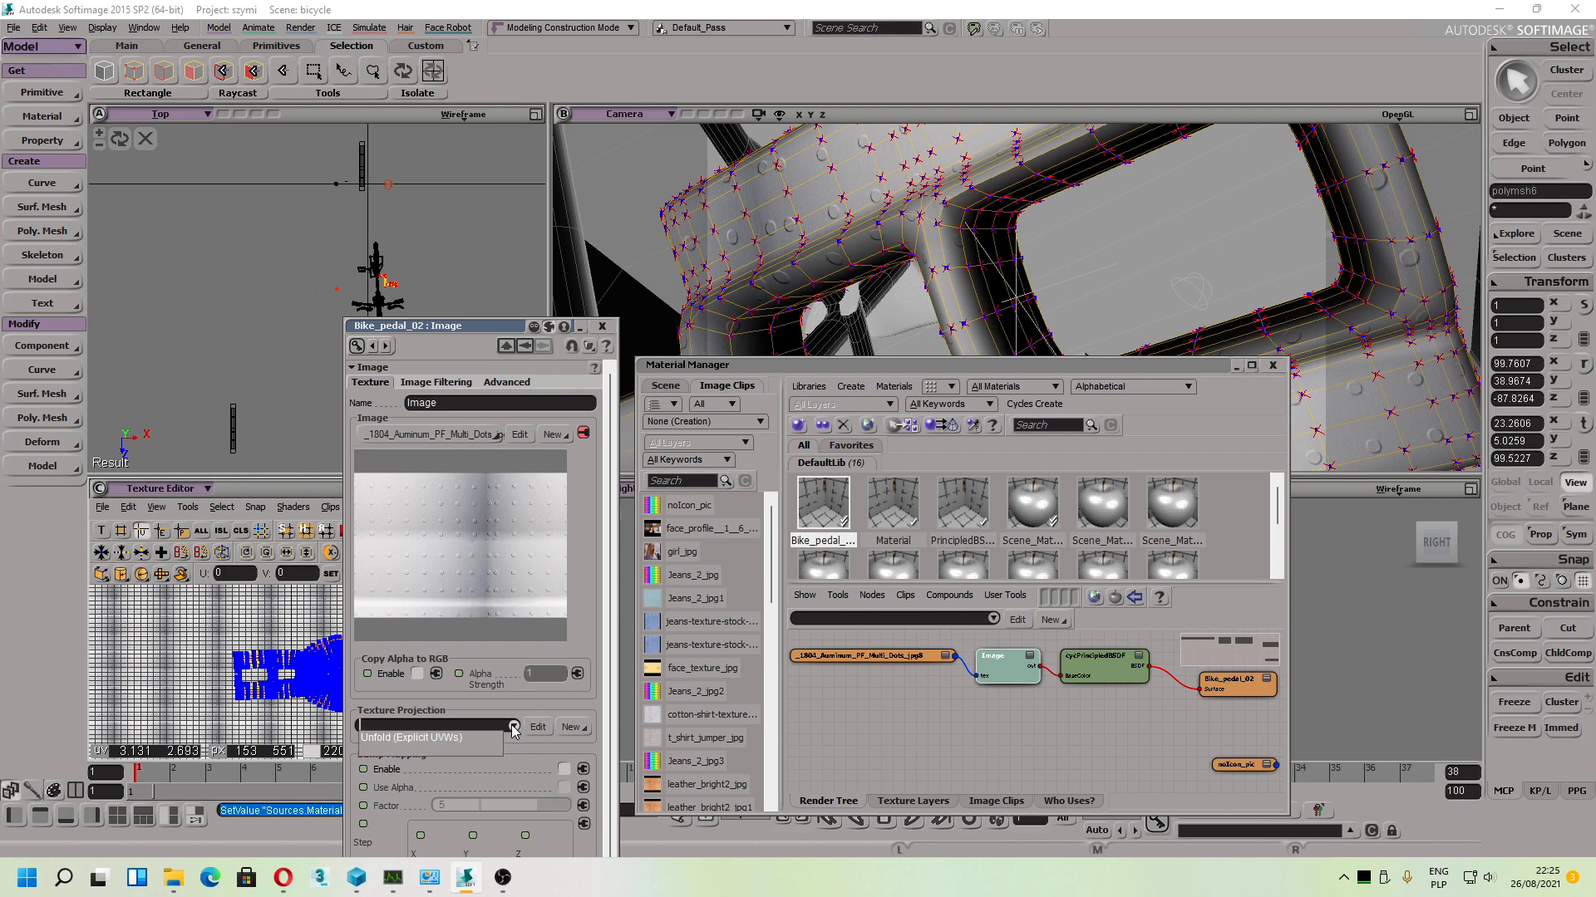
pyautogui.click(467, 739)
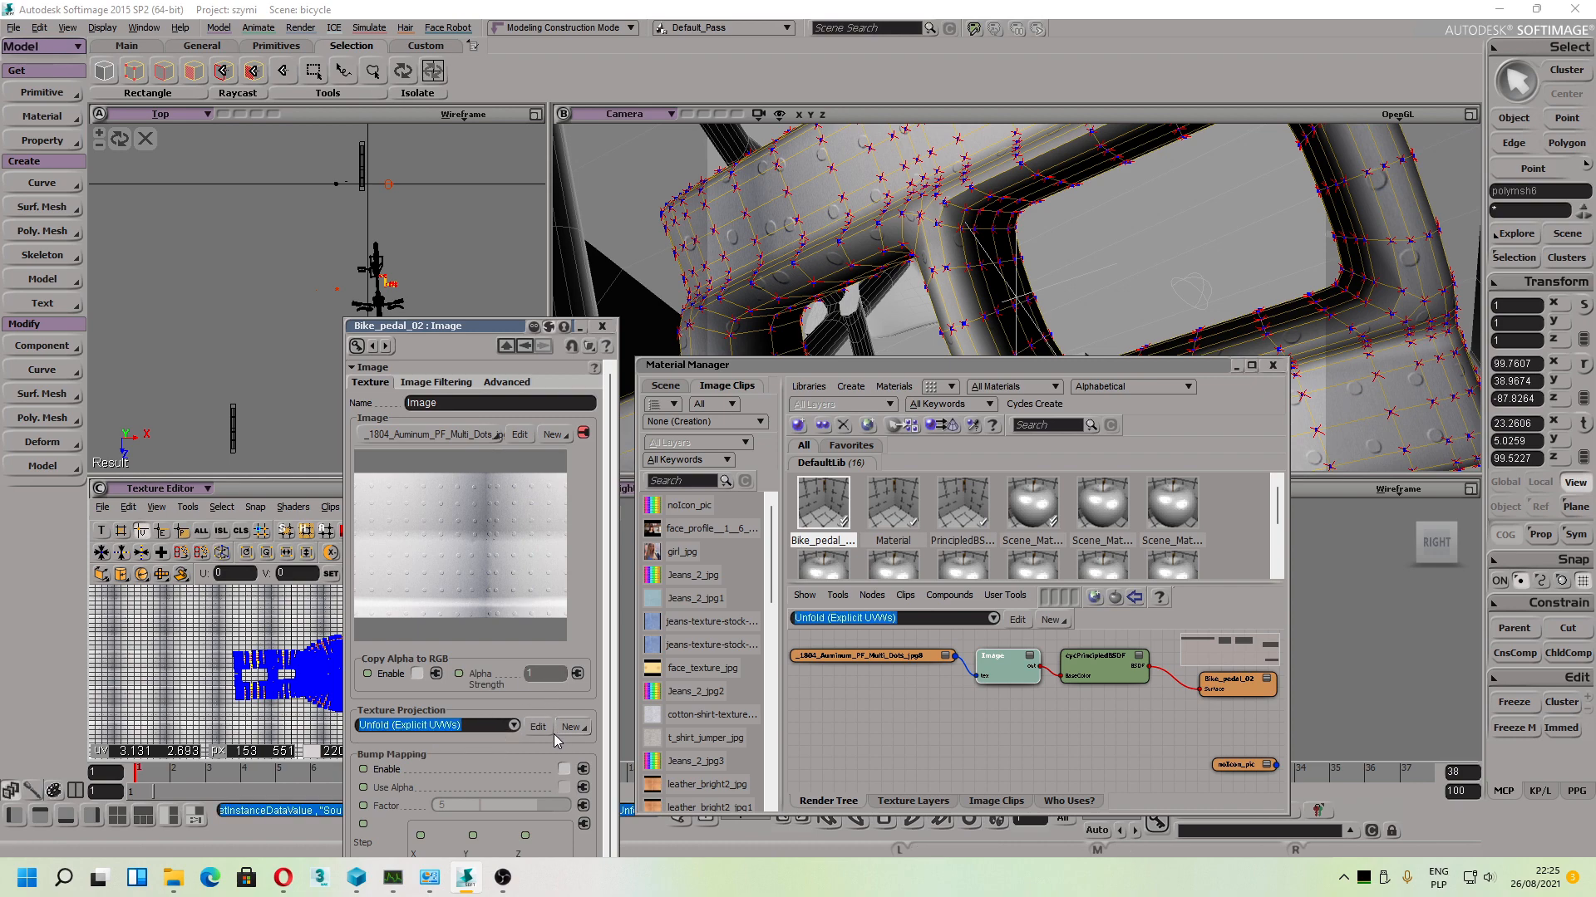
pyautogui.click(602, 325)
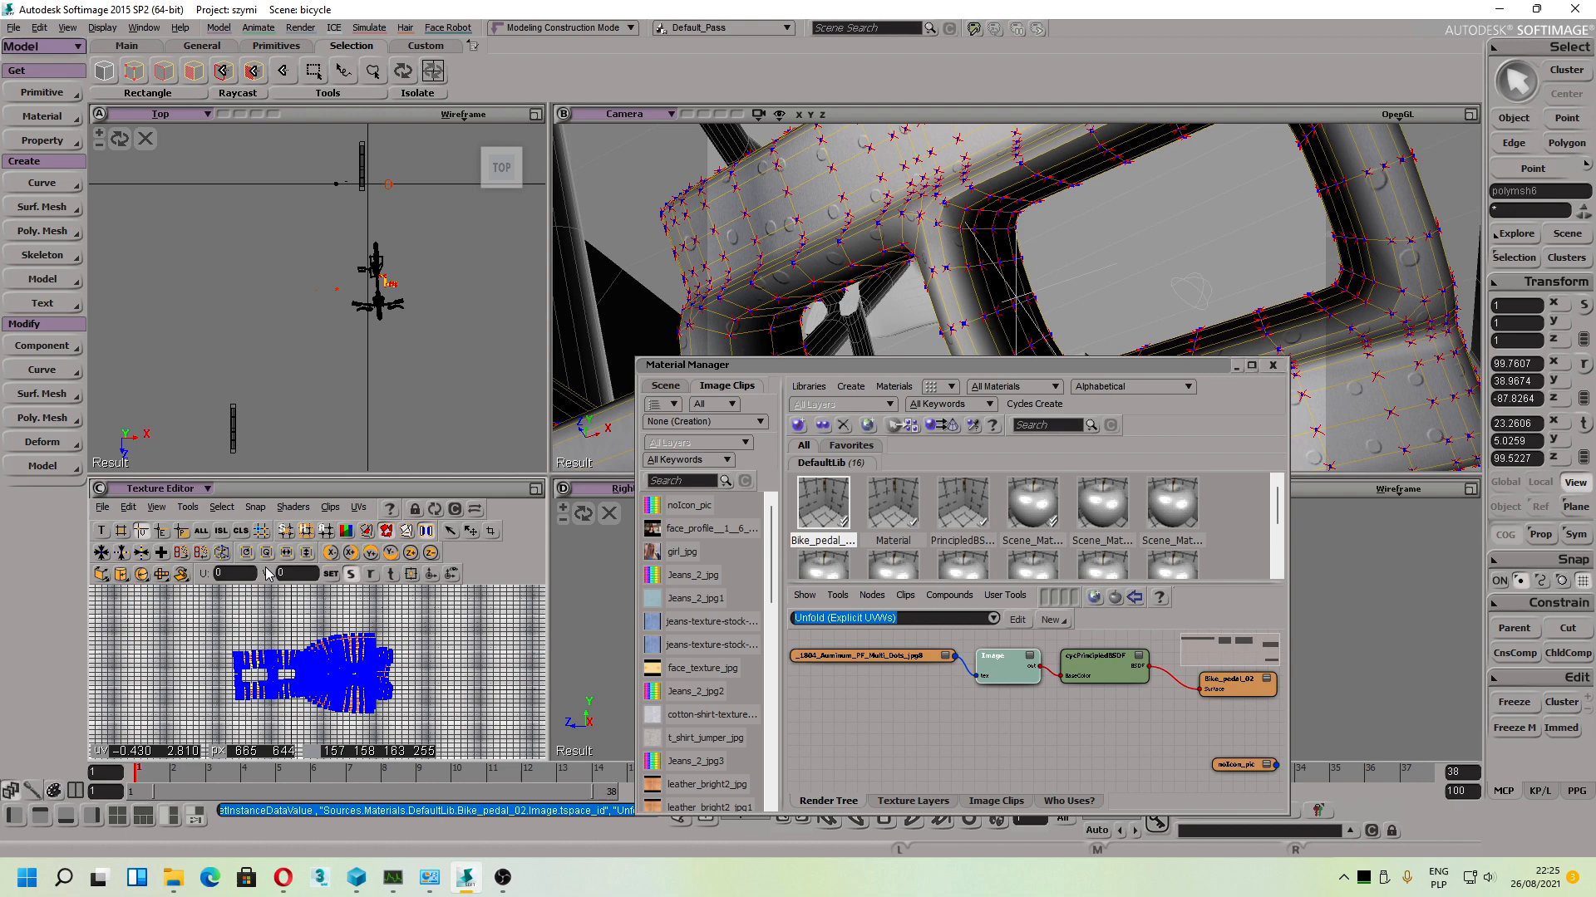
# Step: Show the pedal's second Unfold UV set, select all its UV points and scale them uniformly by about 1.086
pyautogui.click(355, 509)
pyautogui.click(379, 584)
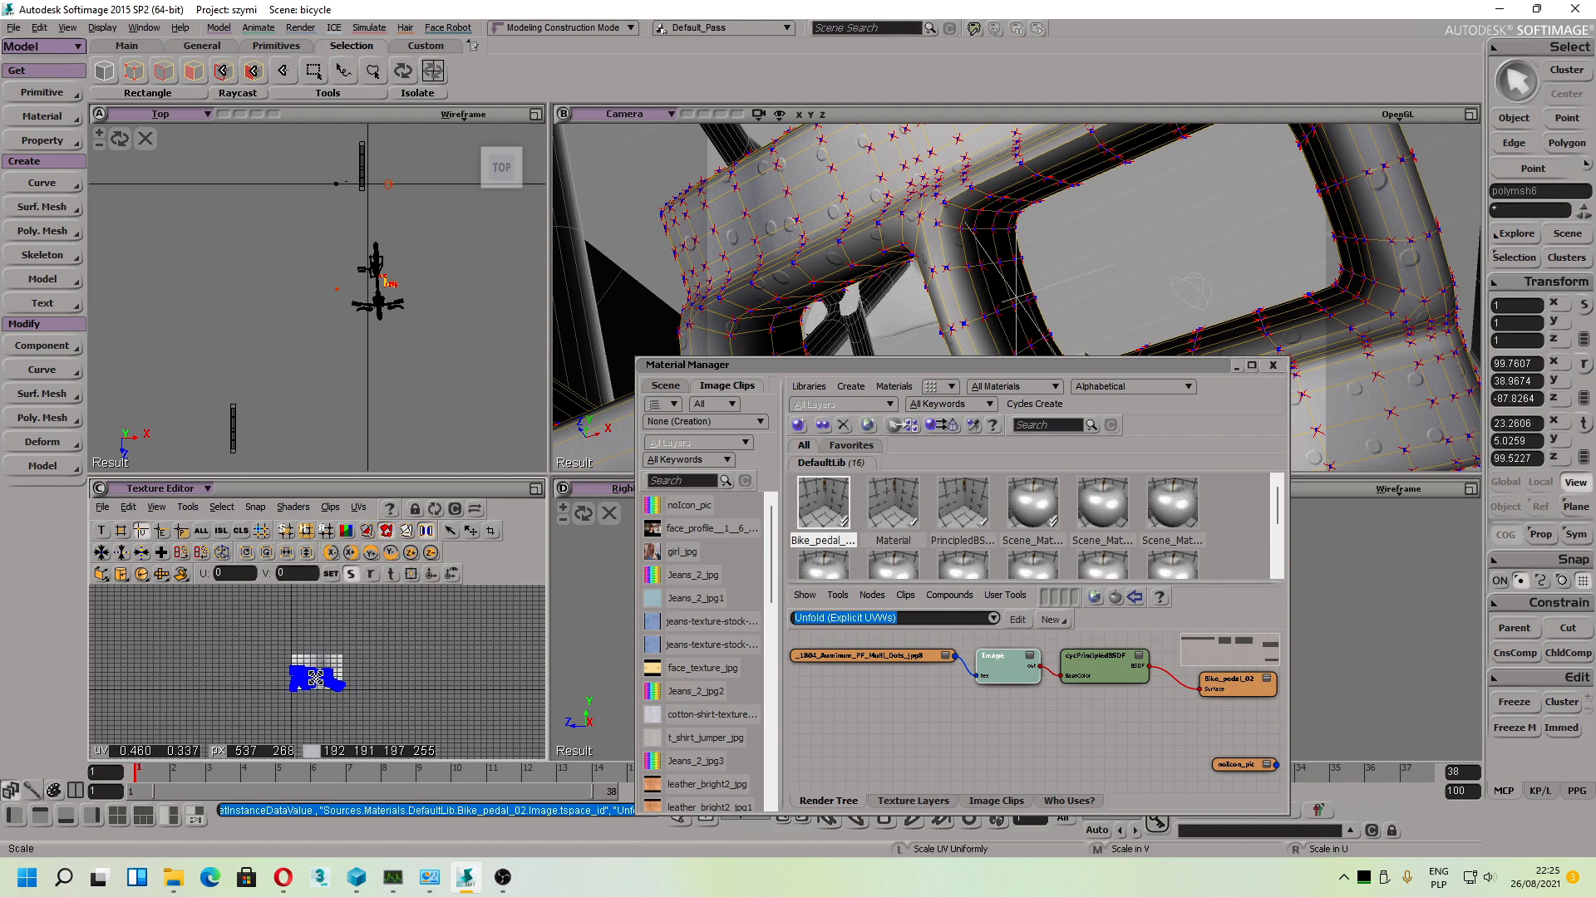
pyautogui.press('space')
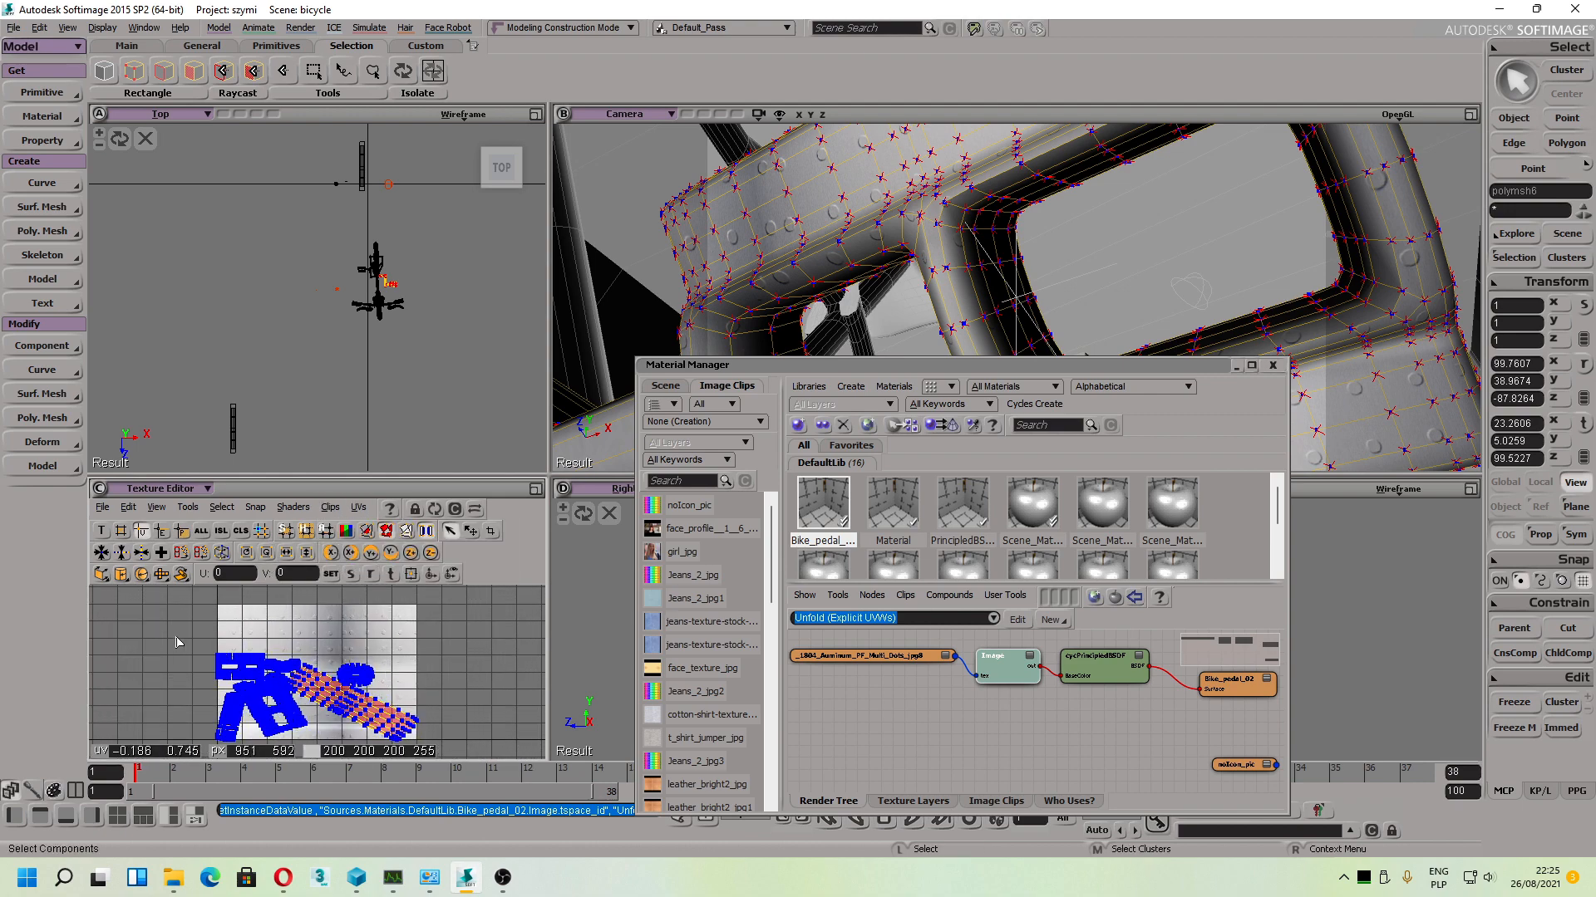
pyautogui.moveTo(156, 625); pyautogui.dragTo(491, 804)
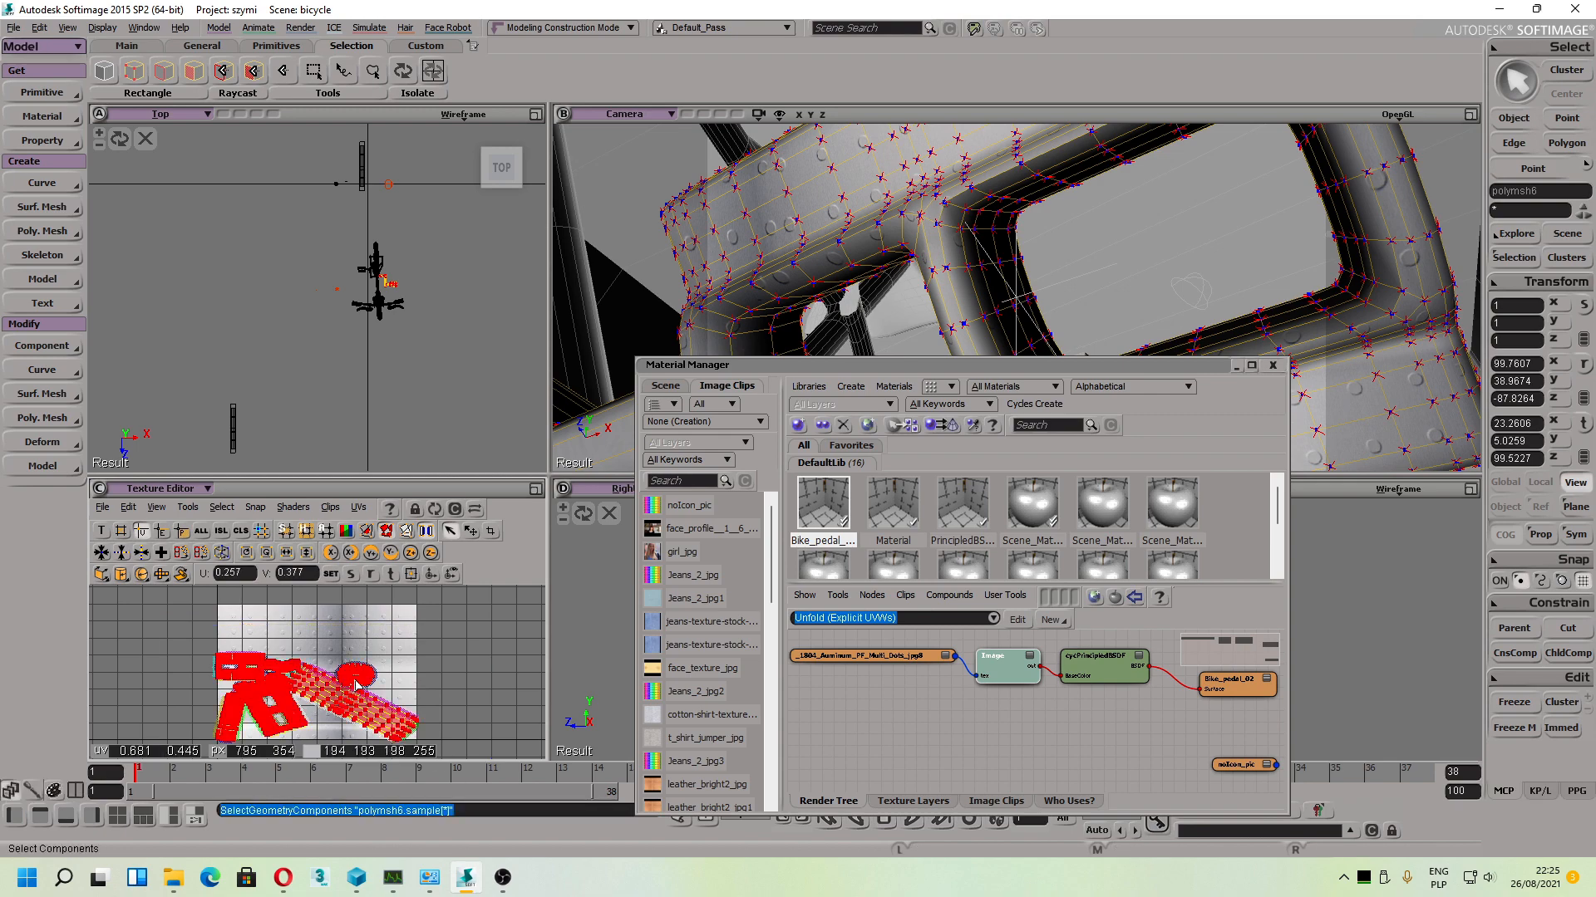
pyautogui.press('x')
pyautogui.moveTo(345, 698); pyautogui.dragTo(340, 693)
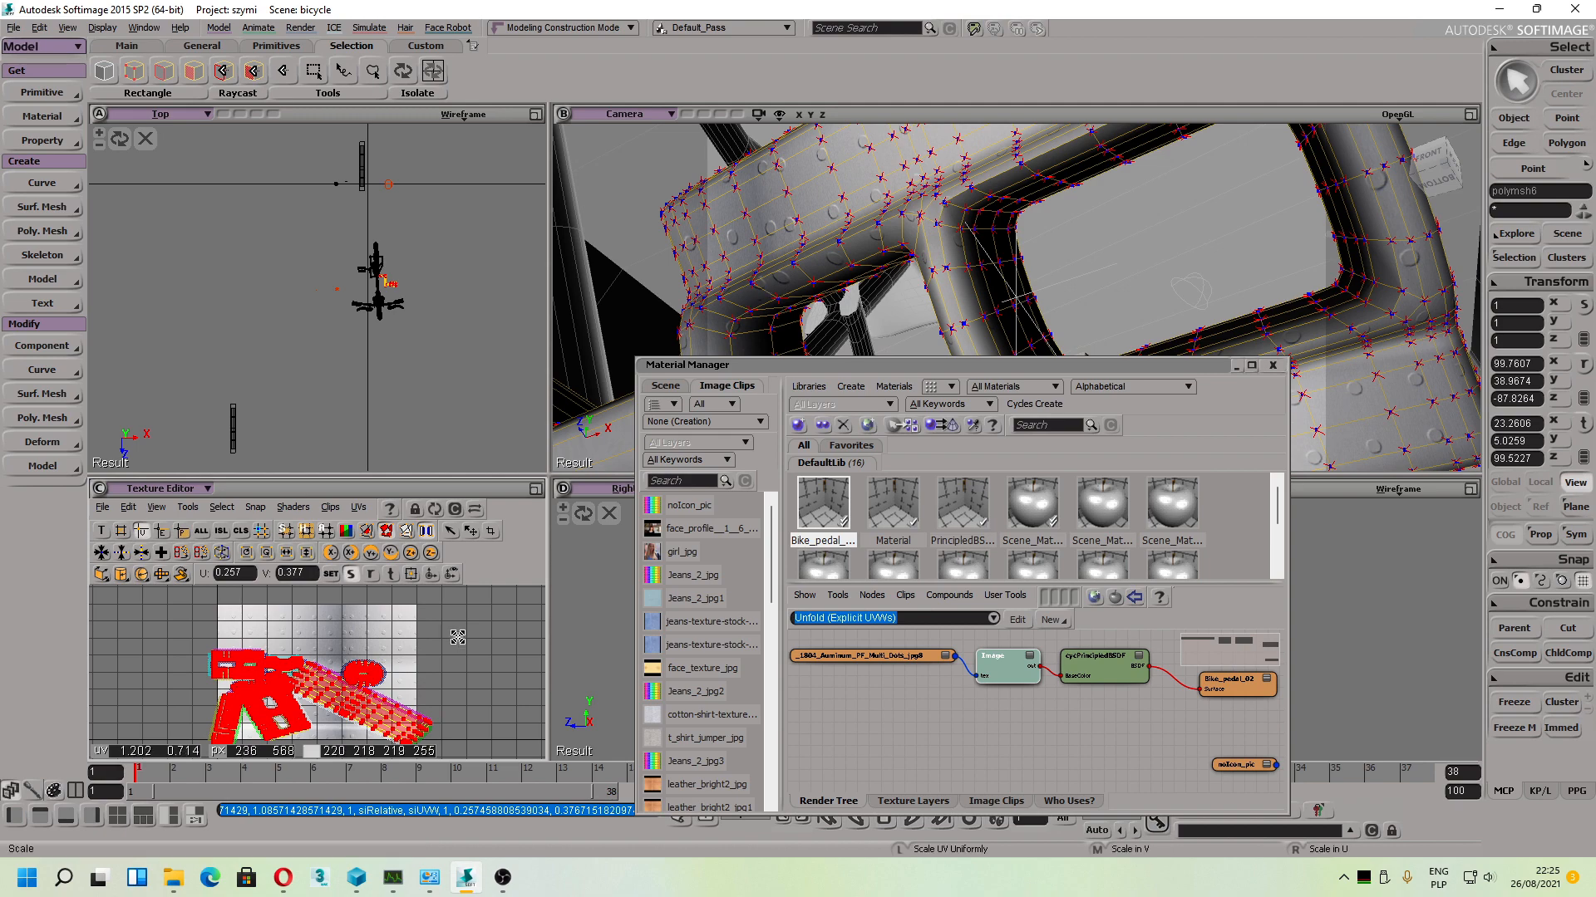
# Step: Show the pedal's first Unfold UV set, select all its UV points and scale them uniformly by about 1.809
pyautogui.click(357, 508)
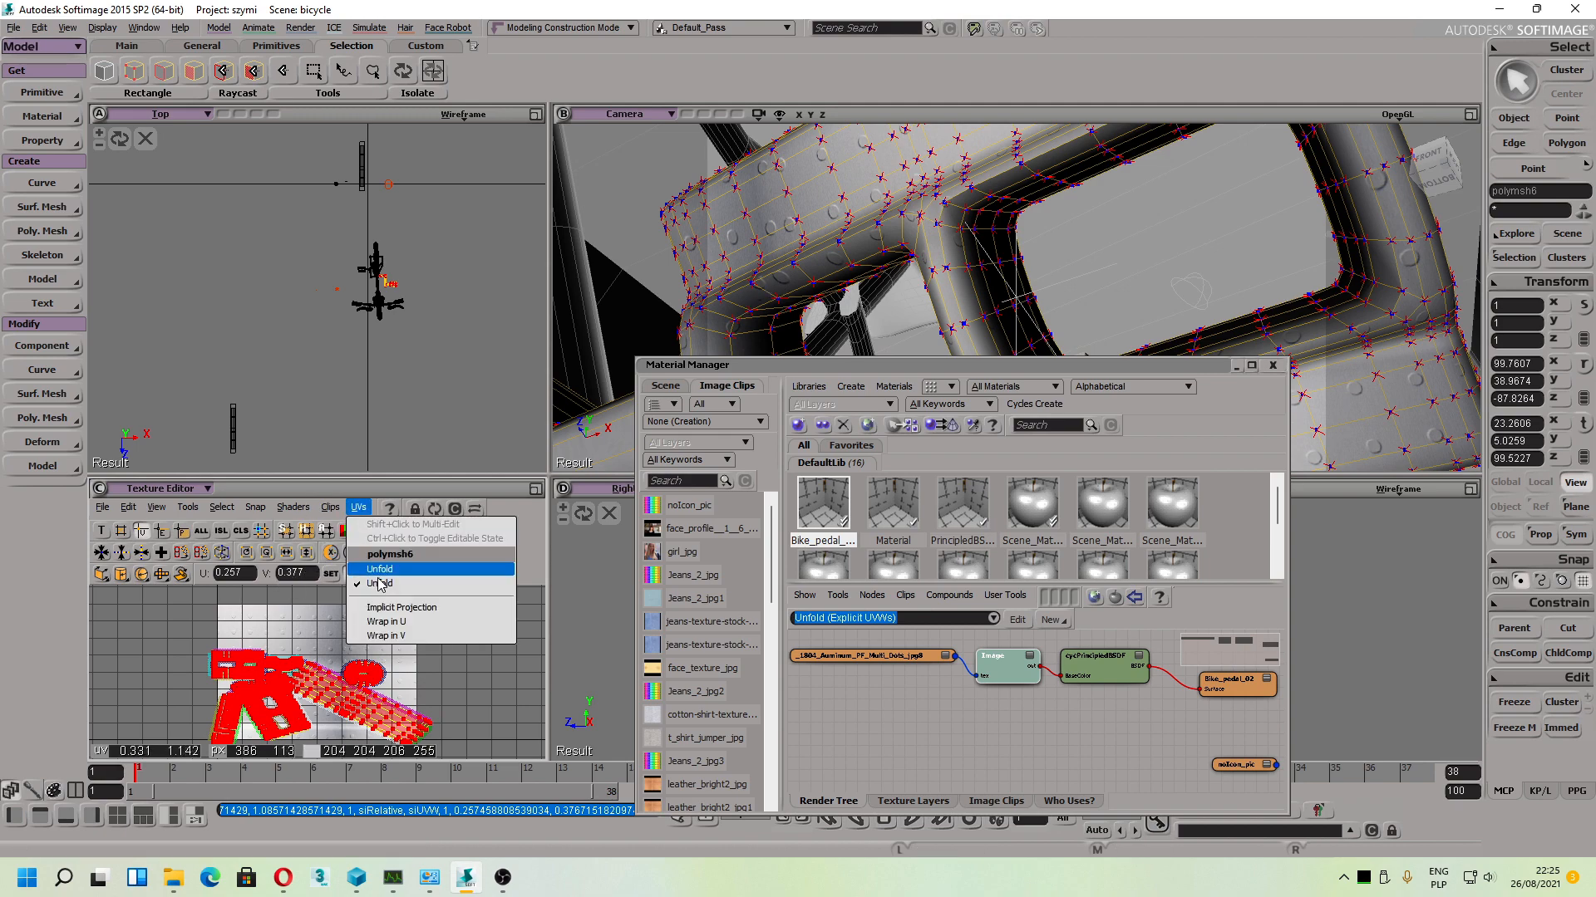
pyautogui.click(390, 622)
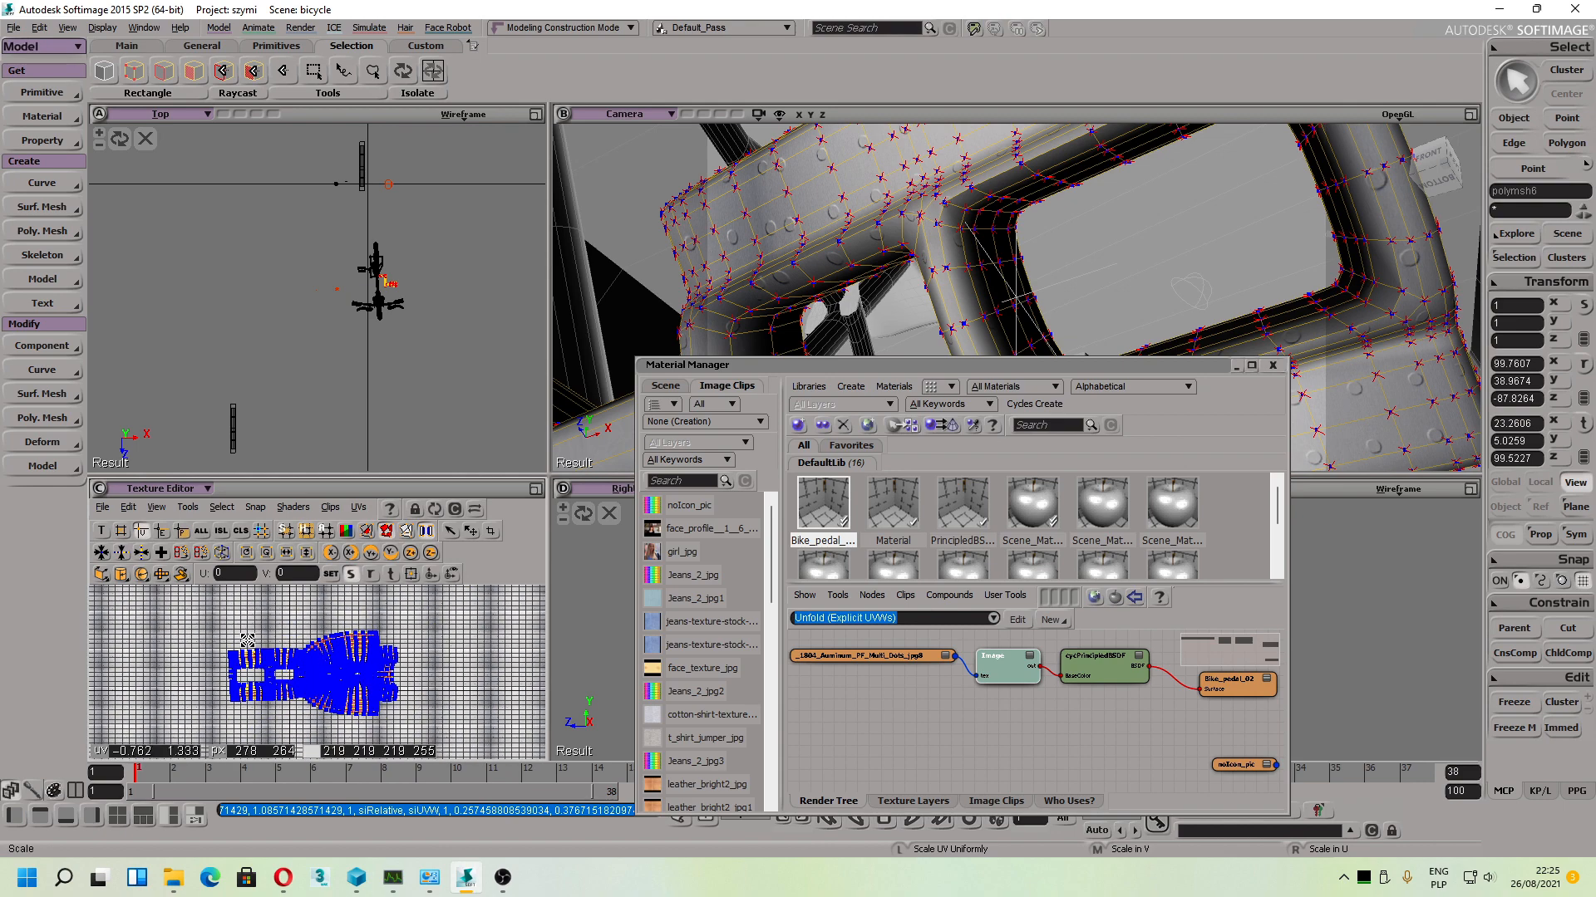
pyautogui.press('space')
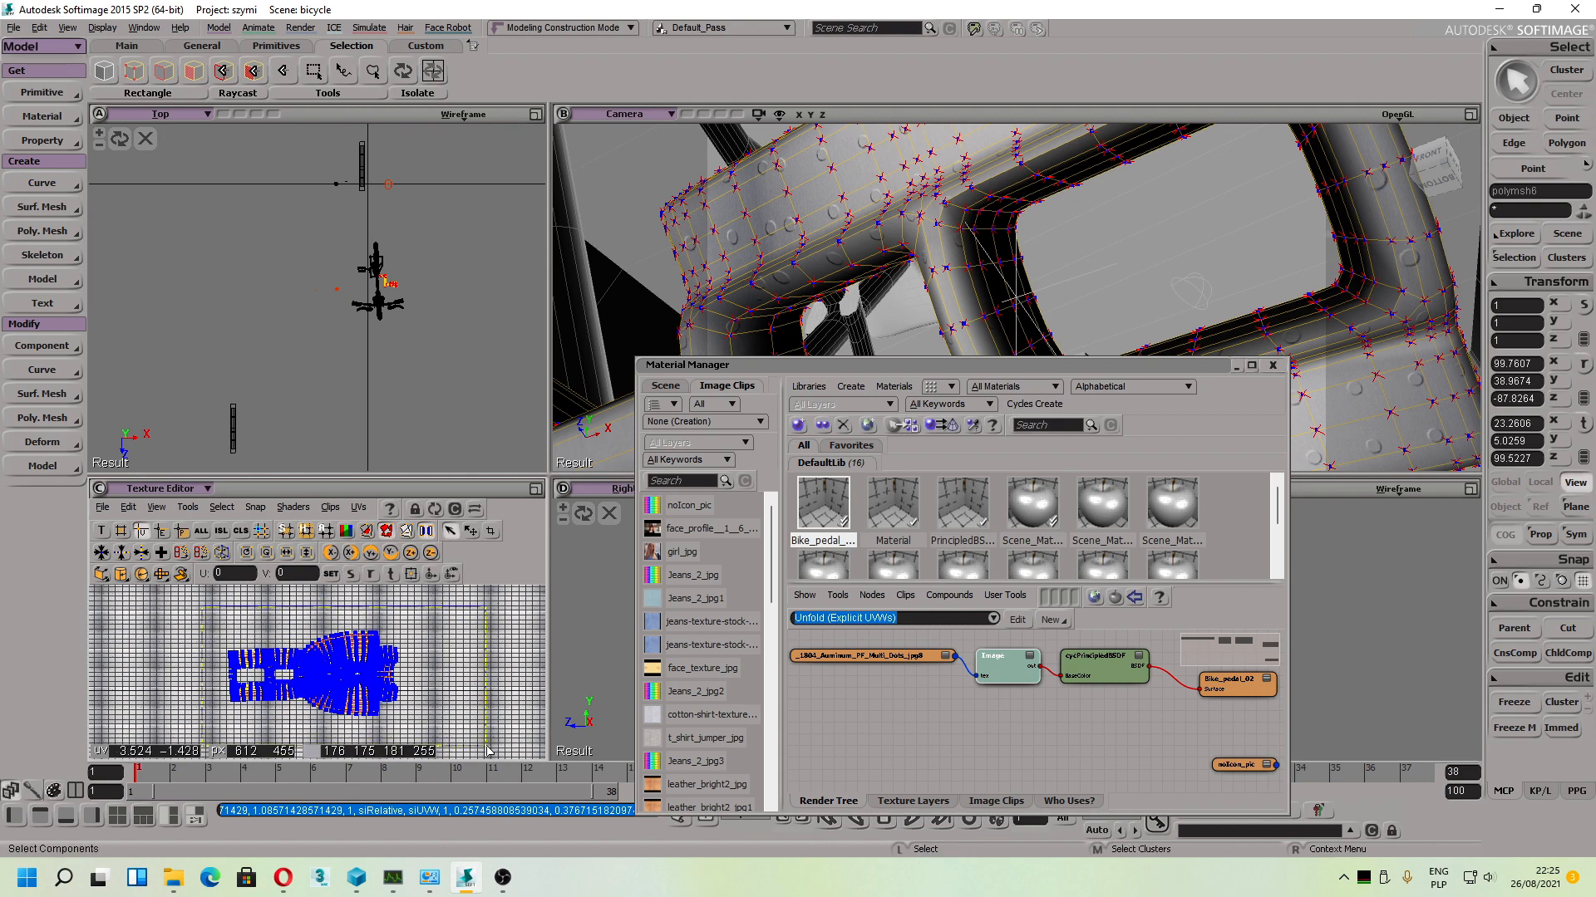
pyautogui.moveTo(487, 751); pyautogui.dragTo(487, 750)
pyautogui.press('x')
pyautogui.moveTo(374, 669); pyautogui.dragTo(374, 636)
pyautogui.click(1272, 364)
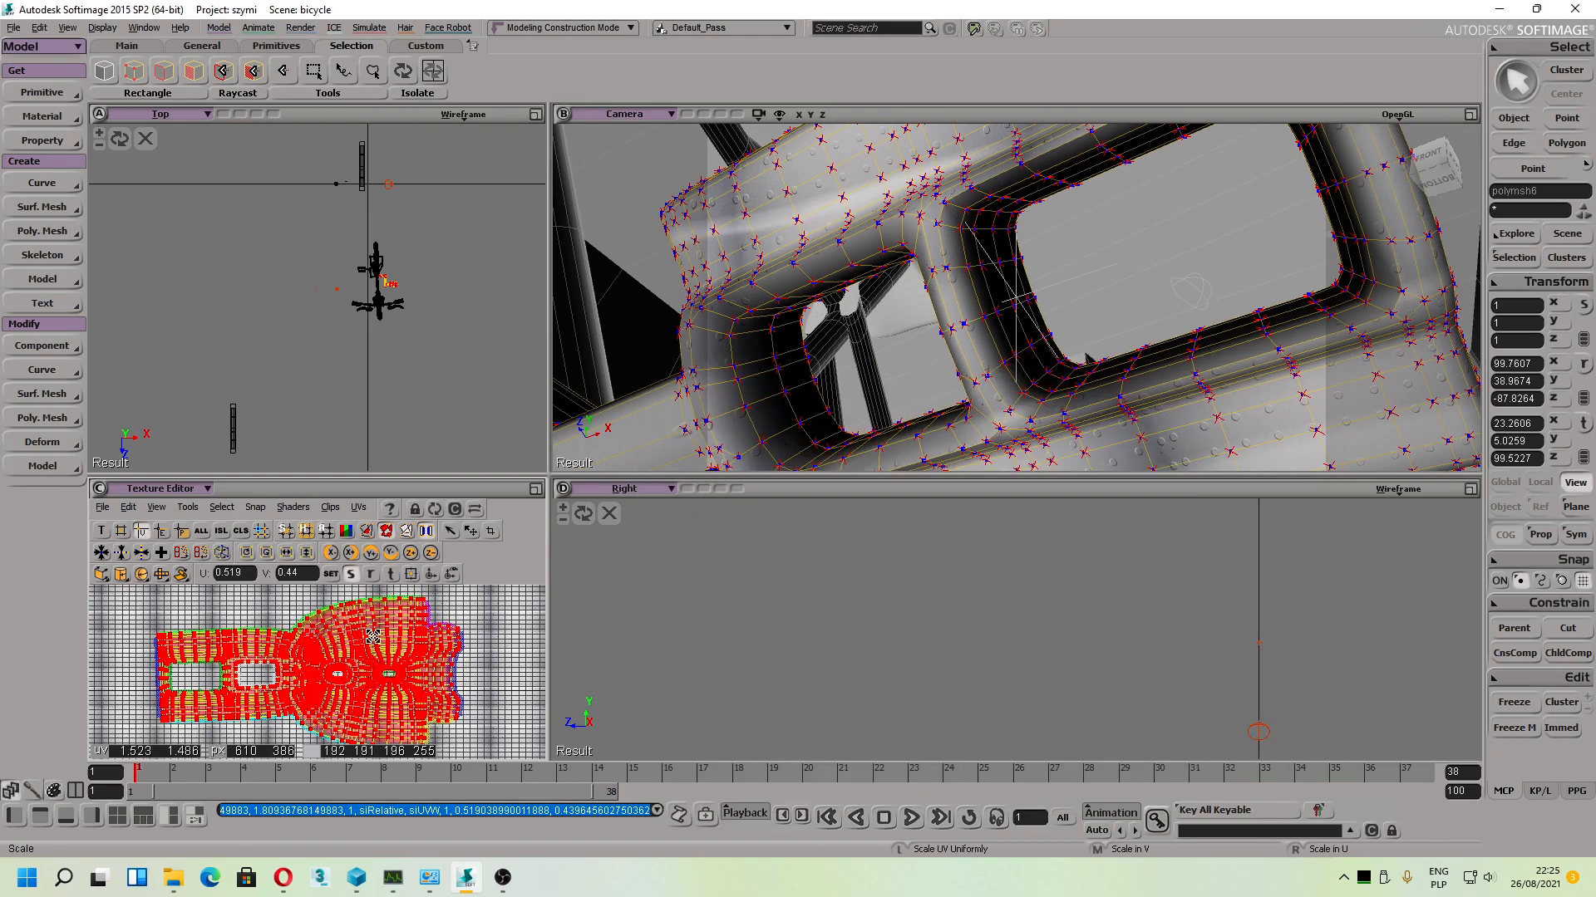
# Step: Scale the selected UV points of the first Unfold set uniformly by about 0.485
pyautogui.scroll(-3, 336, 671)
pyautogui.scroll(-2, 1041, 282)
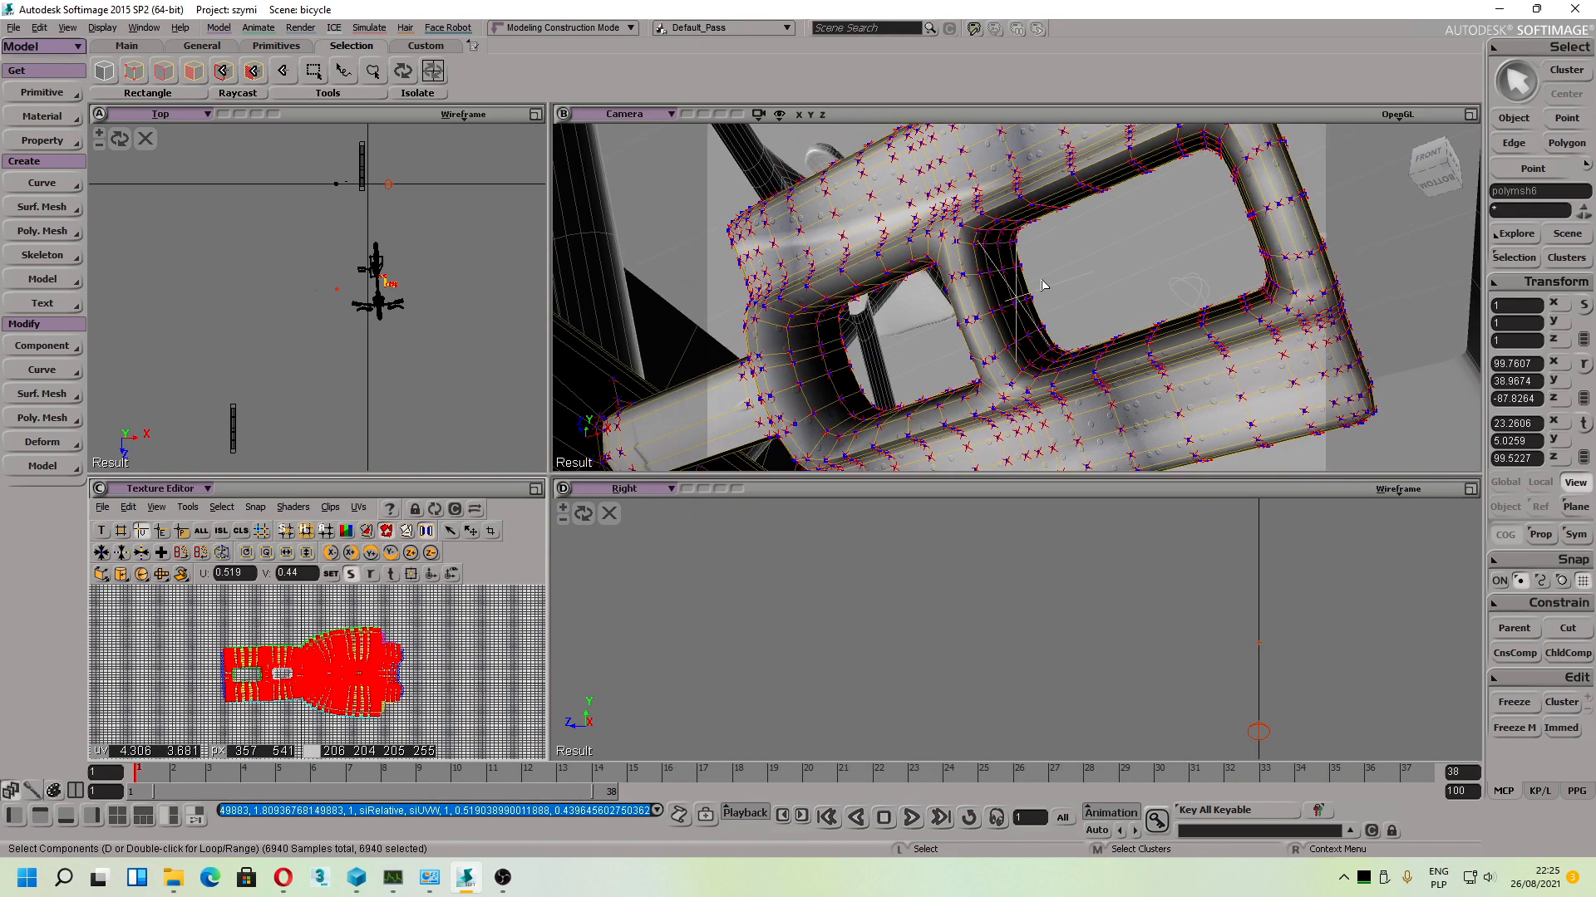
pyautogui.moveTo(1041, 285); pyautogui.dragTo(818, 399, button='right')
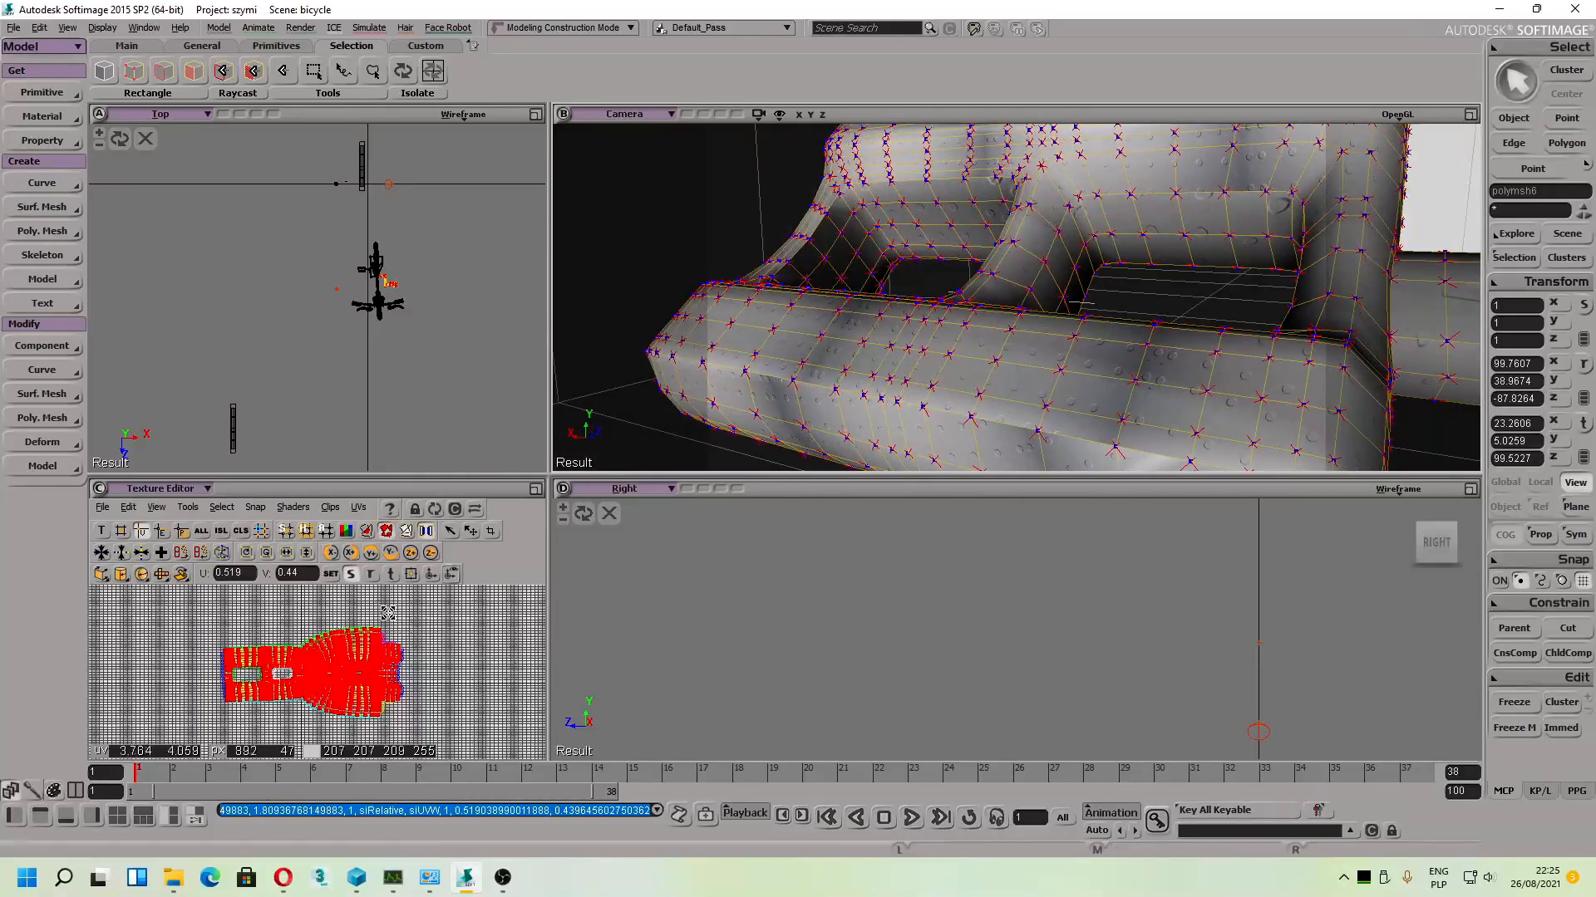
pyautogui.moveTo(359, 662); pyautogui.dragTo(349, 665)
pyautogui.scroll(-5, 940, 342)
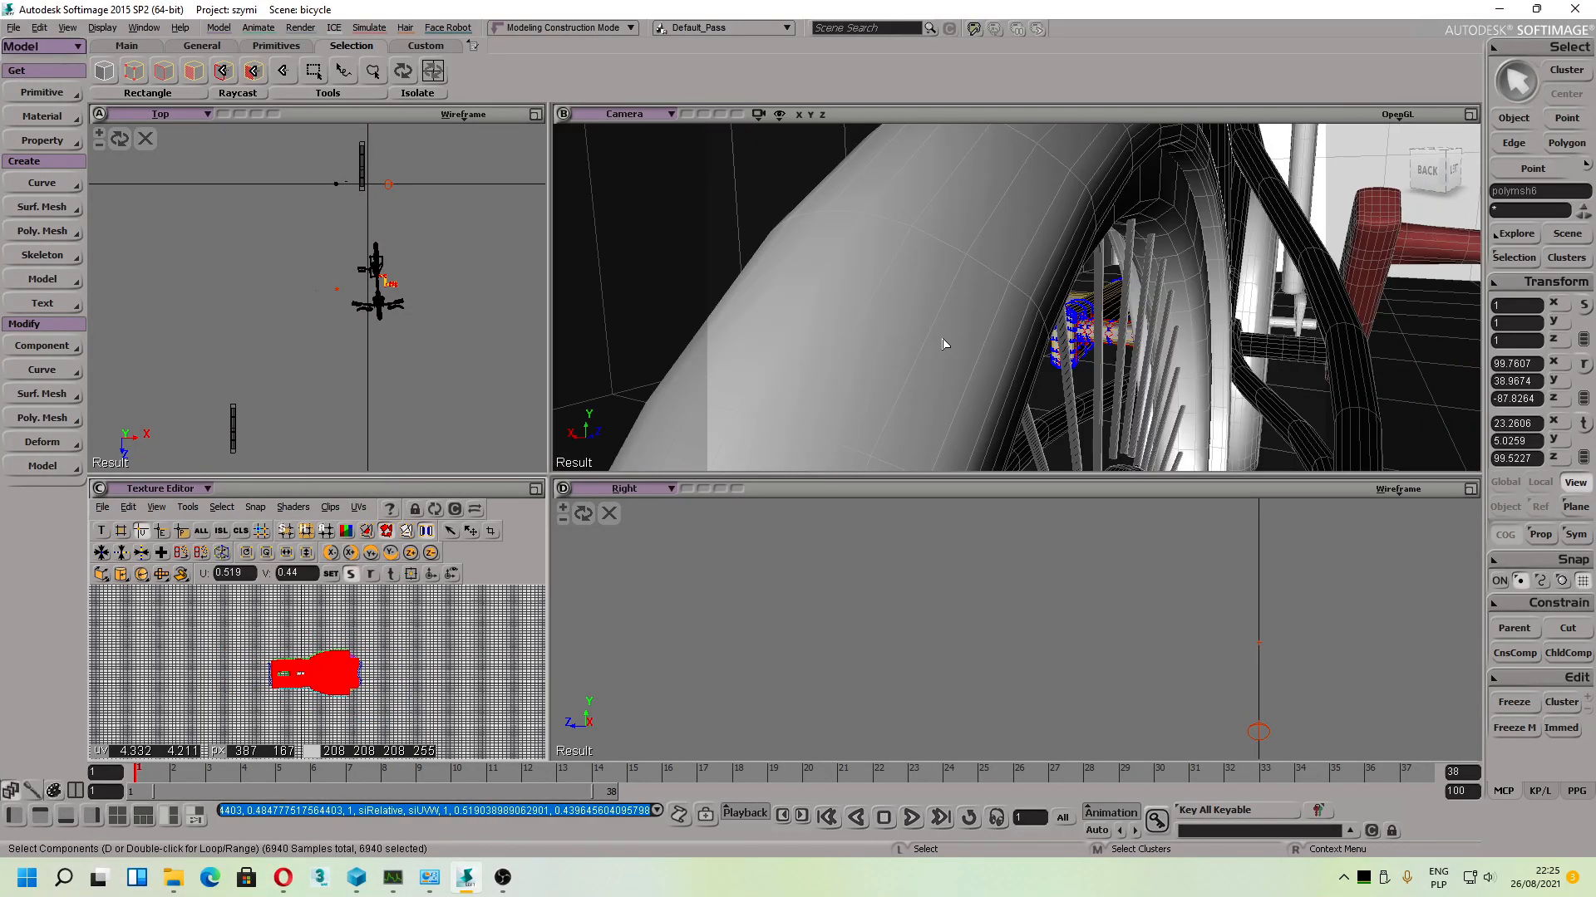
# Step: Examine the dotted metal texture on the pedal and crank from several angles in a maximized camera view
pyautogui.moveTo(944, 343); pyautogui.dragTo(1219, 297)
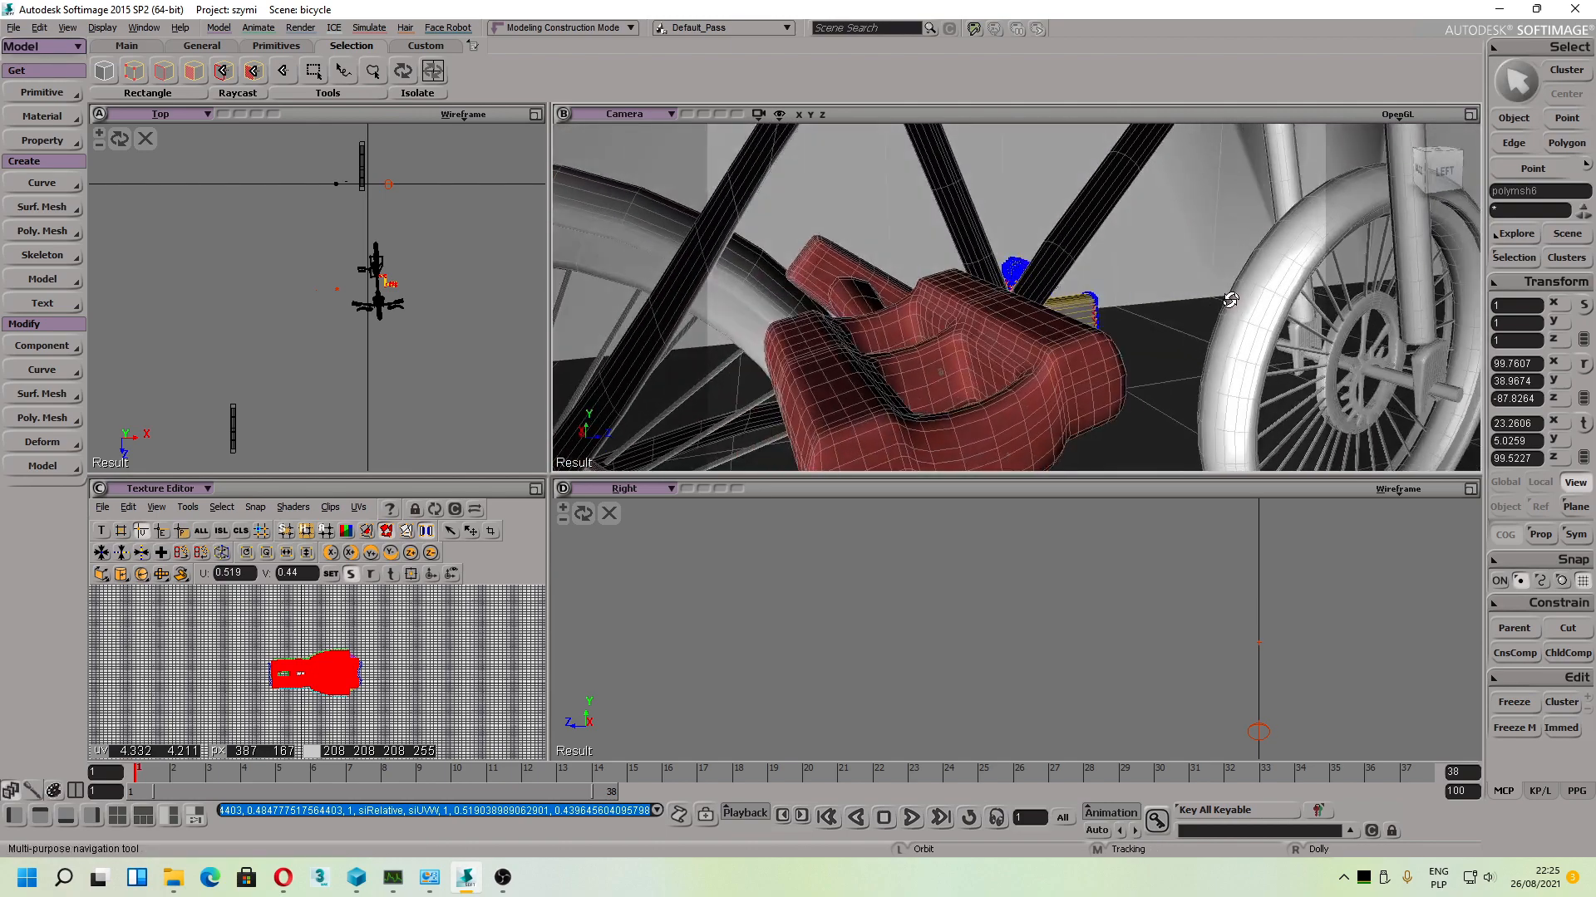
pyautogui.scroll(3, 1164, 390)
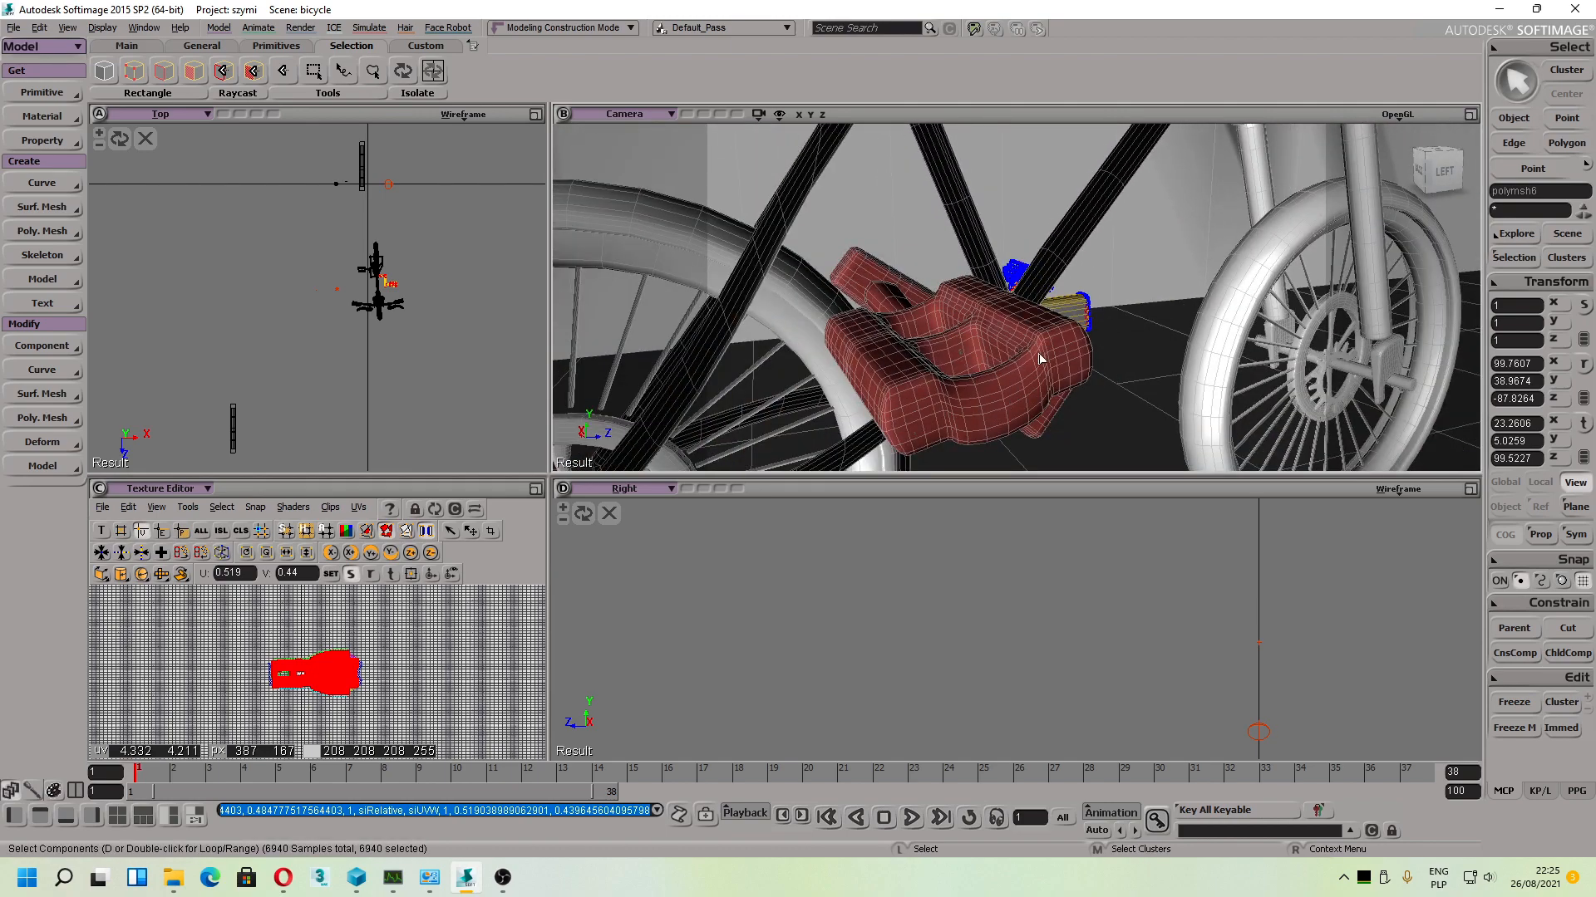
pyautogui.moveTo(1039, 358)
pyautogui.mouseDown()
pyautogui.moveTo(1180, 349)
pyautogui.moveTo(1104, 354)
pyautogui.moveTo(1061, 291)
pyautogui.moveTo(1010, 318)
pyautogui.moveTo(981, 275)
pyautogui.moveTo(1058, 288)
pyautogui.moveTo(1036, 337)
pyautogui.mouseUp()
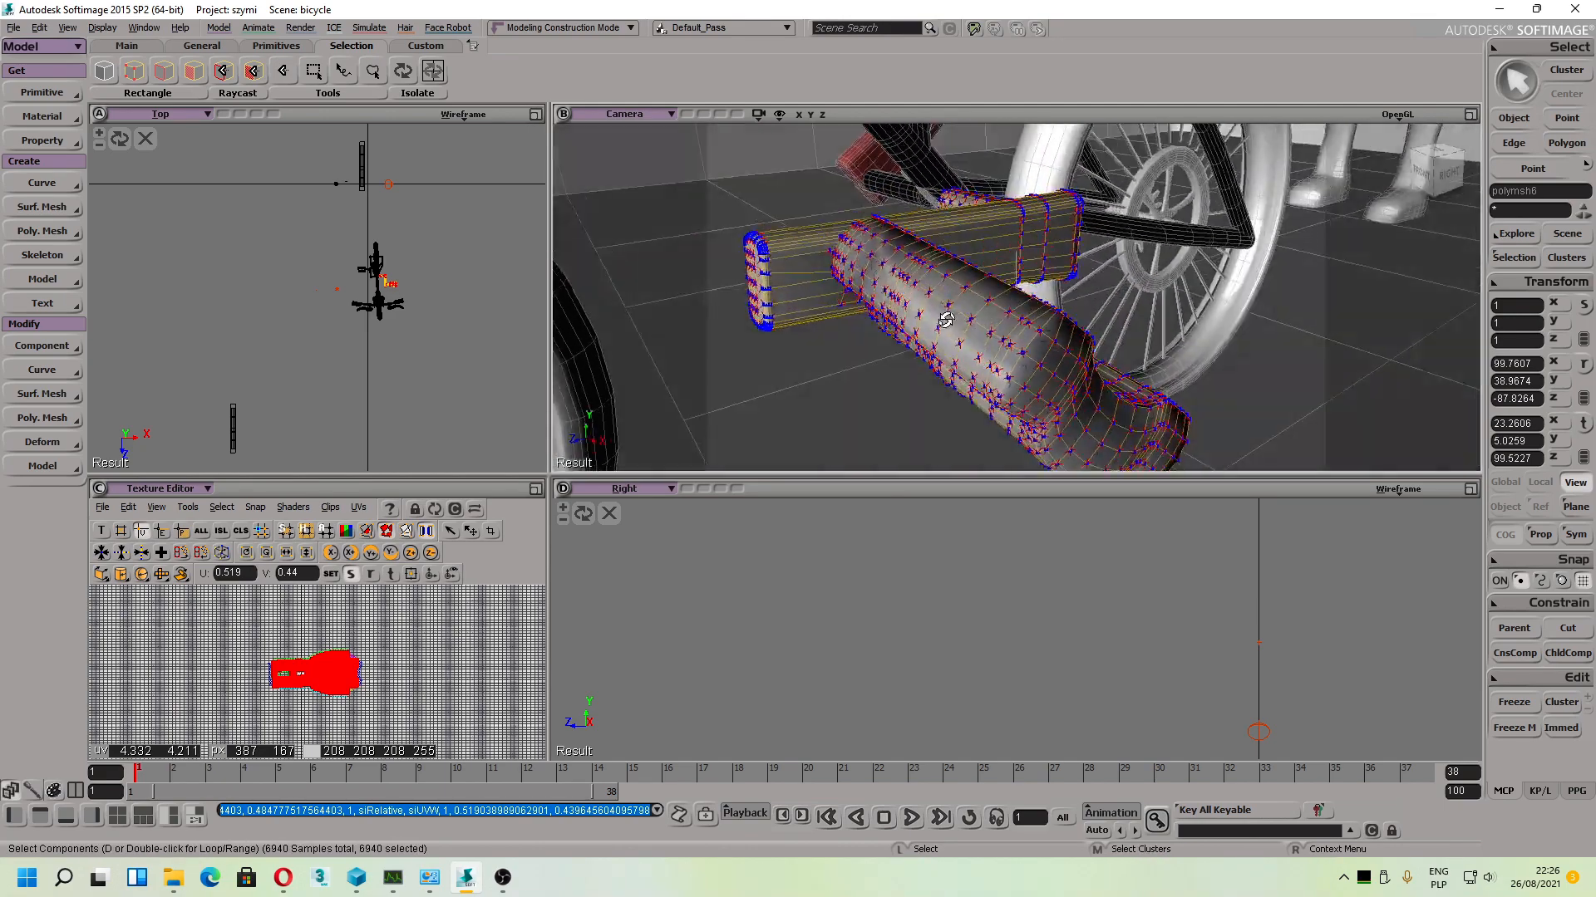
pyautogui.moveTo(946, 320); pyautogui.dragTo(972, 274)
pyautogui.scroll(3, 1004, 285)
pyautogui.click(1470, 114)
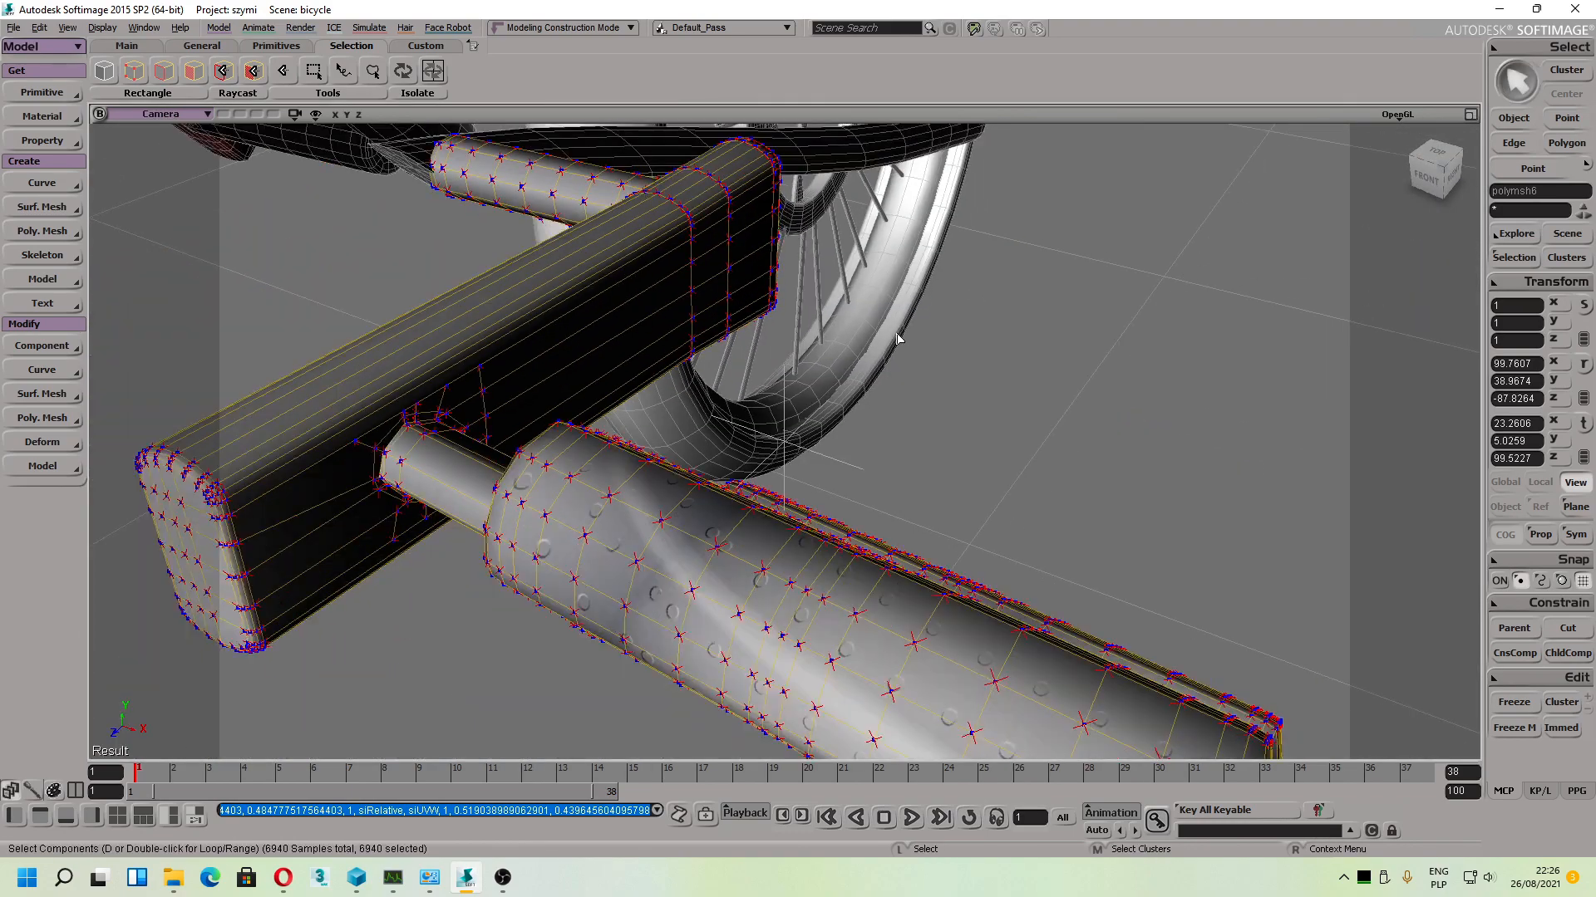
pyautogui.moveTo(998, 416); pyautogui.dragTo(810, 536)
pyautogui.scroll(-3, 766, 551)
# Step: Replace the UV point selection with a single sample point on the pedal mesh and open the Material Manager
pyautogui.click(316, 436)
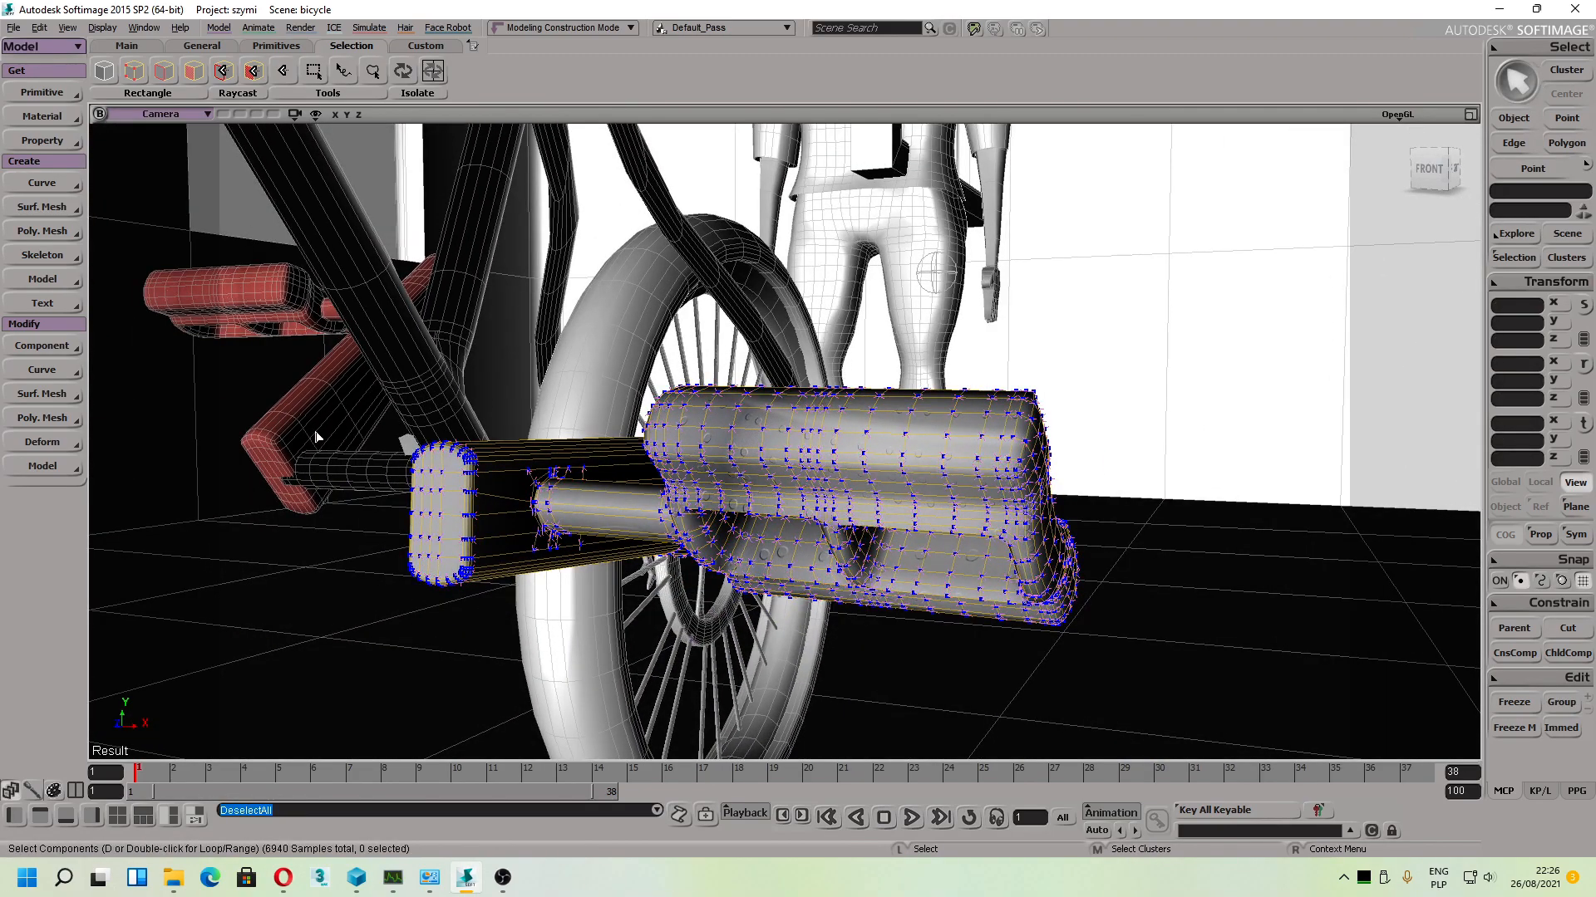
pyautogui.click(785, 468)
pyautogui.press('s')
pyautogui.moveTo(842, 420); pyautogui.dragTo(706, 428)
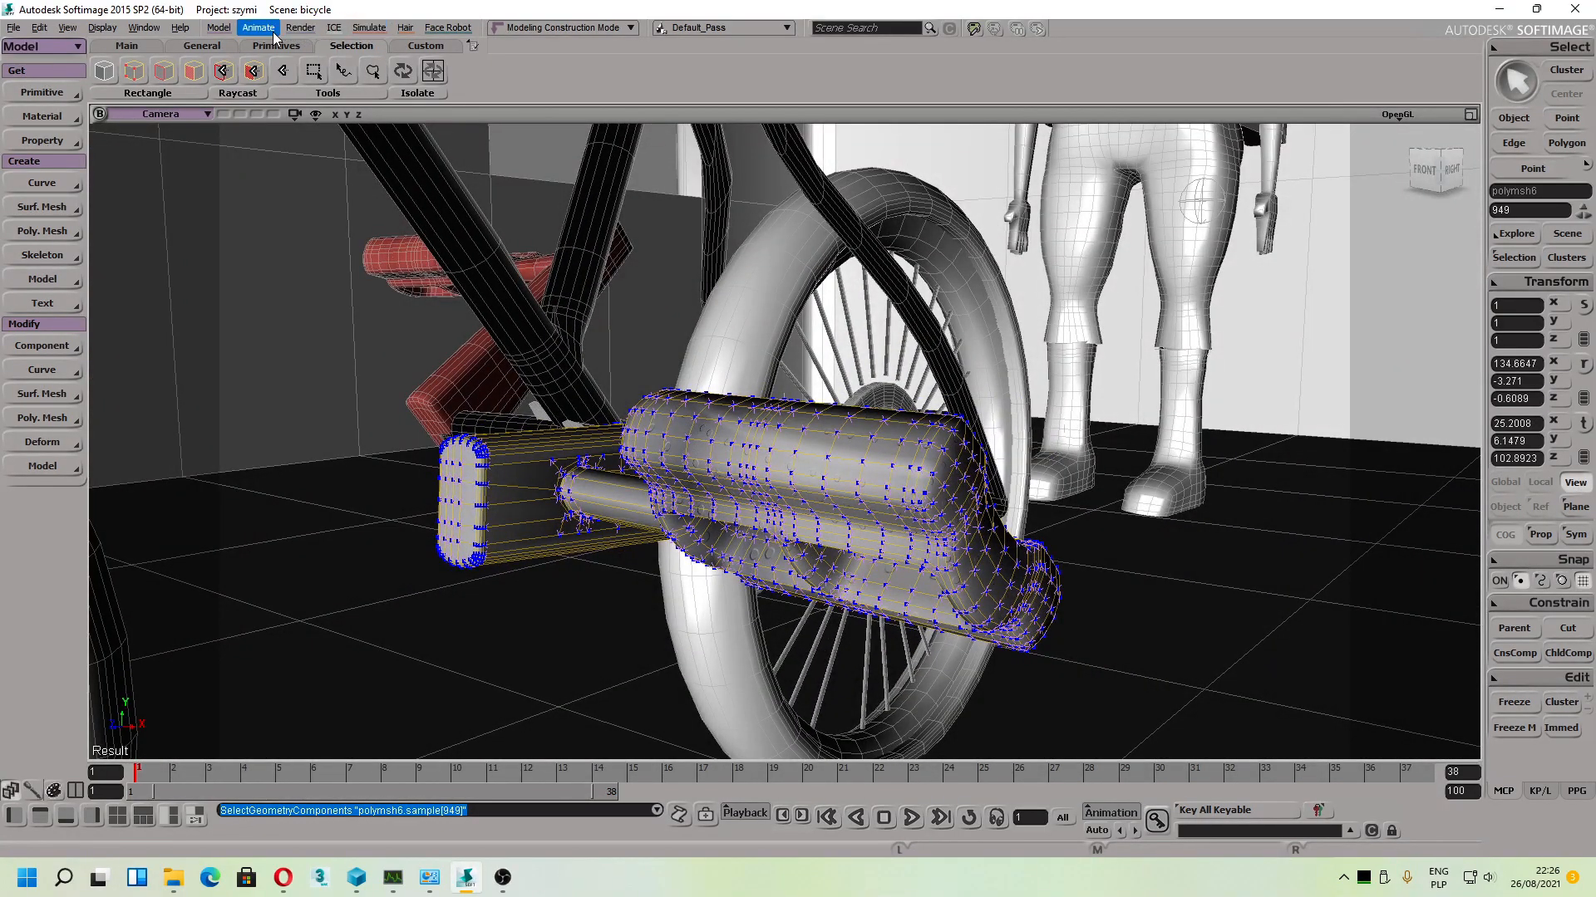
pyautogui.click(300, 27)
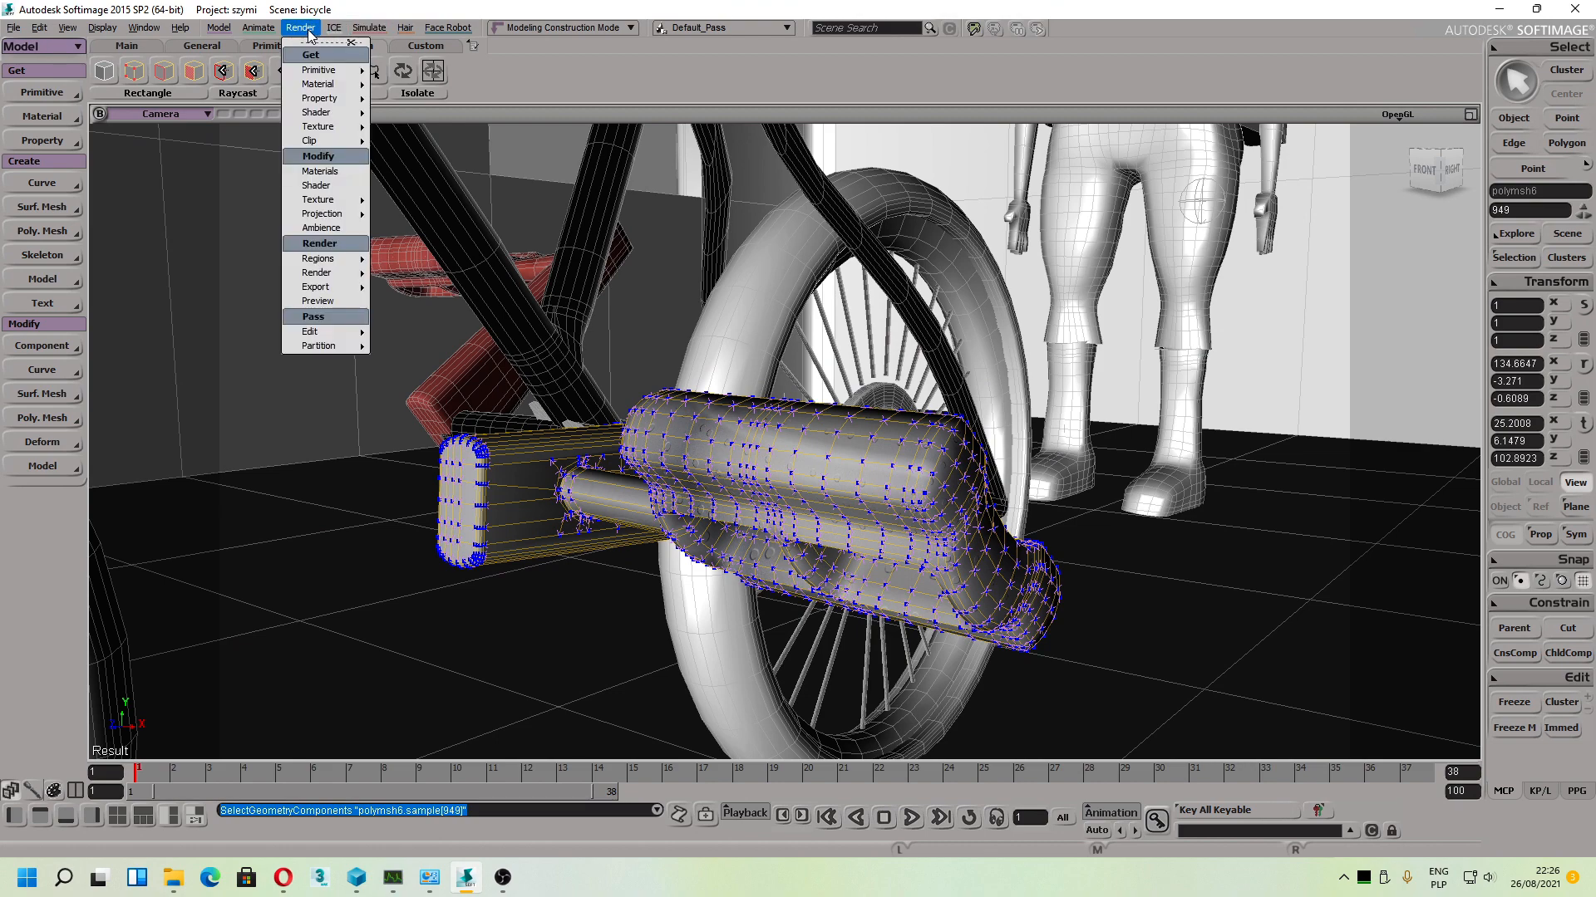
pyautogui.click(329, 169)
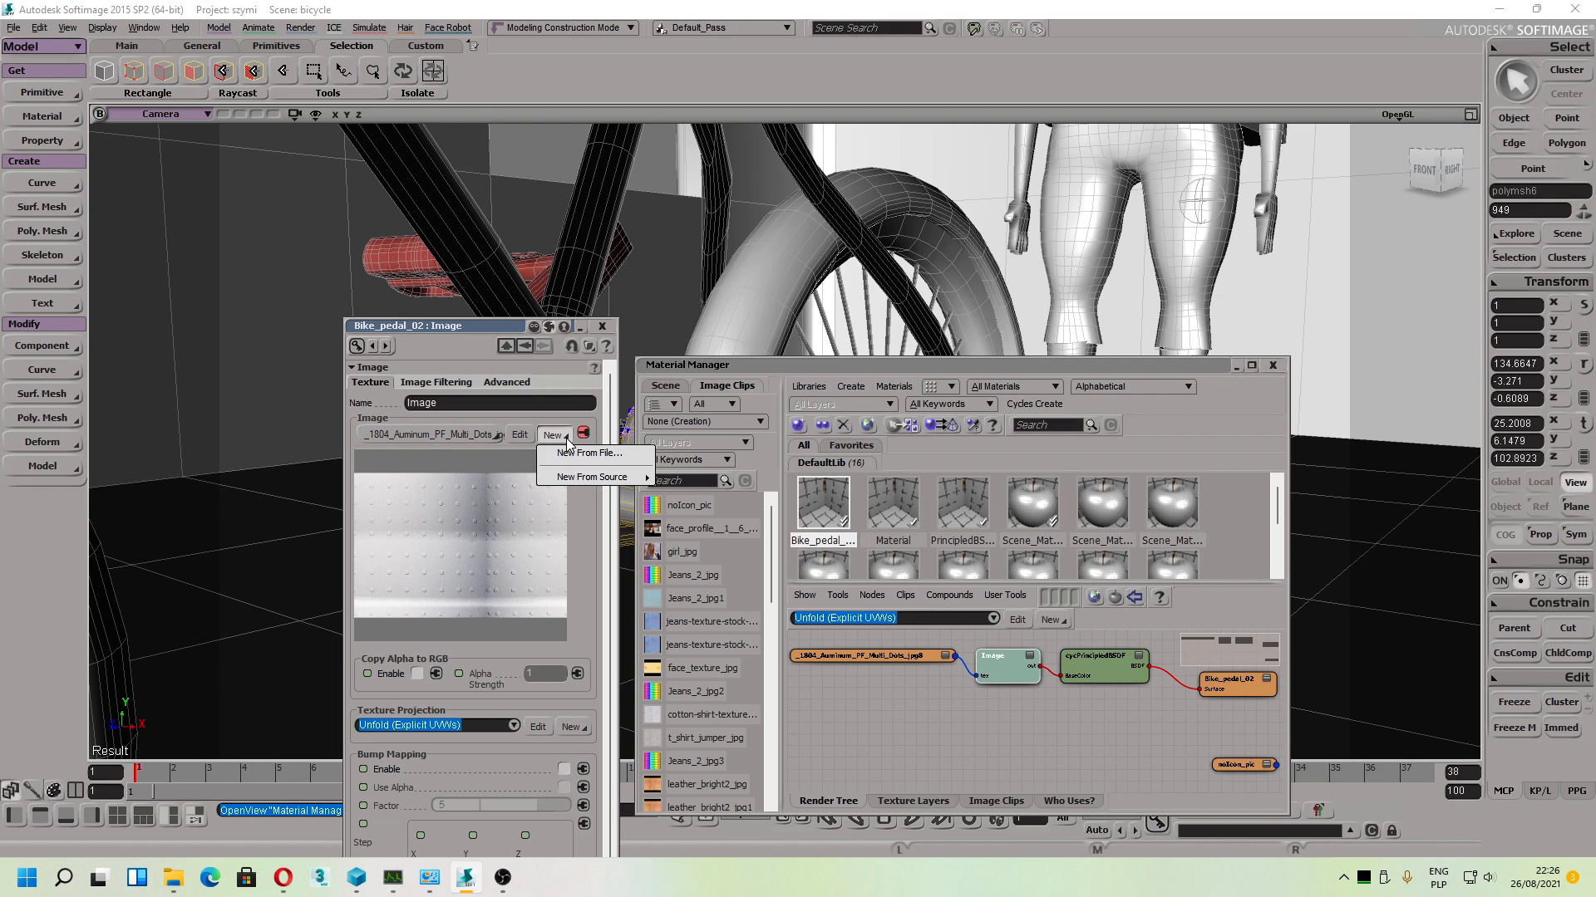
# Step: Examine the image clip and texture projection settings of the Bike_pedal_02 material's Image node
pyautogui.click(482, 450)
pyautogui.click(602, 326)
pyautogui.click(1005, 674)
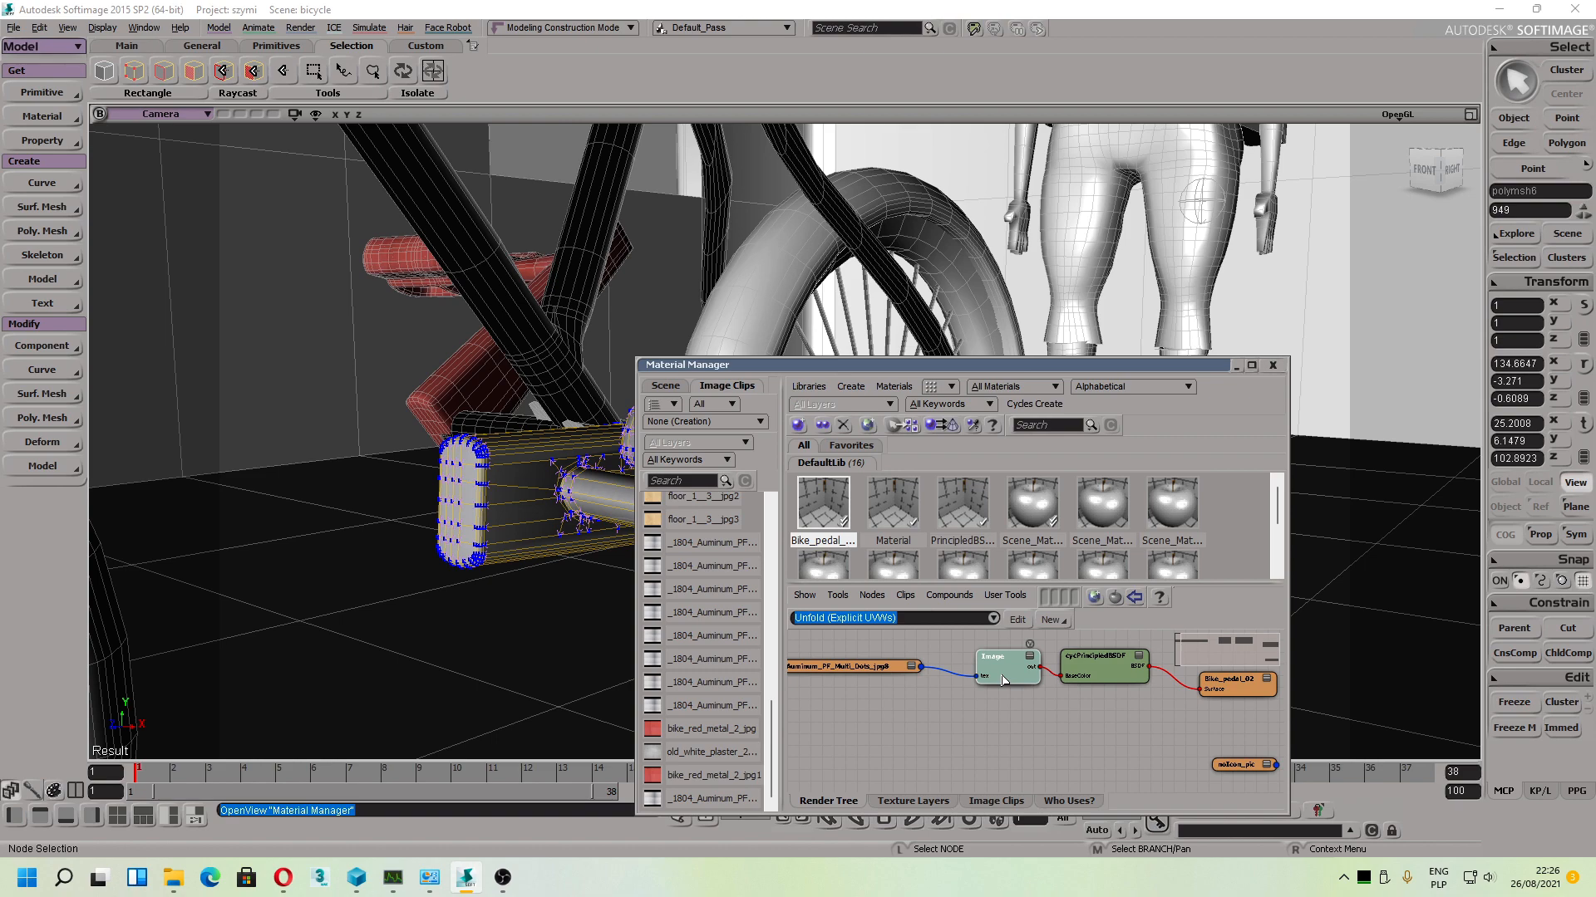
pyautogui.doubleClick(997, 681)
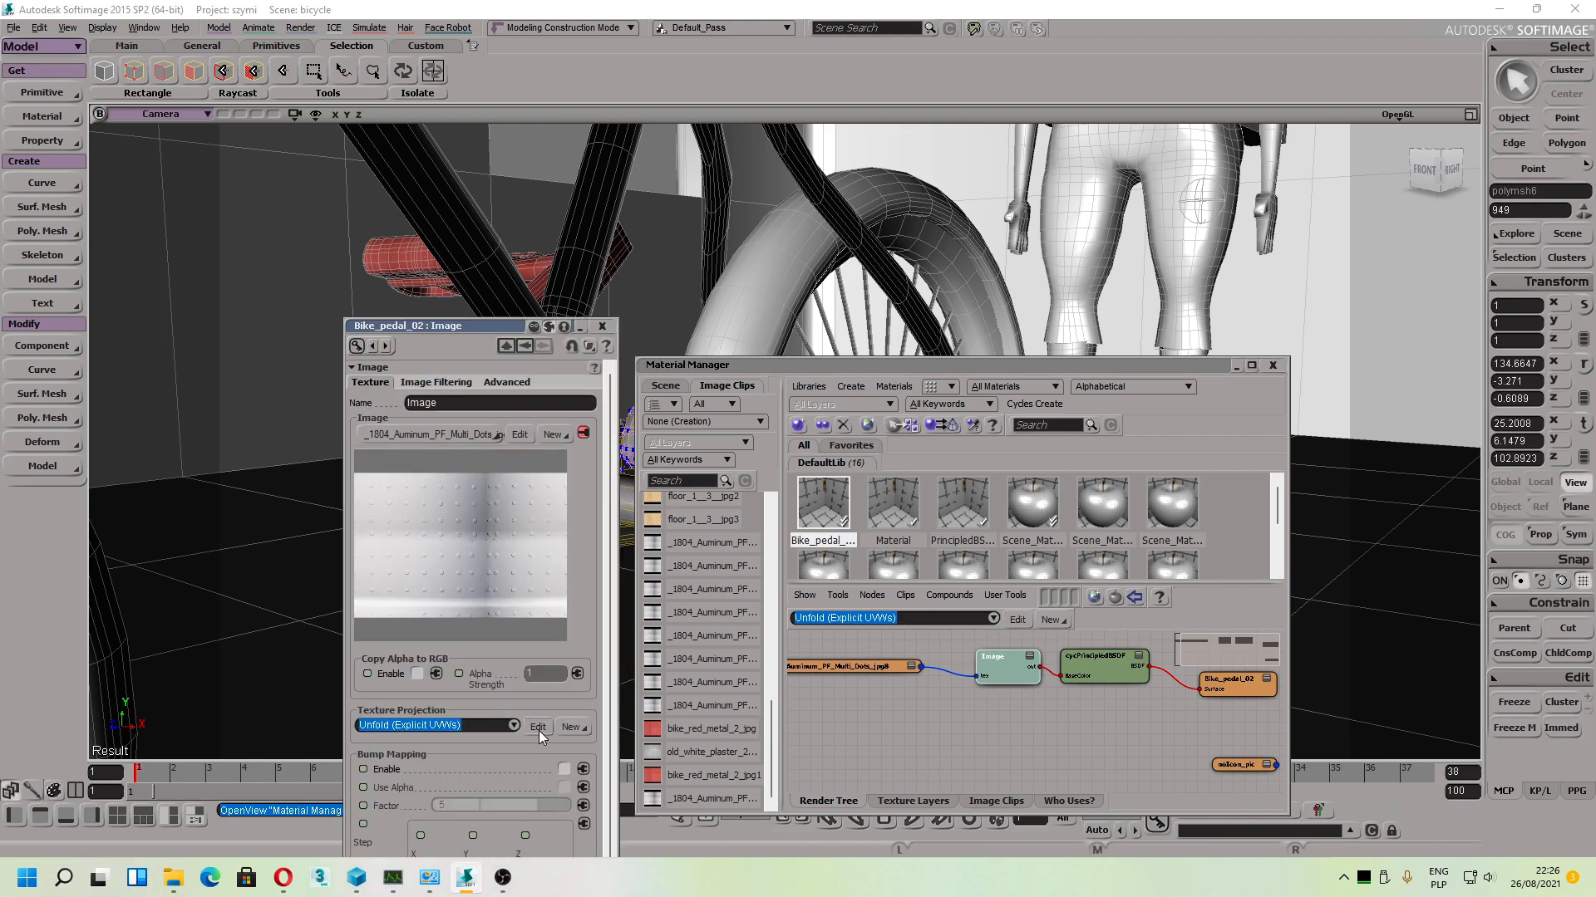
pyautogui.click(603, 327)
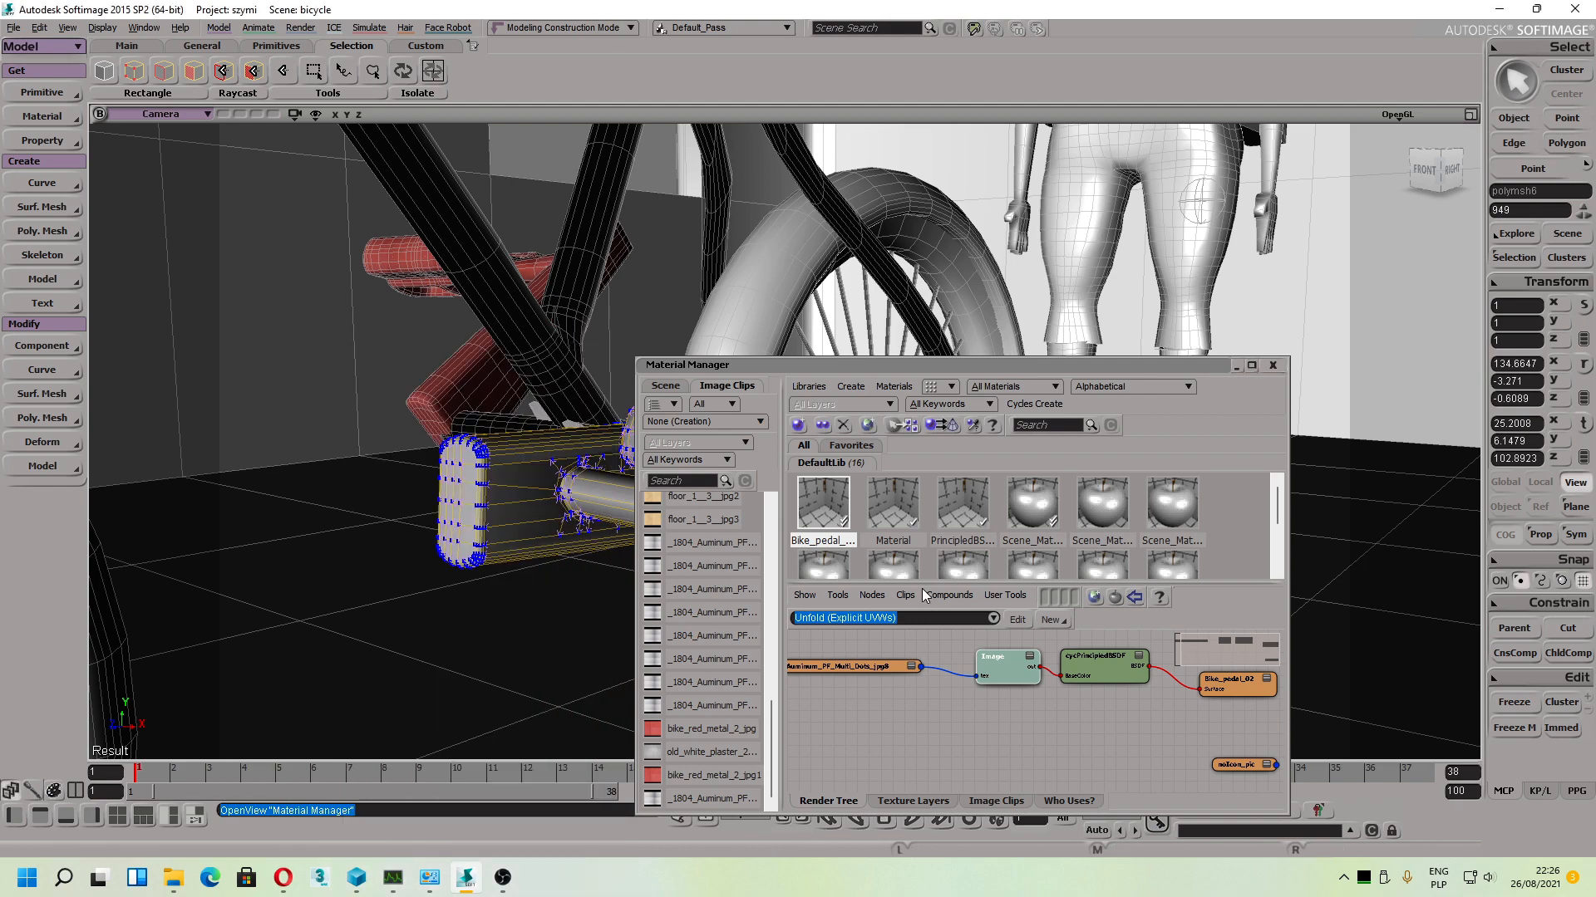
# Step: Delete the Image node and all remaining nodes from the Bike_pedal_02 material's render tree
pyautogui.press('Delete')
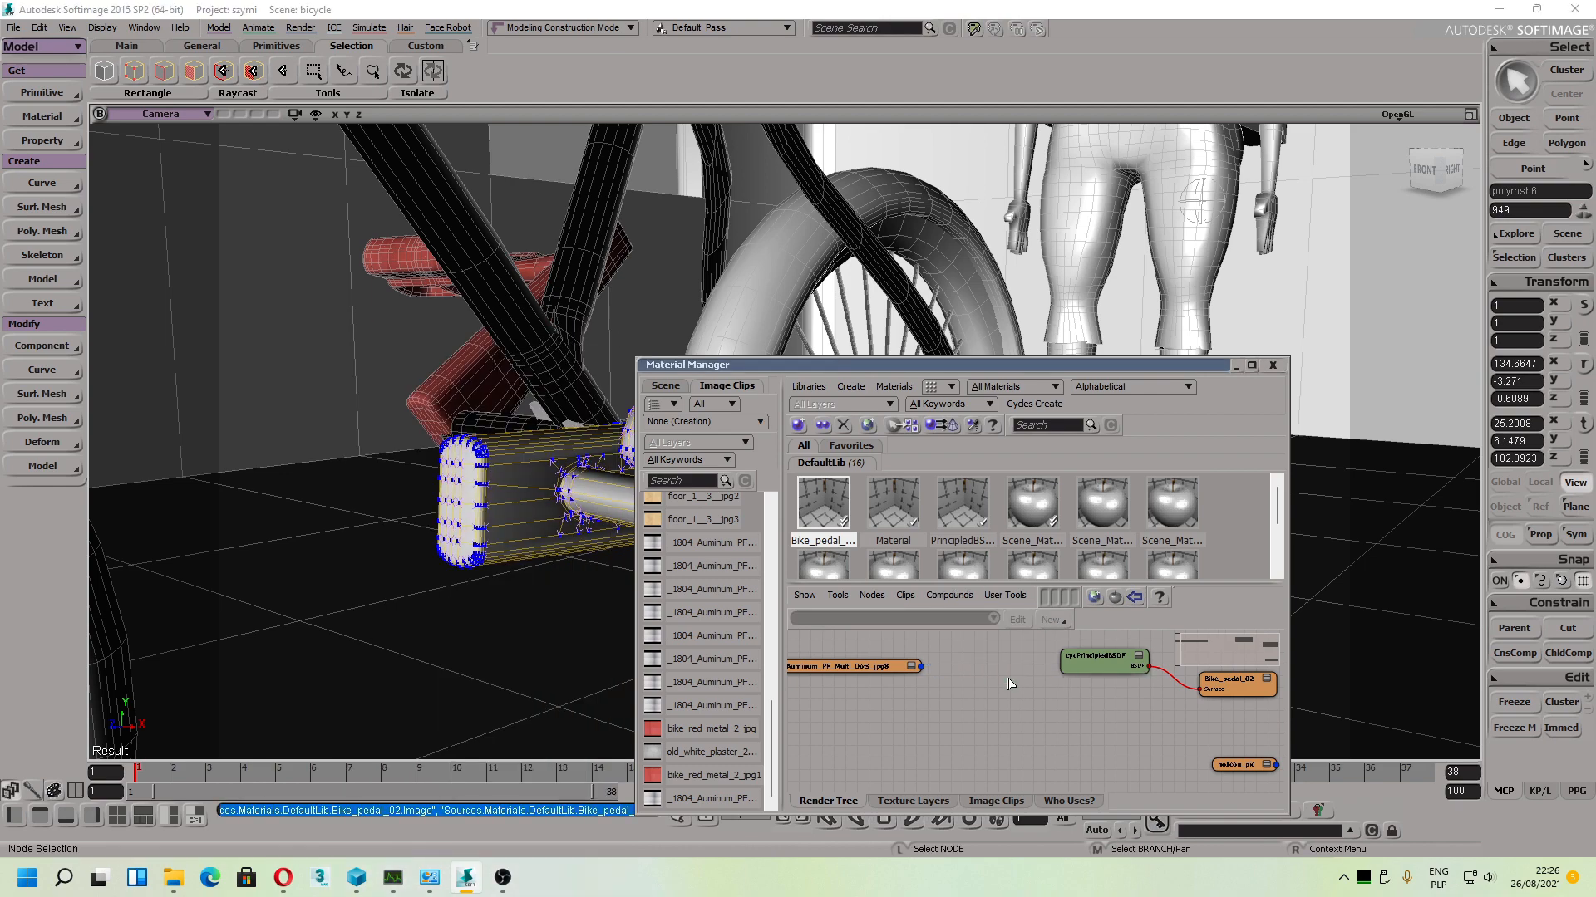
pyautogui.click(882, 598)
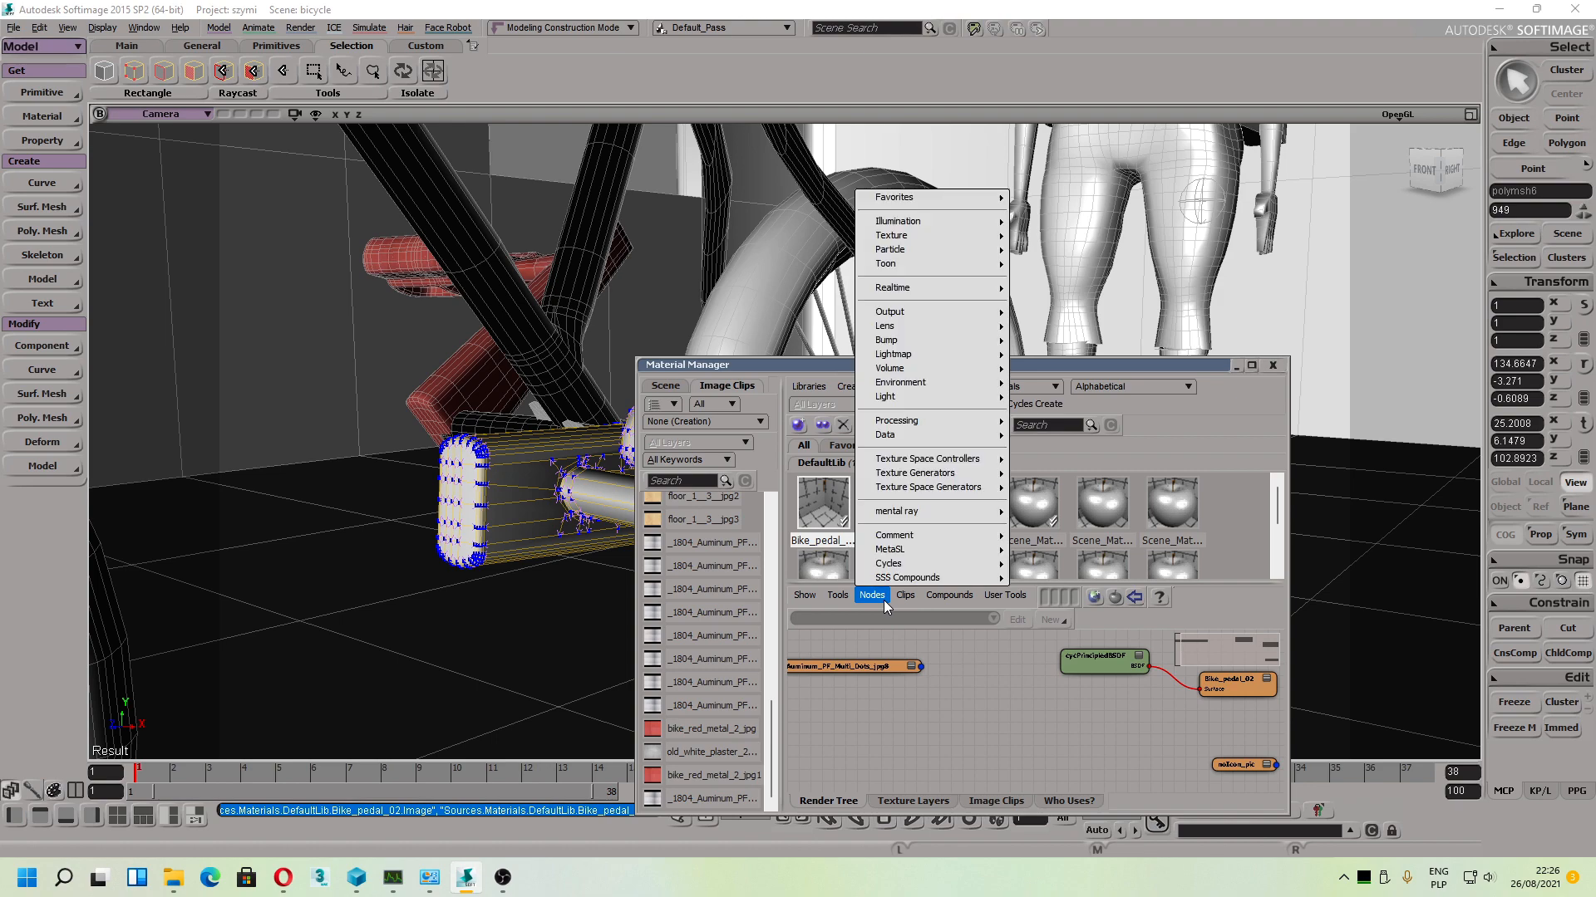
pyautogui.click(910, 689)
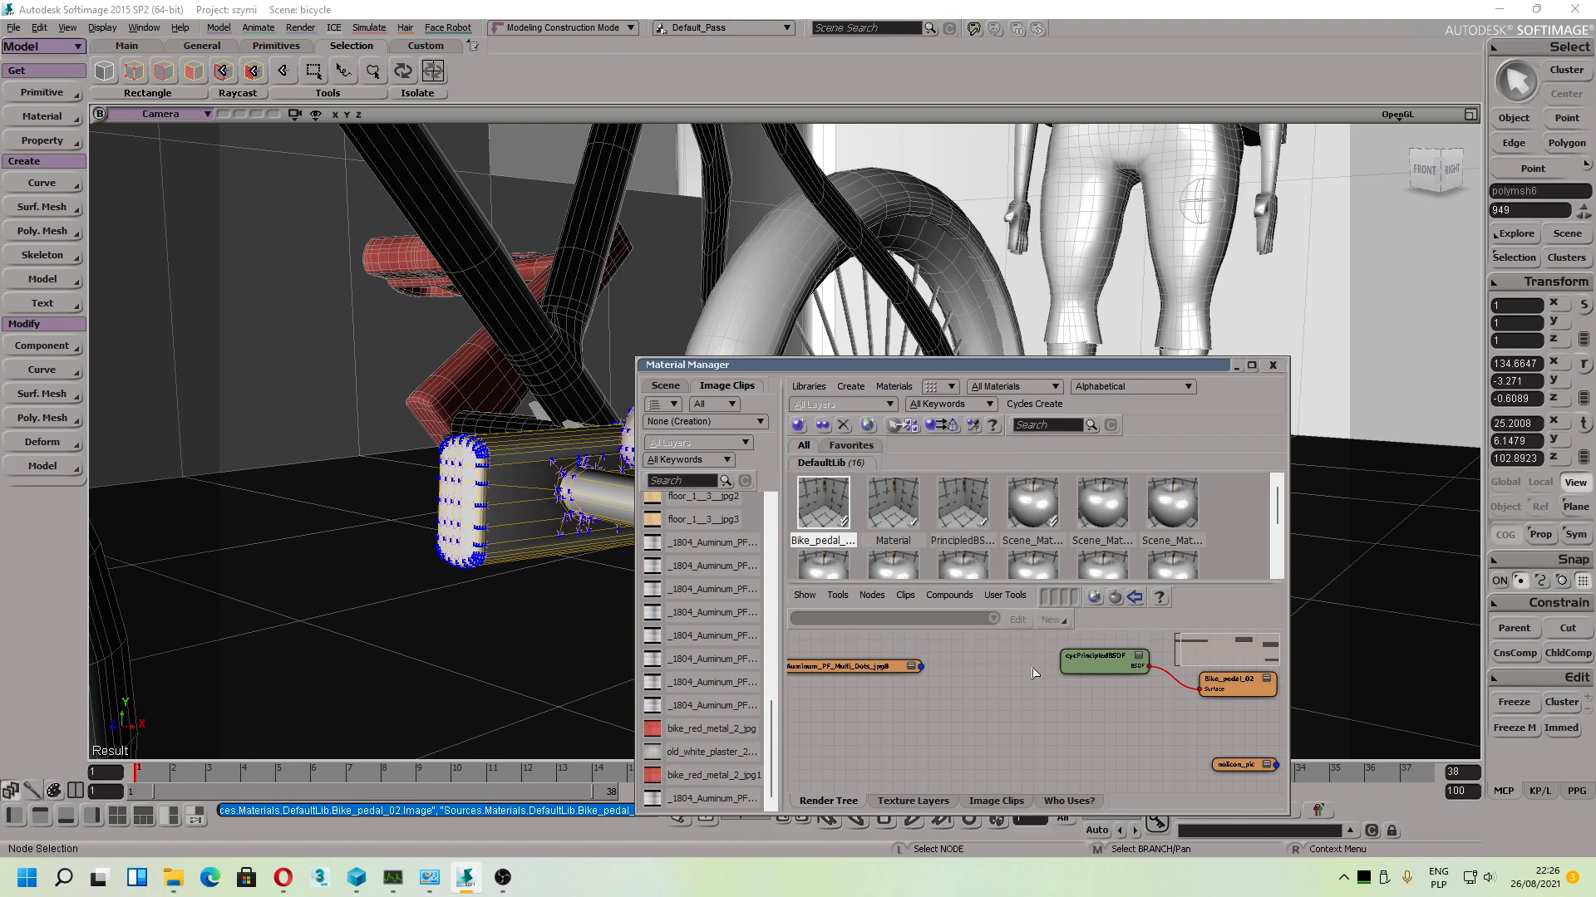
pyautogui.moveTo(835, 645); pyautogui.dragTo(1259, 796)
pyautogui.press('Delete')
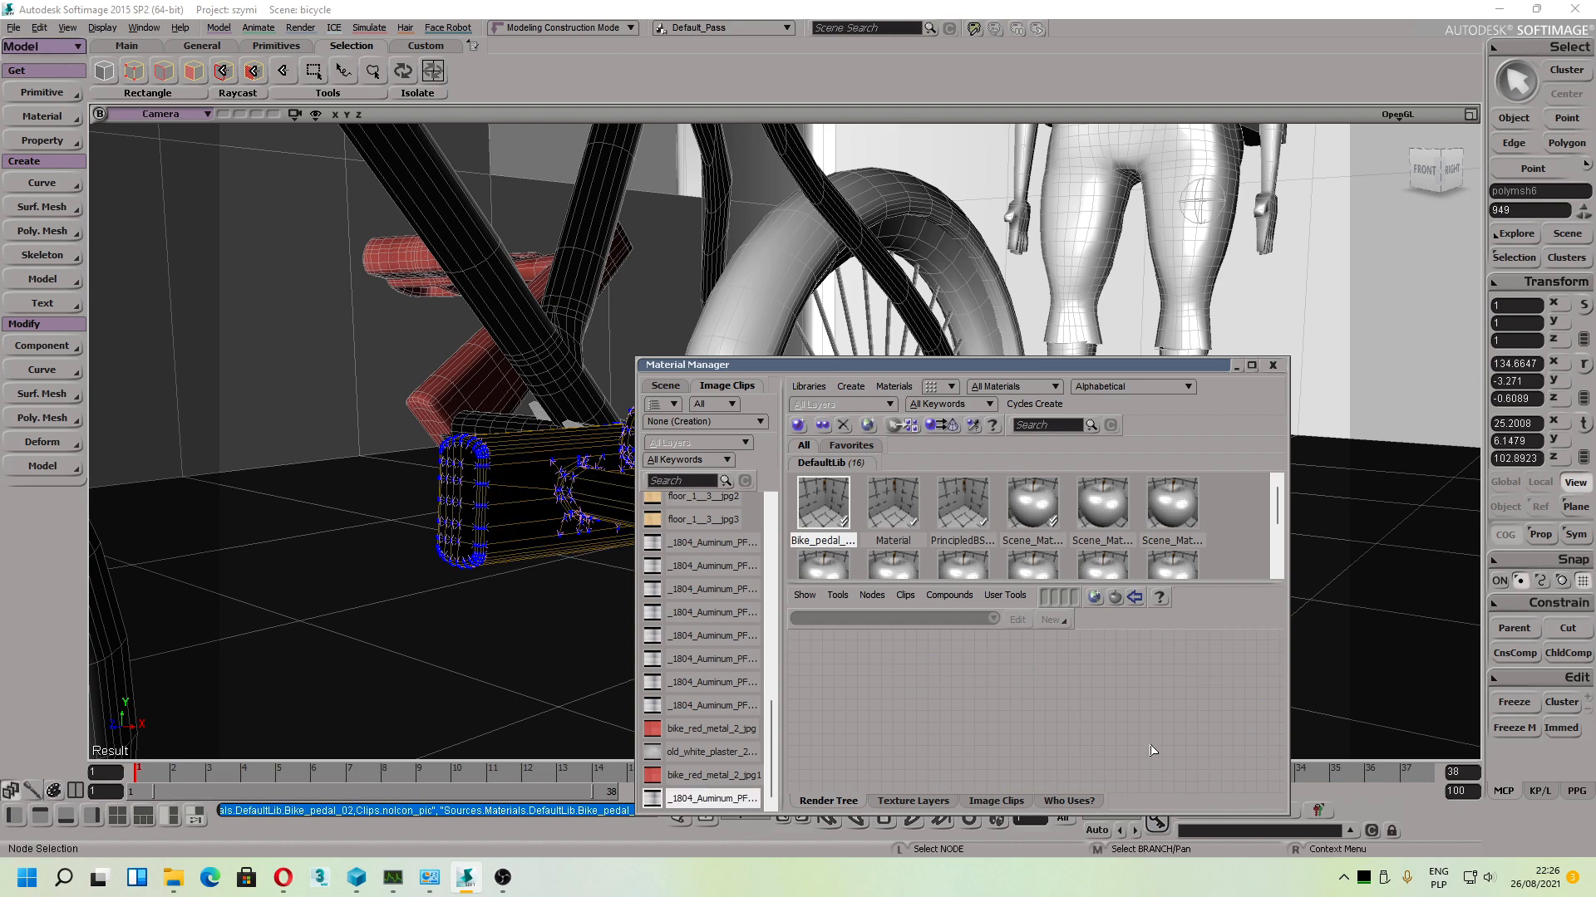
pyautogui.click(1034, 403)
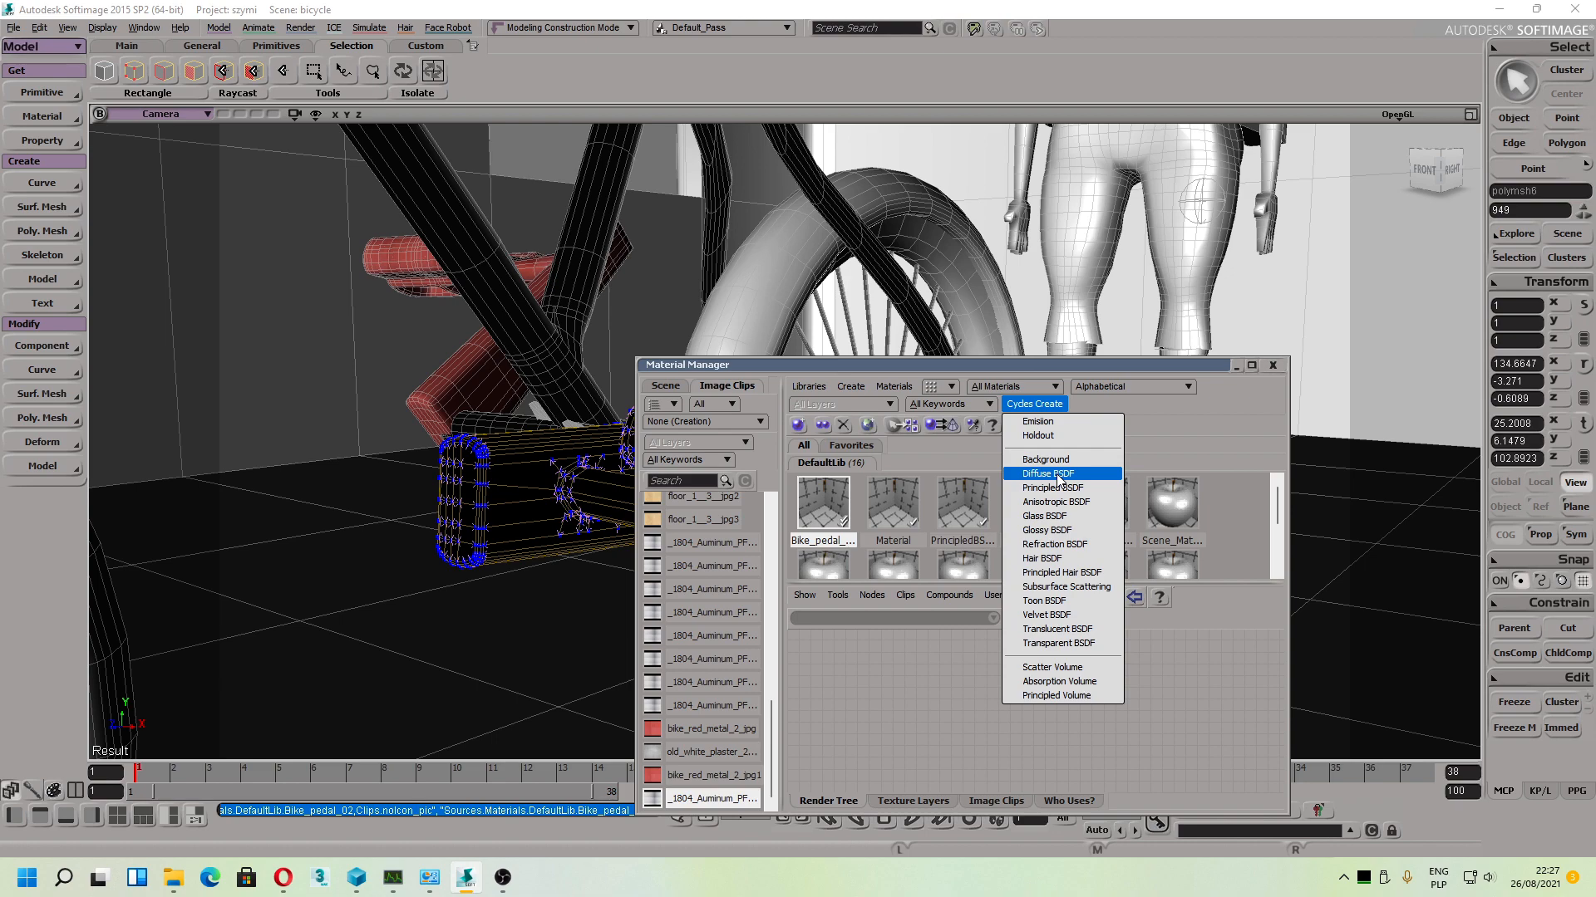
pyautogui.click(1069, 573)
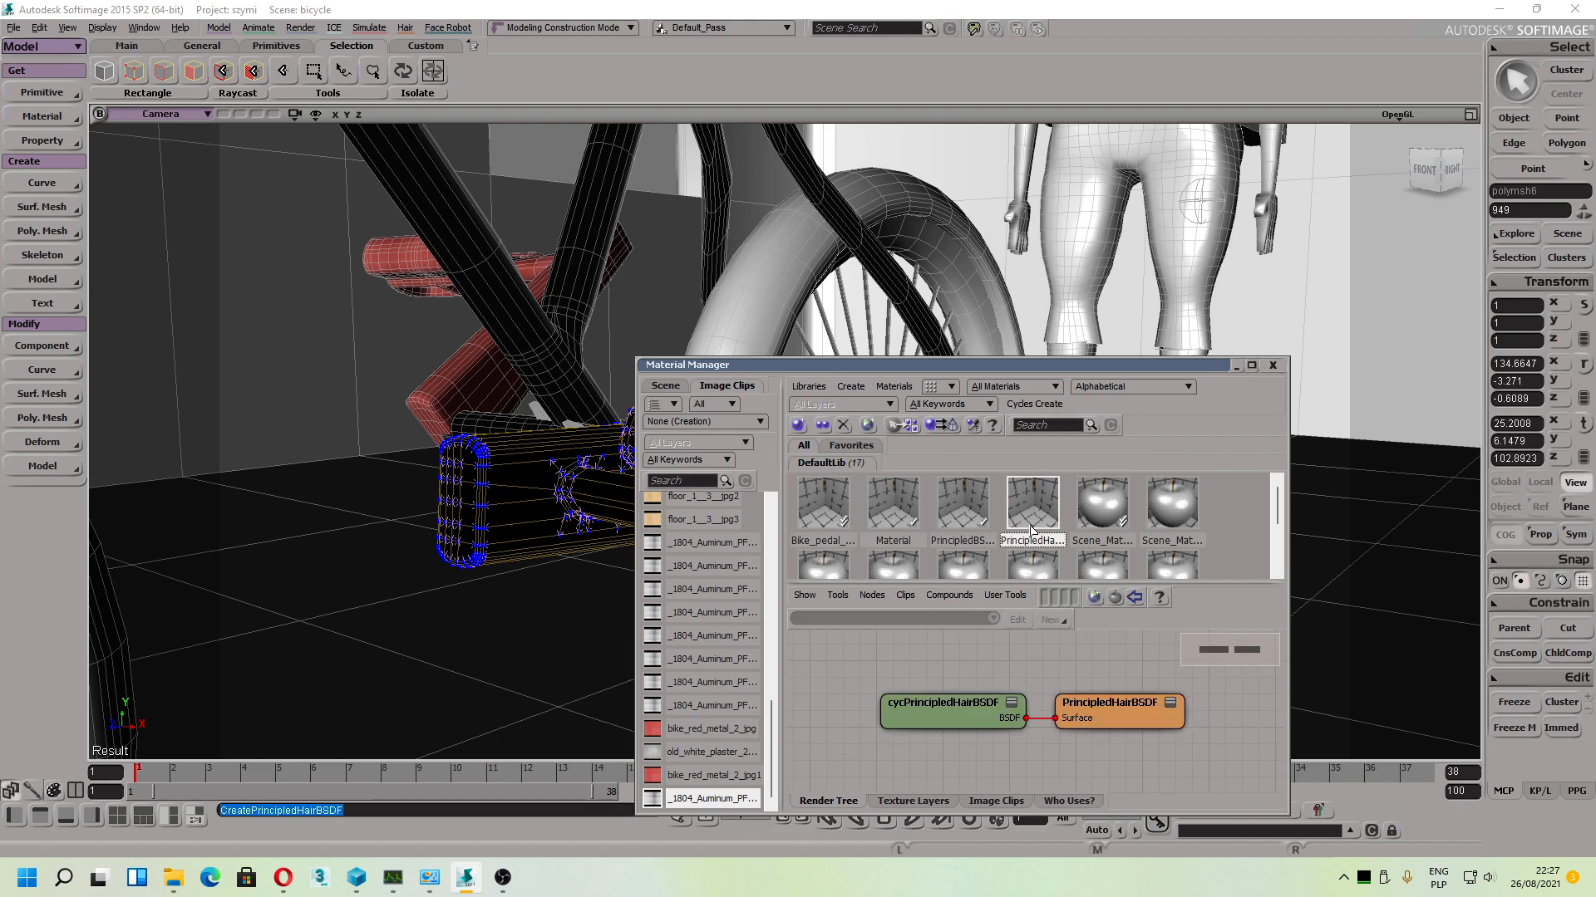
pyautogui.press('Delete')
# Step: Create a Cycles Principled BSDF material and rename it bike_pedal_02
pyautogui.click(1033, 403)
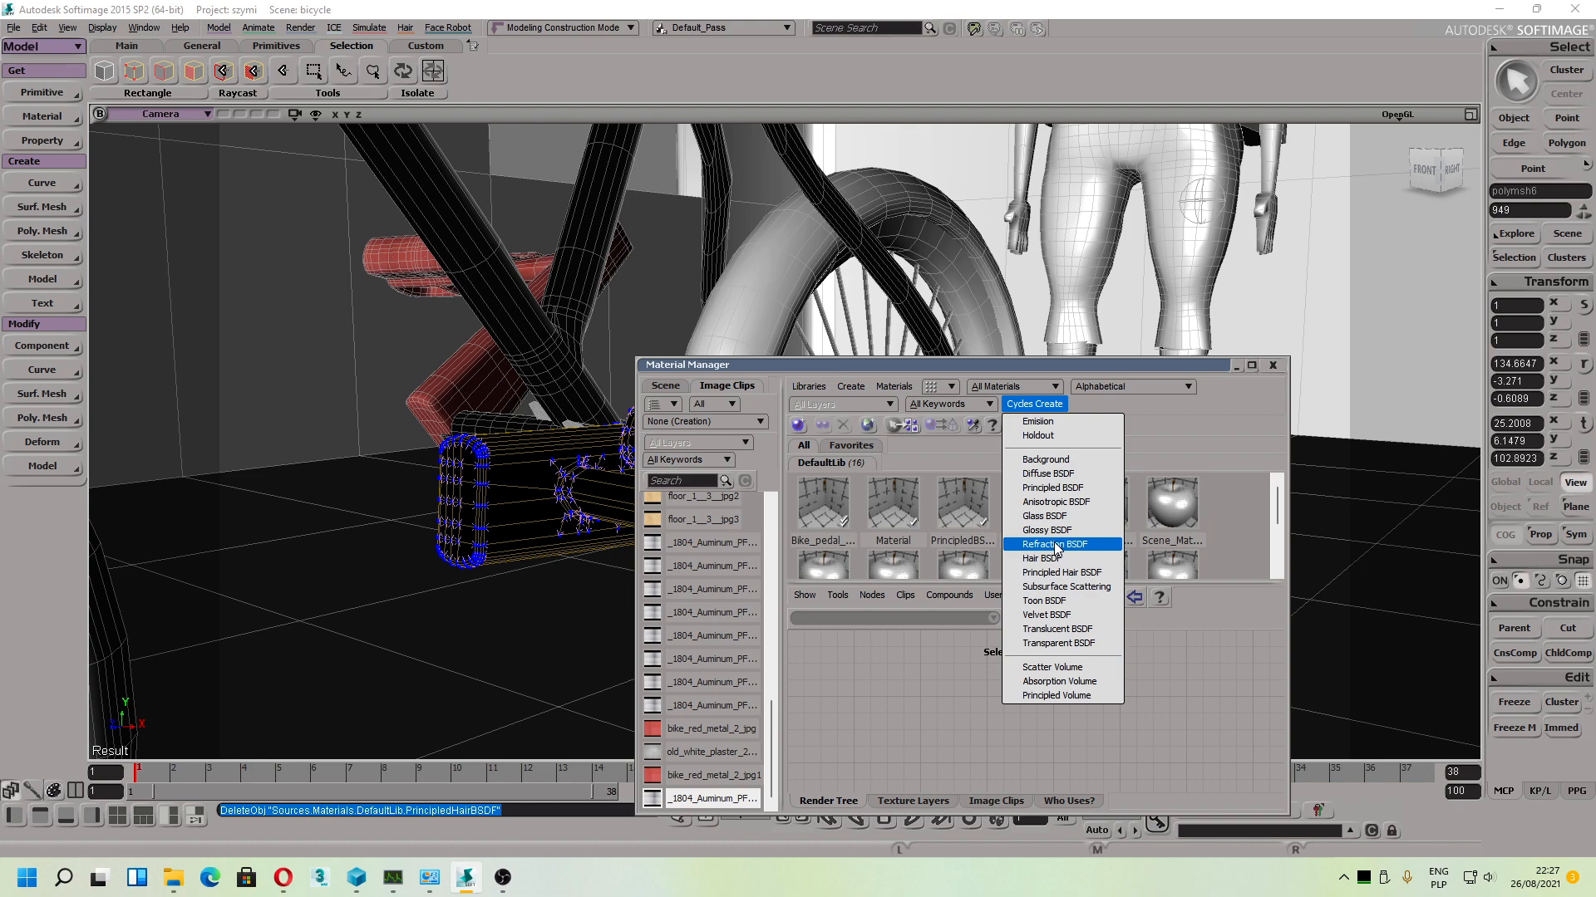
pyautogui.click(1062, 489)
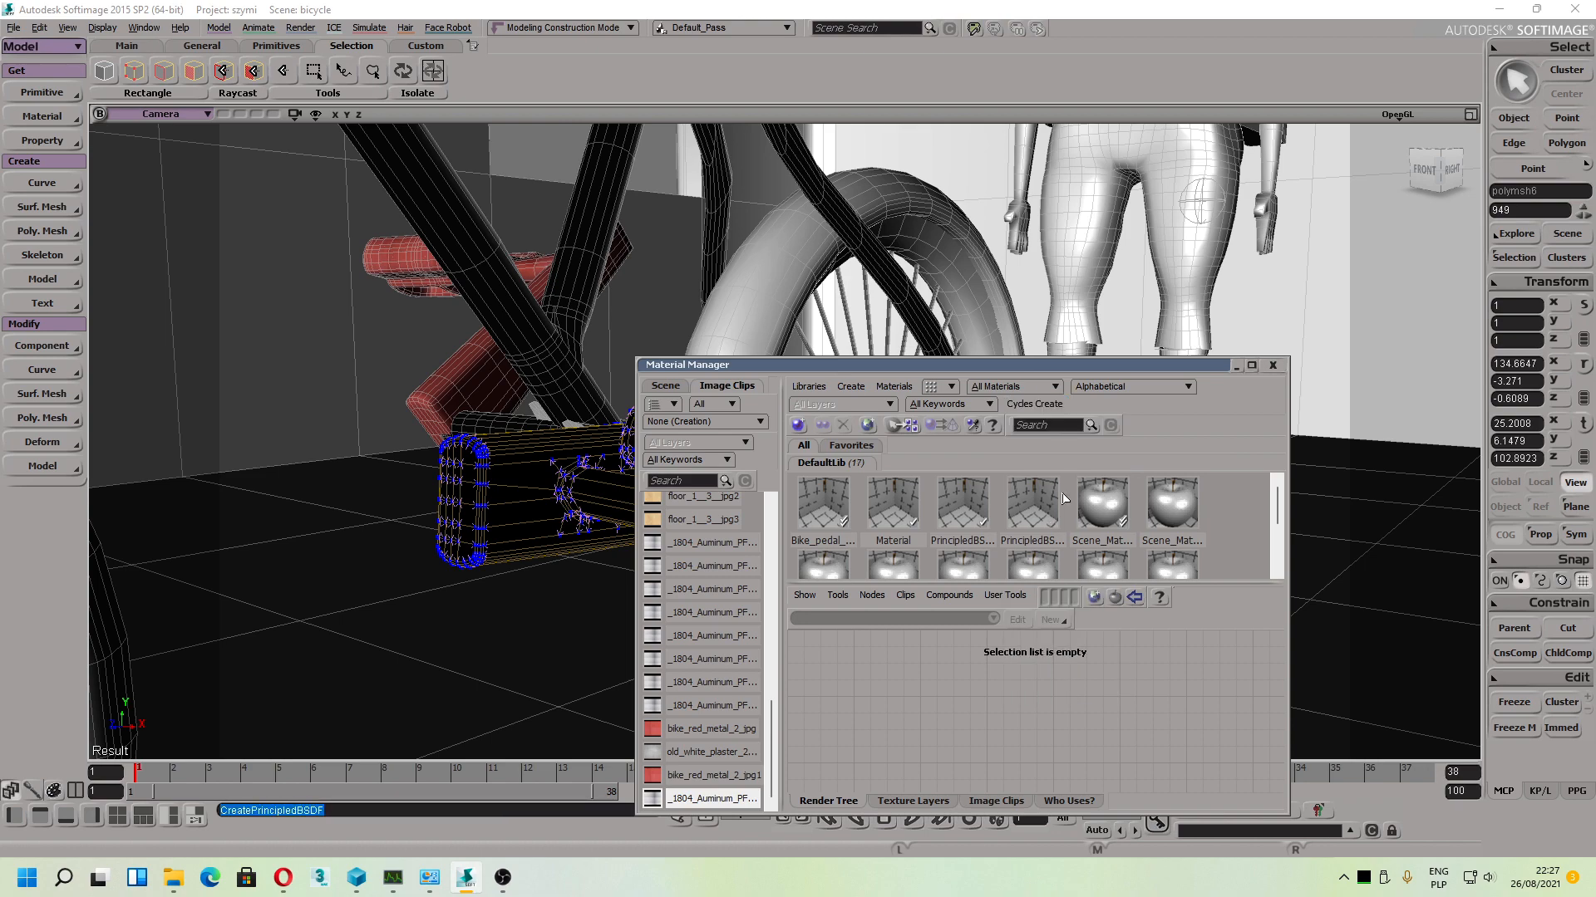
pyautogui.click(1029, 546)
pyautogui.click(1033, 541)
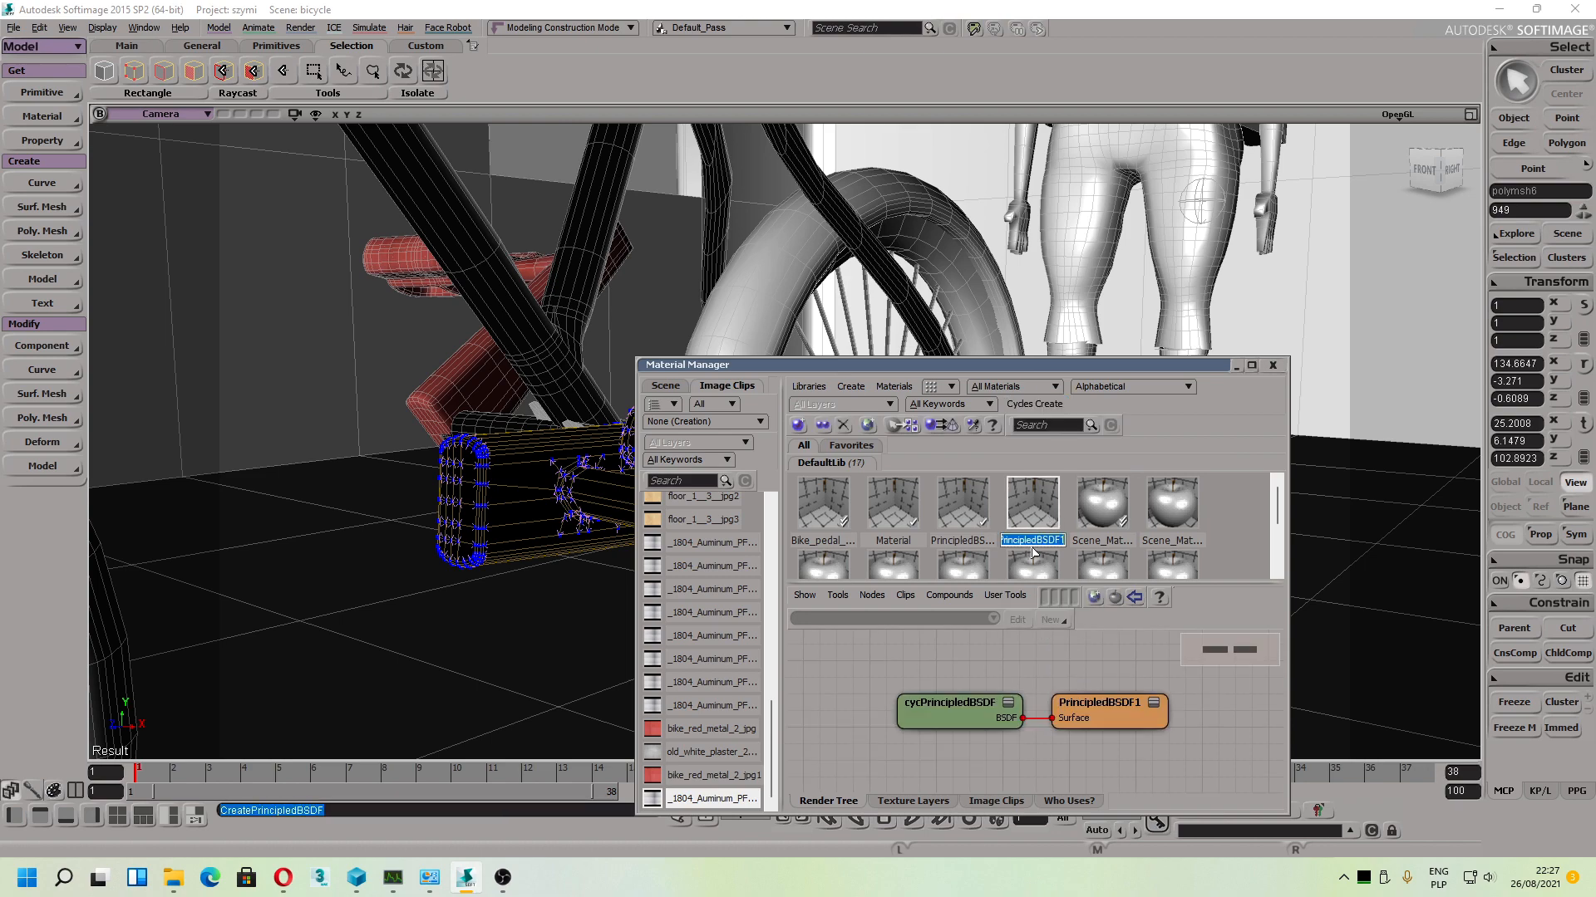
pyautogui.press('BackSpace')
pyautogui.write('Bike')
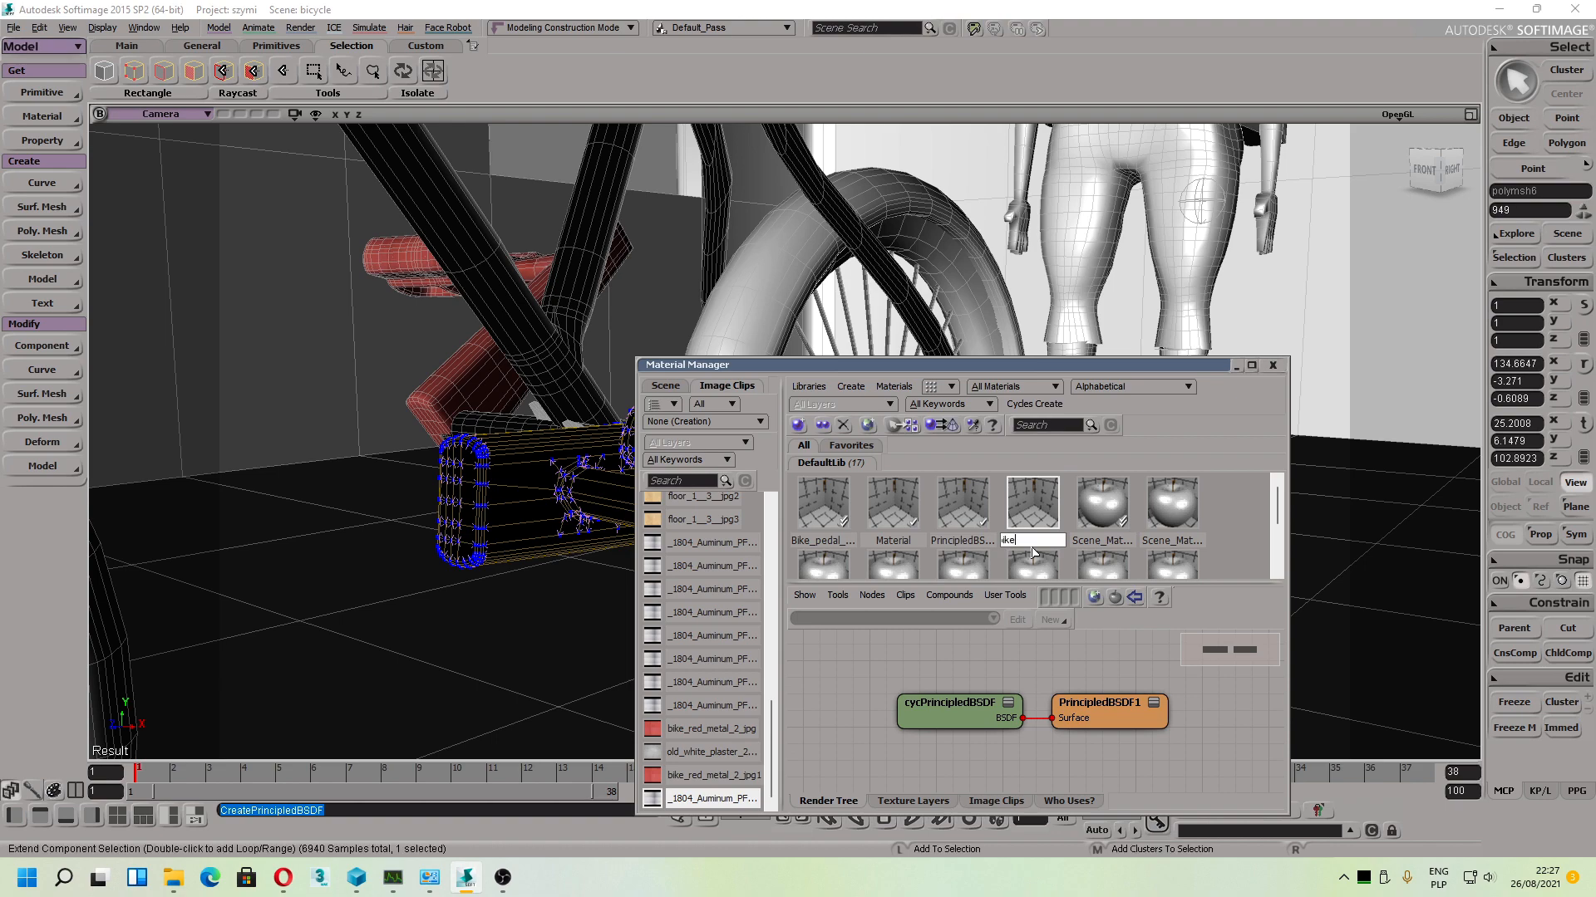
pyautogui.write('_pedal_02')
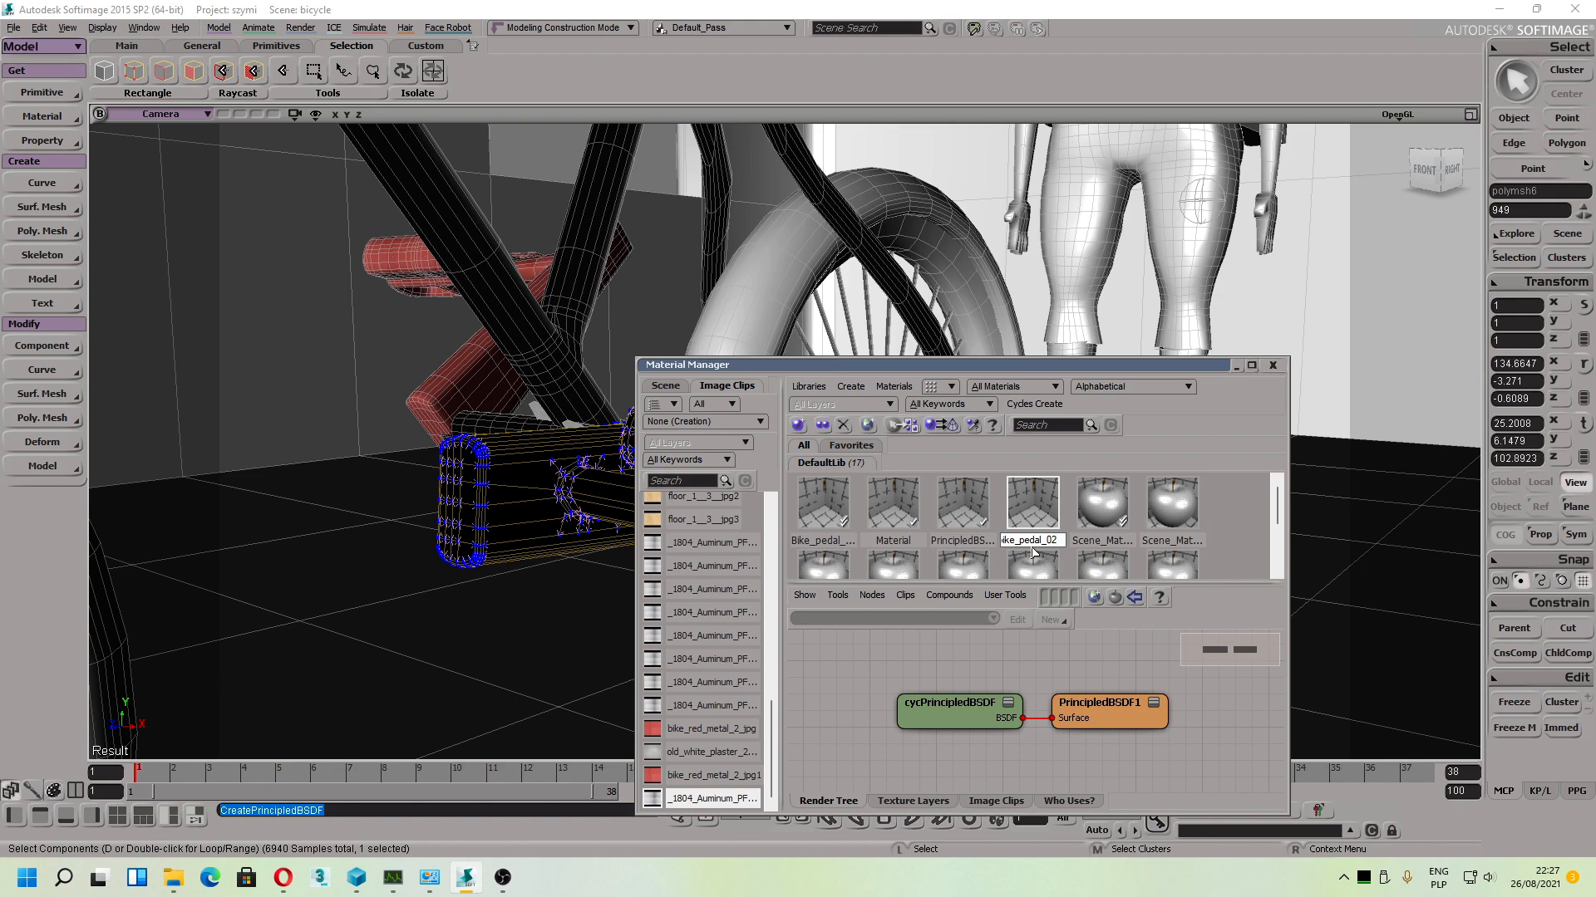
pyautogui.press('Return')
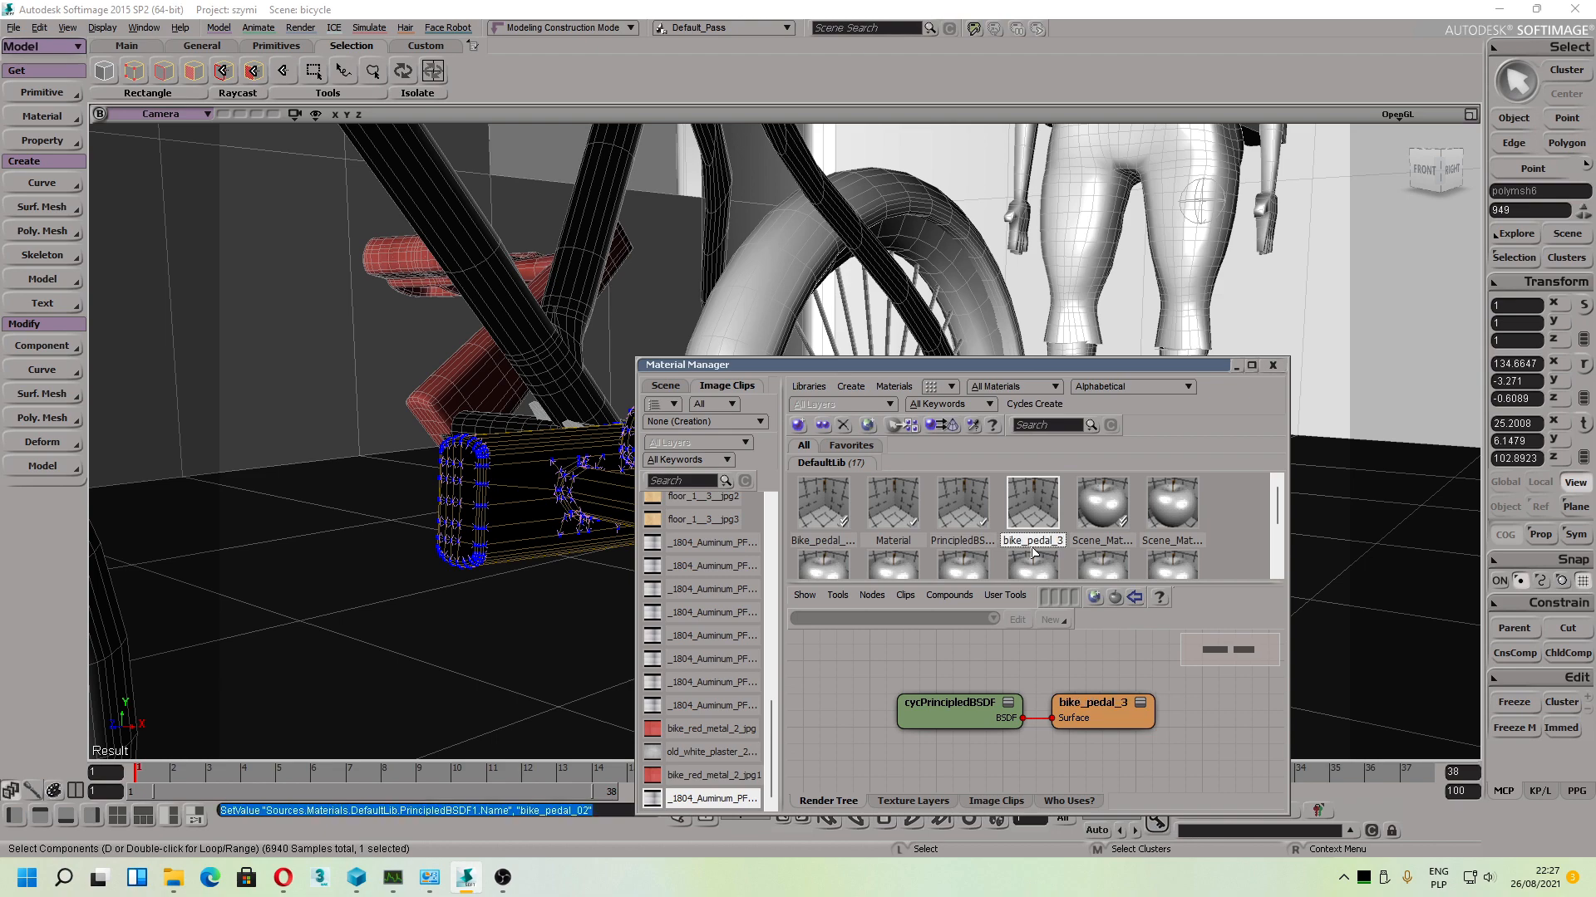
# Step: Assign the new Principled BSDF material to the selected pedal and crank mesh
pyautogui.click(575, 504)
pyautogui.press('v')
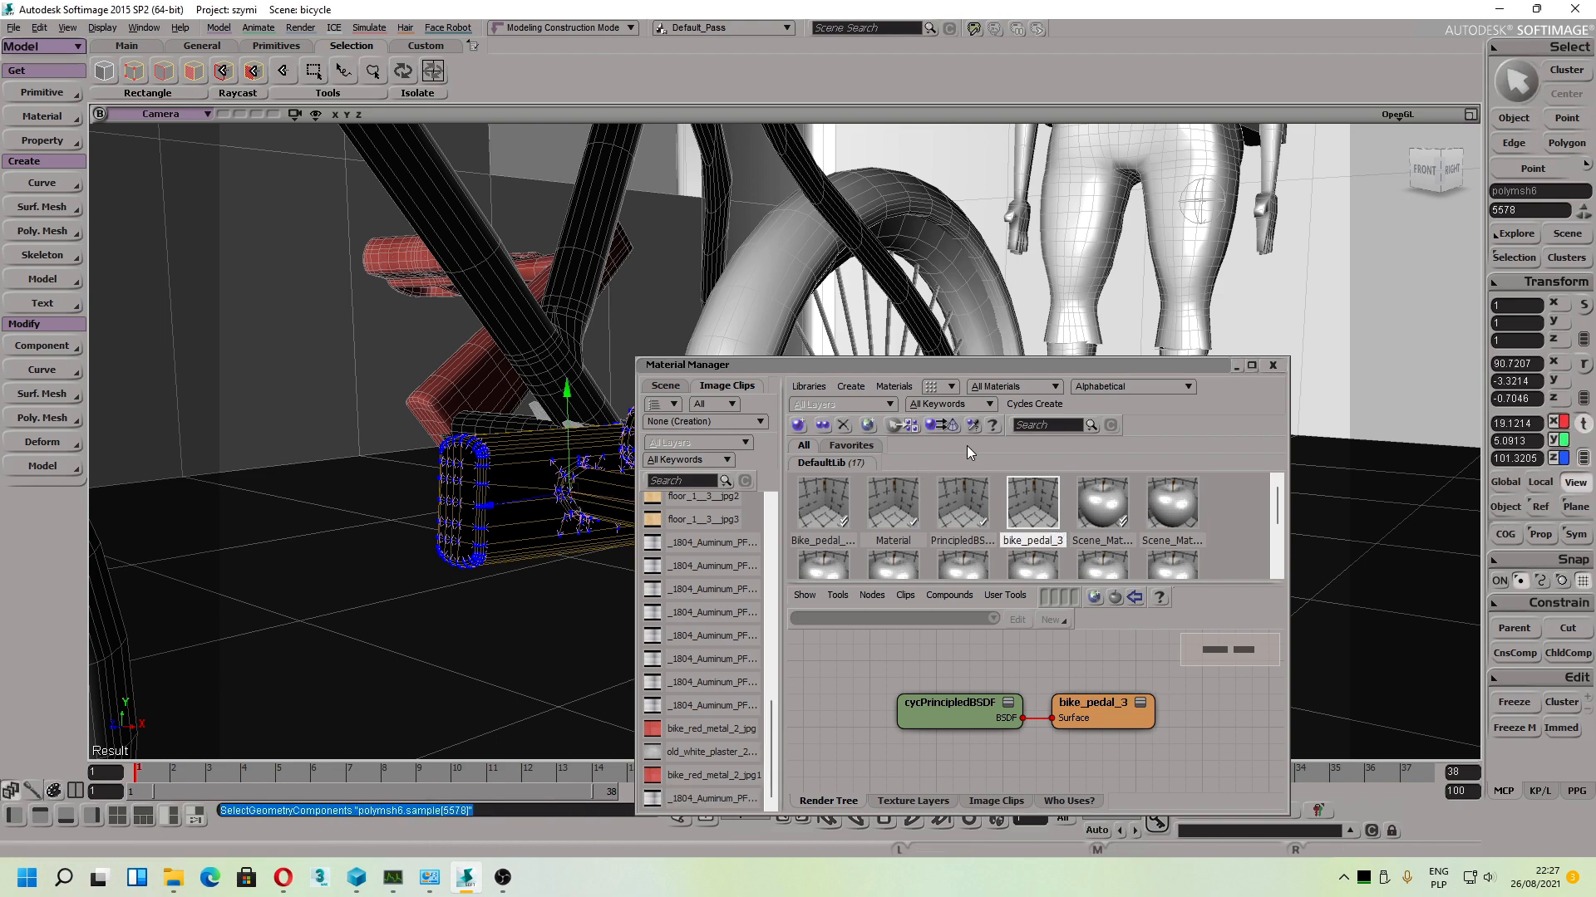
pyautogui.click(942, 427)
pyautogui.press('s')
pyautogui.moveTo(512, 534); pyautogui.dragTo(399, 619)
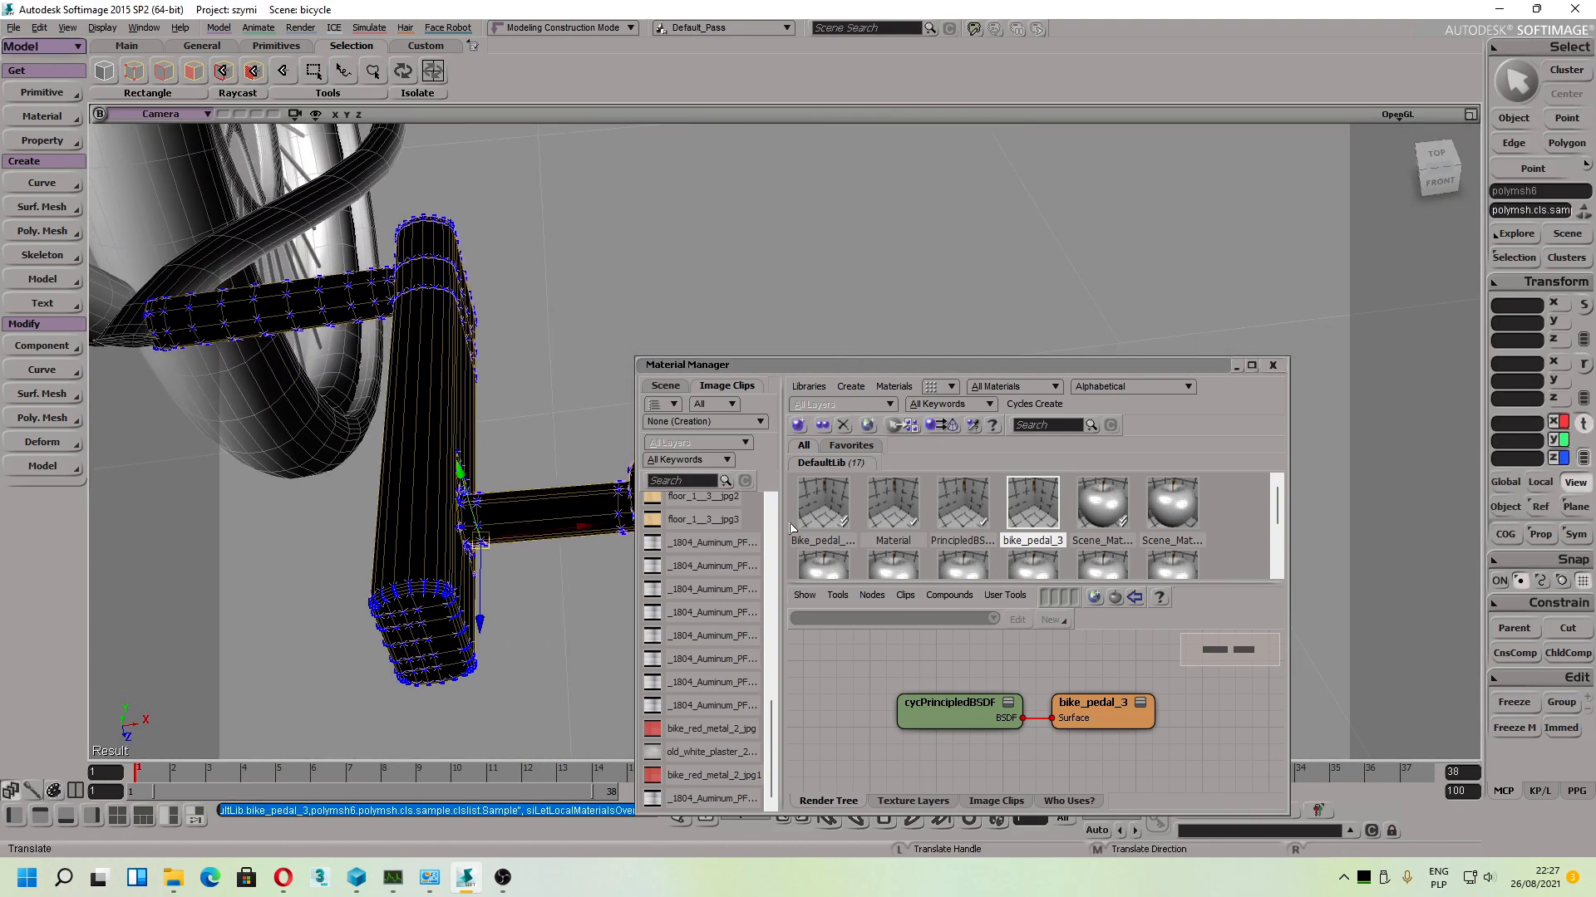
pyautogui.click(1023, 510)
pyautogui.click(936, 425)
# Step: Invert the polygons of the pedal and crank mesh
pyautogui.press('s')
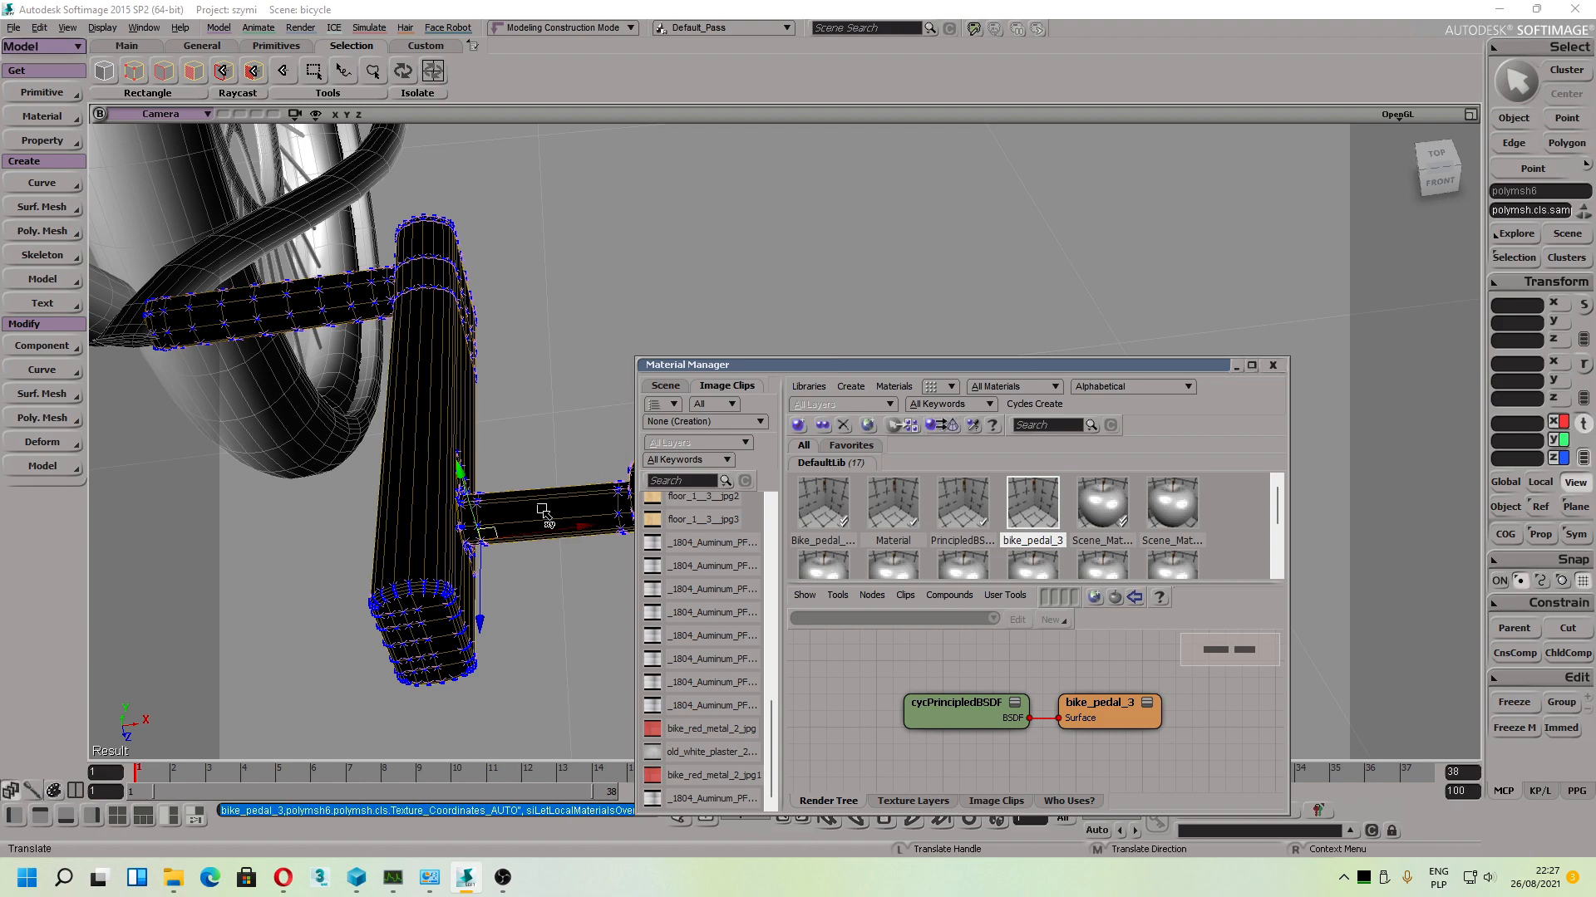
pyautogui.moveTo(544, 513); pyautogui.dragTo(465, 446, button='right')
pyautogui.click(56, 419)
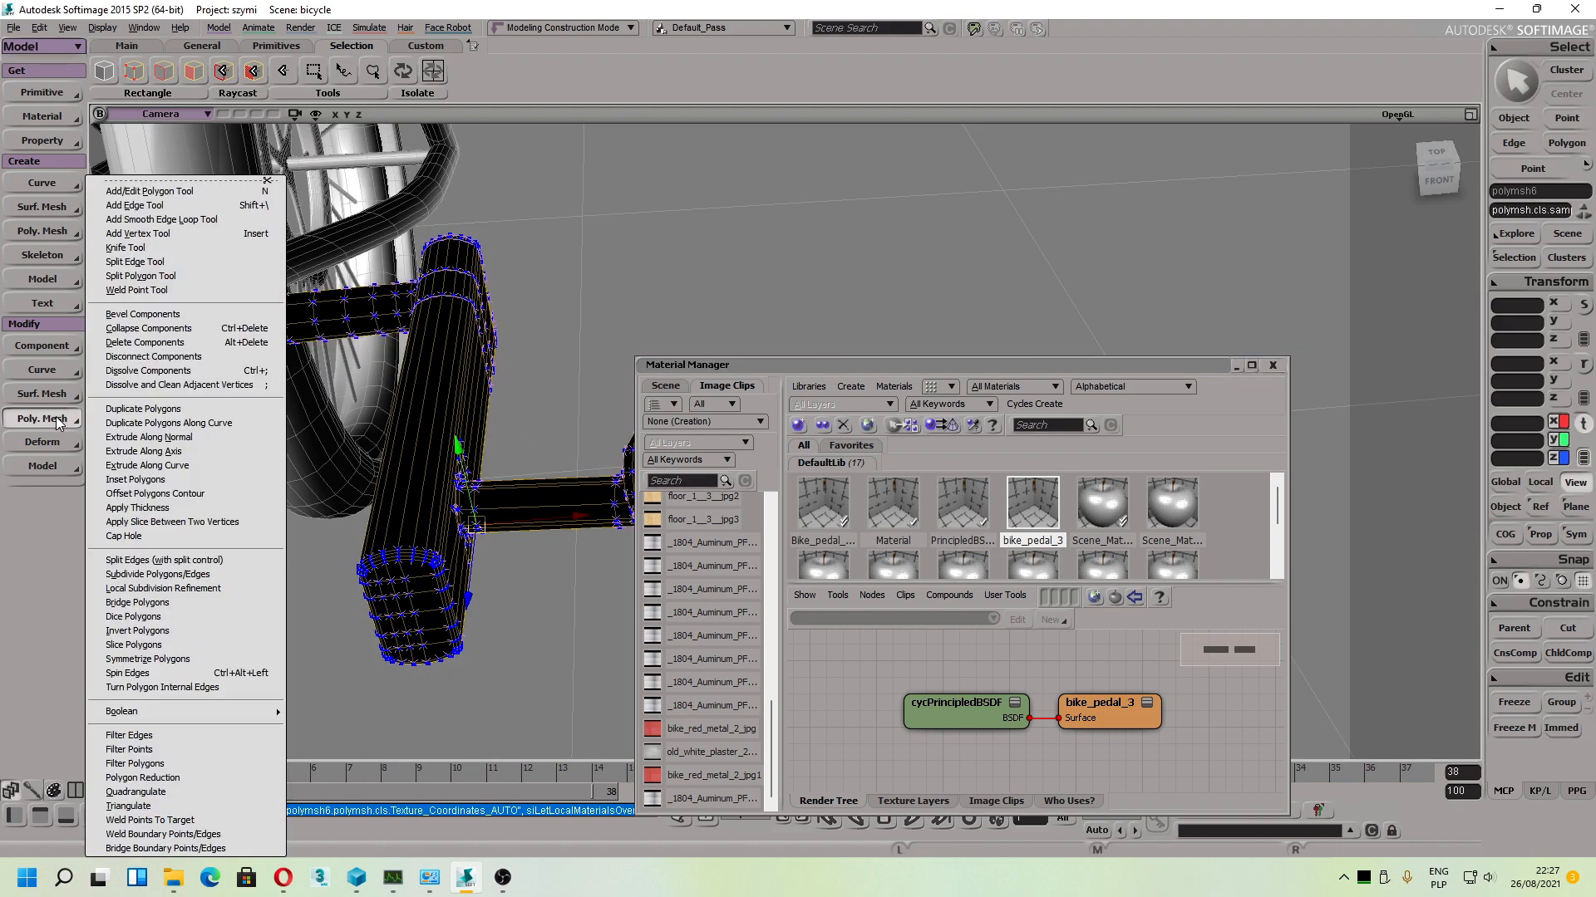
pyautogui.click(164, 631)
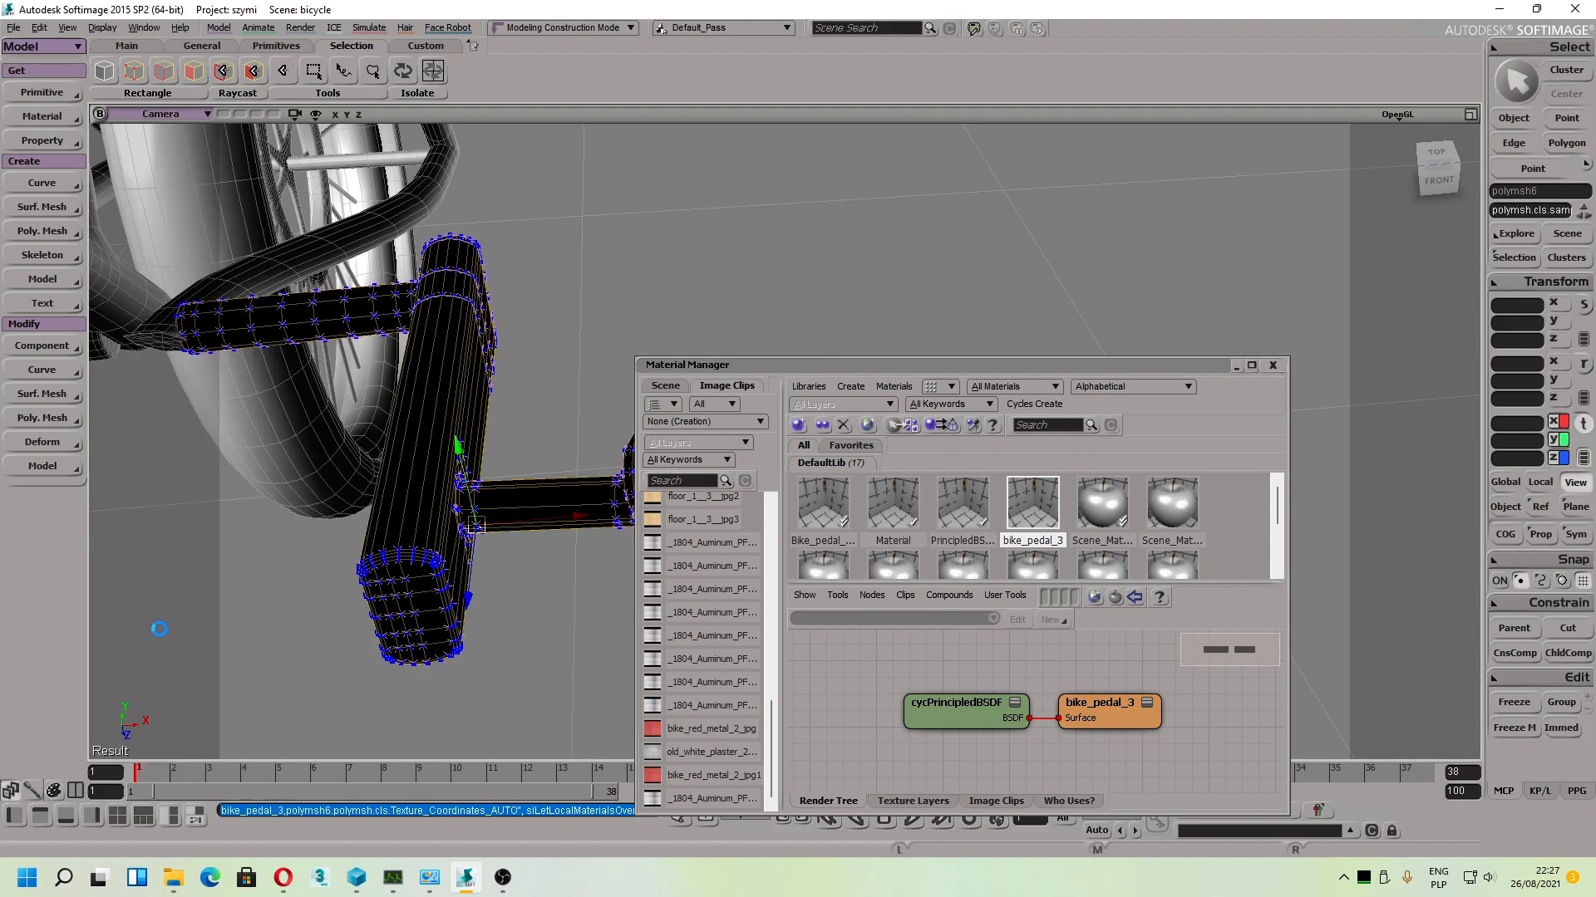
# Step: Select all polygons of the pedal and crank mesh and assign the bike_pedal_3 material to them
pyautogui.moveTo(573, 468); pyautogui.dragTo(547, 433, button='right')
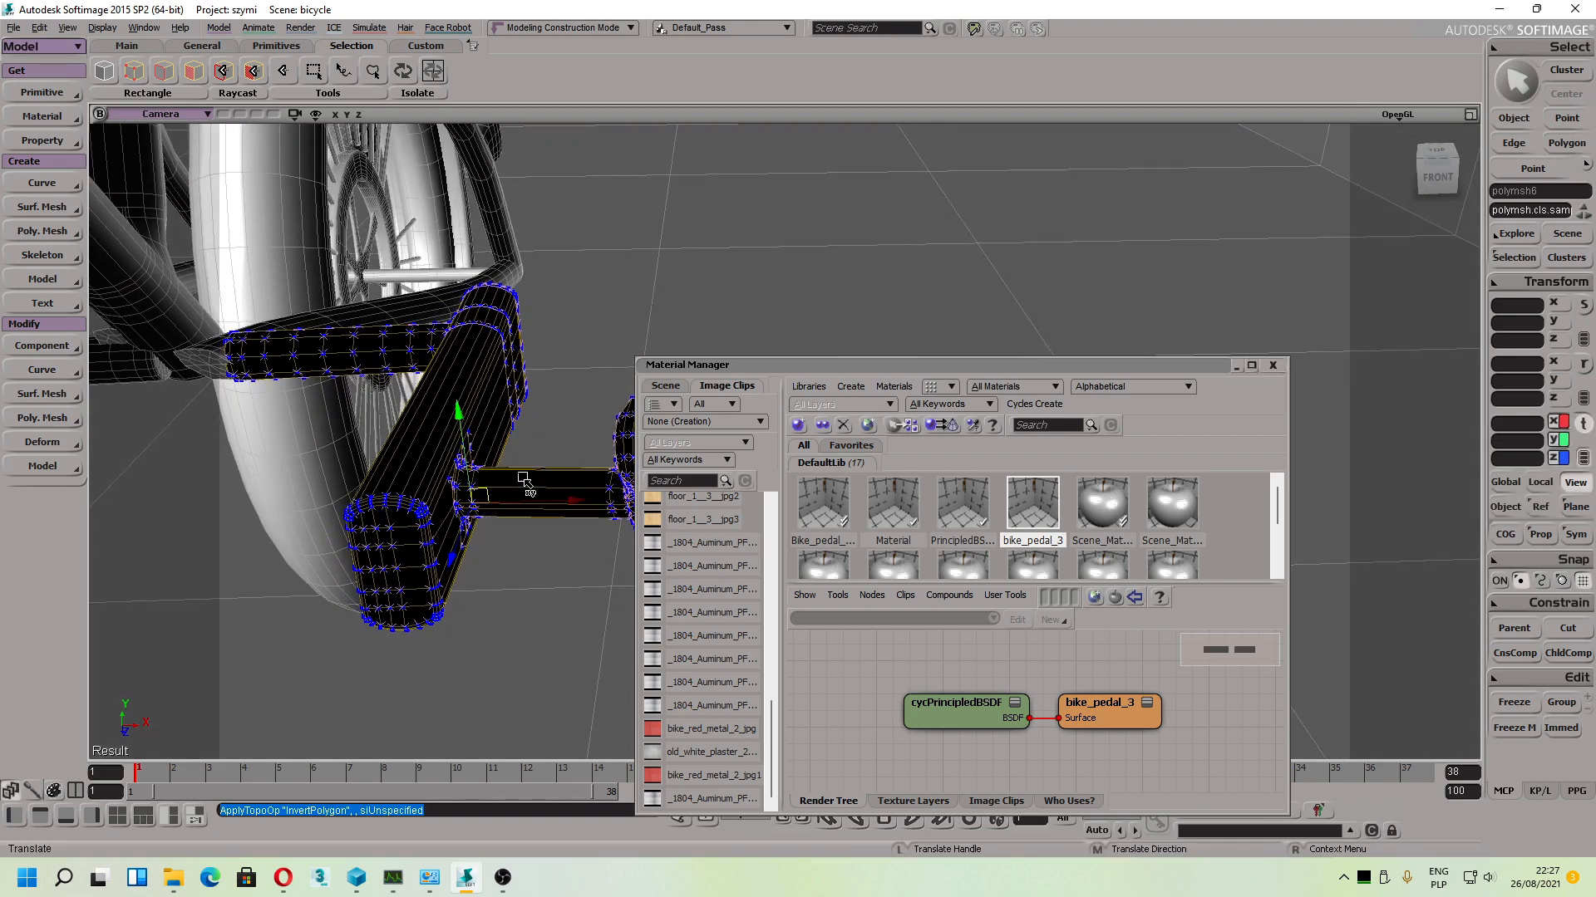
pyautogui.press('m')
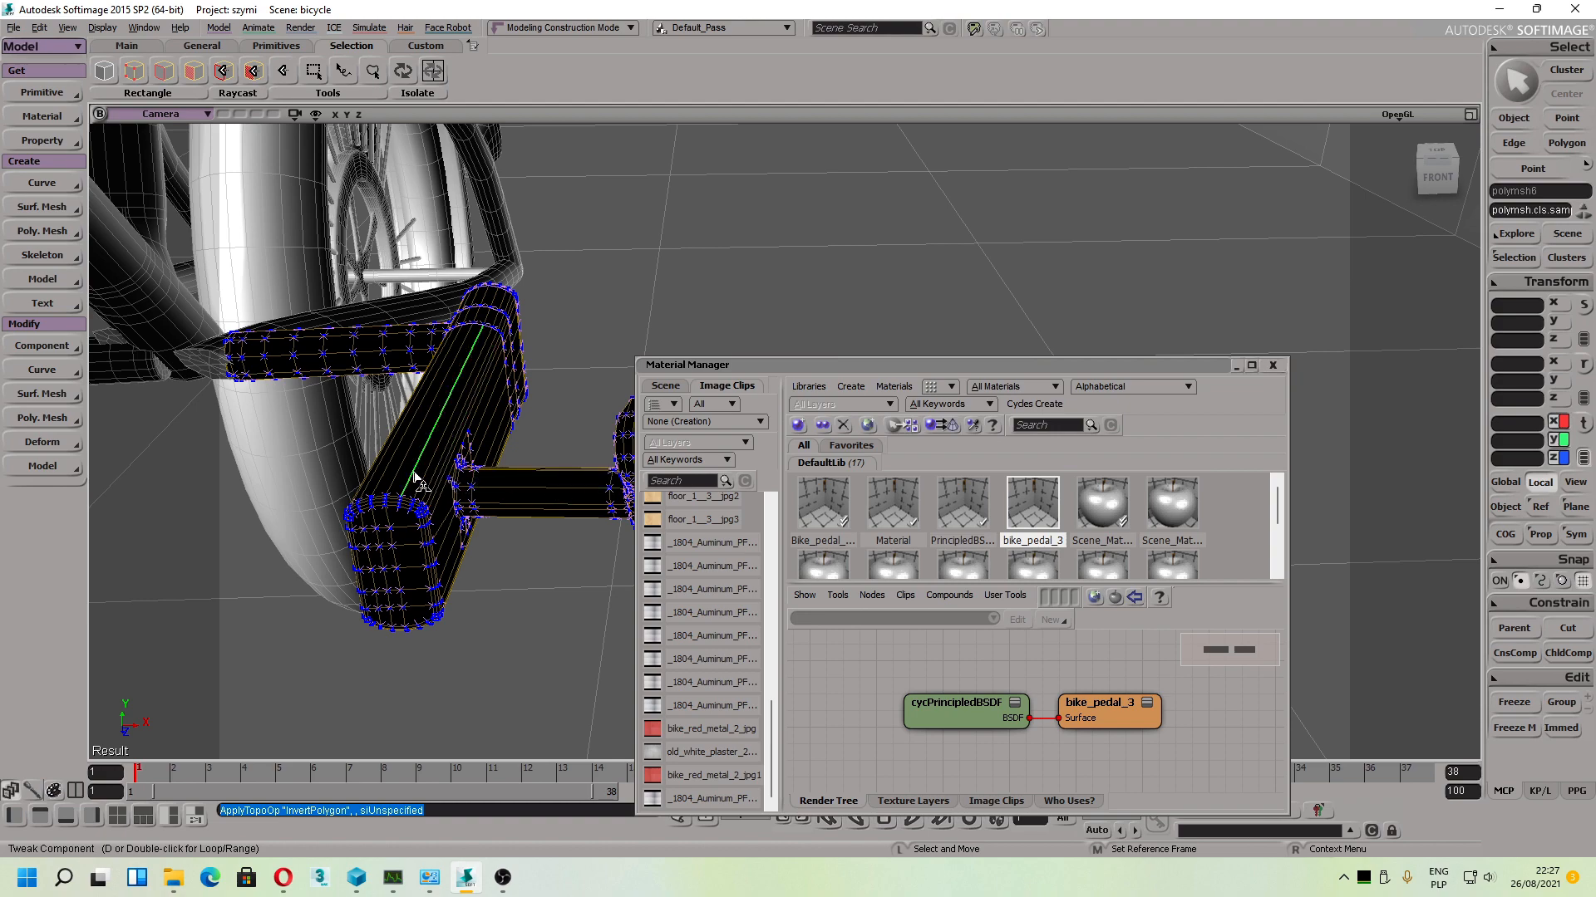
pyautogui.scroll(3, 432, 498)
pyautogui.scroll(2, 432, 499)
pyautogui.click(457, 517)
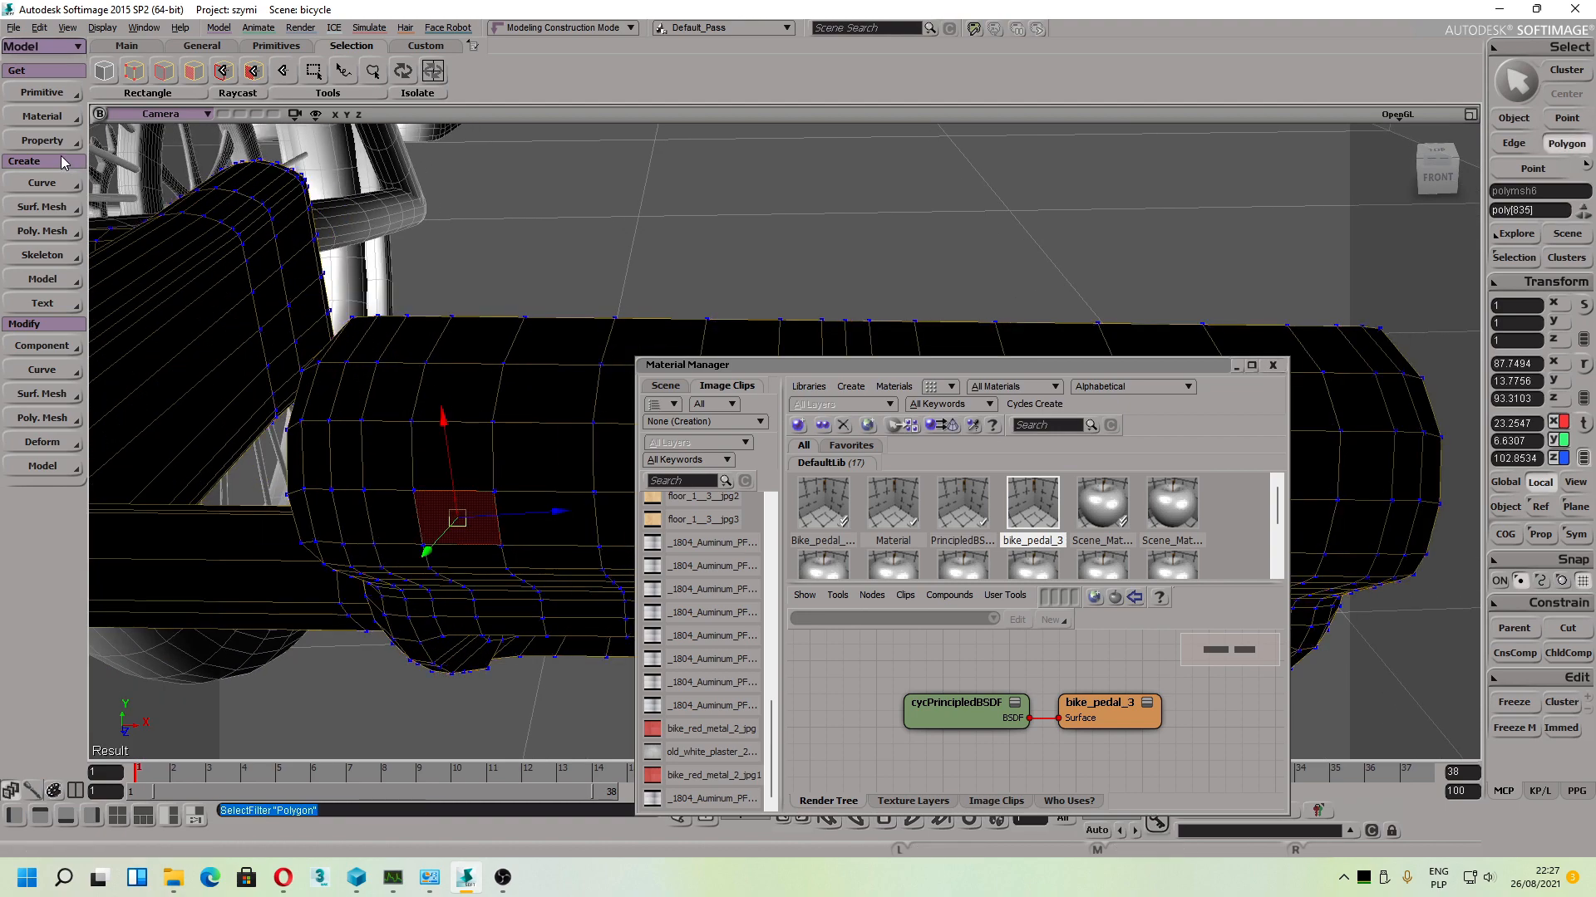
pyautogui.click(39, 30)
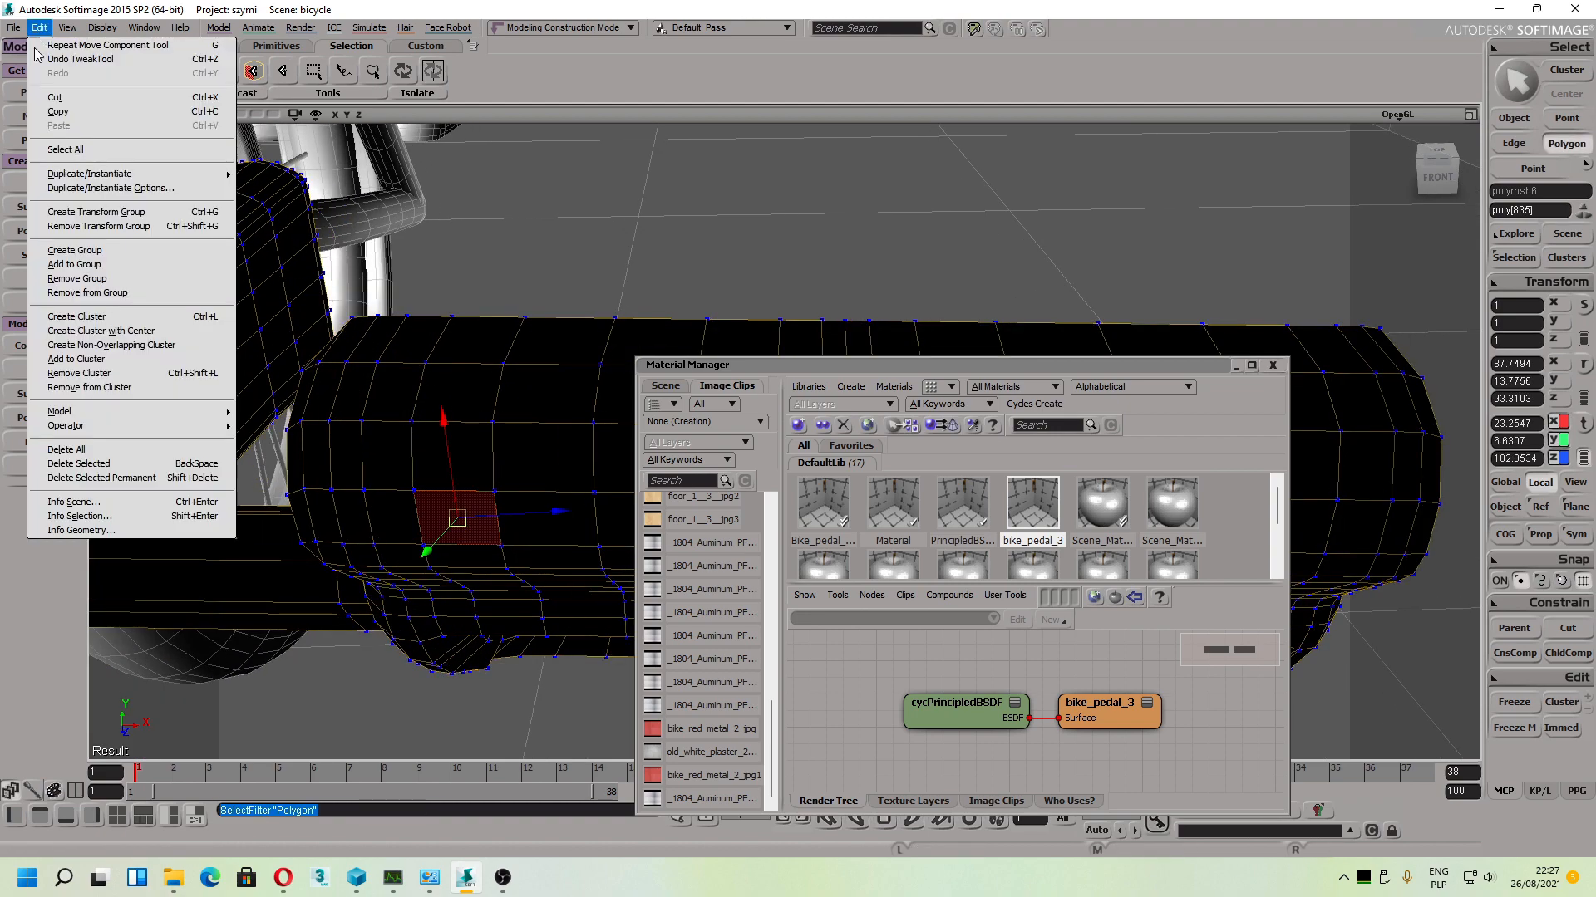
pyautogui.click(79, 152)
pyautogui.click(970, 429)
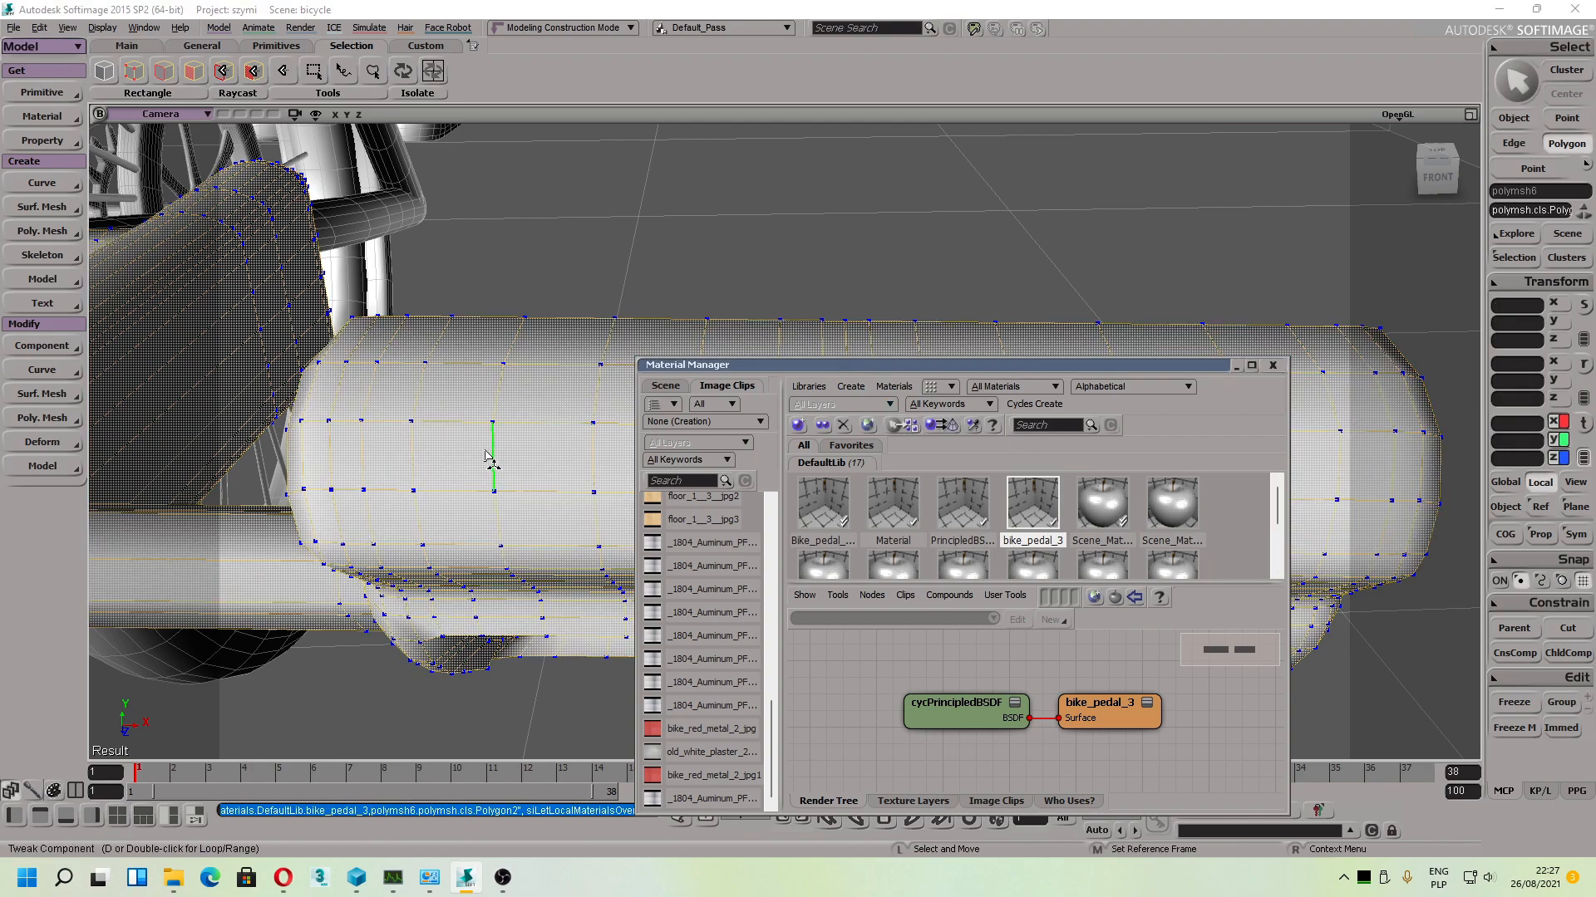
# Step: Give bike_pedal_3's Principled BSDF a red base color (0.890, 0.094, 0.094), metallic 0.546, specular 0.528, roughness 0.102 and anisotropic 0.231
pyautogui.scroll(-5, 494, 465)
pyautogui.moveTo(588, 375); pyautogui.dragTo(512, 384, button='right')
pyautogui.moveTo(572, 492); pyautogui.dragTo(501, 521, button='right')
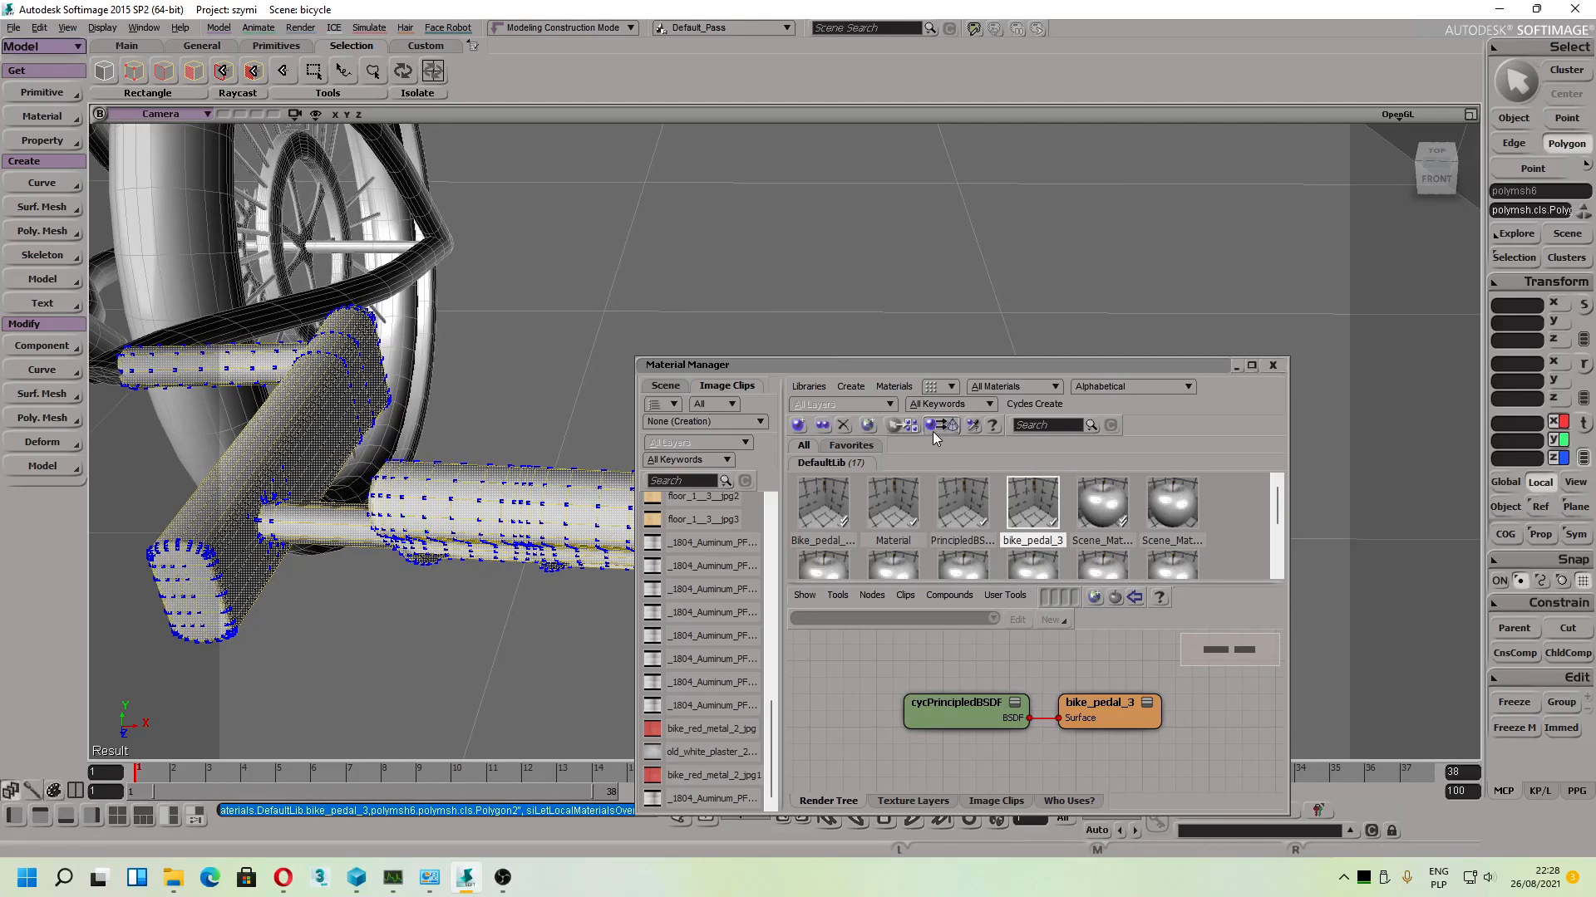
pyautogui.click(575, 525)
pyautogui.moveTo(382, 581); pyautogui.dragTo(420, 570, button='right')
pyautogui.doubleClick(1010, 703)
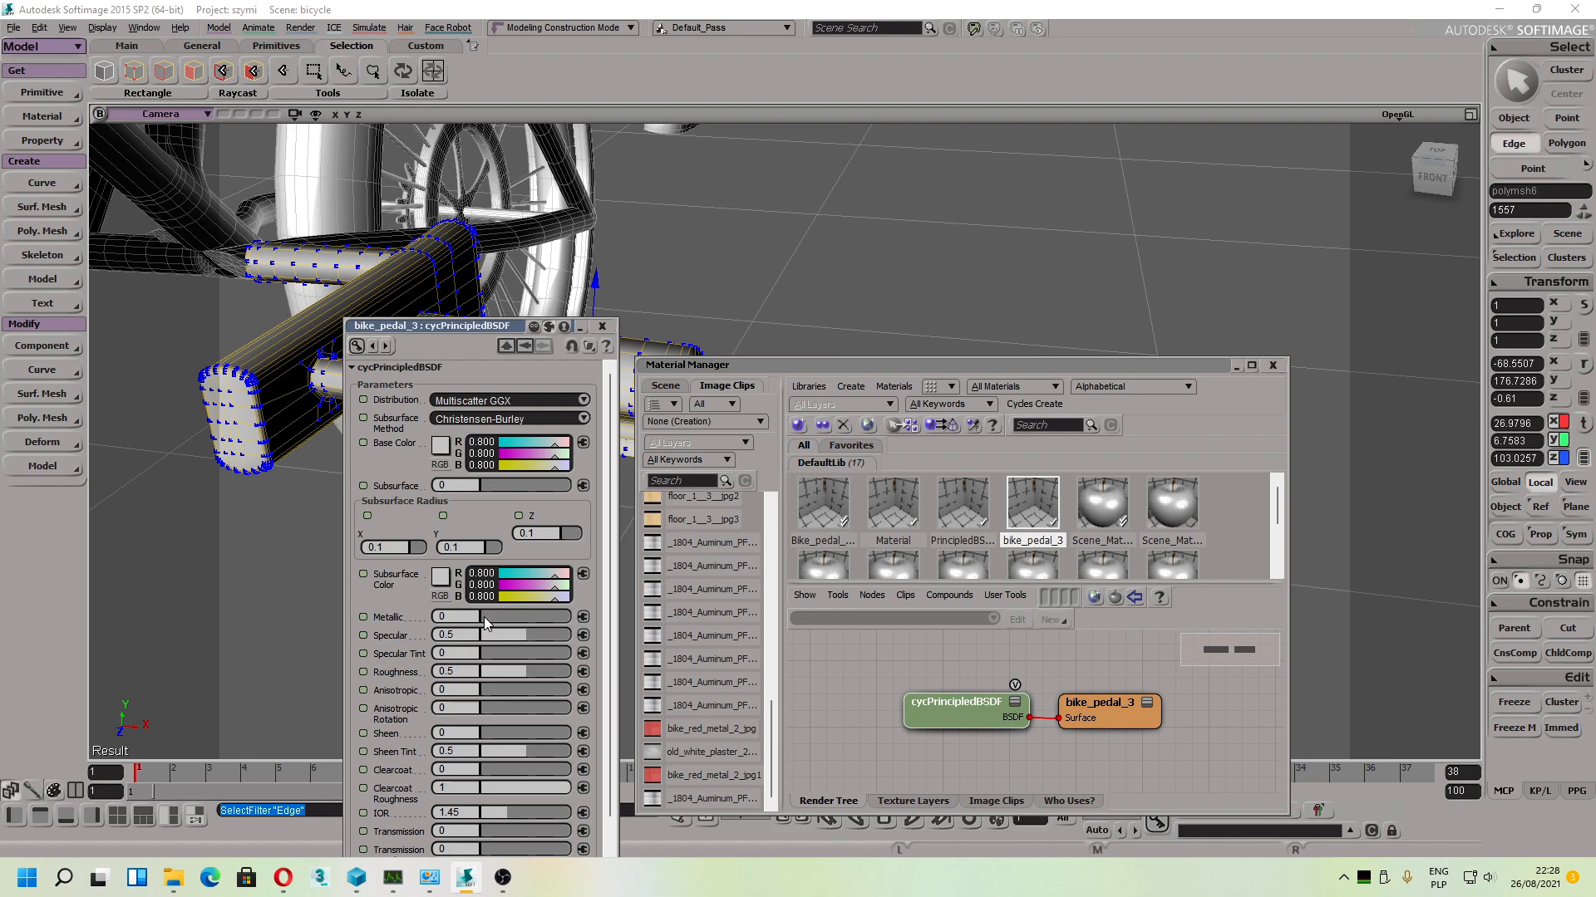
pyautogui.moveTo(486, 623); pyautogui.dragTo(515, 624)
pyautogui.click(440, 449)
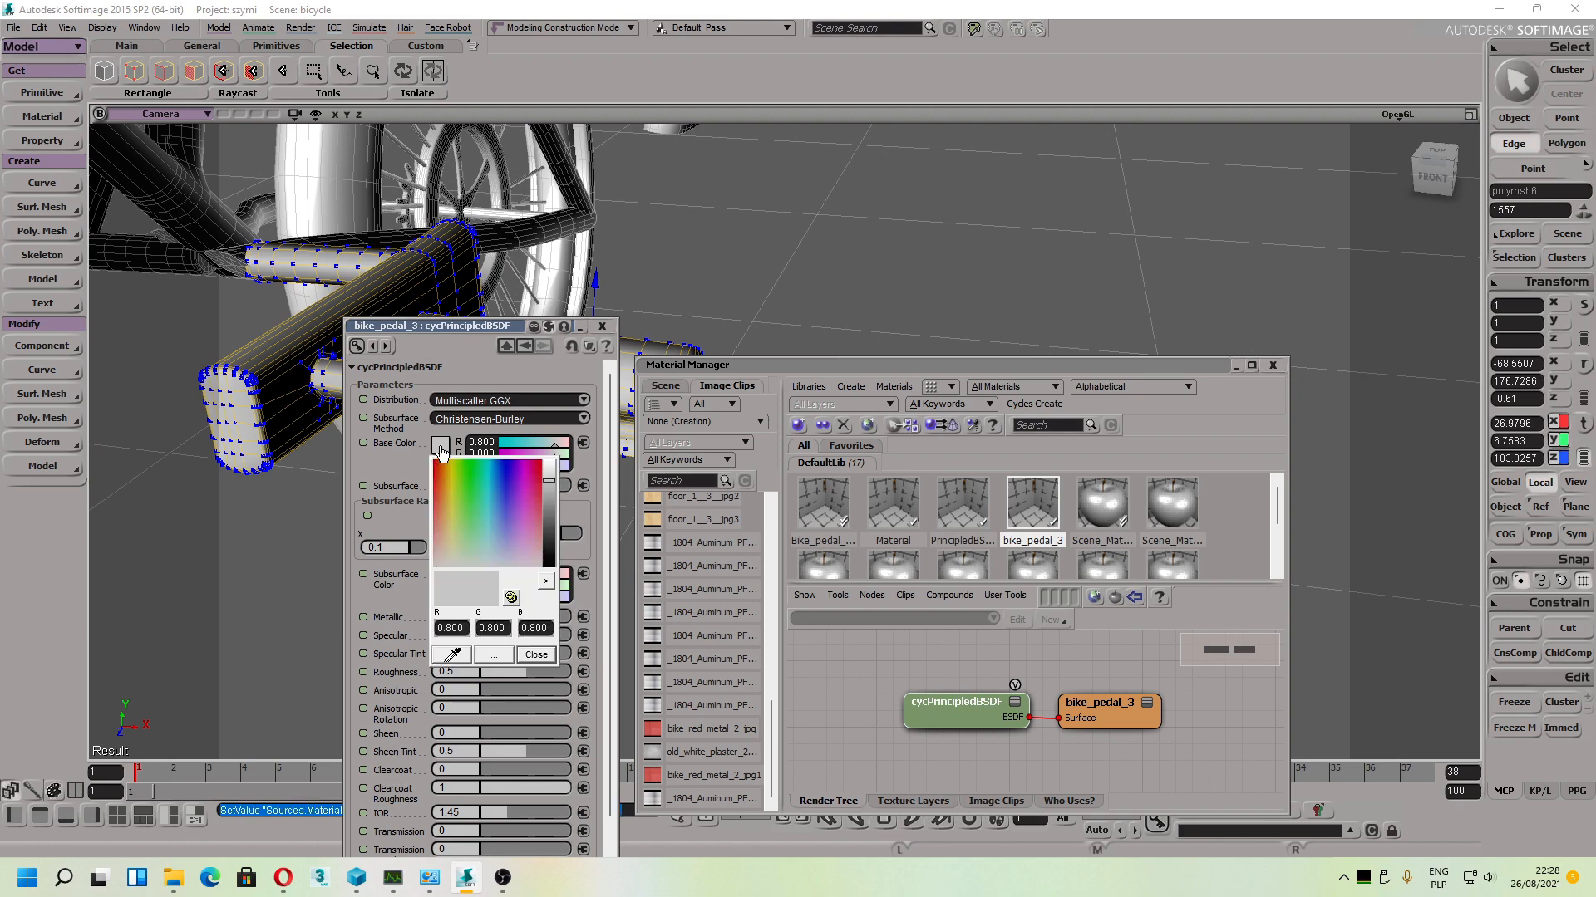
pyautogui.moveTo(457, 486); pyautogui.dragTo(434, 471)
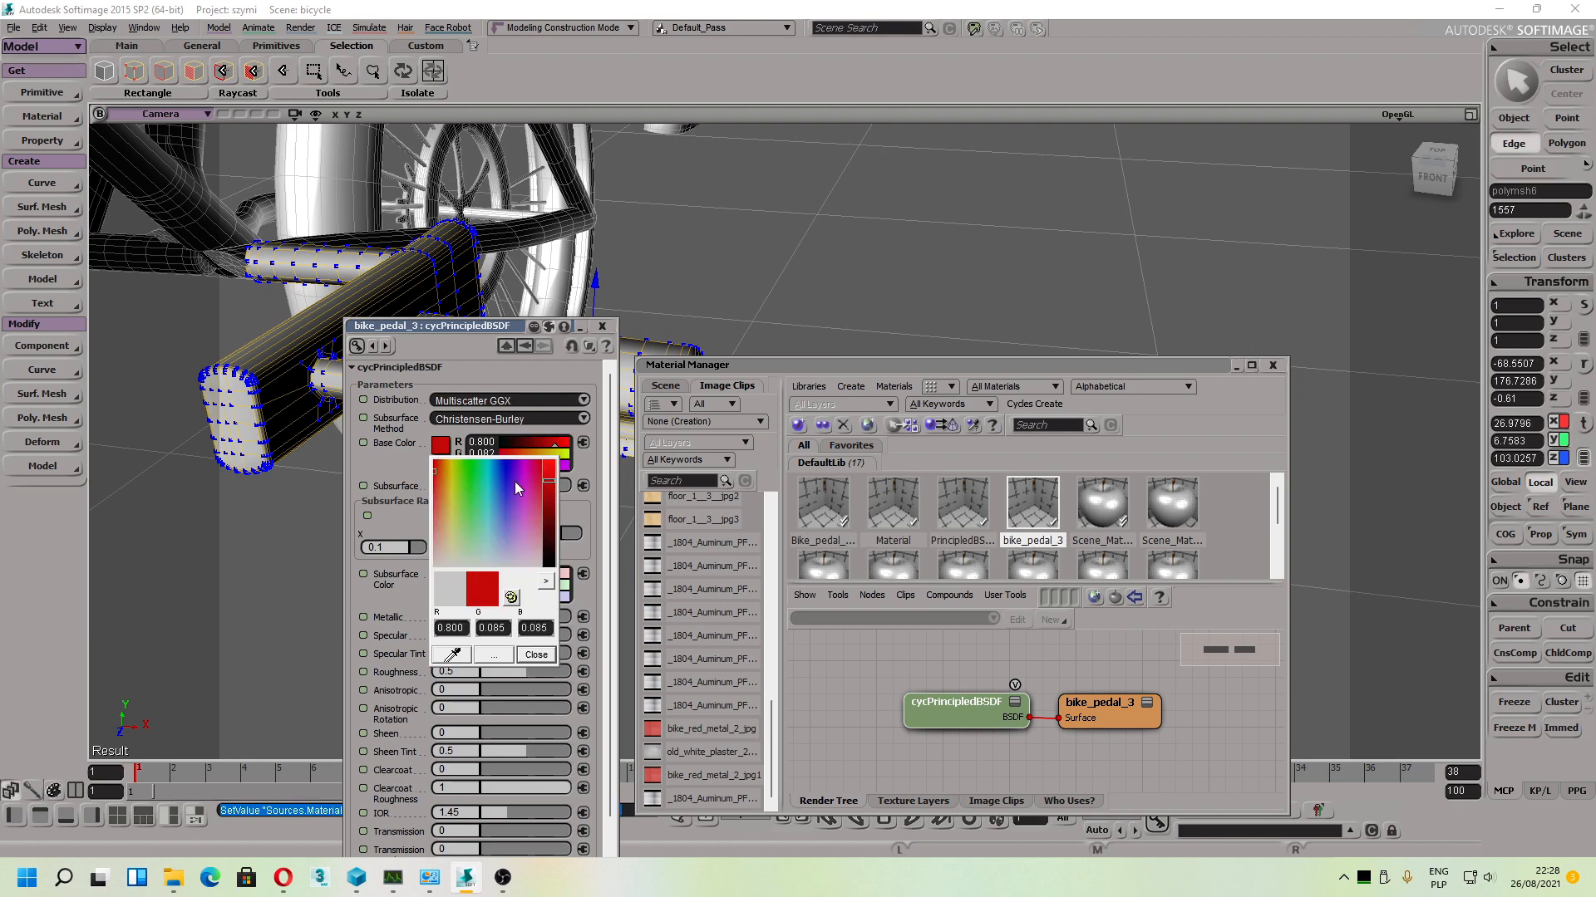
pyautogui.click(408, 476)
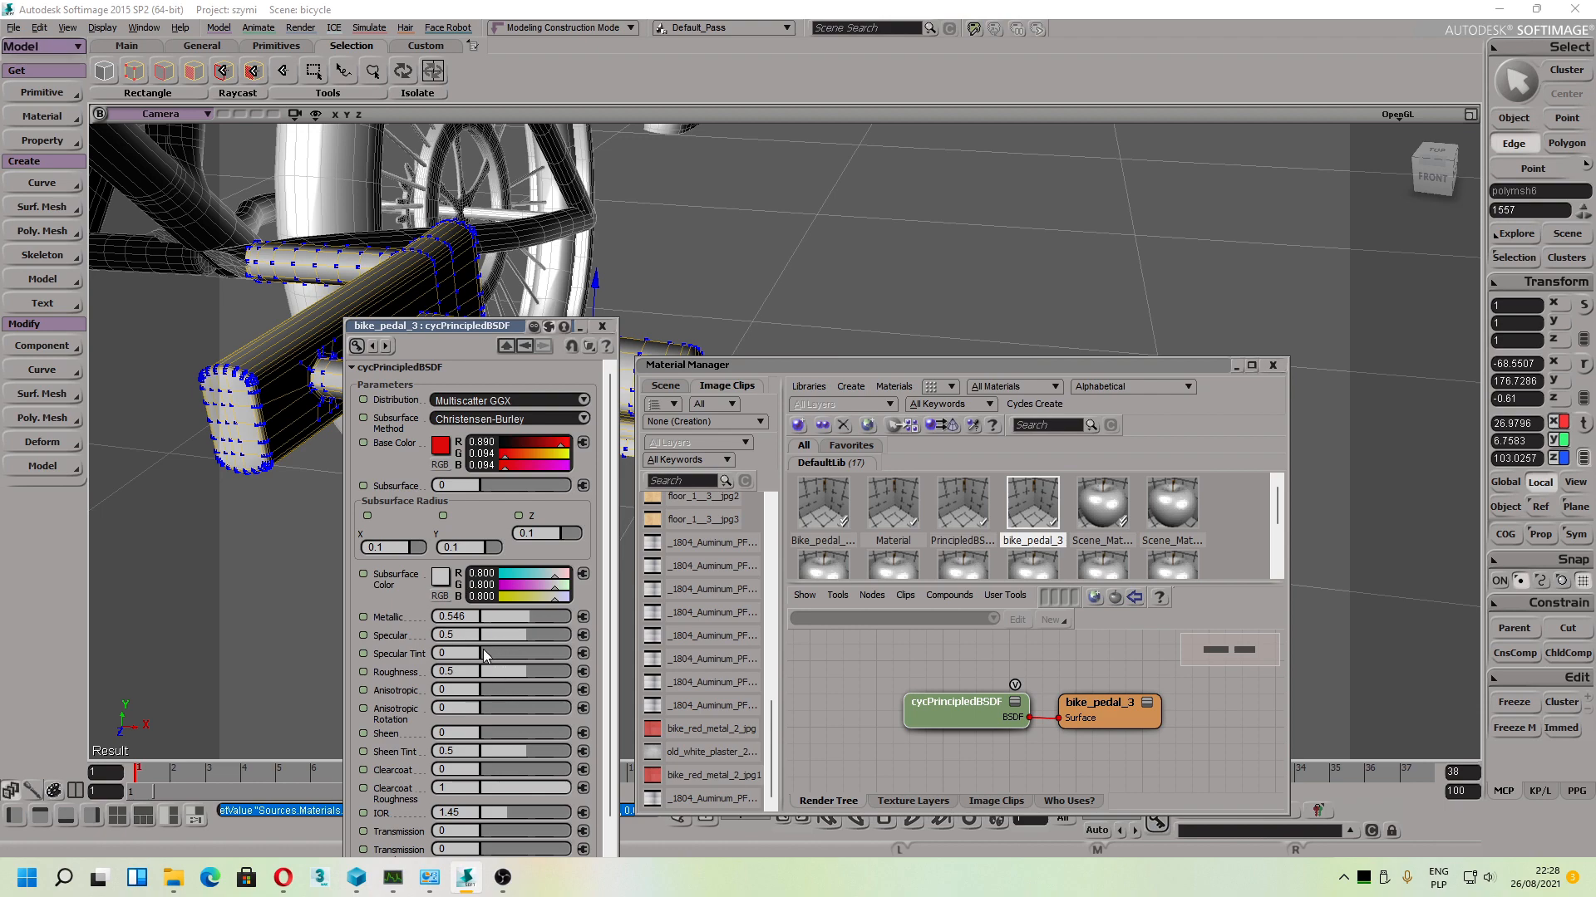
pyautogui.moveTo(522, 671); pyautogui.dragTo(490, 671)
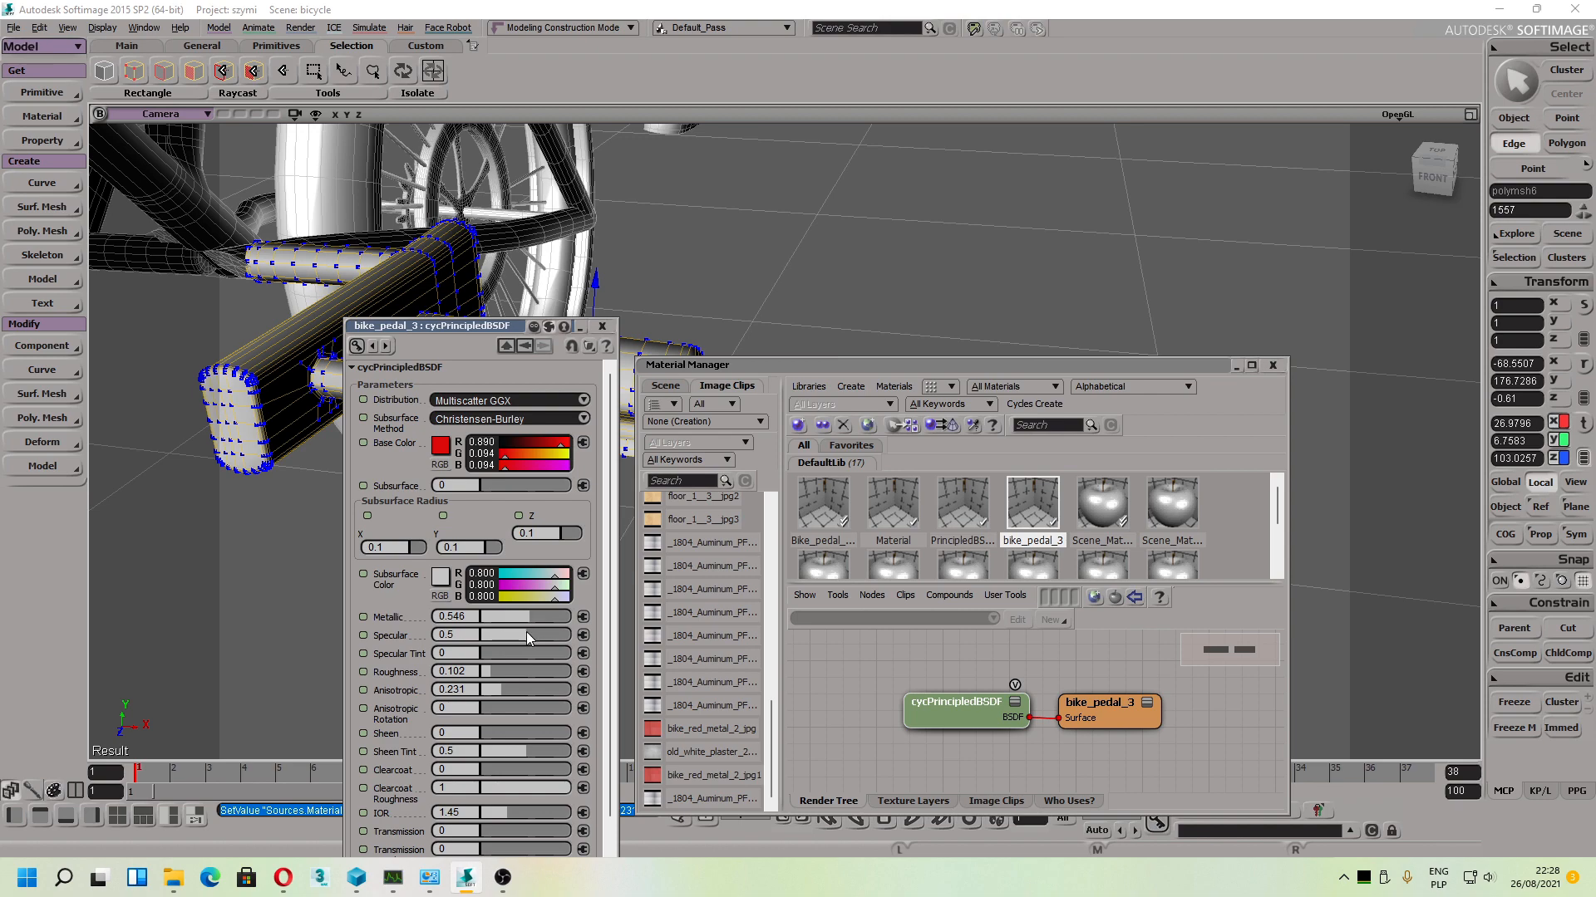
pyautogui.moveTo(526, 635); pyautogui.dragTo(529, 635)
# Step: Connect an Image node to the base color and load bike red metal 2.jpg as a new clip
pyautogui.click(582, 443)
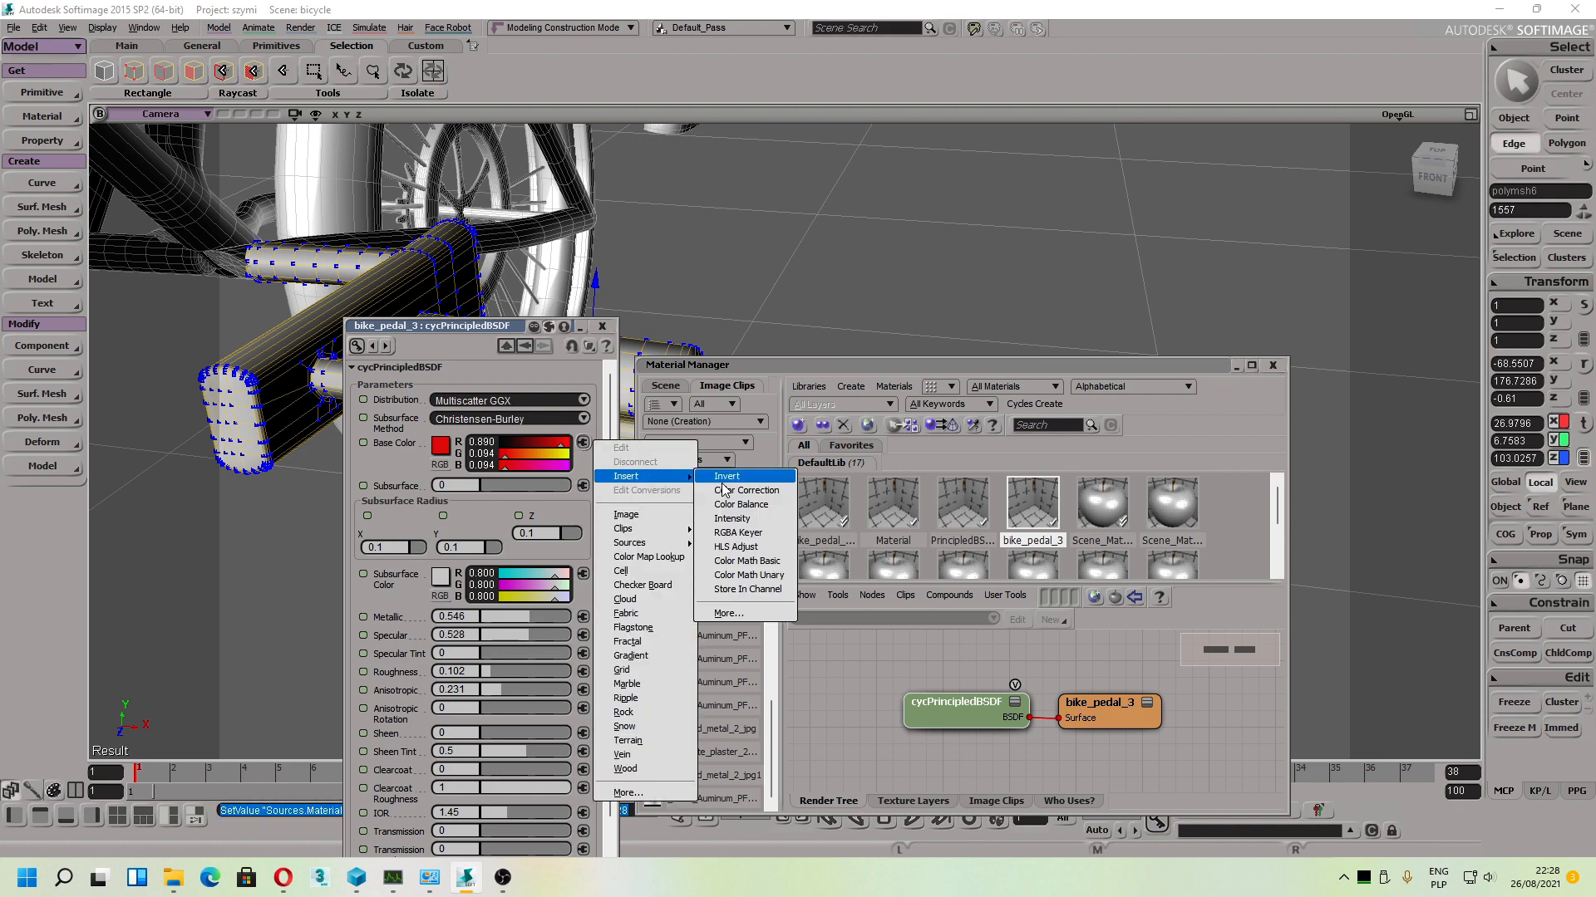
pyautogui.click(652, 516)
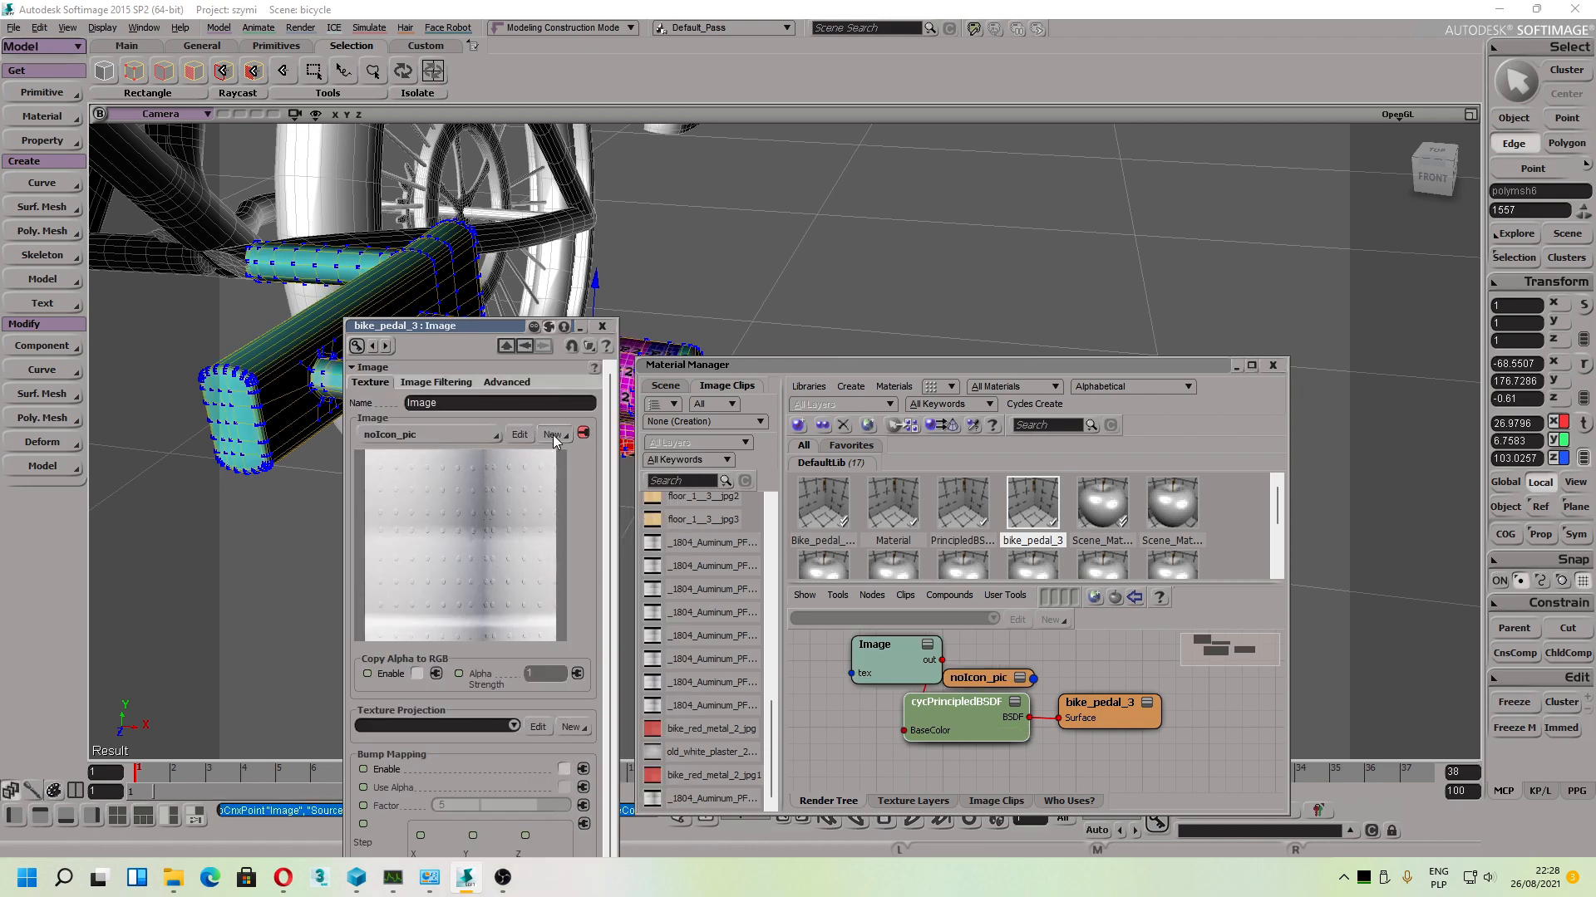
pyautogui.click(558, 436)
pyautogui.click(586, 464)
pyautogui.scroll(-1, 1030, 349)
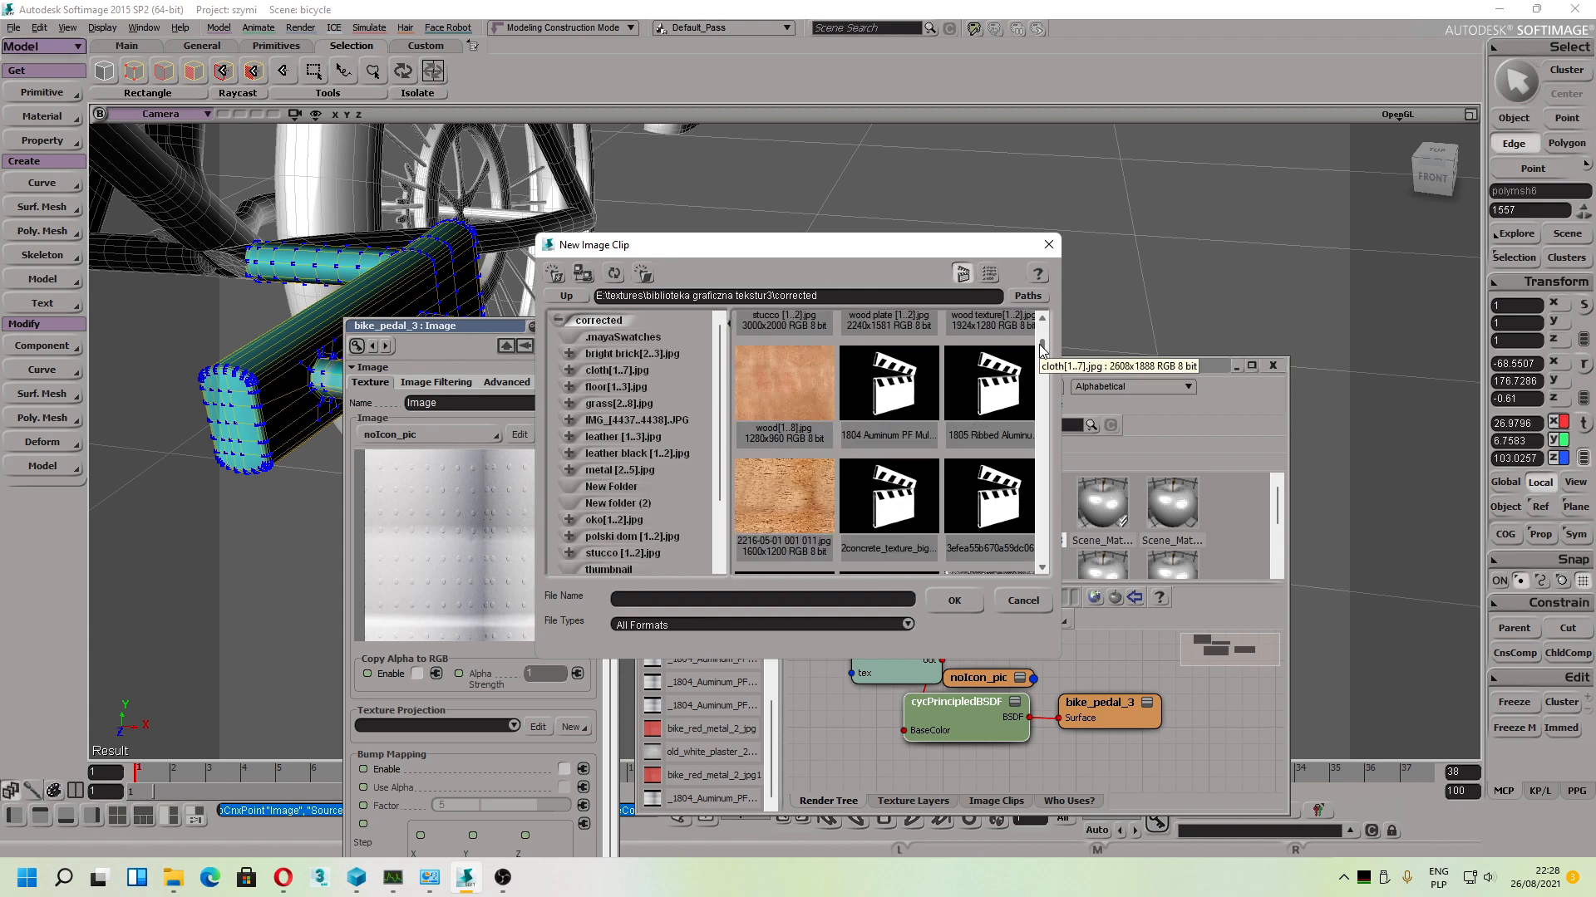
pyautogui.scroll(-5, 1041, 341)
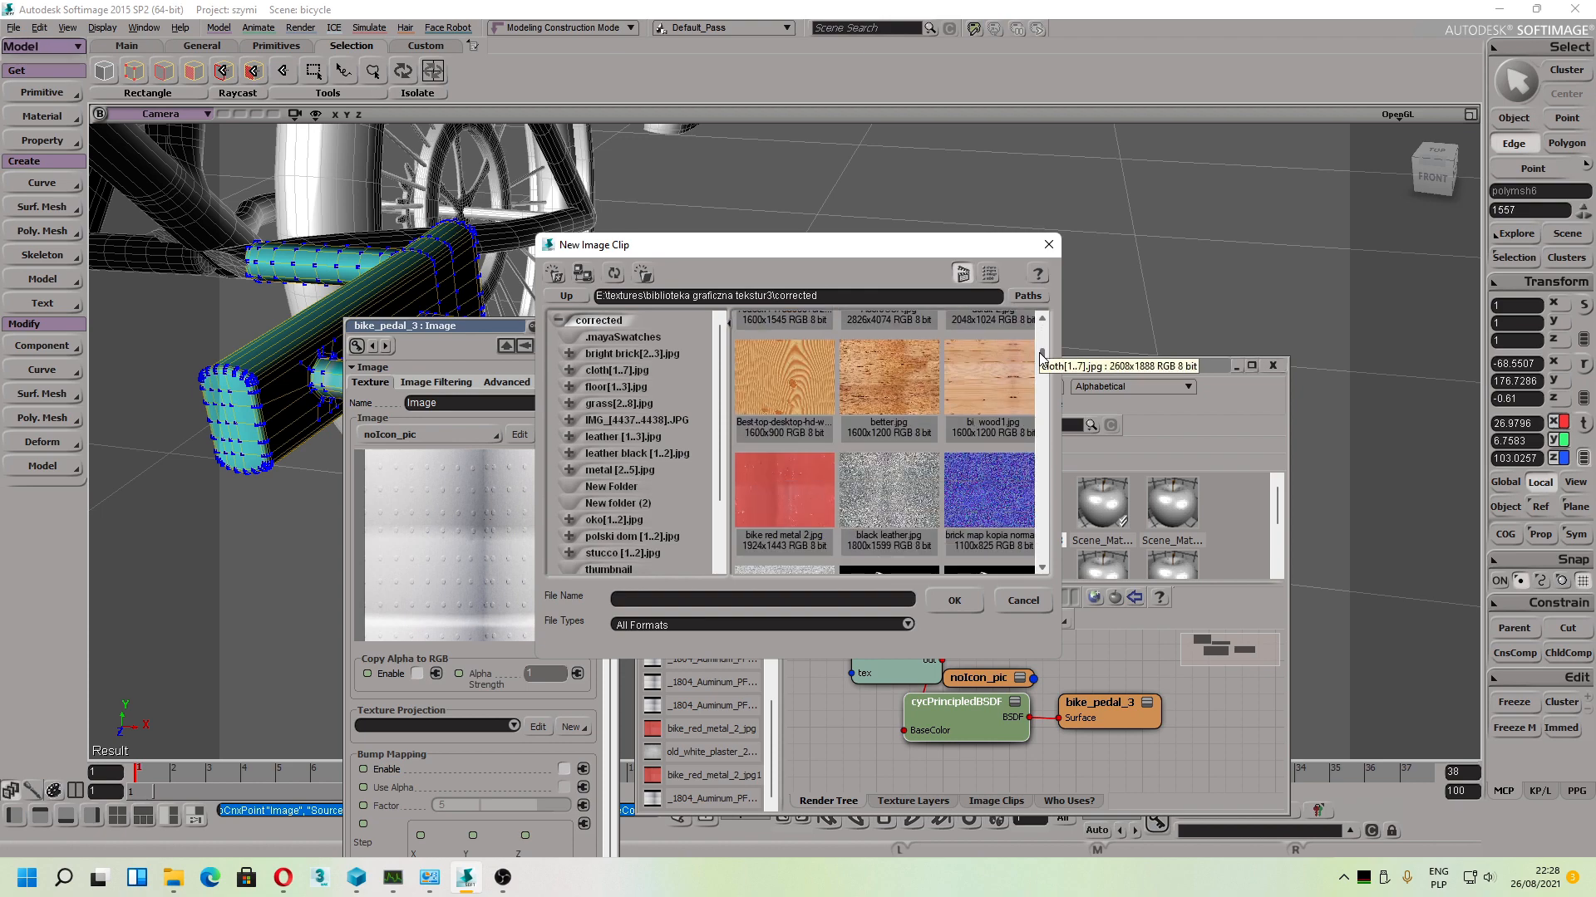
pyautogui.click(781, 497)
pyautogui.click(952, 597)
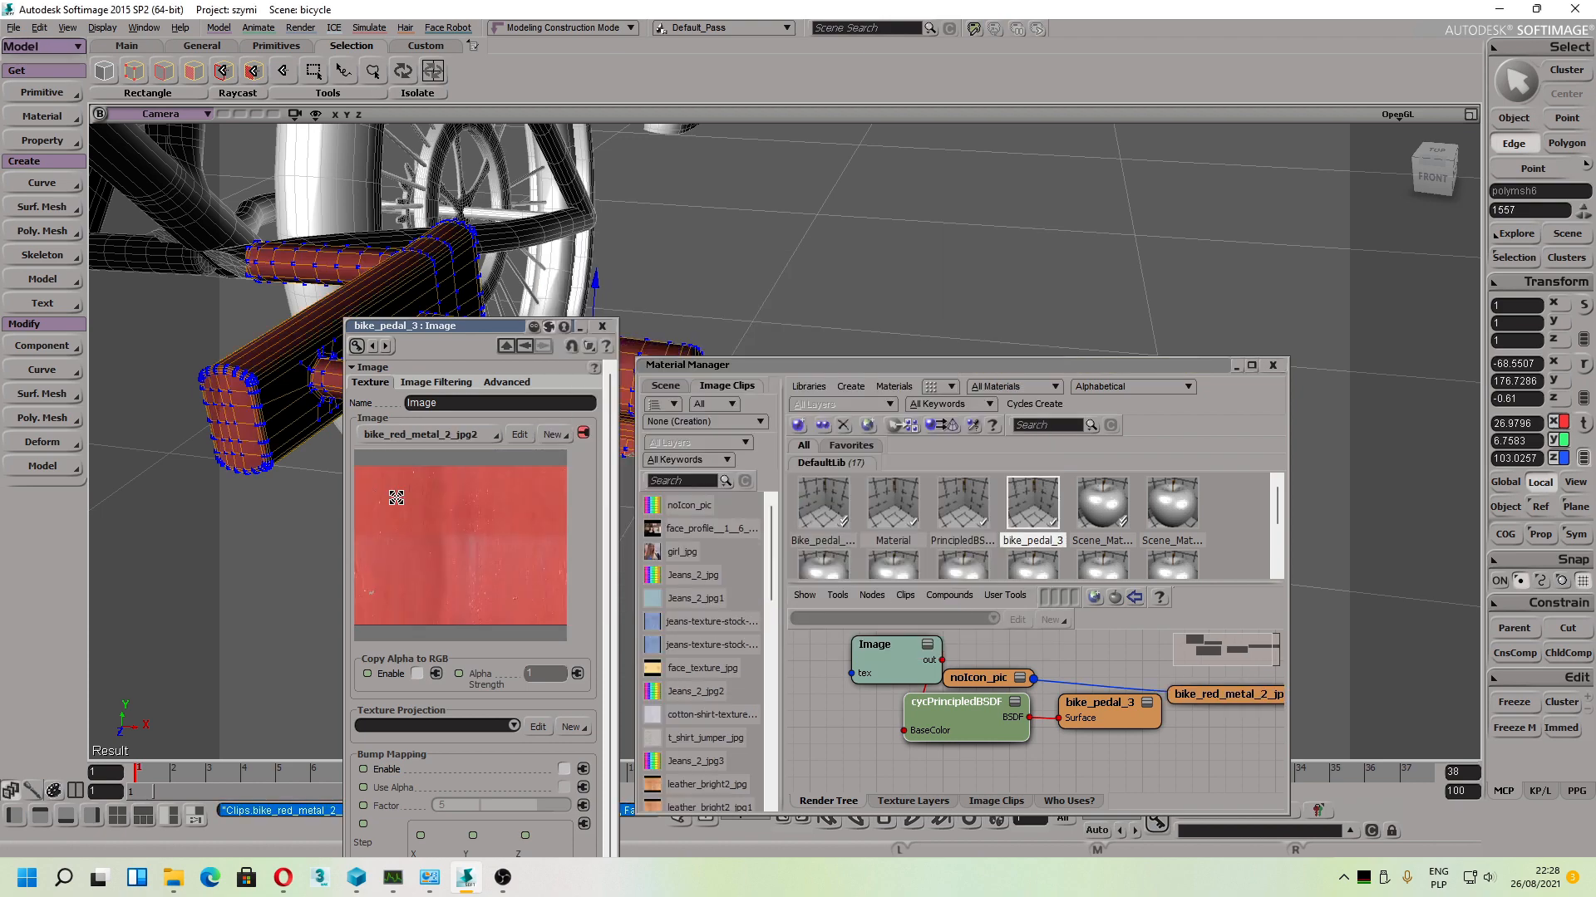
# Step: Create an Unfold texture projection for the red metal image and check its properties
pyautogui.click(562, 728)
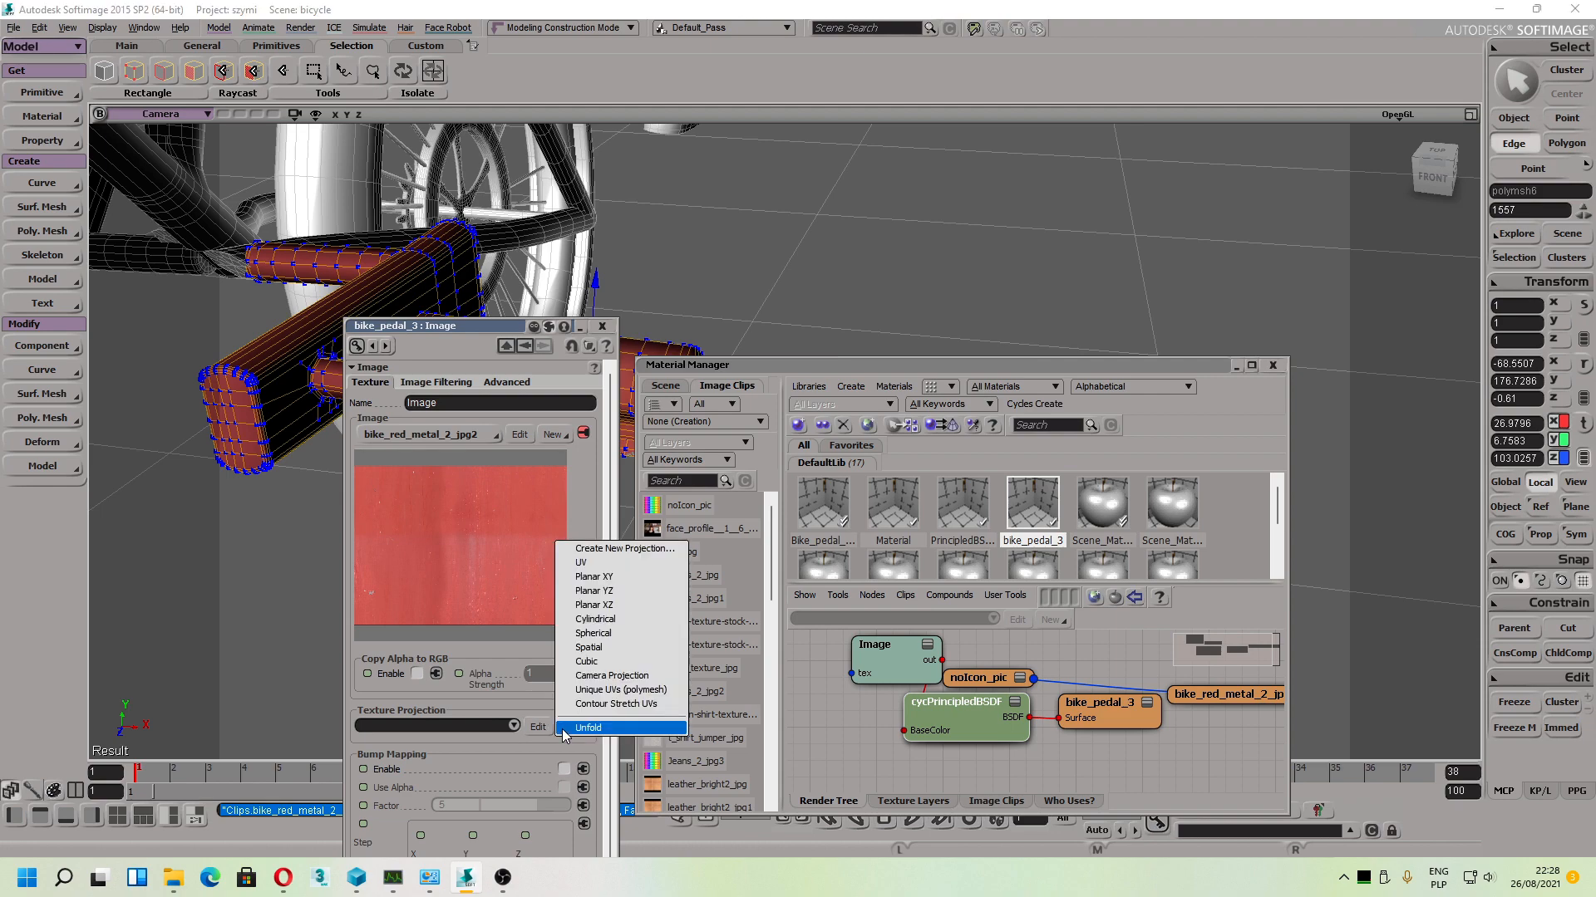
pyautogui.click(570, 731)
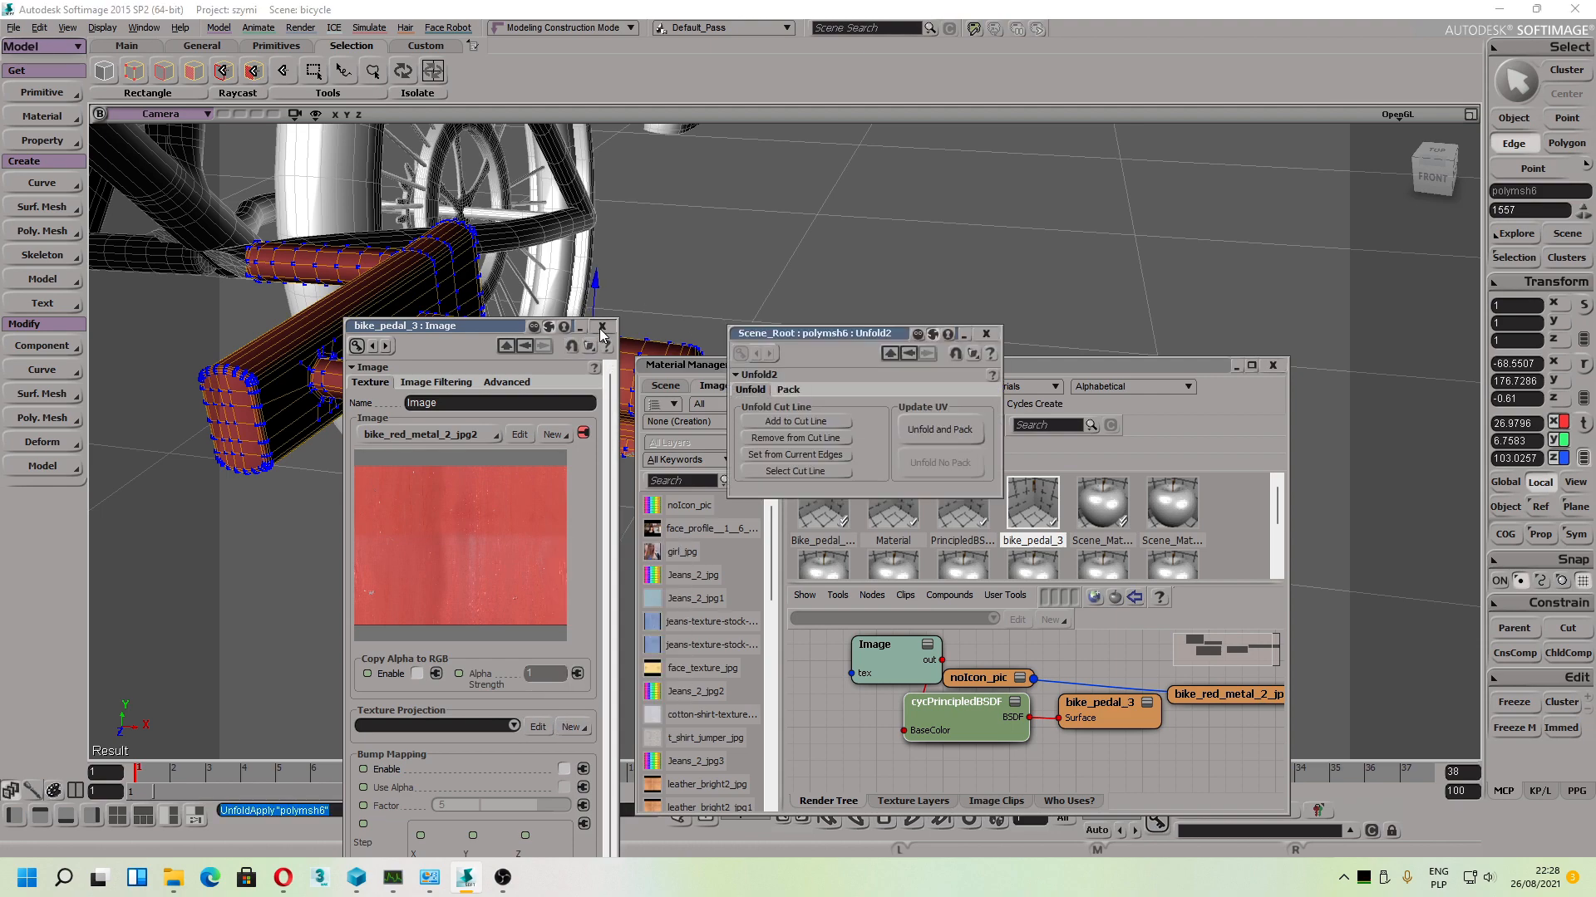
pyautogui.click(538, 727)
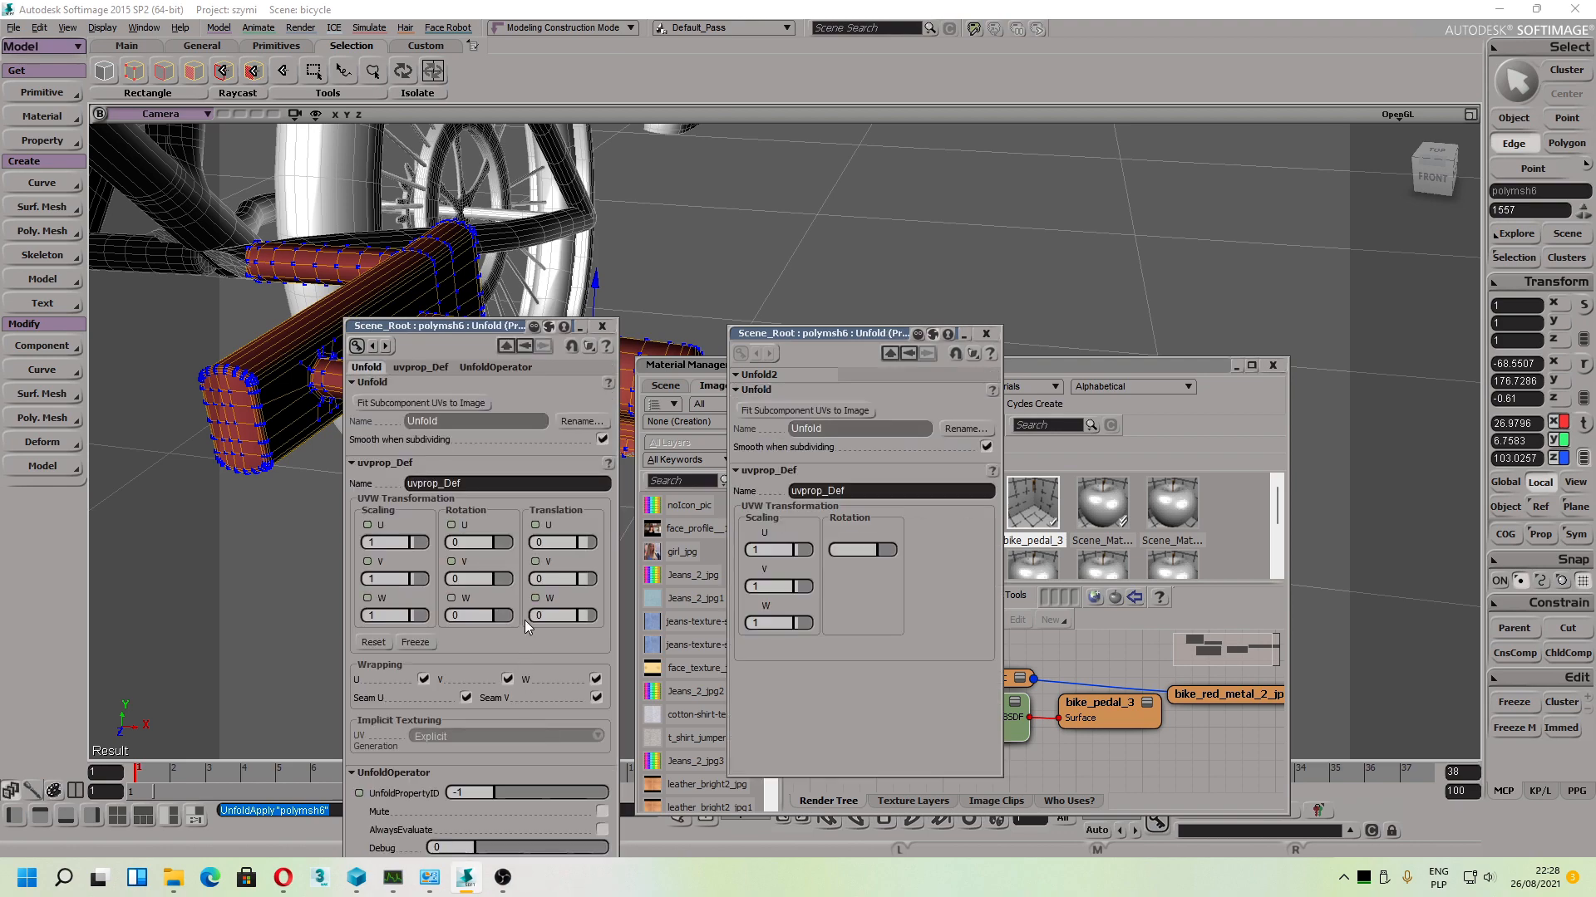
pyautogui.click(601, 326)
pyautogui.click(985, 333)
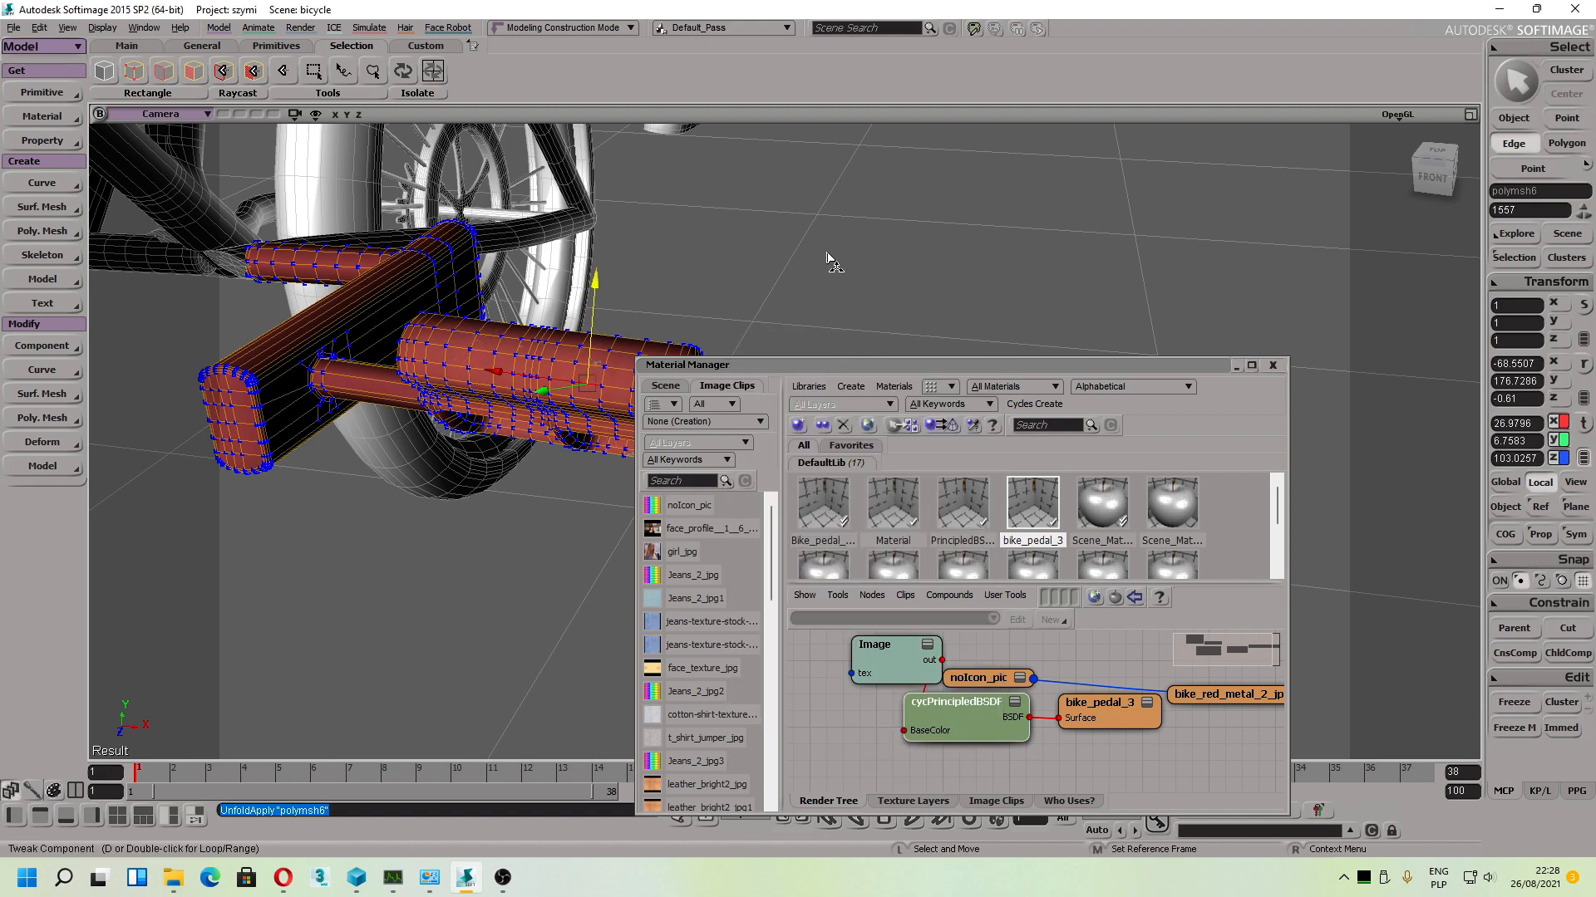
# Step: Close the Material Manager and save the scene
pyautogui.moveTo(830, 258); pyautogui.dragTo(816, 260, button='right')
pyautogui.click(1273, 366)
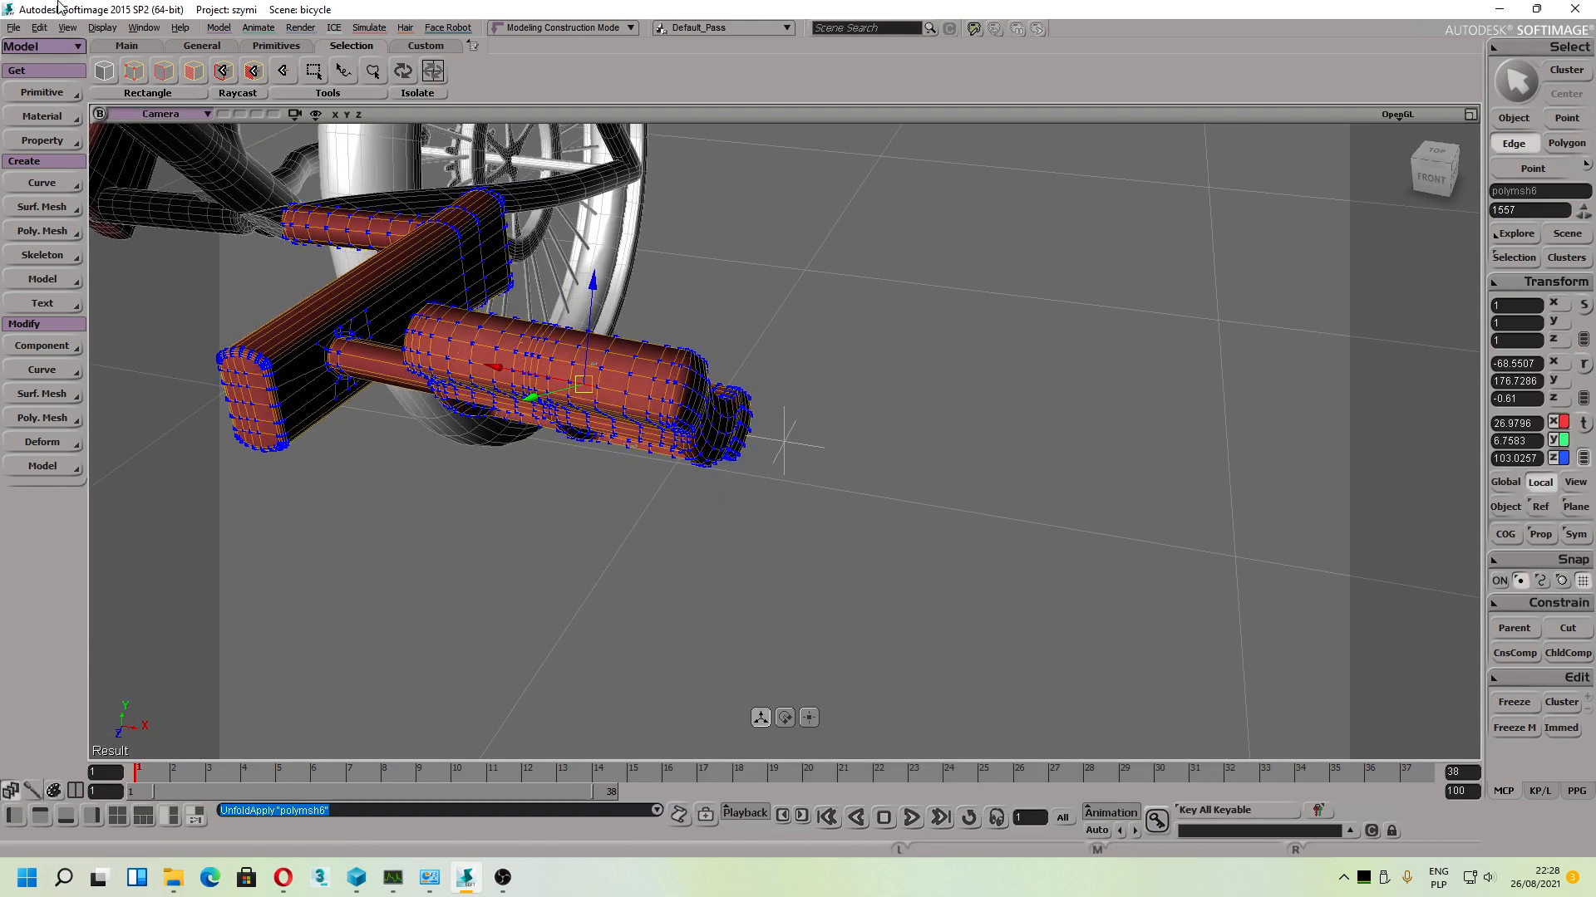
pyautogui.click(12, 26)
pyautogui.click(27, 87)
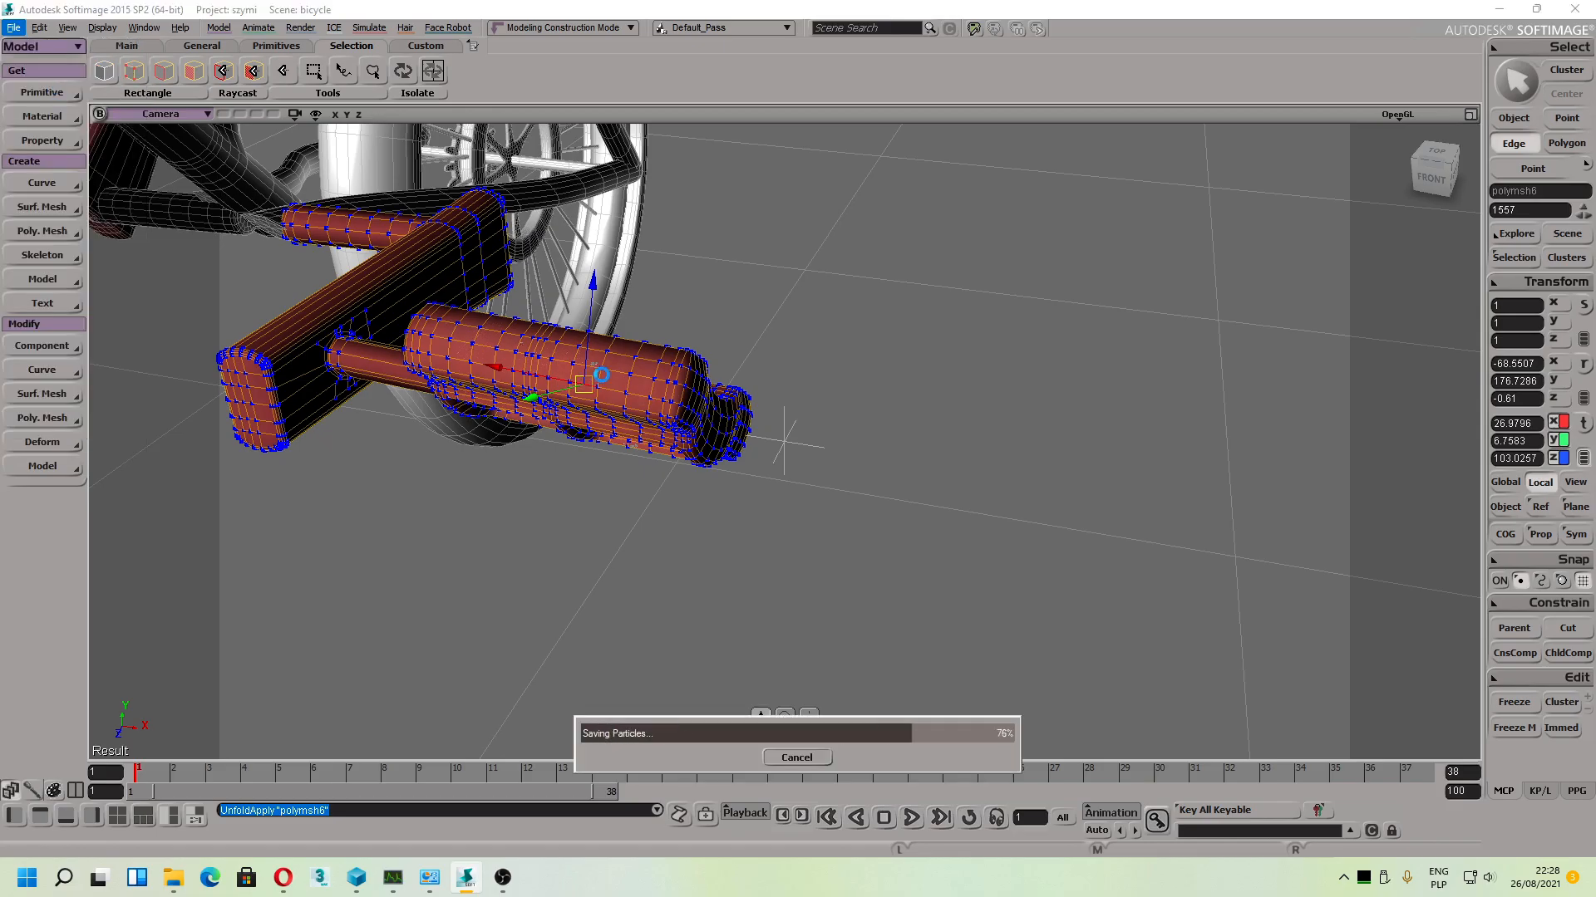
# Step: Examine the red metal texture on the pedal from close up and select an edge near its outer end
pyautogui.moveTo(667, 386); pyautogui.dragTo(726, 460, button='right')
pyautogui.scroll(3, 776, 491)
pyautogui.moveTo(918, 511); pyautogui.dragTo(862, 458, button='right')
pyautogui.scroll(3, 894, 509)
pyautogui.moveTo(861, 458); pyautogui.dragTo(848, 409)
pyautogui.press('m')
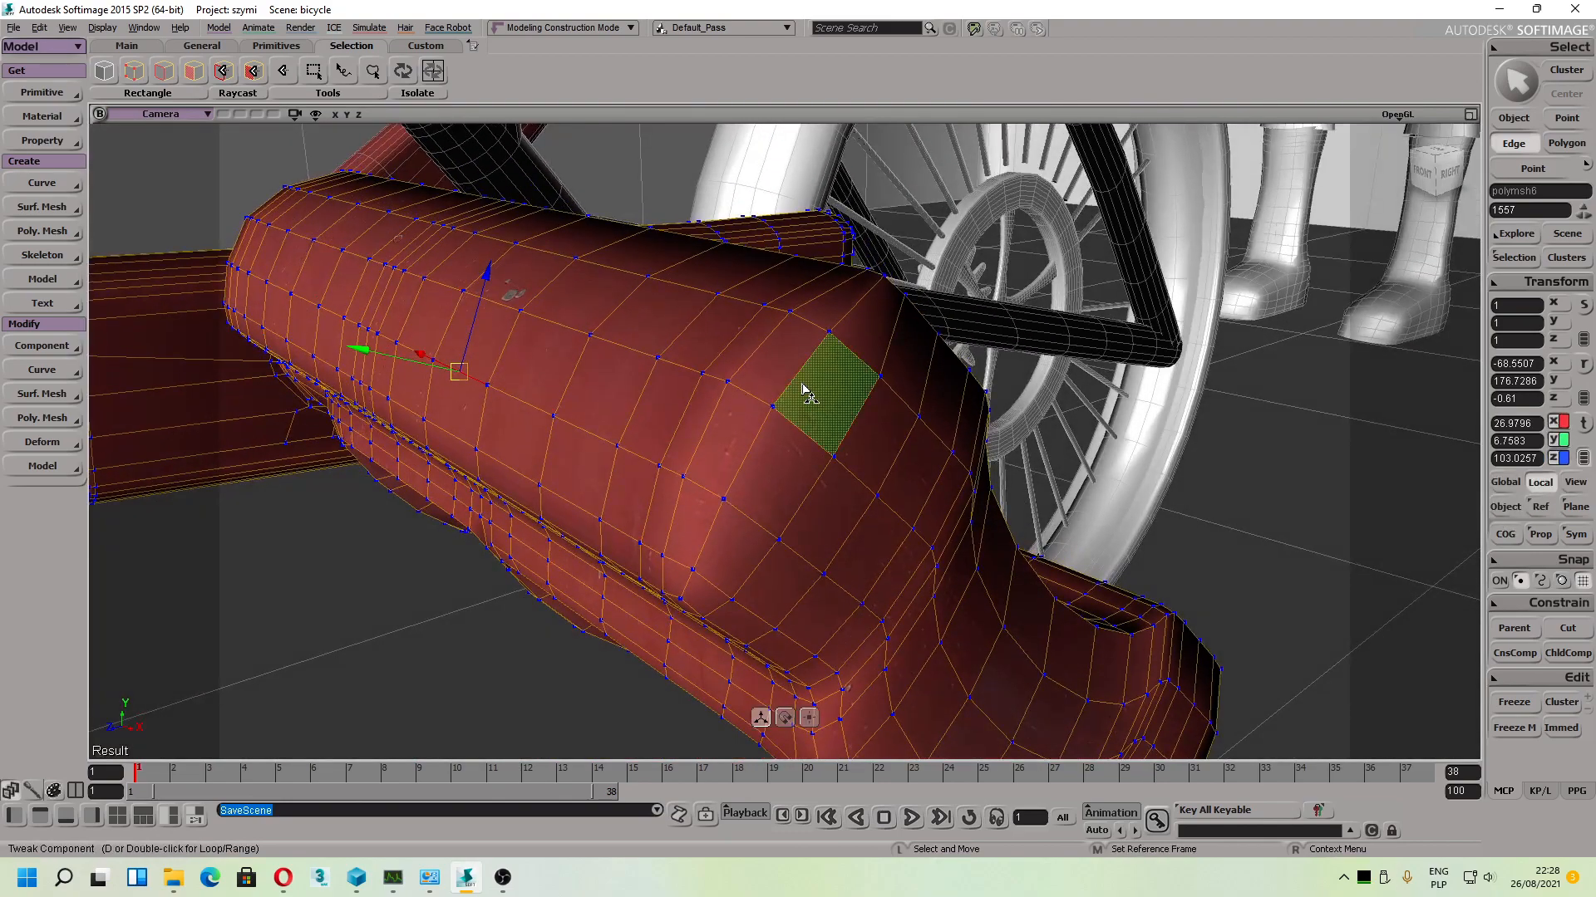
pyautogui.click(796, 382)
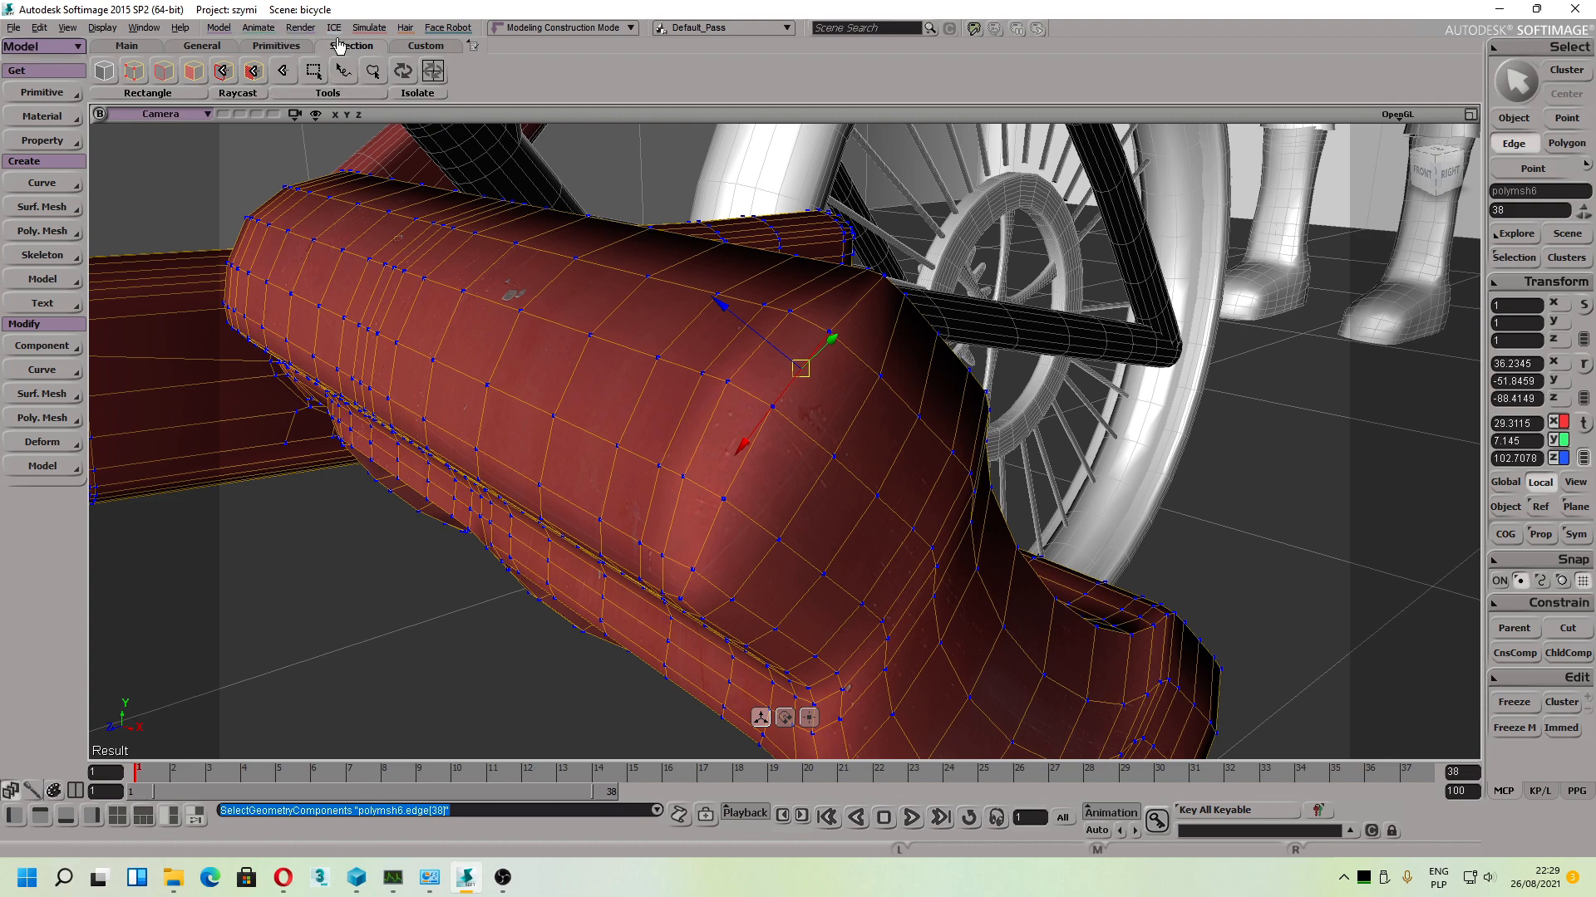
# Step: Reopen the Material Manager and compare the render trees of the Bike_pedal_02 and bike_pedal_3 materials
pyautogui.click(299, 28)
pyautogui.click(320, 171)
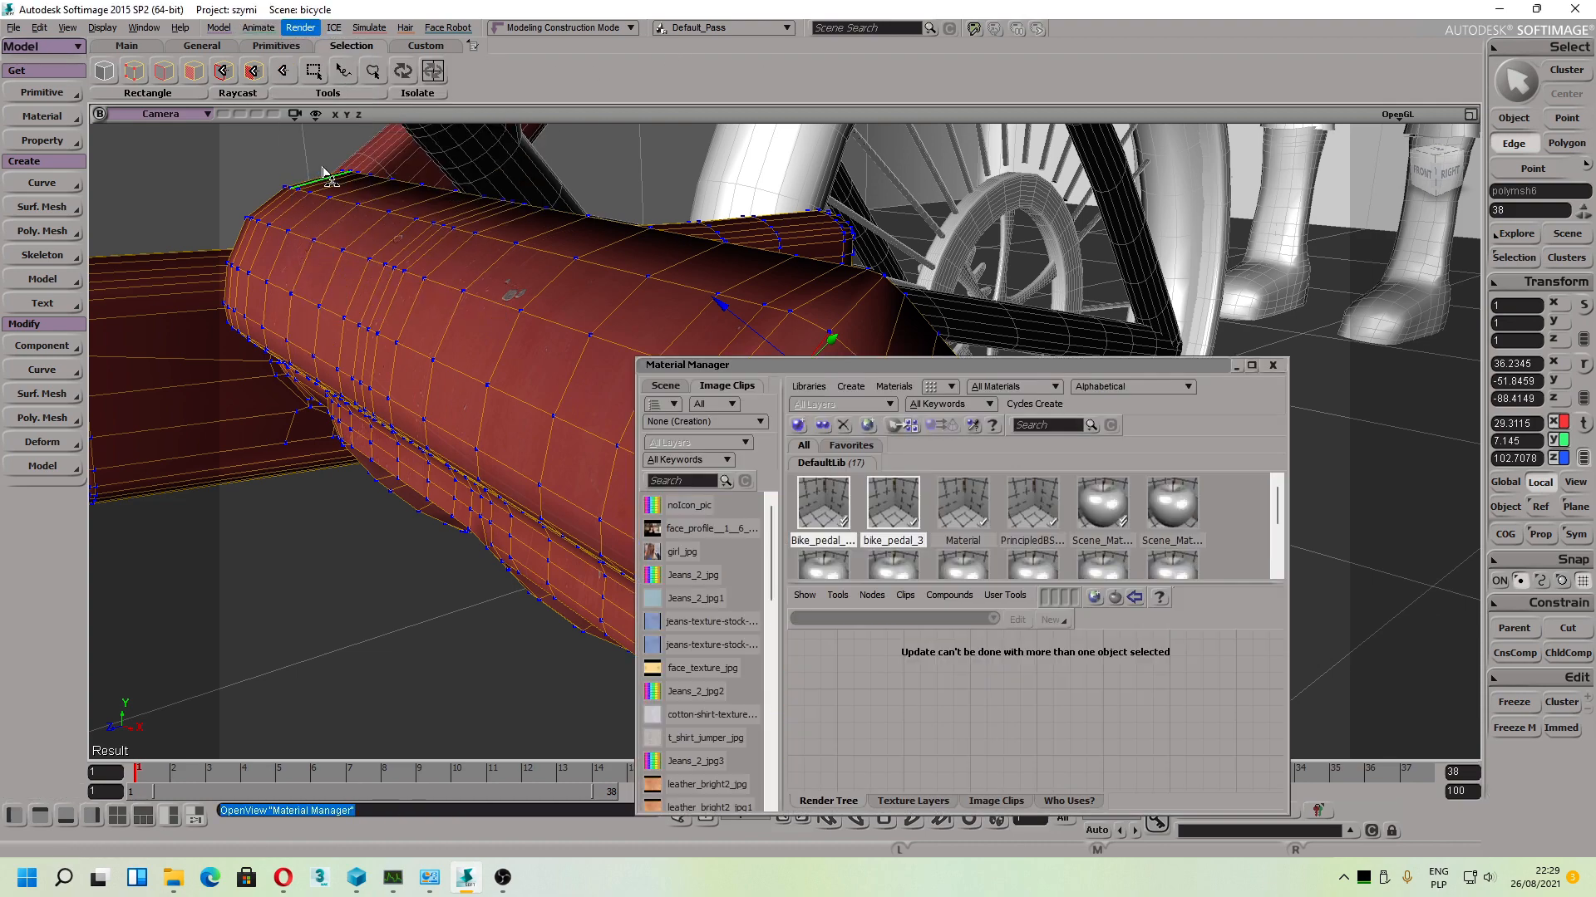
pyautogui.click(818, 522)
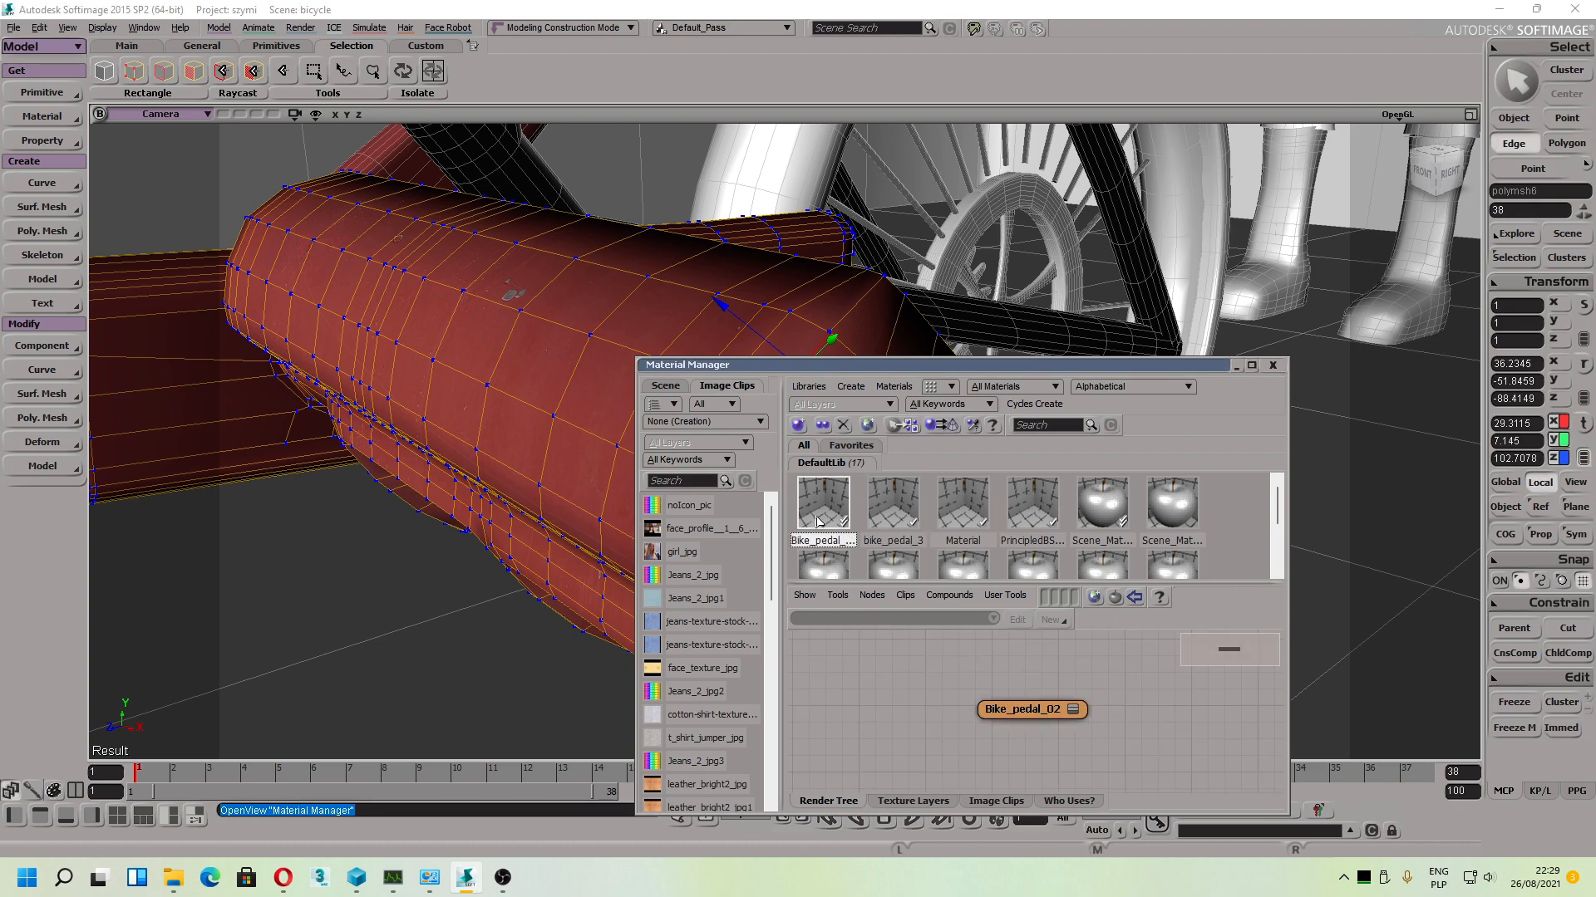
pyautogui.click(906, 508)
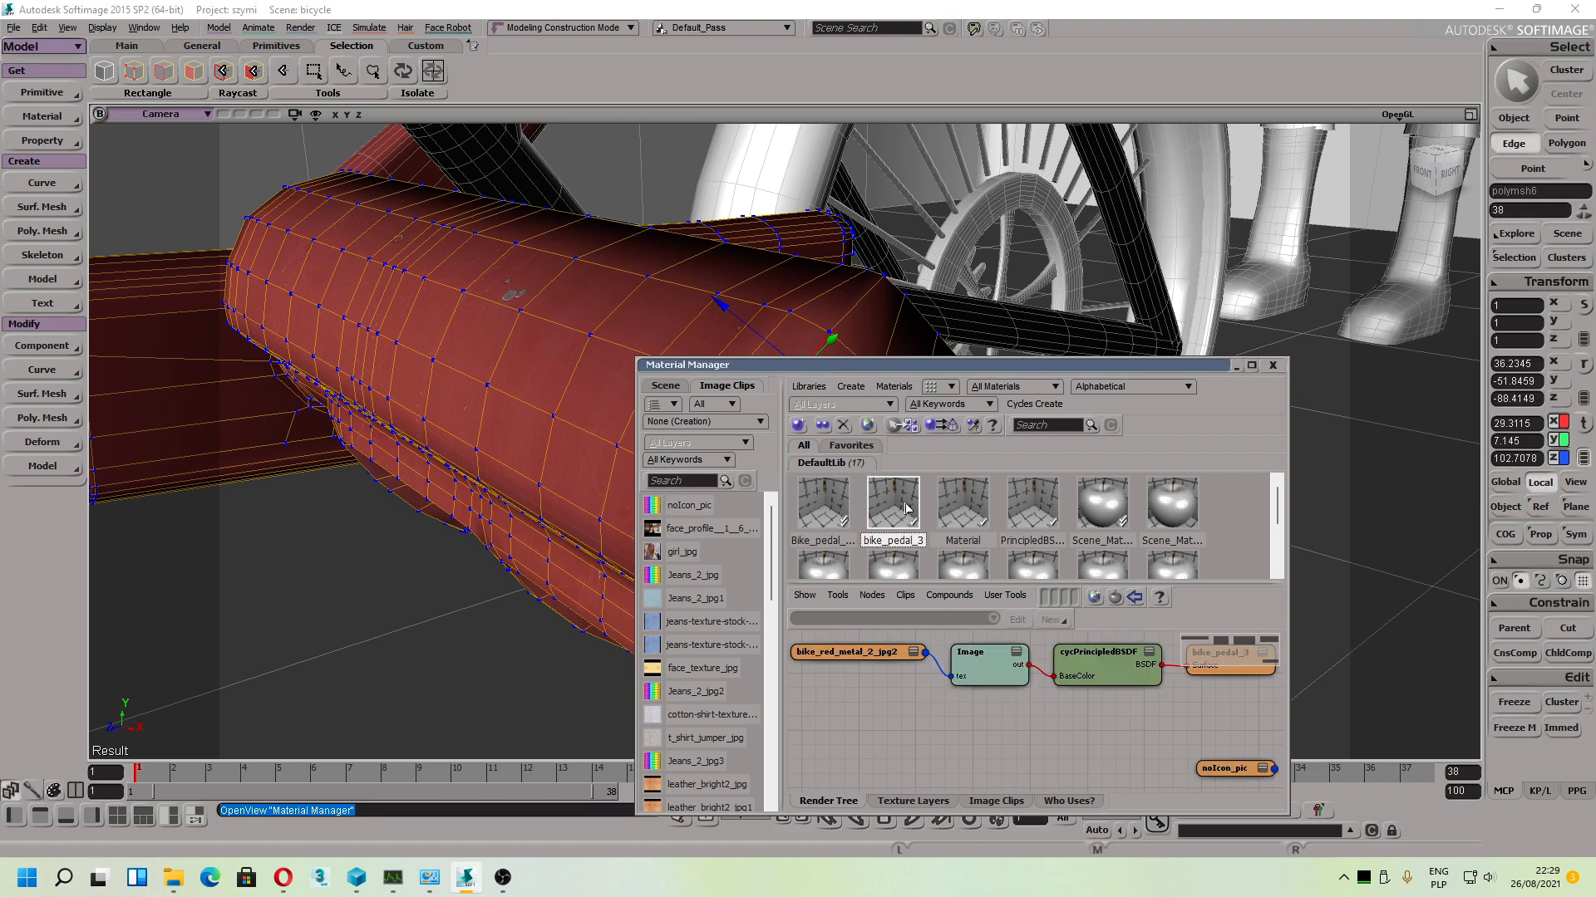
pyautogui.click(831, 508)
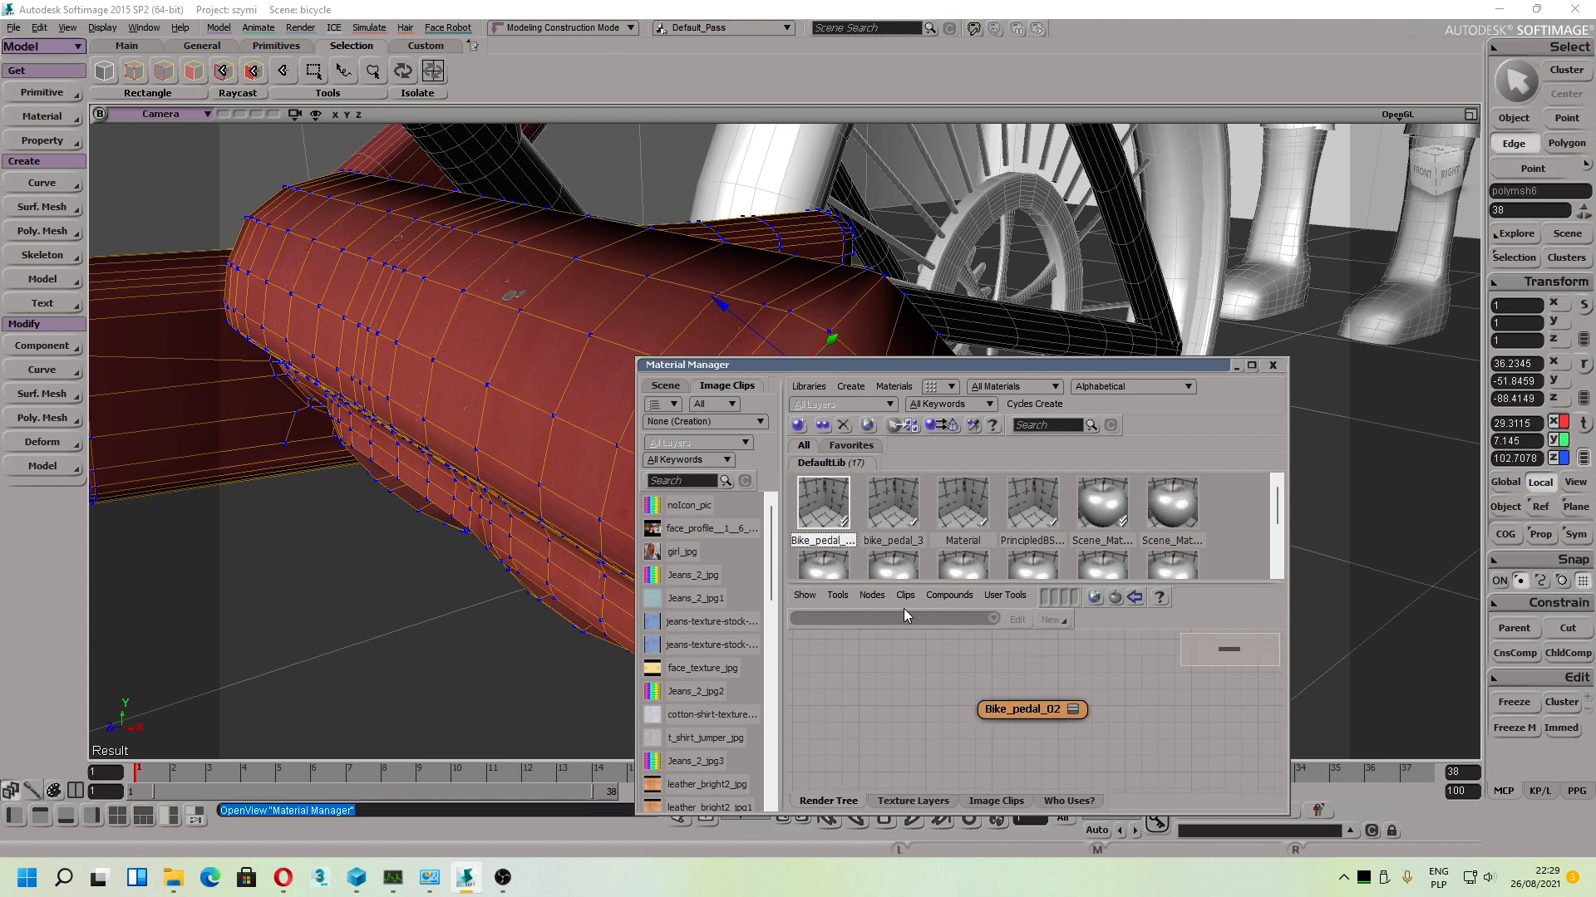
# Step: Check the properties and name of the Bike_pedal_02 material, keeping the name Bike_pedal_02
pyautogui.doubleClick(1024, 713)
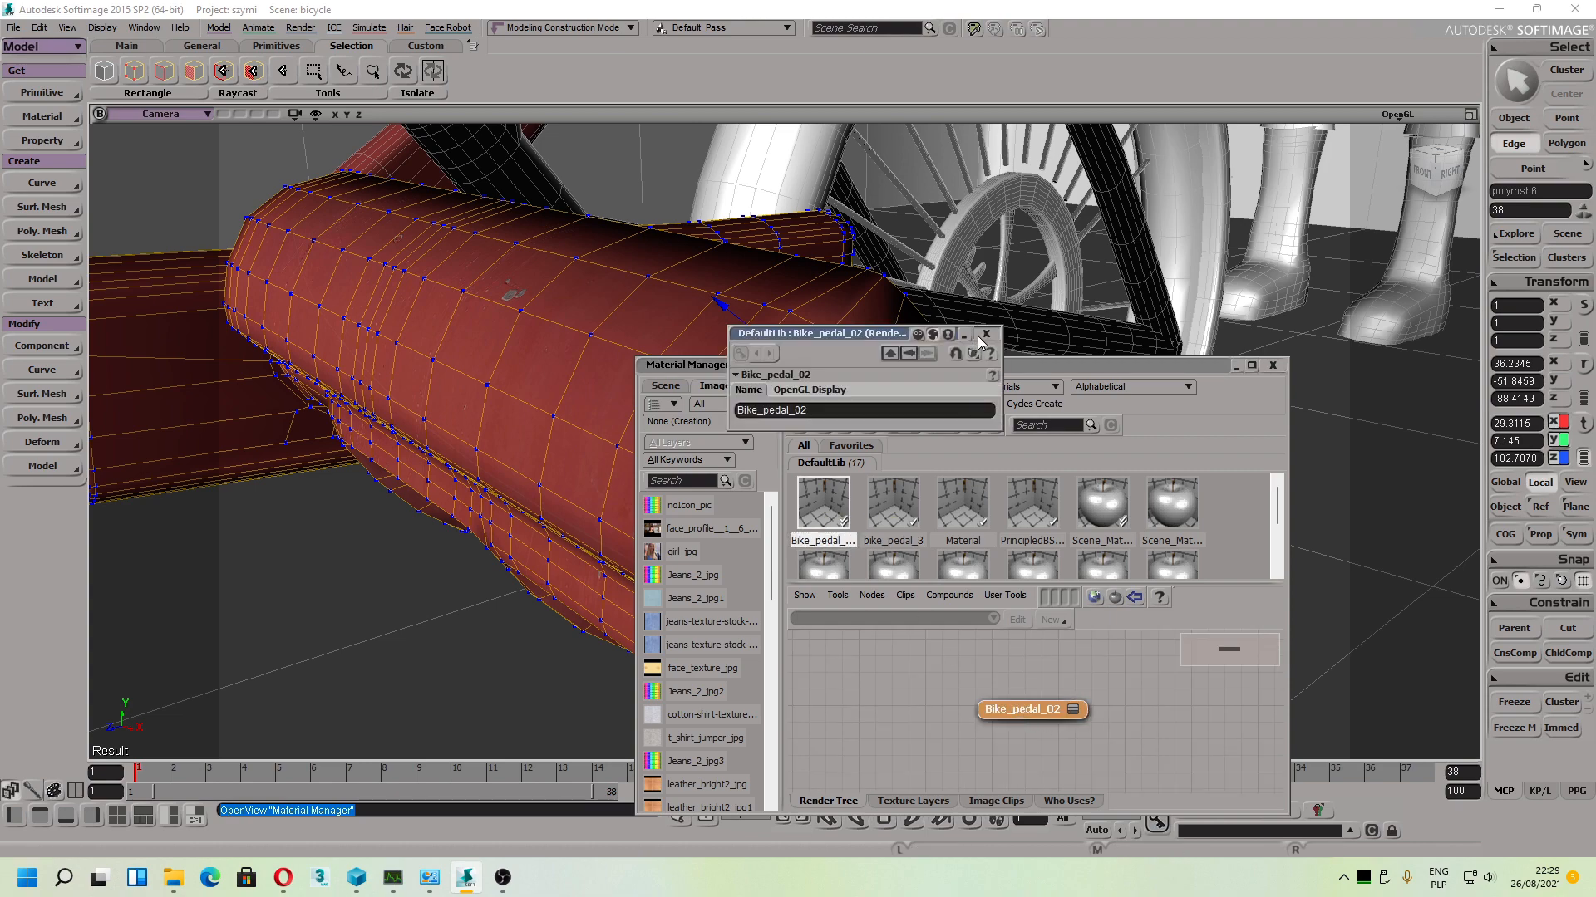
pyautogui.click(986, 333)
pyautogui.click(826, 538)
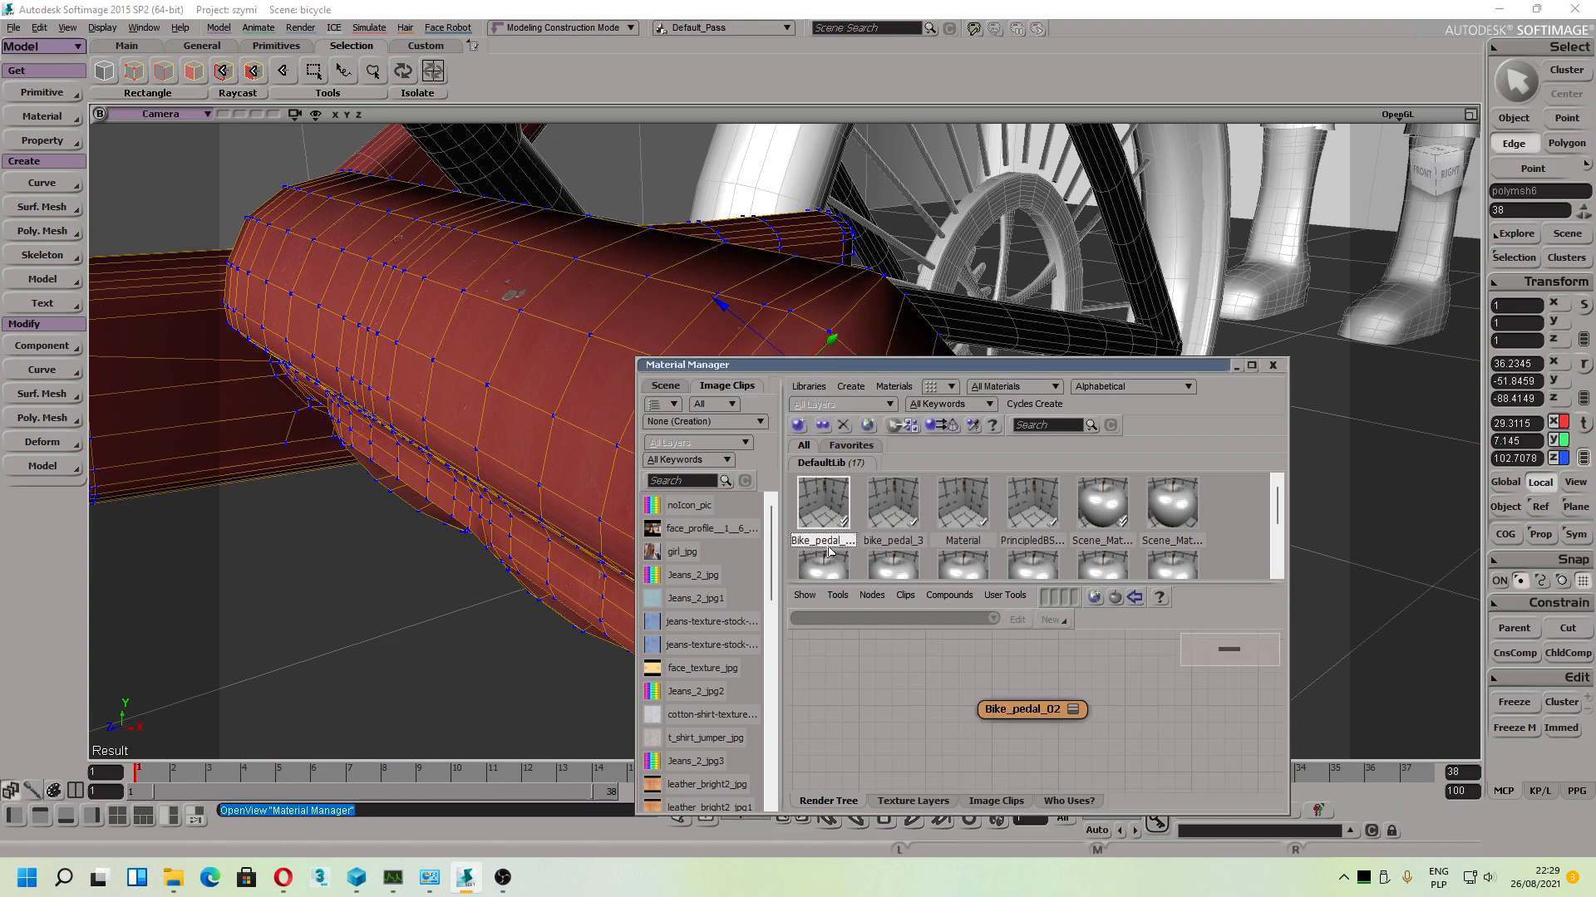
pyautogui.click(827, 546)
pyautogui.click(922, 675)
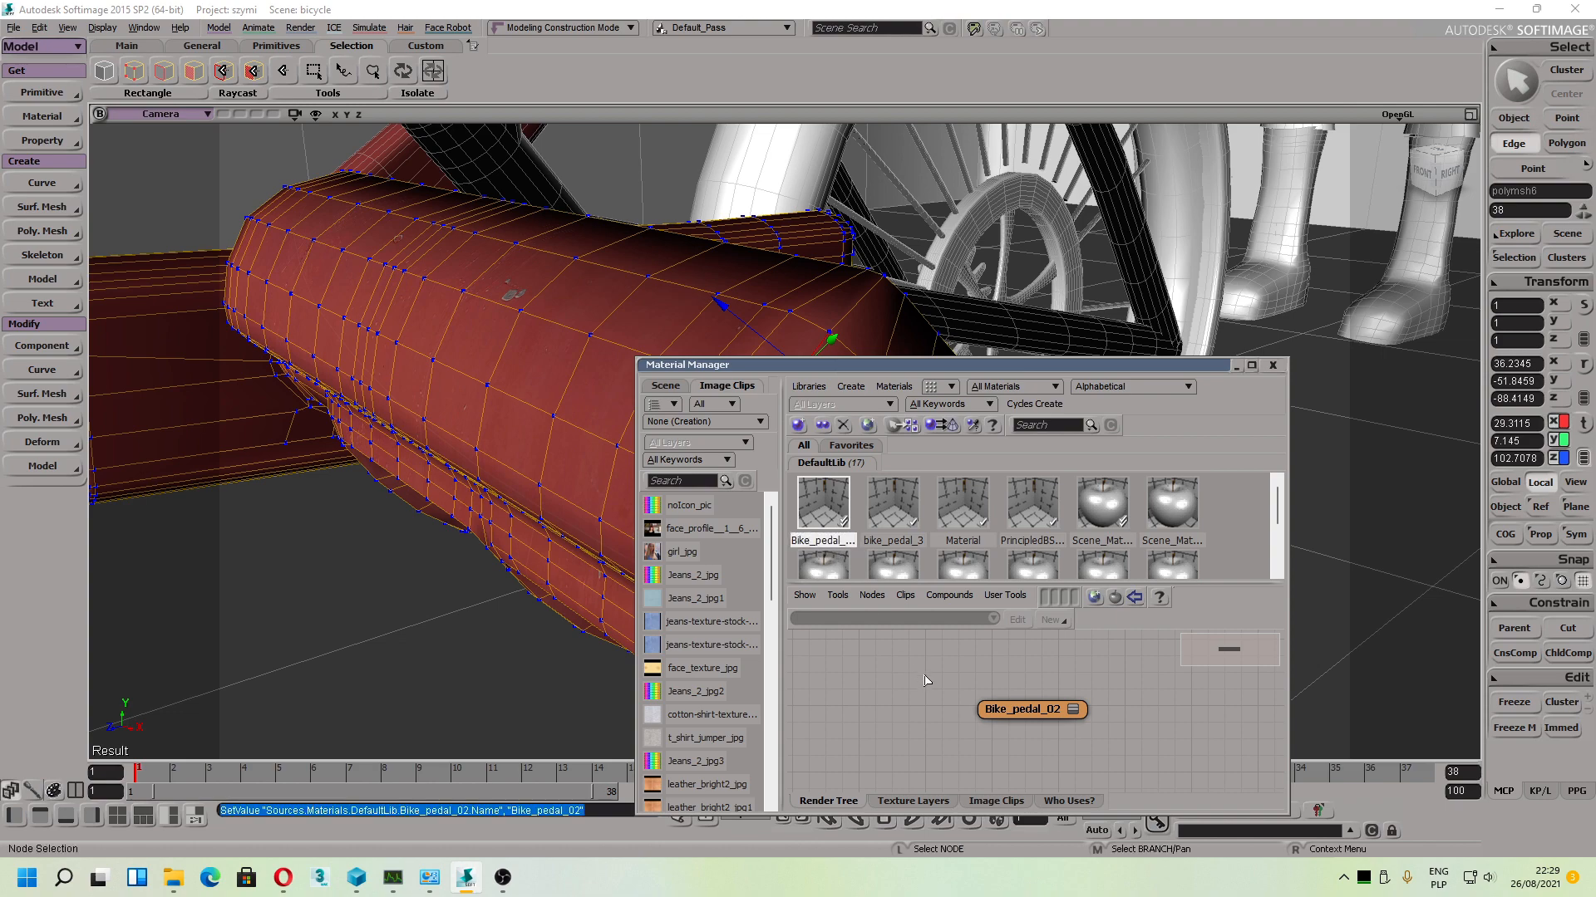
pyautogui.doubleClick(828, 507)
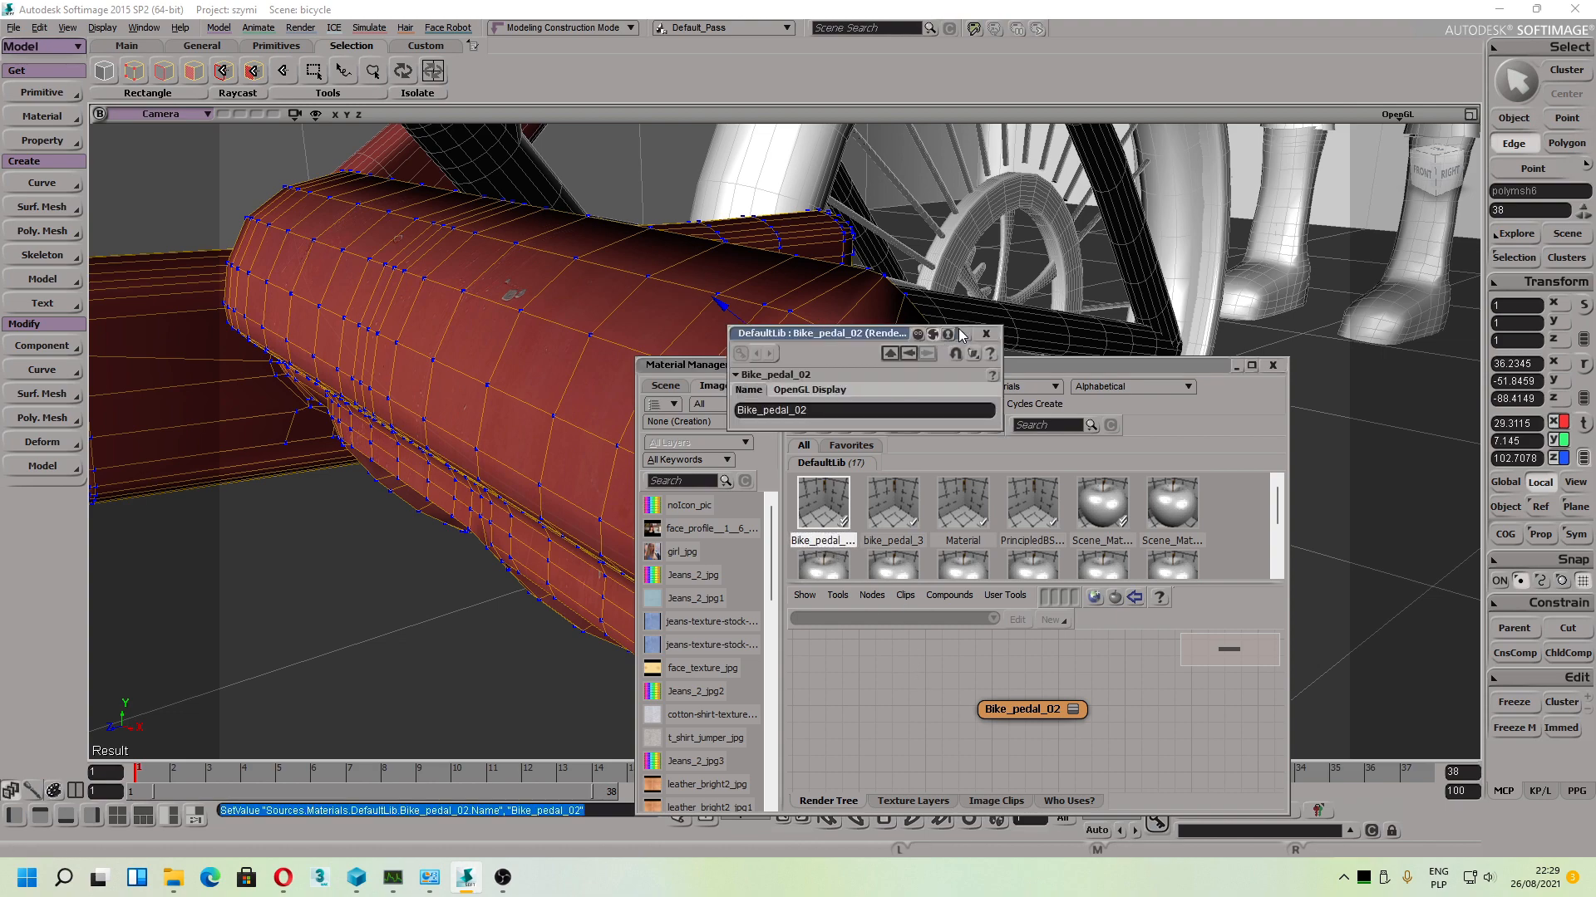
pyautogui.click(986, 333)
# Step: Inspect the properties of the Image node in the bike_pedal_3 render tree
pyautogui.click(892, 503)
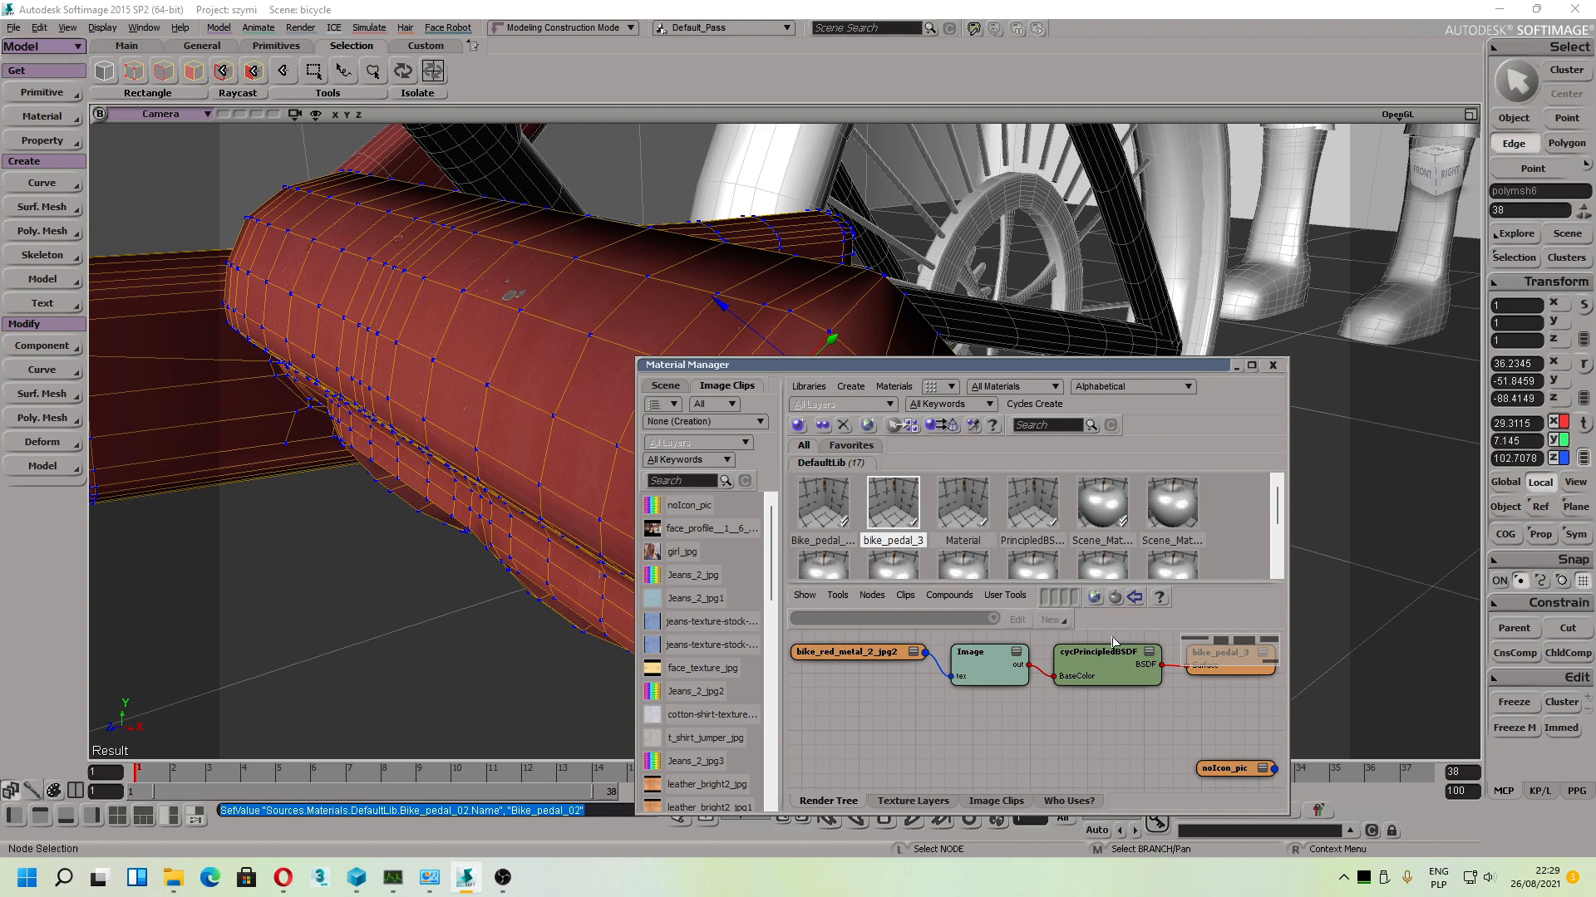
pyautogui.doubleClick(989, 675)
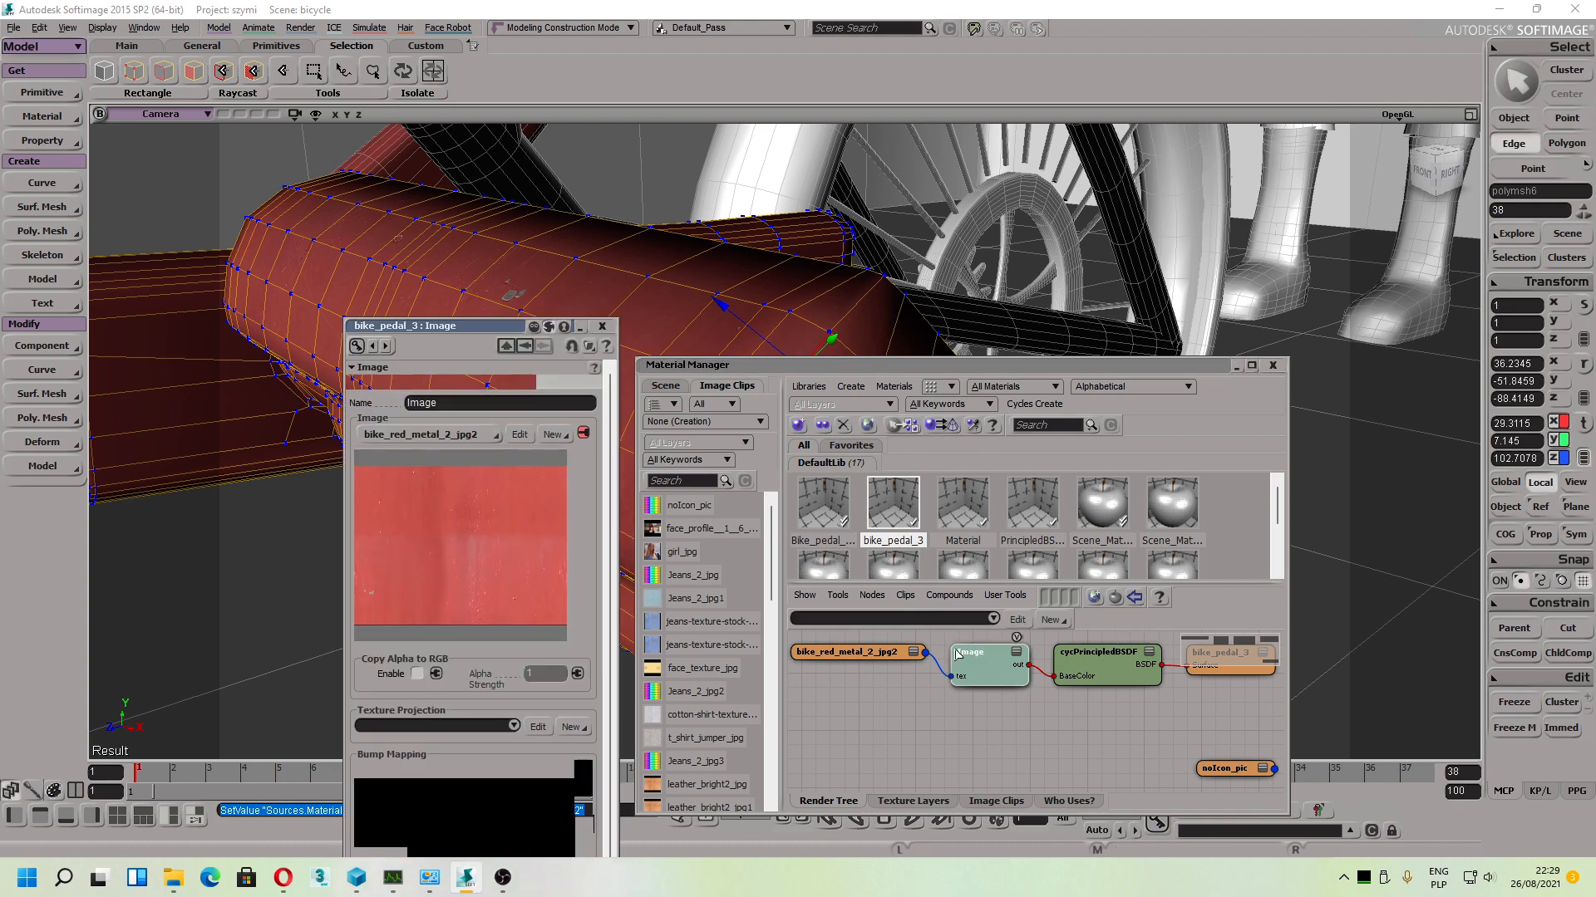
pyautogui.click(612, 324)
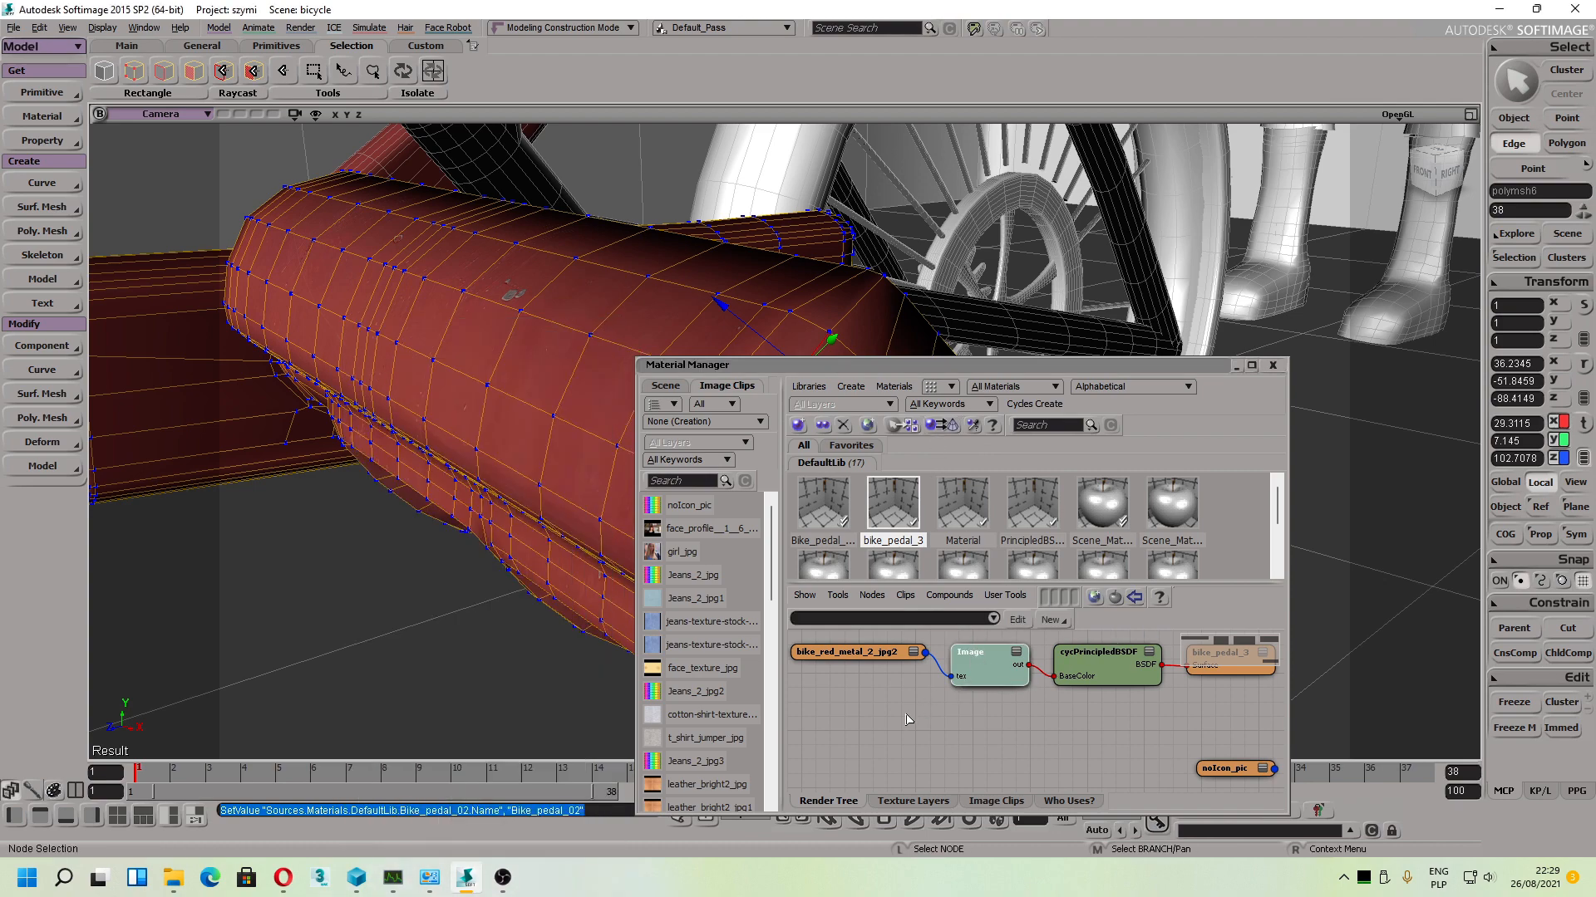
pyautogui.click(961, 508)
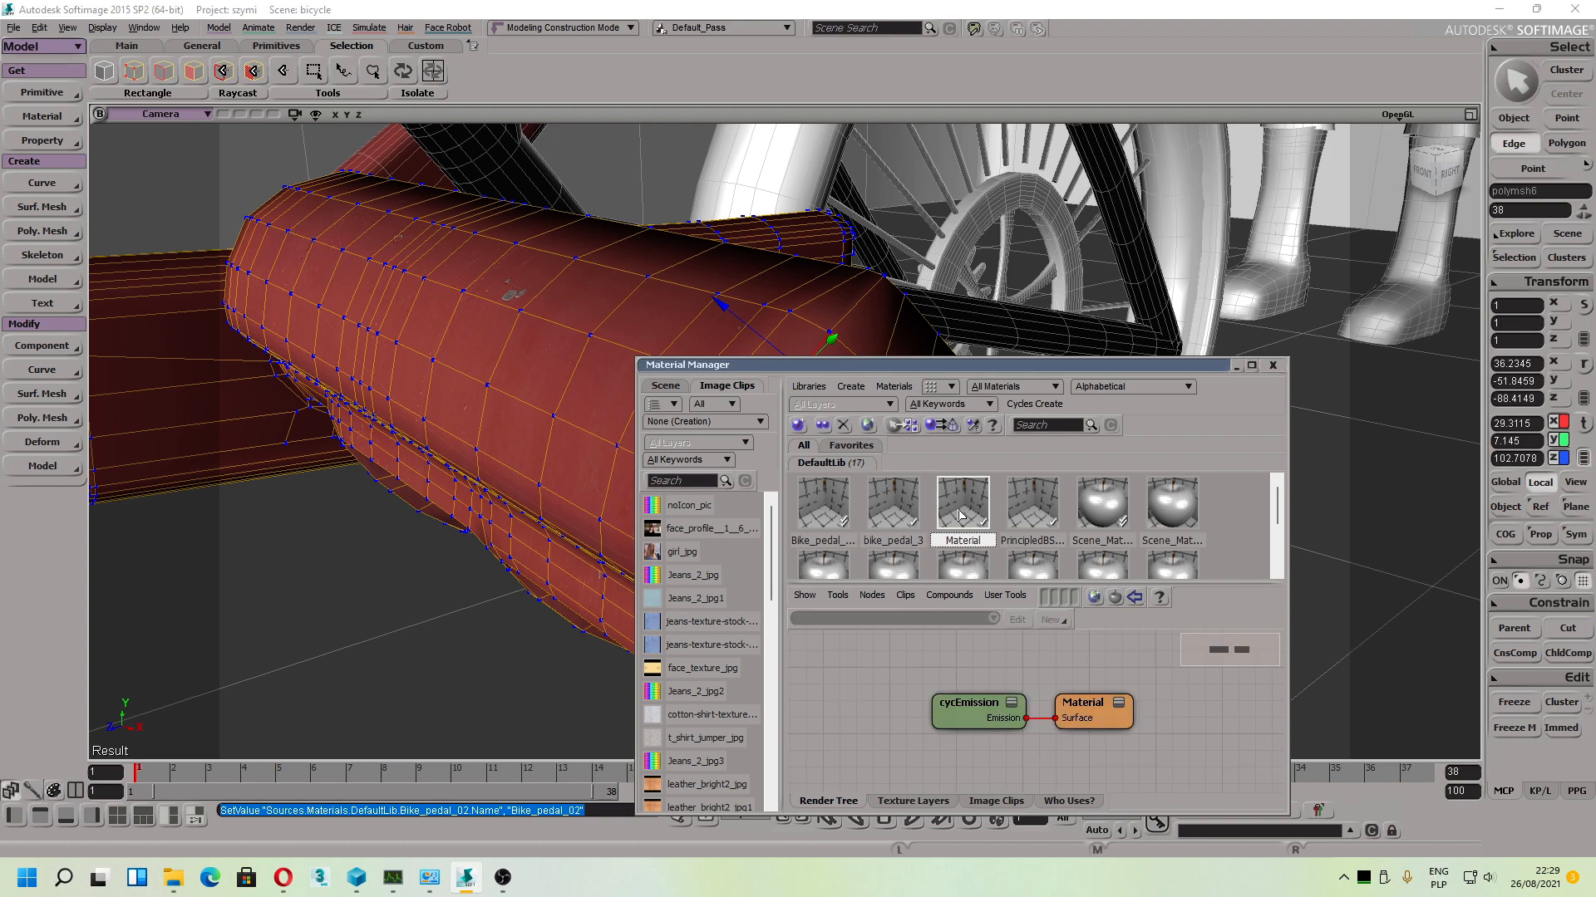
pyautogui.click(1033, 404)
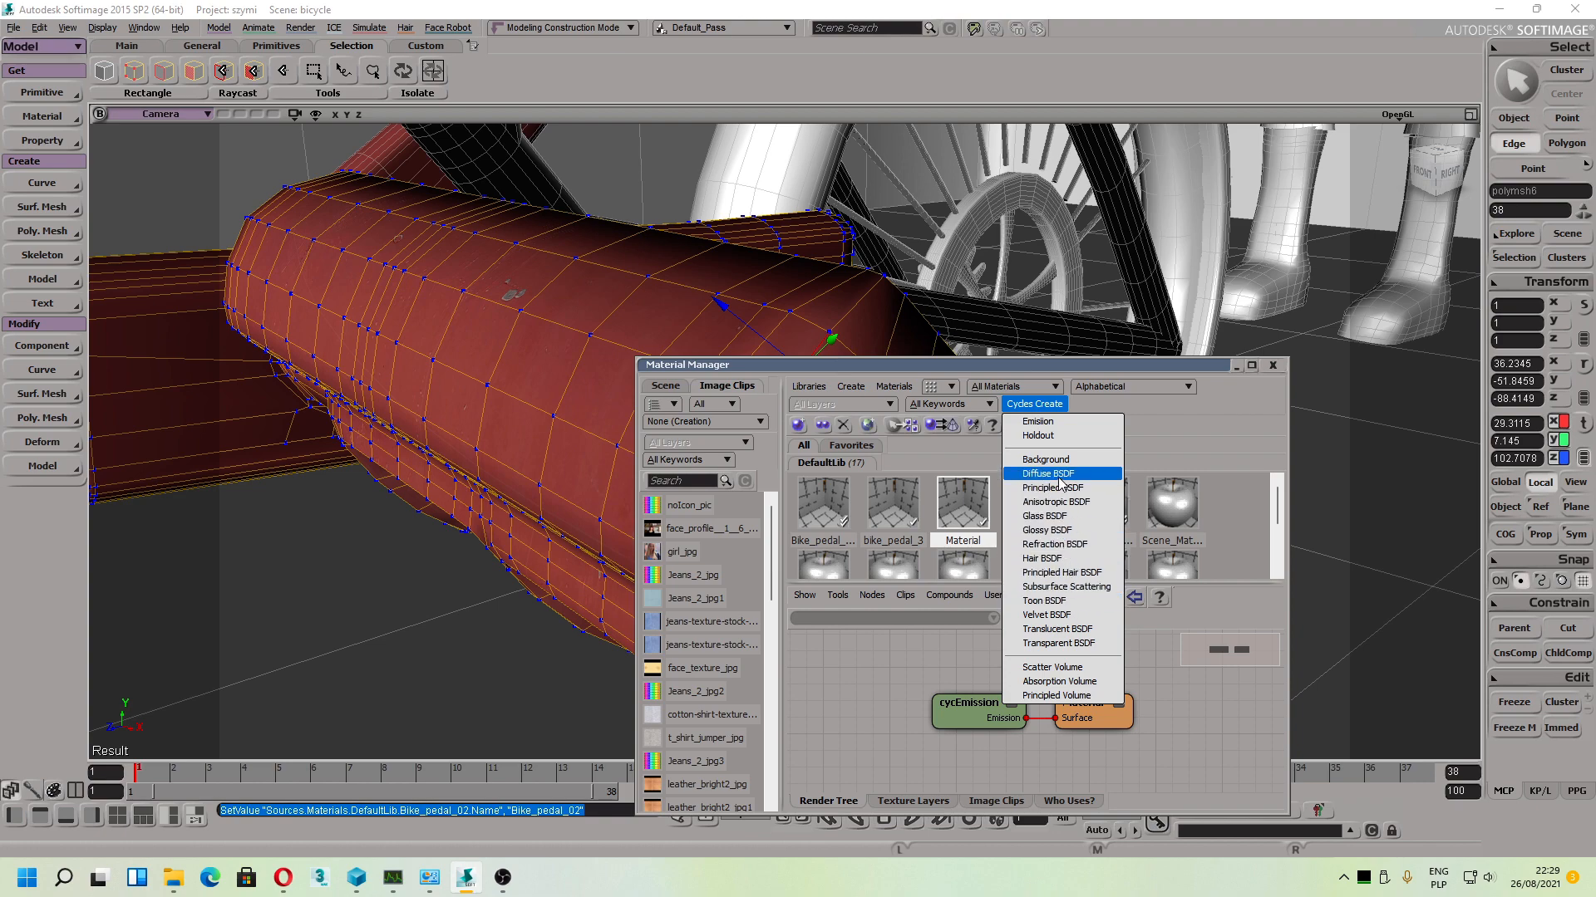
pyautogui.click(1072, 572)
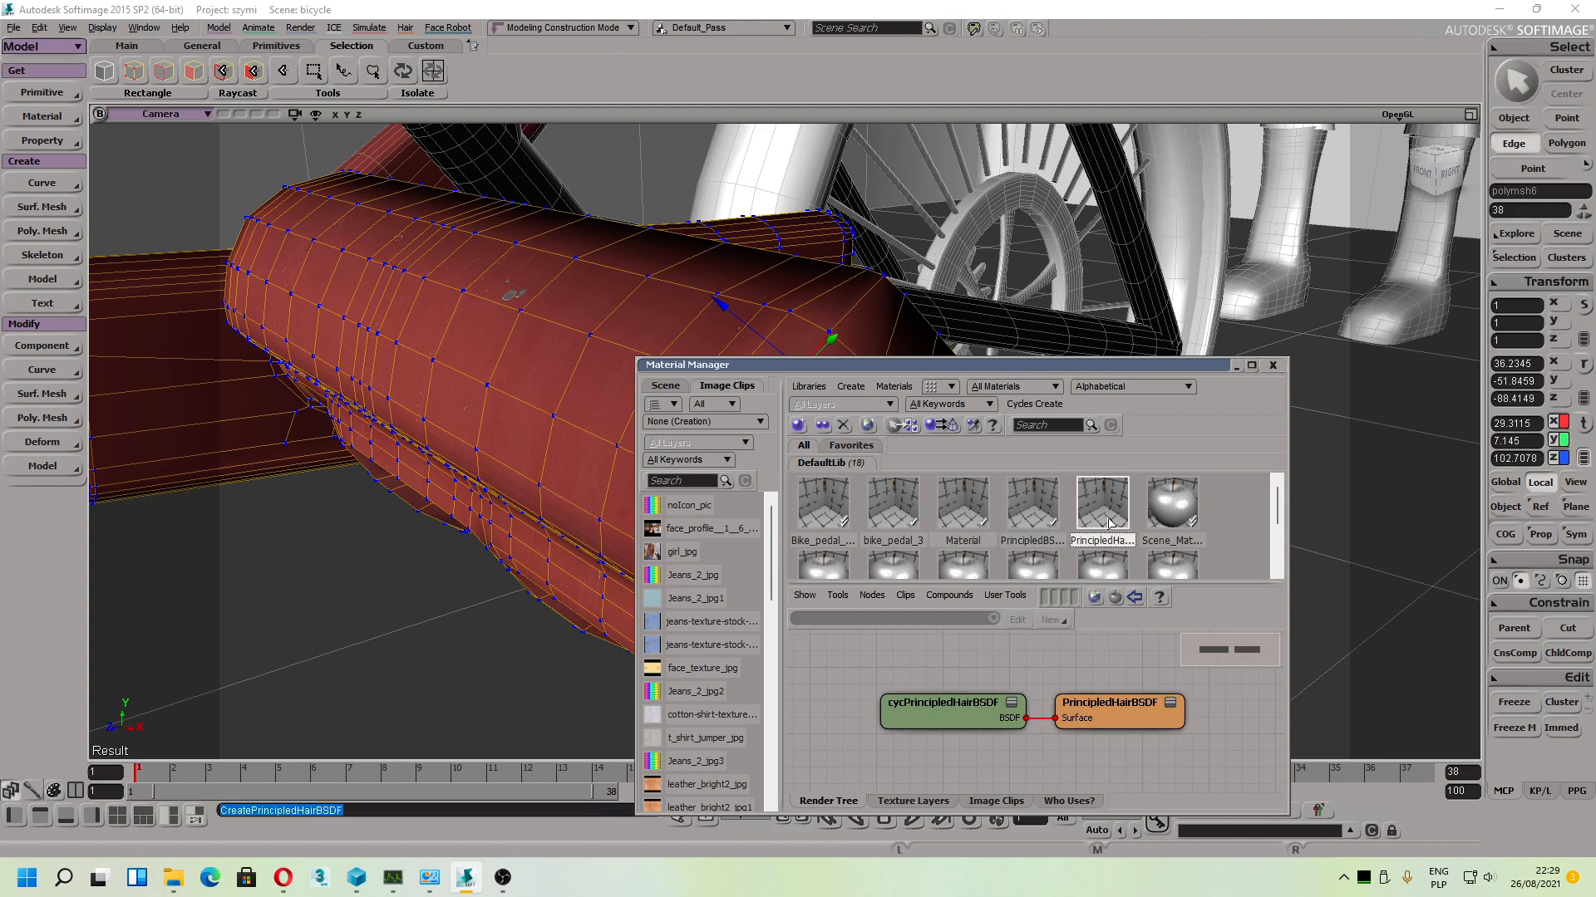
pyautogui.press('Delete')
# Step: Create a new Cycles Principled BSDF material and try to assign it to the current selection
pyautogui.click(1034, 404)
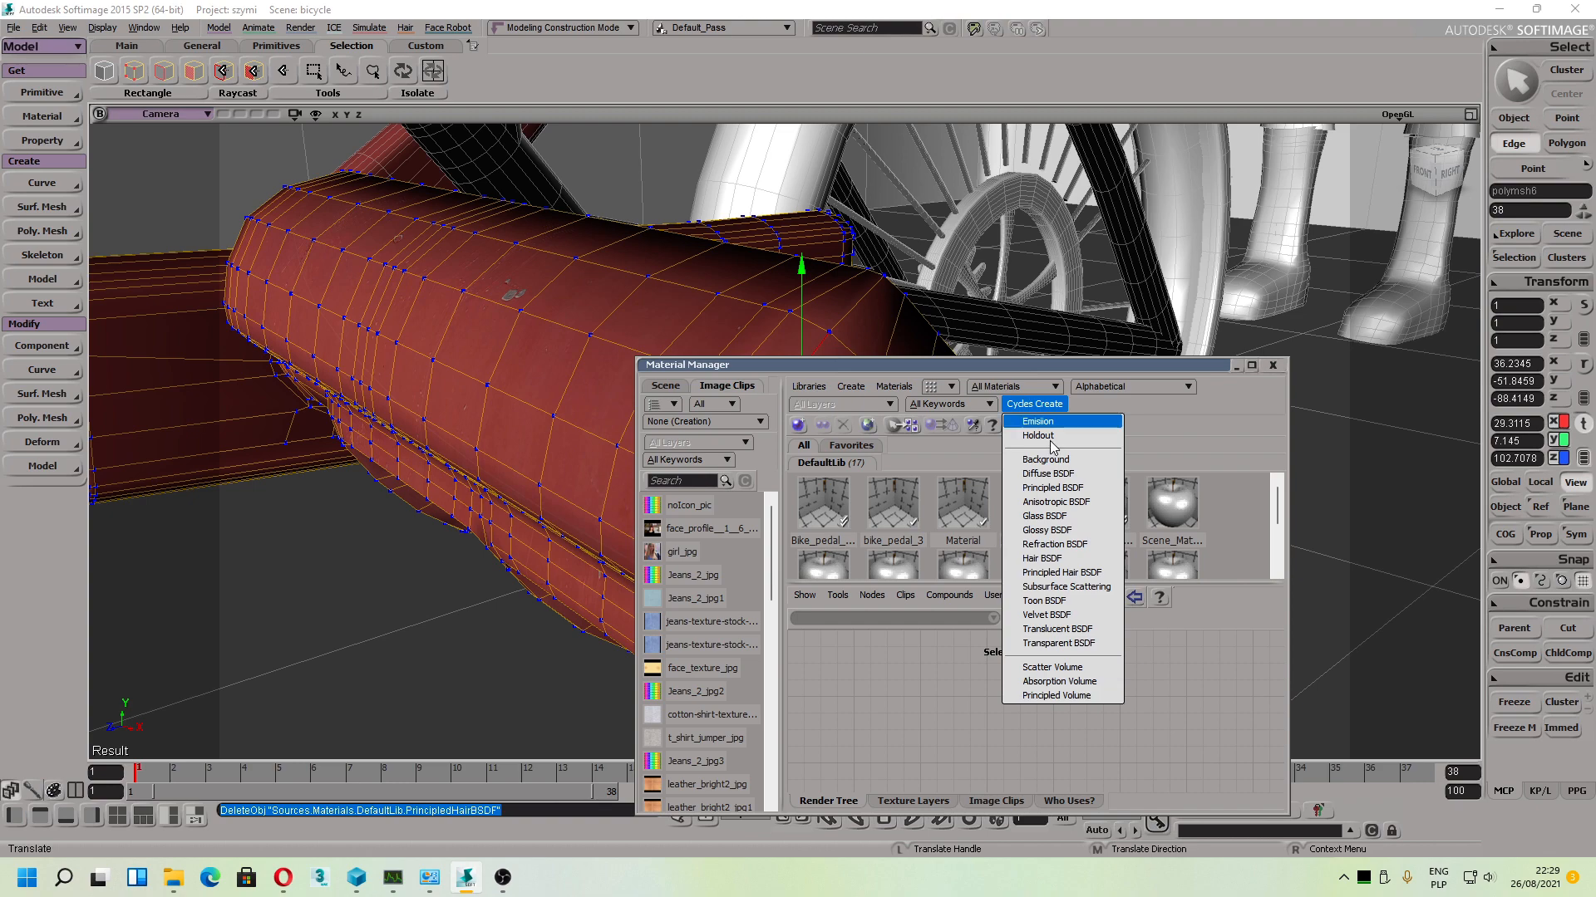
pyautogui.click(1087, 488)
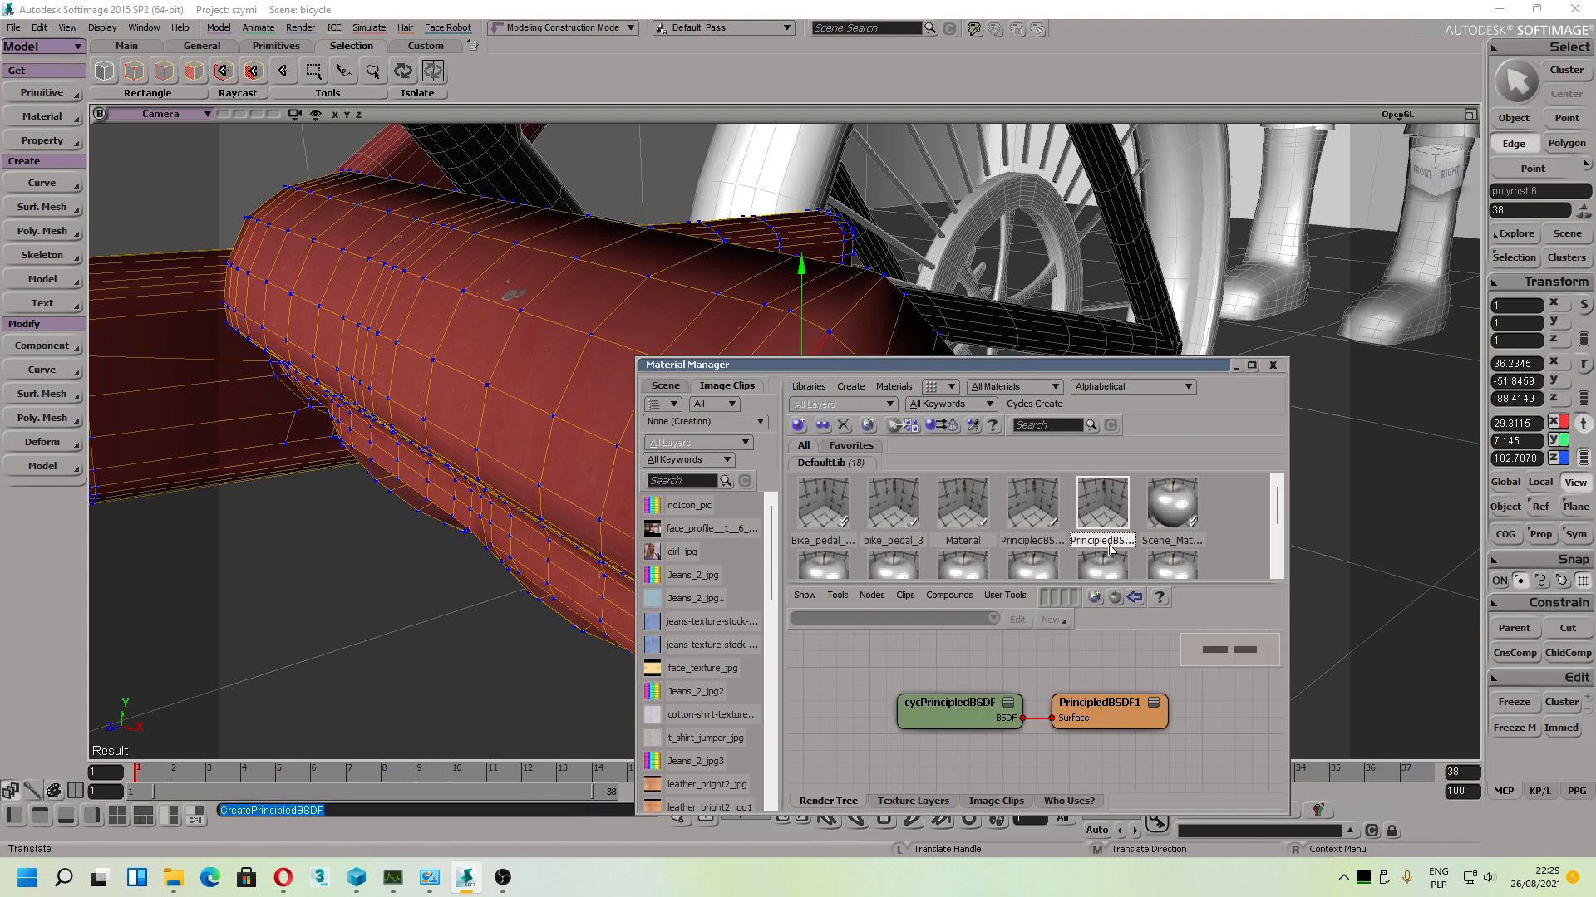
pyautogui.click(937, 425)
# Step: Select the pedal and crank mesh polymsh6 as an object and assign the new Principled BSDF material to it
pyautogui.click(602, 297)
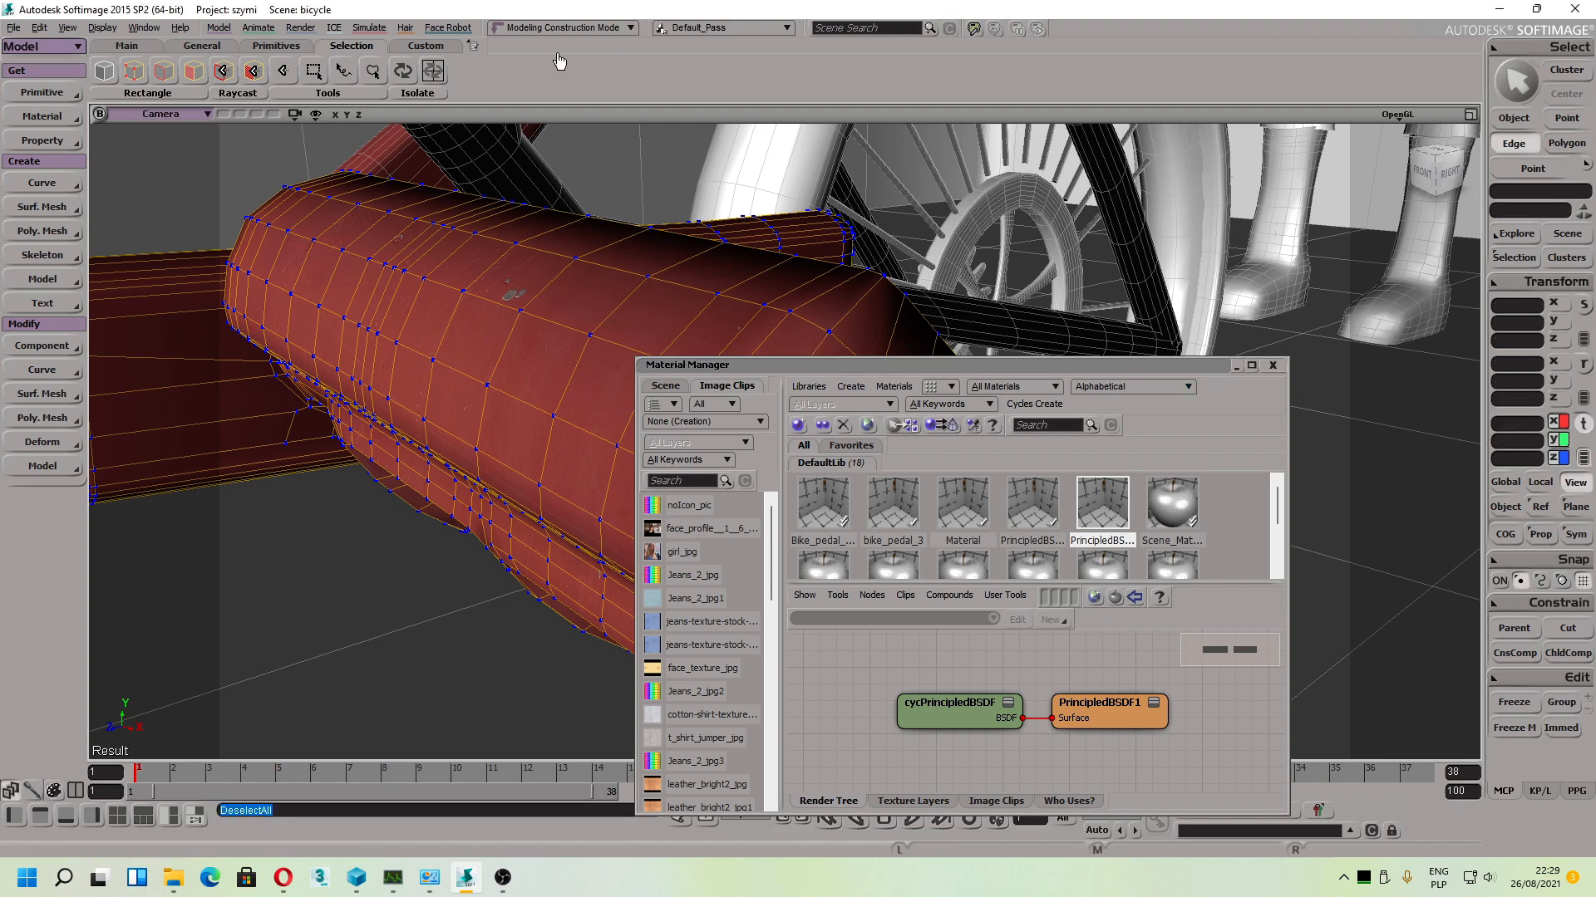
pyautogui.press('space')
pyautogui.press('space')
pyautogui.click(671, 237)
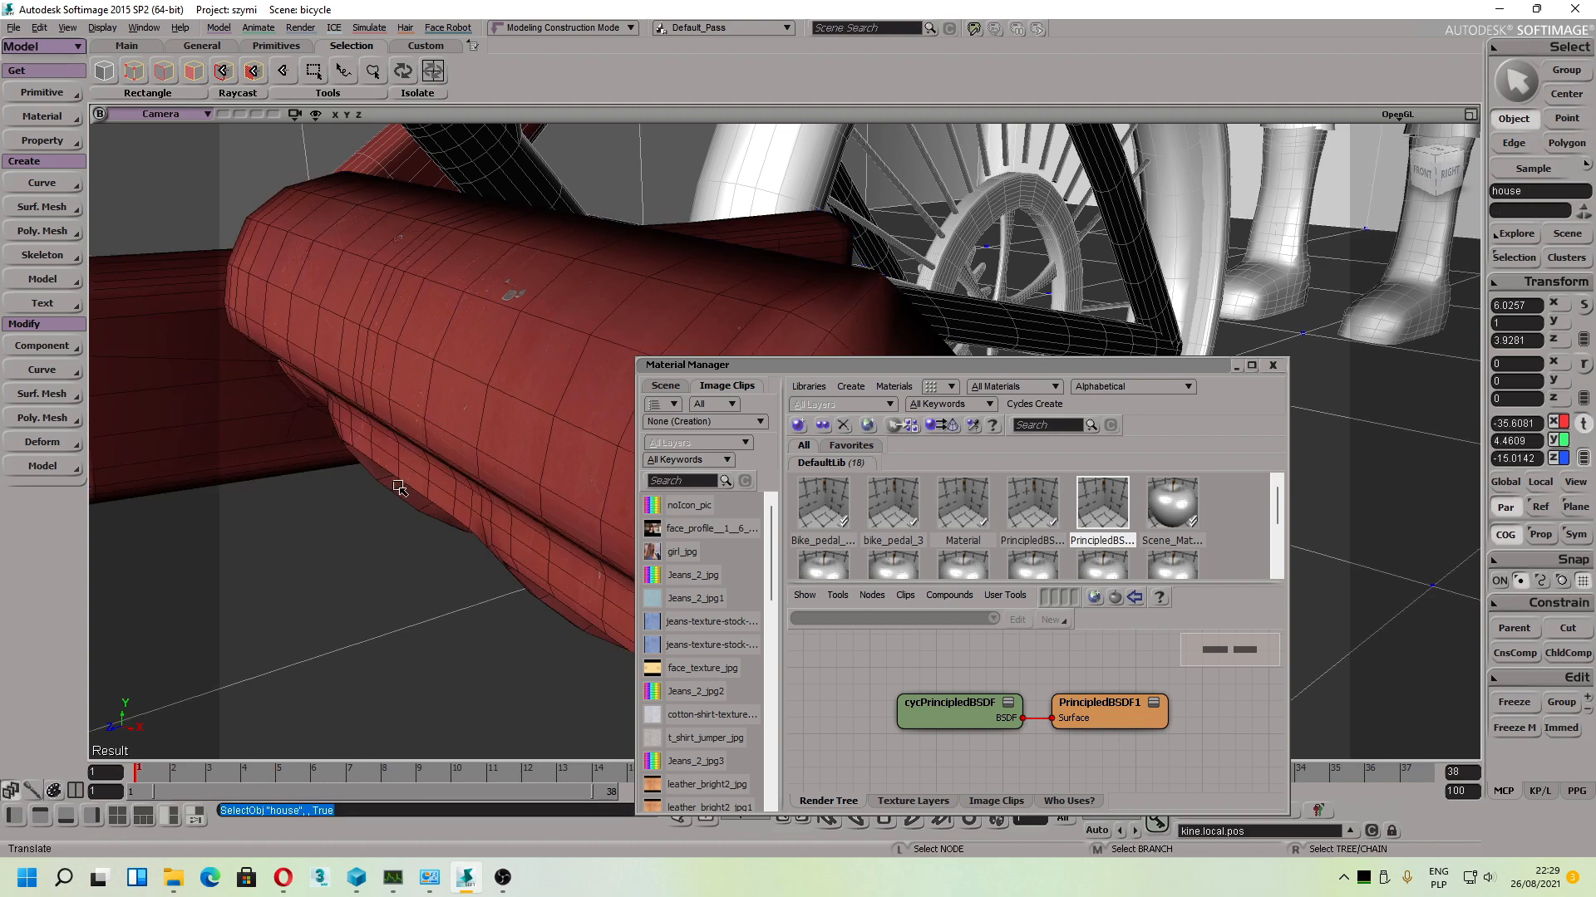
pyautogui.click(952, 425)
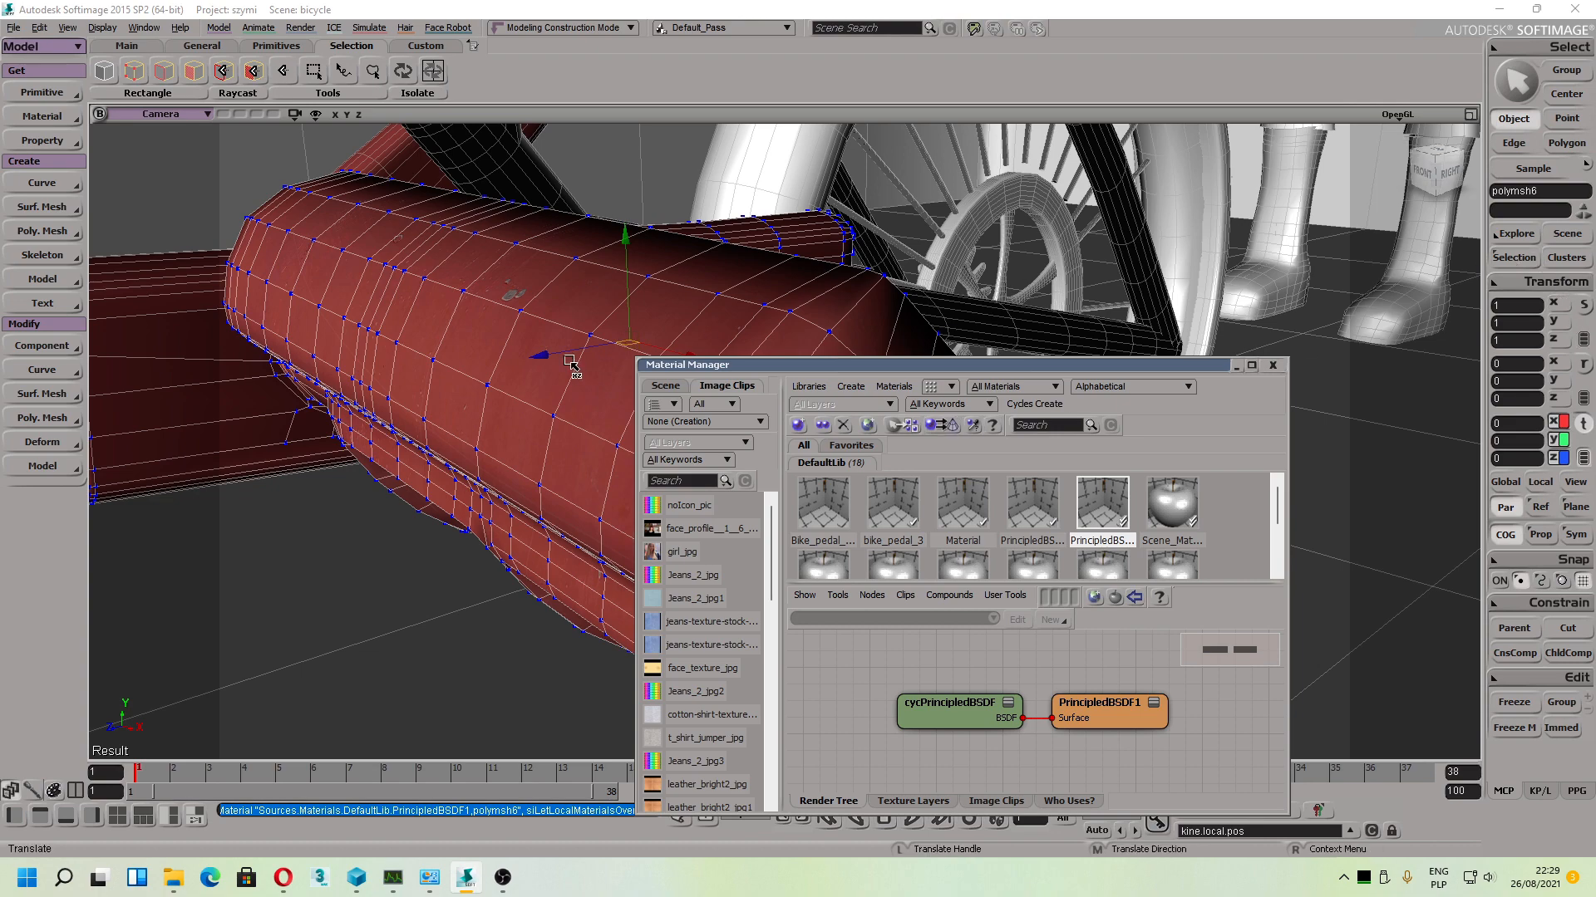
pyautogui.click(534, 358)
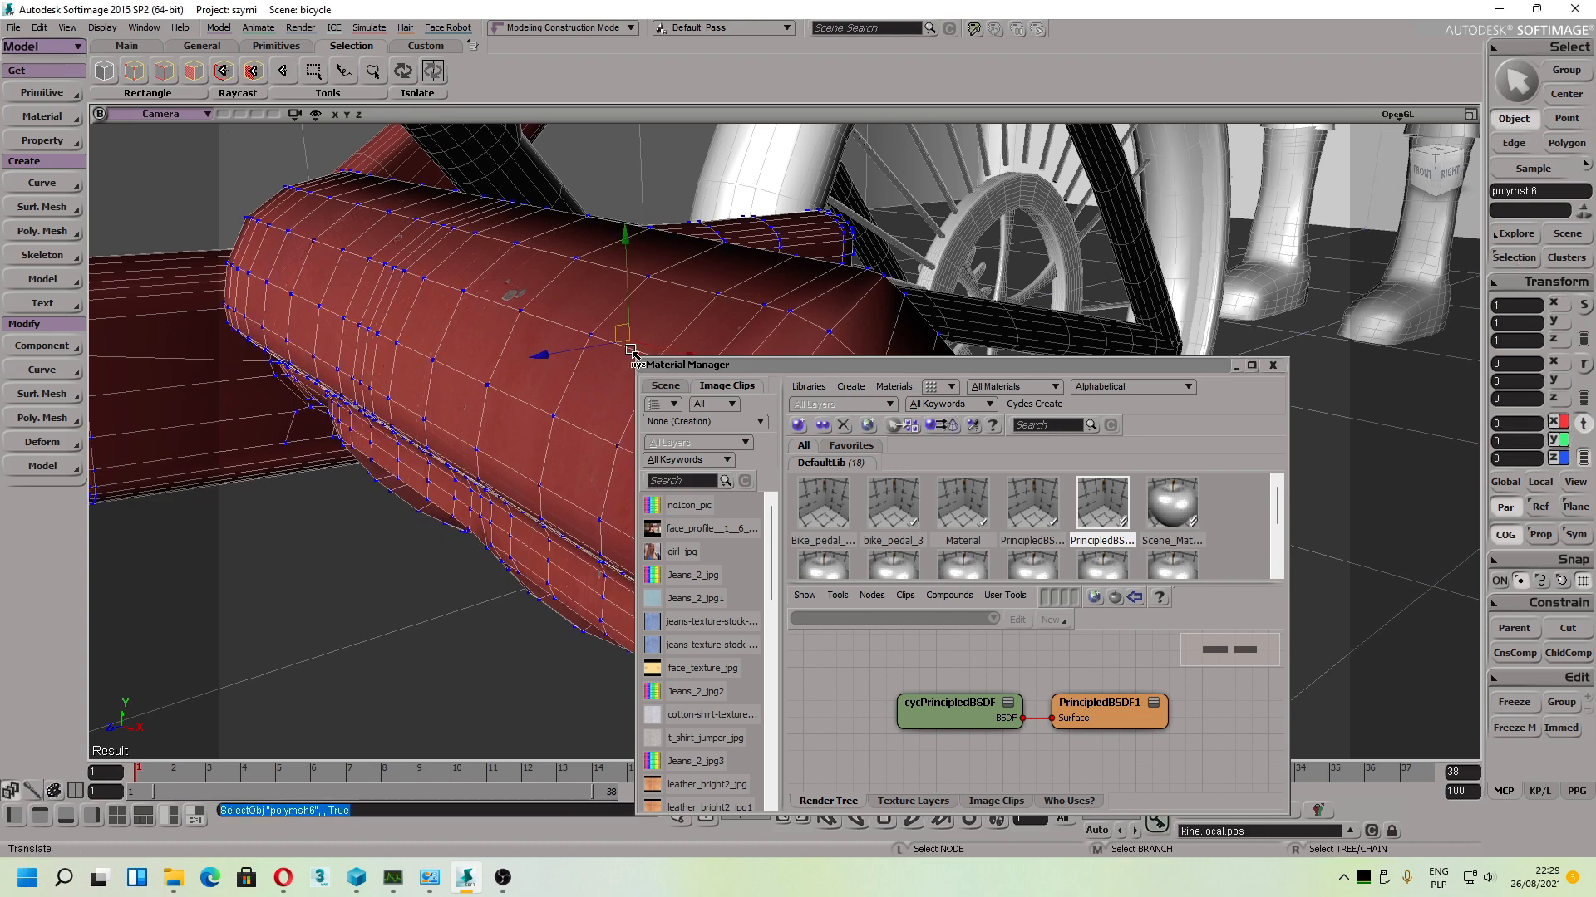
pyautogui.click(952, 437)
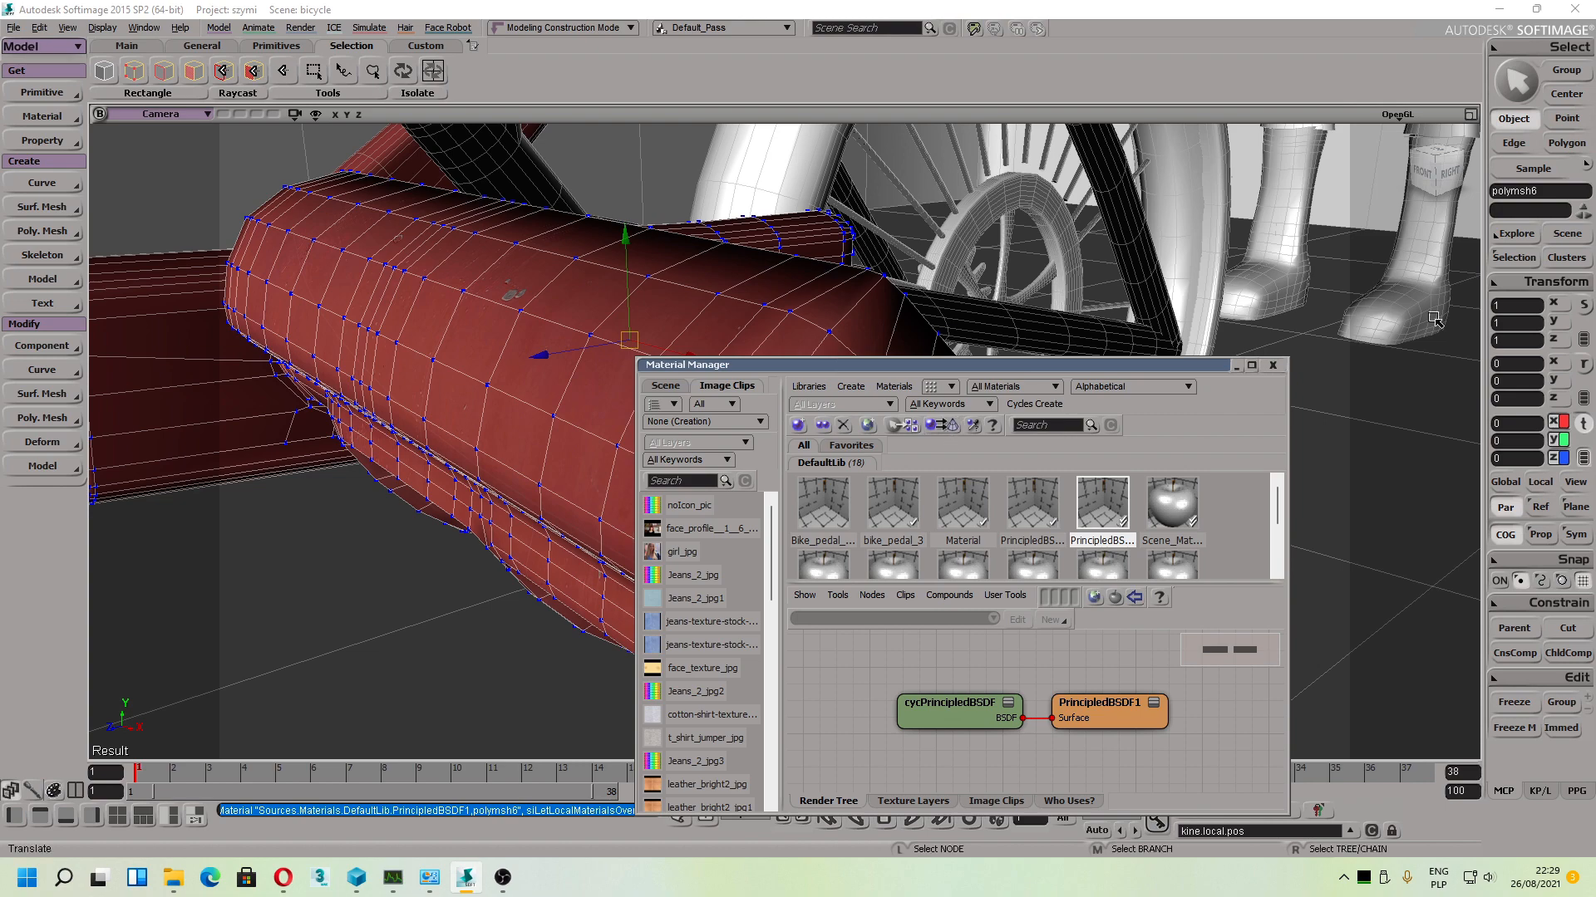
# Step: Select the Polygon2 cluster of polymsh6 and assign the new Principled BSDF material to it
pyautogui.click(1558, 260)
pyautogui.click(1339, 305)
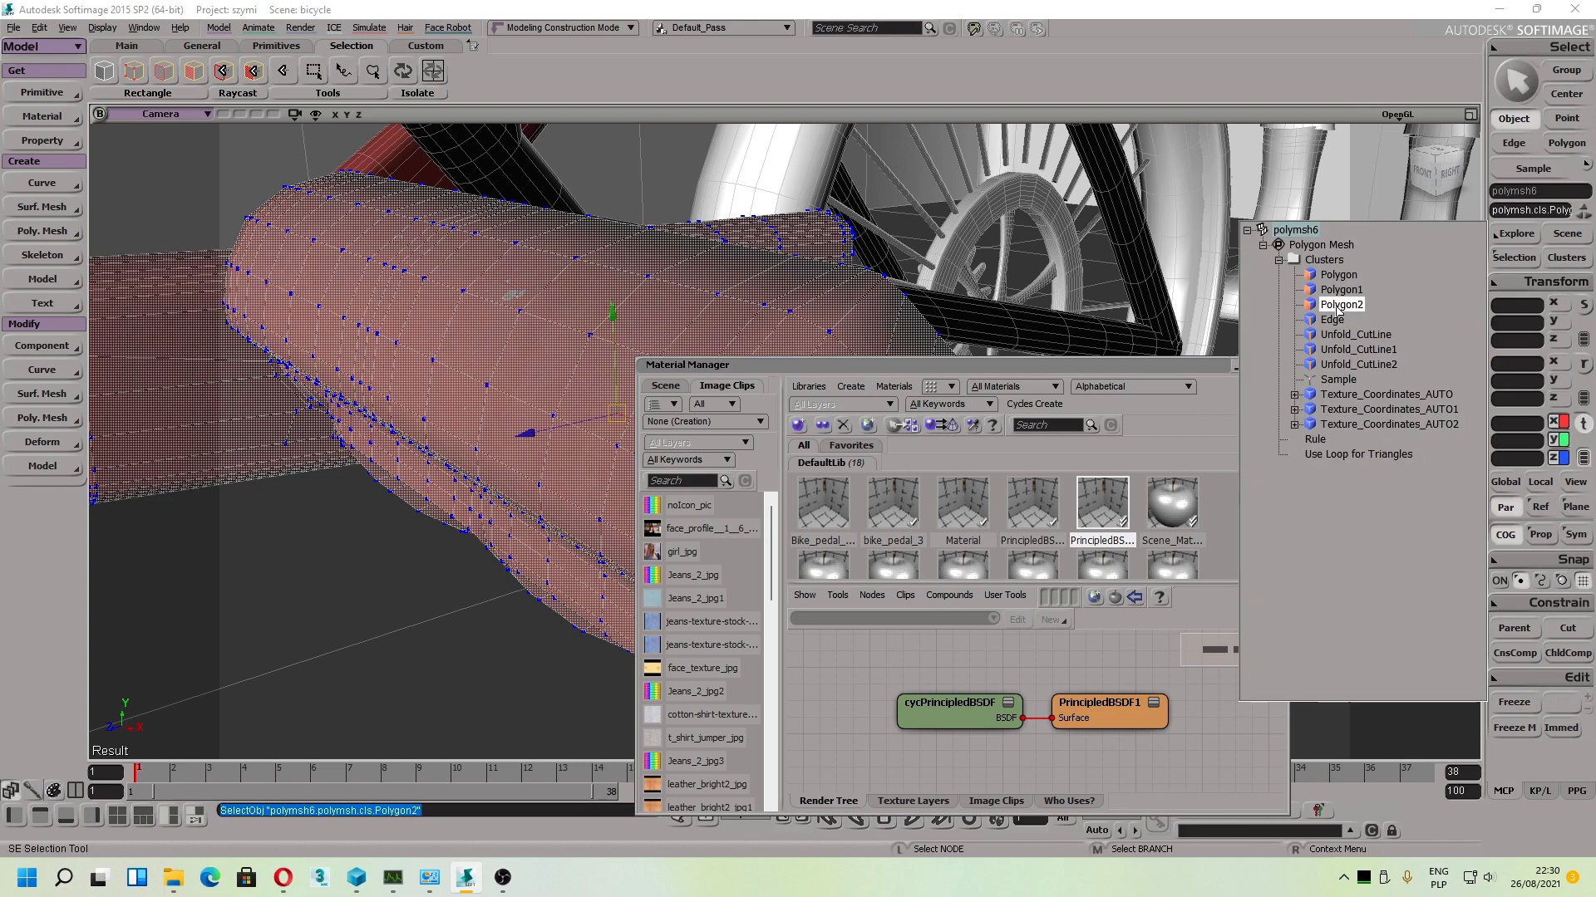
pyautogui.click(938, 426)
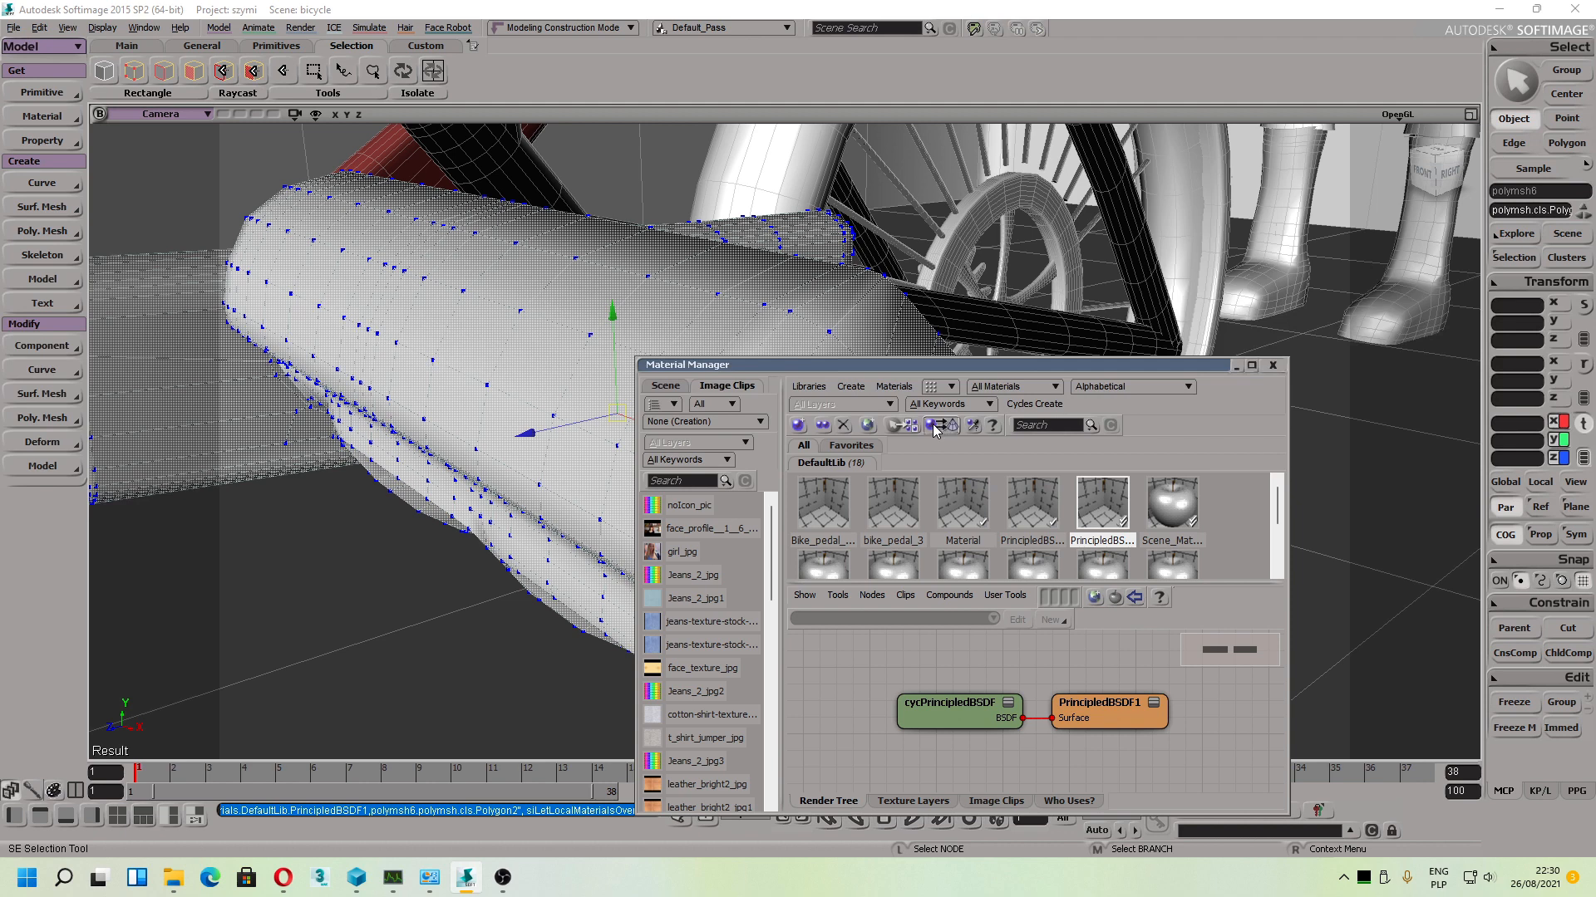
pyautogui.moveTo(318, 585); pyautogui.dragTo(390, 596, button='right')
# Step: Open the new material's properties and set its base color to red, R 0.859, G 0.188, B 0.188
pyautogui.click(1099, 514)
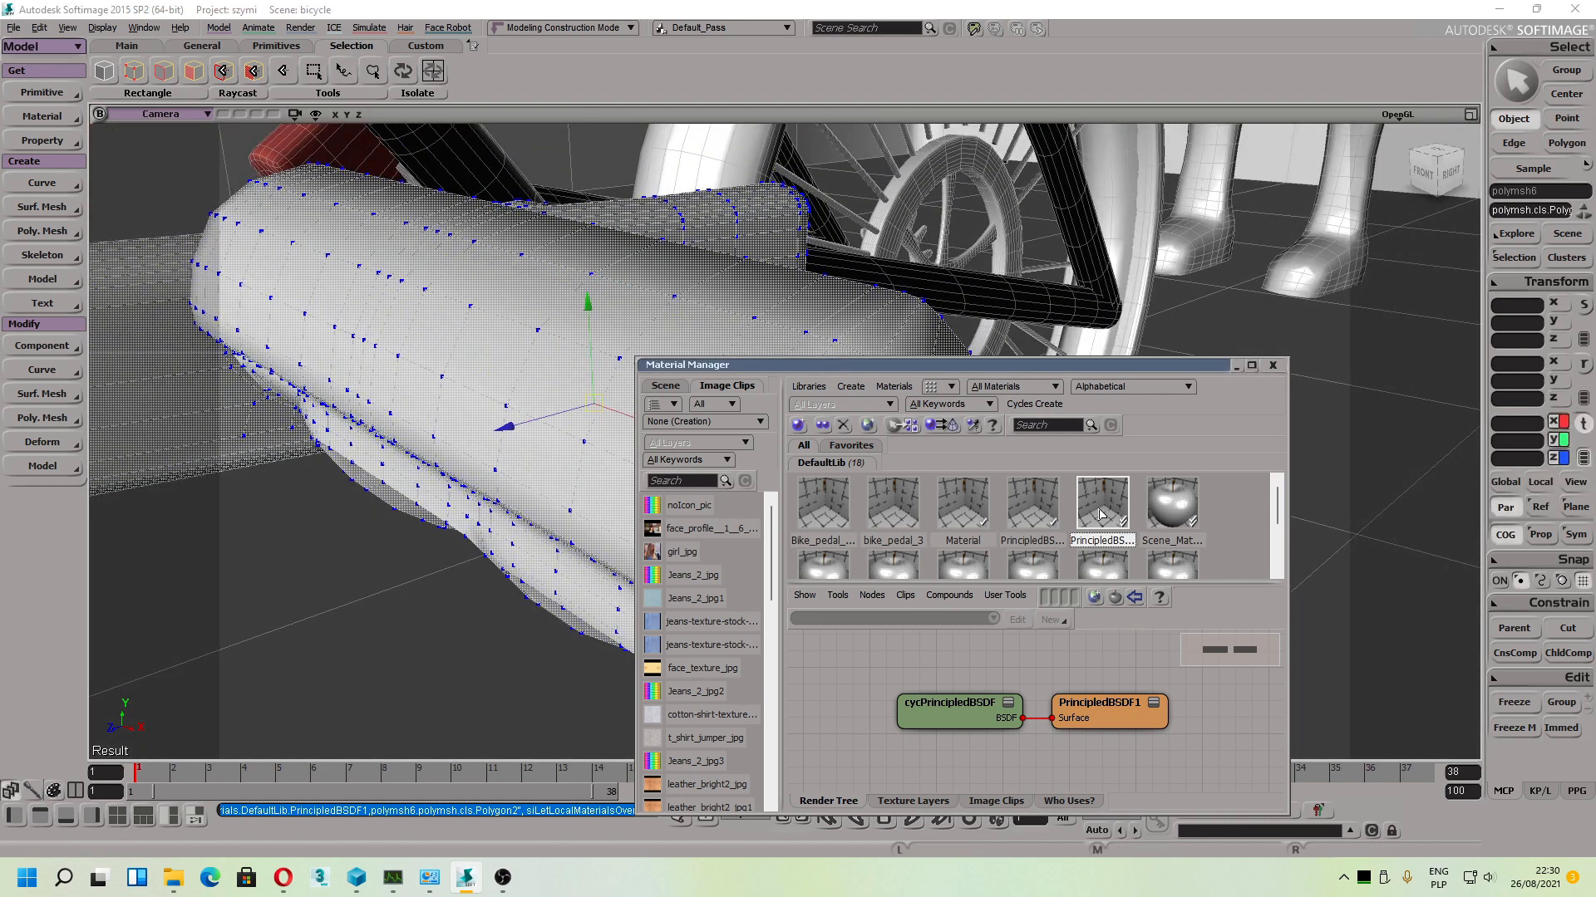
pyautogui.doubleClick(1099, 514)
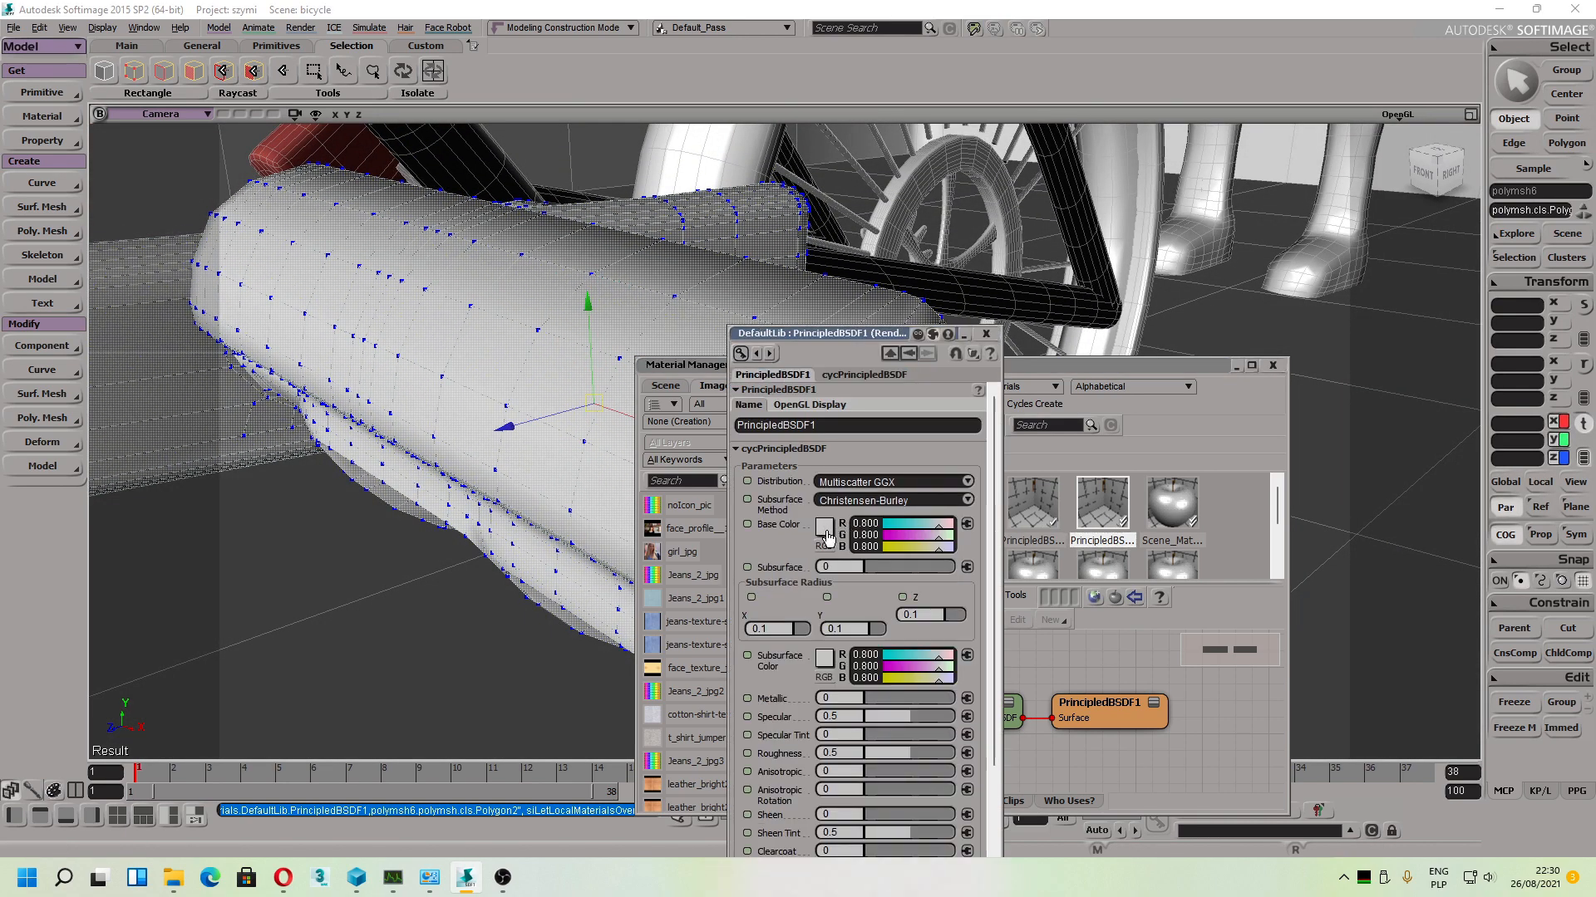
pyautogui.click(826, 532)
pyautogui.moveTo(830, 563); pyautogui.dragTo(816, 565)
pyautogui.moveTo(940, 572); pyautogui.dragTo(936, 564)
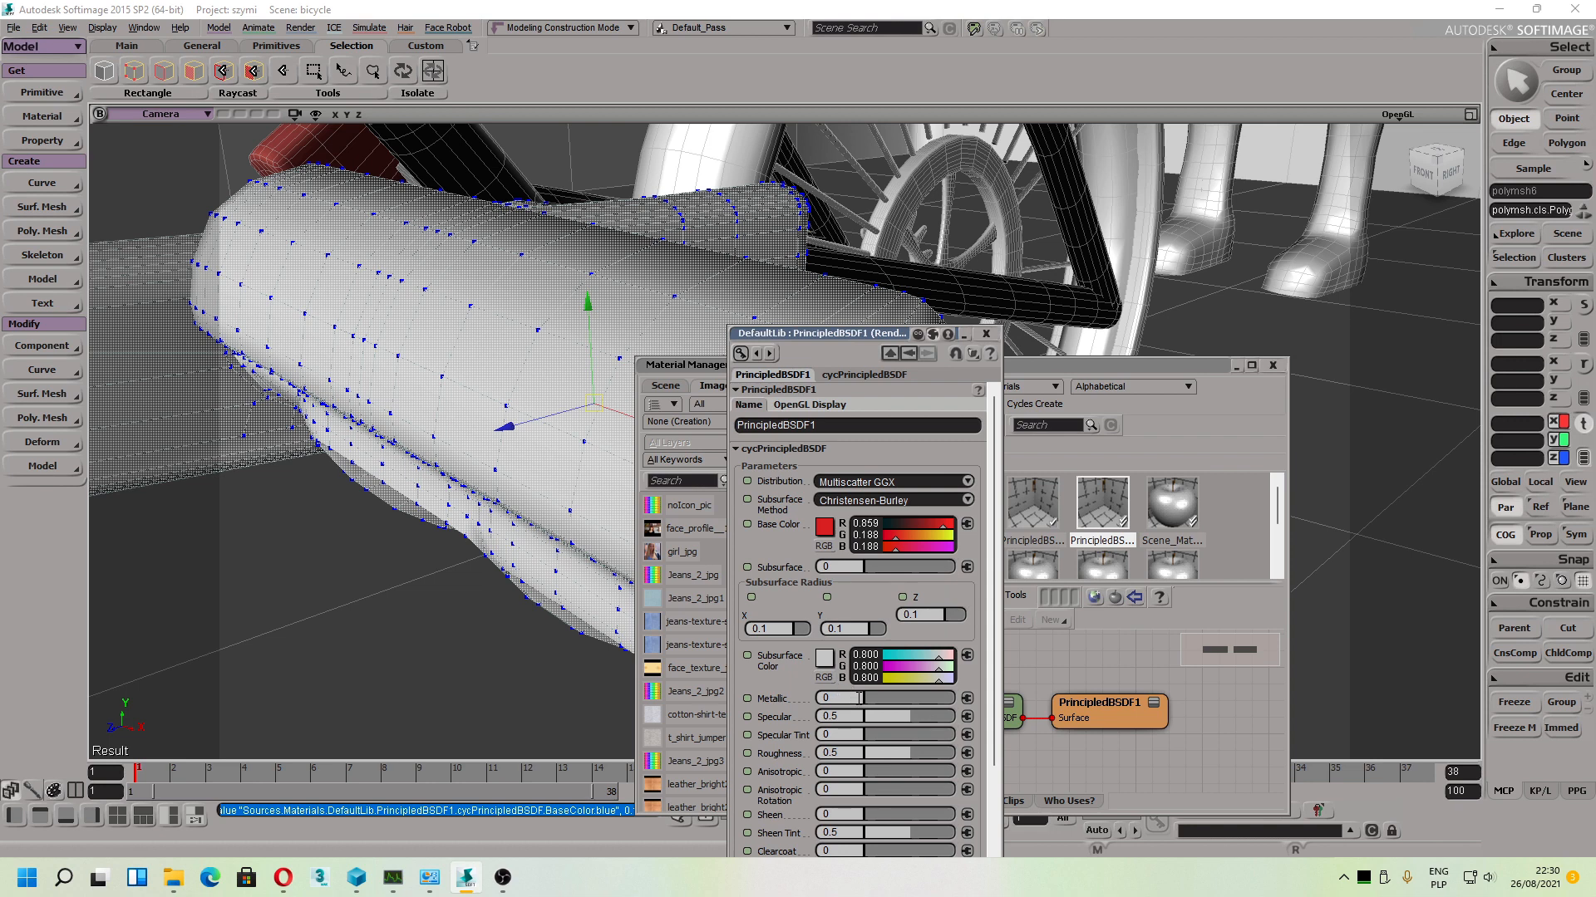
# Step: Set the material's Metallic to 0.519, Roughness to 0.083 and Anisotropic to 0.204
pyautogui.moveTo(860, 698); pyautogui.dragTo(913, 705)
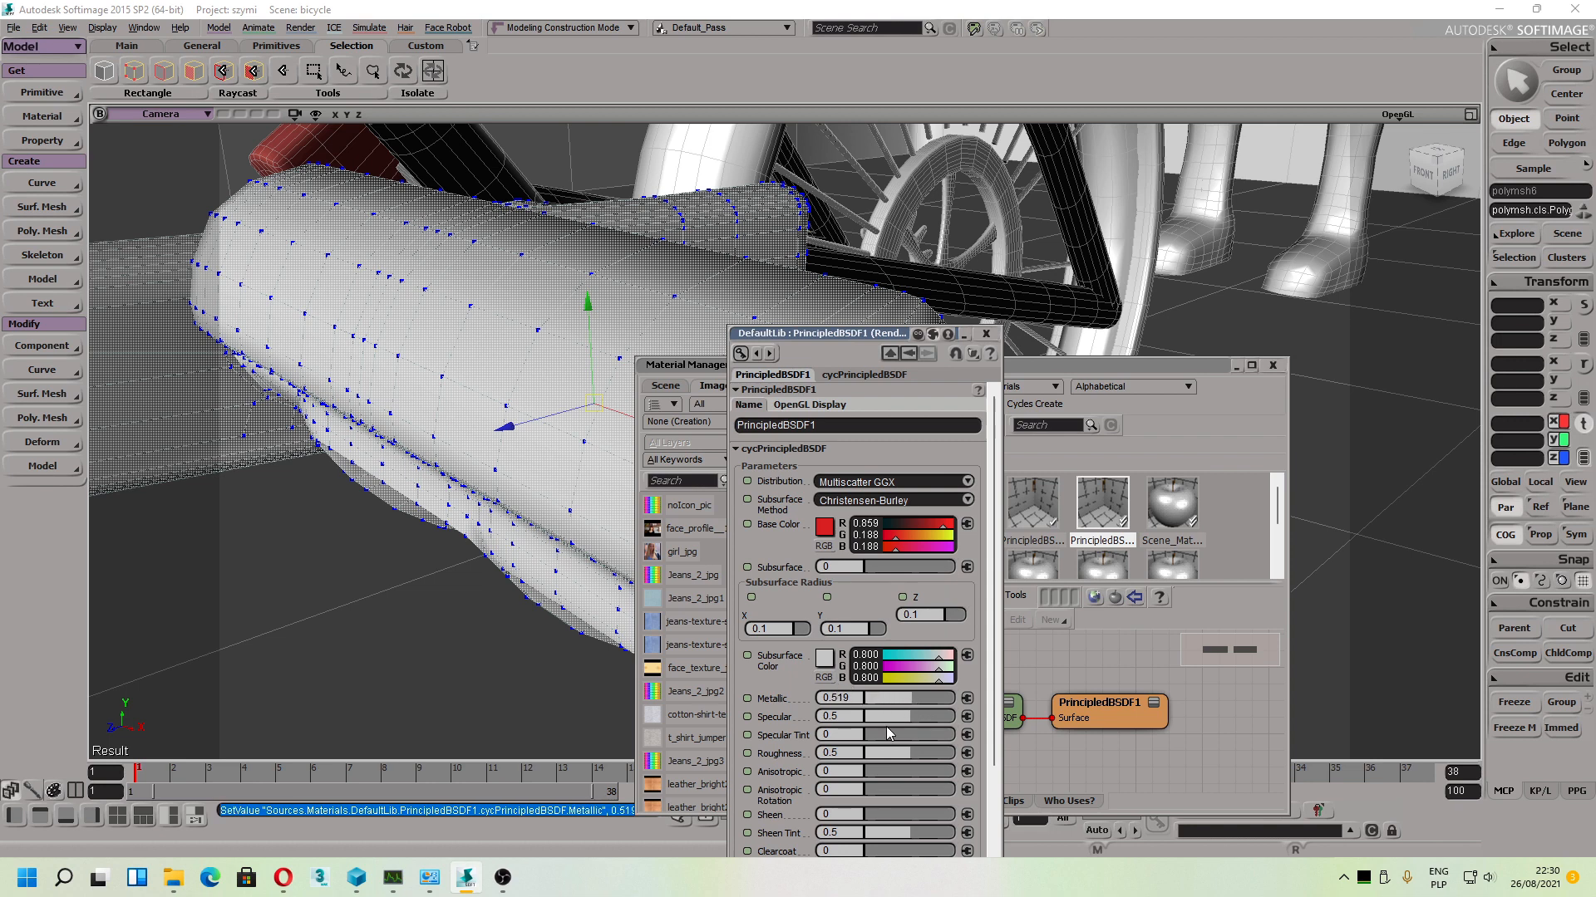
pyautogui.moveTo(873, 758); pyautogui.dragTo(874, 760)
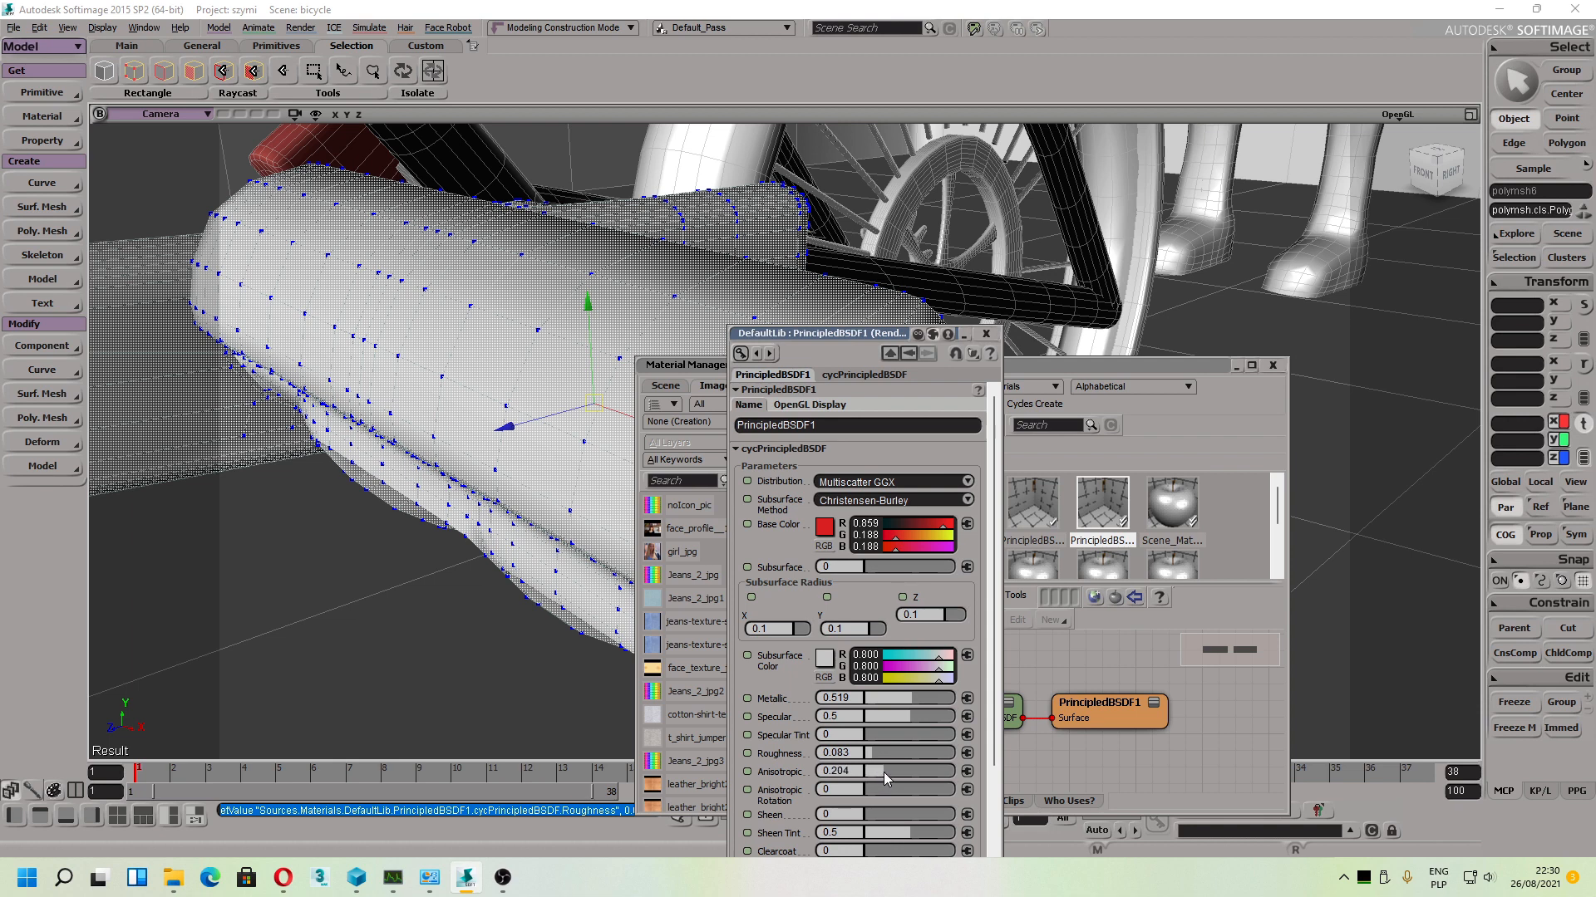
pyautogui.moveTo(884, 771); pyautogui.dragTo(884, 771)
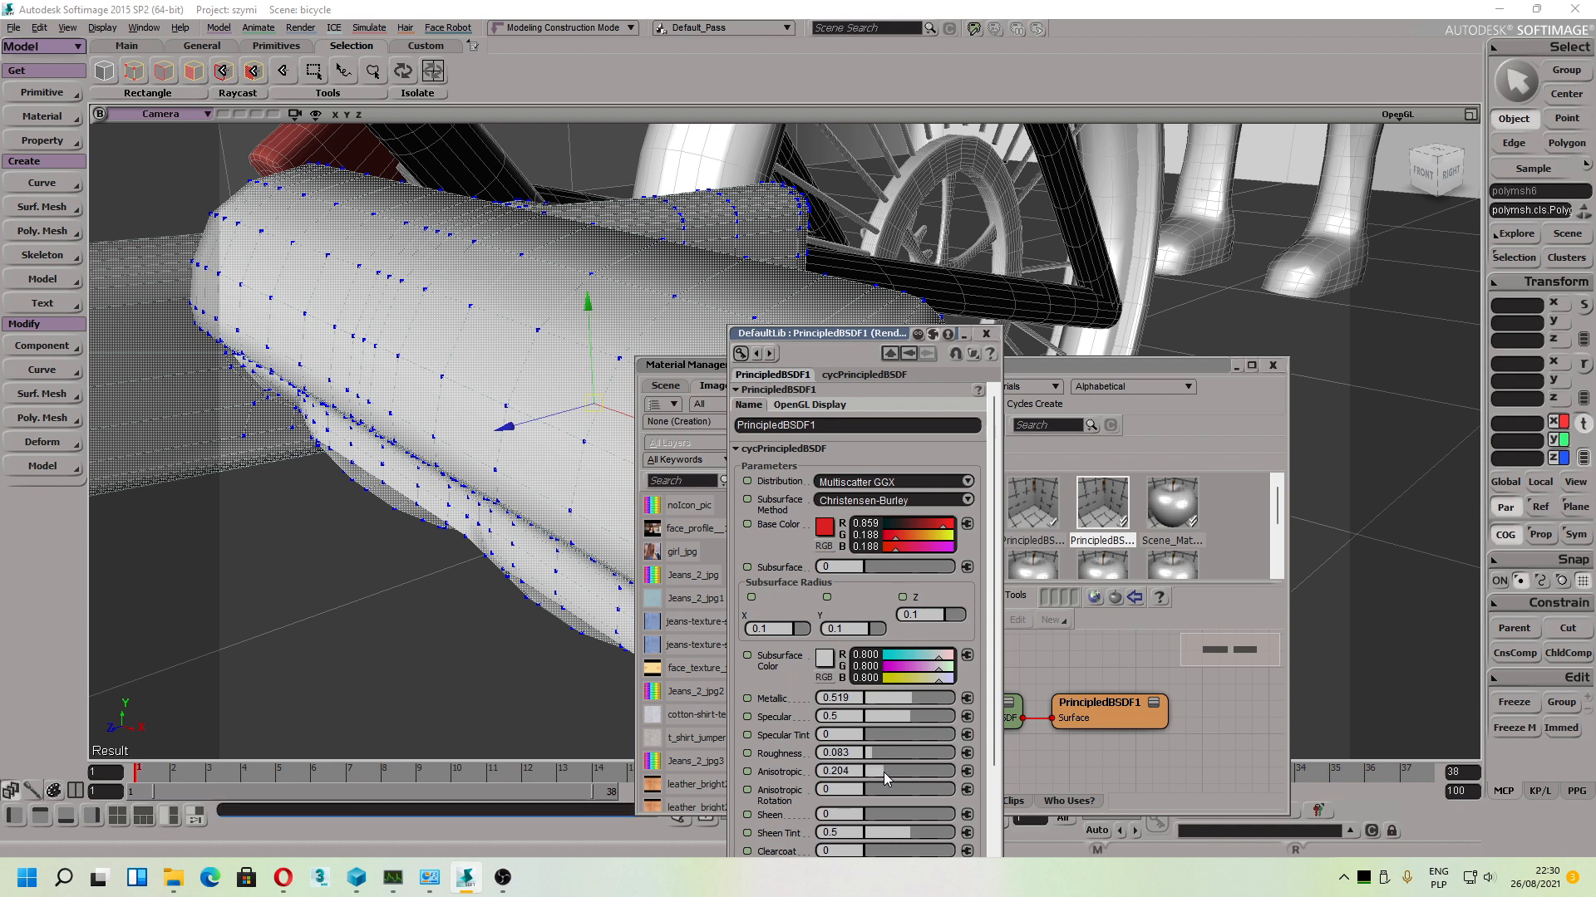
# Step: Connect an Image node to the material's Base Color and create an Unfold texture projection for it
pyautogui.click(968, 524)
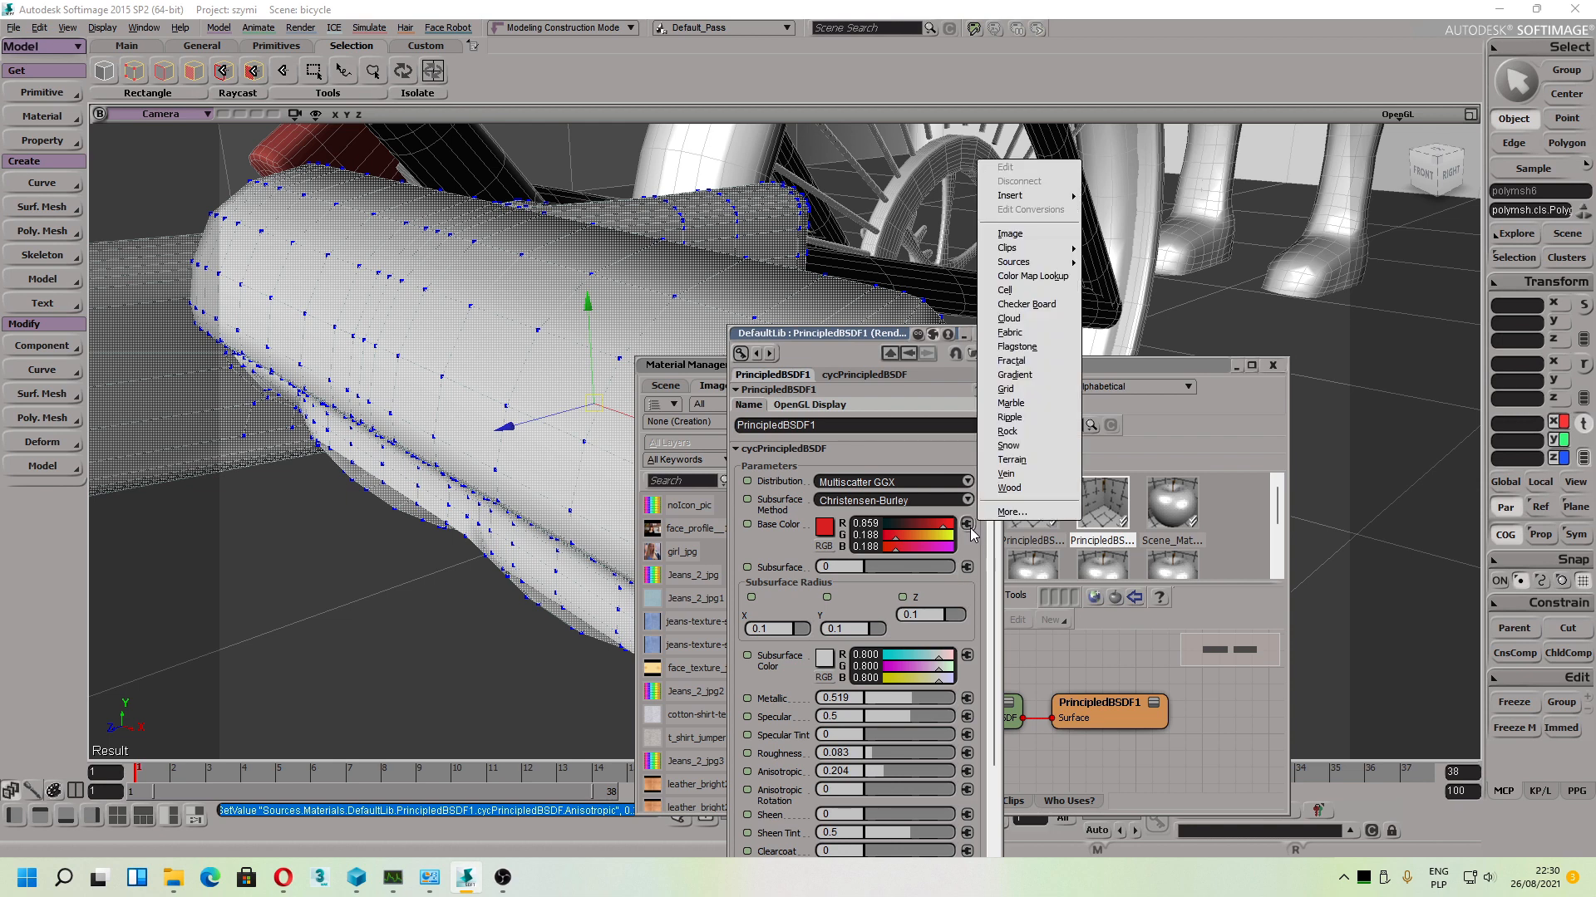
pyautogui.click(1027, 236)
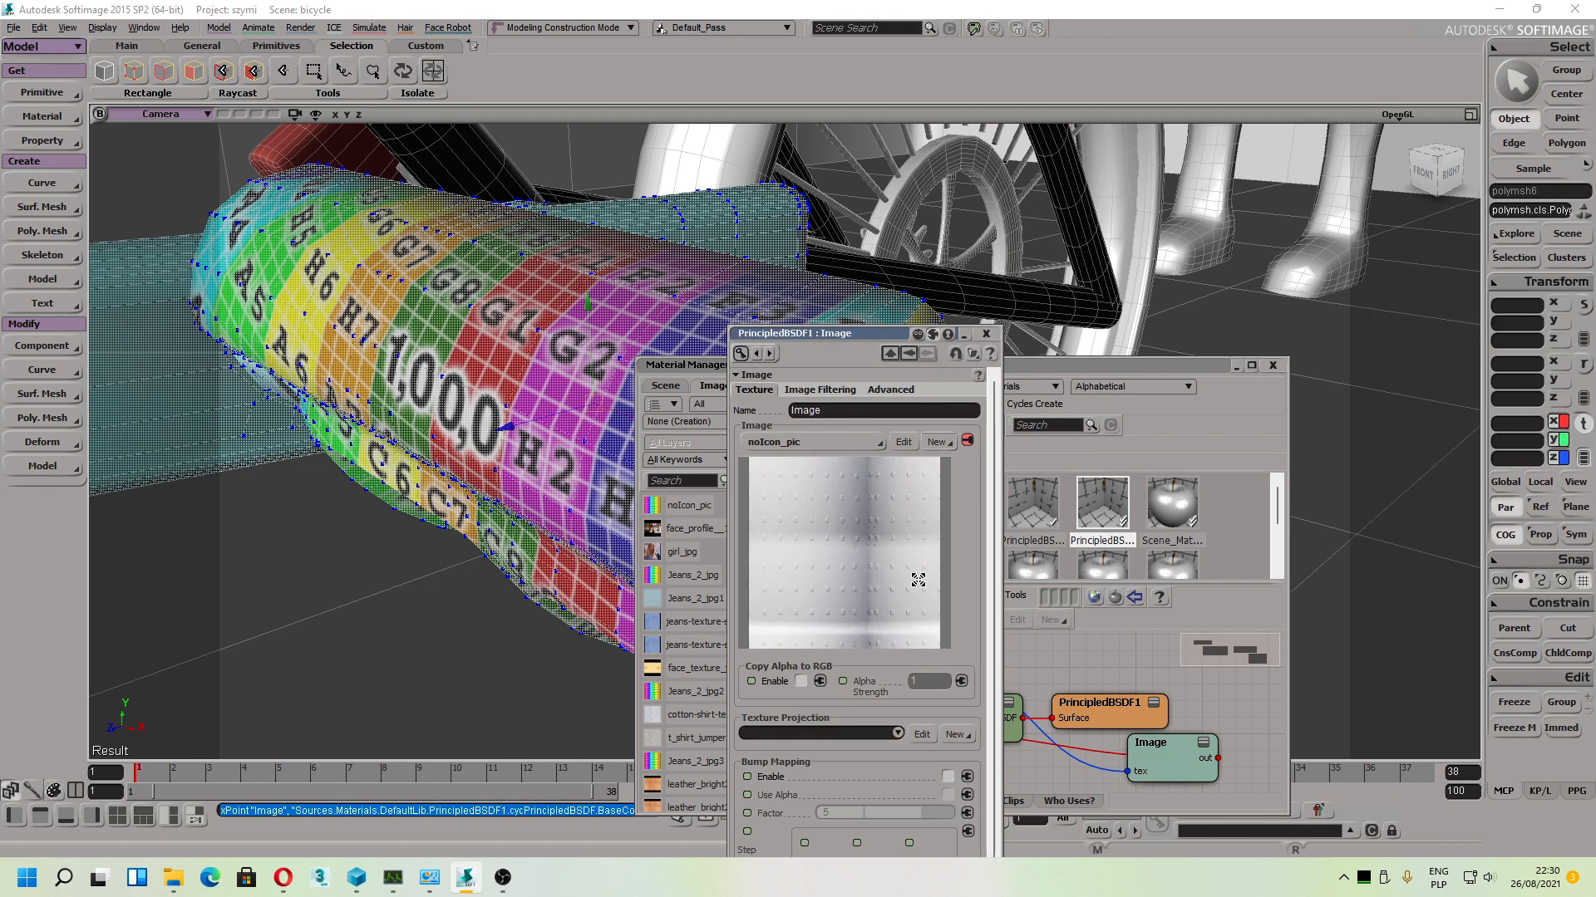
pyautogui.click(954, 734)
pyautogui.click(964, 738)
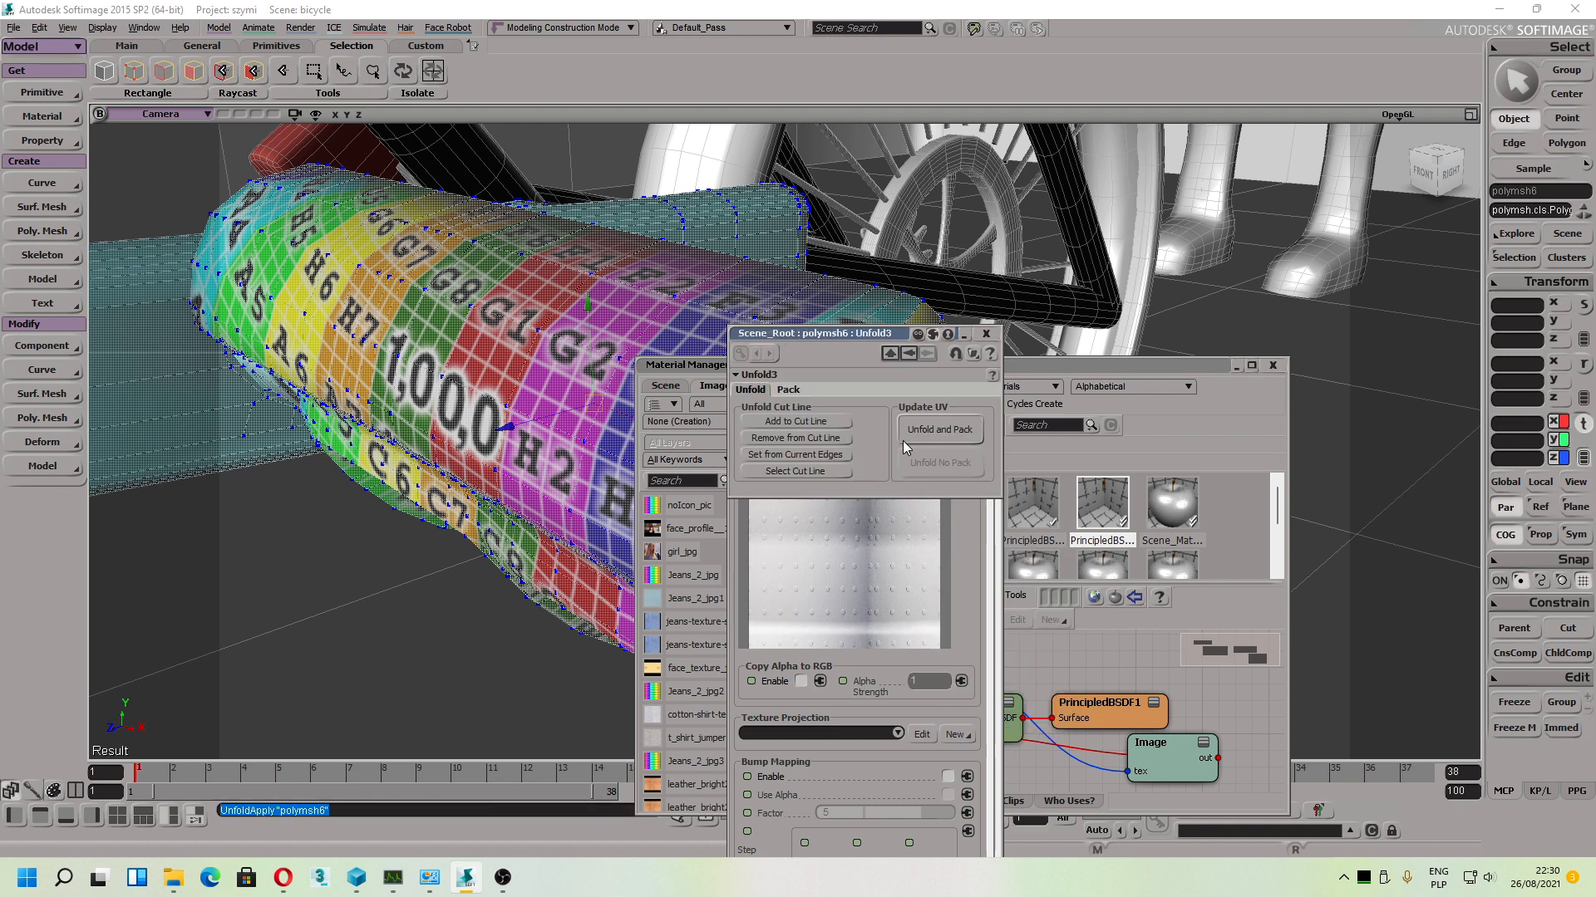
# Step: Load the bike_red_metal_2 picture from the corrected textures folder as the Image node's new clip
pyautogui.moveTo(885, 334); pyautogui.dragTo(541, 264)
pyautogui.click(937, 442)
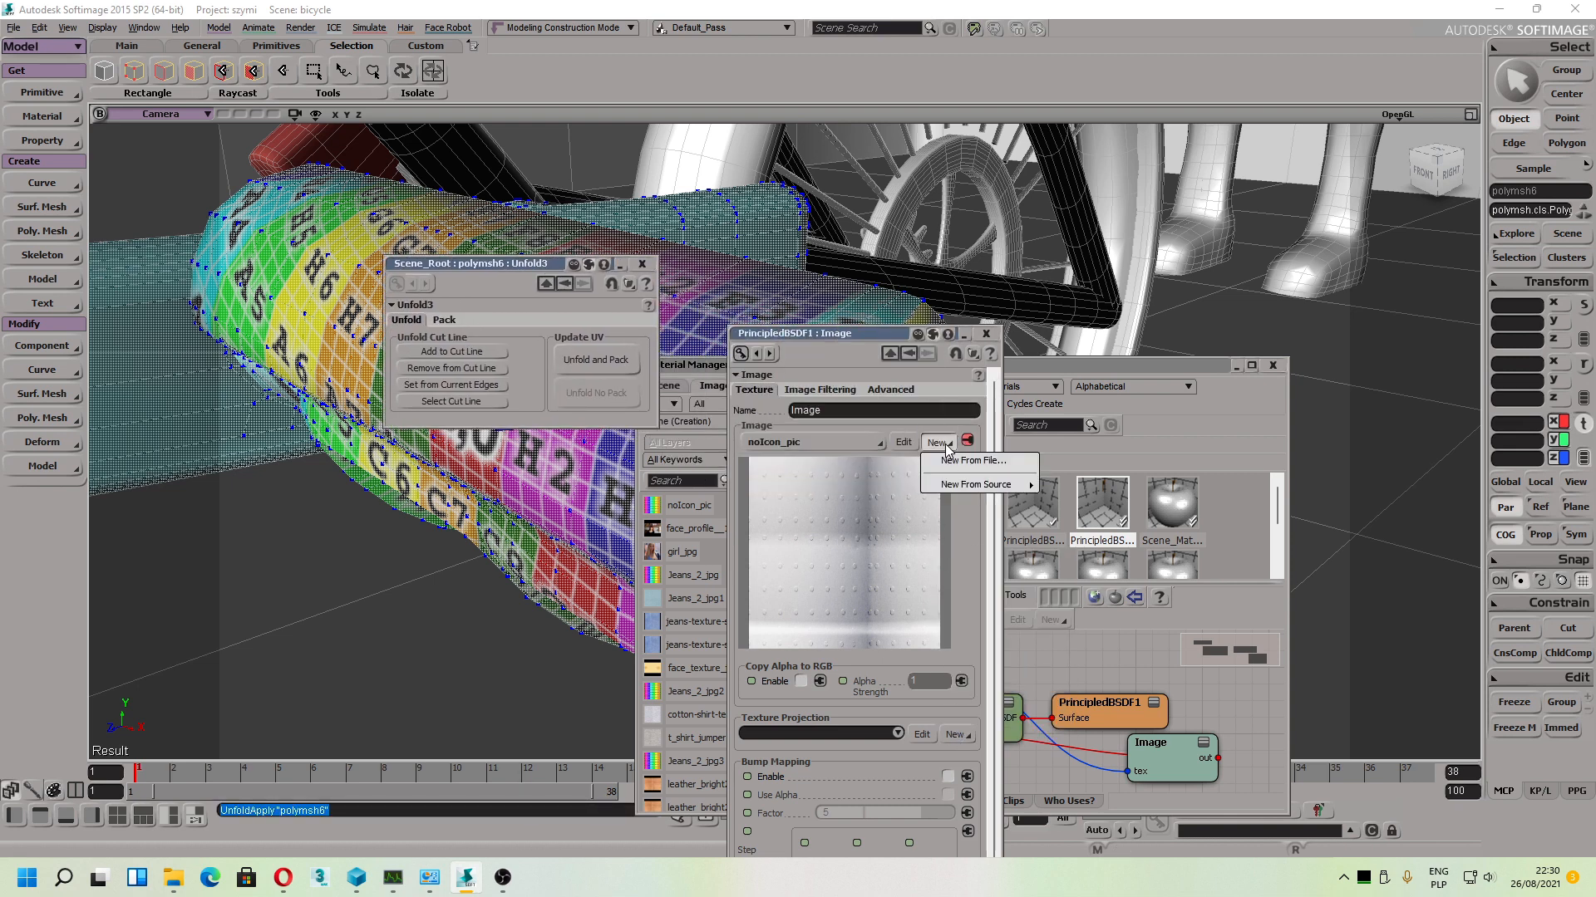
pyautogui.click(964, 459)
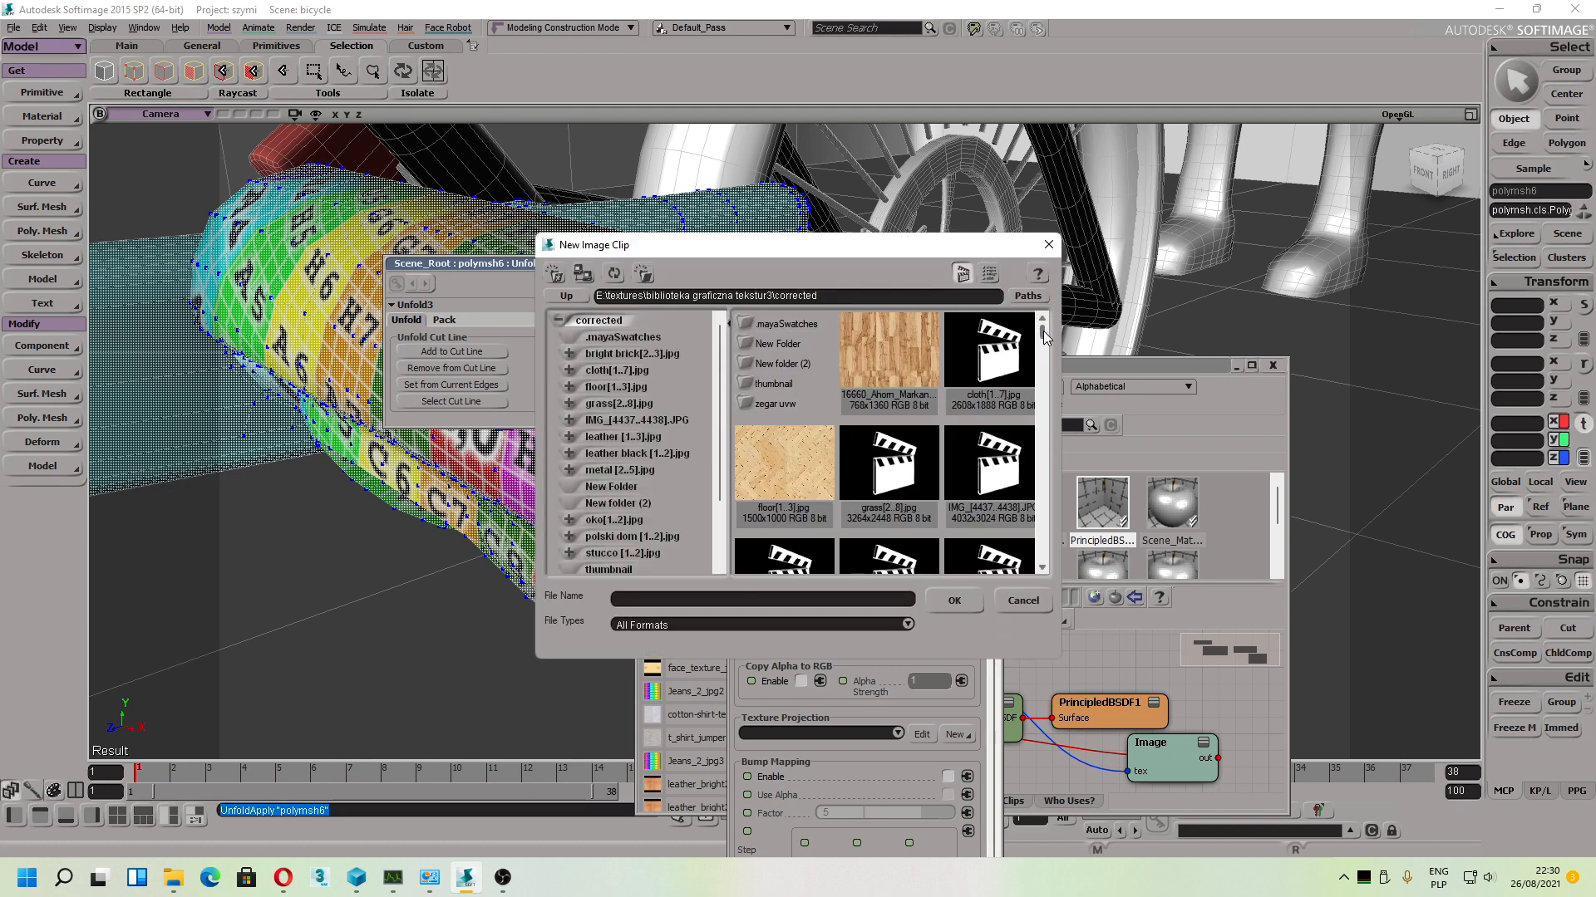
pyautogui.scroll(-5, 1042, 336)
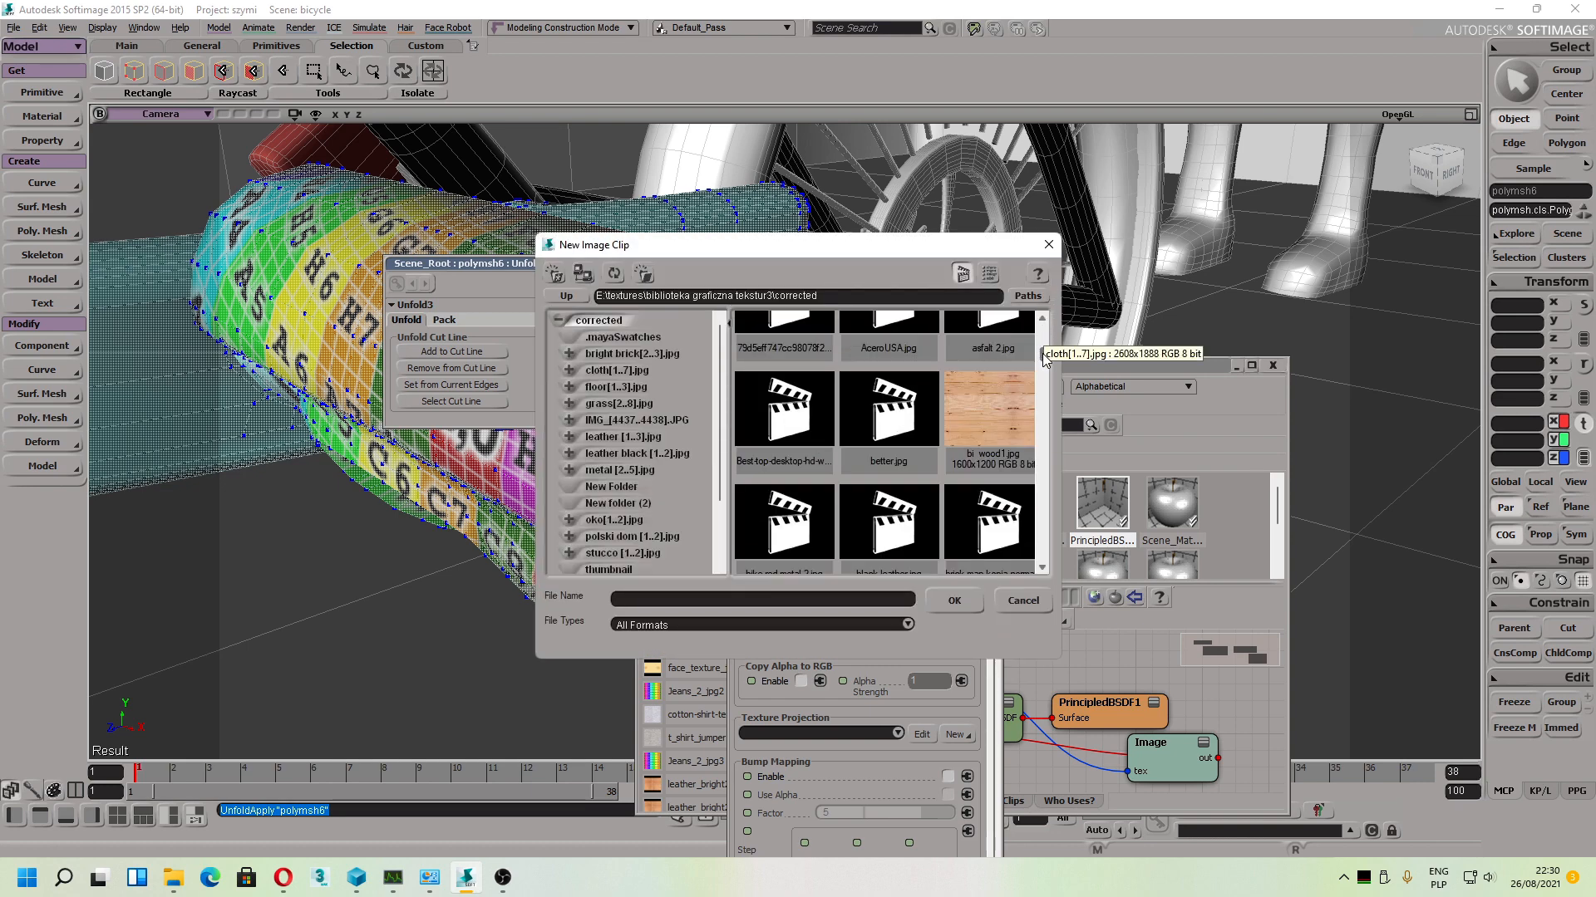
pyautogui.click(785, 522)
pyautogui.click(954, 600)
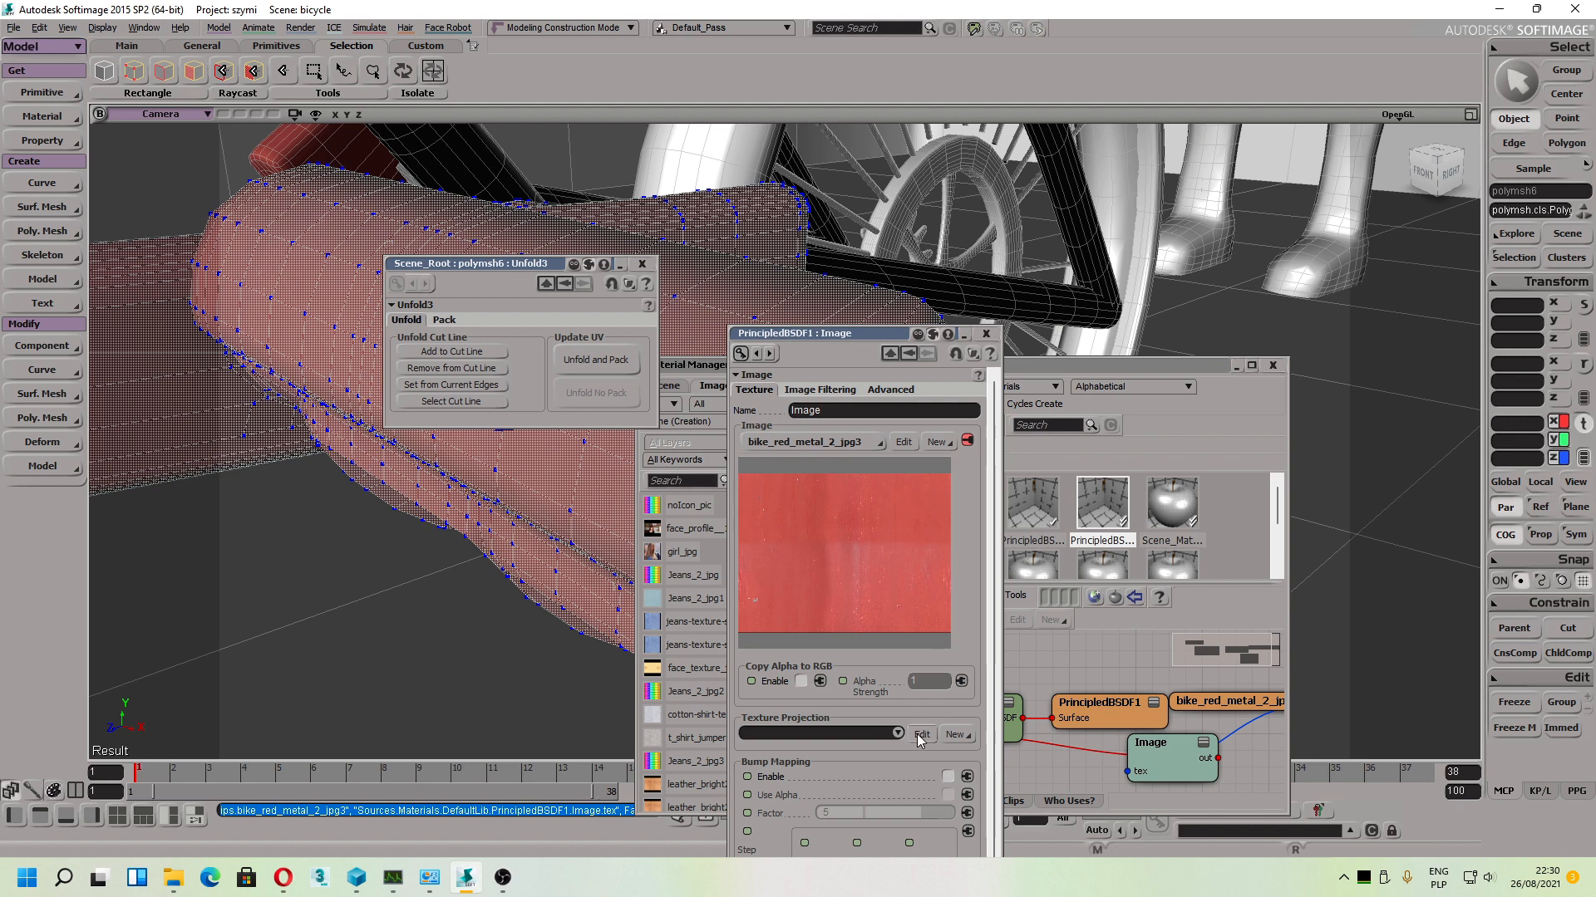
# Step: Check the properties of the Unfold texture projection and close the property pages
pyautogui.click(920, 736)
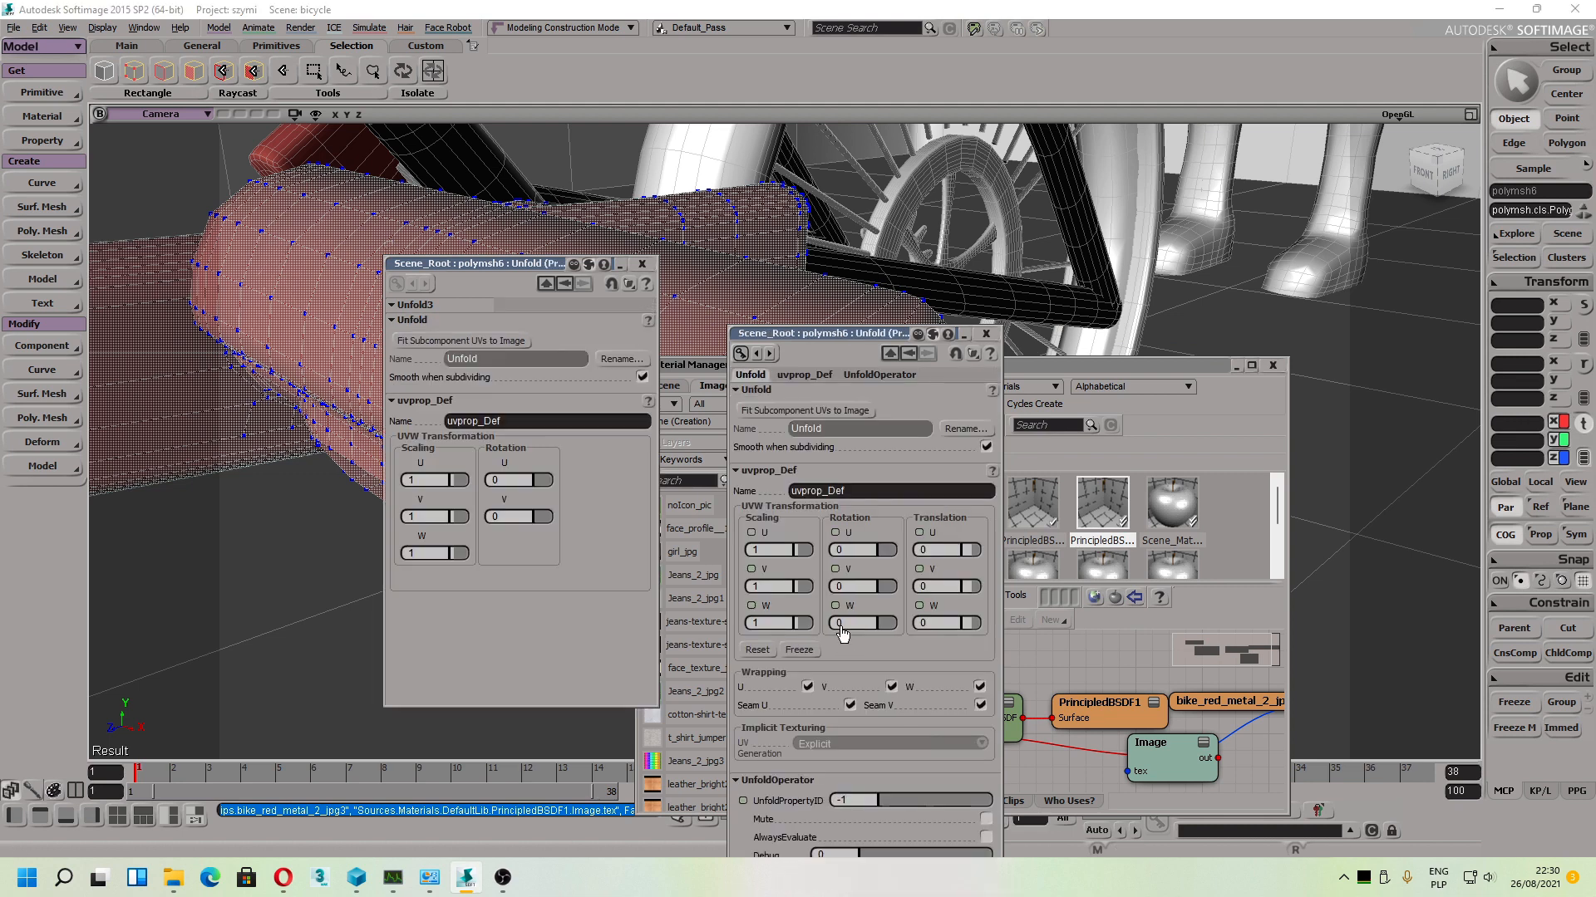
pyautogui.click(640, 264)
pyautogui.click(985, 334)
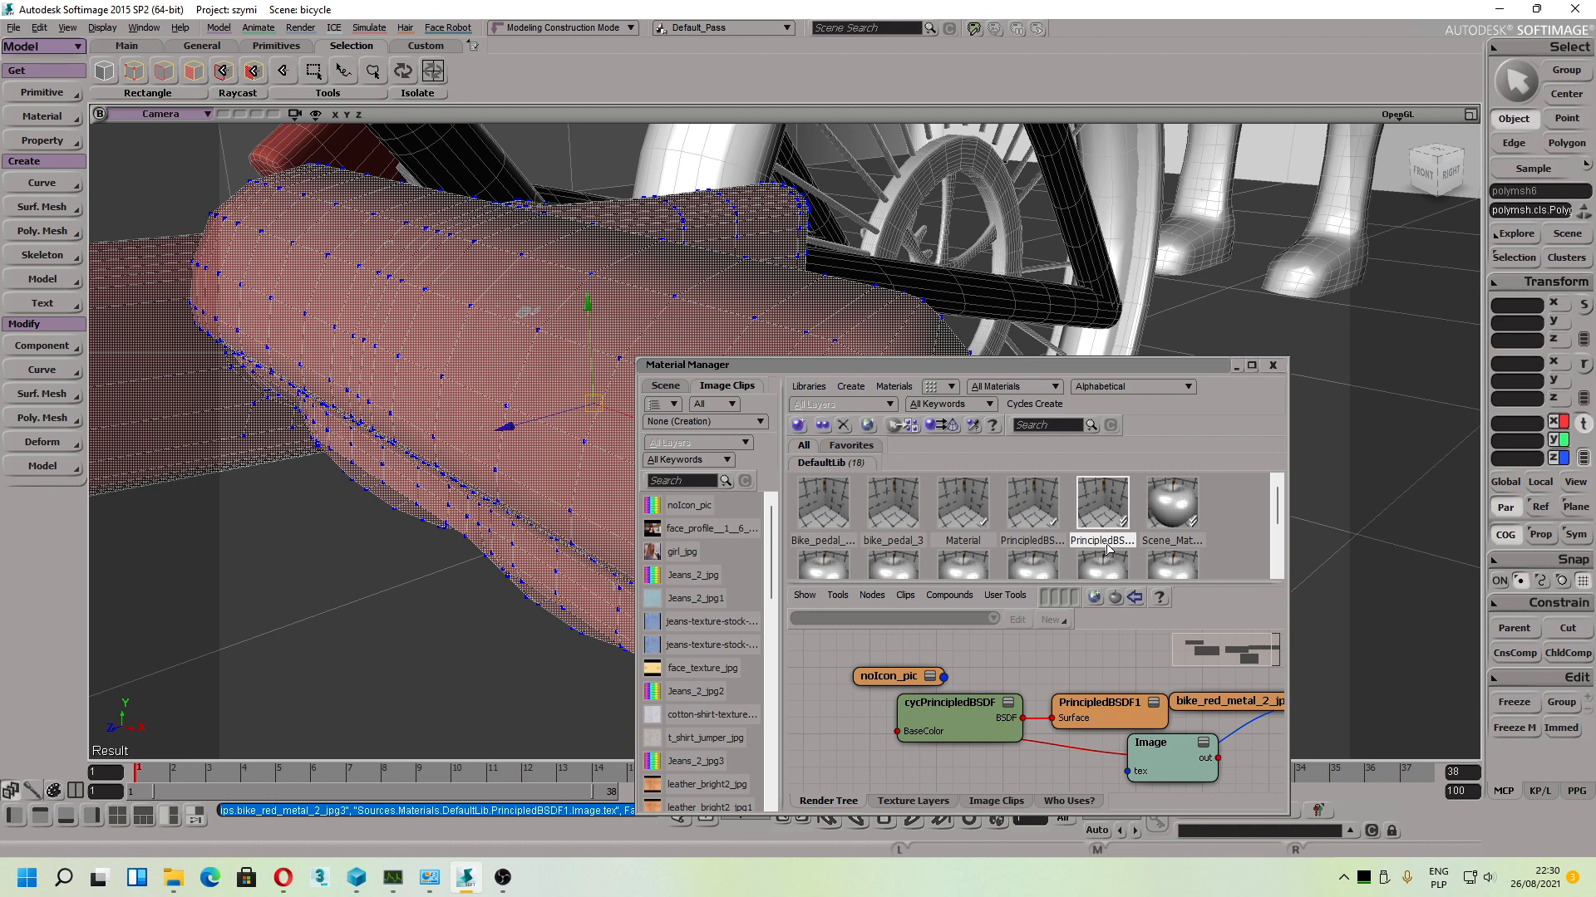
# Step: Rename the new Principled BSDF material as bicycle
pyautogui.click(1107, 541)
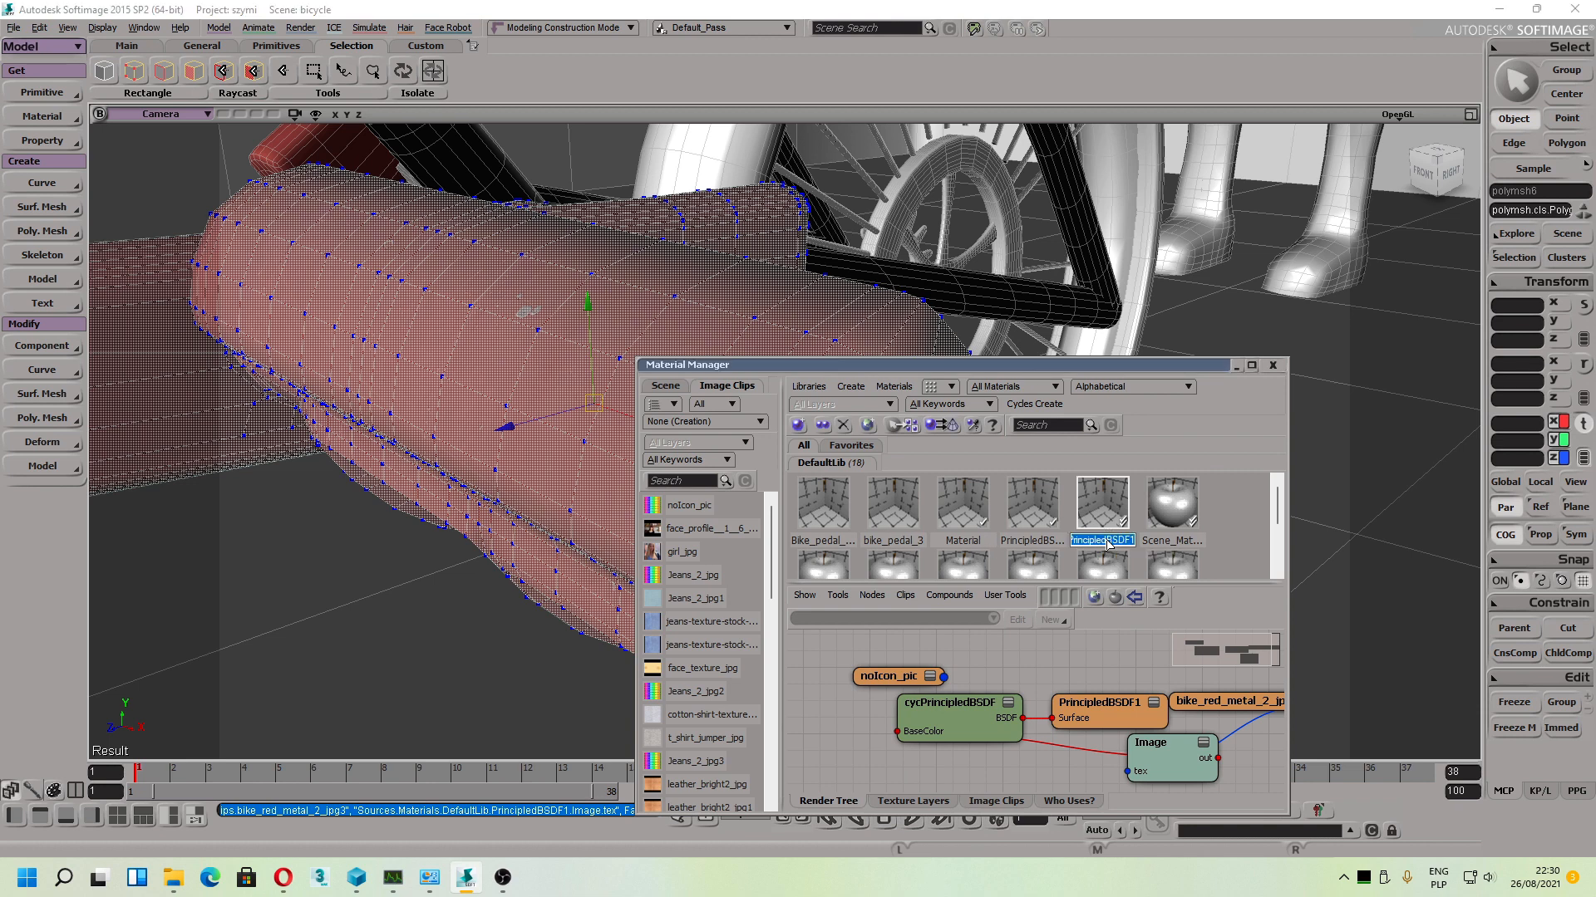
pyautogui.press('BackSpace')
pyautogui.press('Return')
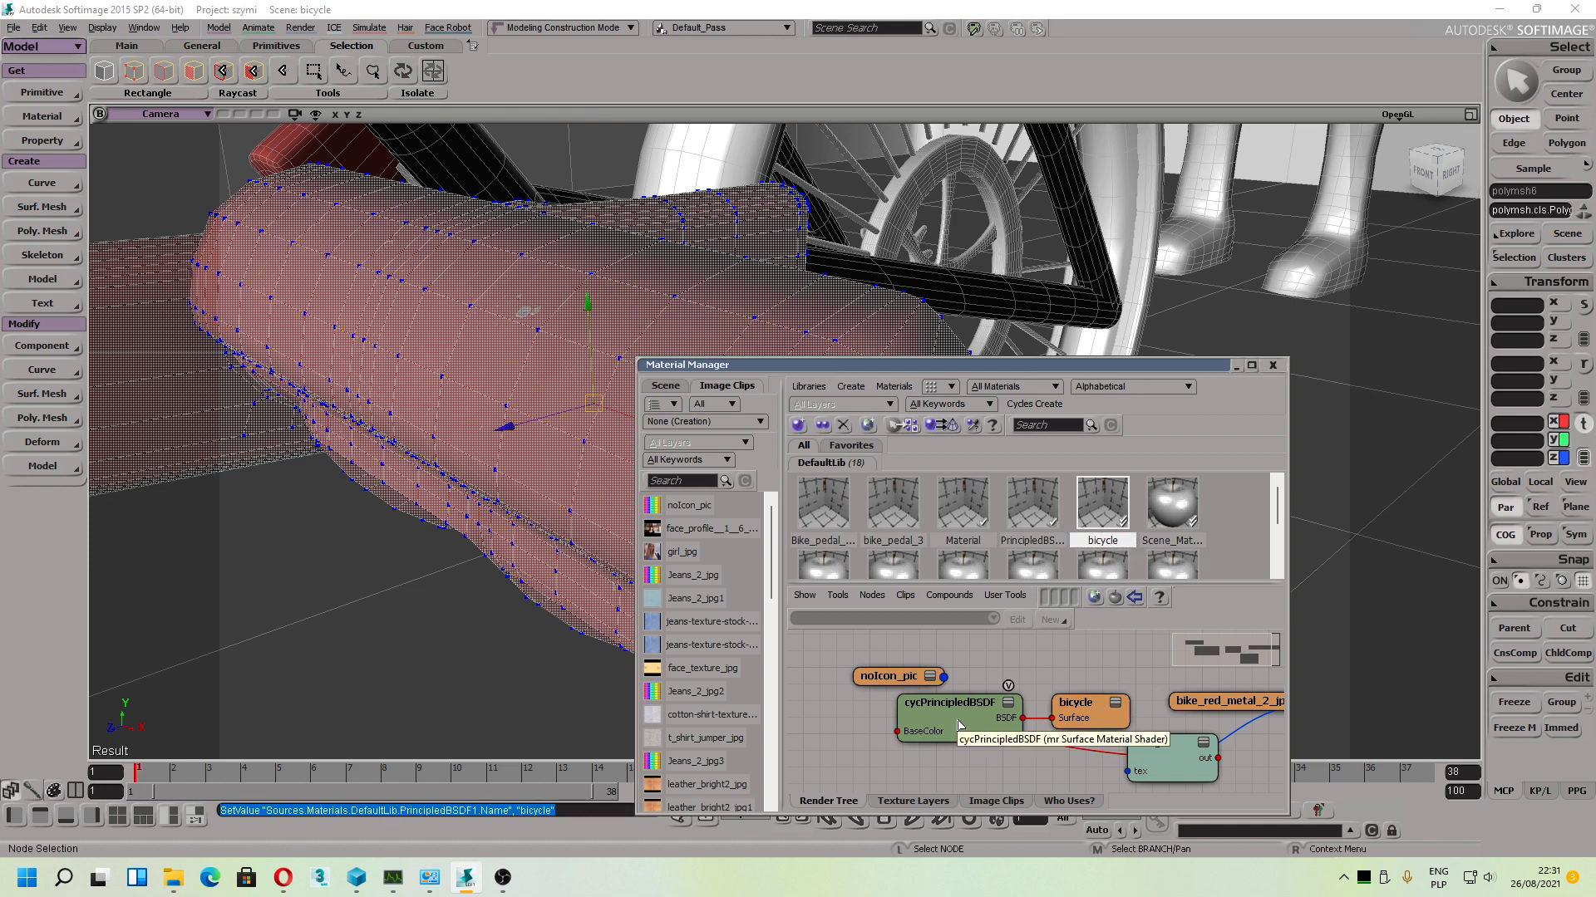
# Step: Reopen the bicycle material's Image node and create another Unfold texture projection for it
pyautogui.doubleClick(1180, 773)
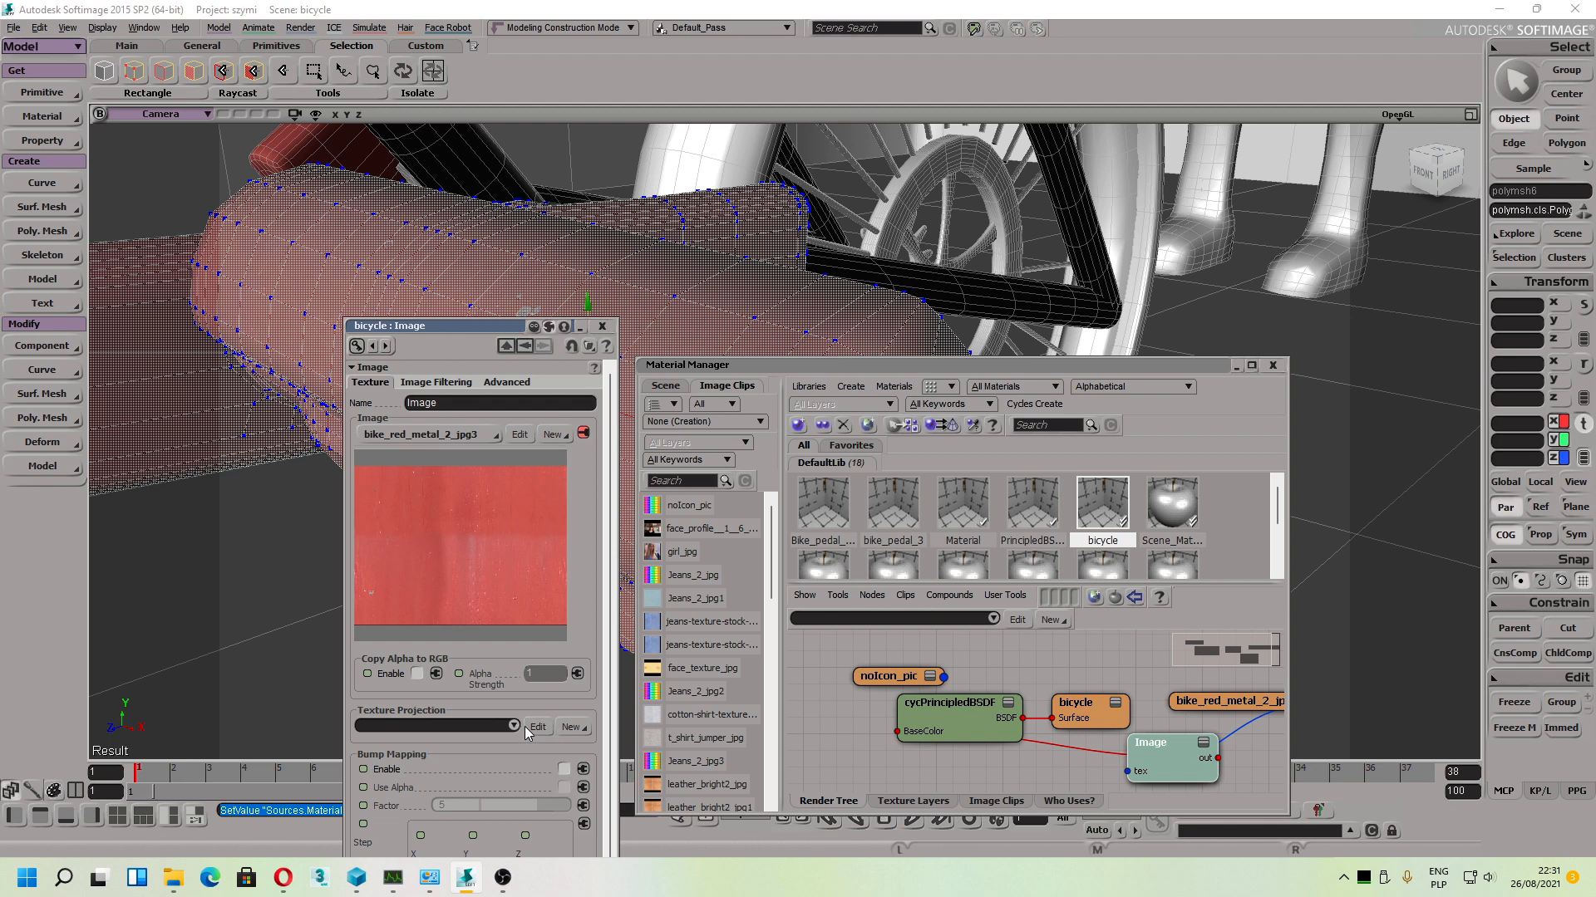
pyautogui.click(570, 728)
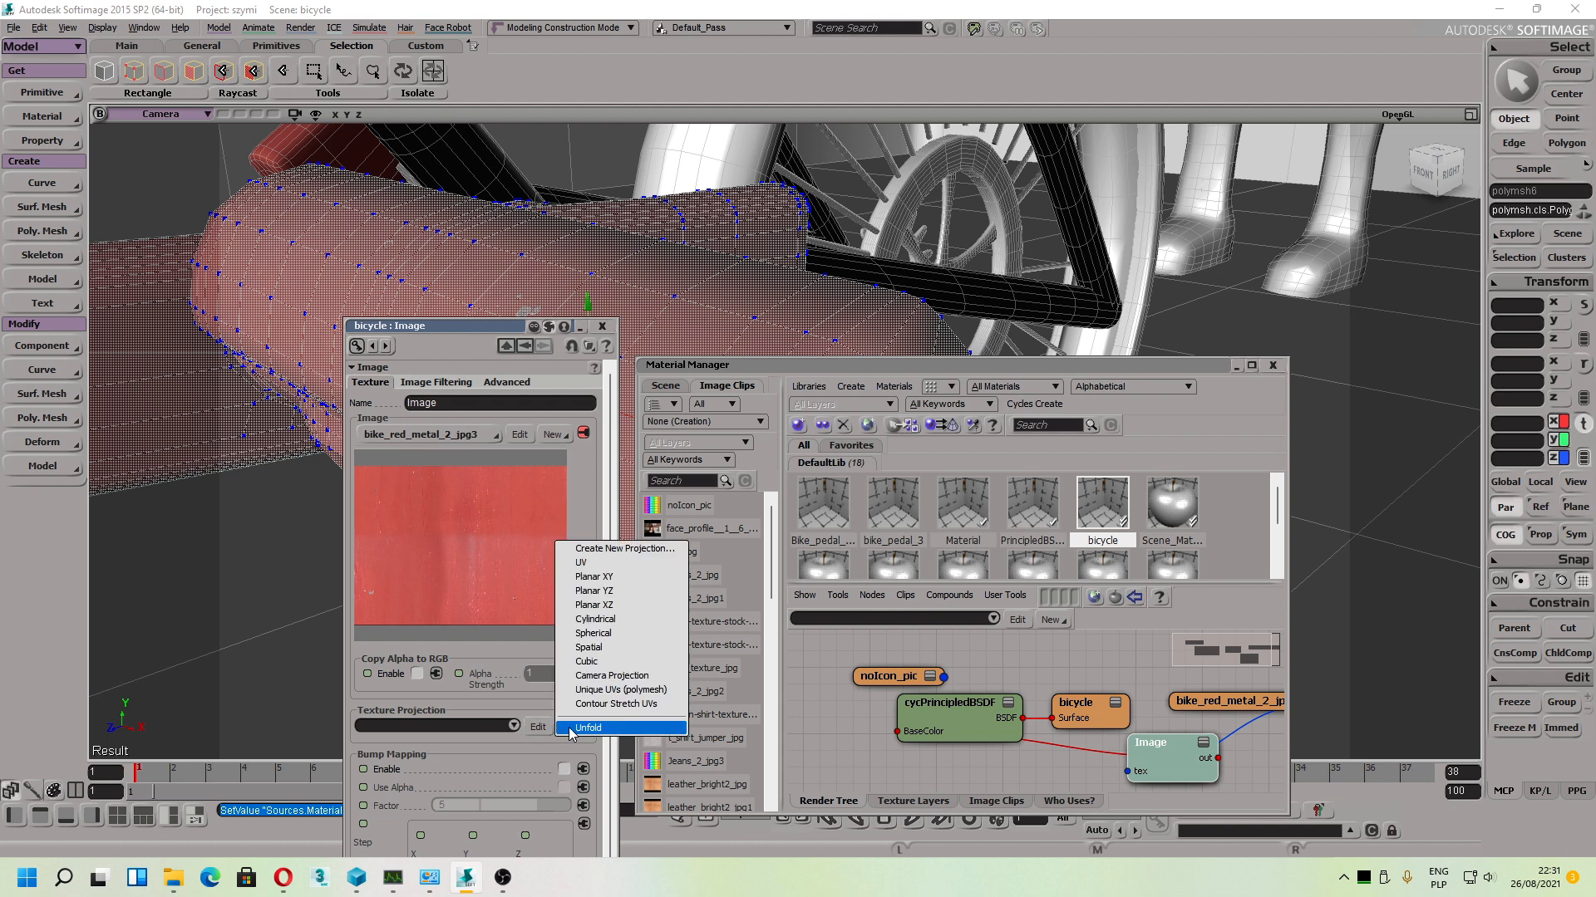
pyautogui.click(570, 730)
pyautogui.click(602, 327)
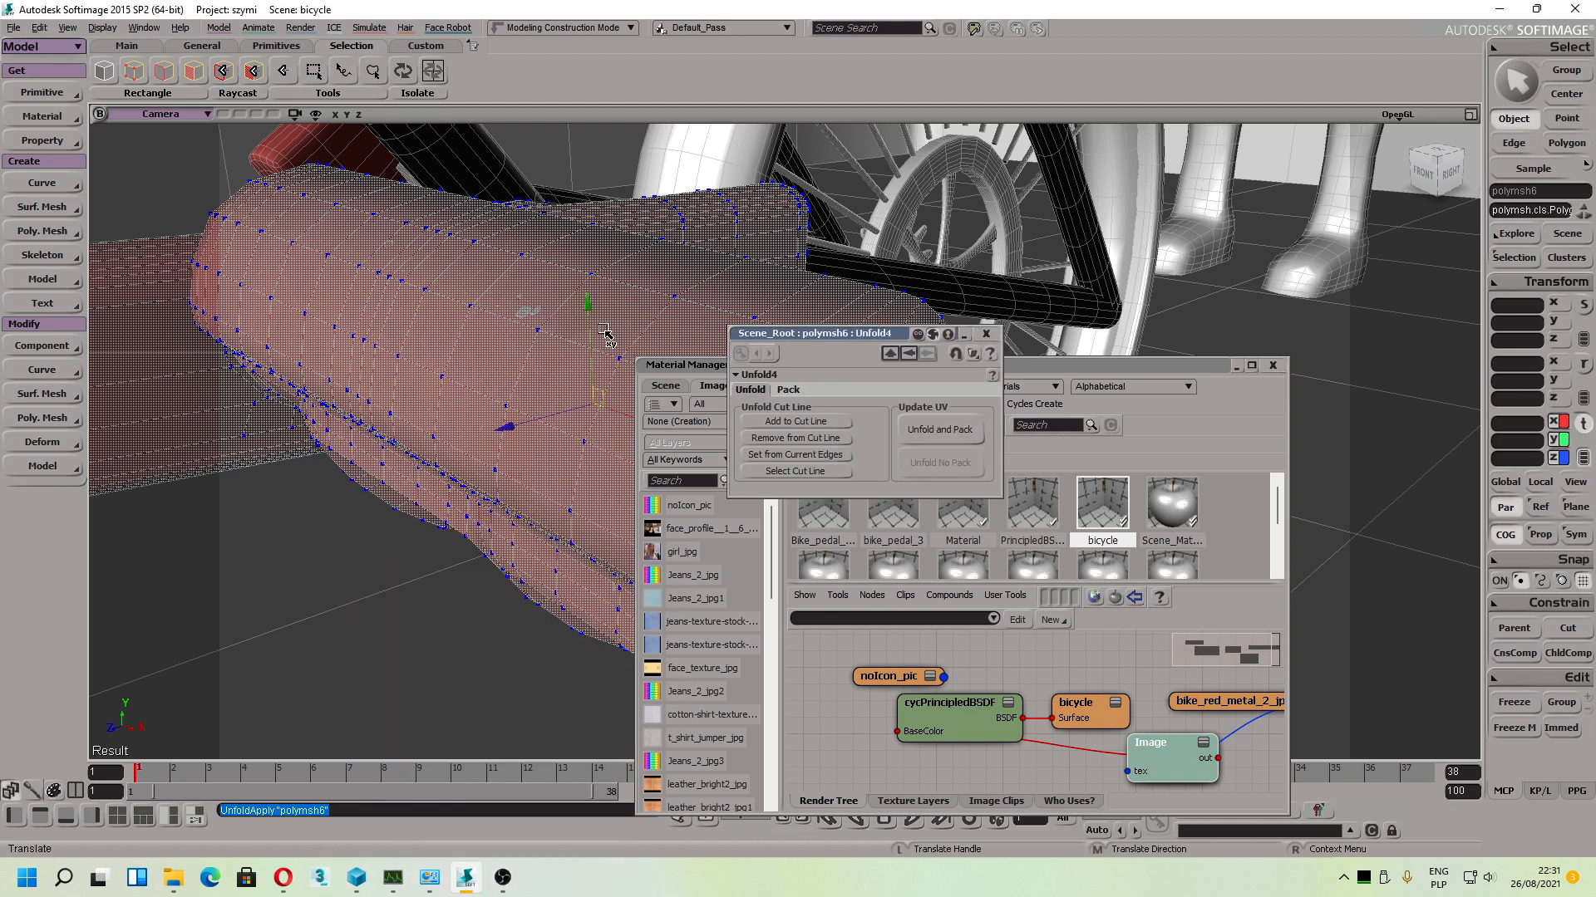
# Step: Select edge loops around the pedal's long bars and crosspieces as seams for the unfold
pyautogui.moveTo(570, 440); pyautogui.dragTo(413, 486, button='right')
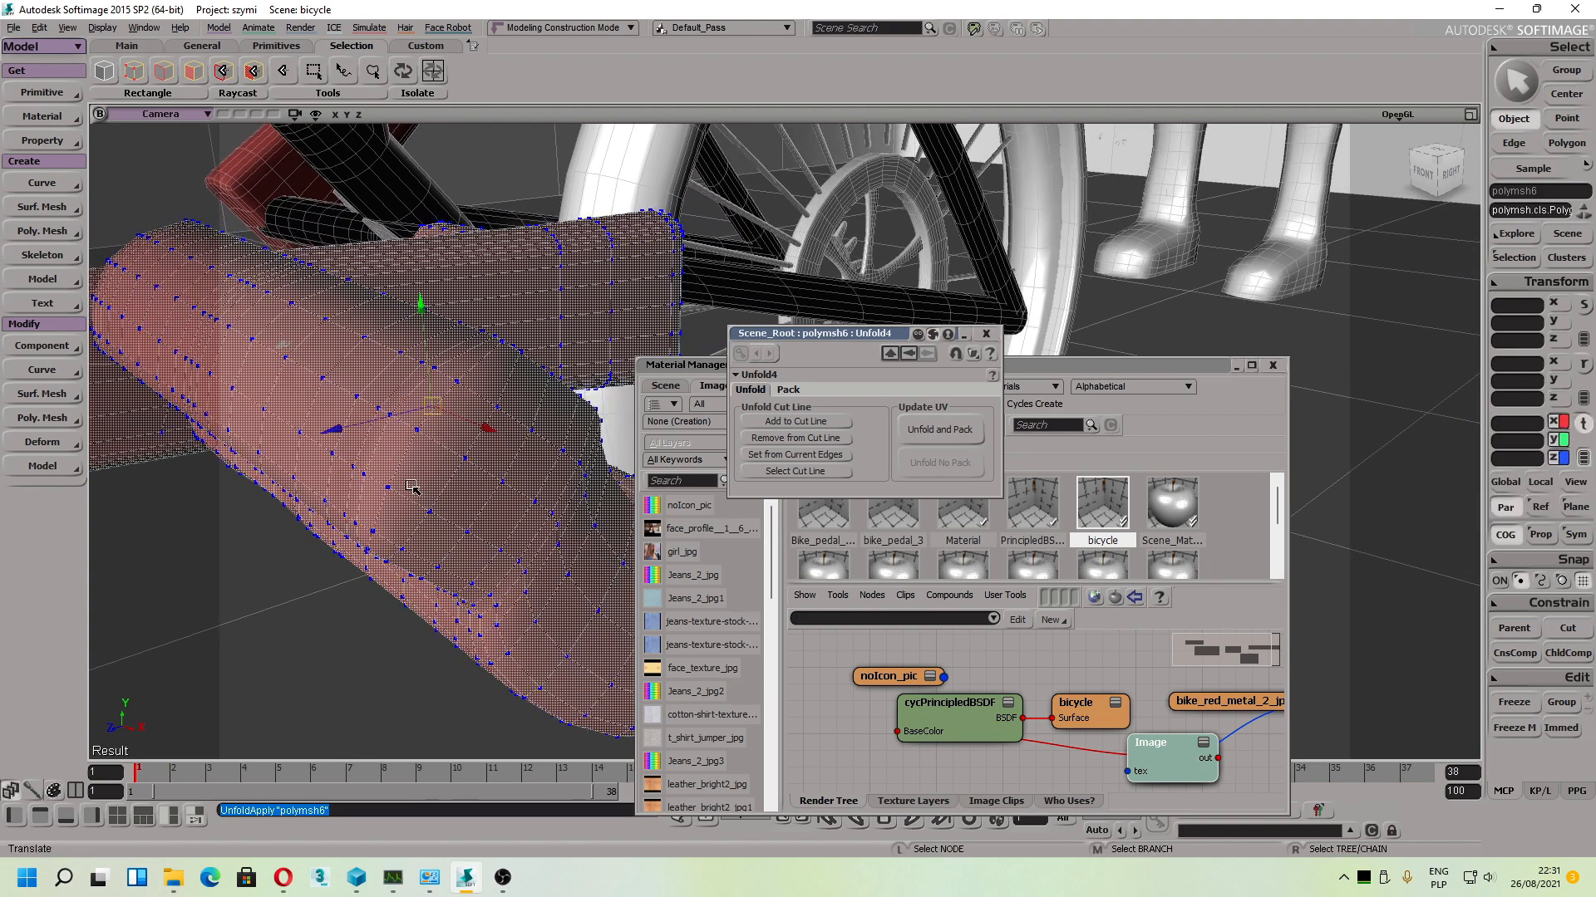
pyautogui.press('m')
pyautogui.doubleClick(395, 472)
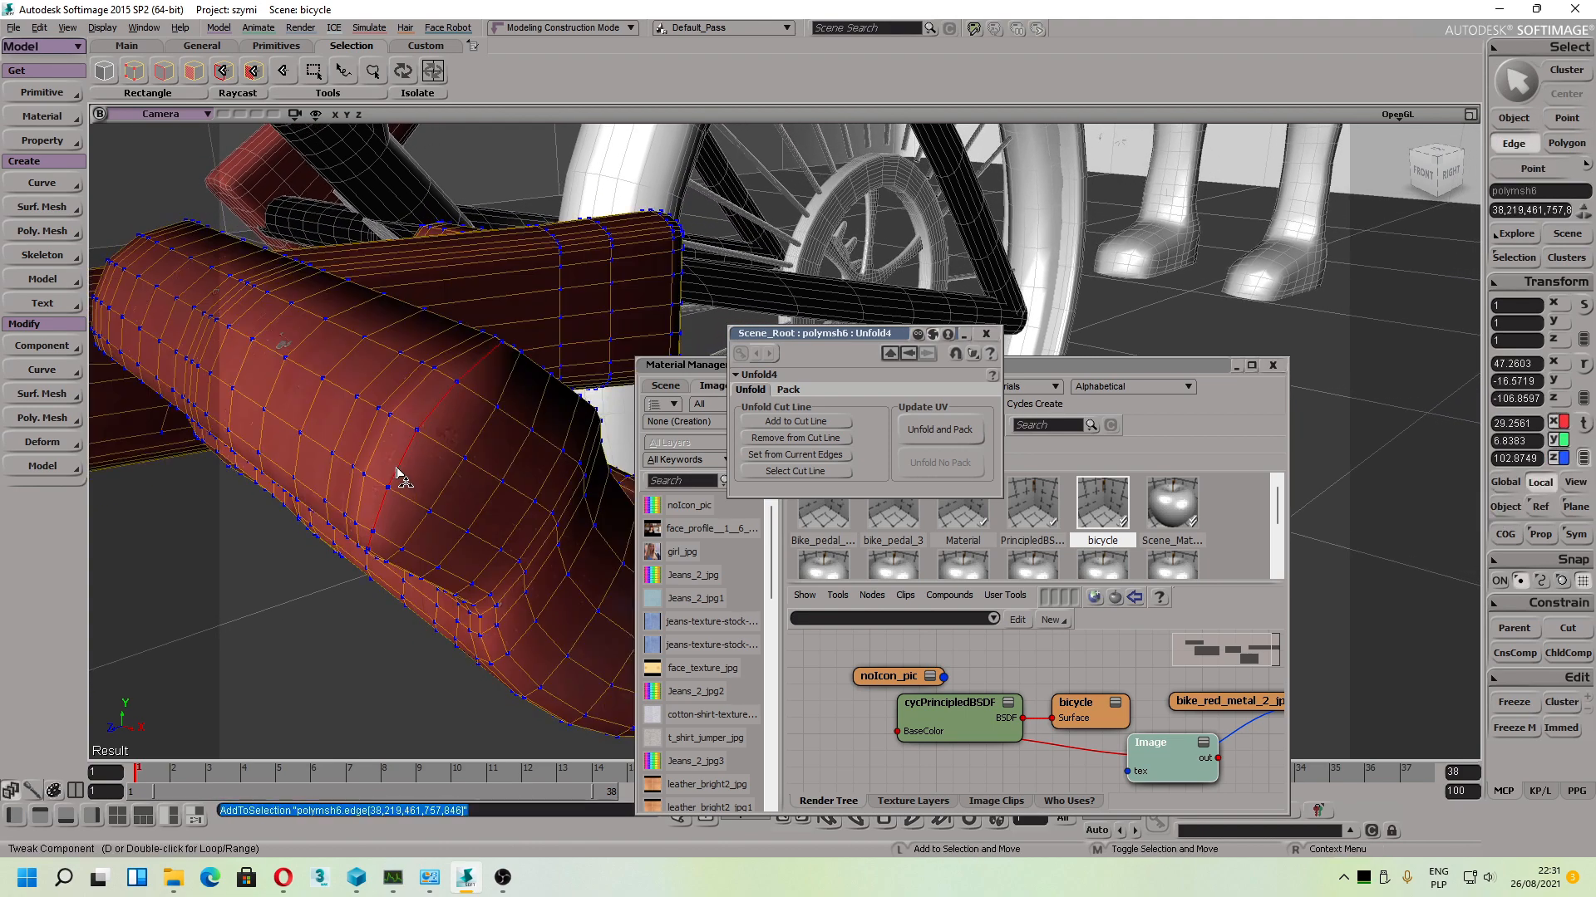
pyautogui.moveTo(474, 440); pyautogui.dragTo(516, 327, button='right')
pyautogui.doubleClick(479, 555)
pyautogui.keyDown('shift'); pyautogui.doubleClick(547, 595); pyautogui.keyUp('shift')
pyautogui.keyDown('shift'); pyautogui.doubleClick(442, 615); pyautogui.keyUp('shift')
pyautogui.keyDown('shift'); pyautogui.doubleClick(480, 582); pyautogui.keyUp('shift')
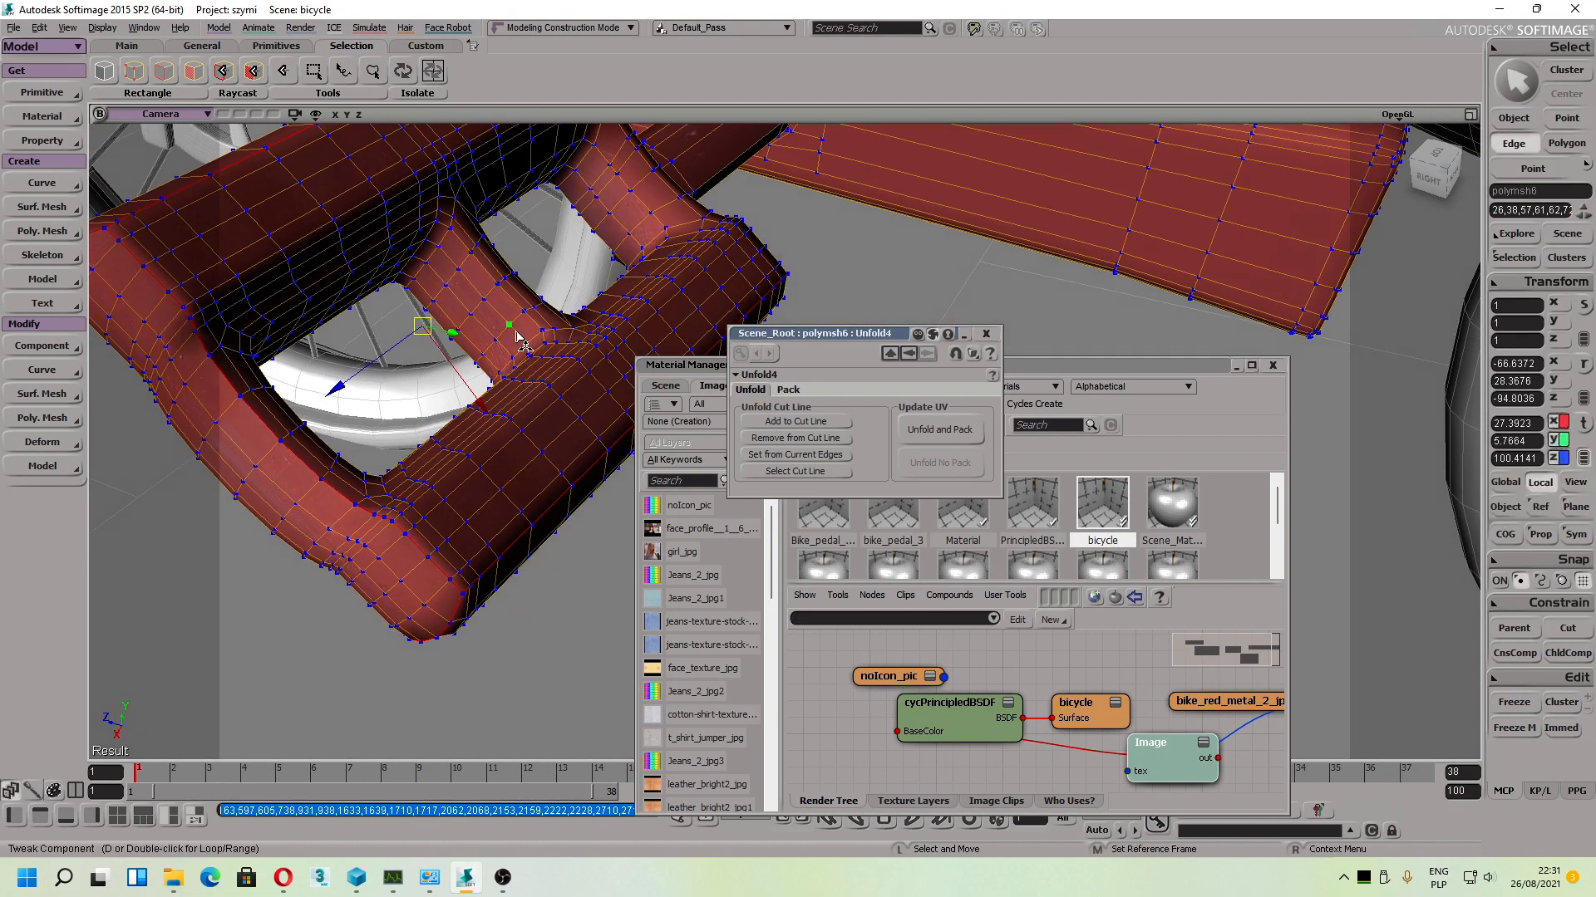
pyautogui.keyDown('shift'); pyautogui.doubleClick(510, 314); pyautogui.keyUp('shift')
pyautogui.keyDown('shift'); pyautogui.doubleClick(644, 207); pyautogui.keyUp('shift')
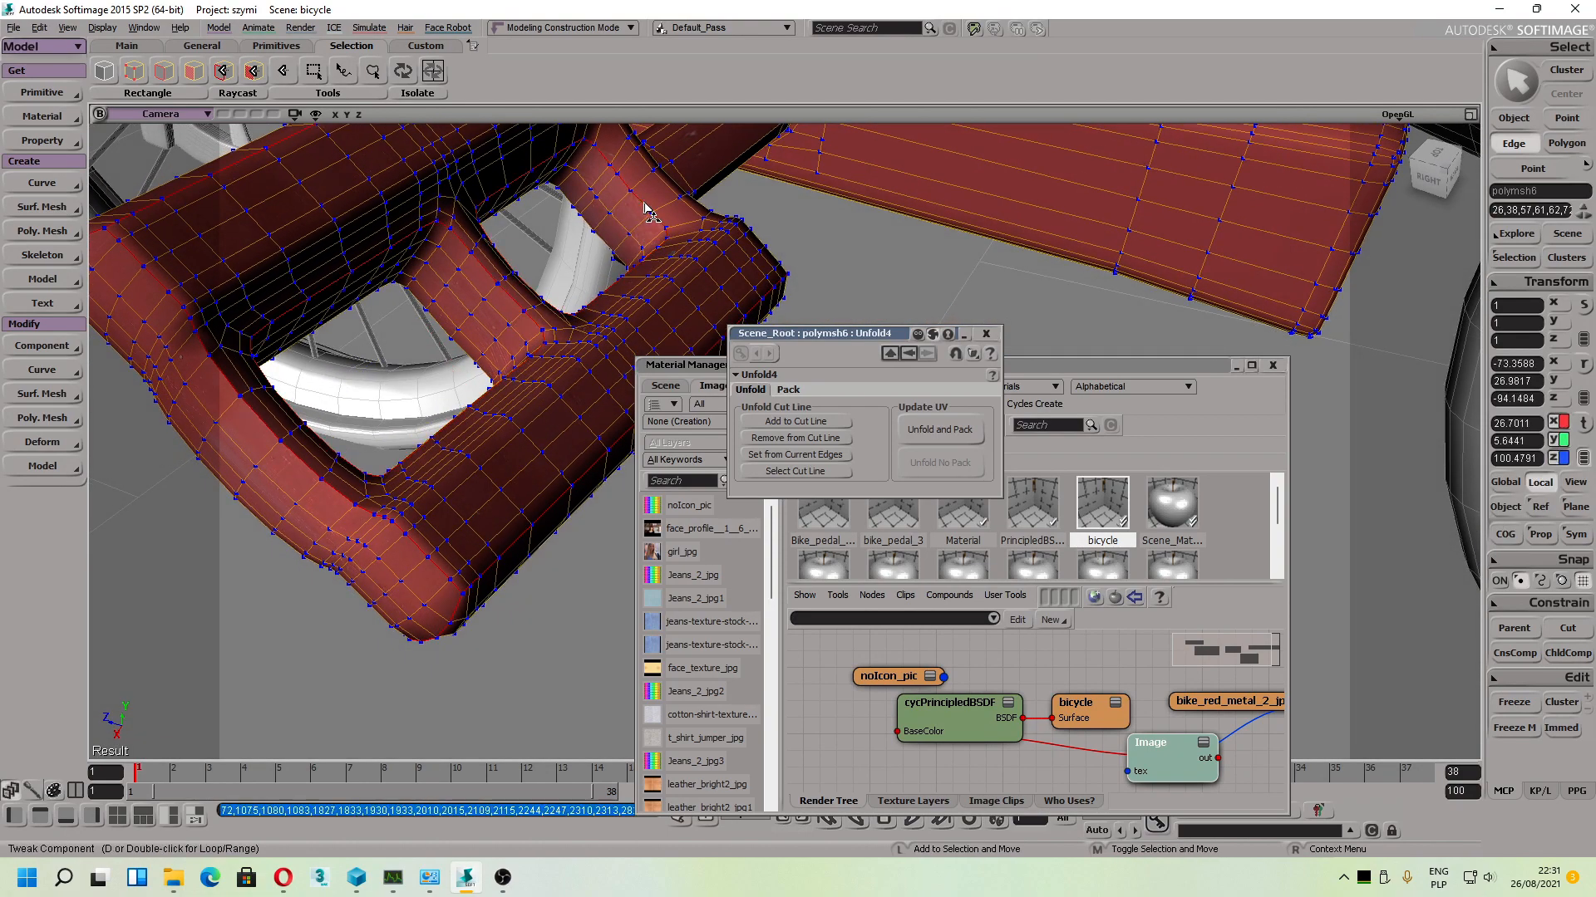
# Step: Clear the Material Manager out of the way and add the remaining seam edges at the pedal's near end to the selection
pyautogui.moveTo(669, 301); pyautogui.dragTo(1287, 185)
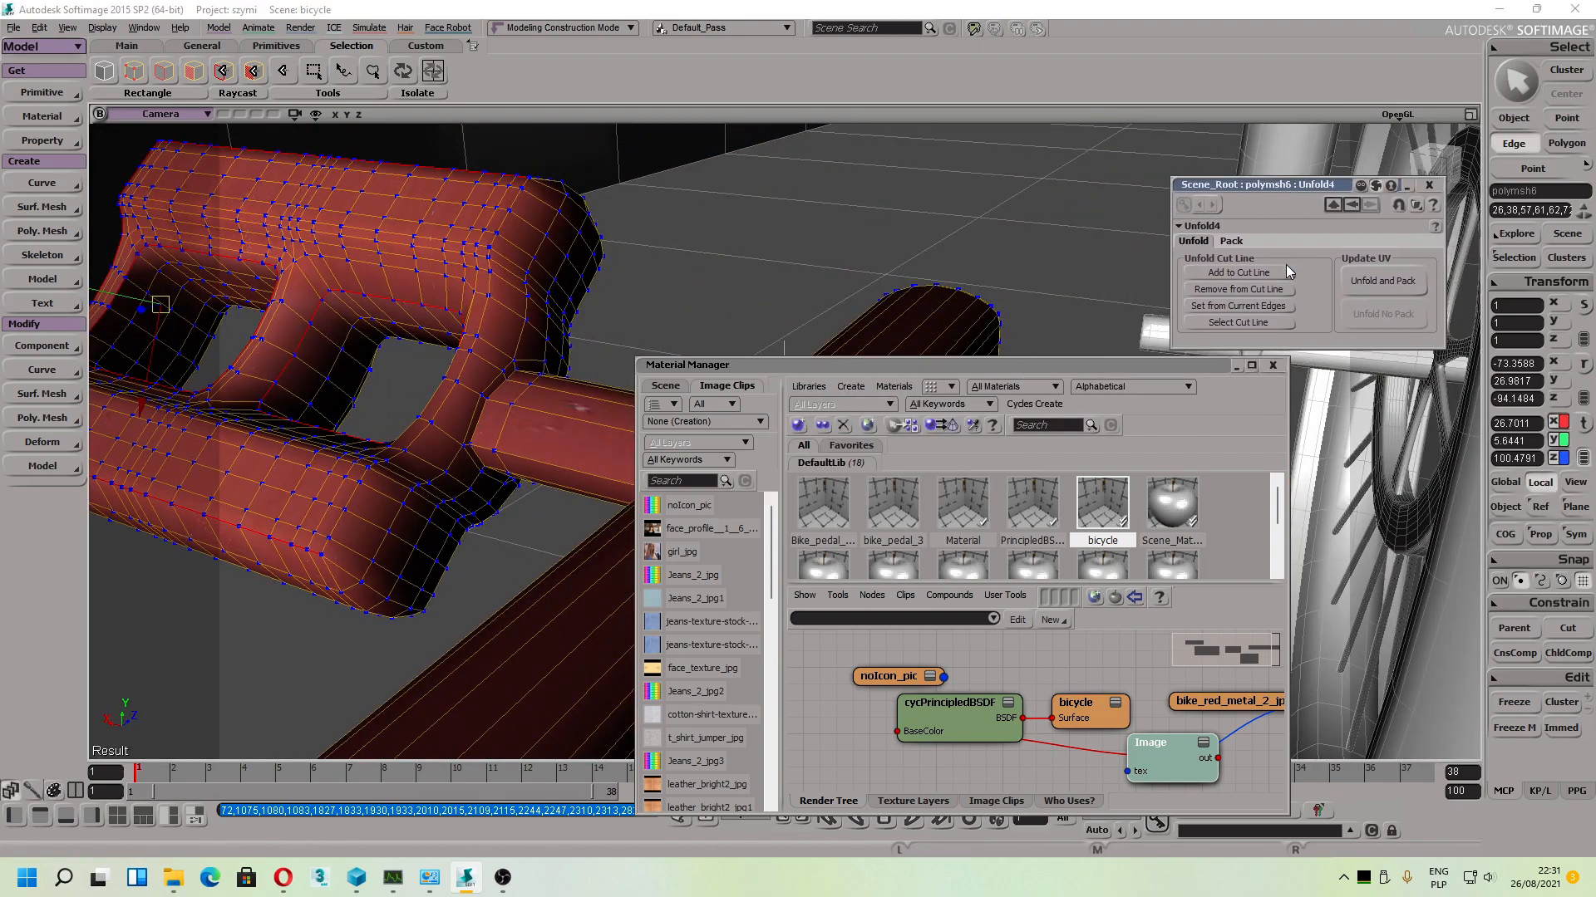
pyautogui.click(1273, 368)
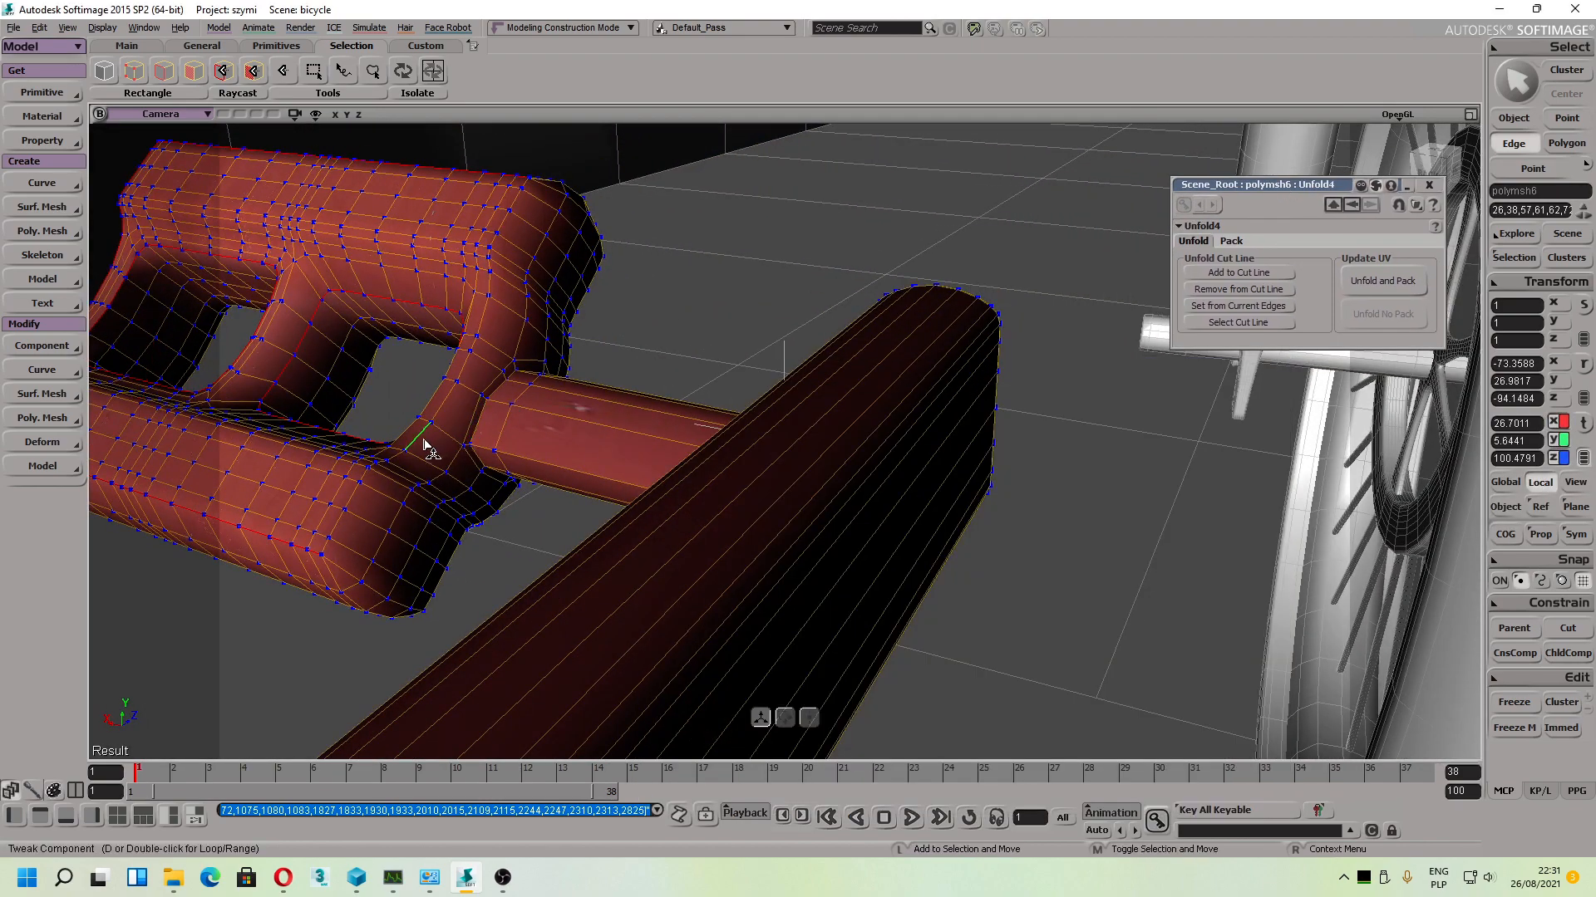
pyautogui.keyDown('shift'); pyautogui.doubleClick(336, 576); pyautogui.keyUp('shift')
pyautogui.keyDown('alt'); pyautogui.moveTo(523, 374); pyautogui.dragTo(804, 292); pyautogui.keyUp('alt')
pyautogui.keyDown('alt'); pyautogui.moveTo(1064, 272); pyautogui.dragTo(956, 344, button='middle'); pyautogui.keyUp('alt')
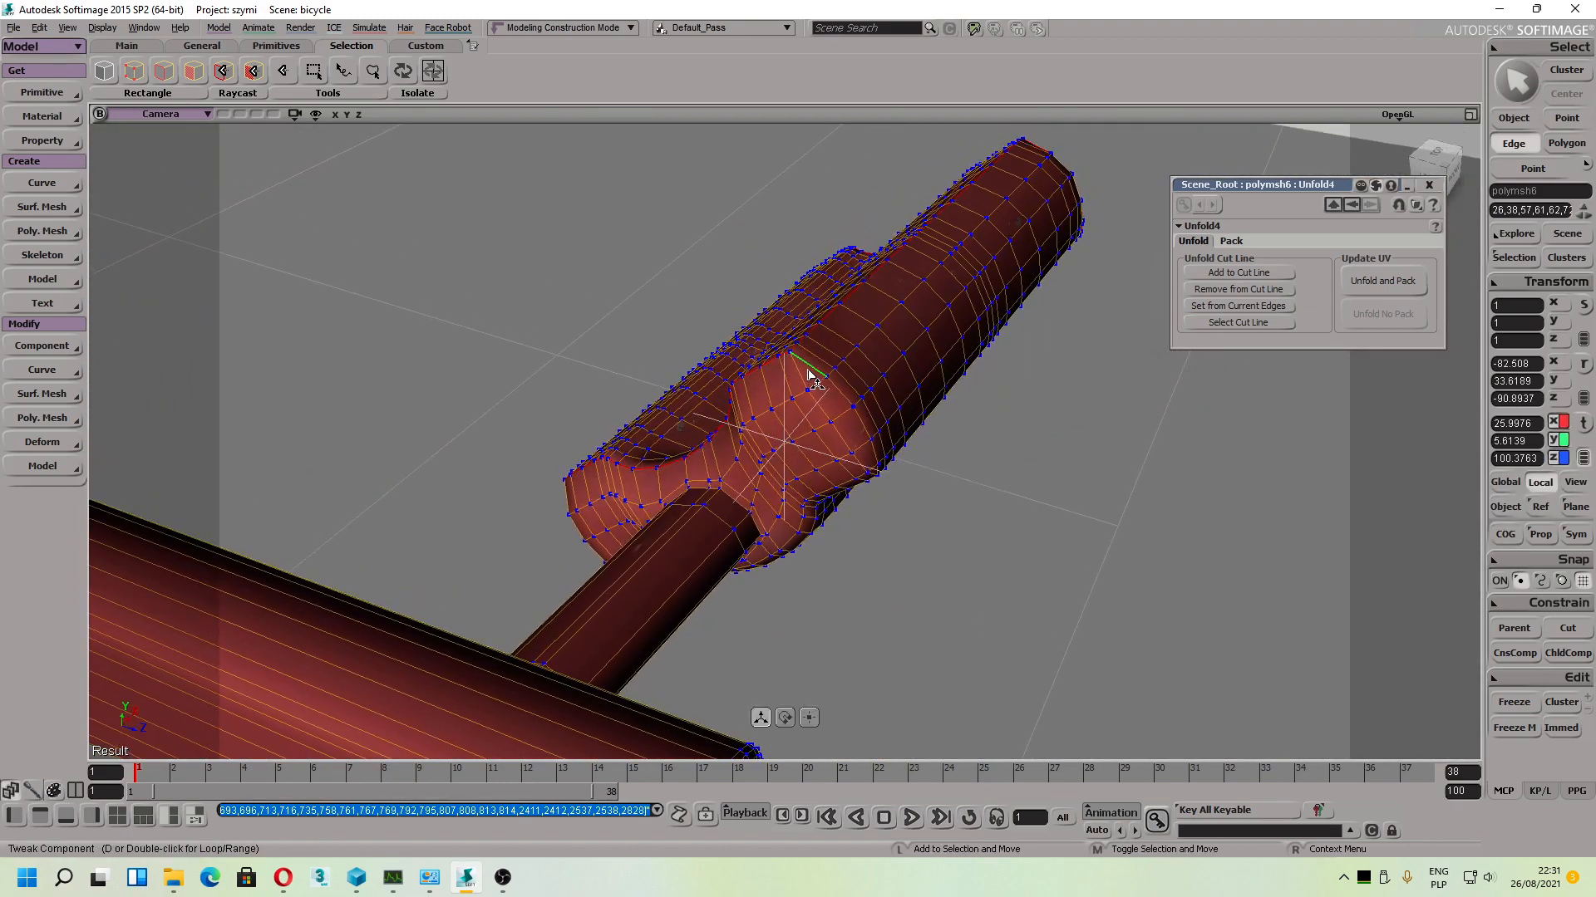
pyautogui.keyDown('shift'); pyautogui.click(812, 368); pyautogui.keyUp('shift')
# Step: Restore the four-view layout with the Texture Editor shown and enlarge the Texture Editor's viewport
pyautogui.click(1468, 115)
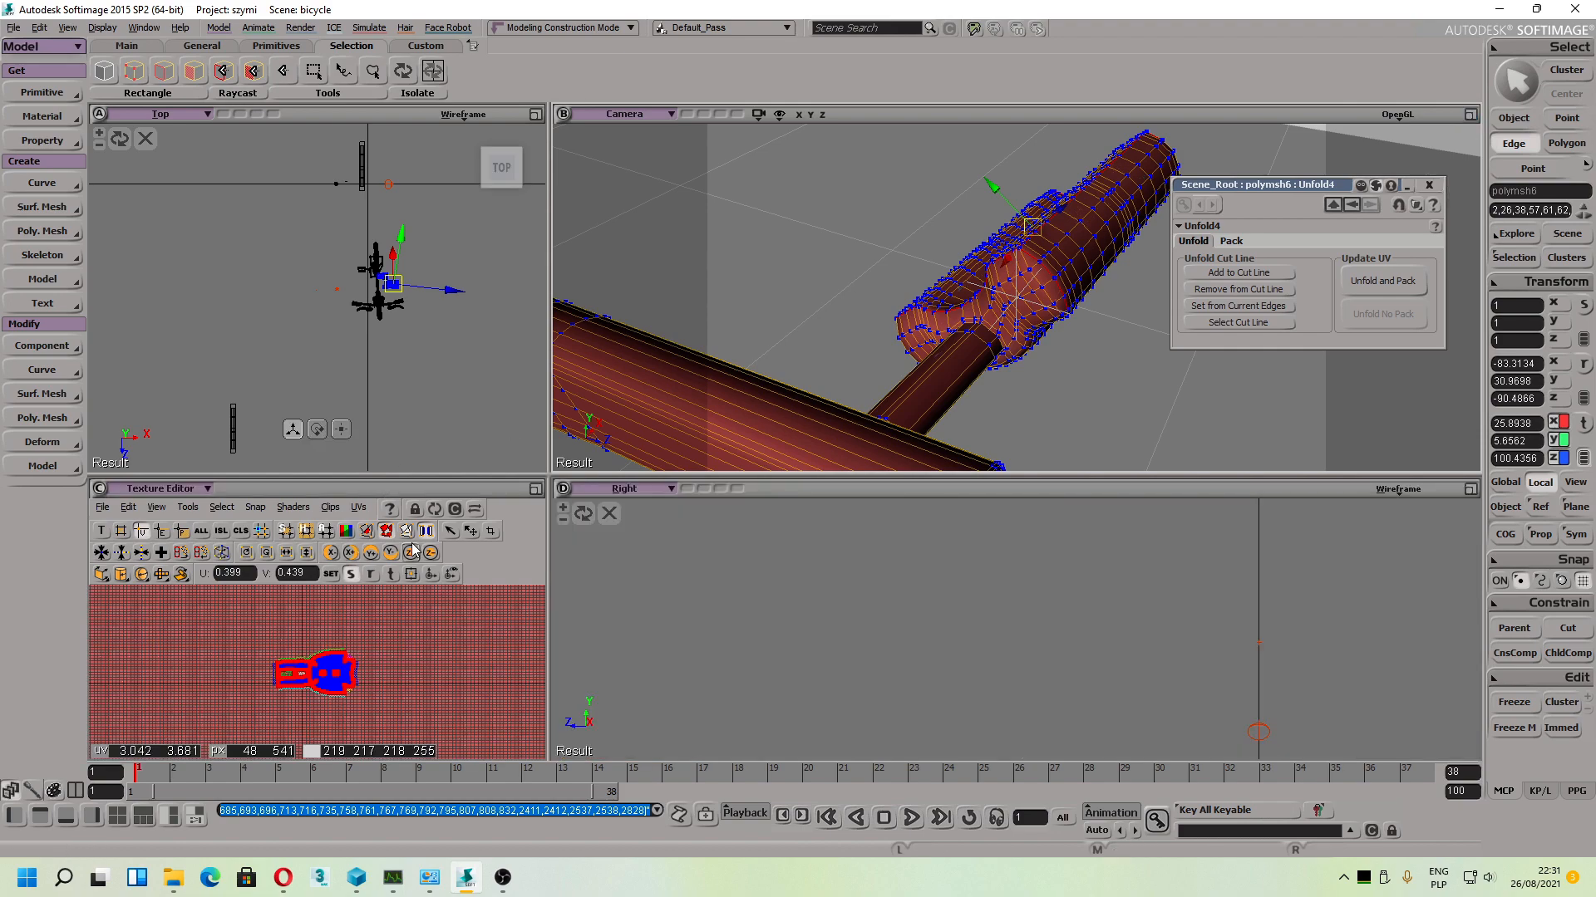
pyautogui.click(1470, 114)
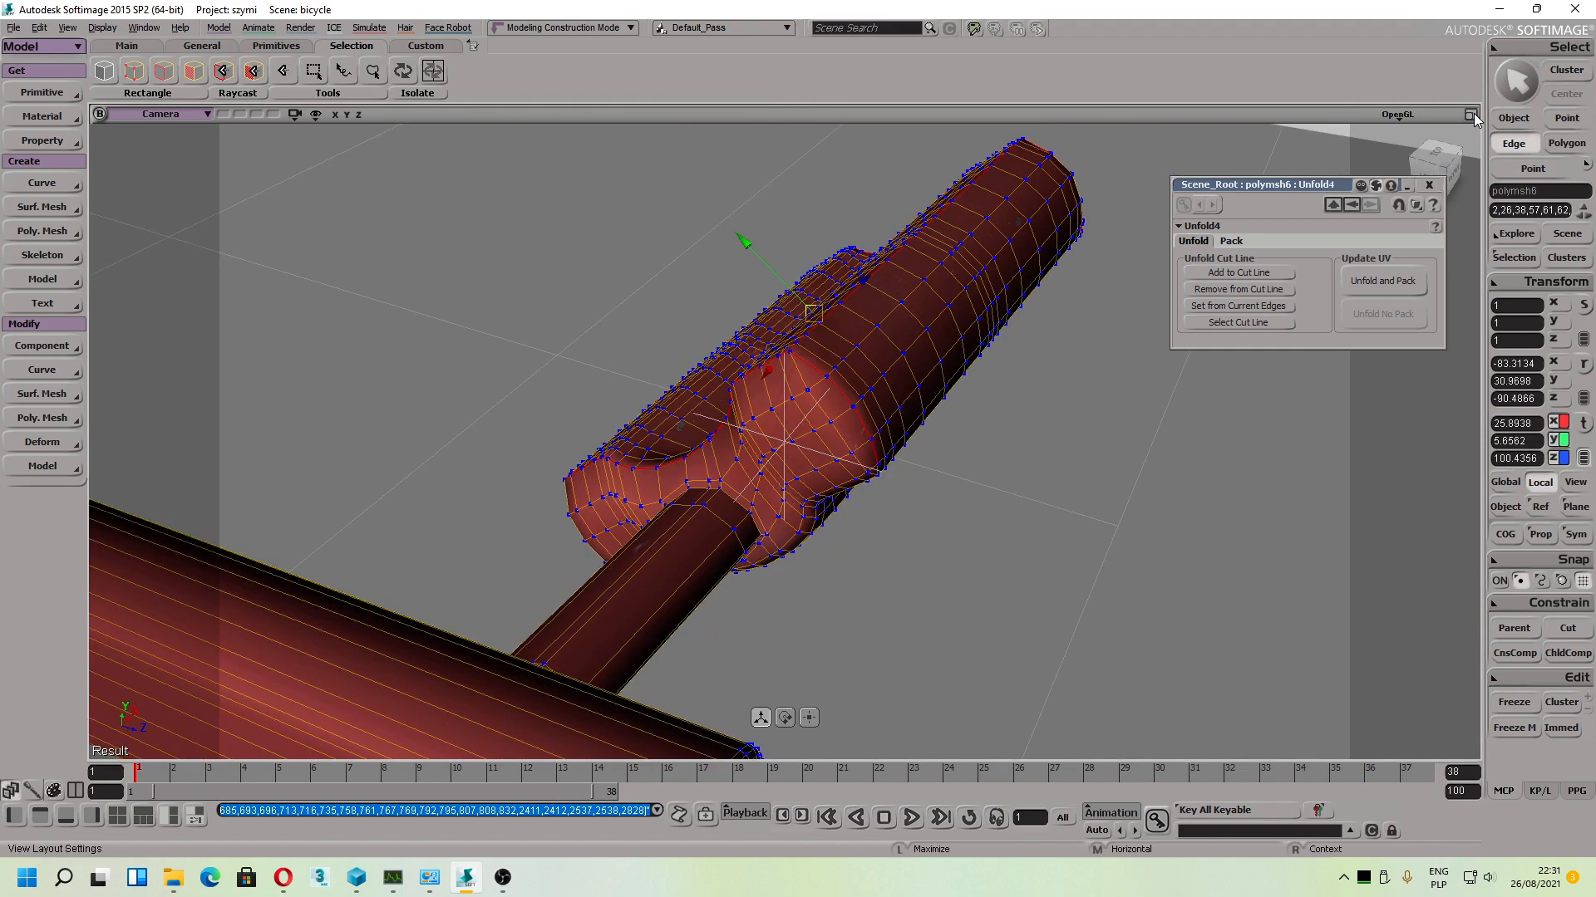
pyautogui.click(1470, 115)
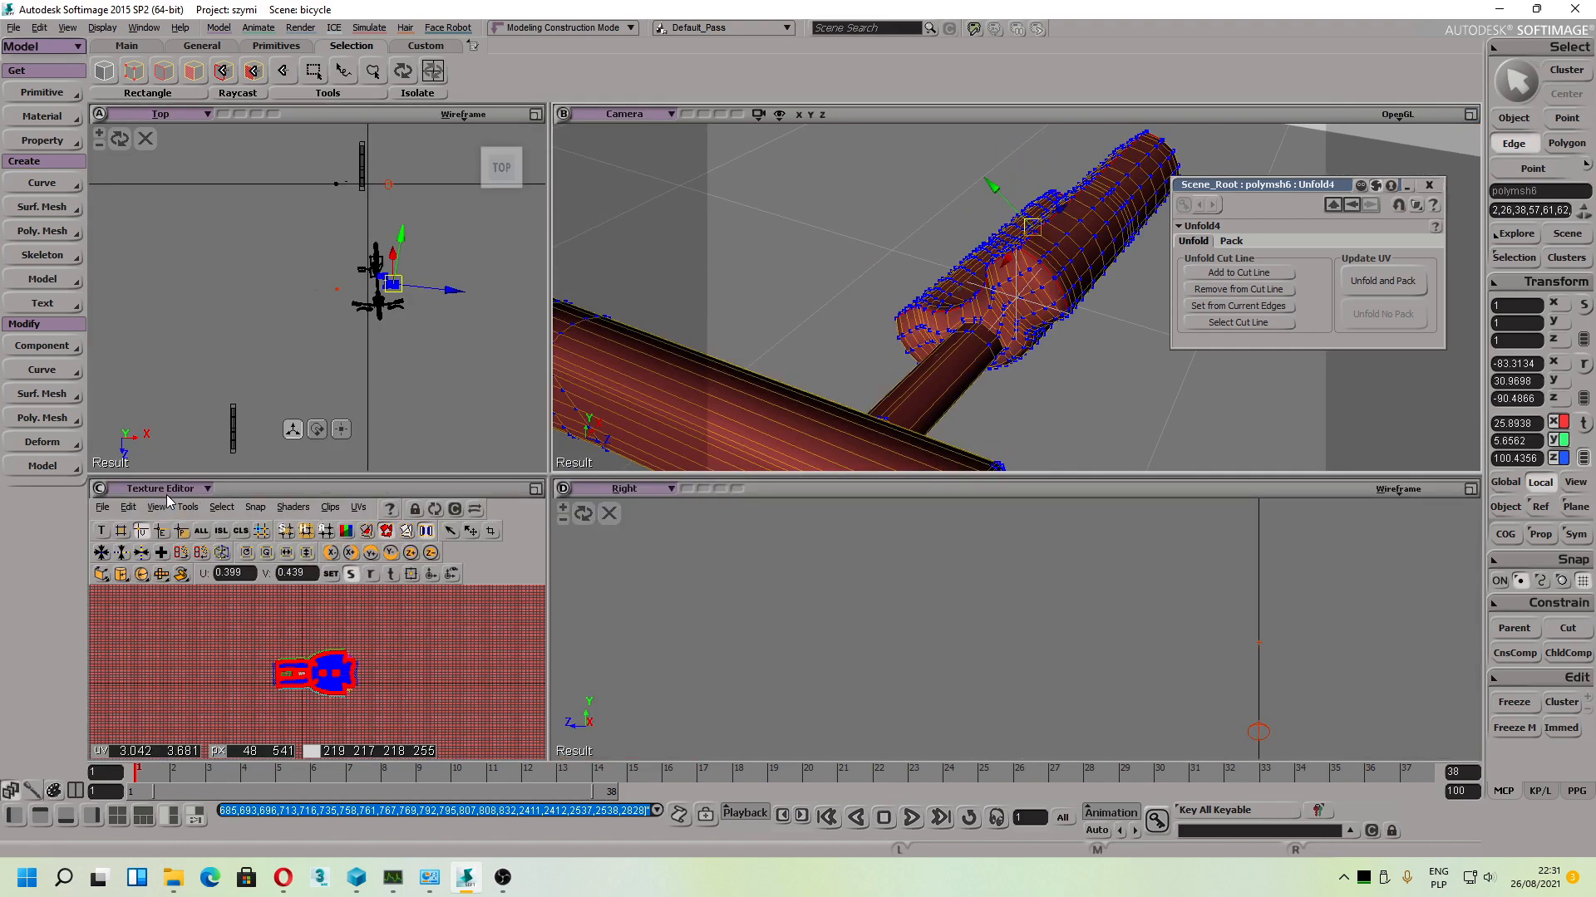
pyautogui.click(1470, 114)
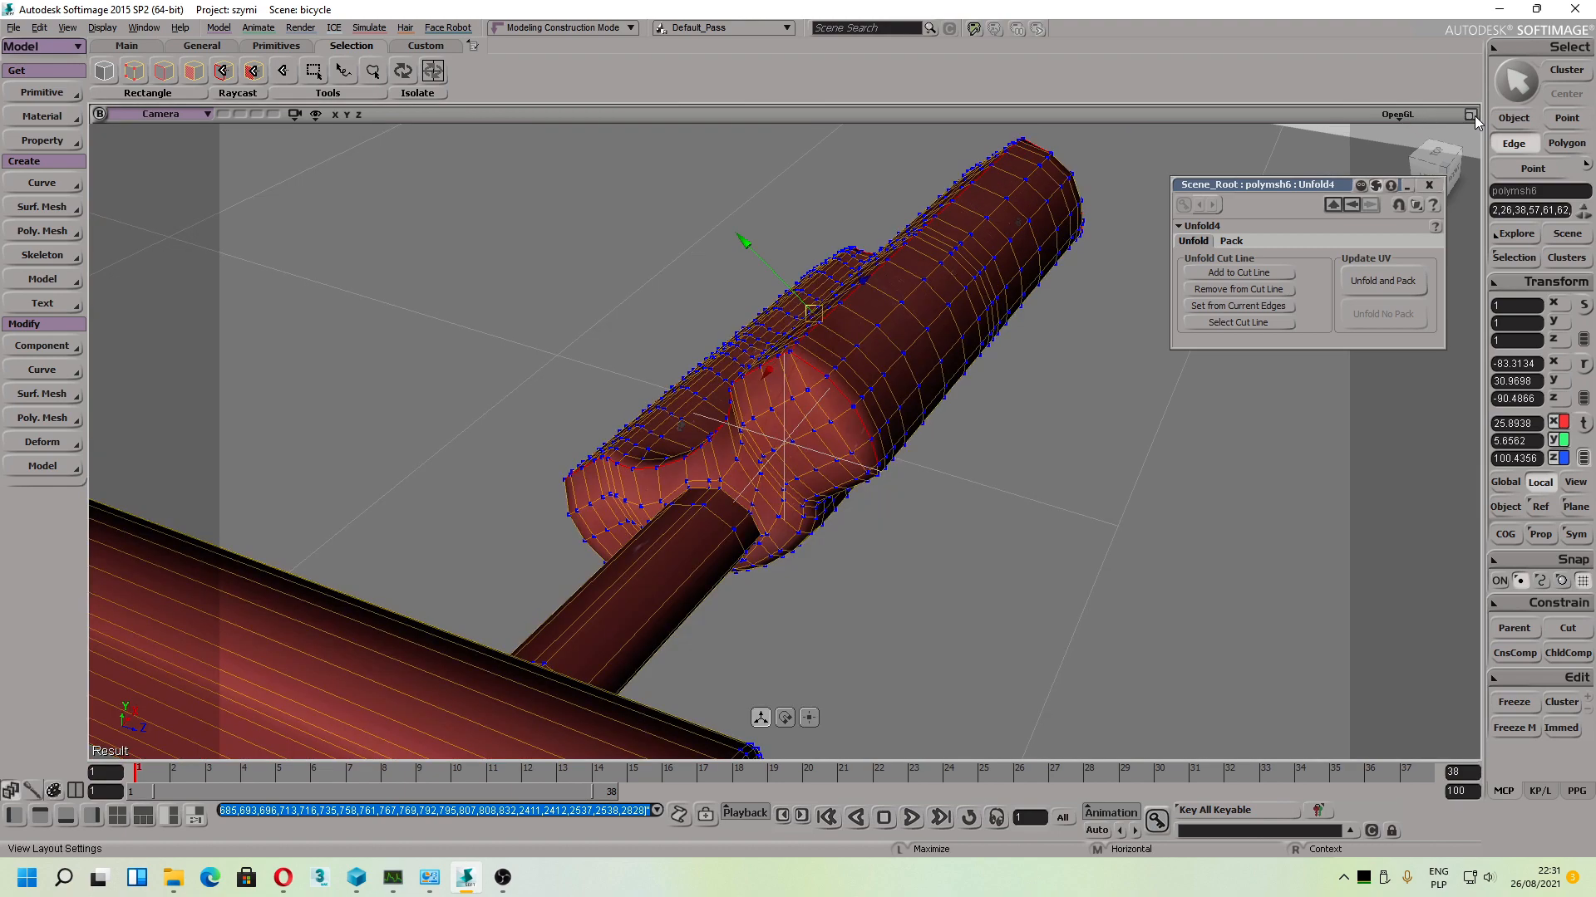
pyautogui.click(1474, 116)
pyautogui.click(152, 493)
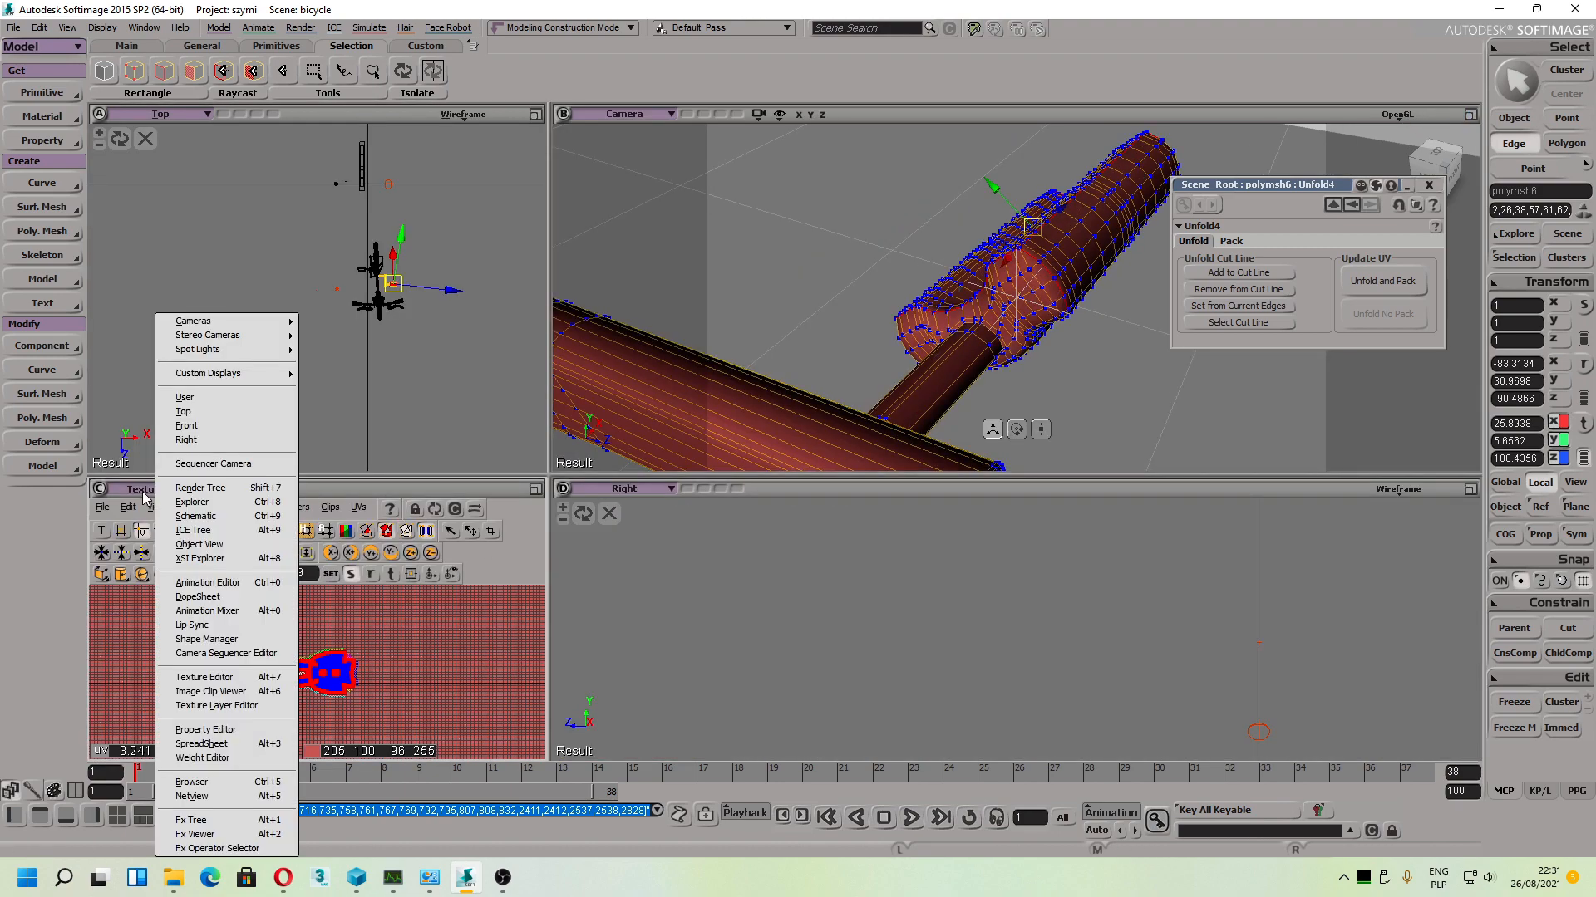
pyautogui.click(203, 678)
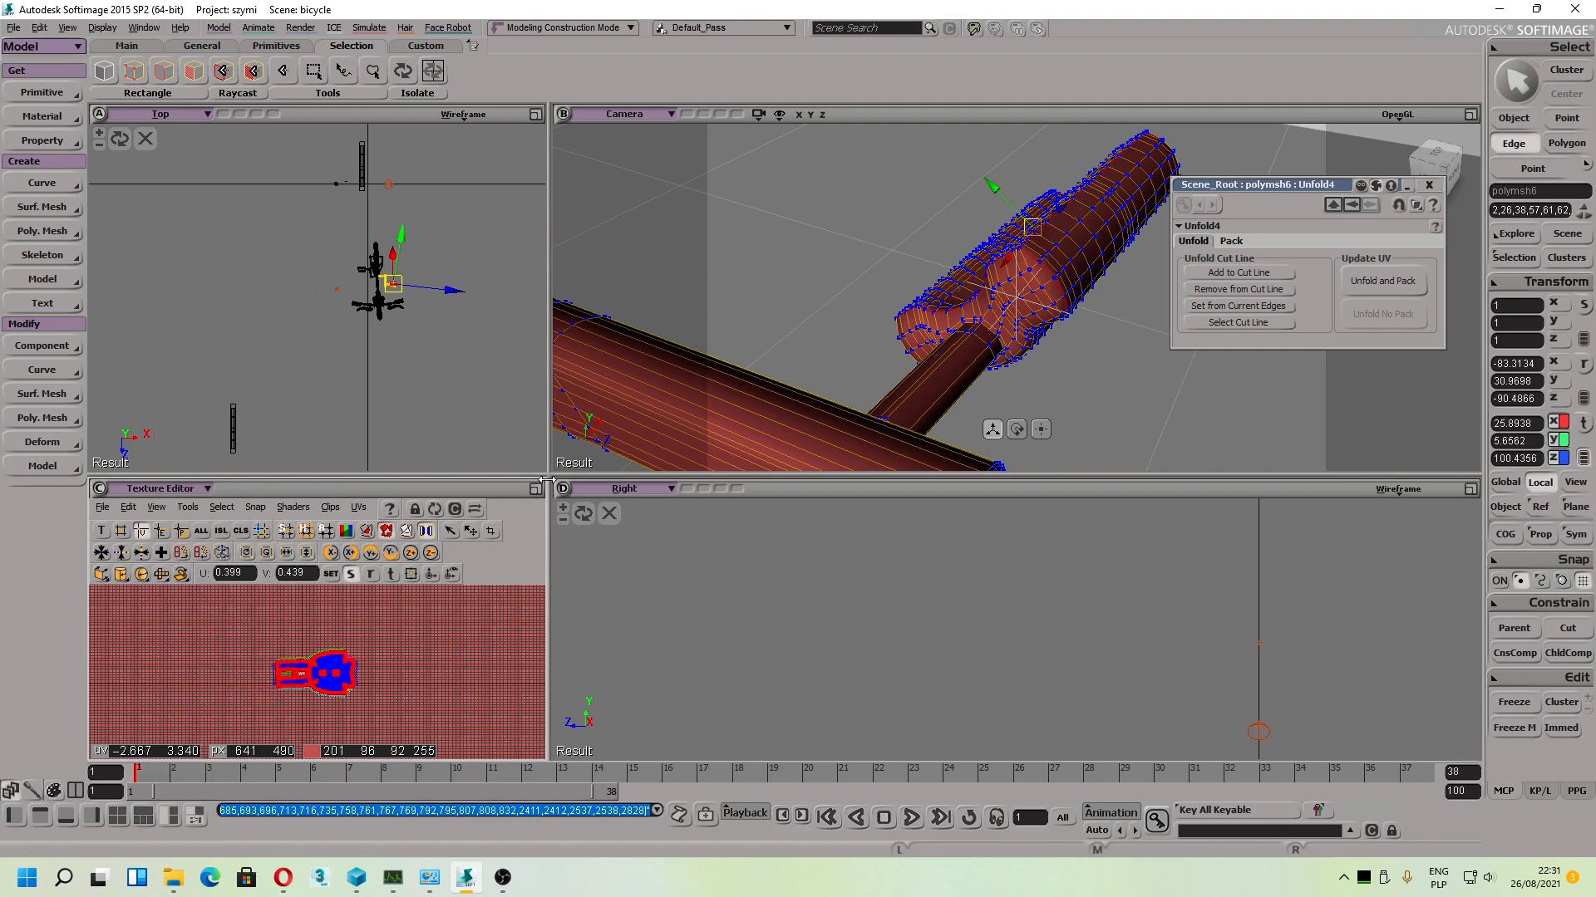
pyautogui.moveTo(550, 474); pyautogui.dragTo(663, 388)
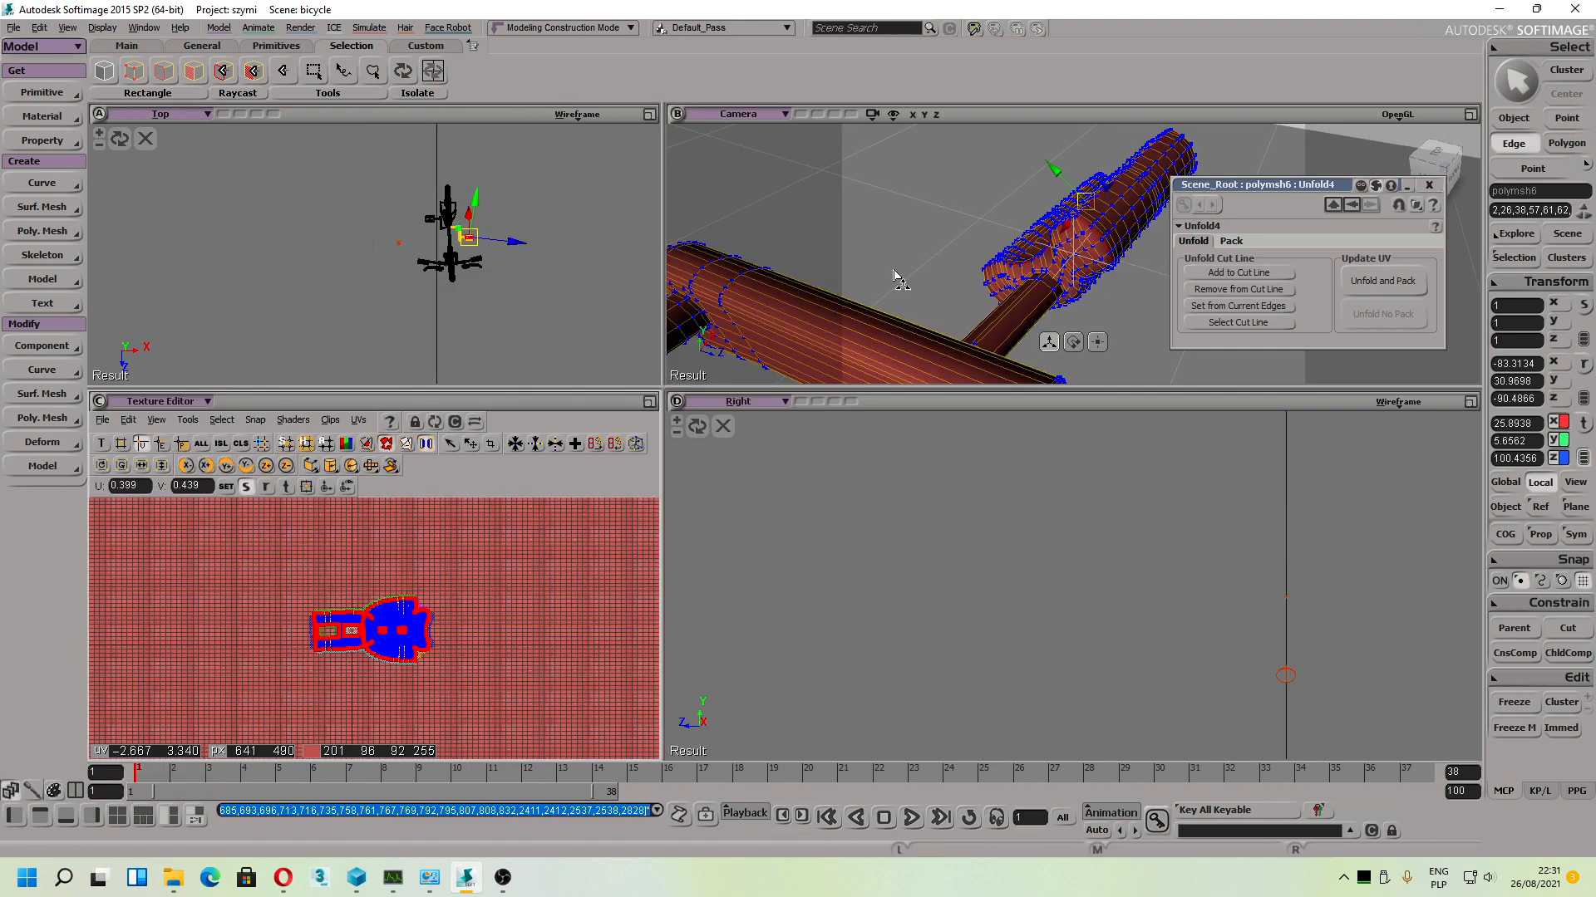
# Step: Look through the first three Unfold UV sets of polymsh6 in the Texture Editor
pyautogui.scroll(4, 1067, 219)
pyautogui.press('s')
pyautogui.moveTo(1061, 228); pyautogui.dragTo(1025, 232, button='right')
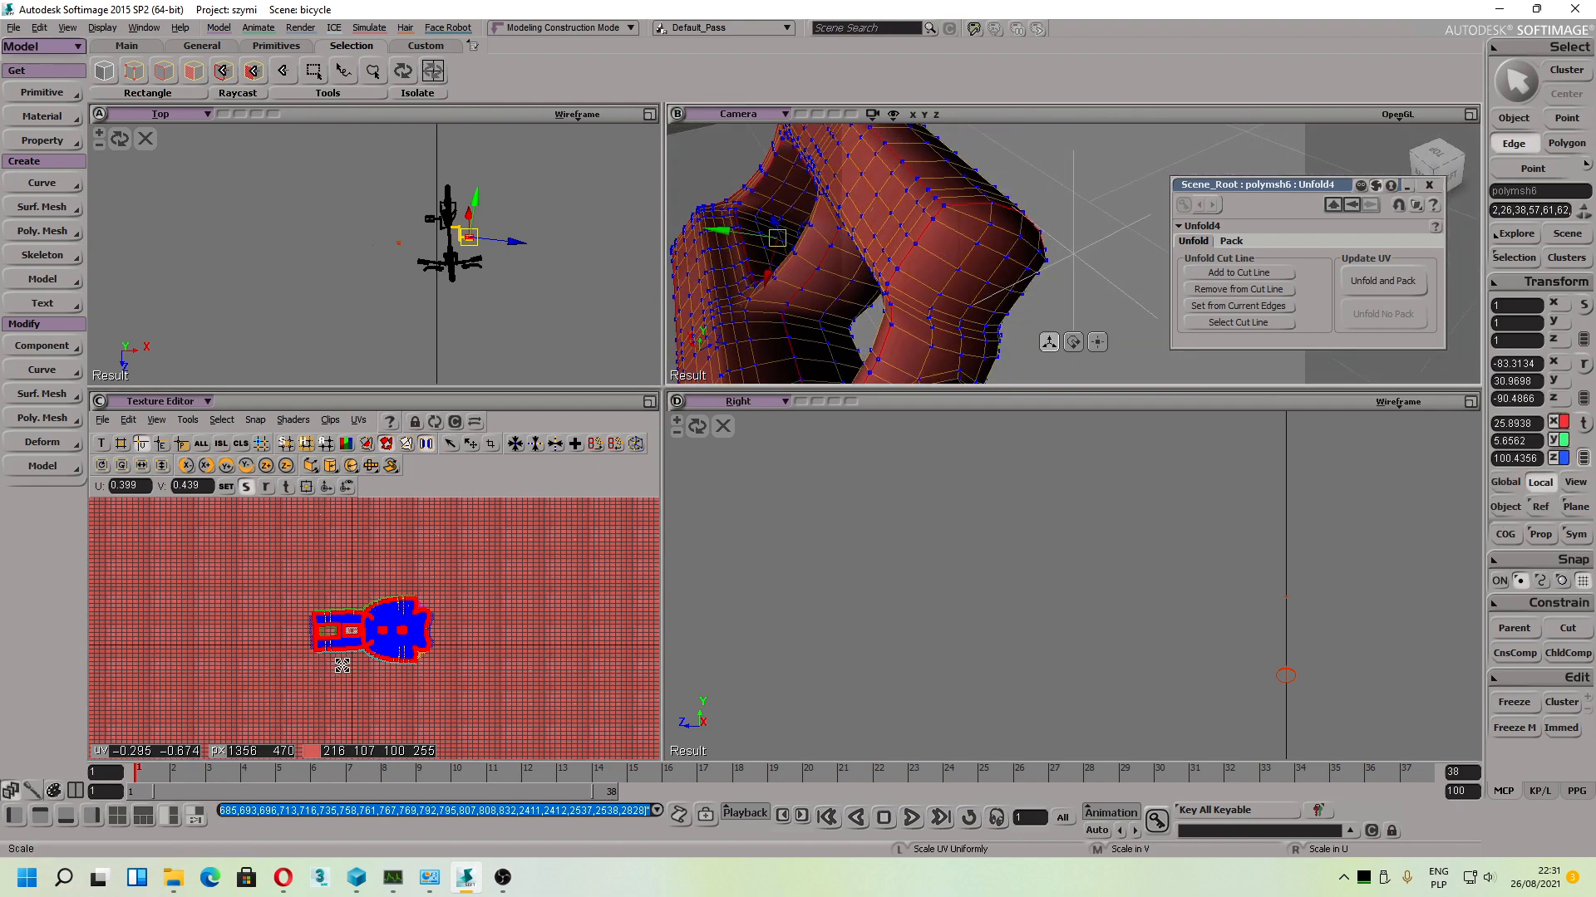
pyautogui.click(347, 446)
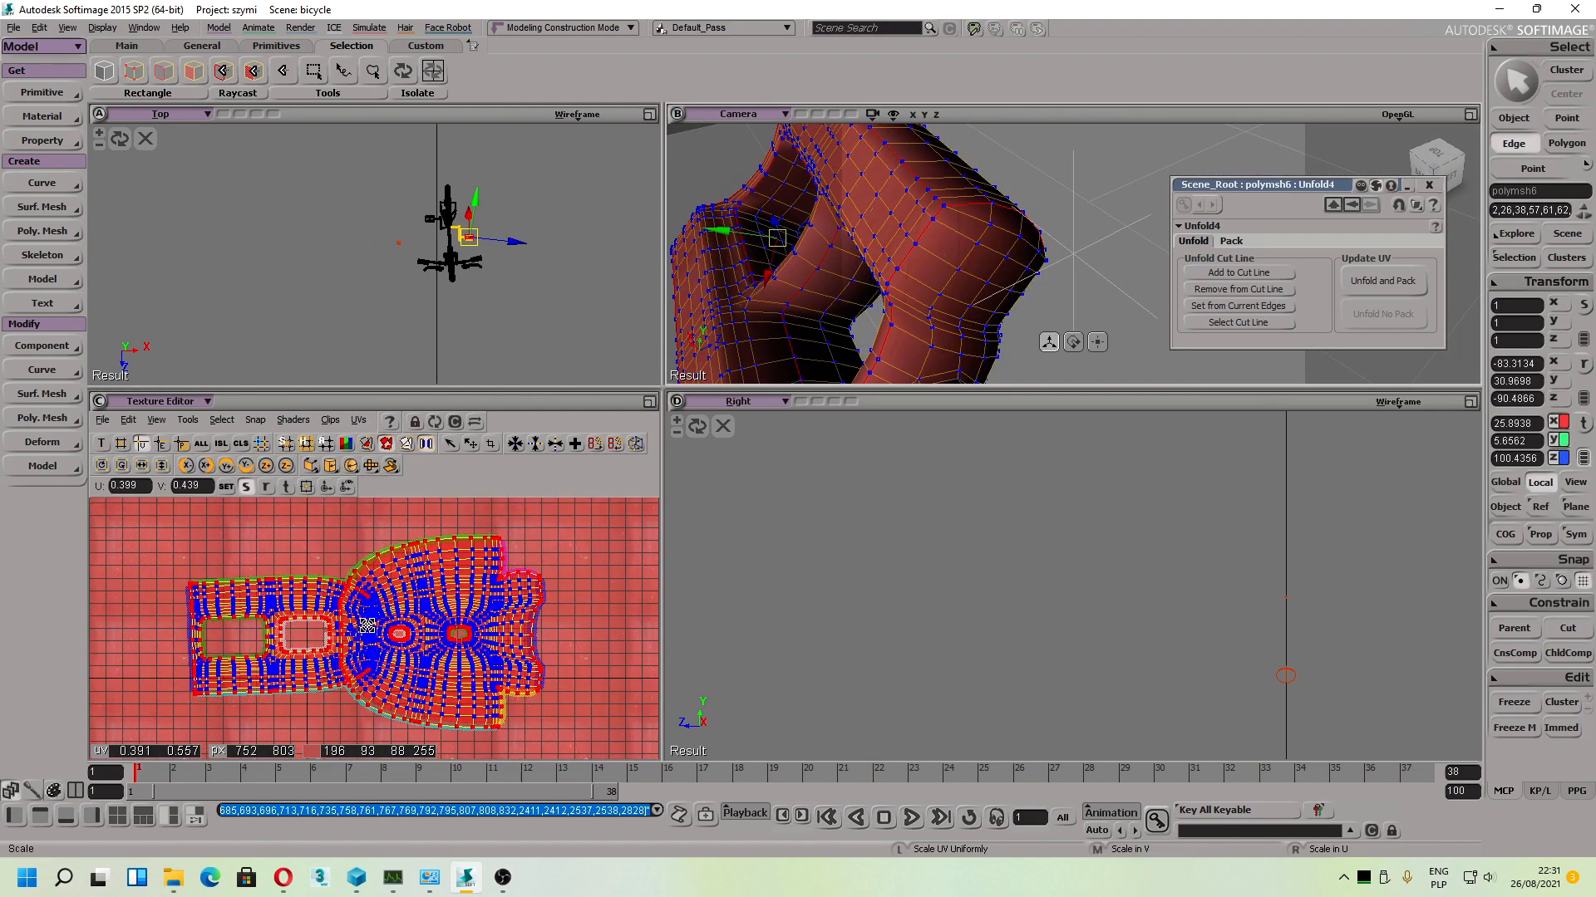
pyautogui.click(358, 421)
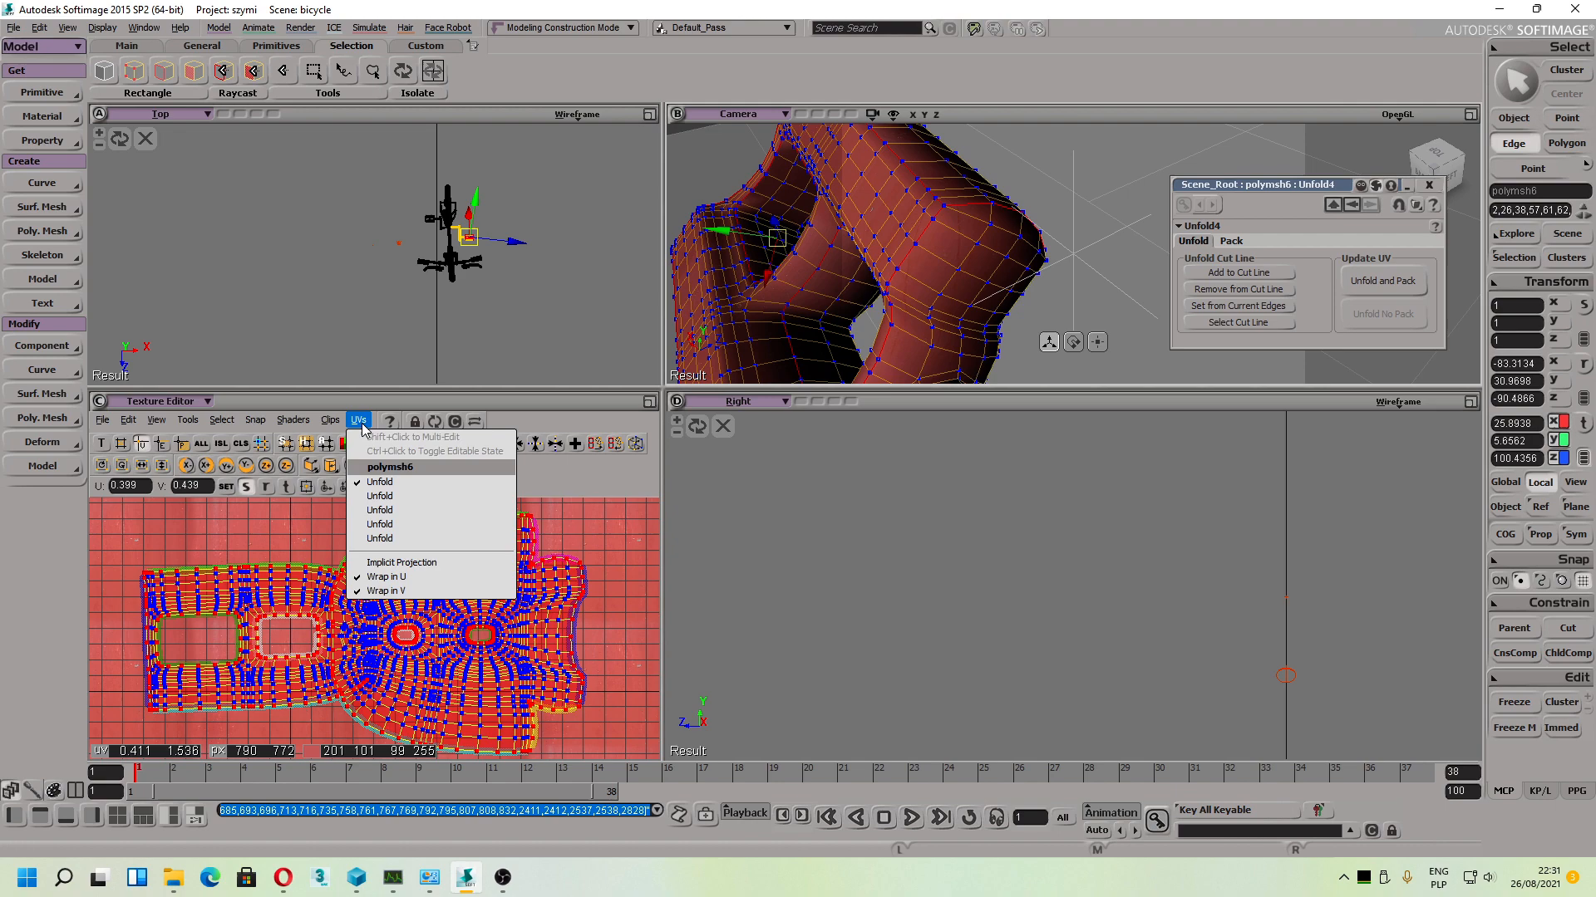
pyautogui.click(394, 511)
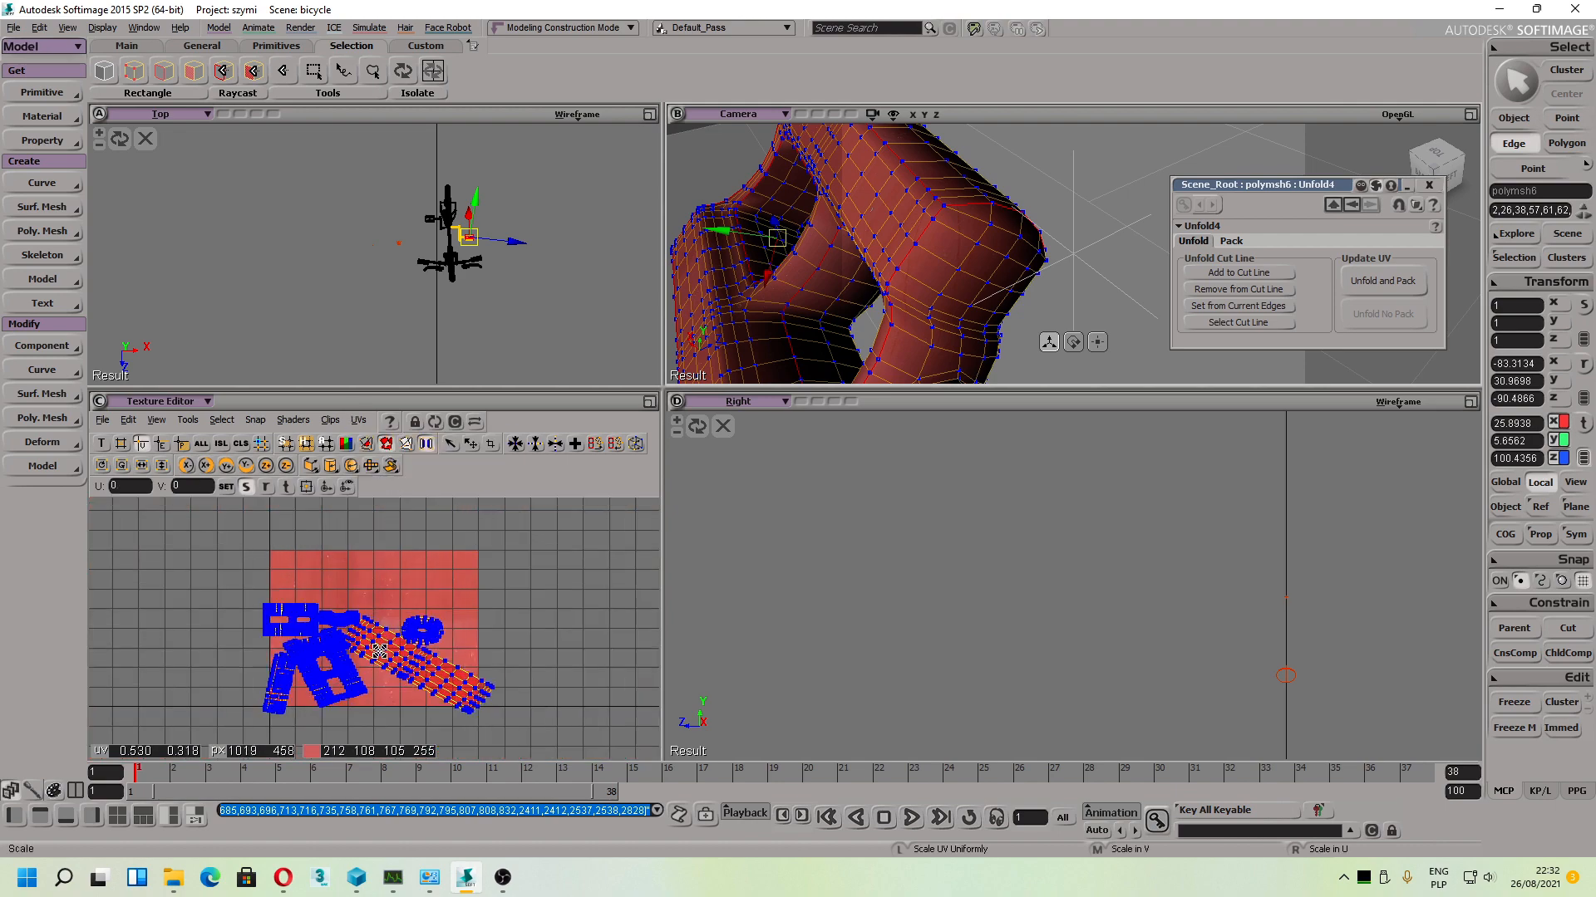
pyautogui.click(389, 422)
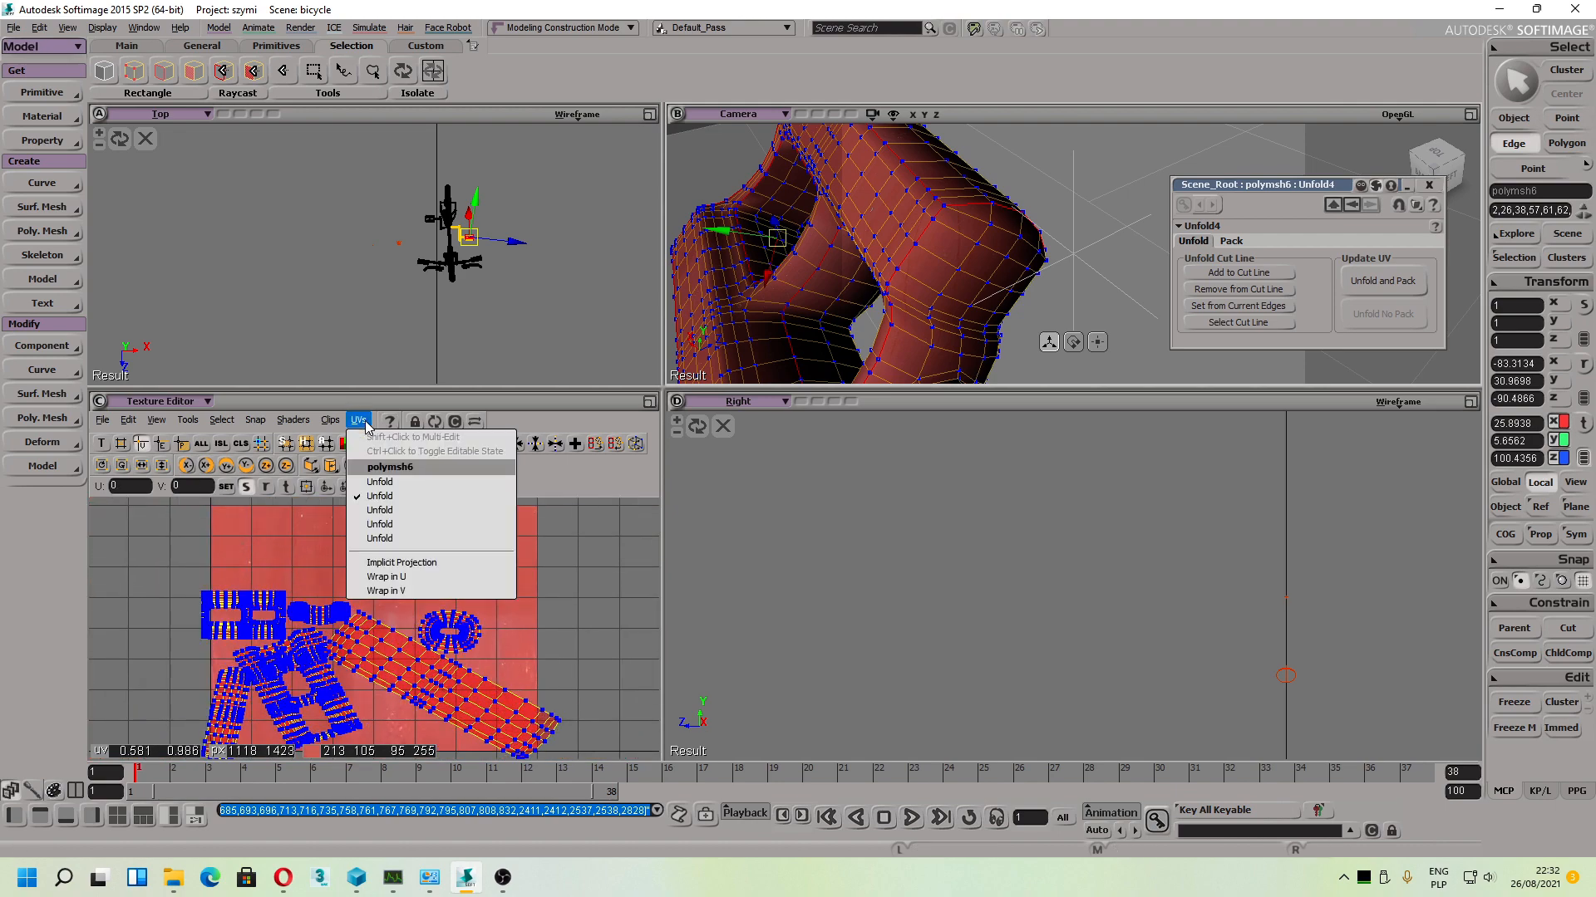
pyautogui.click(396, 517)
pyautogui.scroll(-4, 400, 574)
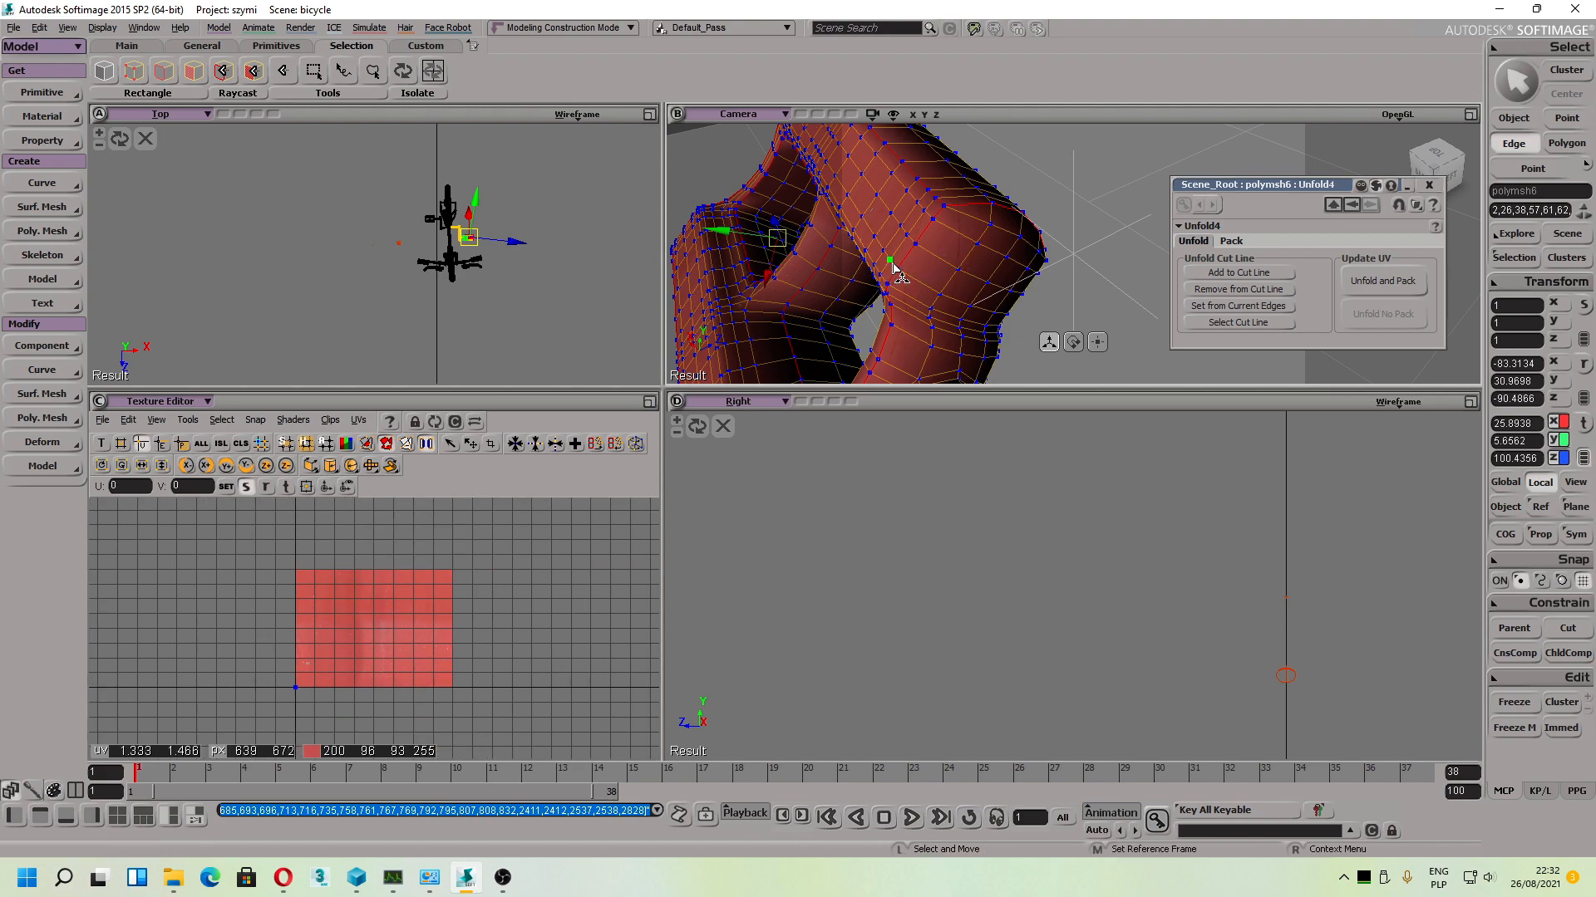
# Step: Set the Unfold4 cut line from the selected edges, then unfold and pack the UVs and inspect the pedal
pyautogui.scroll(-1, 1039, 274)
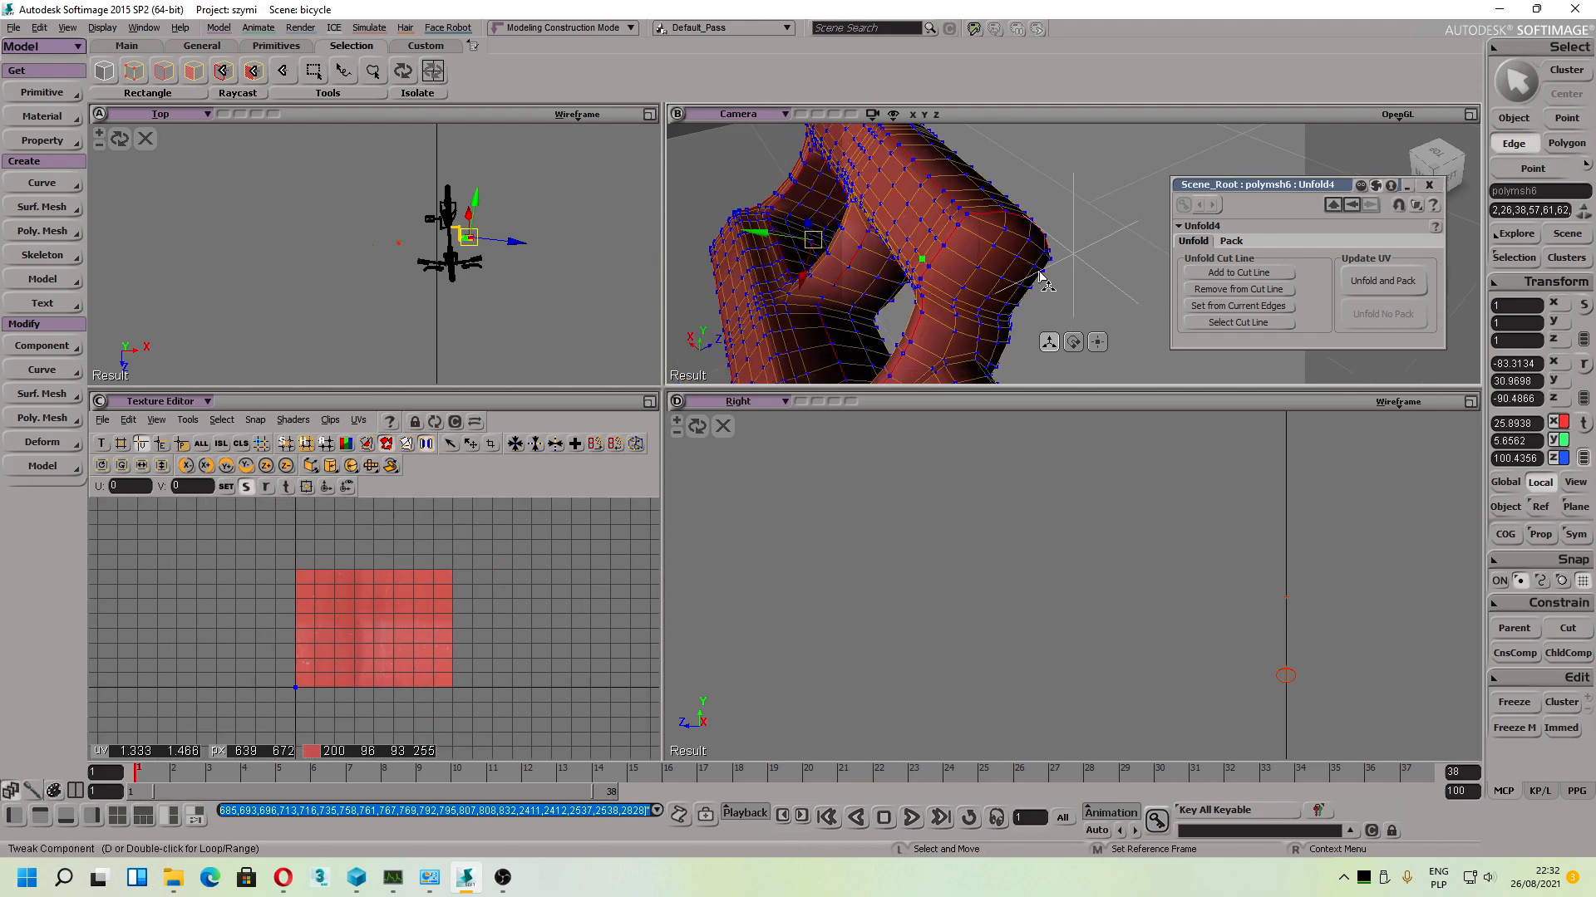
pyautogui.click(1237, 306)
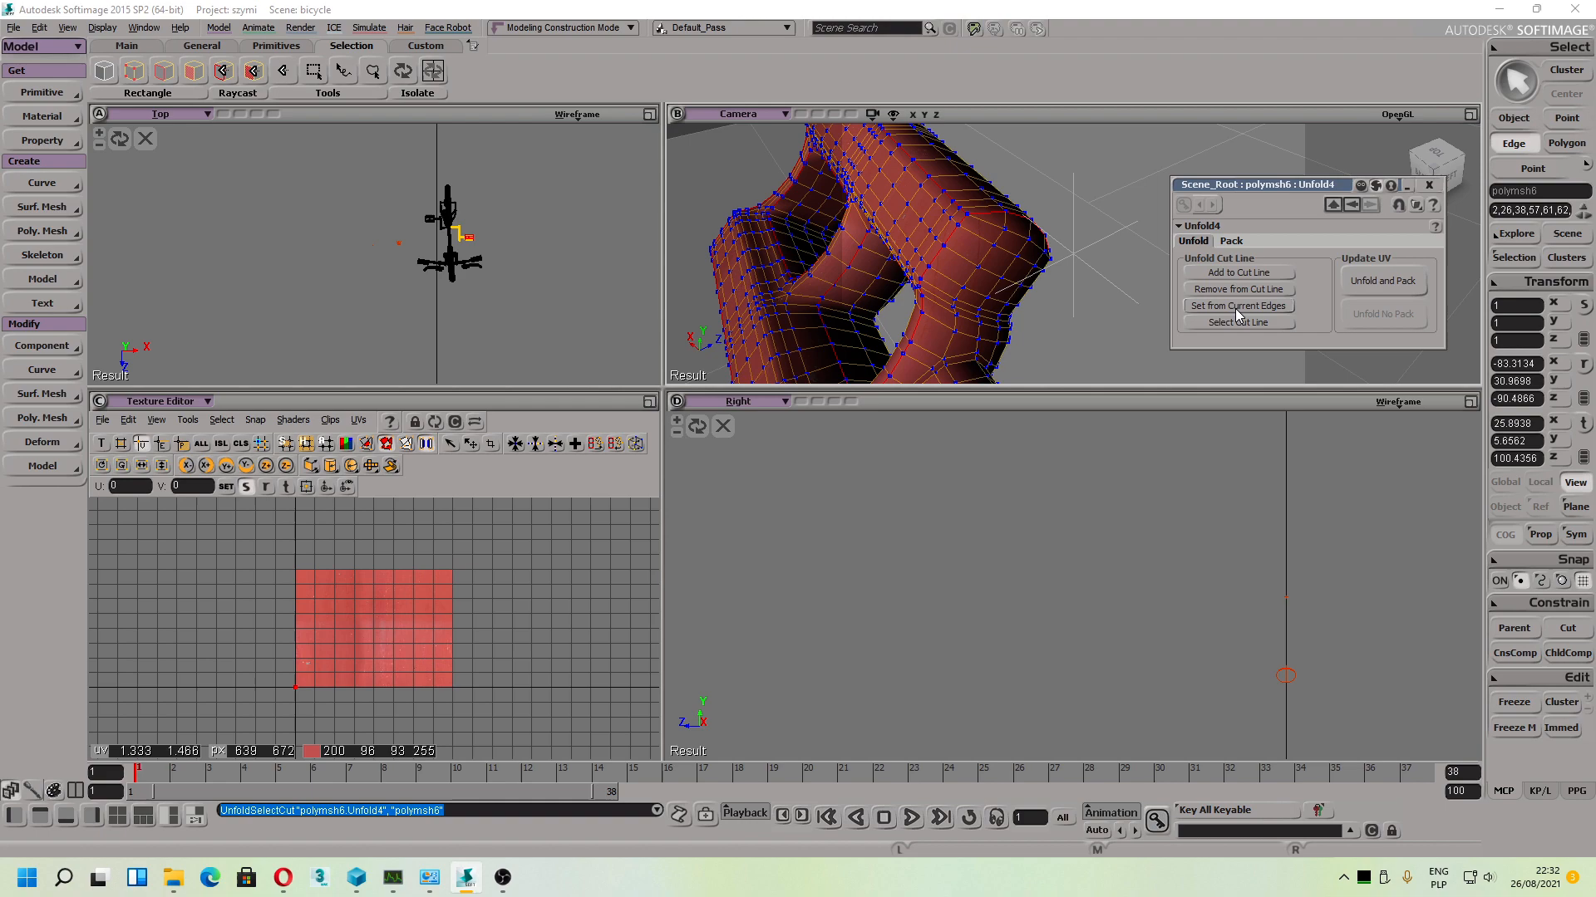
pyautogui.click(1384, 282)
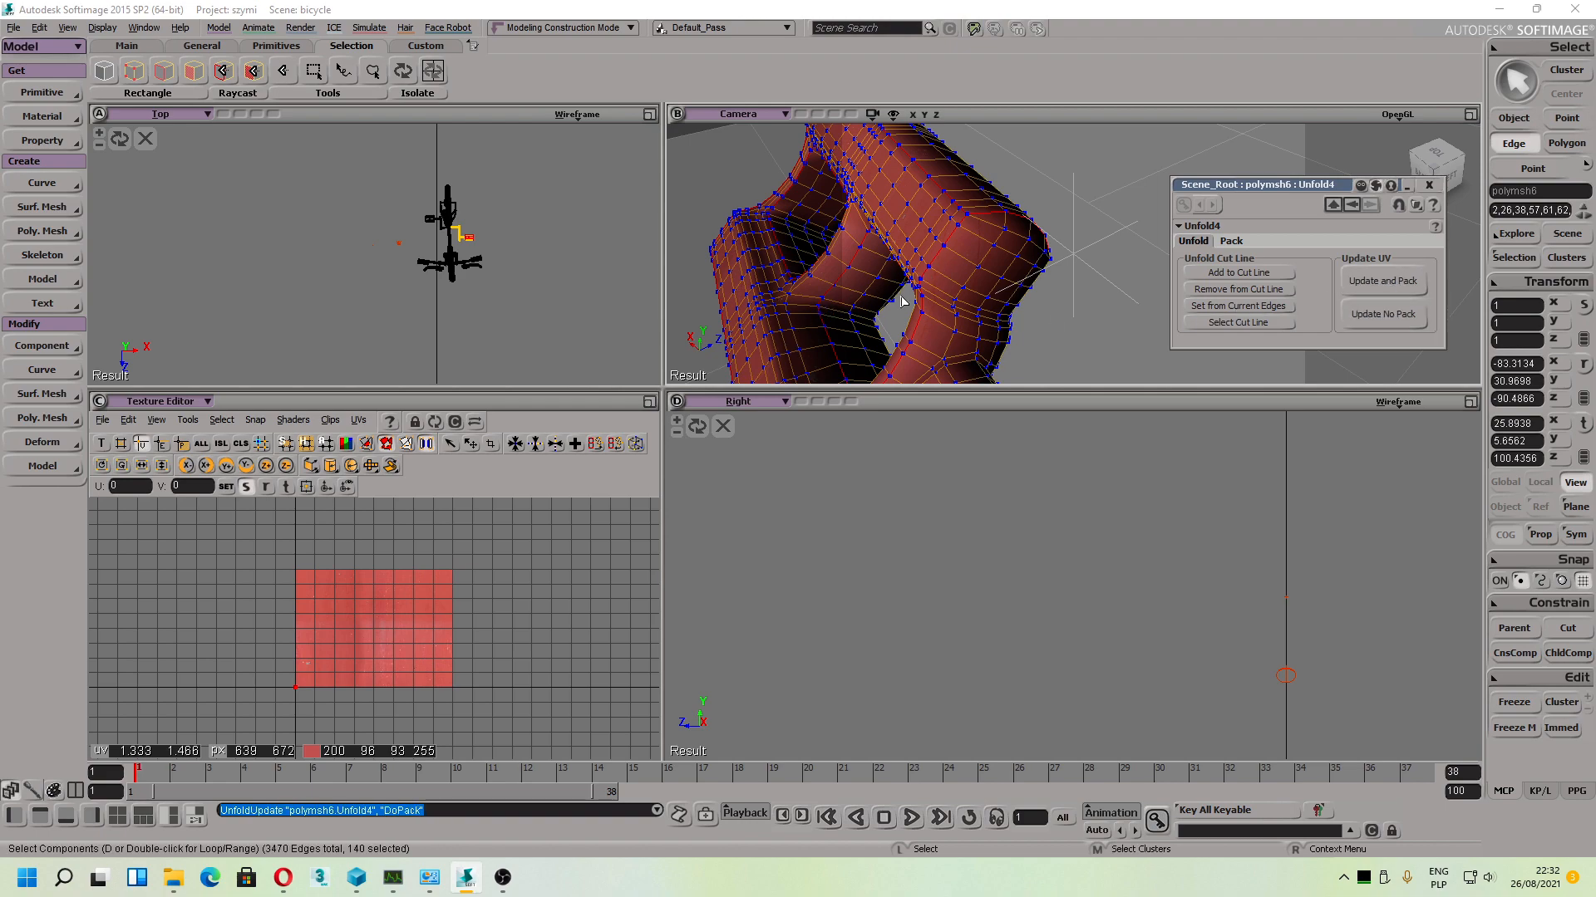
pyautogui.press('m')
pyautogui.scroll(5, 931, 291)
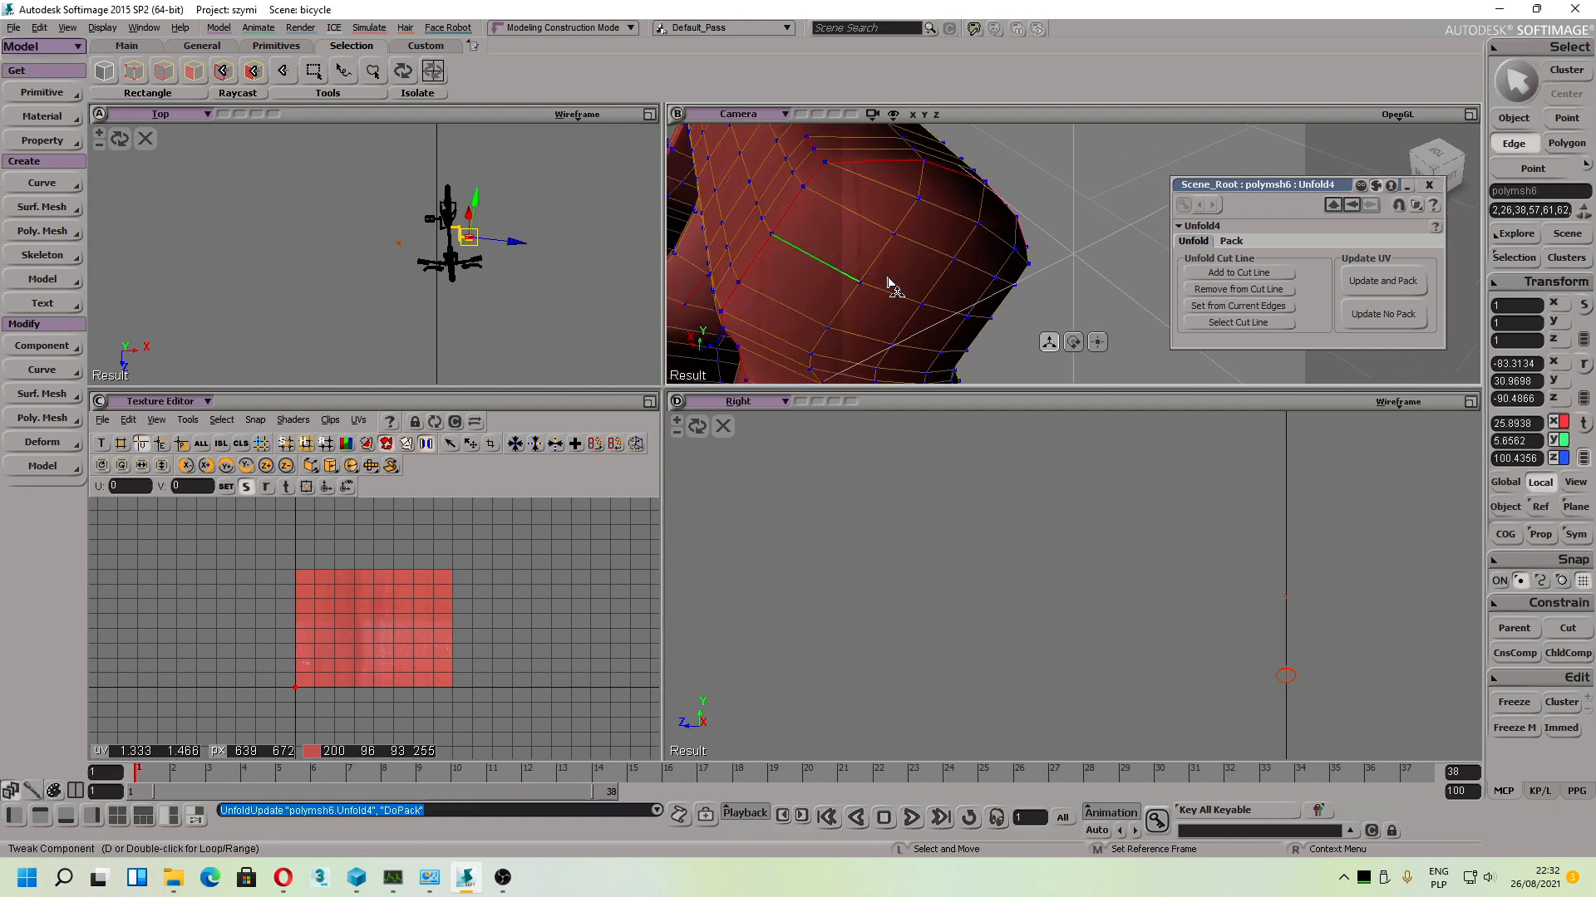
pyautogui.keyDown('alt'); pyautogui.moveTo(834, 283); pyautogui.dragTo(962, 321); pyautogui.keyUp('alt')
pyautogui.scroll(-3, 961, 317)
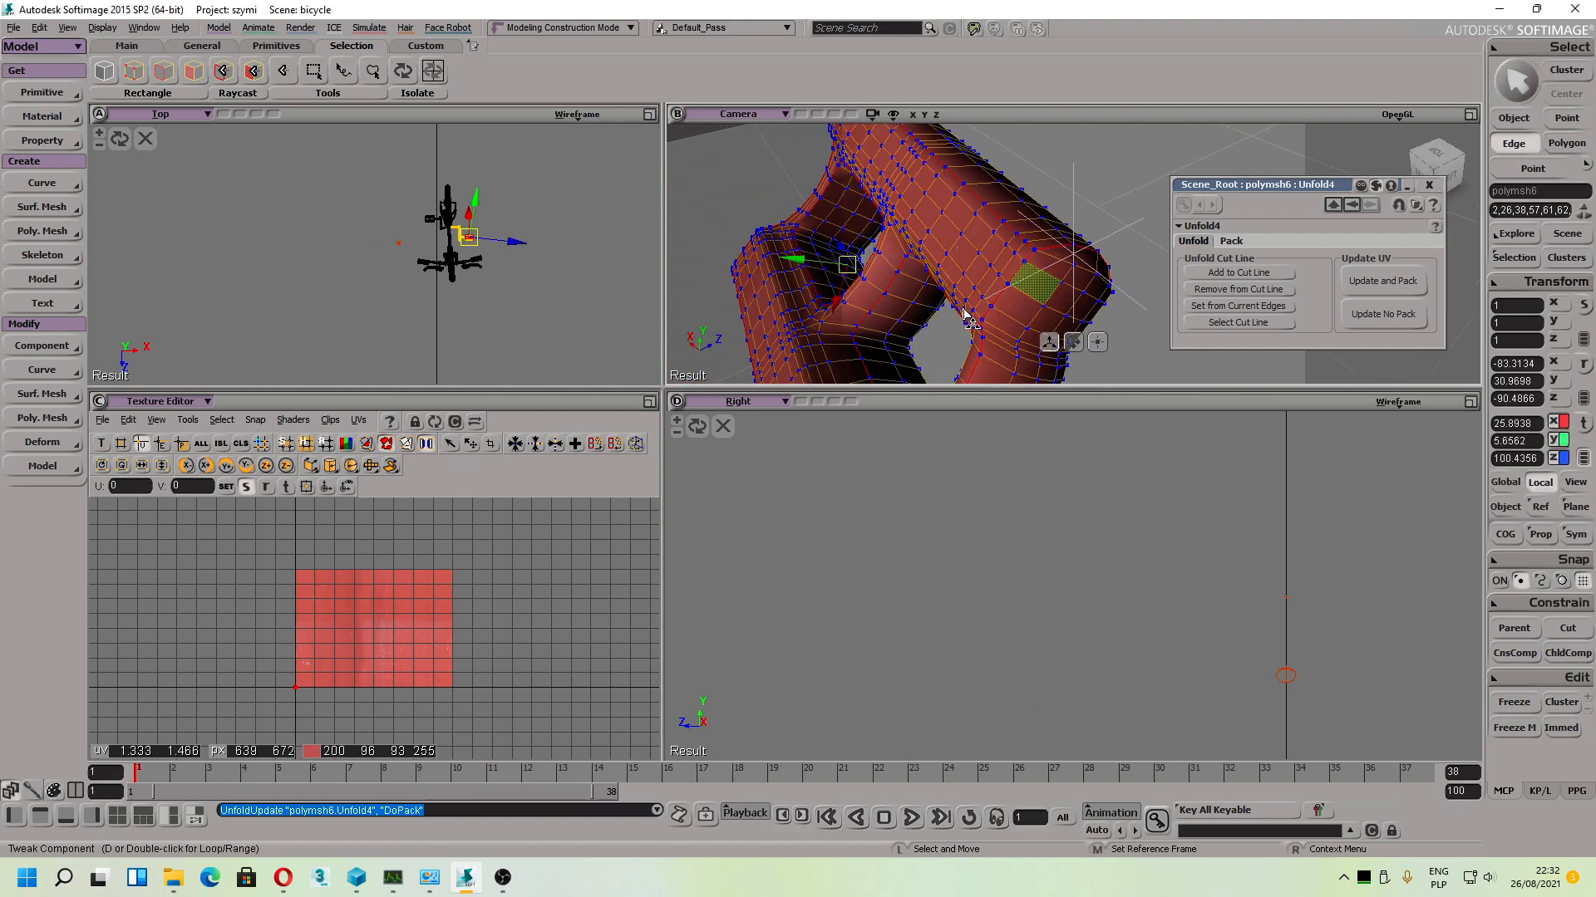
# Step: Switch the Texture Editor to the last Unfold UV set of polymsh6
pyautogui.click(365, 428)
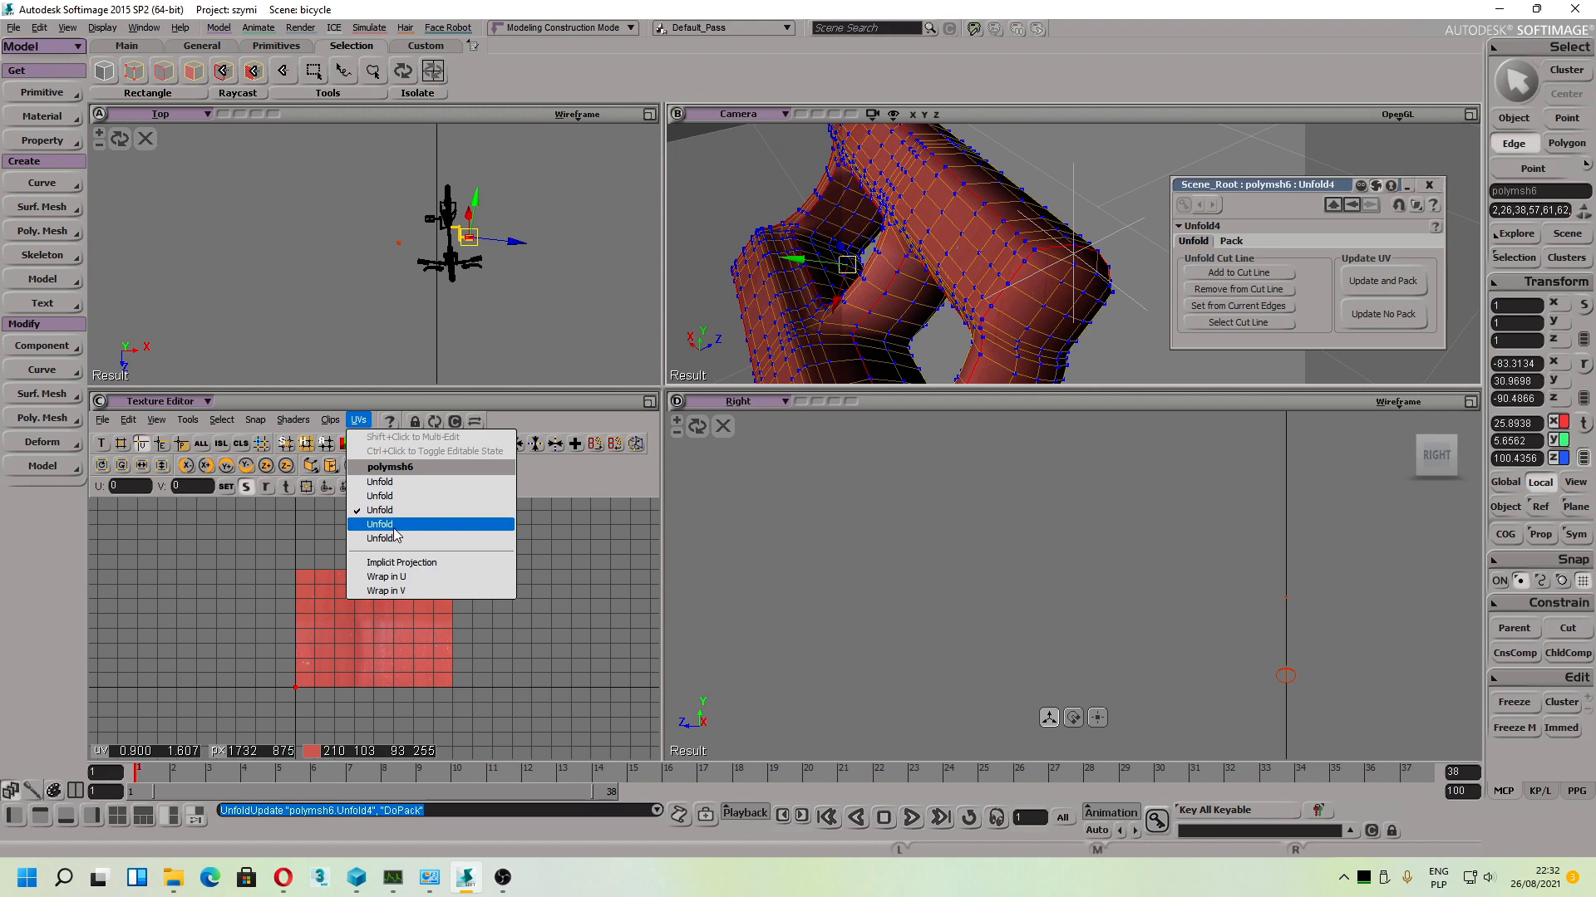
pyautogui.click(388, 524)
pyautogui.click(359, 419)
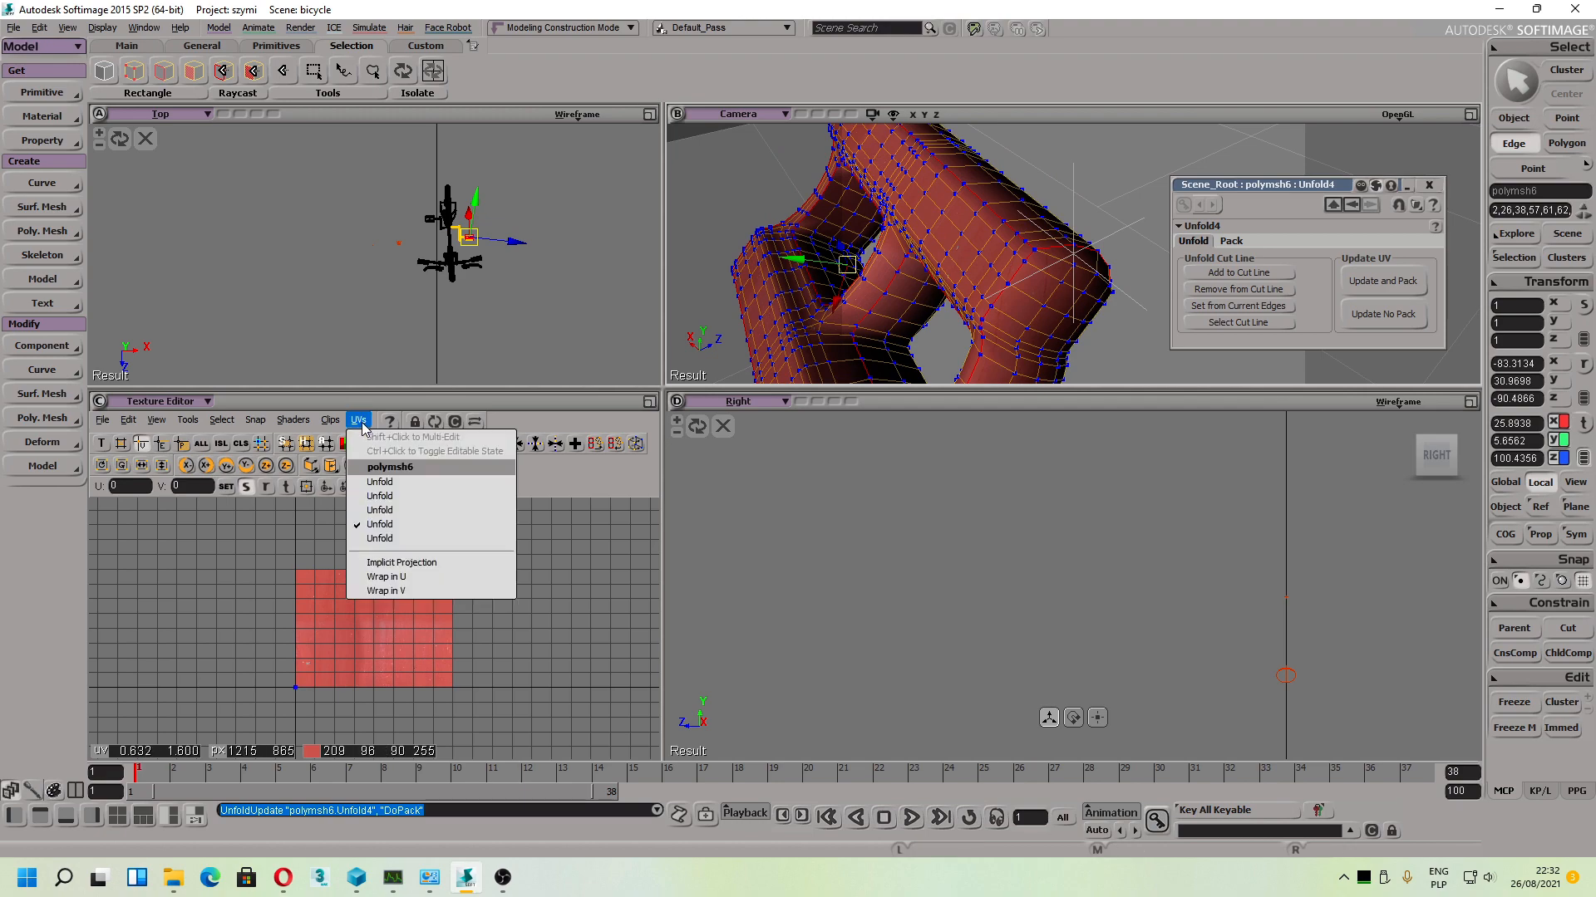
pyautogui.click(399, 538)
# Step: Select all UV points of the last Unfold set and scale them down to about 0.98
pyautogui.press('x')
pyautogui.moveTo(400, 593); pyautogui.dragTo(414, 584)
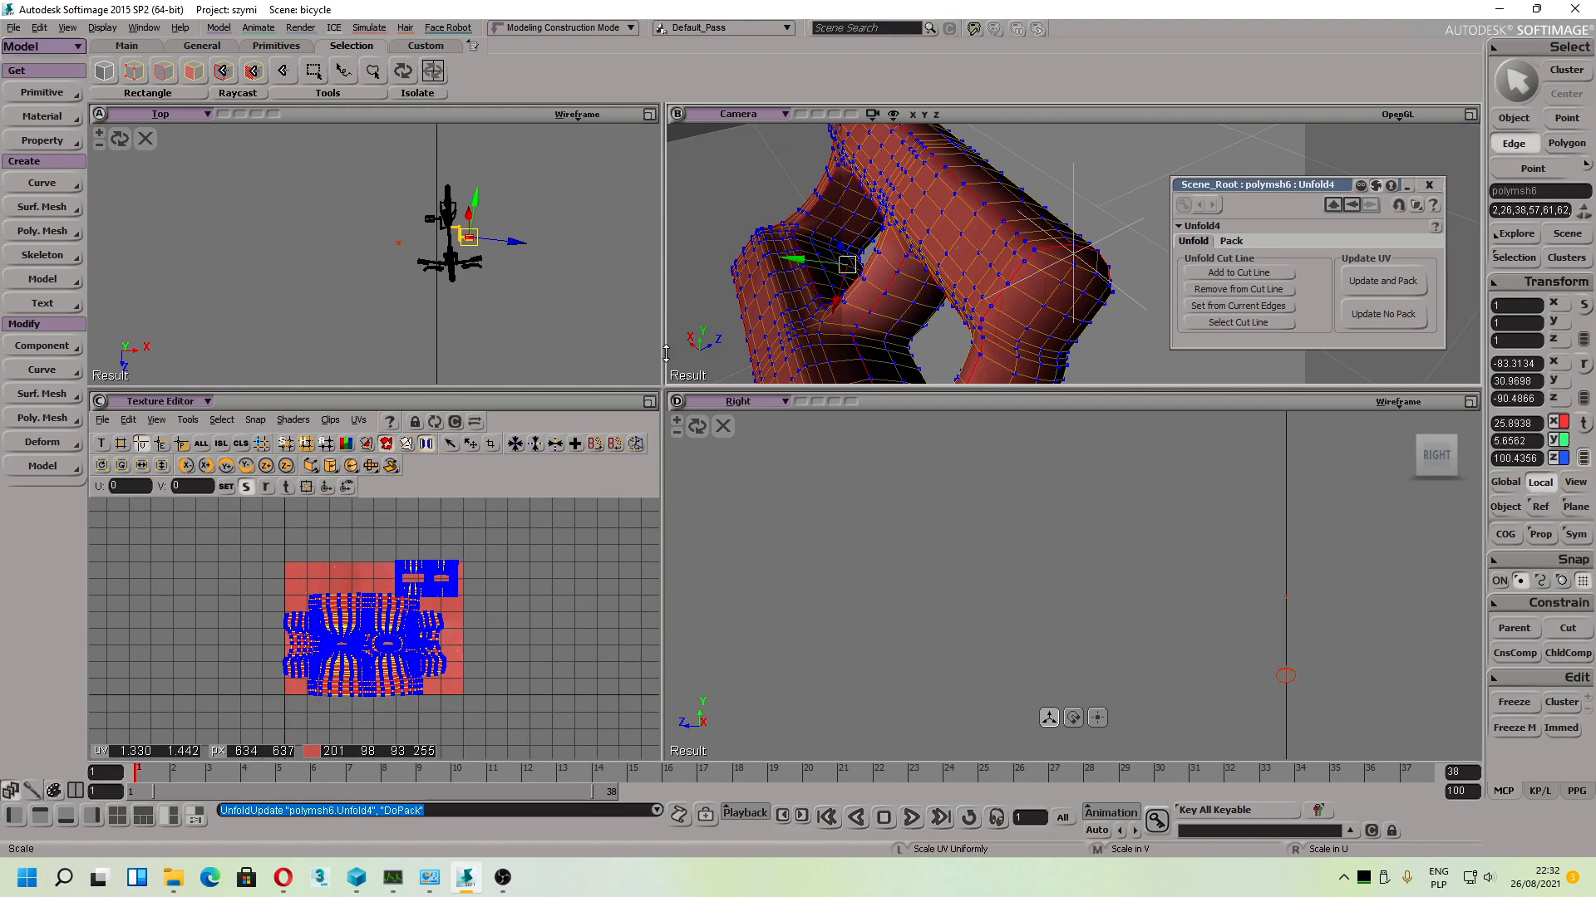
pyautogui.scroll(5, 968, 262)
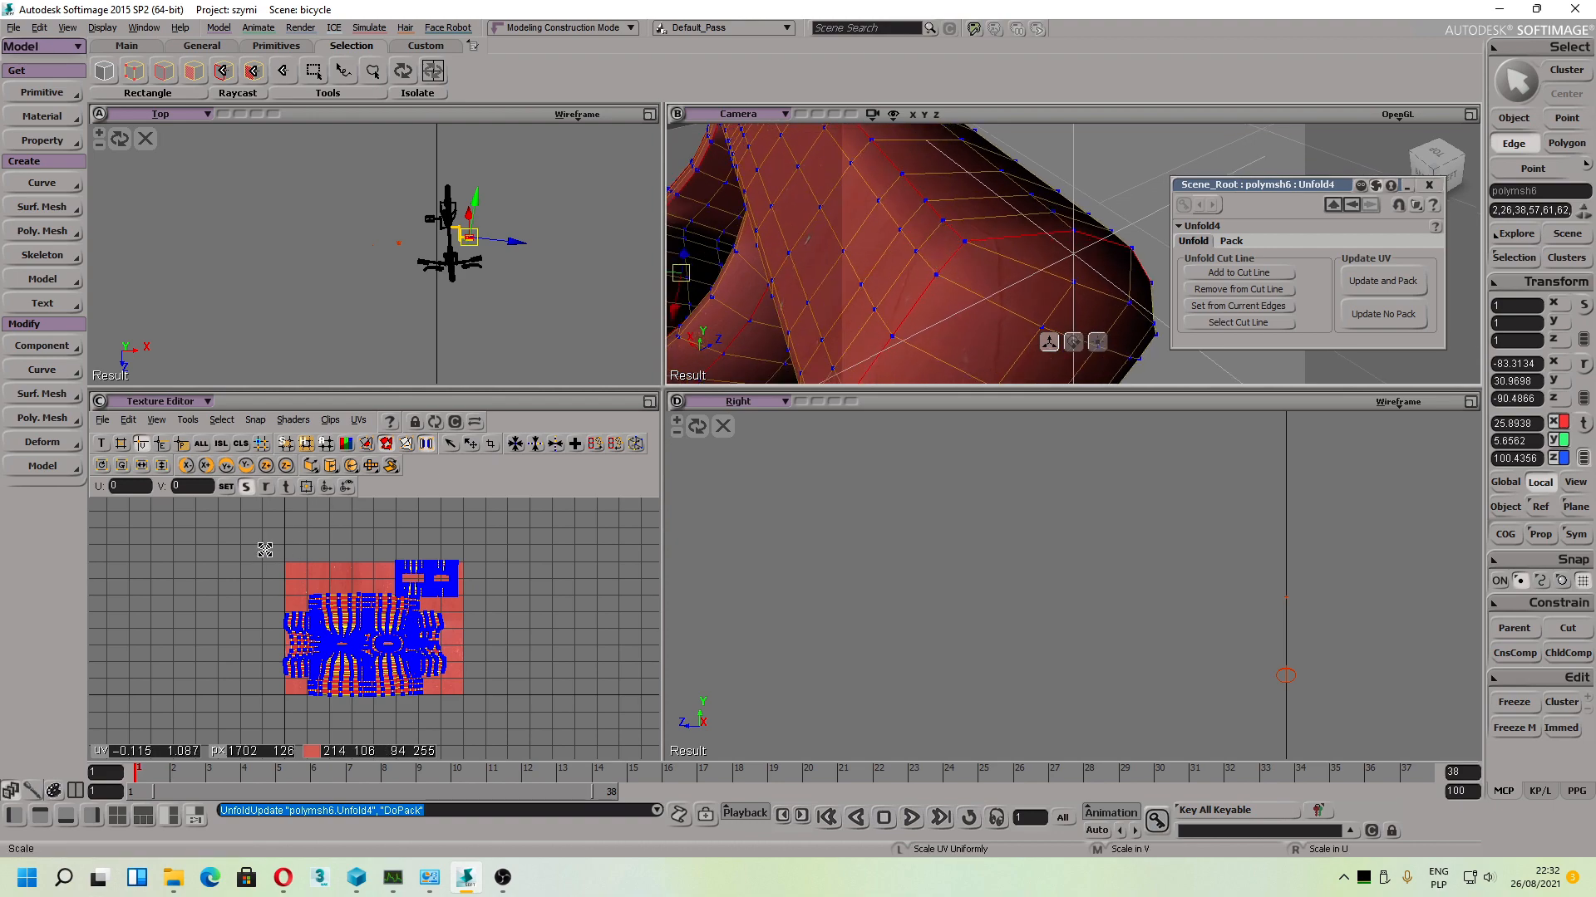
pyautogui.press('space')
pyautogui.moveTo(223, 534); pyautogui.dragTo(515, 733)
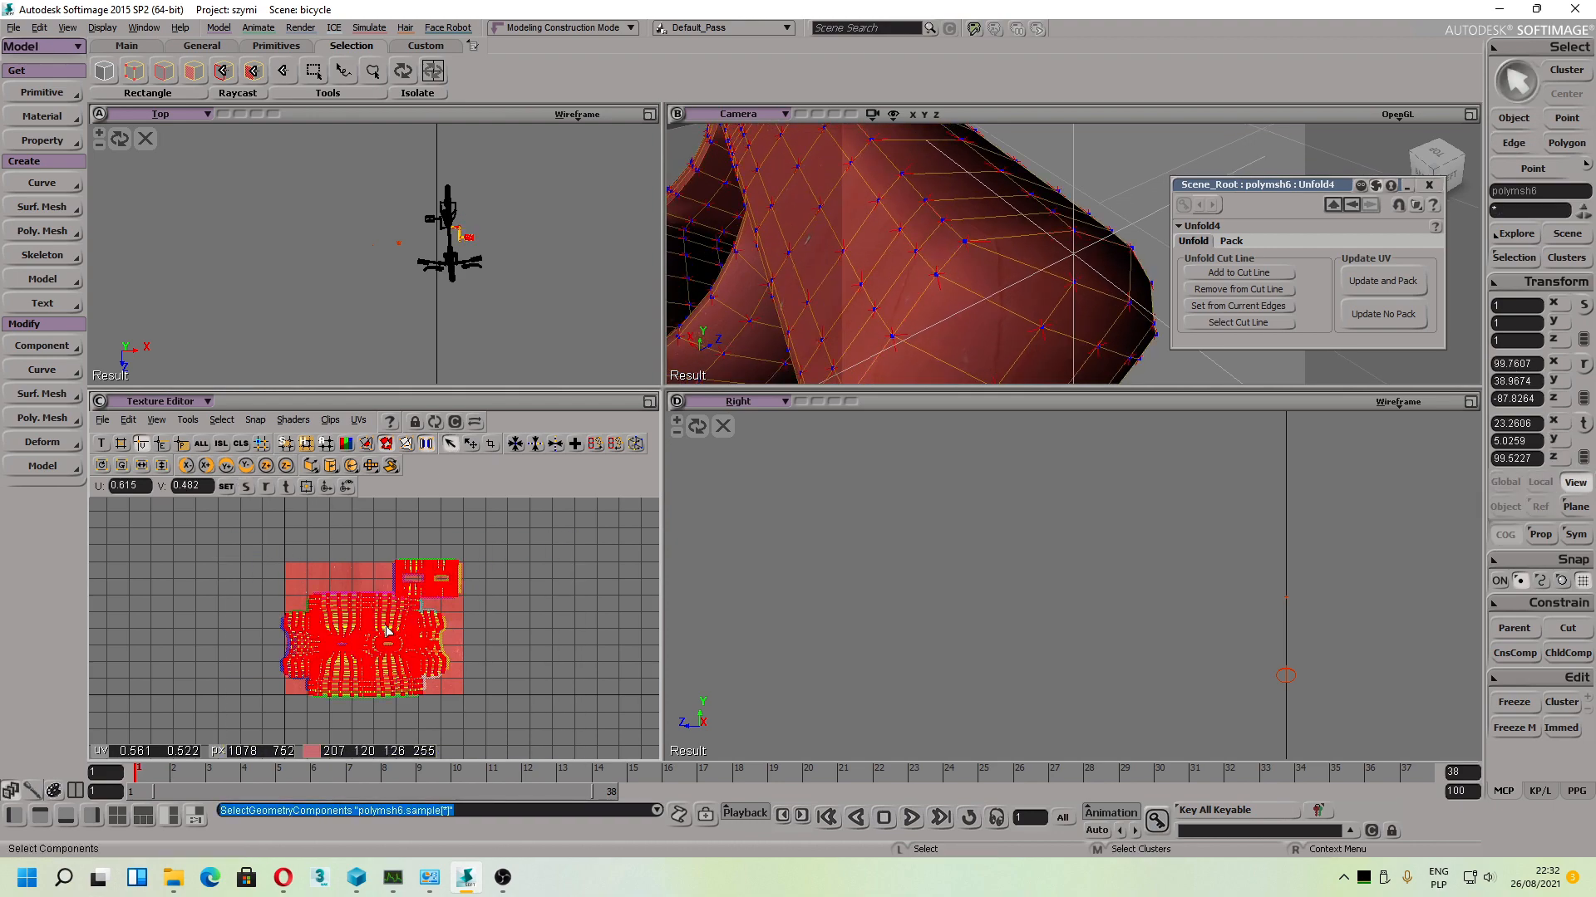
pyautogui.press('x')
pyautogui.moveTo(397, 592)
pyautogui.mouseDown()
pyautogui.moveTo(427, 588)
pyautogui.moveTo(392, 592)
pyautogui.mouseUp()
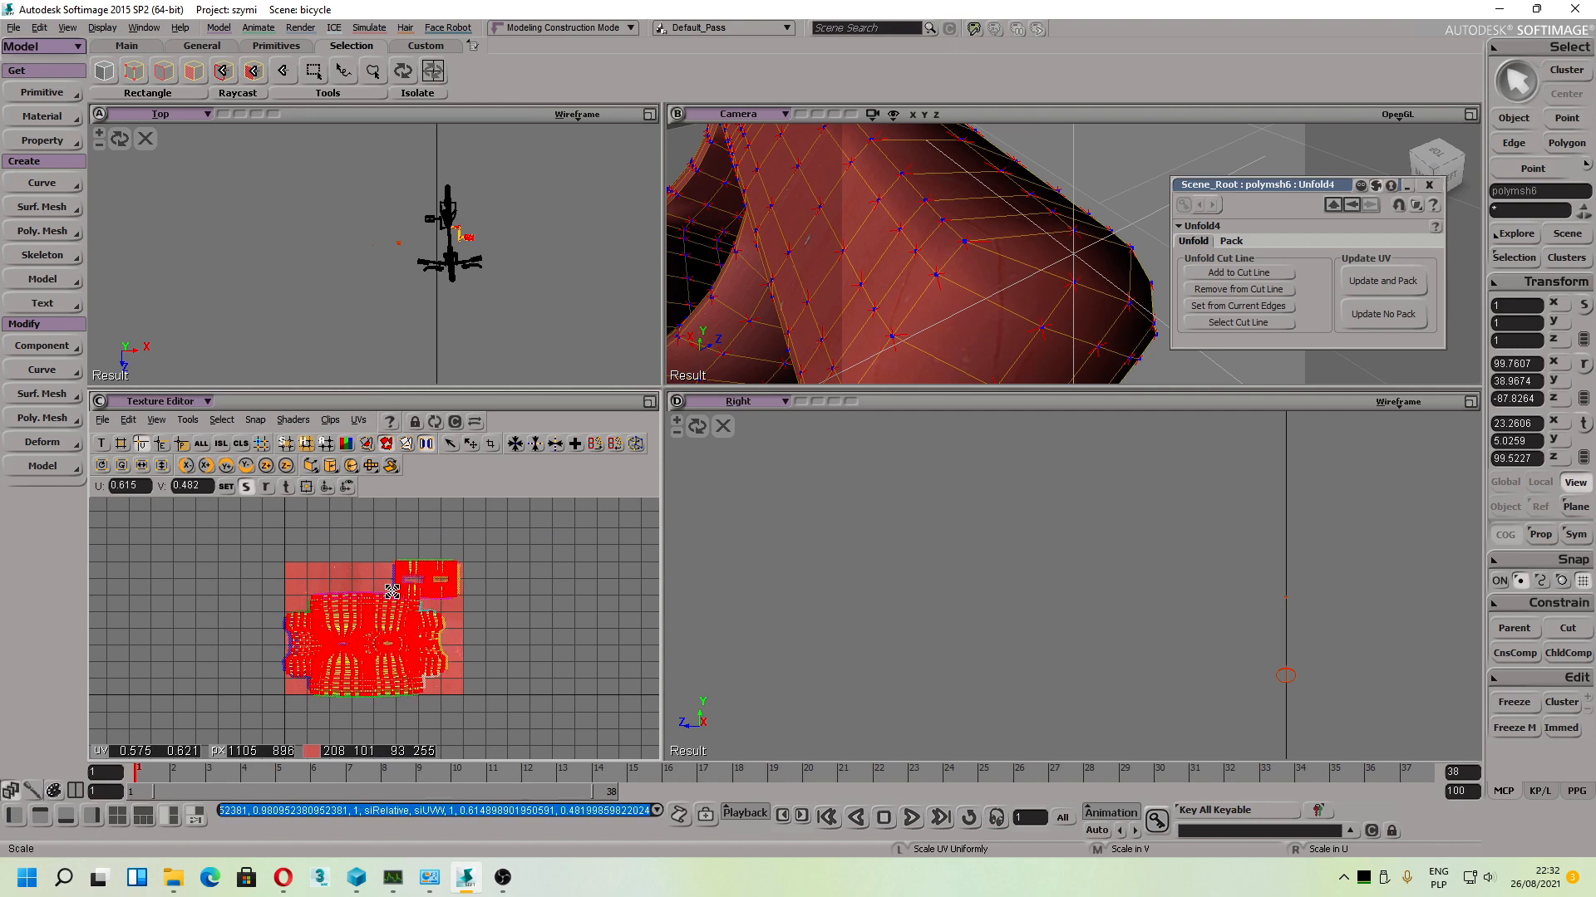
# Step: Look through the other Unfold UV sets of polymsh6 in the Texture Editor
pyautogui.click(358, 419)
pyautogui.click(366, 534)
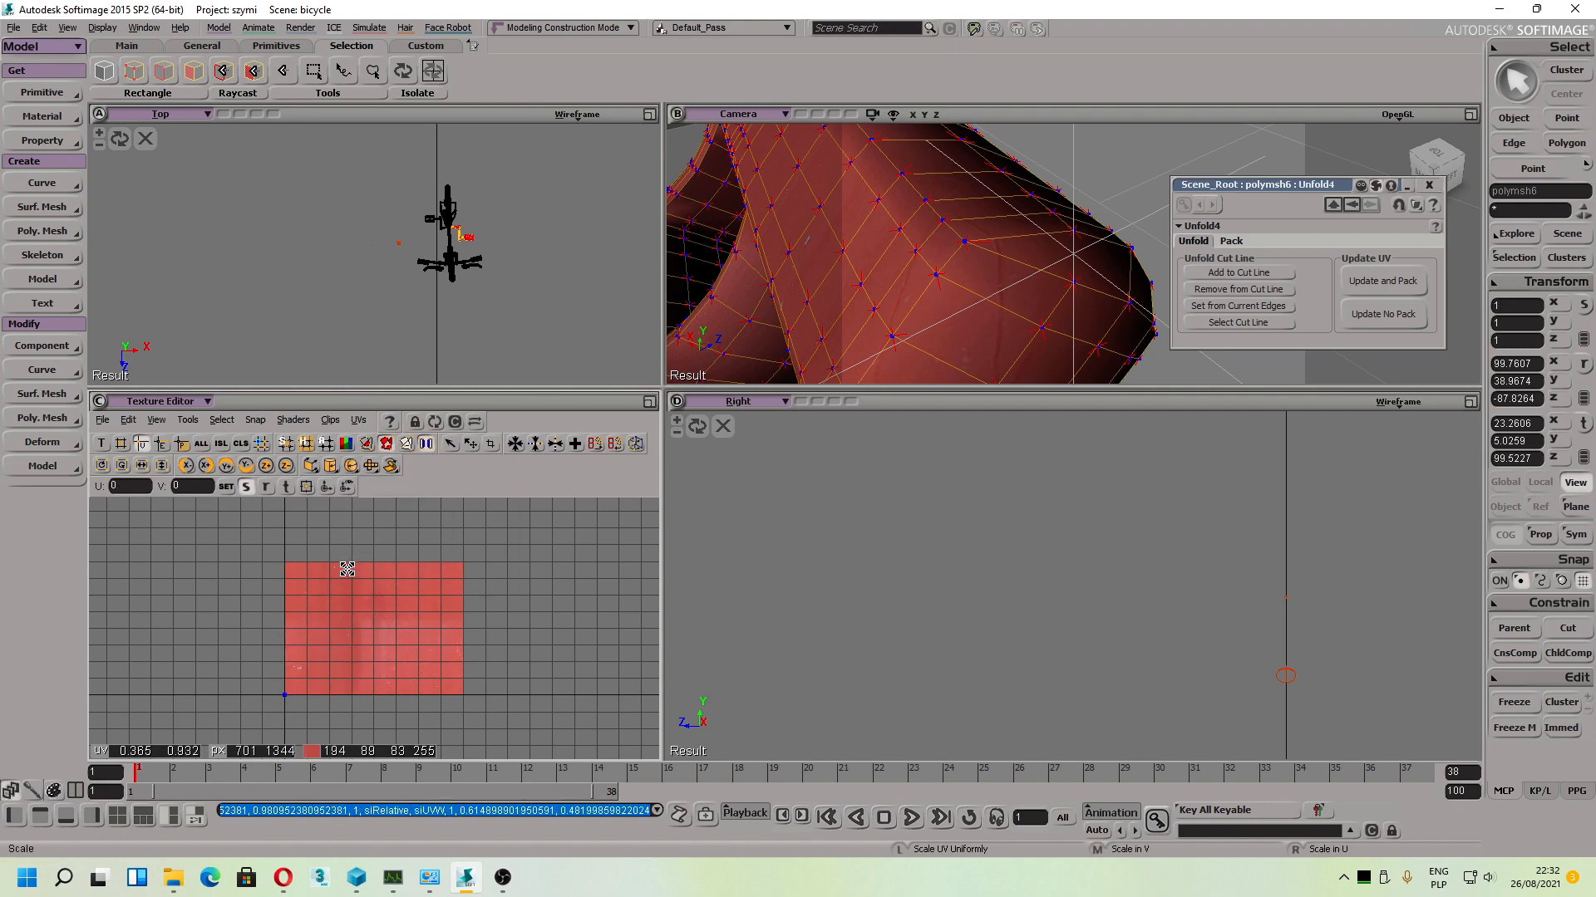
pyautogui.click(358, 420)
pyautogui.click(380, 511)
# Step: Switch to the second Unfold UV set of polymsh6 and scale all its UV points up to about 1.13
pyautogui.click(358, 420)
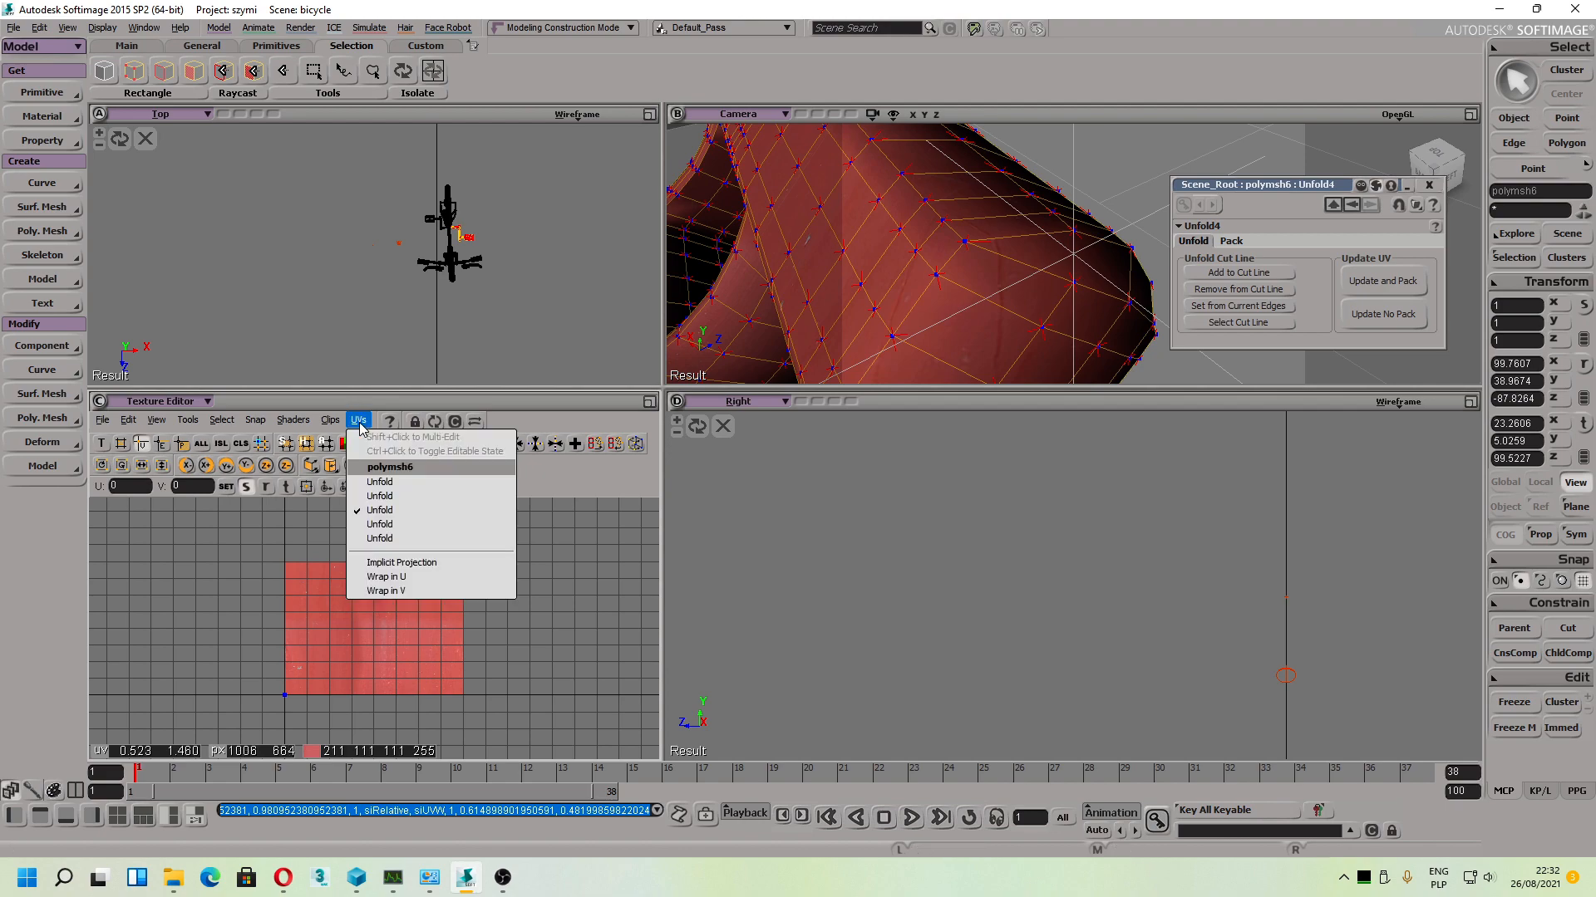
pyautogui.click(380, 496)
pyautogui.press('v')
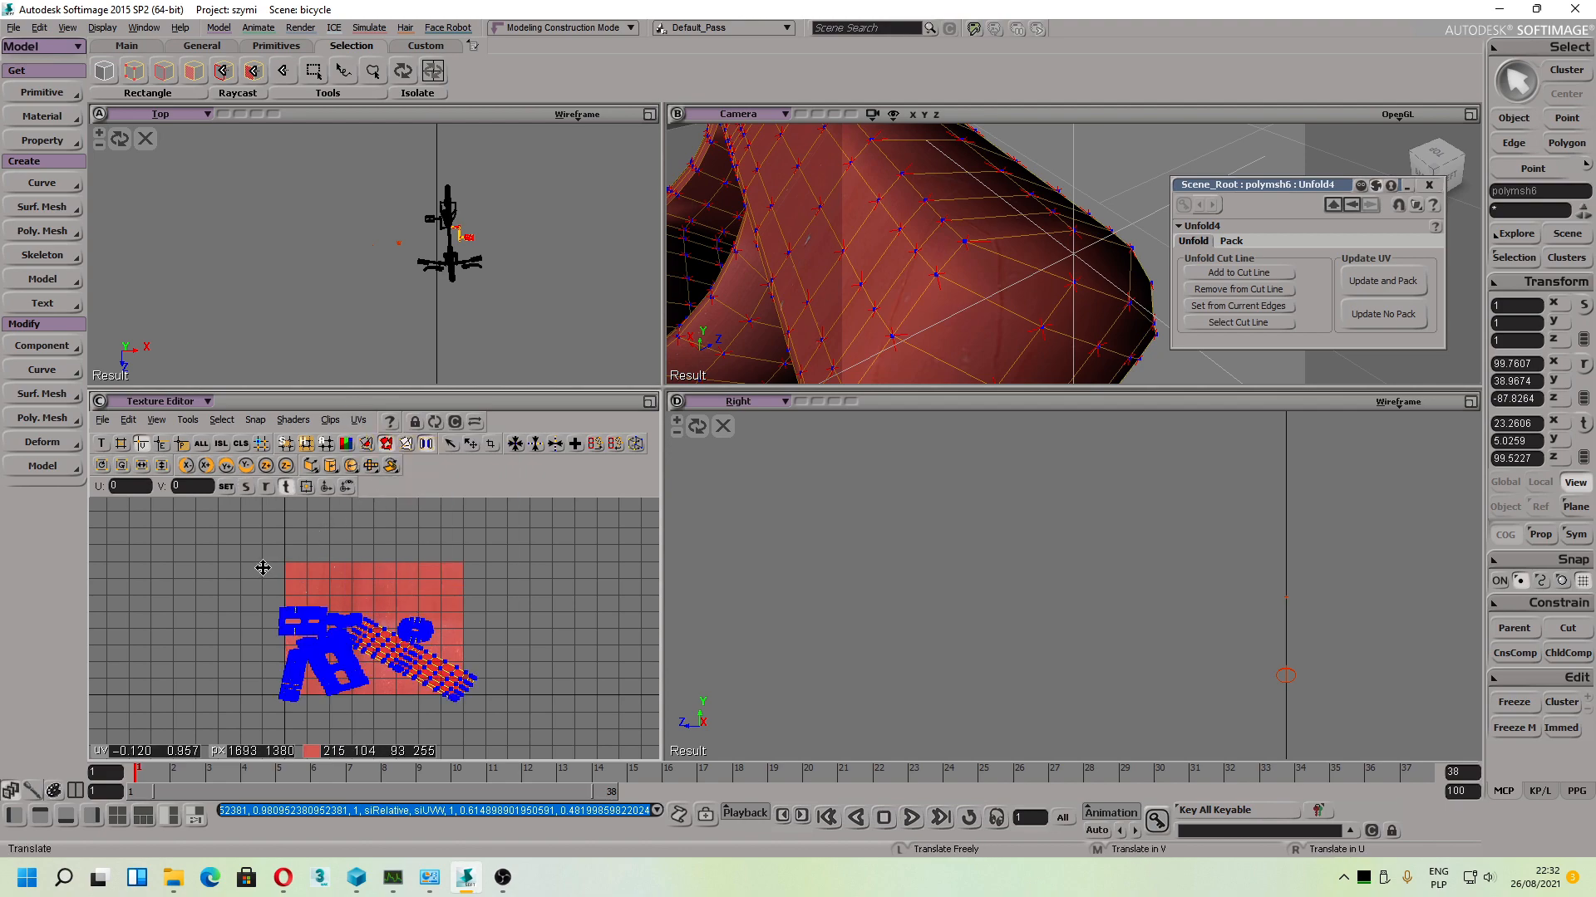
pyautogui.moveTo(242, 557); pyautogui.dragTo(545, 730)
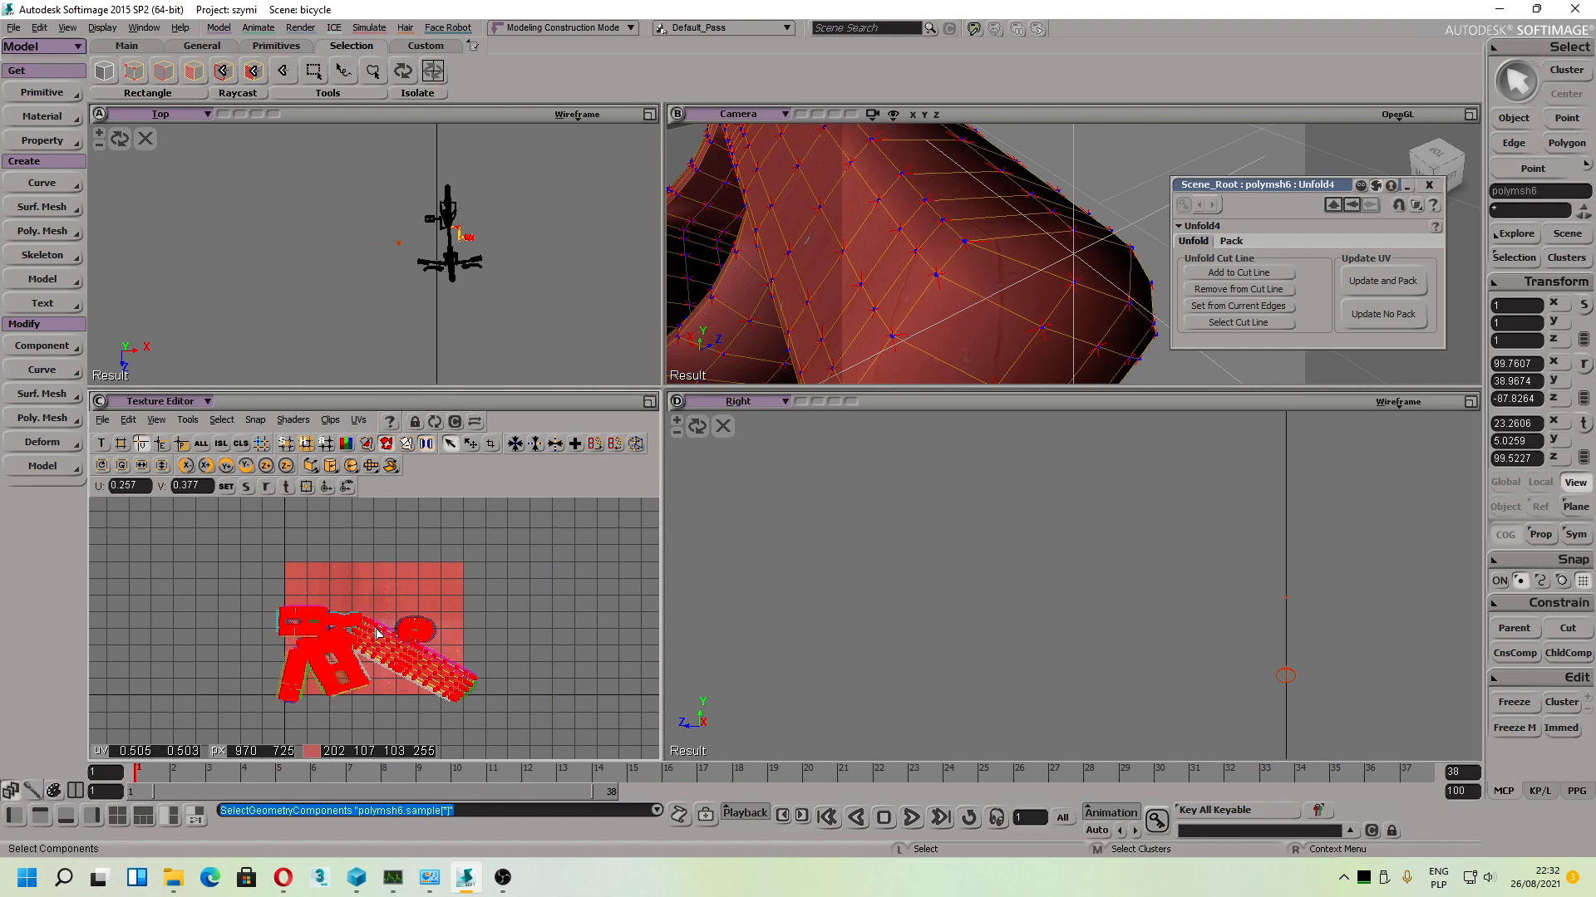
pyautogui.press('x')
pyautogui.moveTo(377, 631); pyautogui.dragTo(412, 635)
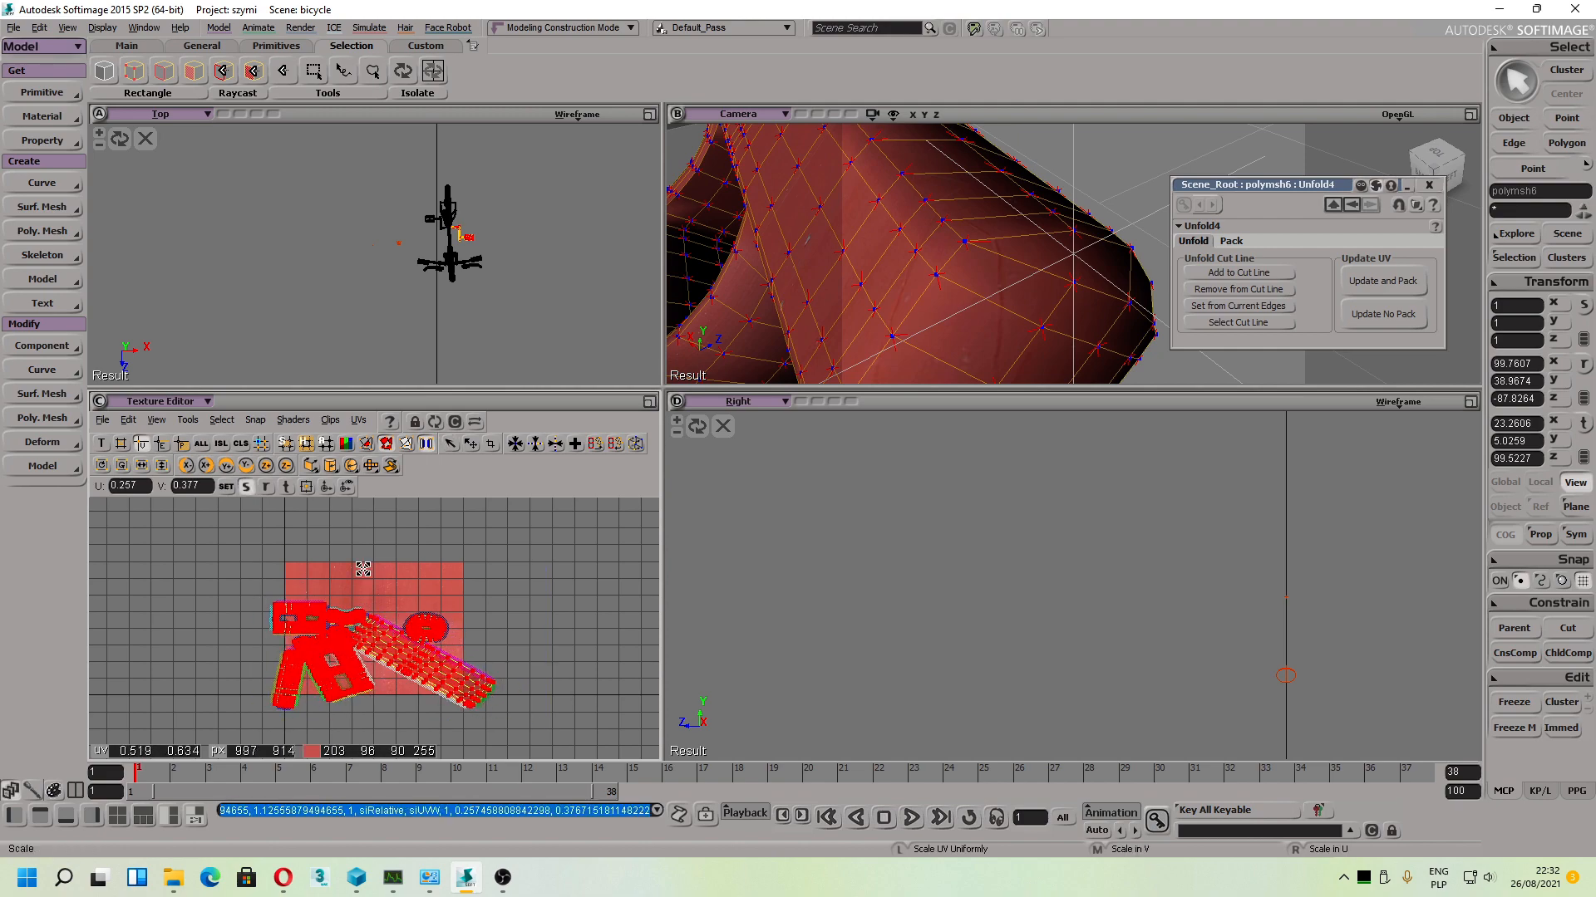
# Step: Switch to the first Unfold UV set of polymsh6 and scale all its UV points down to about 0.96
pyautogui.click(358, 420)
pyautogui.click(372, 483)
pyautogui.scroll(-4, 375, 588)
pyautogui.scroll(1, 375, 588)
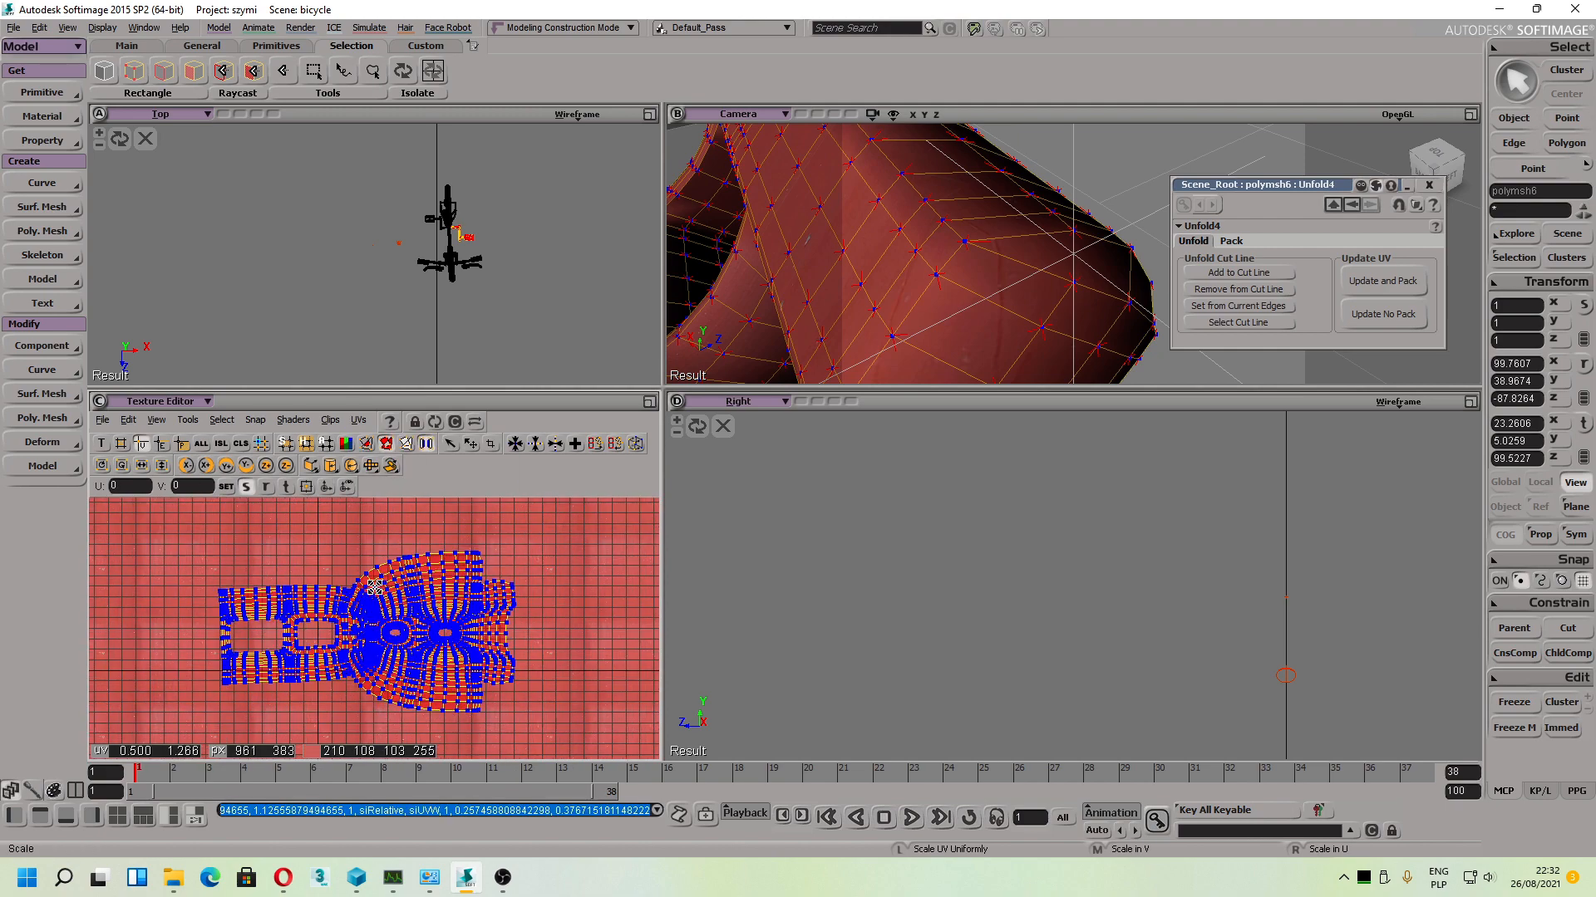
pyautogui.press('space')
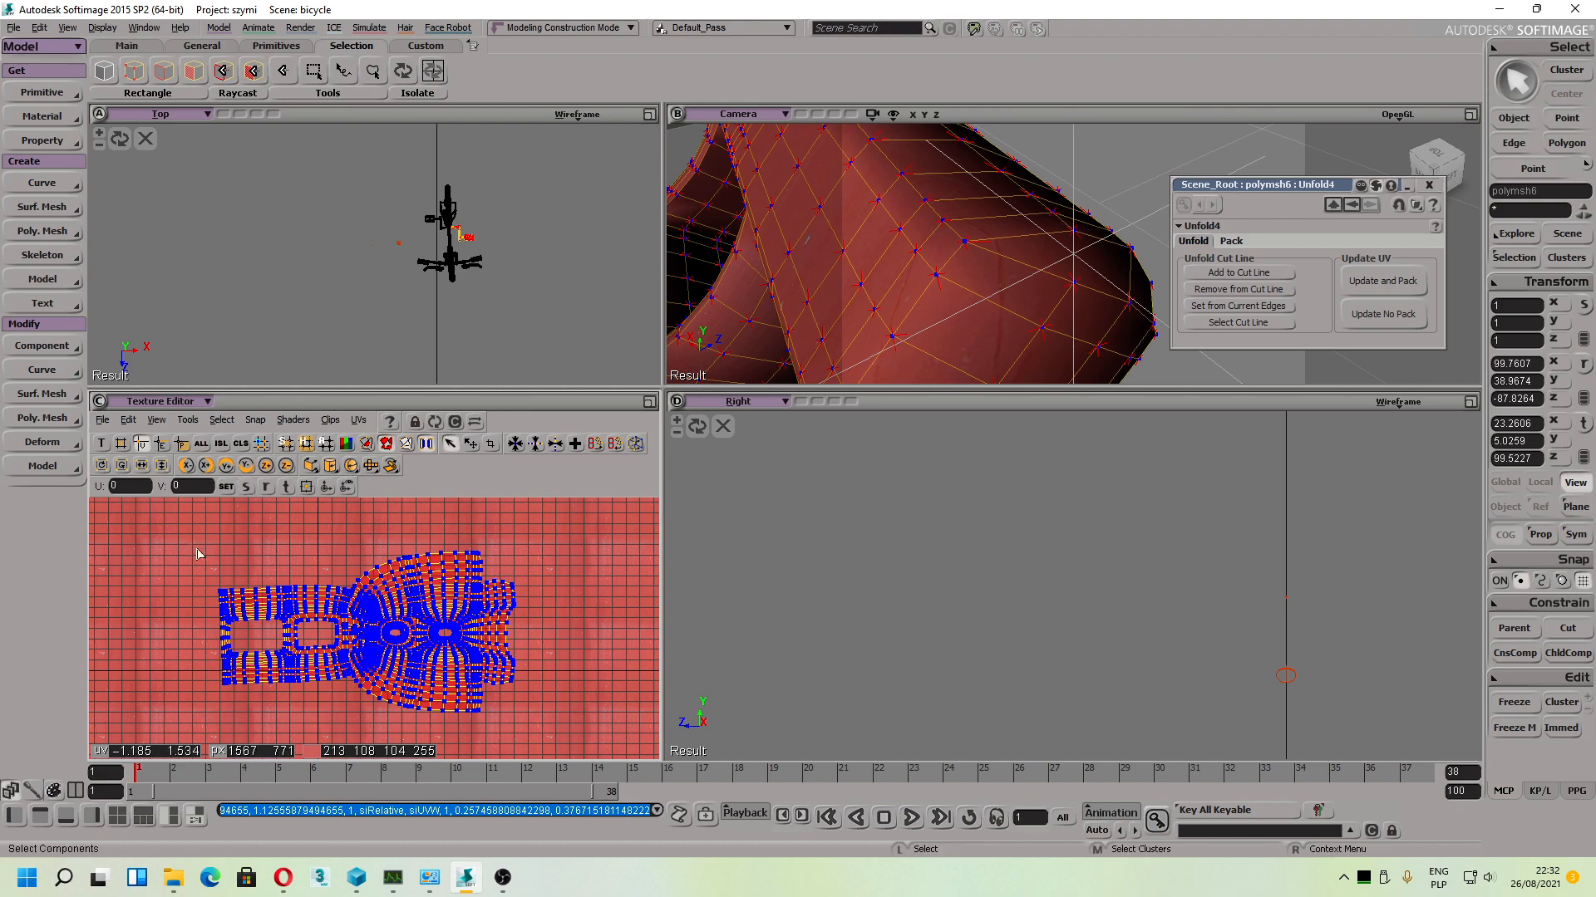
pyautogui.moveTo(190, 546); pyautogui.dragTo(582, 731)
pyautogui.press('x')
pyautogui.moveTo(478, 616); pyautogui.dragTo(431, 586)
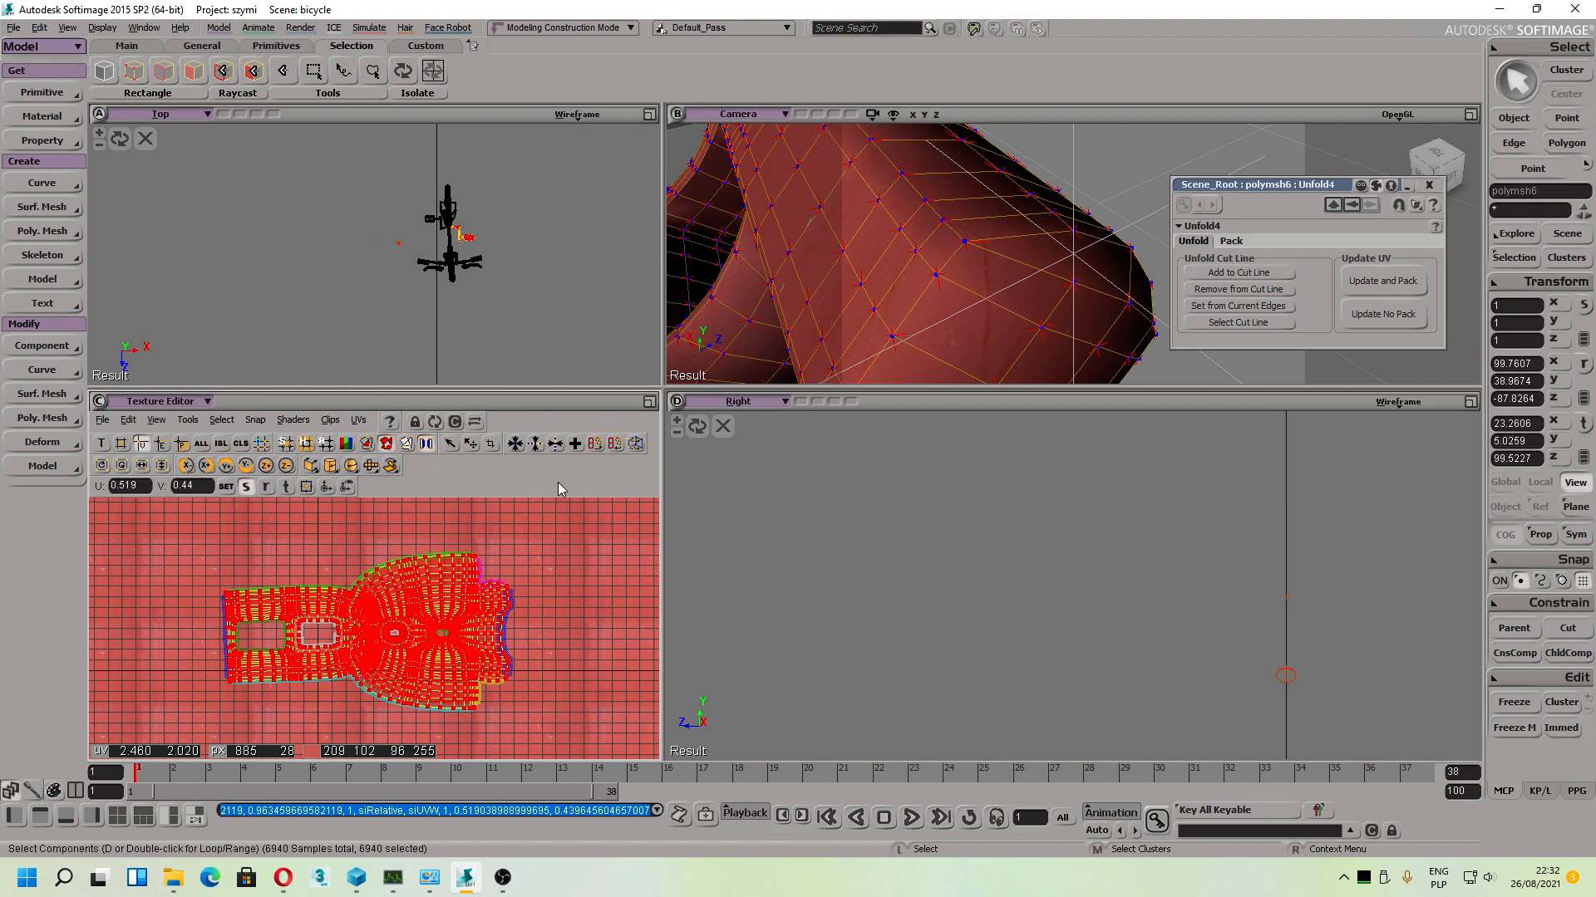
pyautogui.scroll(-1, 375, 629)
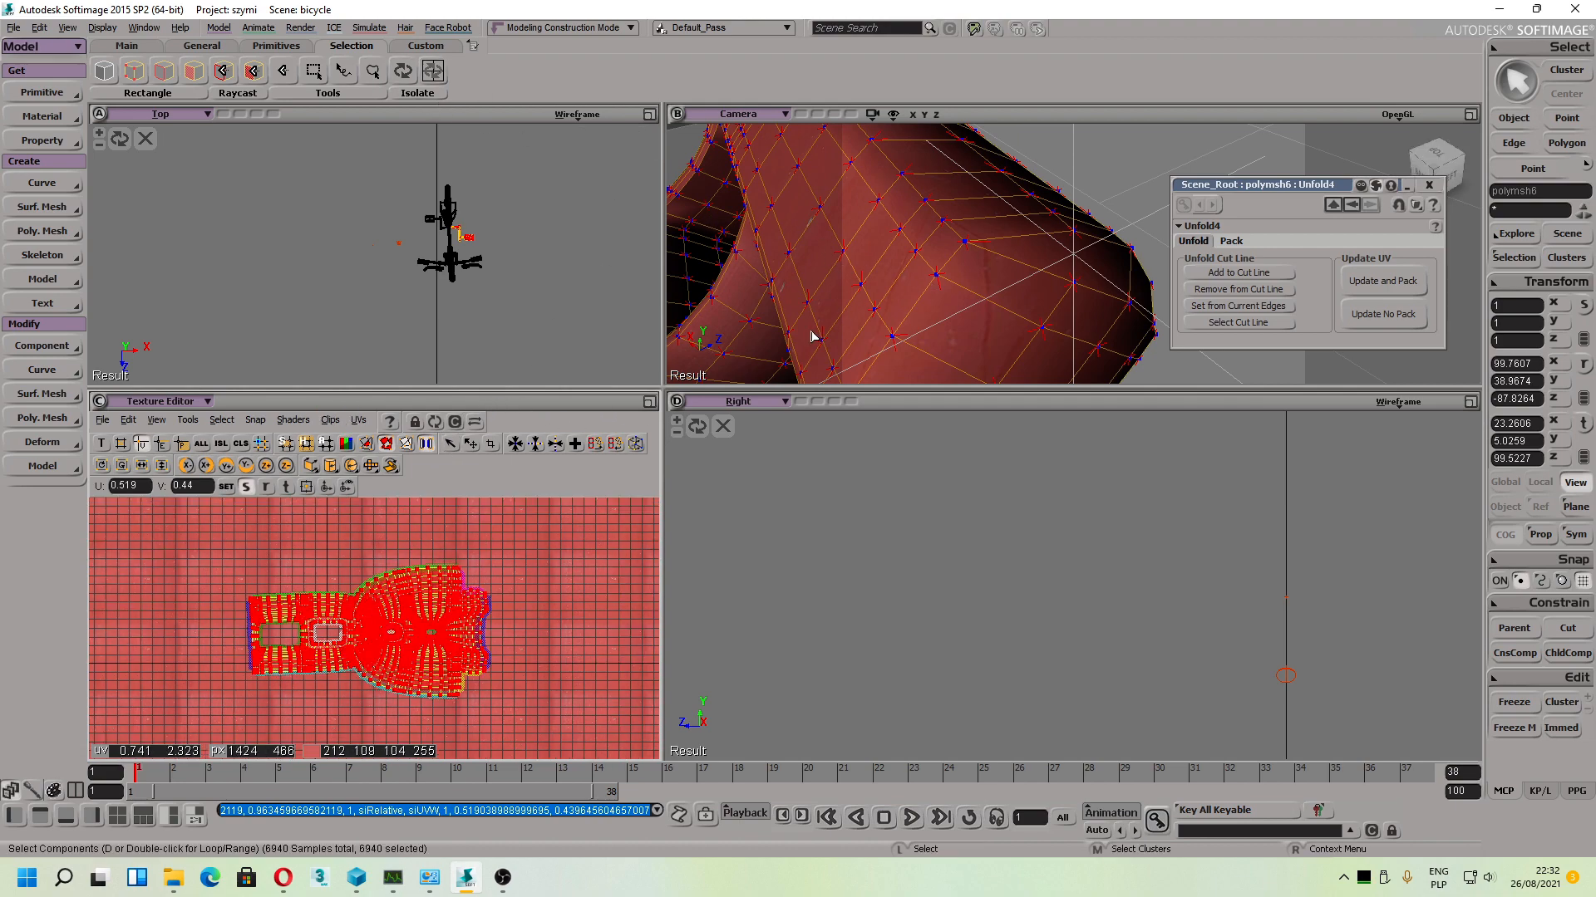
pyautogui.scroll(2, 909, 337)
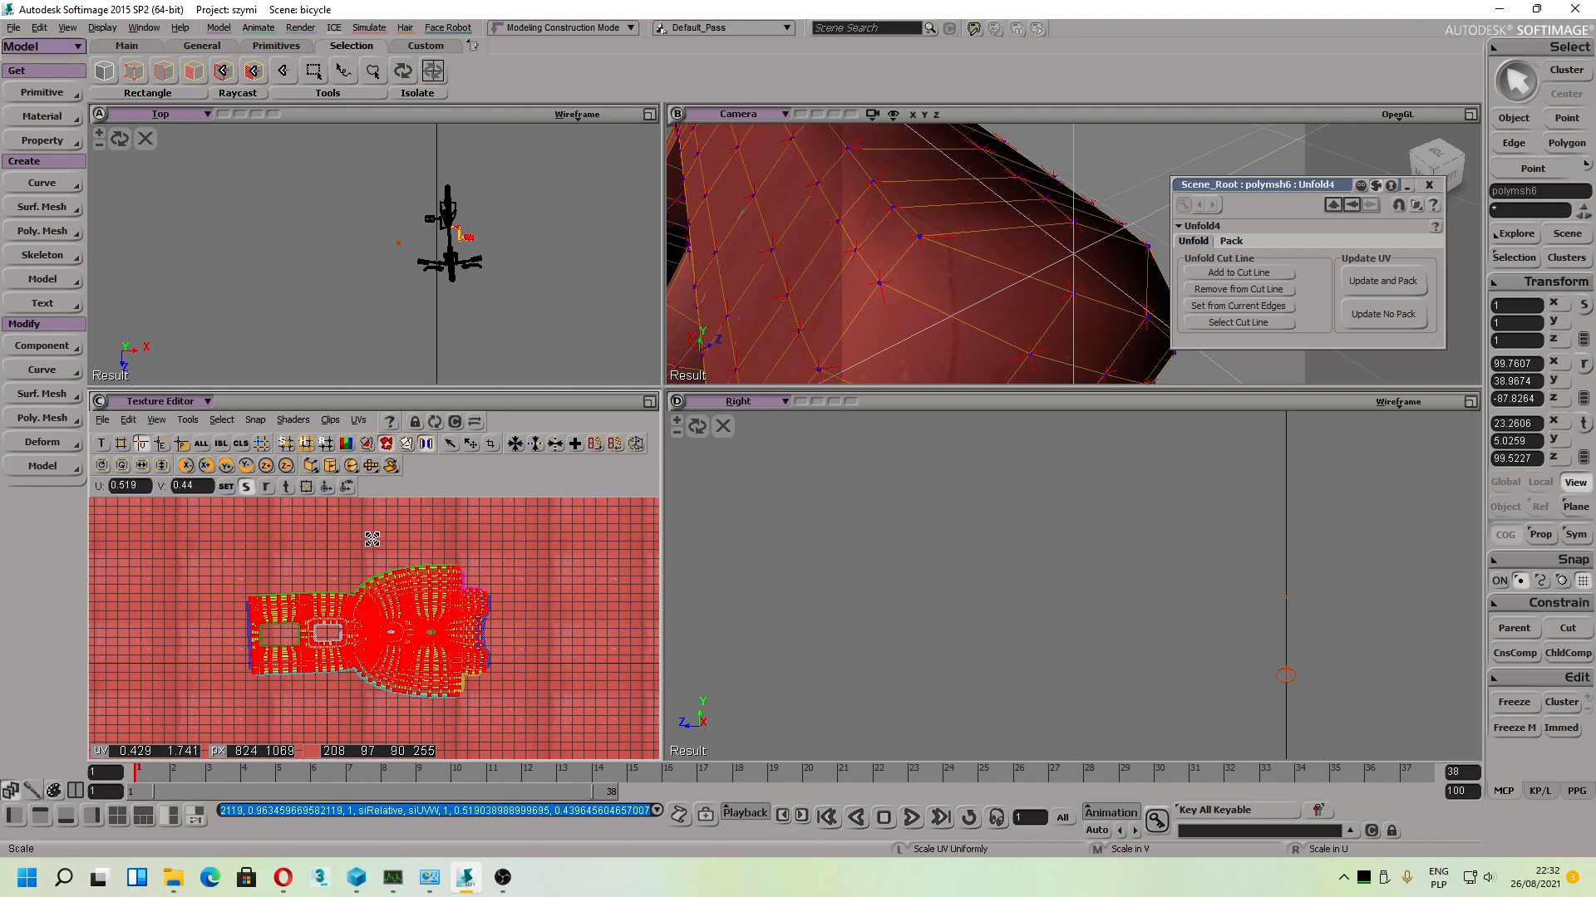
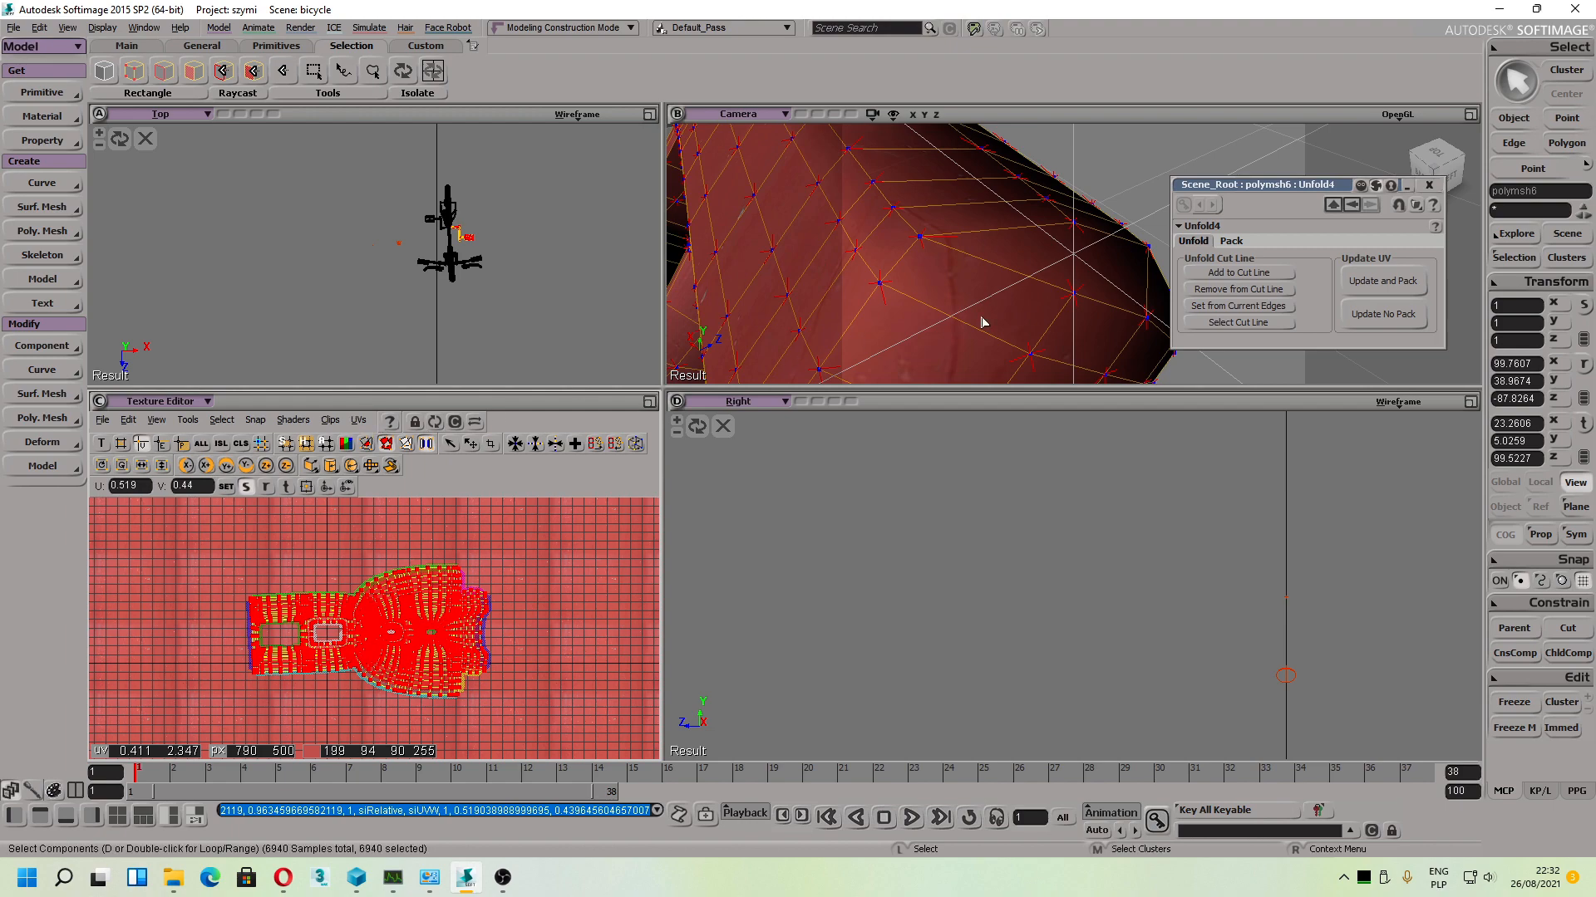
# Step: Open the Image node of the bicycle material and add a new Unfold texture projection to polymsh6
pyautogui.click(295, 32)
pyautogui.click(319, 171)
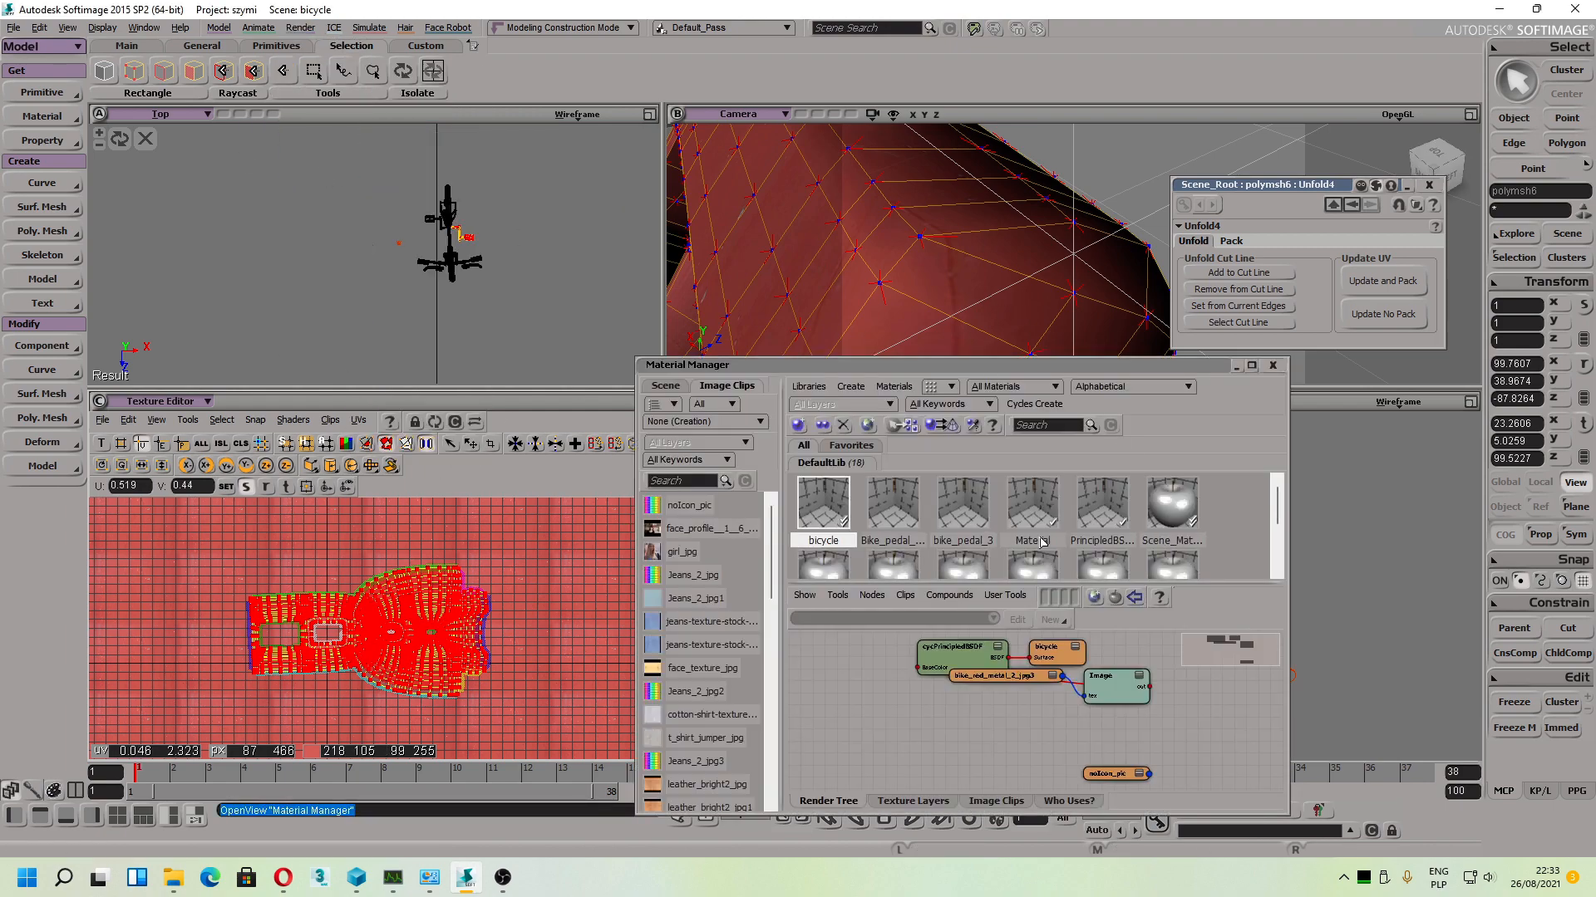
pyautogui.doubleClick(1112, 697)
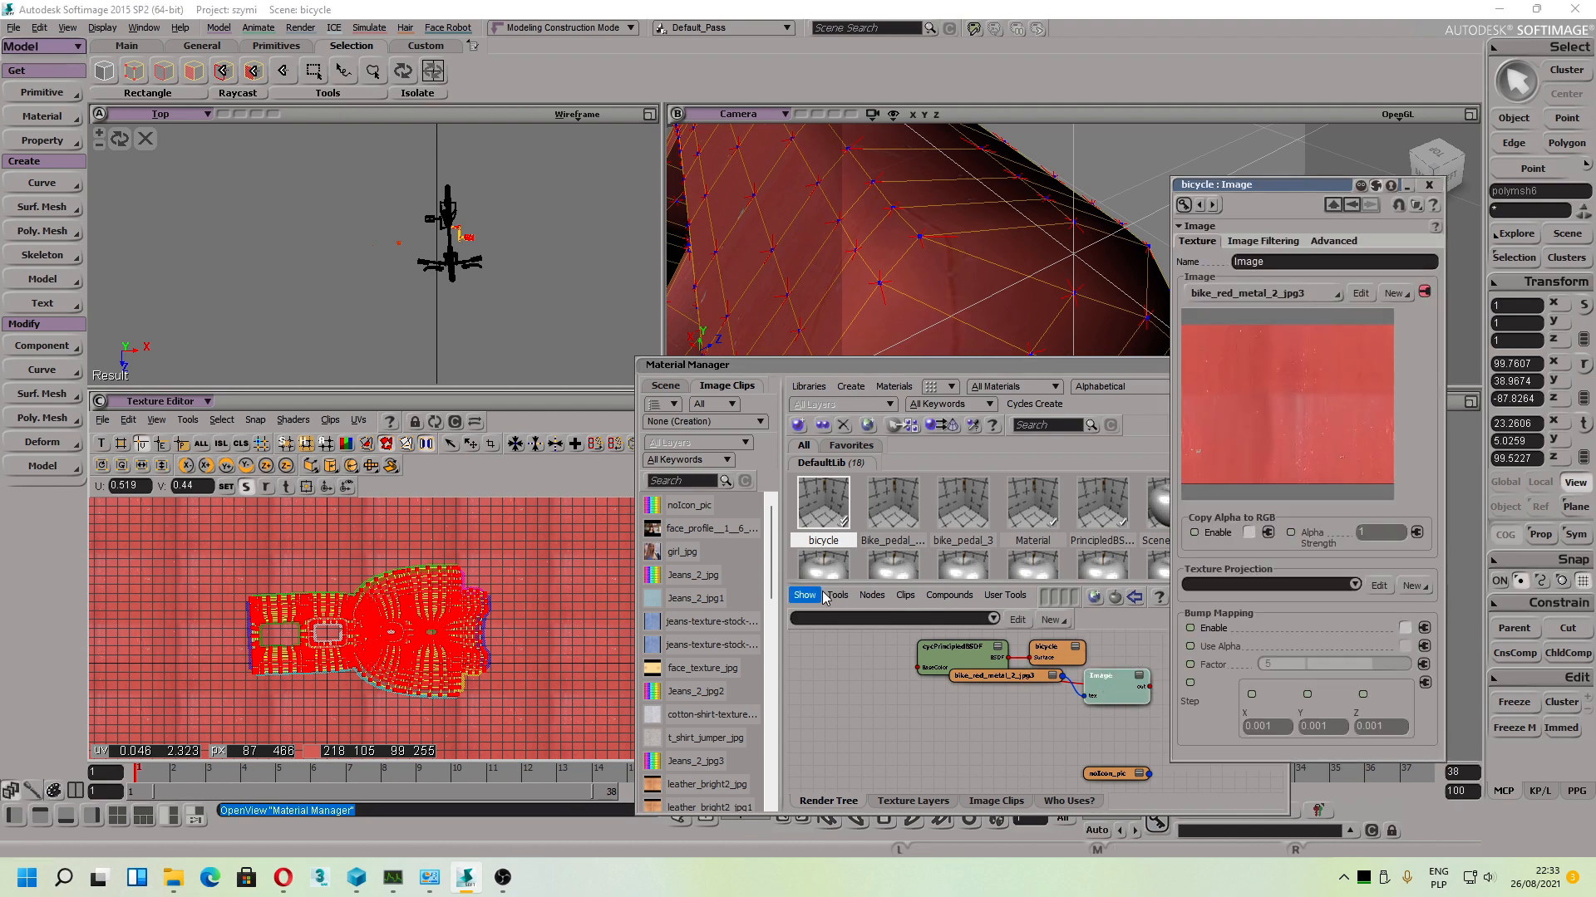
pyautogui.click(1354, 585)
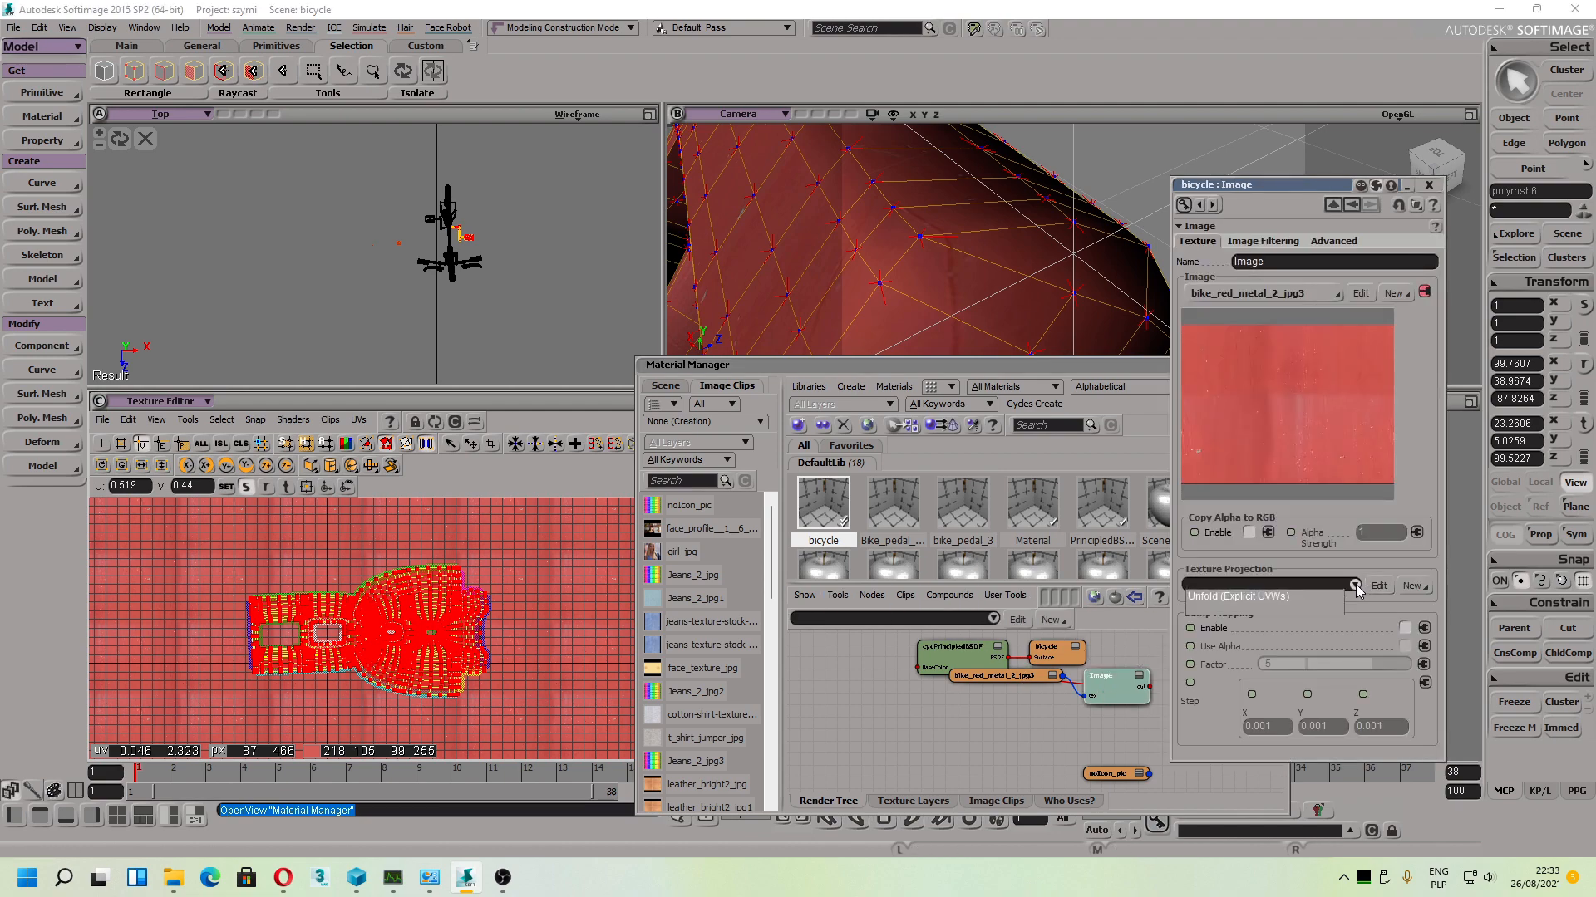
pyautogui.click(1299, 610)
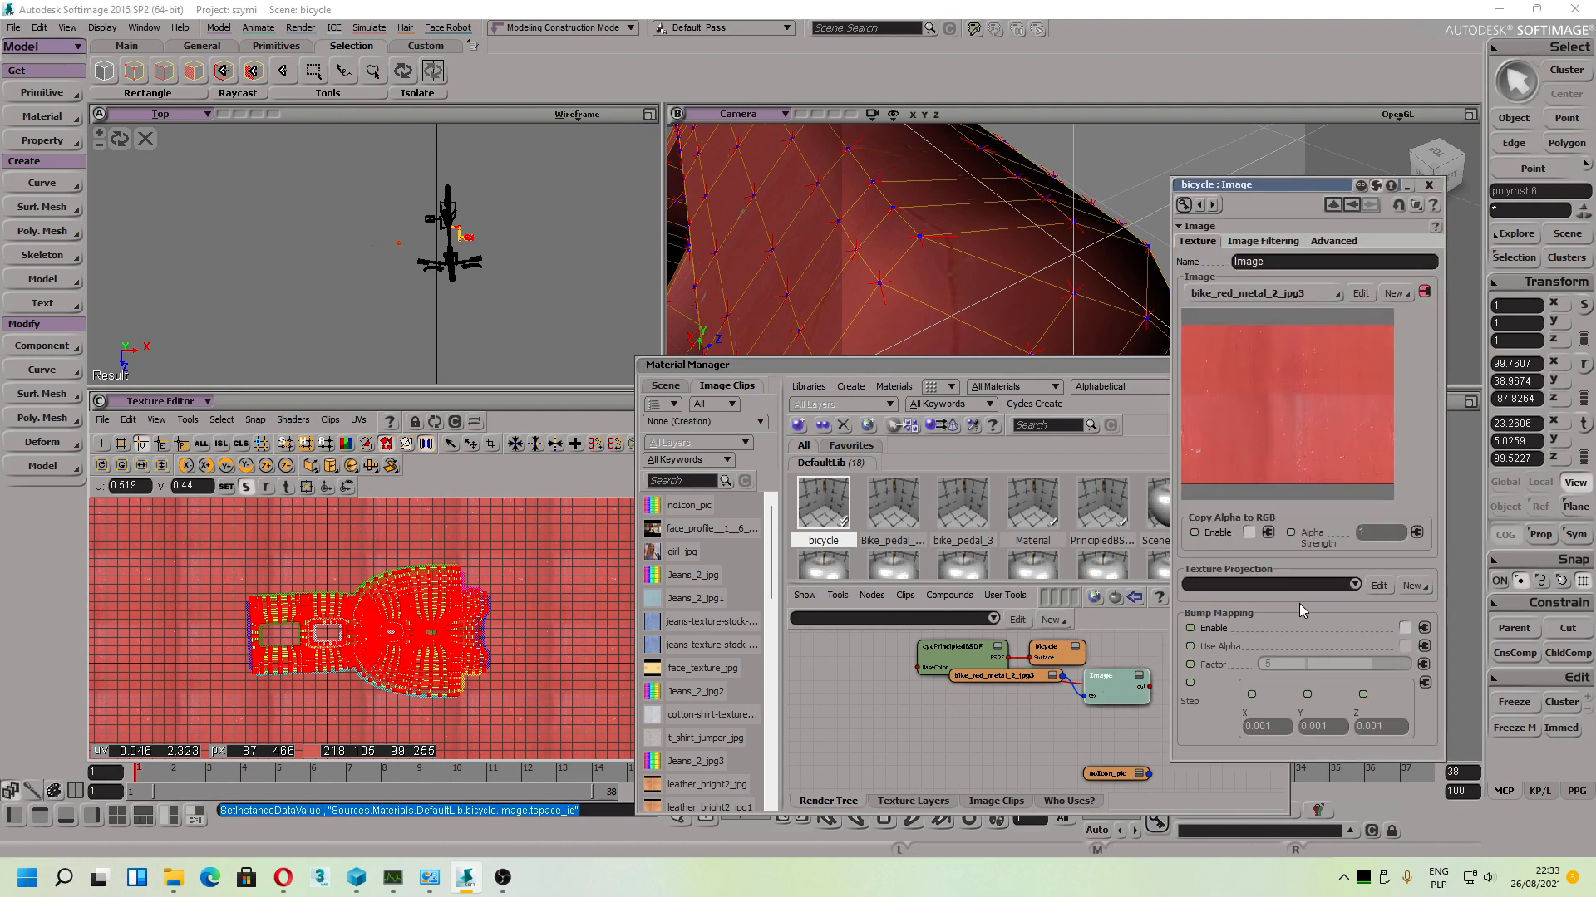
pyautogui.click(1411, 587)
pyautogui.click(1429, 783)
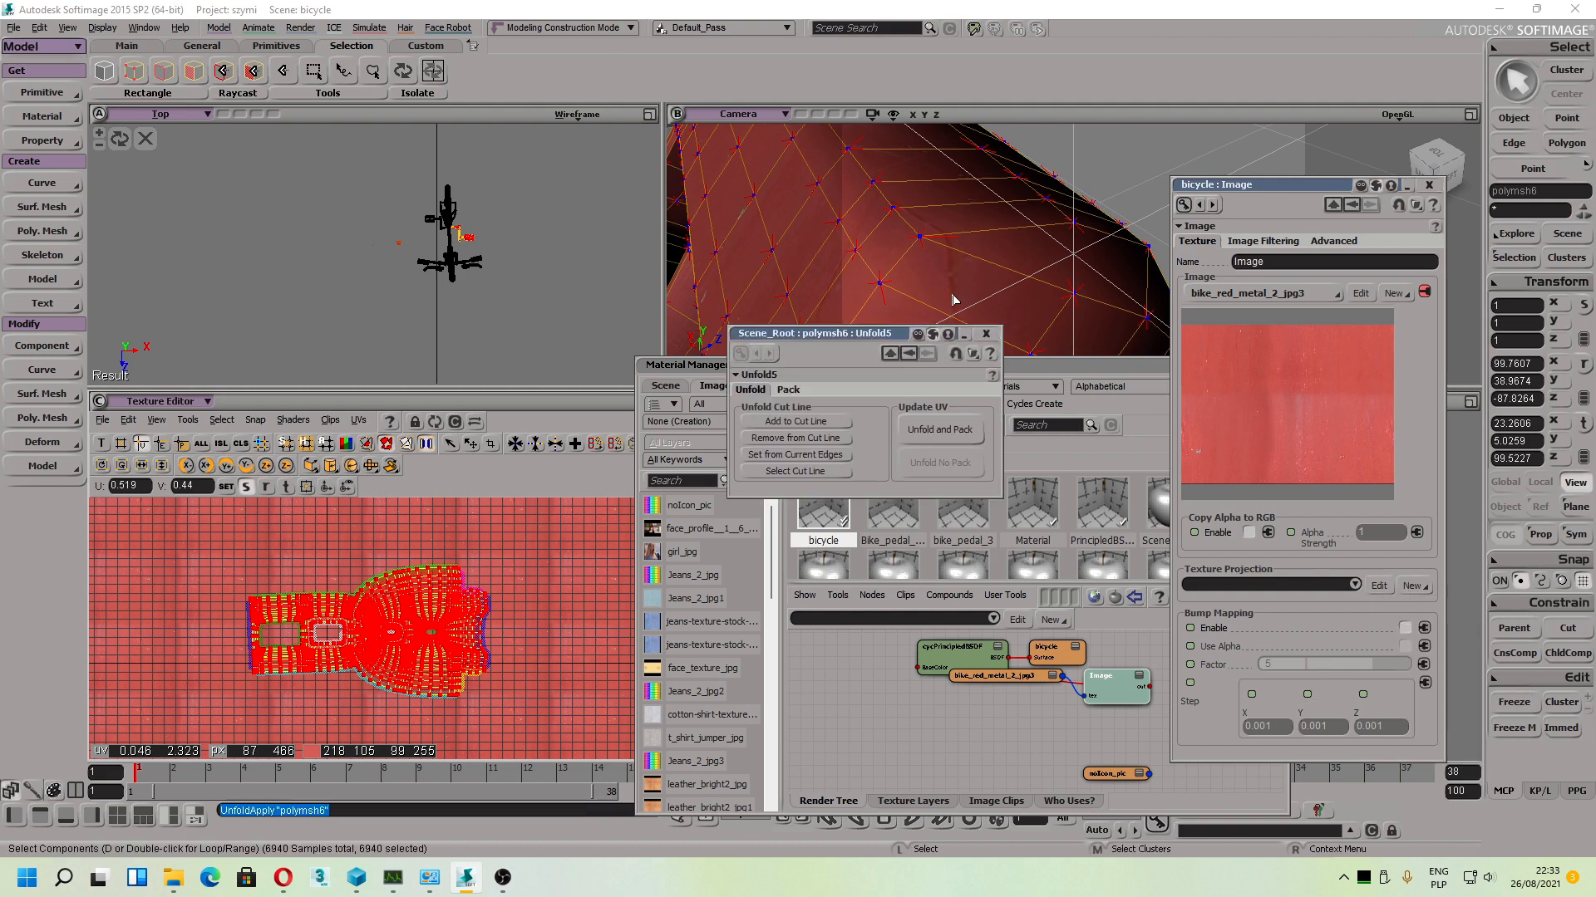
# Step: Show the newest Unfold UV set of polymsh6 in the Texture Editor
pyautogui.scroll(-1, 952, 299)
pyautogui.click(357, 420)
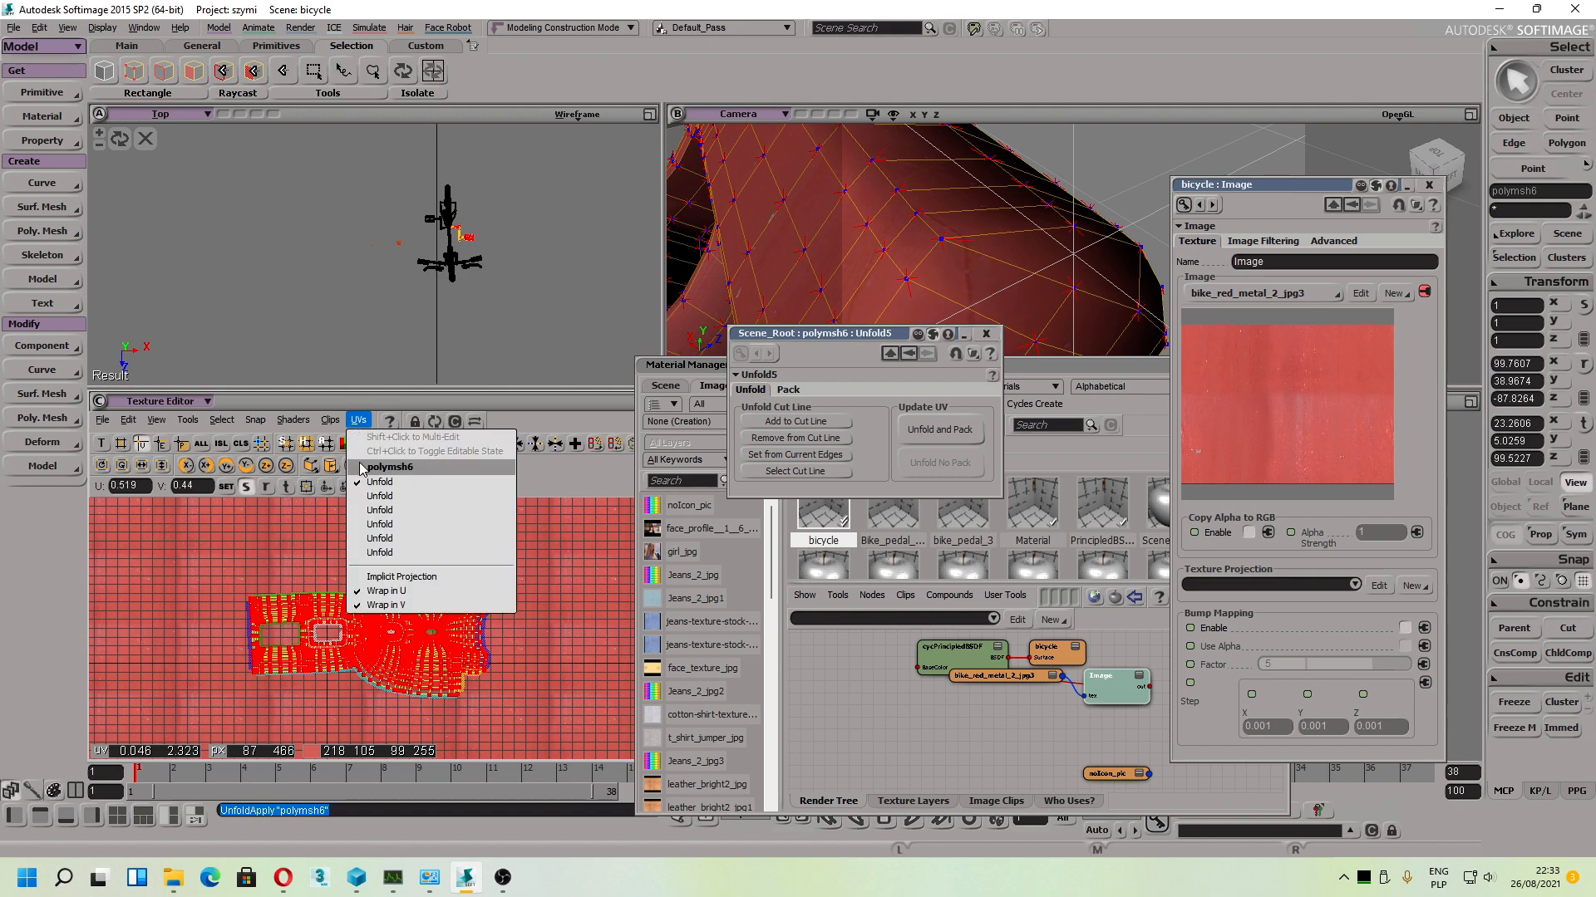
pyautogui.click(389, 552)
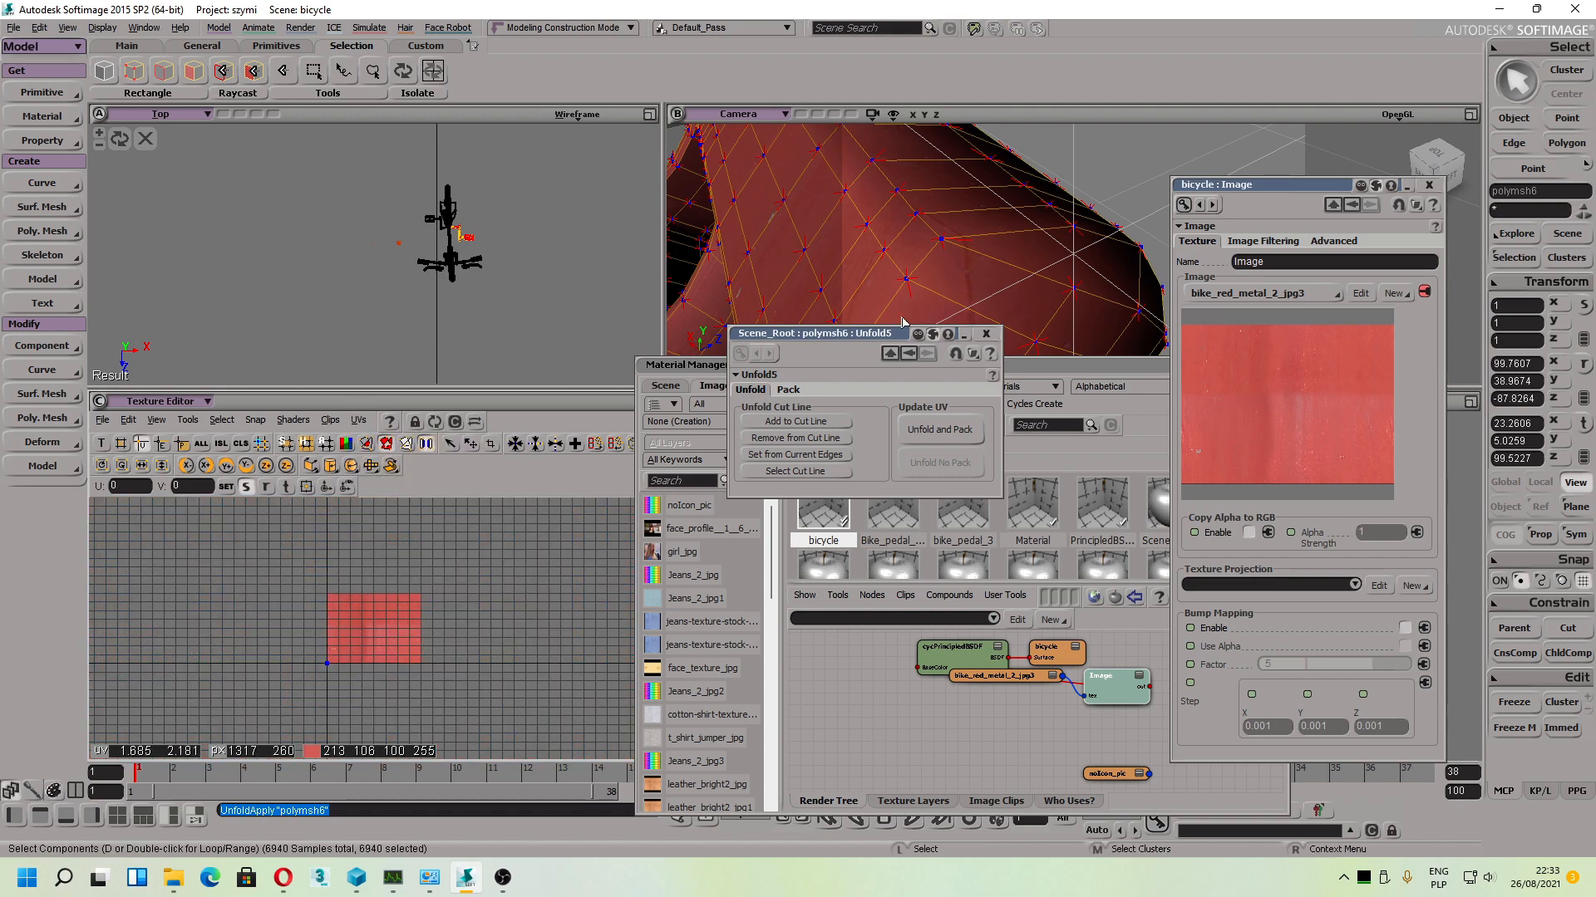
pyautogui.moveTo(1107, 271); pyautogui.dragTo(1069, 274, button='middle')
pyautogui.moveTo(1069, 274); pyautogui.dragTo(1072, 291, button='right')
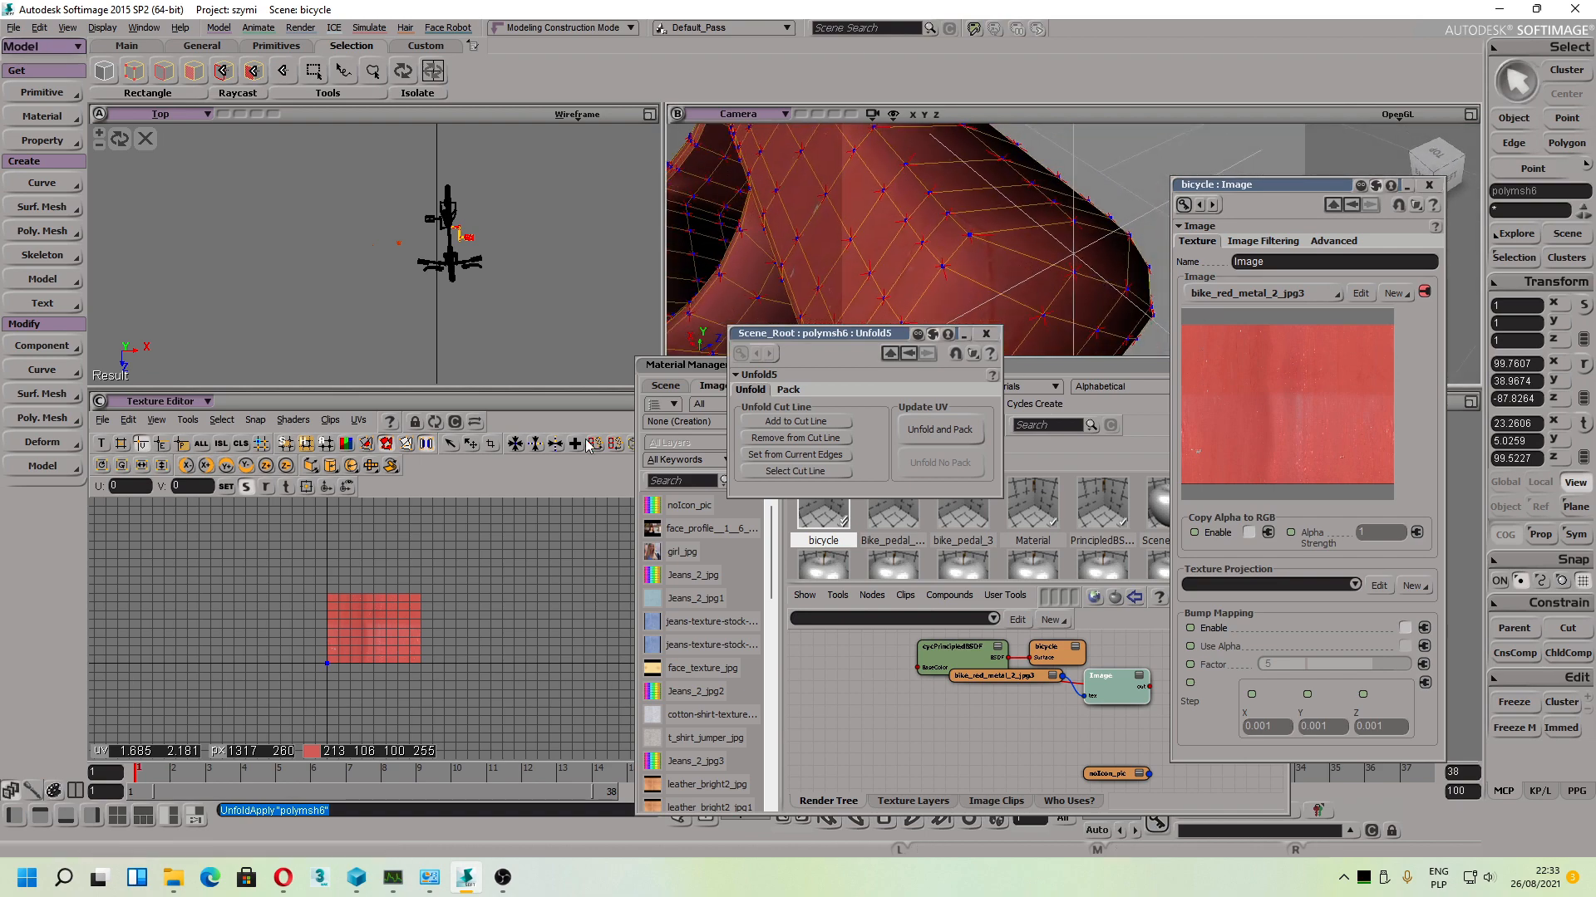
pyautogui.click(358, 420)
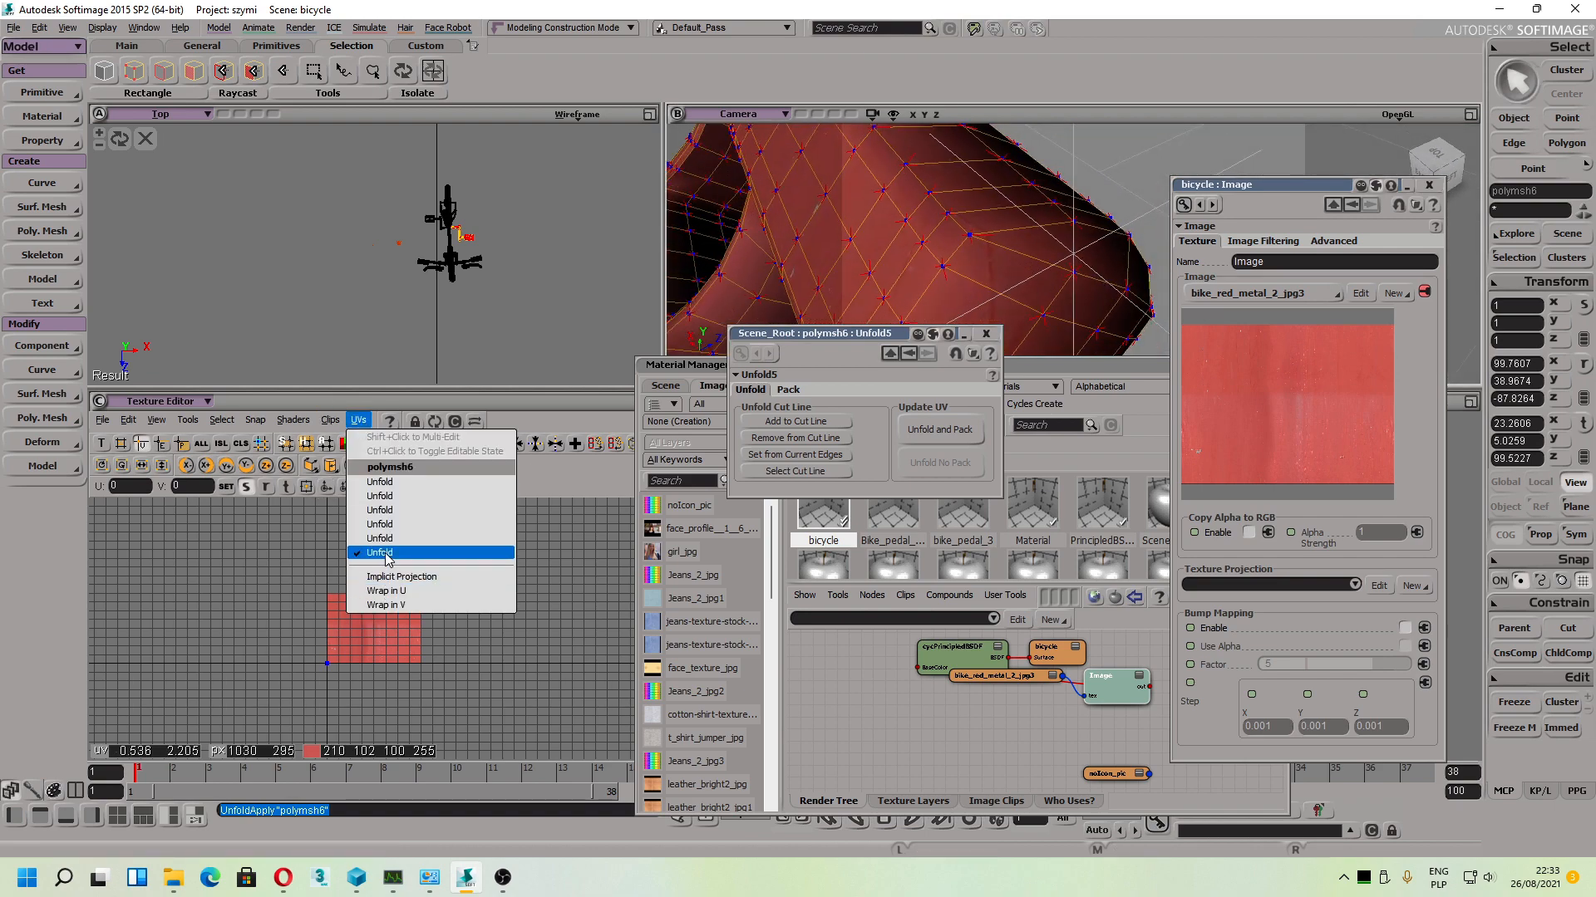
# Step: Select the adjoining edges around the corner of polymsh6 for a new cut line, undoing the stray cluster selection
pyautogui.click(1028, 268)
pyautogui.click(1030, 270)
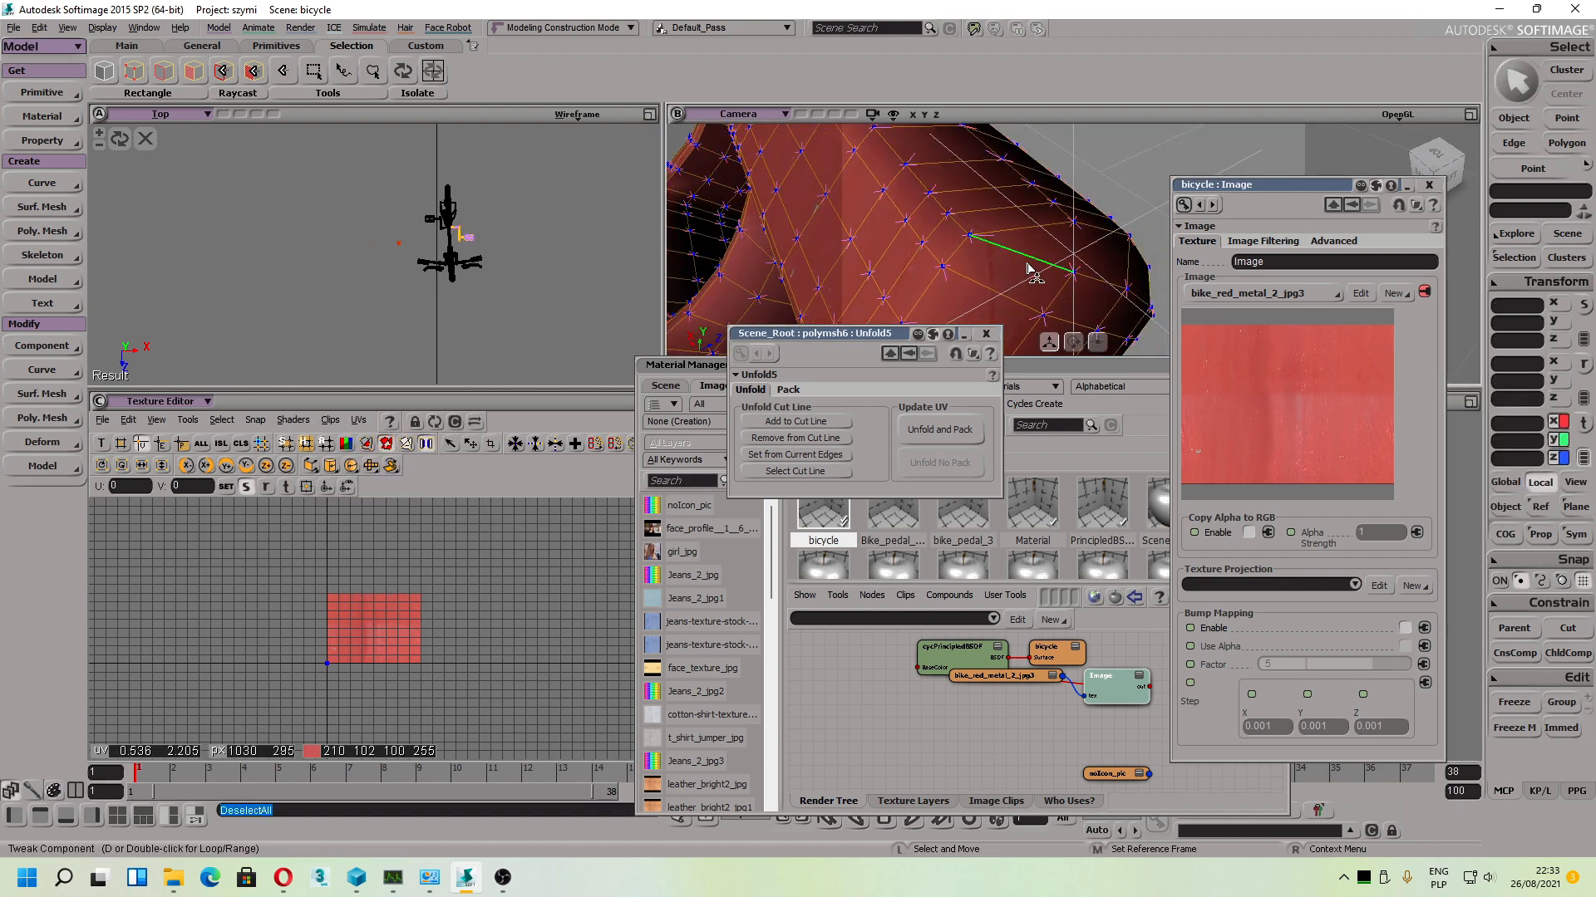
pyautogui.press('e')
pyautogui.click(1359, 585)
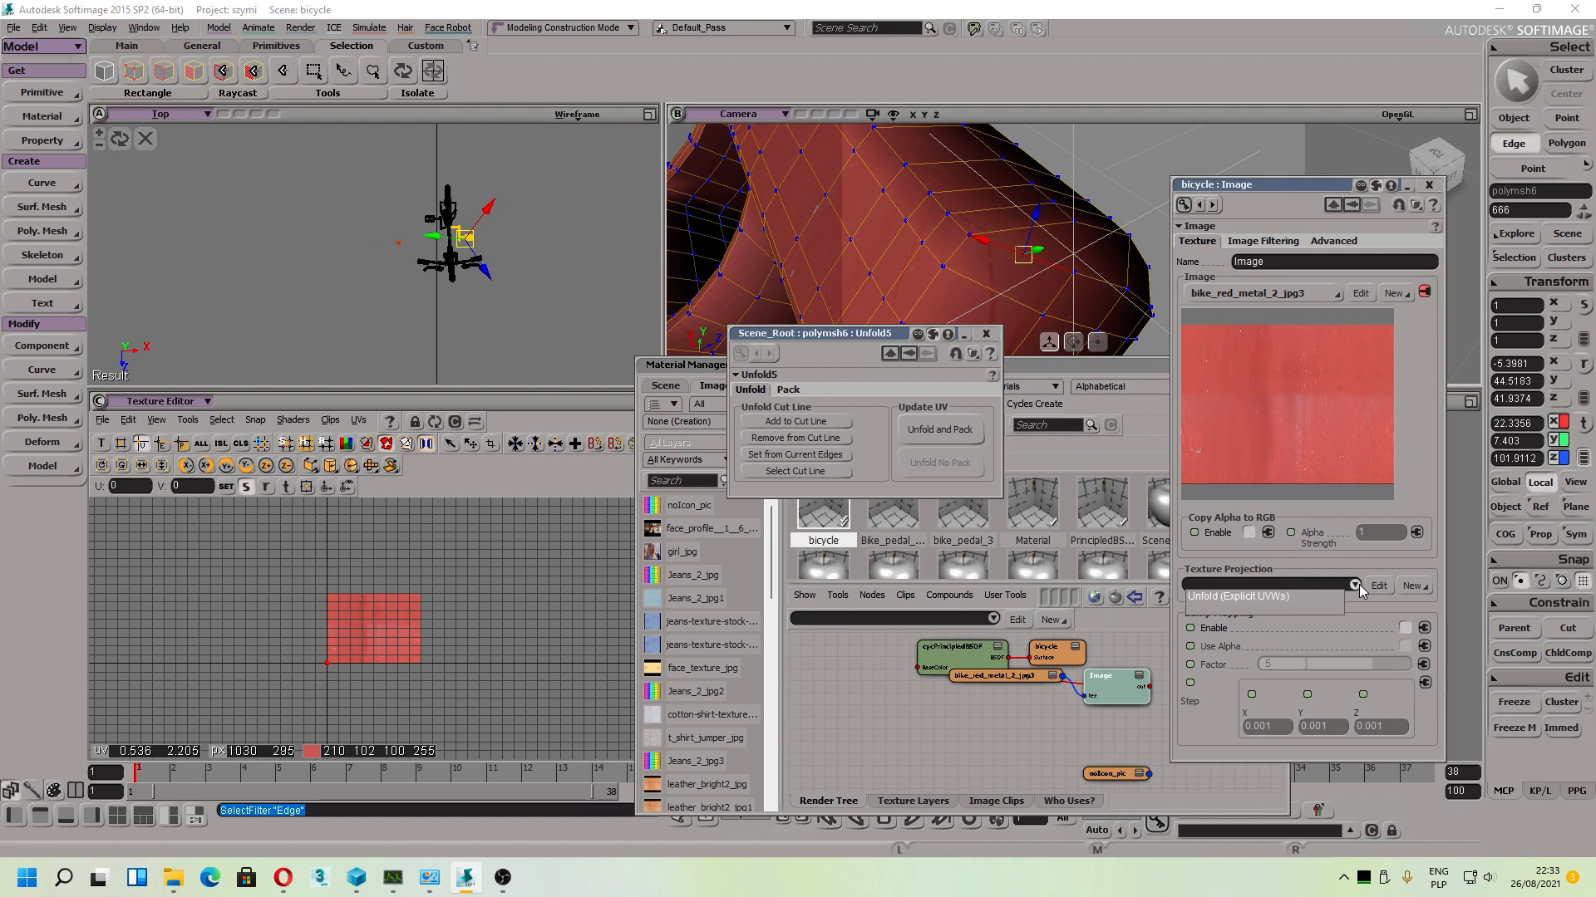
pyautogui.click(1345, 579)
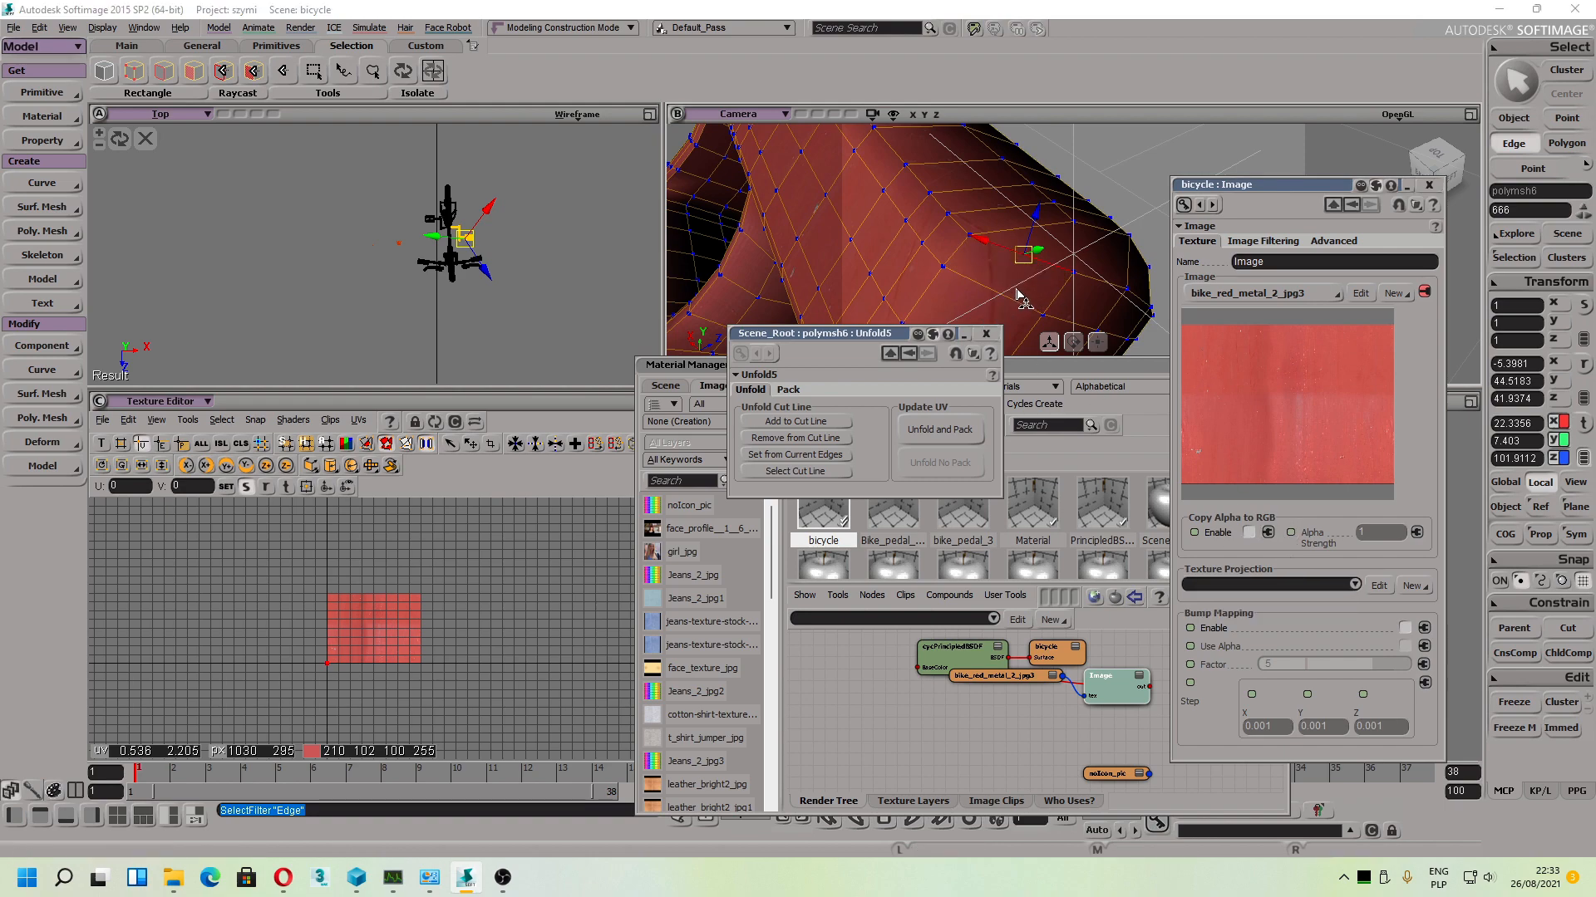
pyautogui.keyDown('shift'); pyautogui.click(956, 257); pyautogui.keyUp('shift')
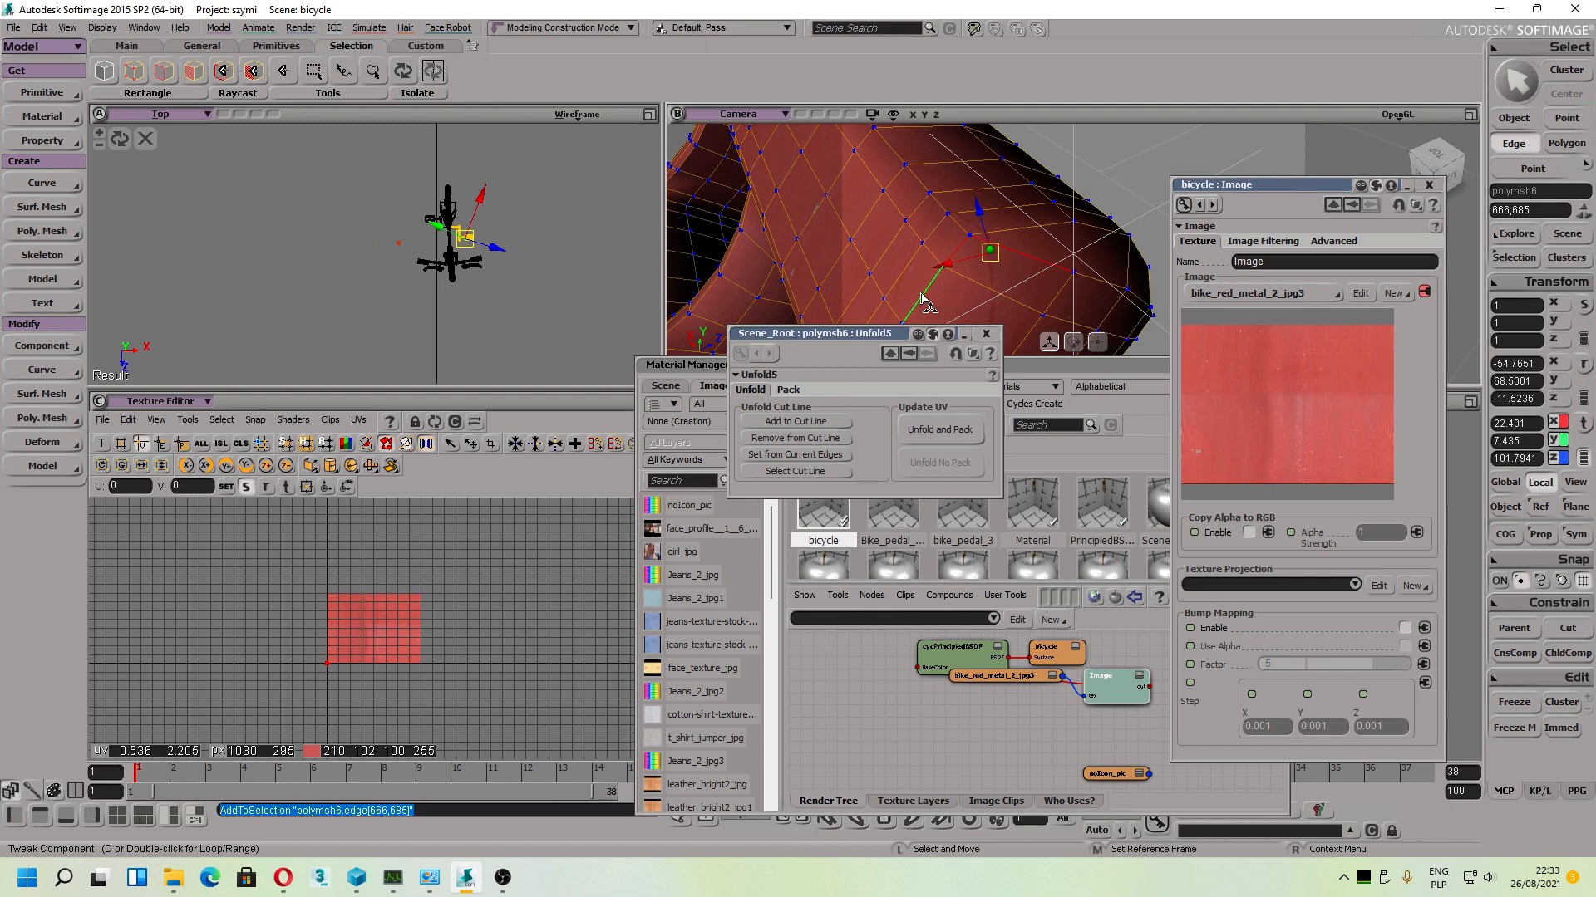
pyautogui.keyDown('shift'); pyautogui.click(921, 297); pyautogui.keyUp('shift')
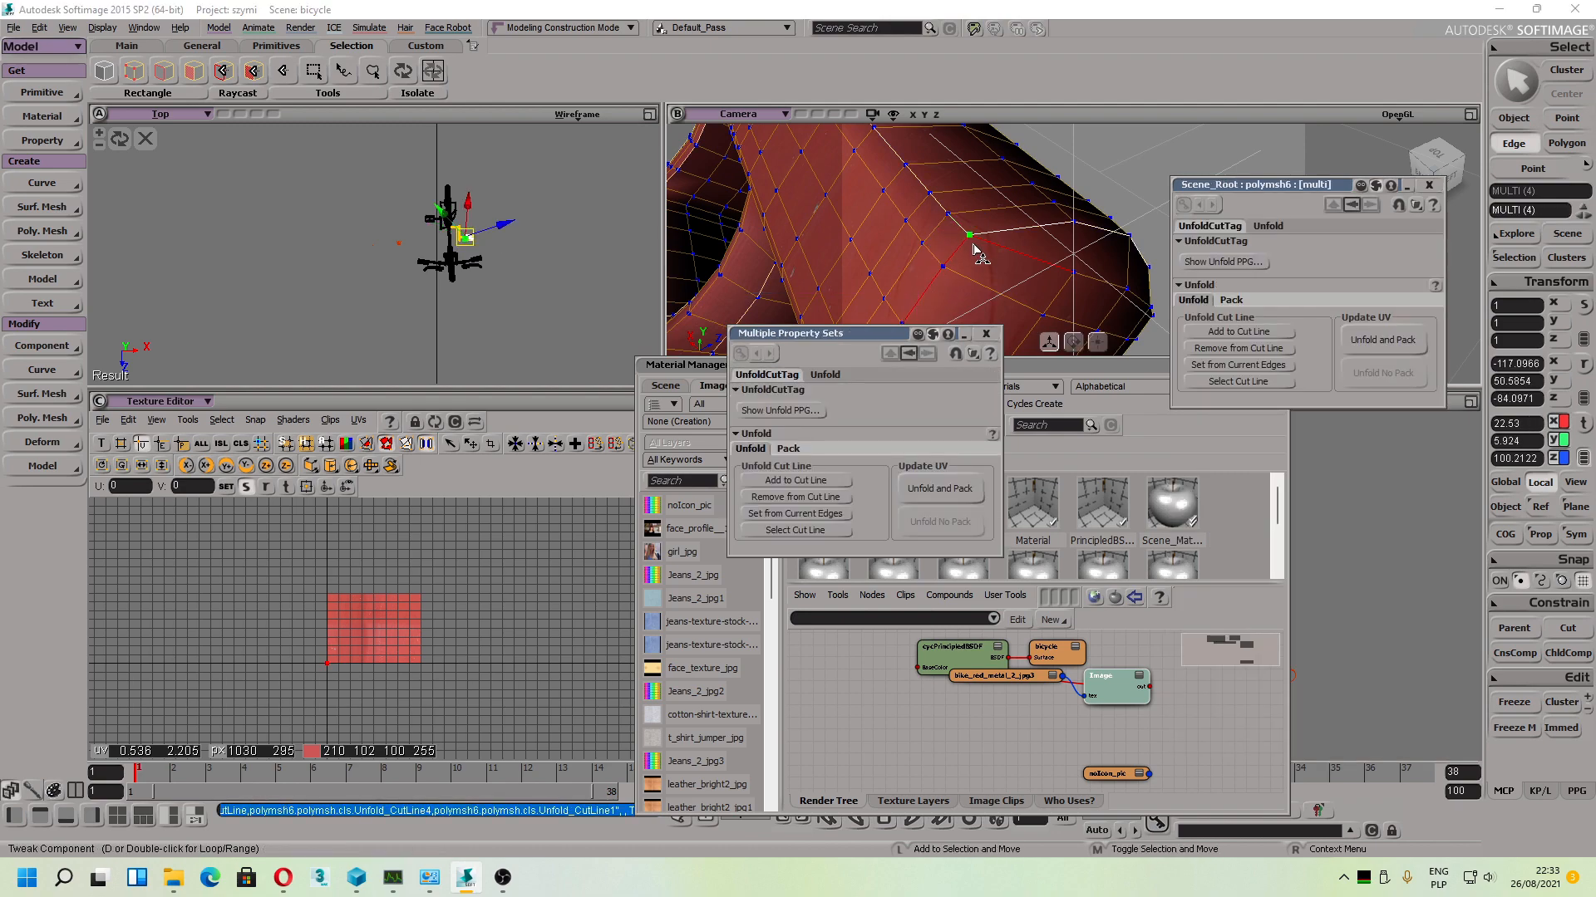
pyautogui.hotkey('ctrl', 'z')
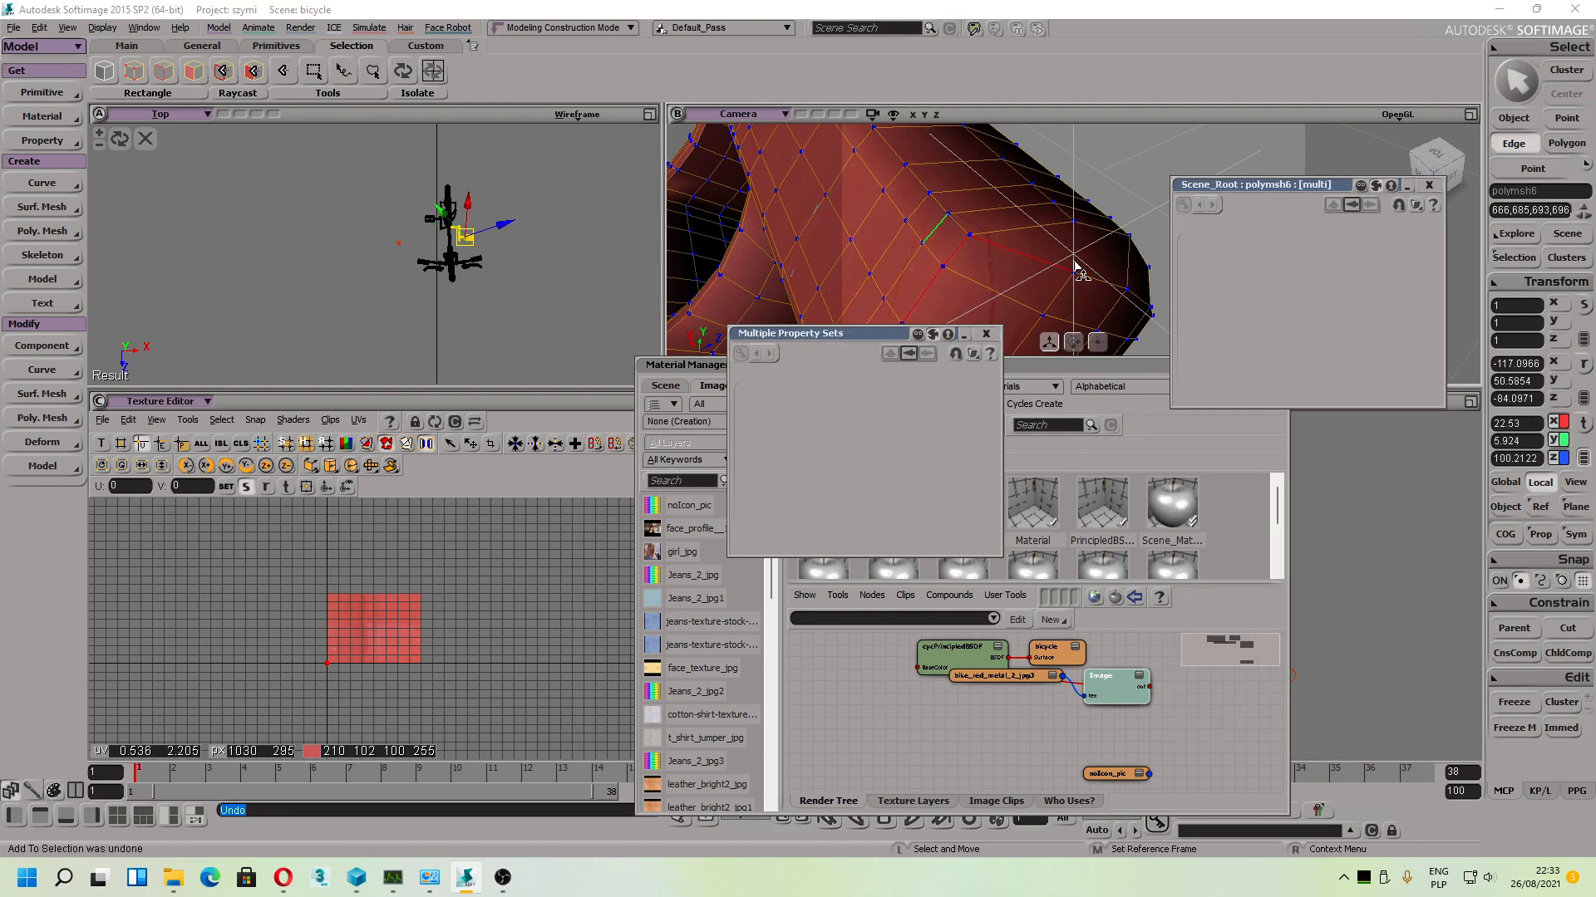
# Step: Extend the edge selection on polymsh6 with the edges around the rim of the rounded end
pyautogui.keyDown('shift'); pyautogui.click(1002, 234); pyautogui.keyUp('shift')
pyautogui.press('s')
pyautogui.moveTo(1004, 235)
pyautogui.mouseDown(button='right')
pyautogui.moveTo(954, 278)
pyautogui.moveTo(1083, 256)
pyautogui.moveTo(1019, 254)
pyautogui.moveTo(1023, 229)
pyautogui.mouseUp(button='right')
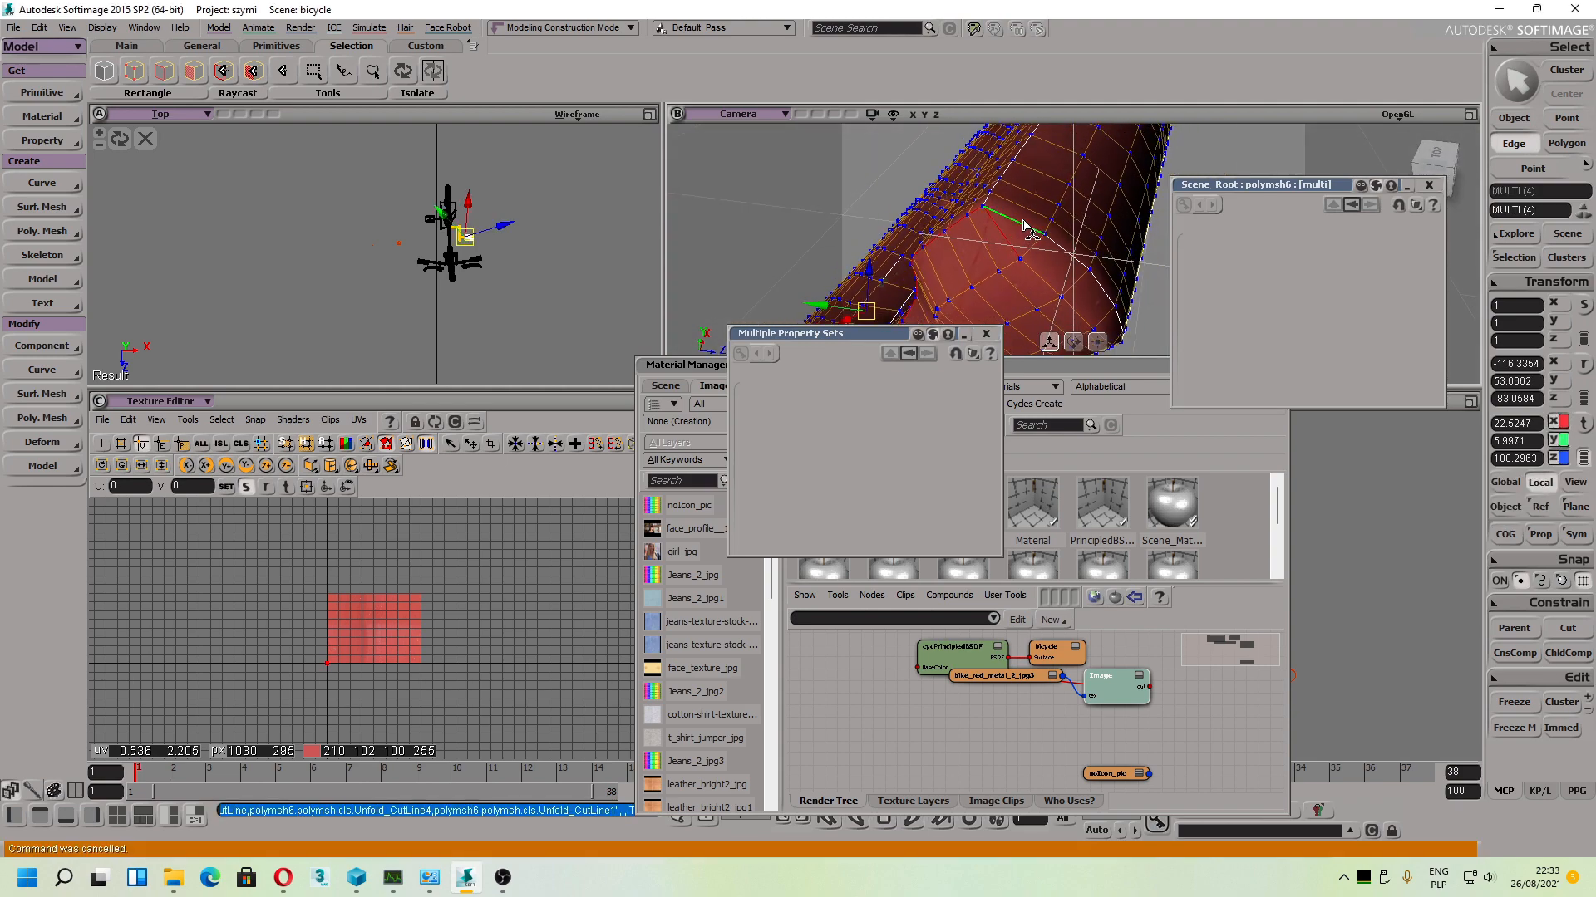
pyautogui.keyDown('shift'); pyautogui.click(1023, 217); pyautogui.keyUp('shift')
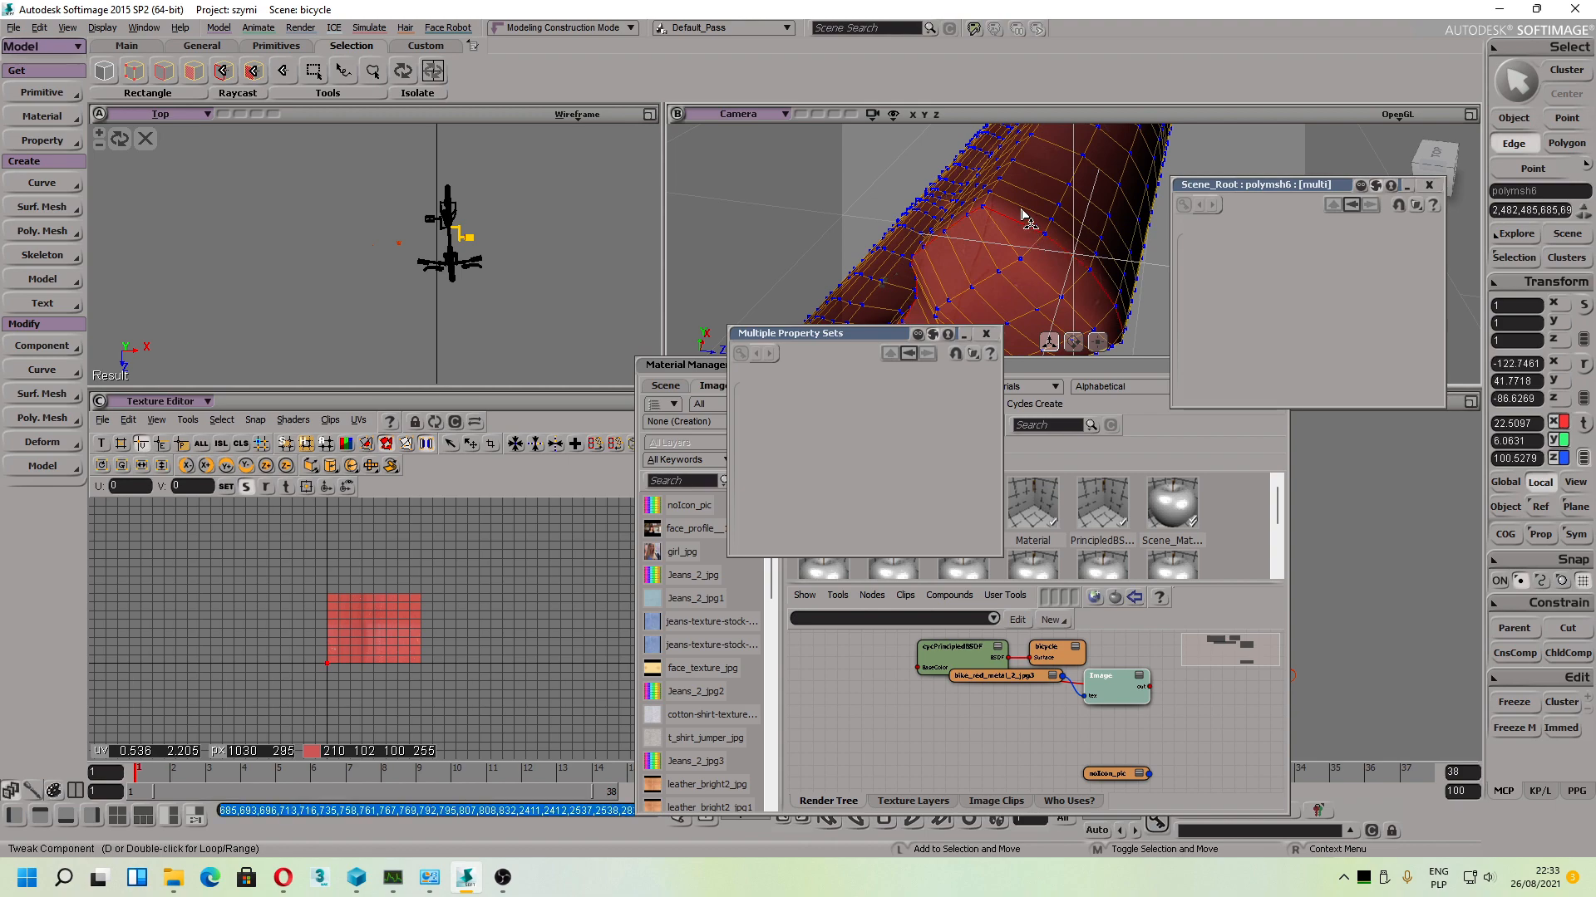
pyautogui.keyDown('shift'); pyautogui.click(995, 208); pyautogui.keyUp('shift')
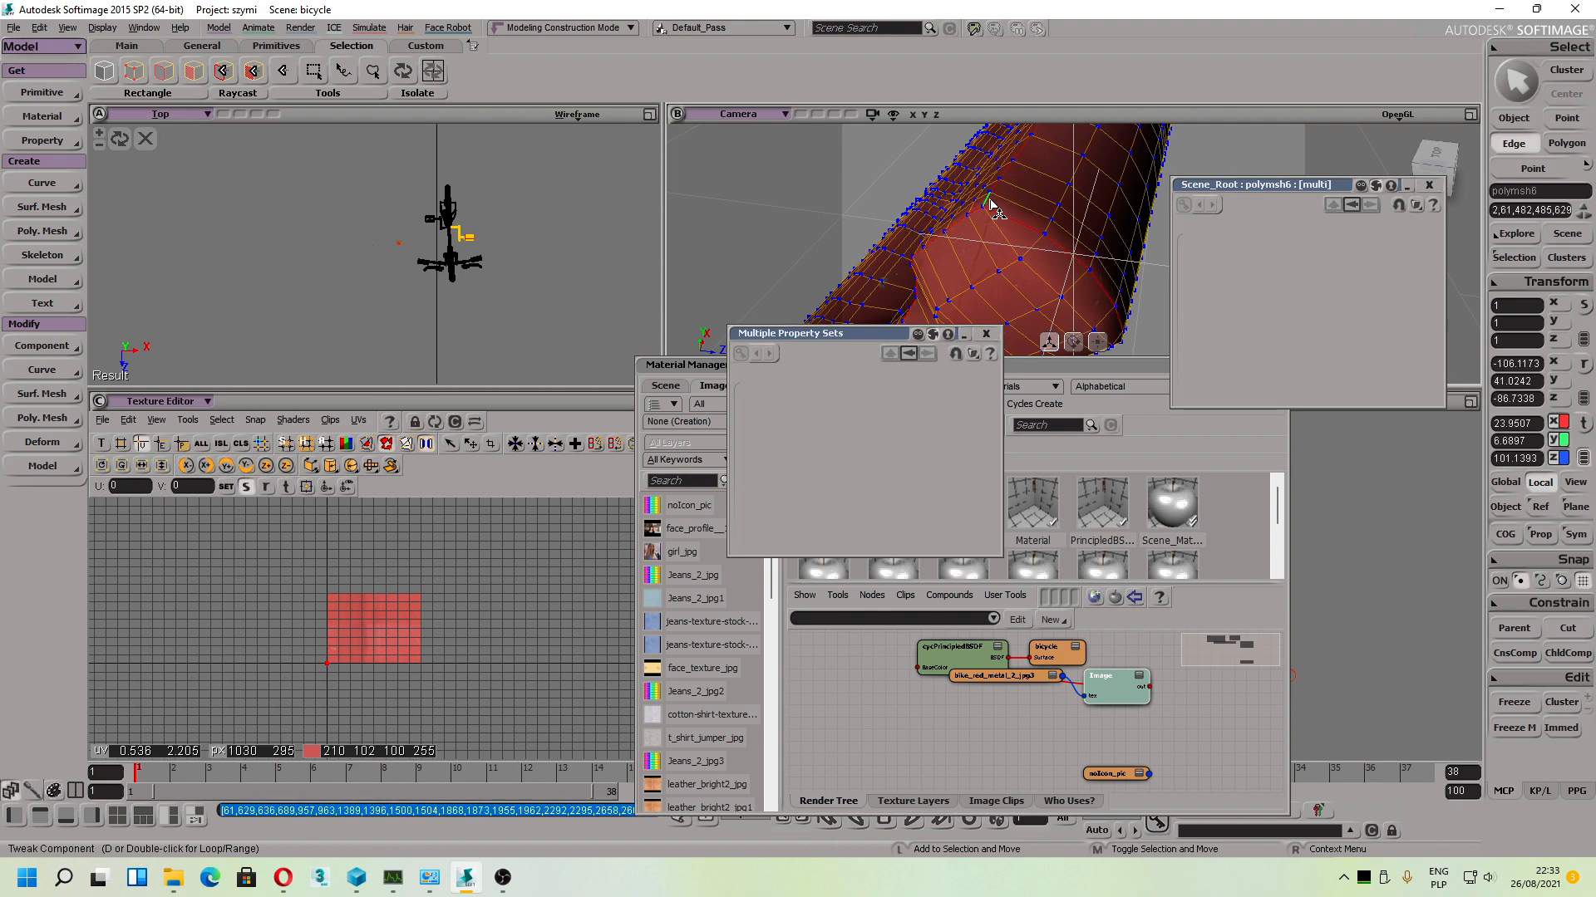
# Step: Close the two open Unfold property windows
pyautogui.click(986, 333)
pyautogui.click(1430, 185)
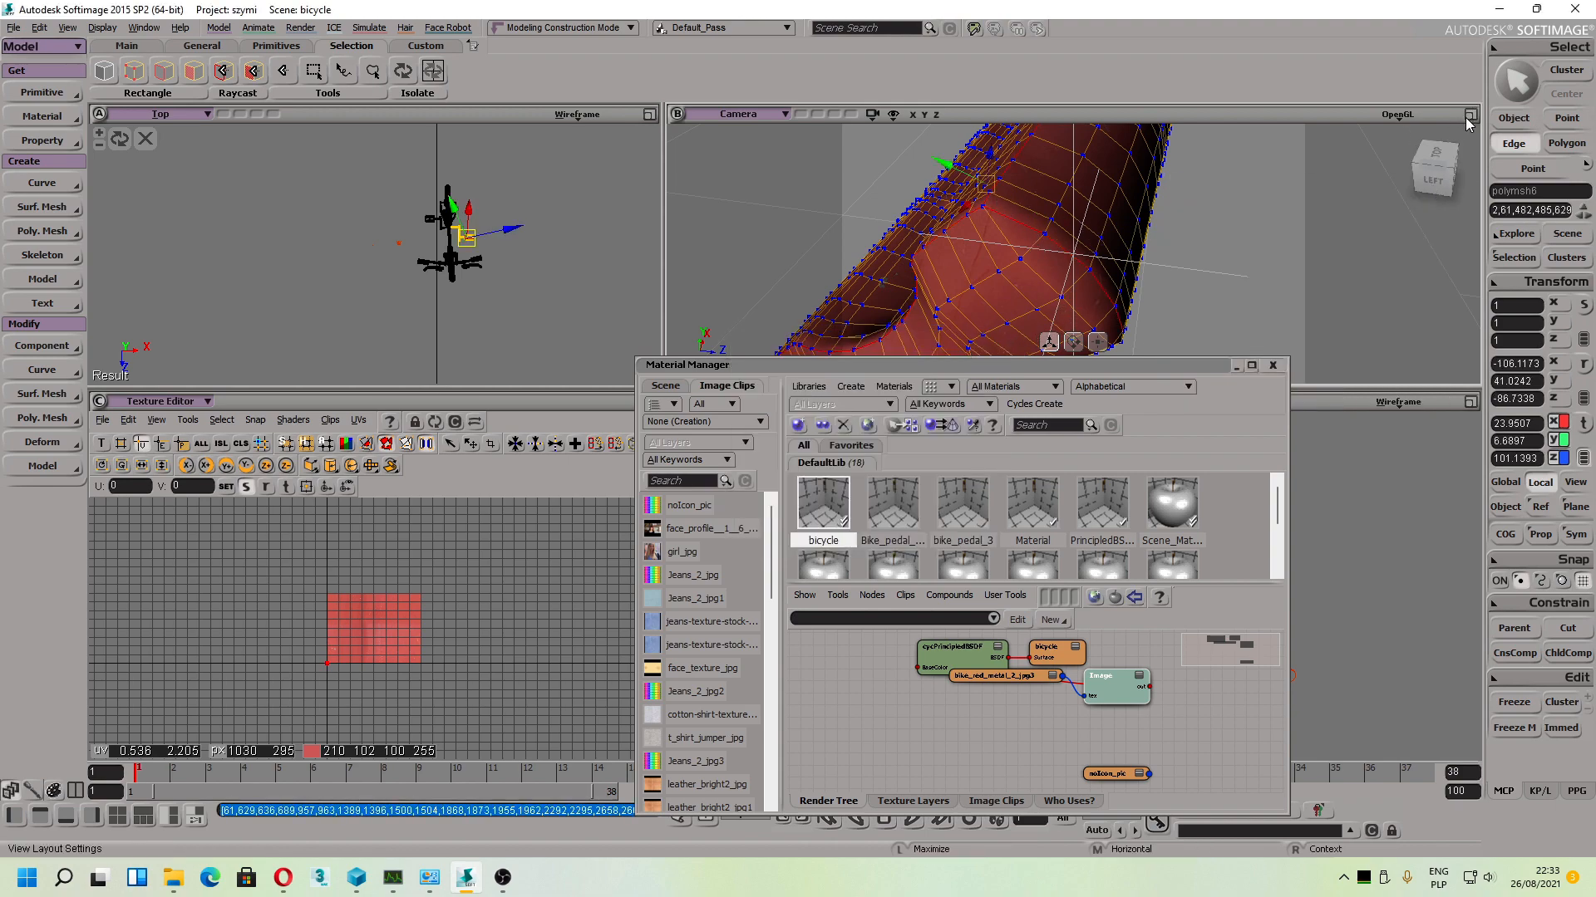
pyautogui.click(1470, 114)
pyautogui.click(1470, 114)
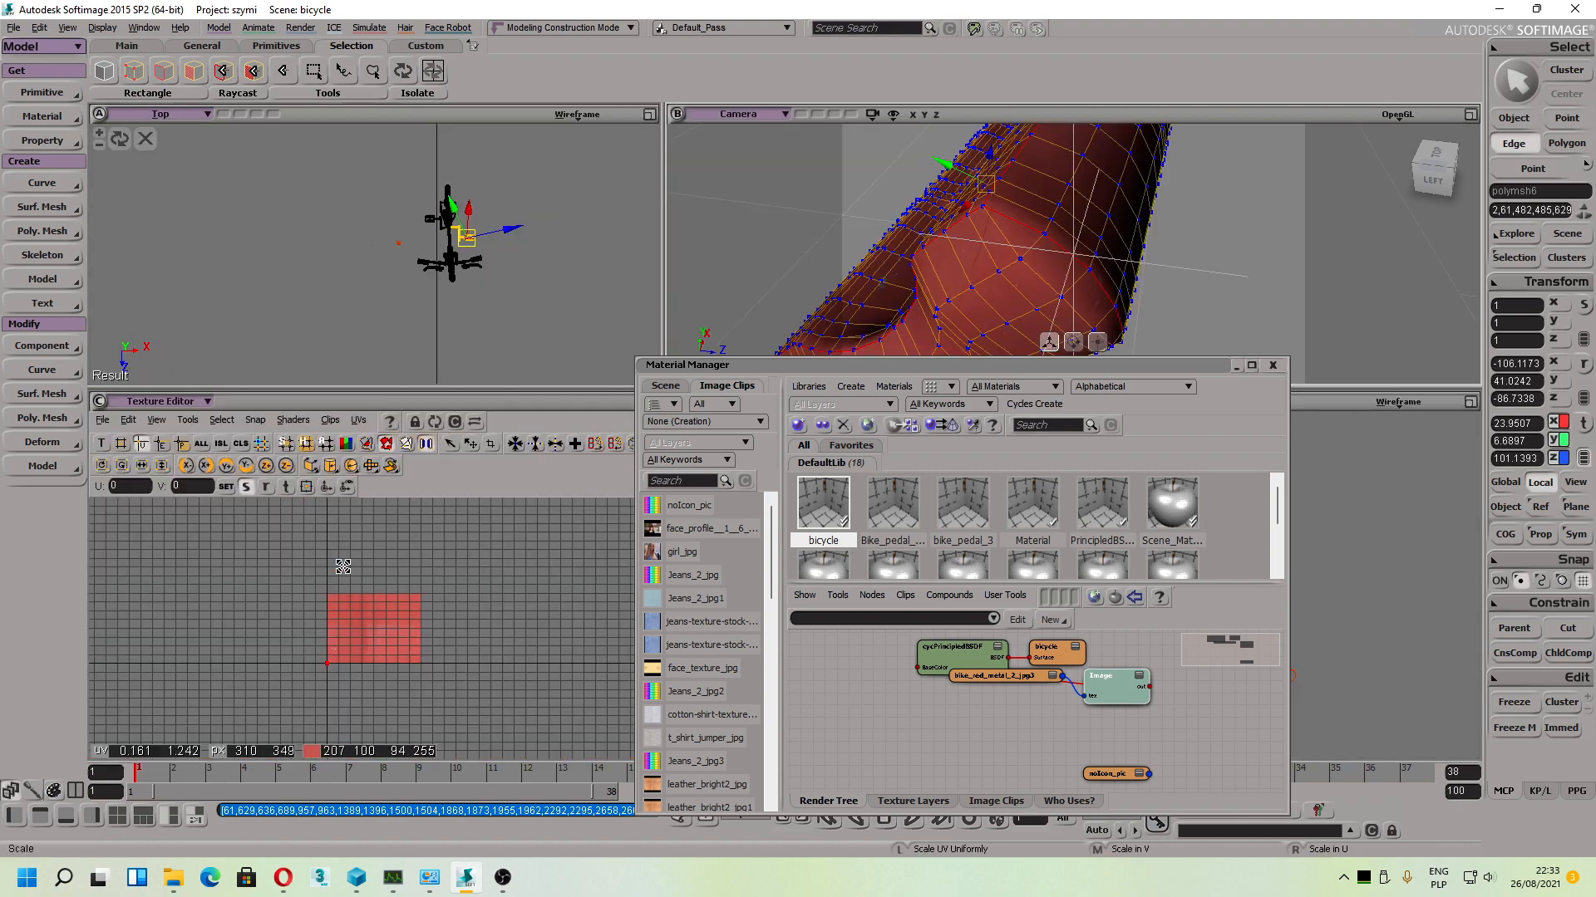
pyautogui.click(188, 420)
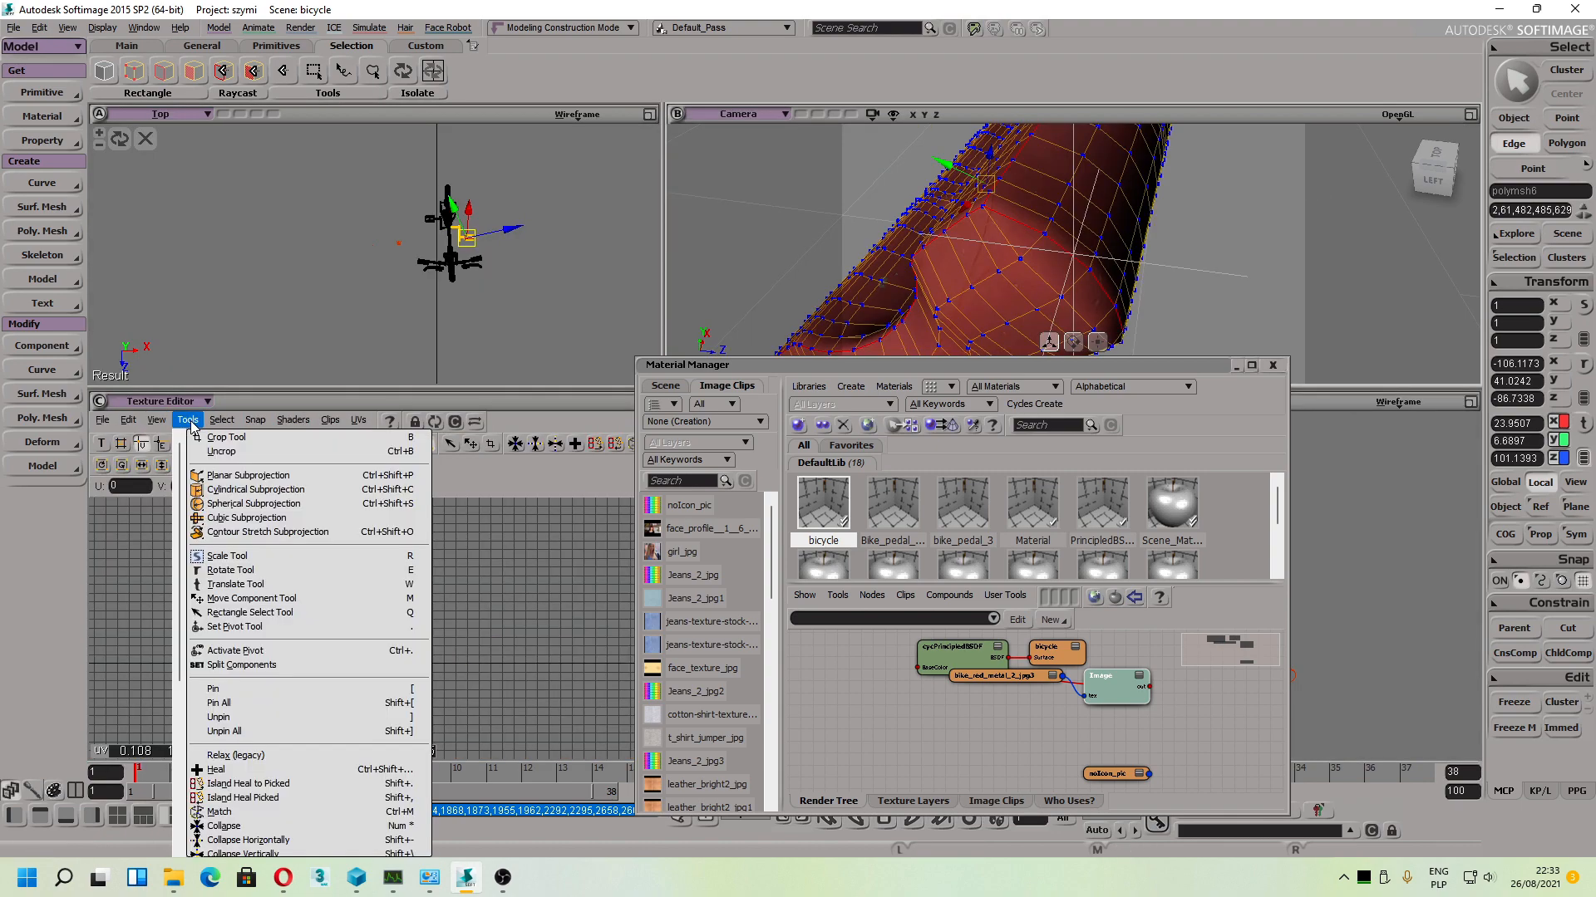
pyautogui.click(242, 664)
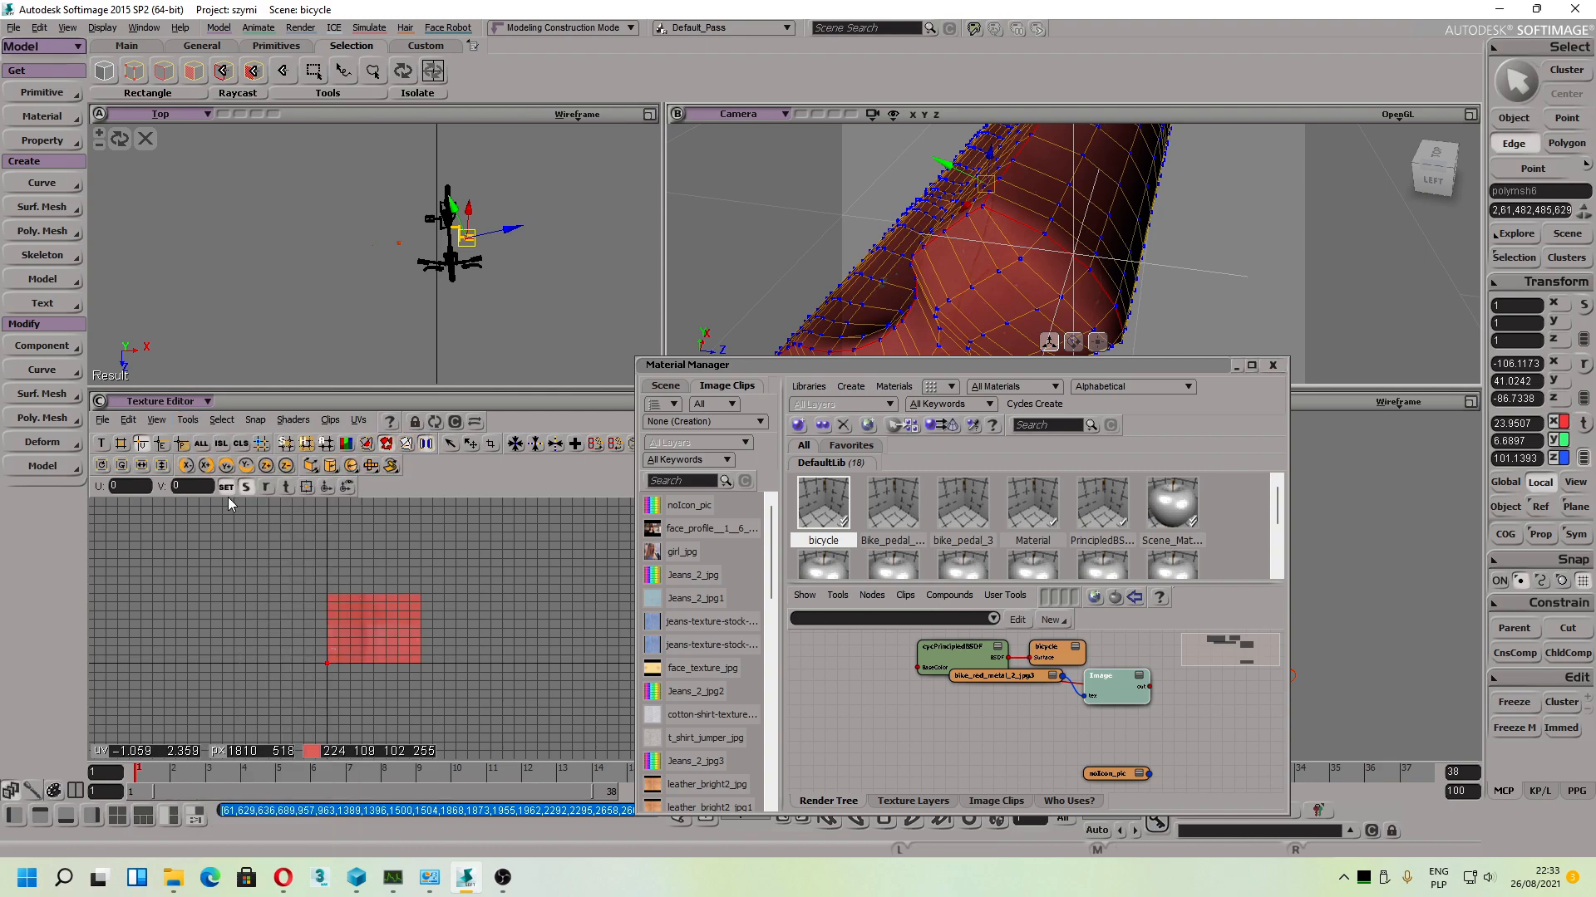
# Step: Add the edge loop along the outer bar of the pedal to the selected edges
pyautogui.scroll(-3, 1042, 266)
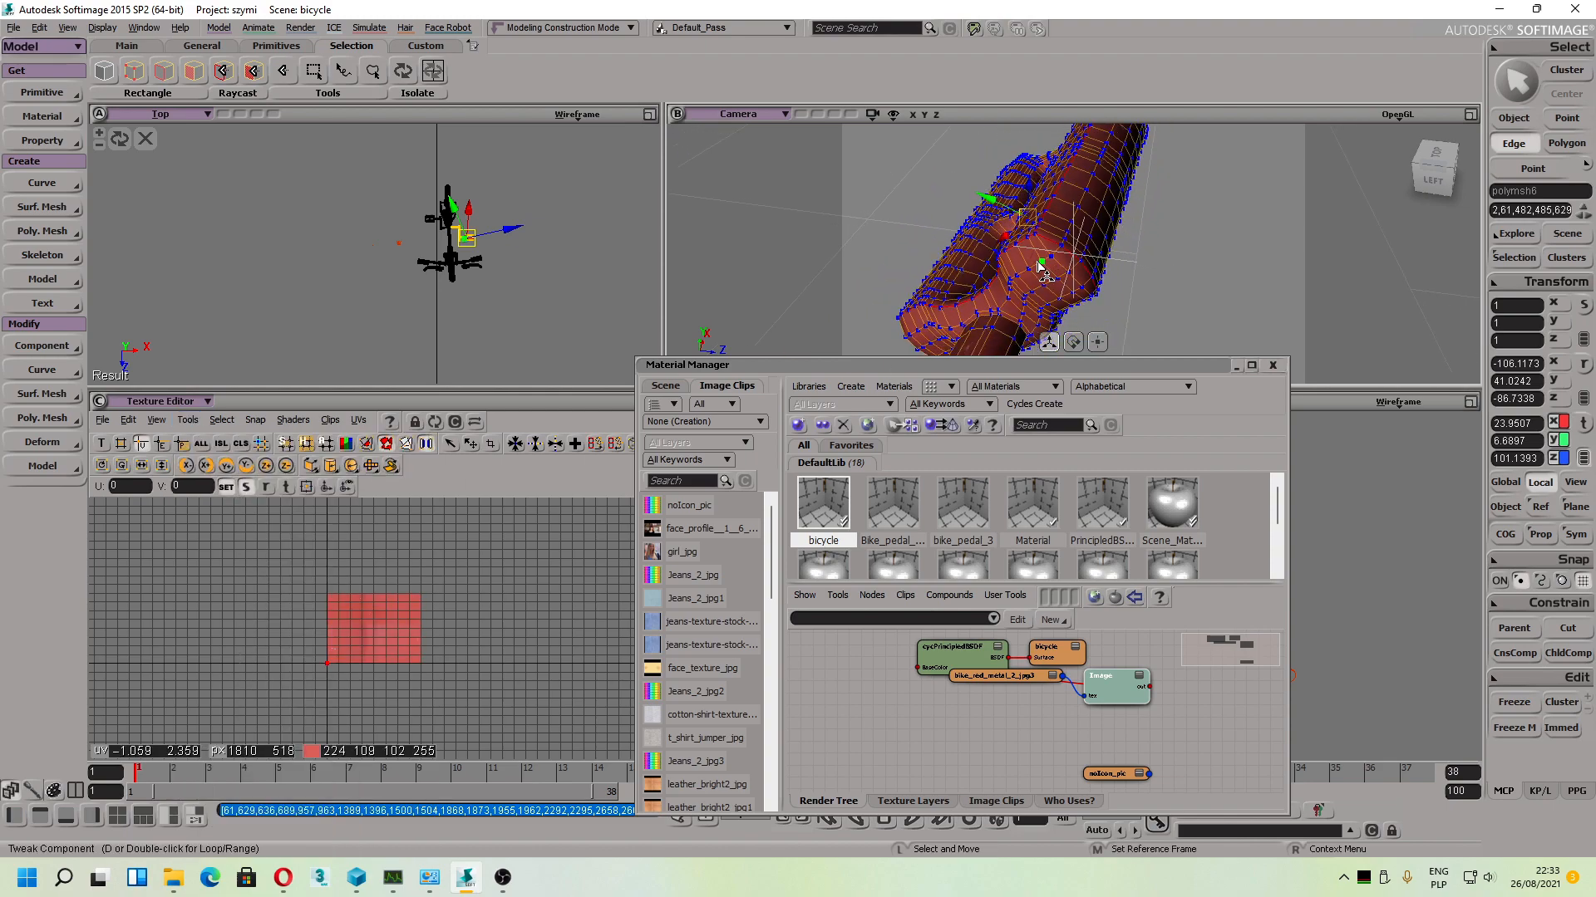
pyautogui.press('s')
pyautogui.moveTo(848, 242); pyautogui.dragTo(983, 236)
pyautogui.keyDown('shift'); pyautogui.doubleClick(999, 242); pyautogui.keyUp('shift')
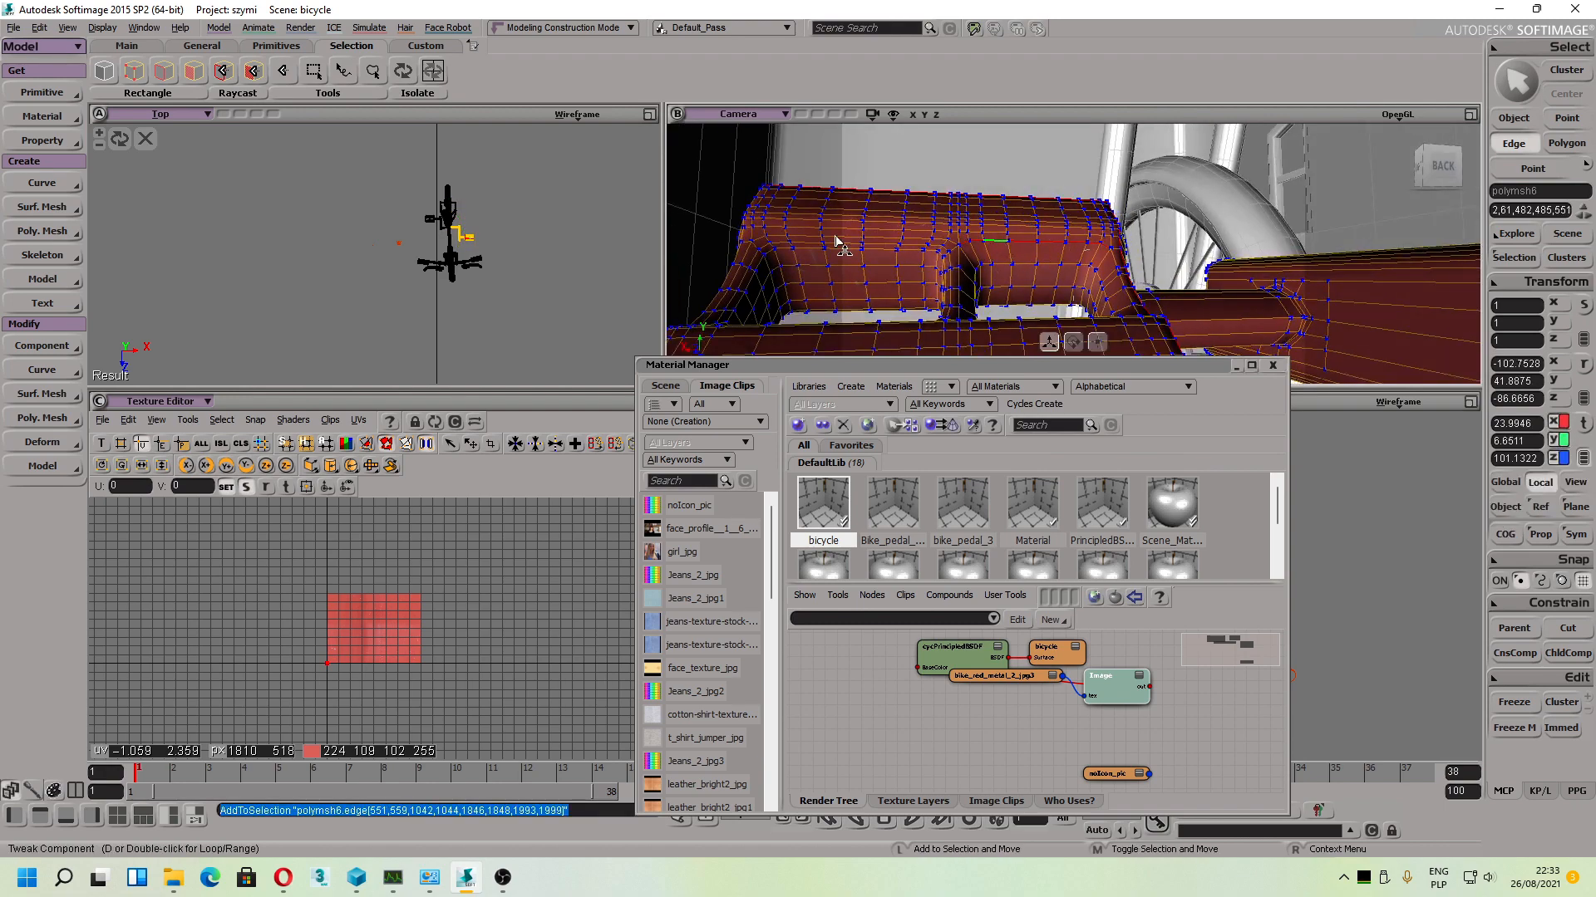
# Step: Undo the last edge loop and add the edge runs along the pedal bar's inner side at both openings to the selection
pyautogui.hotkey('ctrl', 'z')
pyautogui.keyDown('shift'); pyautogui.doubleClick(1001, 264); pyautogui.keyUp('shift')
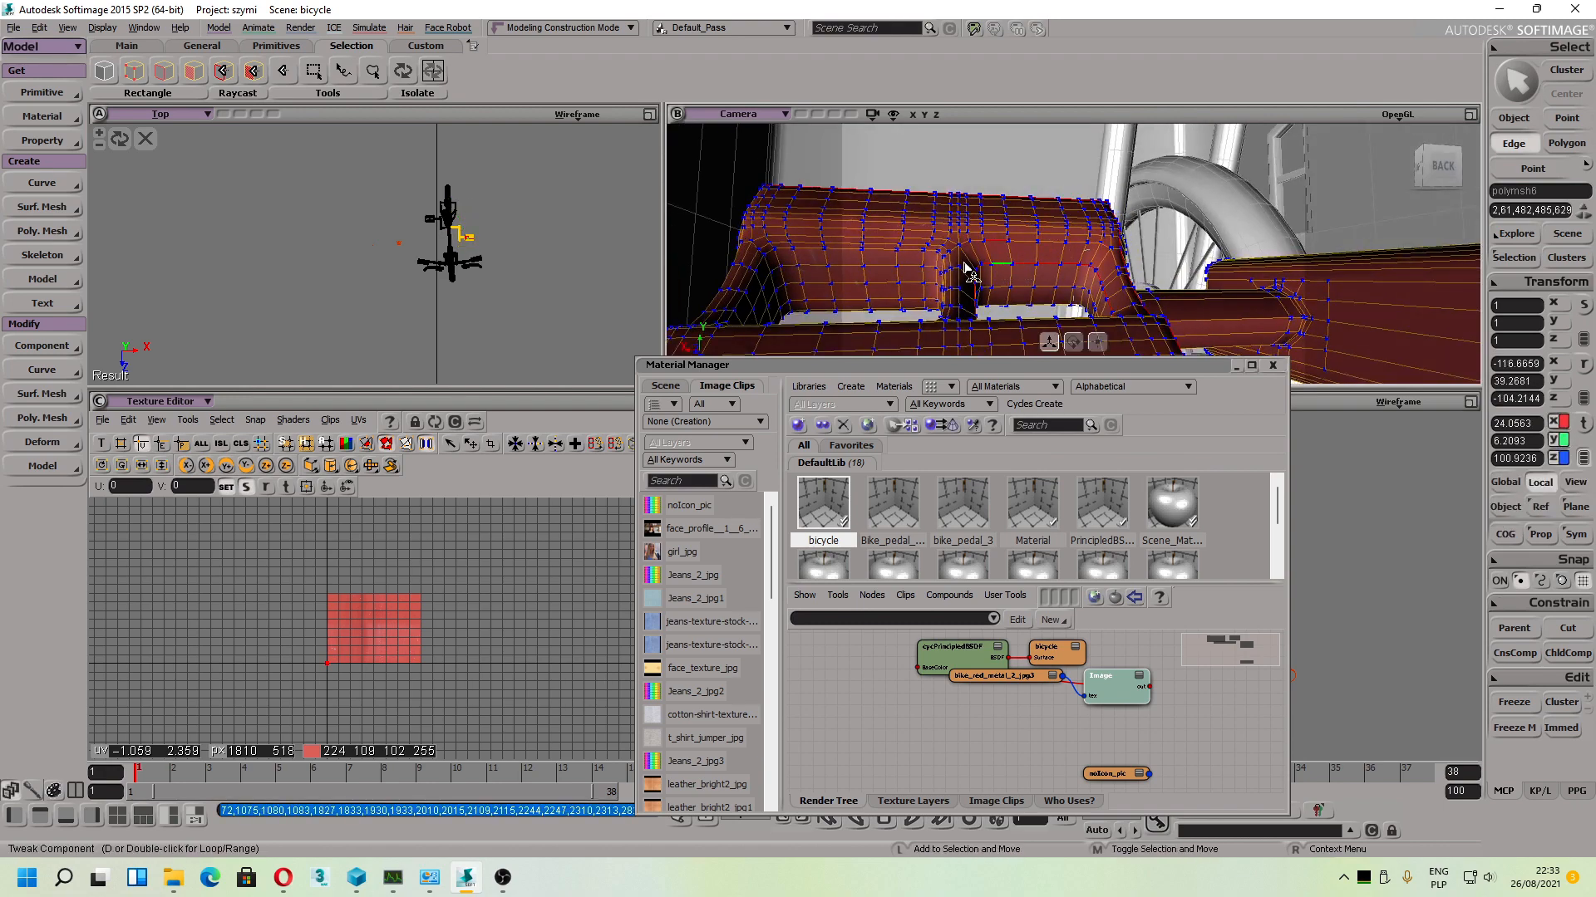
pyautogui.keyDown('shift'); pyautogui.doubleClick(856, 251); pyautogui.keyUp('shift')
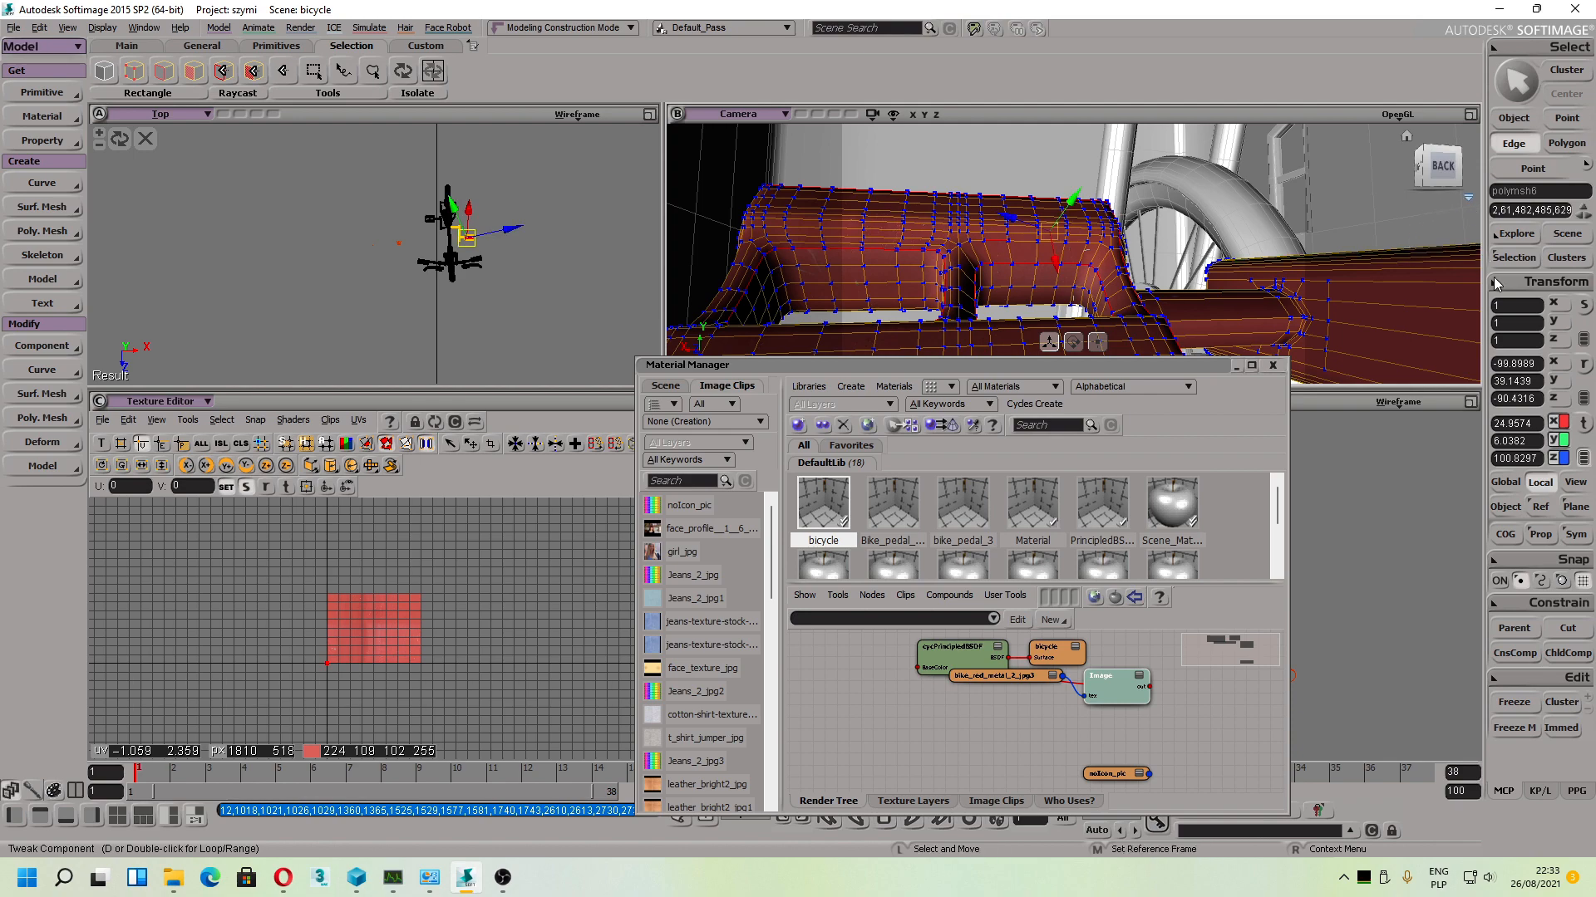
# Step: Add the edges around the end corner of the pedal's outer bar and along its side to the selected edges
pyautogui.click(1561, 258)
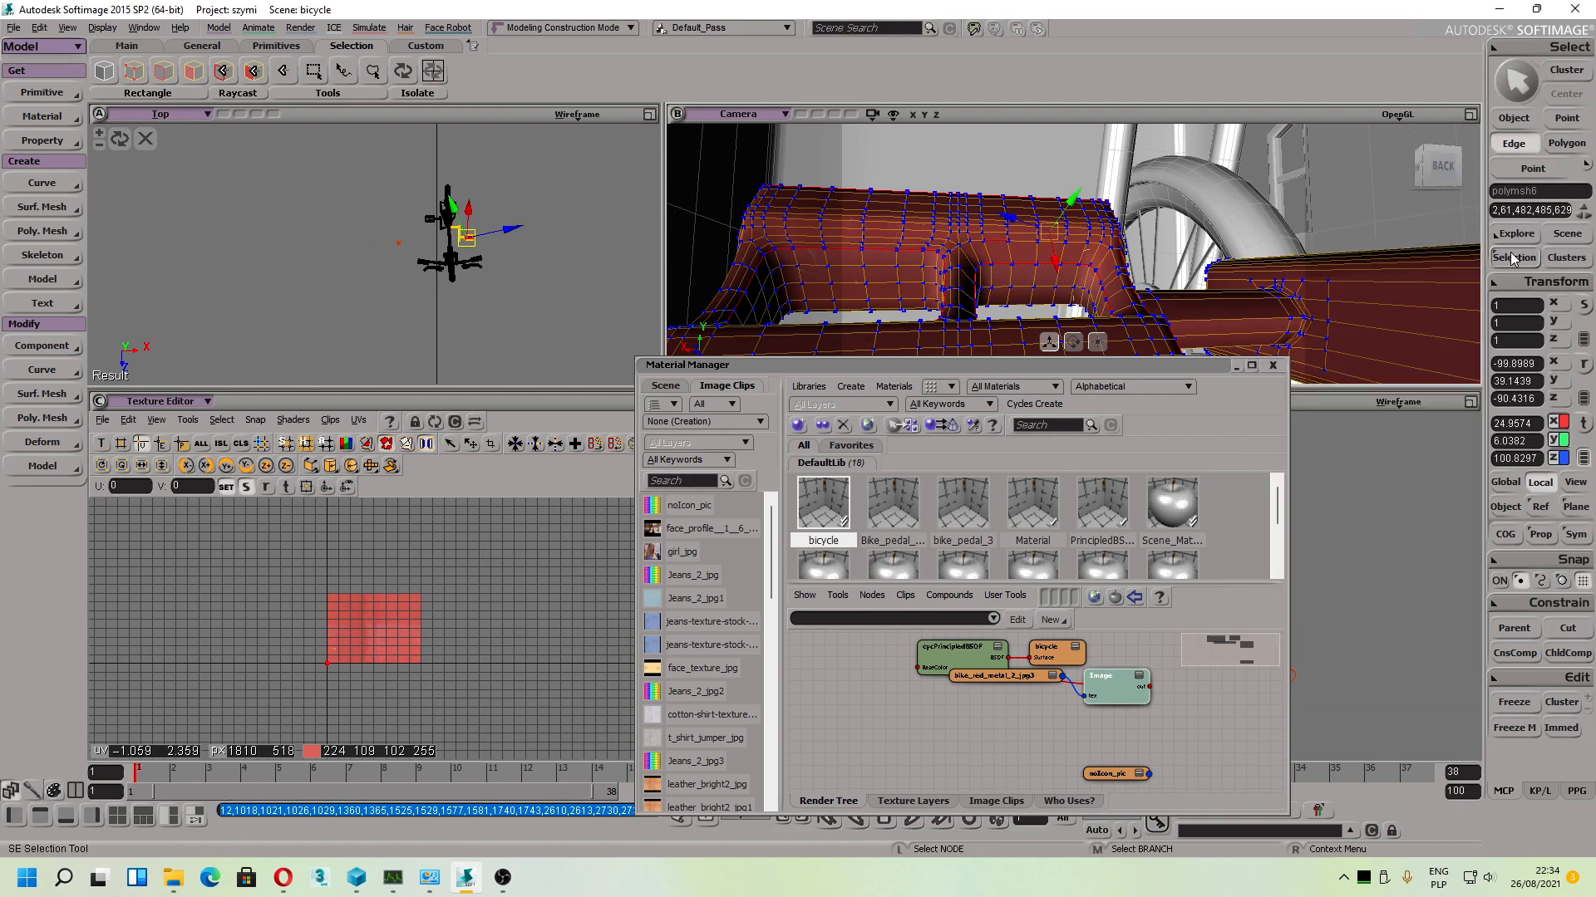
pyautogui.click(1511, 259)
pyautogui.press('s')
pyautogui.moveTo(997, 241); pyautogui.dragTo(980, 305)
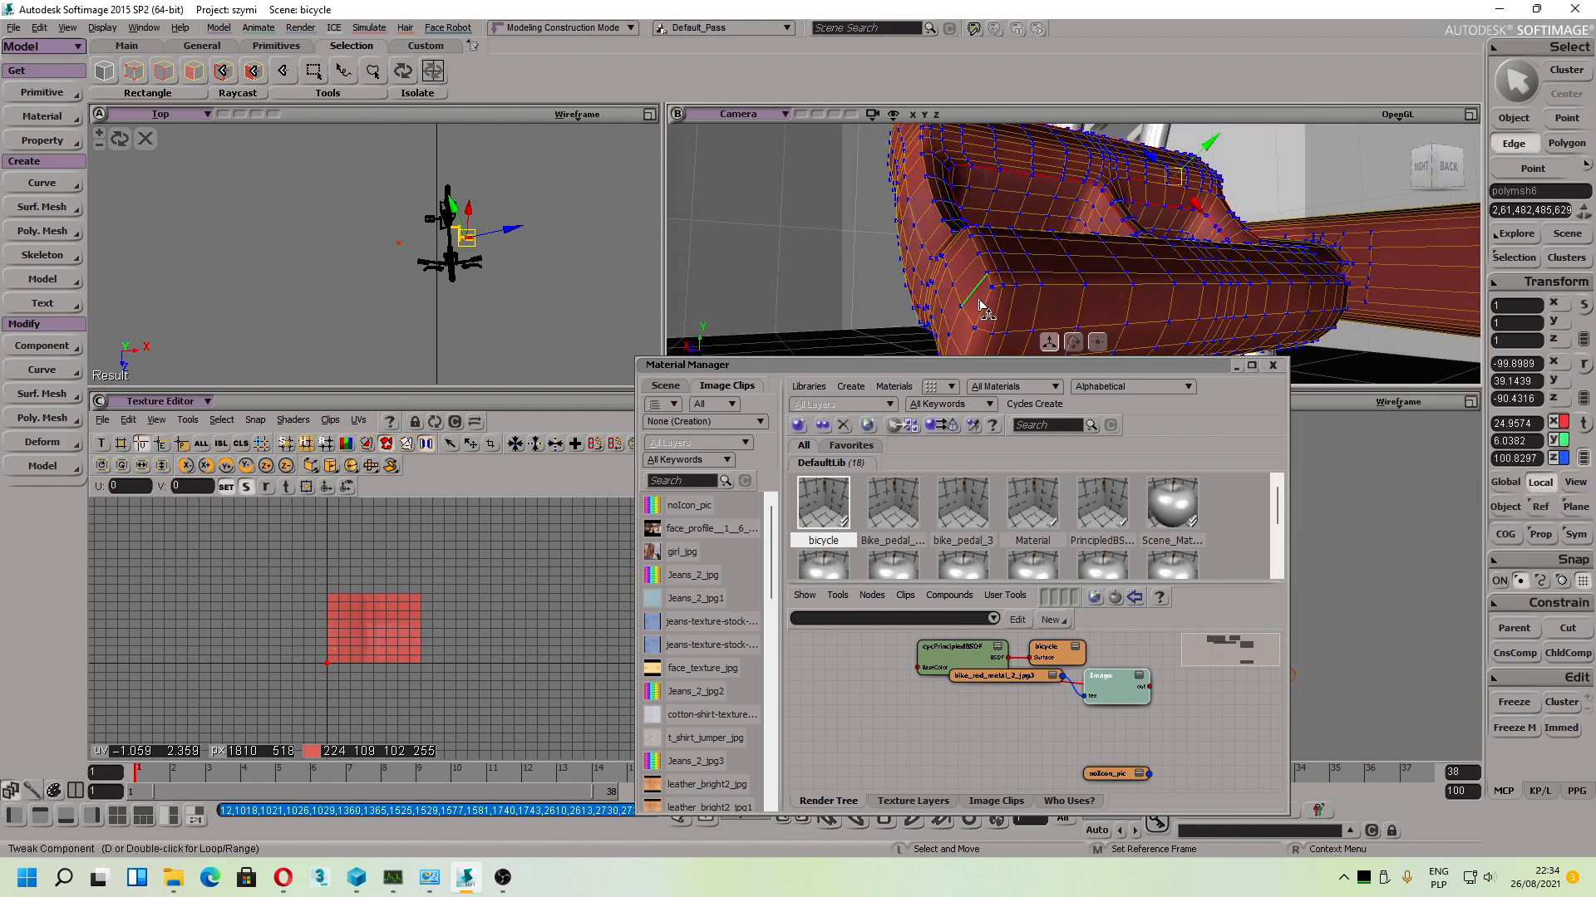
pyautogui.press('m')
pyautogui.keyDown('shift'); pyautogui.doubleClick(981, 307); pyautogui.keyUp('shift')
pyautogui.keyDown('shift'); pyautogui.doubleClick(985, 263); pyautogui.keyUp('shift')
pyautogui.keyDown('shift'); pyautogui.doubleClick(1025, 289); pyautogui.keyUp('shift')
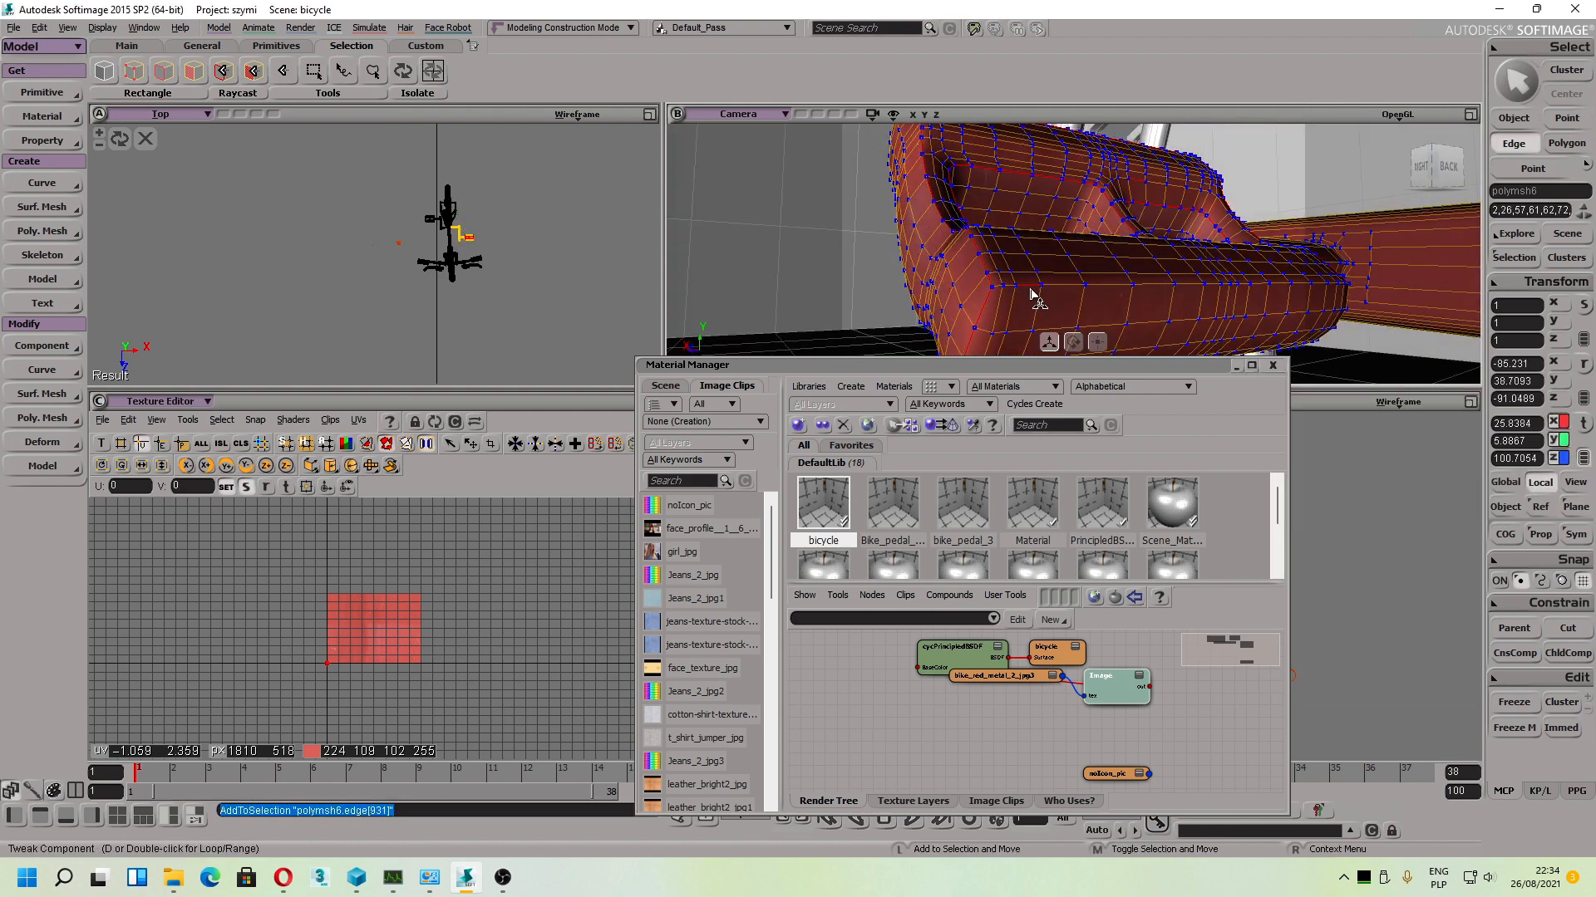
pyautogui.press('s')
pyautogui.moveTo(1044, 301); pyautogui.dragTo(1086, 266)
pyautogui.press('m')
pyautogui.keyDown('shift'); pyautogui.doubleClick(1086, 288); pyautogui.keyUp('shift')
# Step: Create a new Unfold on polymsh6, set its cut line from the current edges, and unfold and pack the UVs
pyautogui.scroll(-3, 1113, 254)
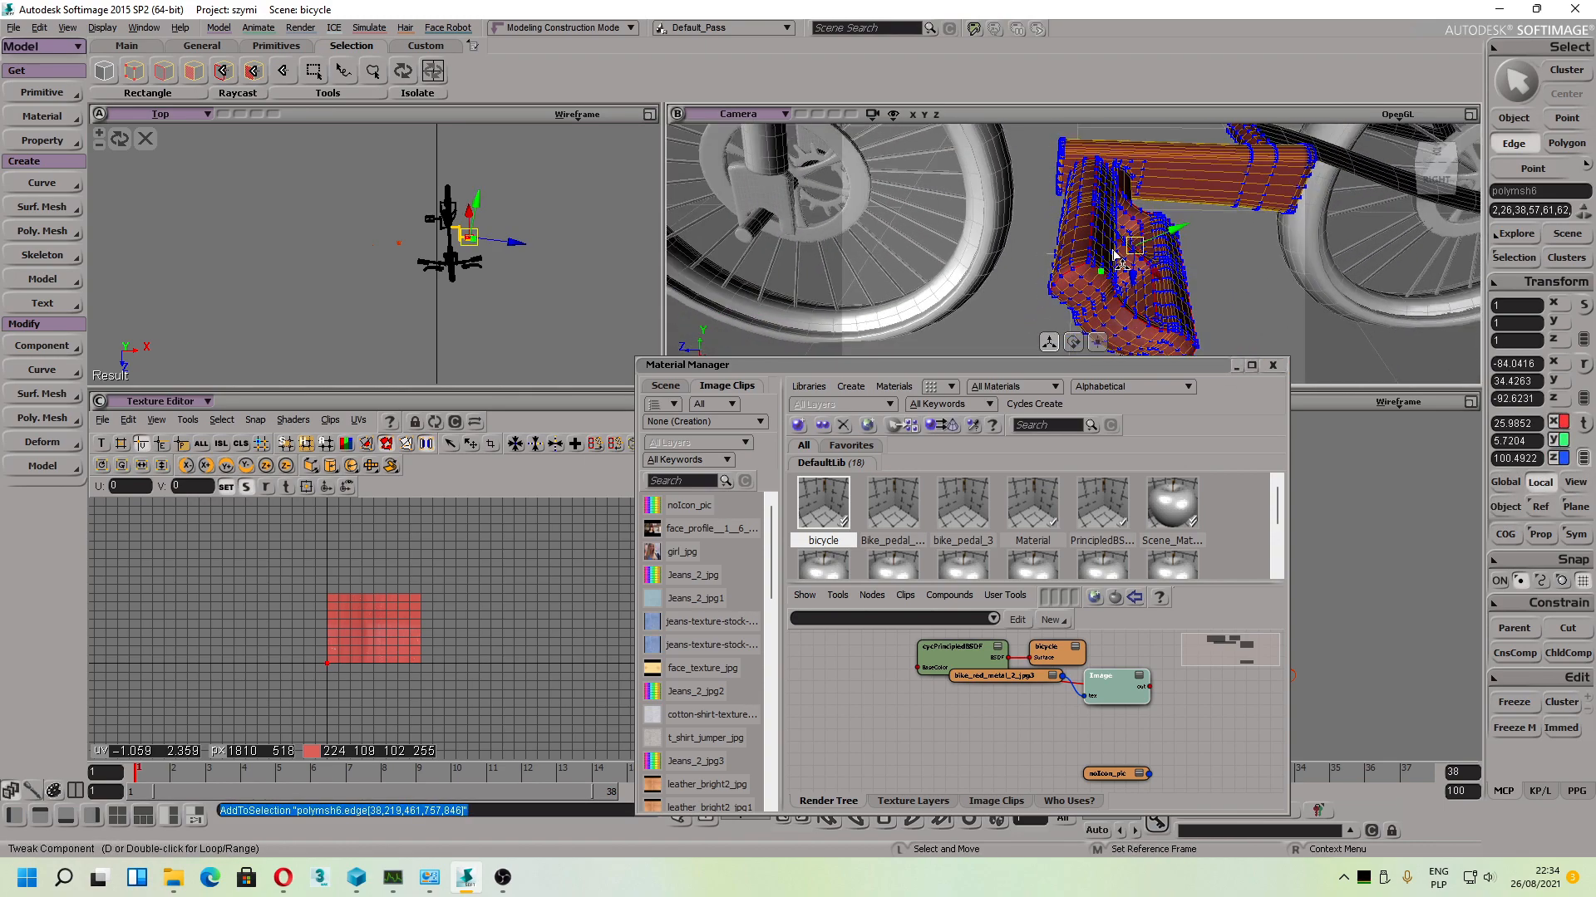
pyautogui.press('s')
pyautogui.scroll(4, 1086, 267)
pyautogui.press('s')
pyautogui.moveTo(1255, 326); pyautogui.dragTo(1090, 239)
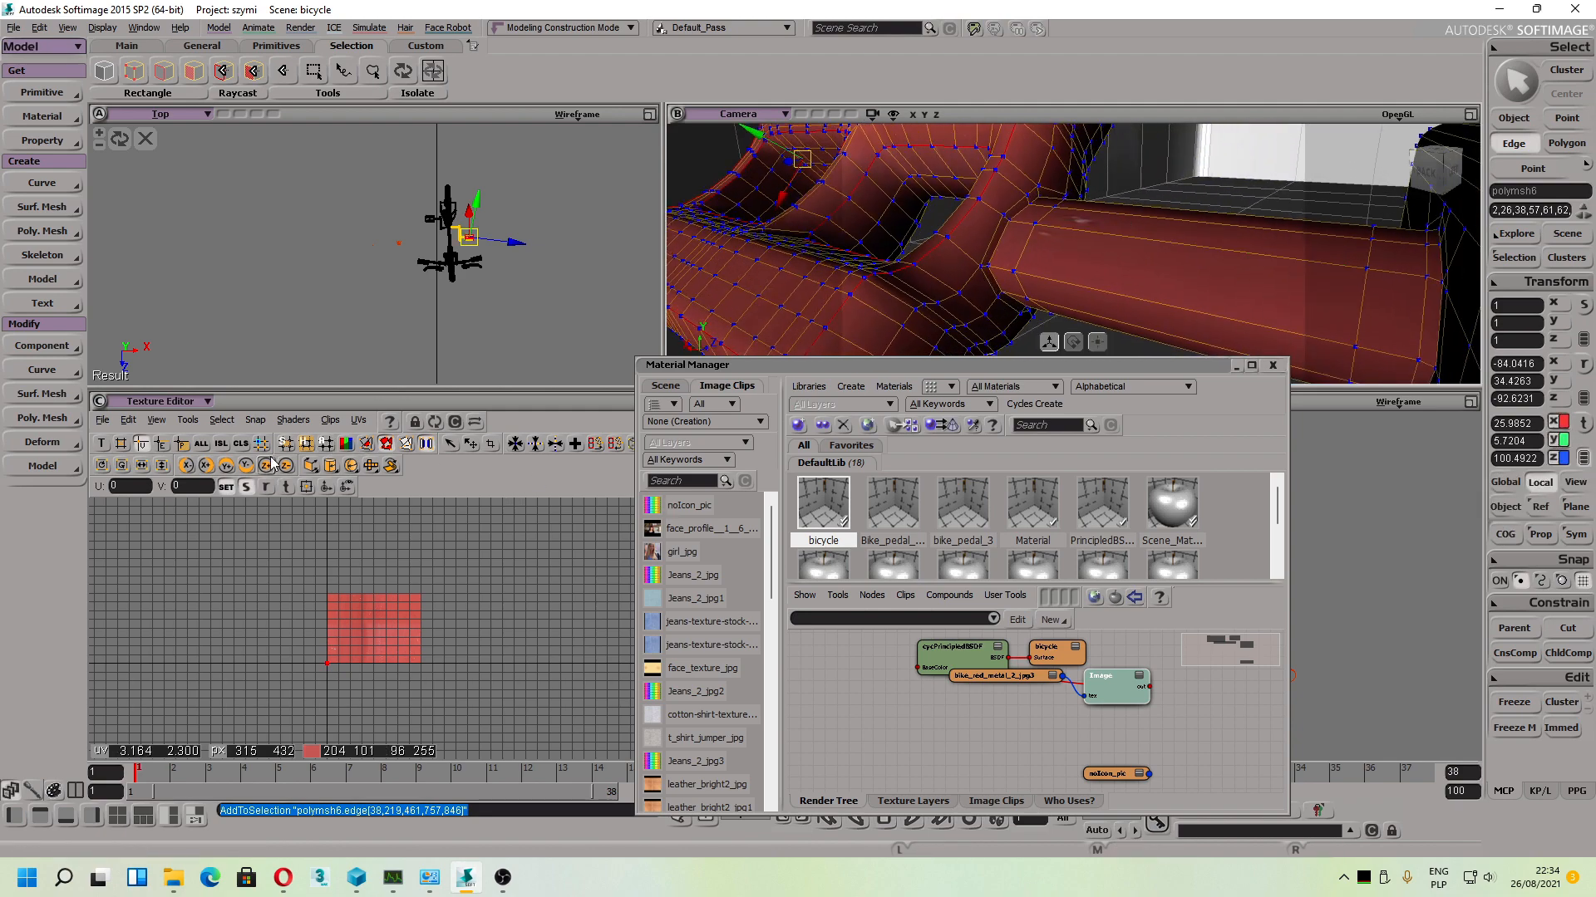
pyautogui.click(188, 420)
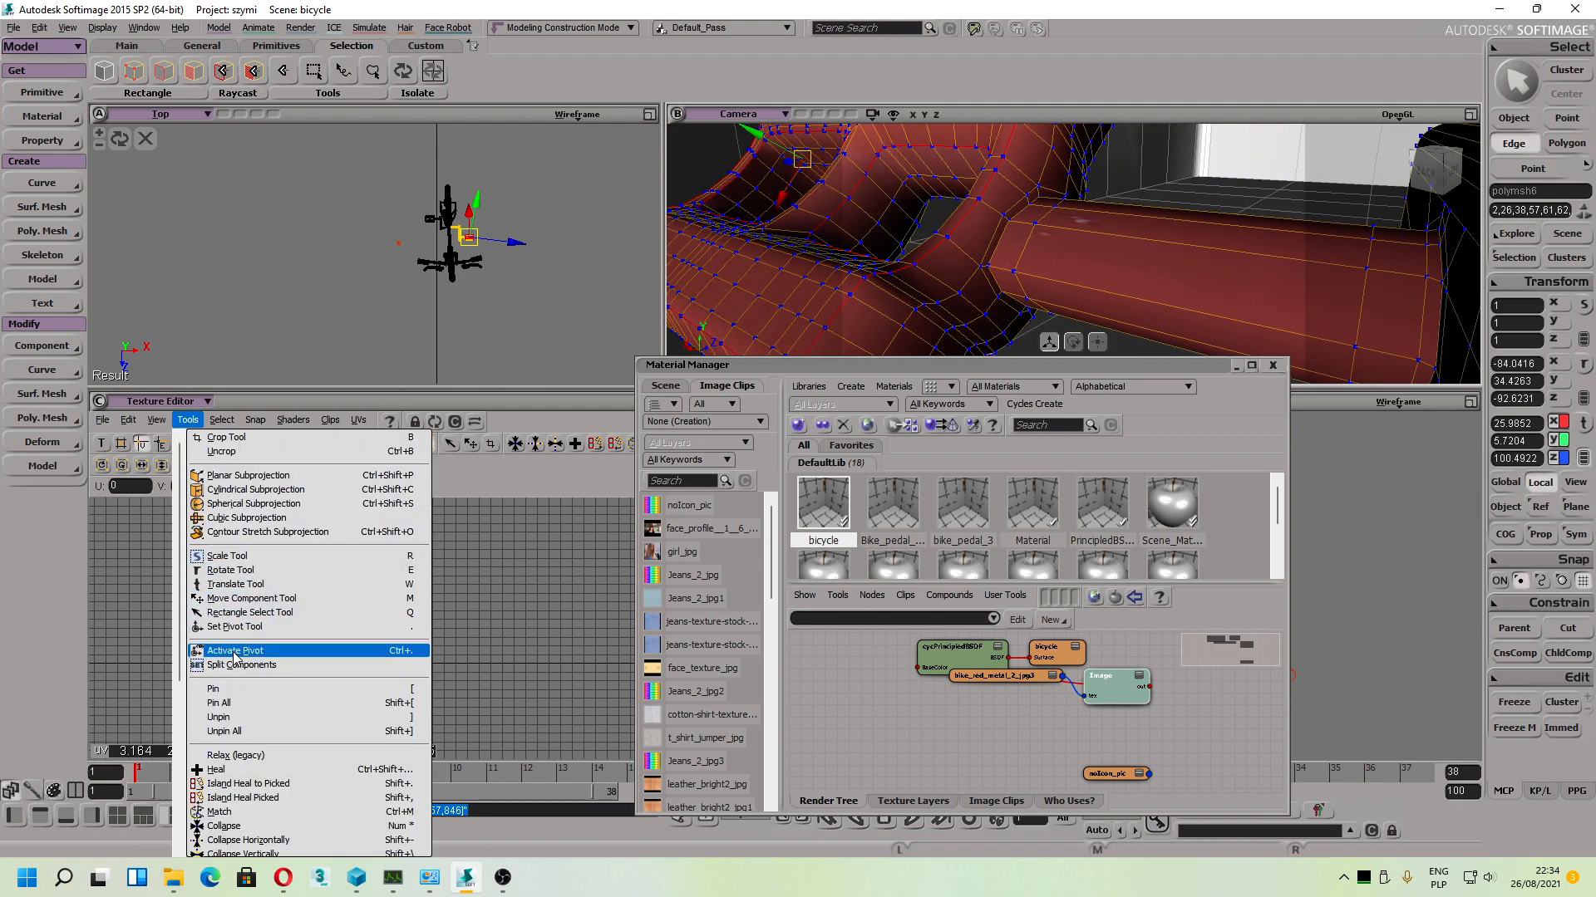
pyautogui.click(231, 666)
pyautogui.click(187, 420)
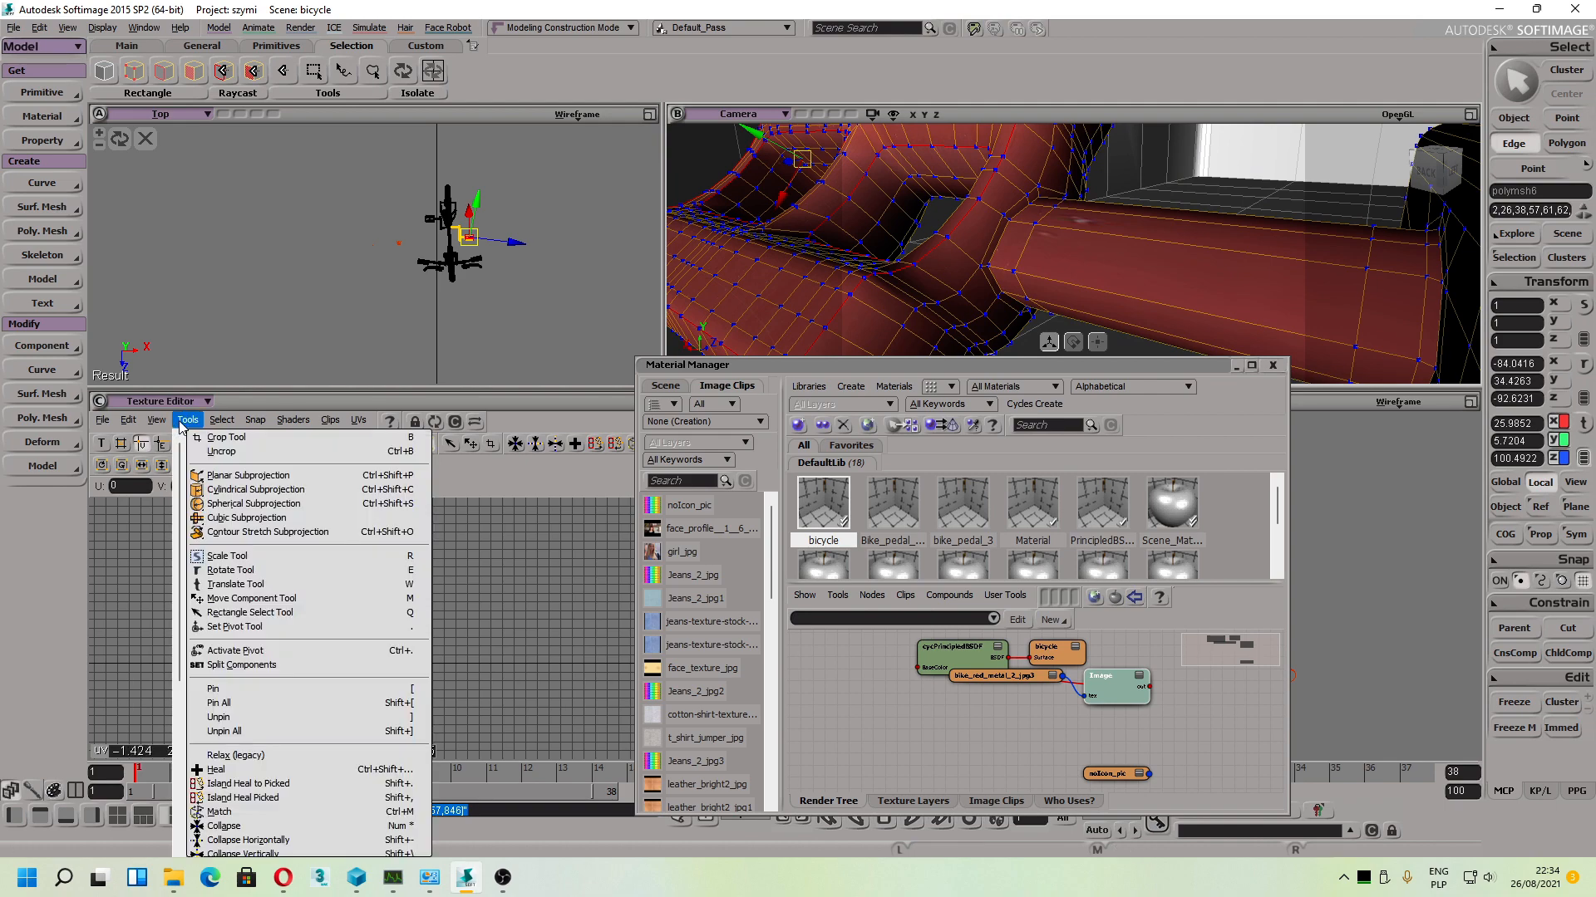
pyautogui.moveTo(180, 588); pyautogui.dragTo(180, 769)
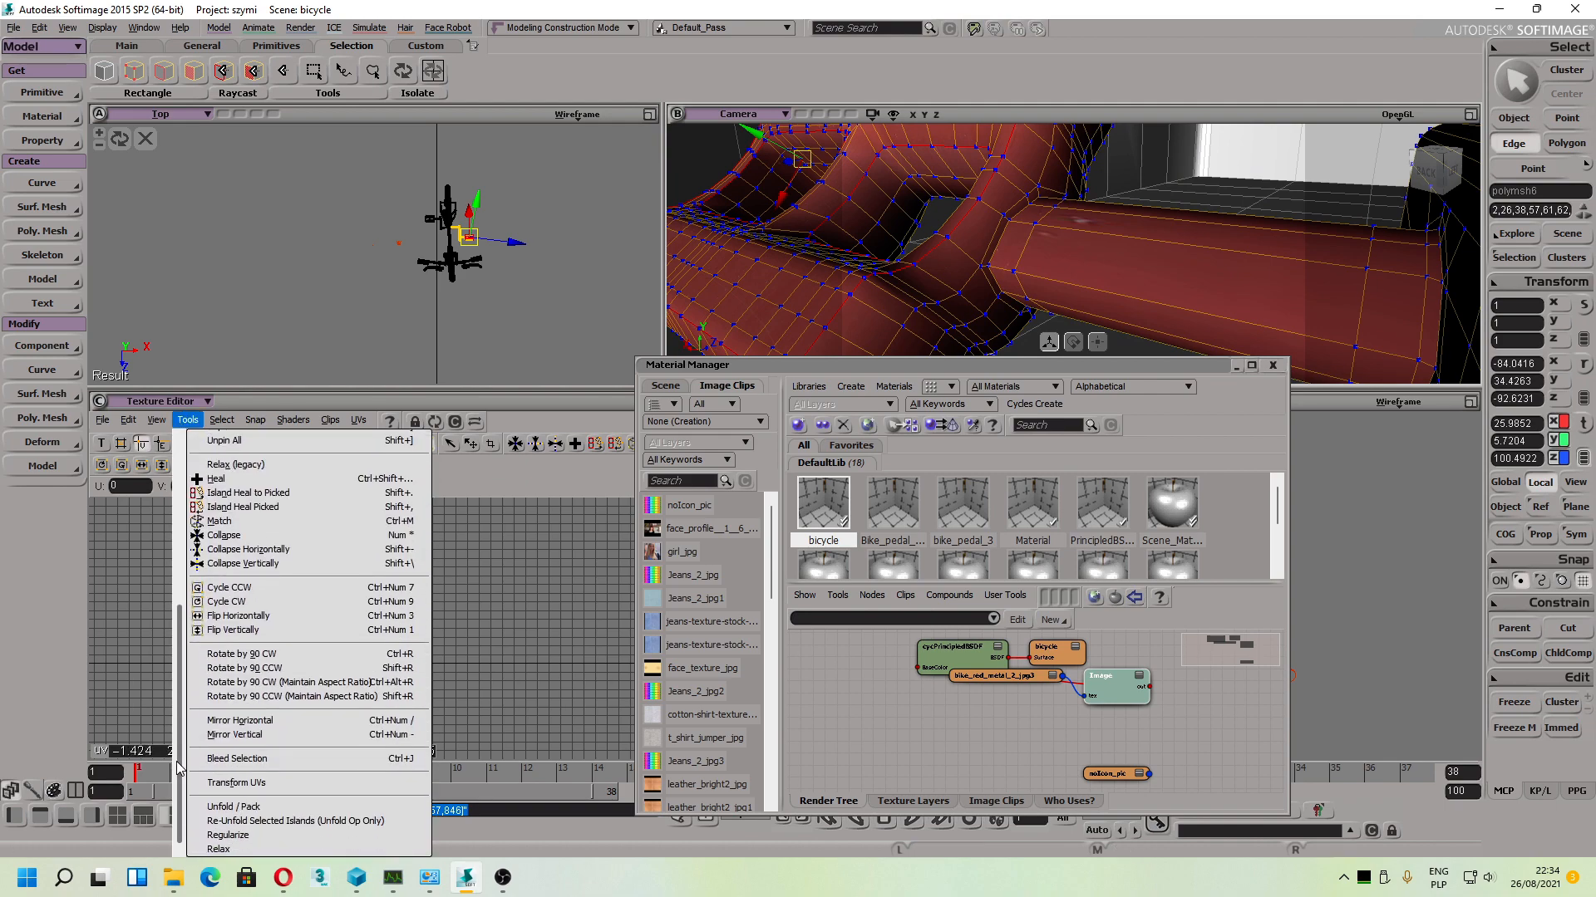
pyautogui.click(239, 825)
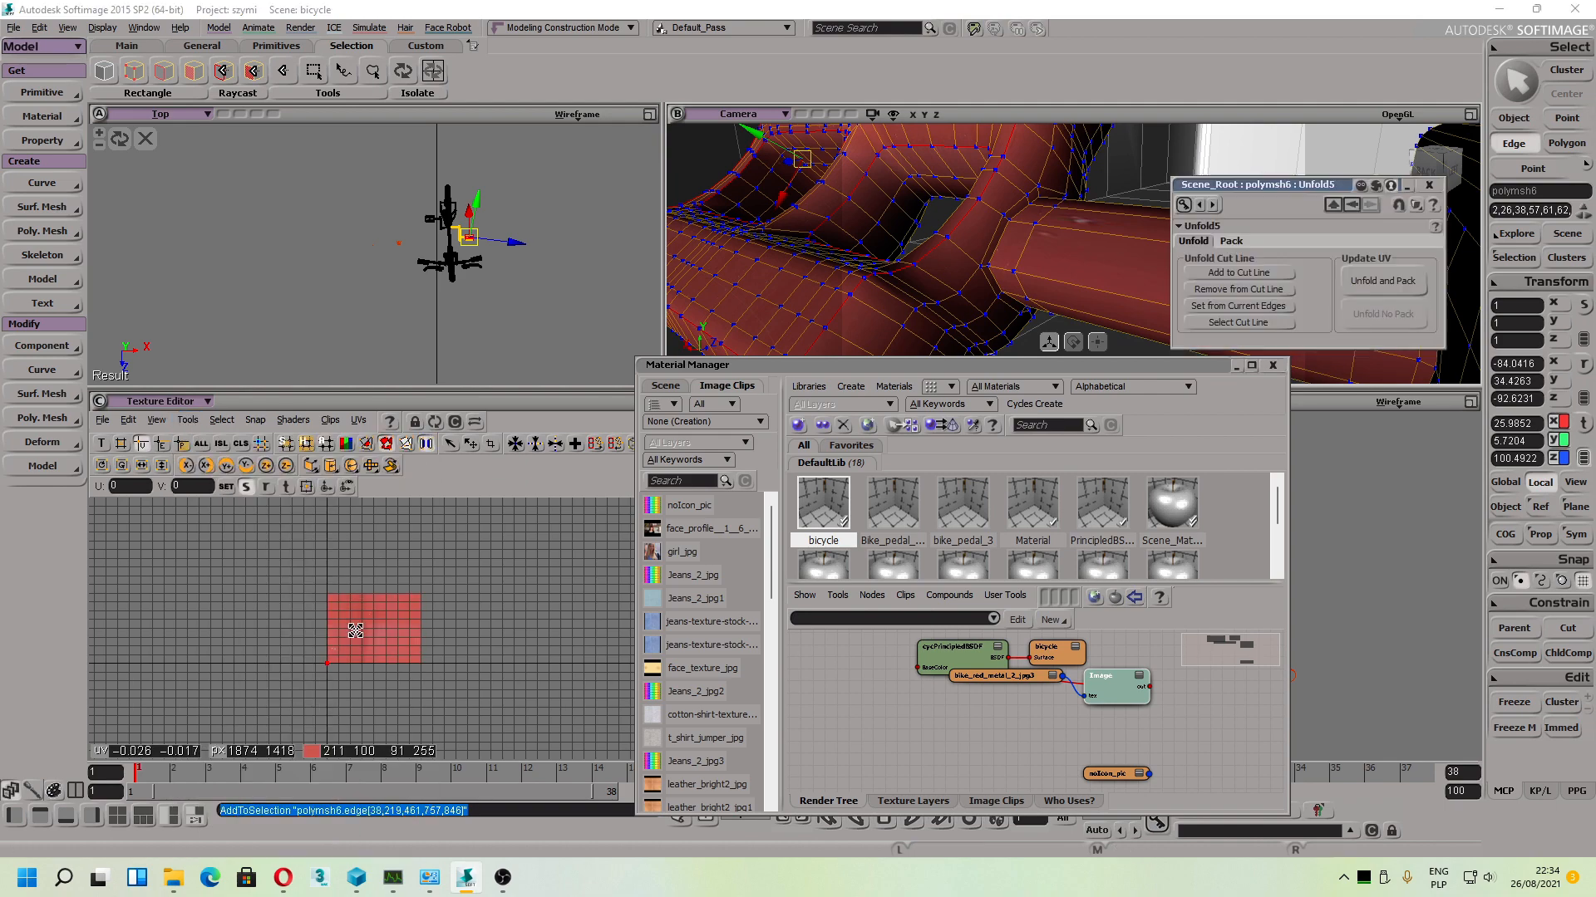
pyautogui.click(1213, 307)
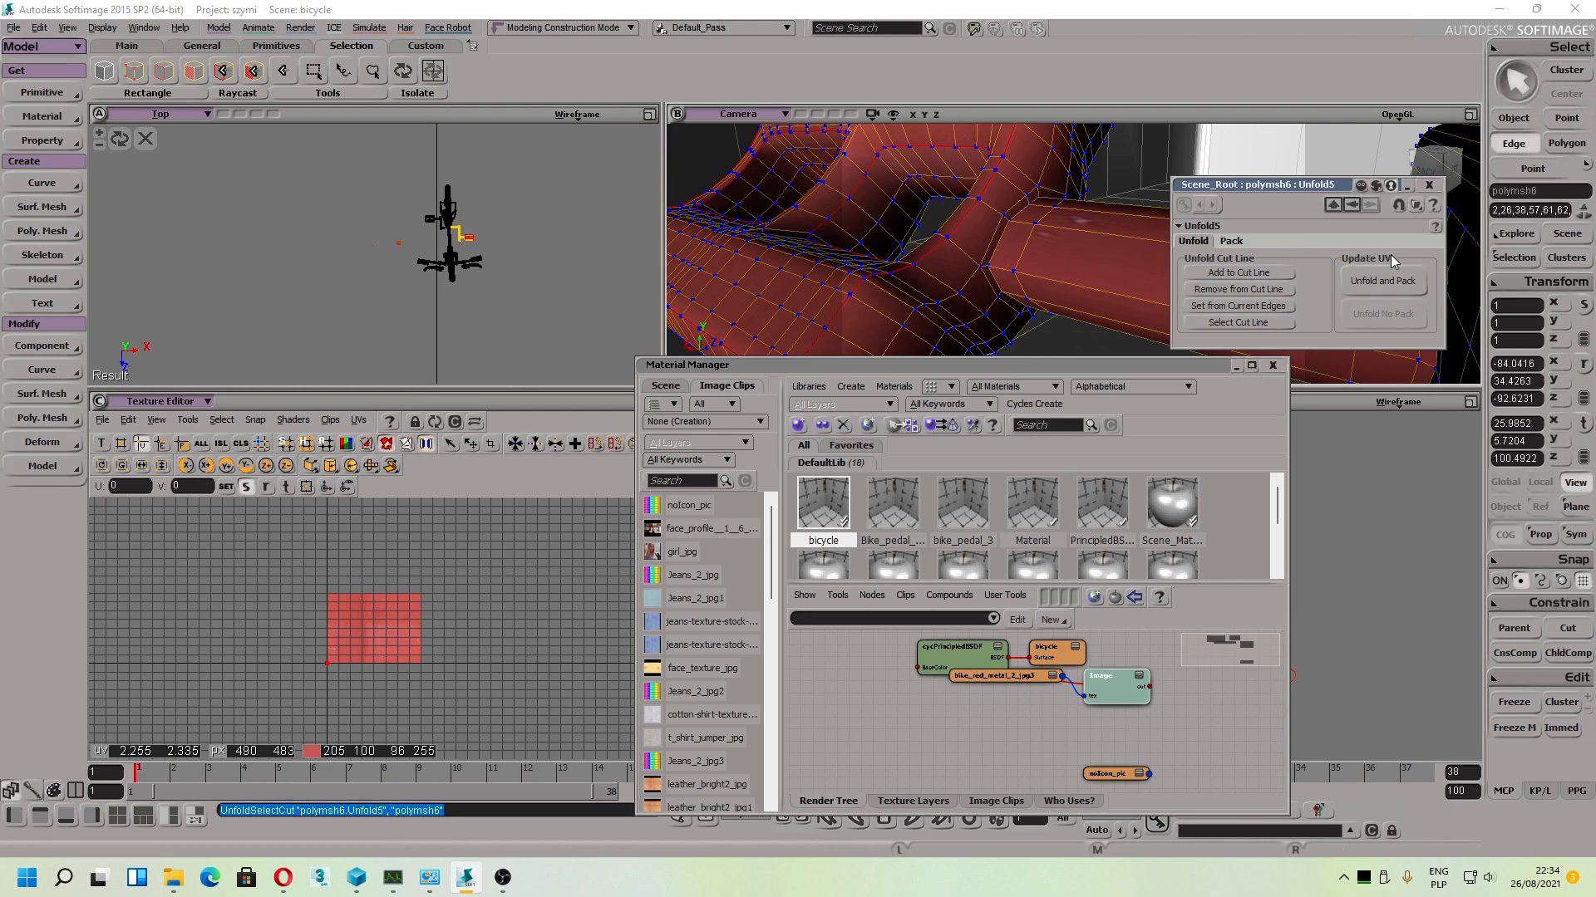
pyautogui.click(1383, 285)
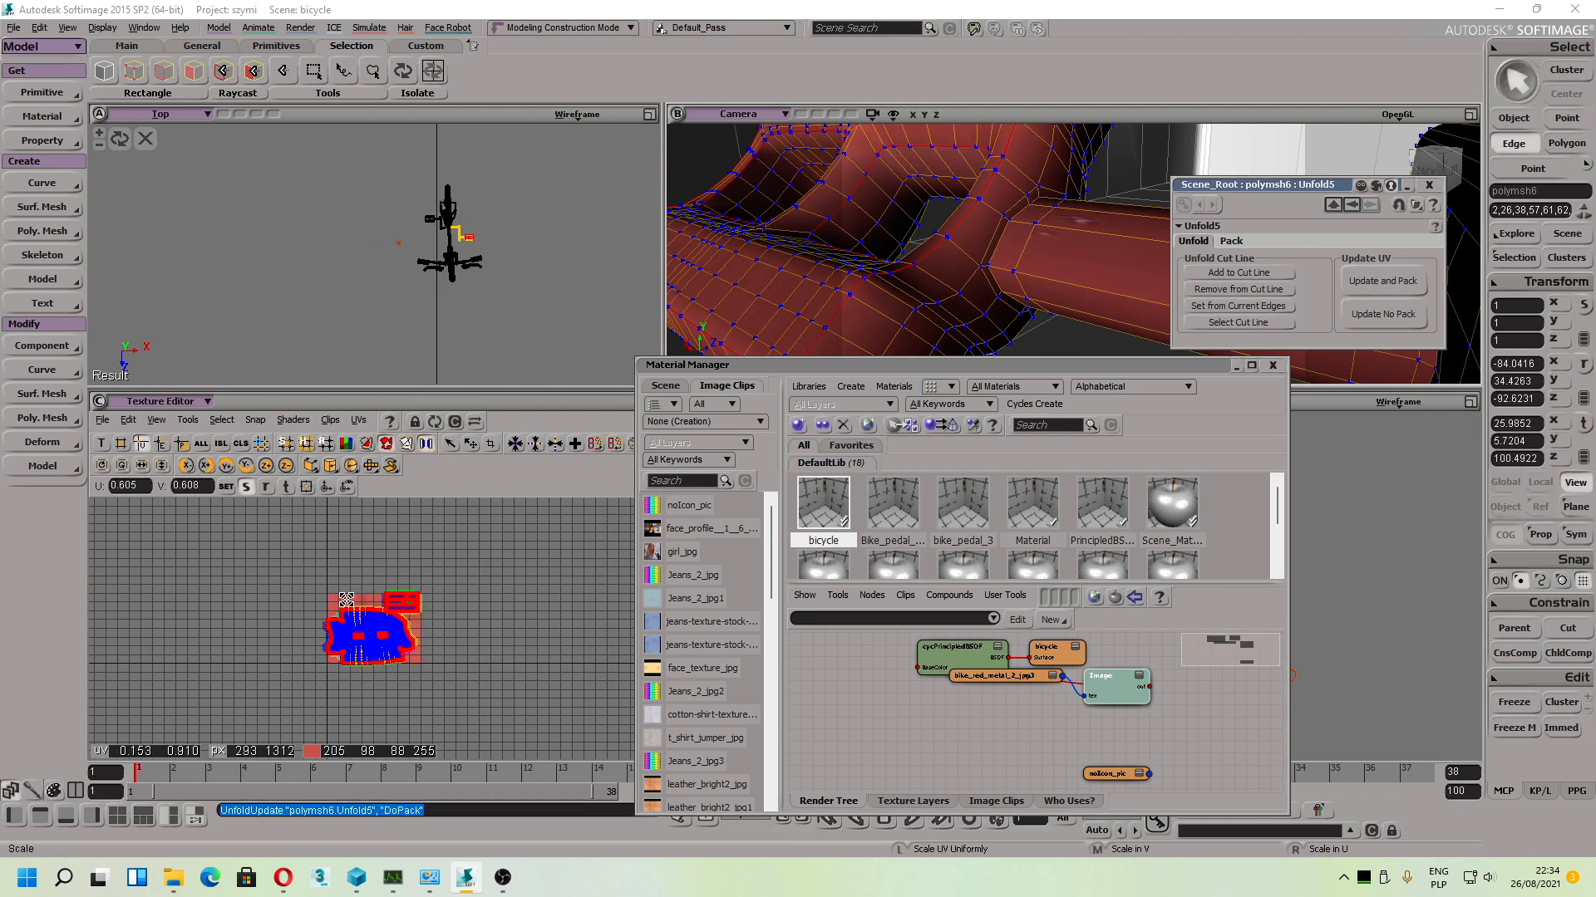
# Step: Select all of polymsh6's UV points in the Texture Editor and scale them up uniformly by about 1.4
pyautogui.press('a')
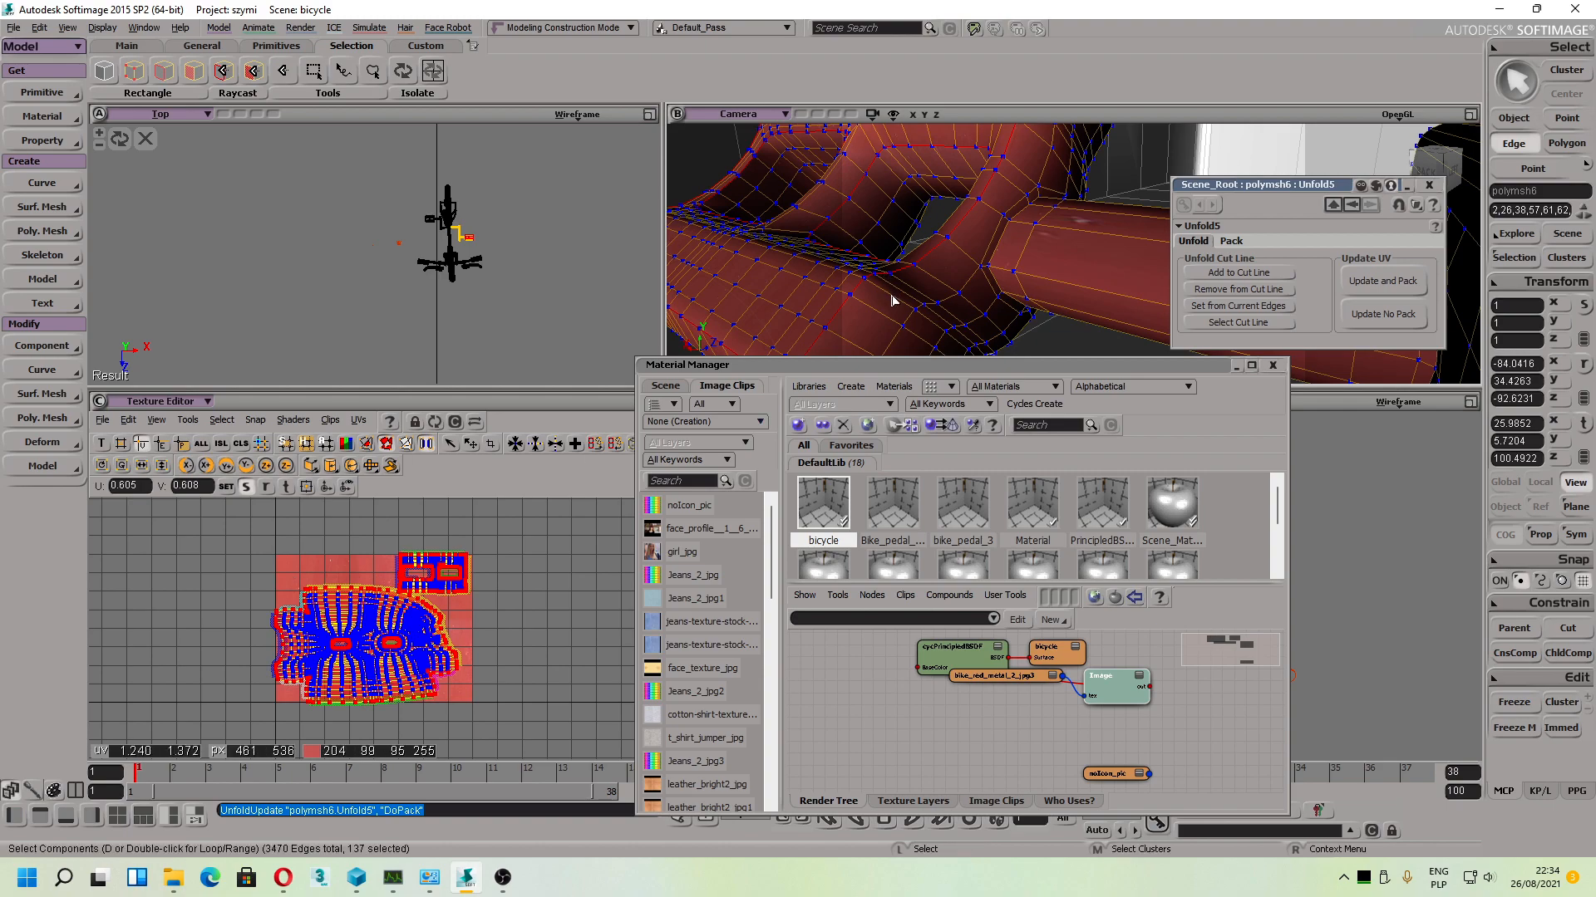
pyautogui.moveTo(893, 300); pyautogui.dragTo(1018, 250)
pyautogui.moveTo(1018, 249); pyautogui.dragTo(987, 276, button='right')
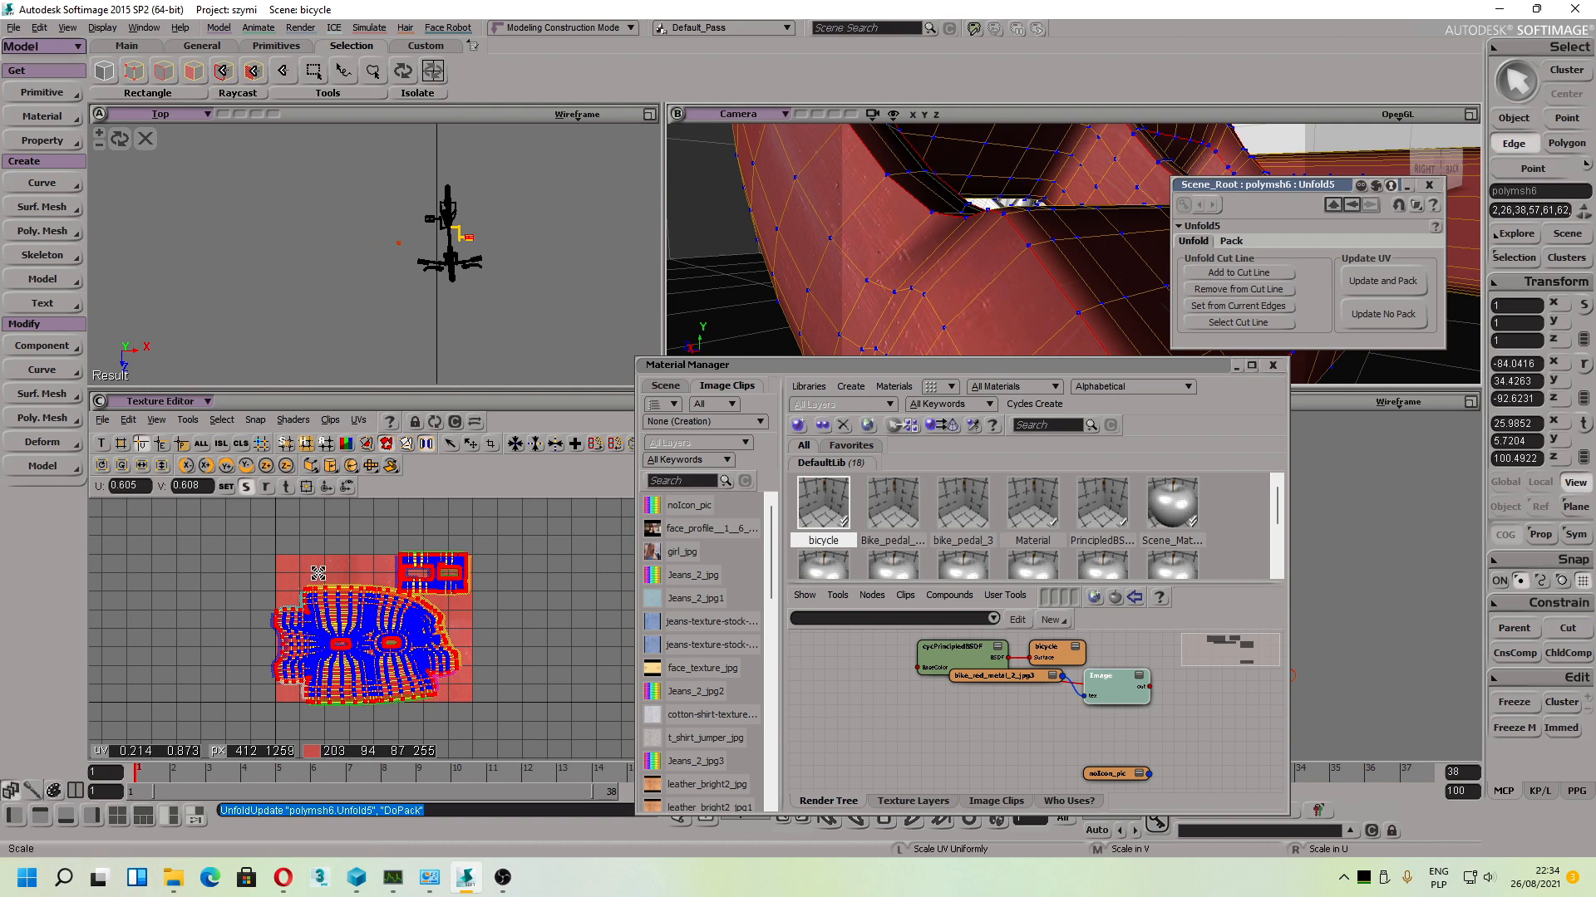
pyautogui.press('space')
pyautogui.moveTo(256, 531); pyautogui.dragTo(545, 761)
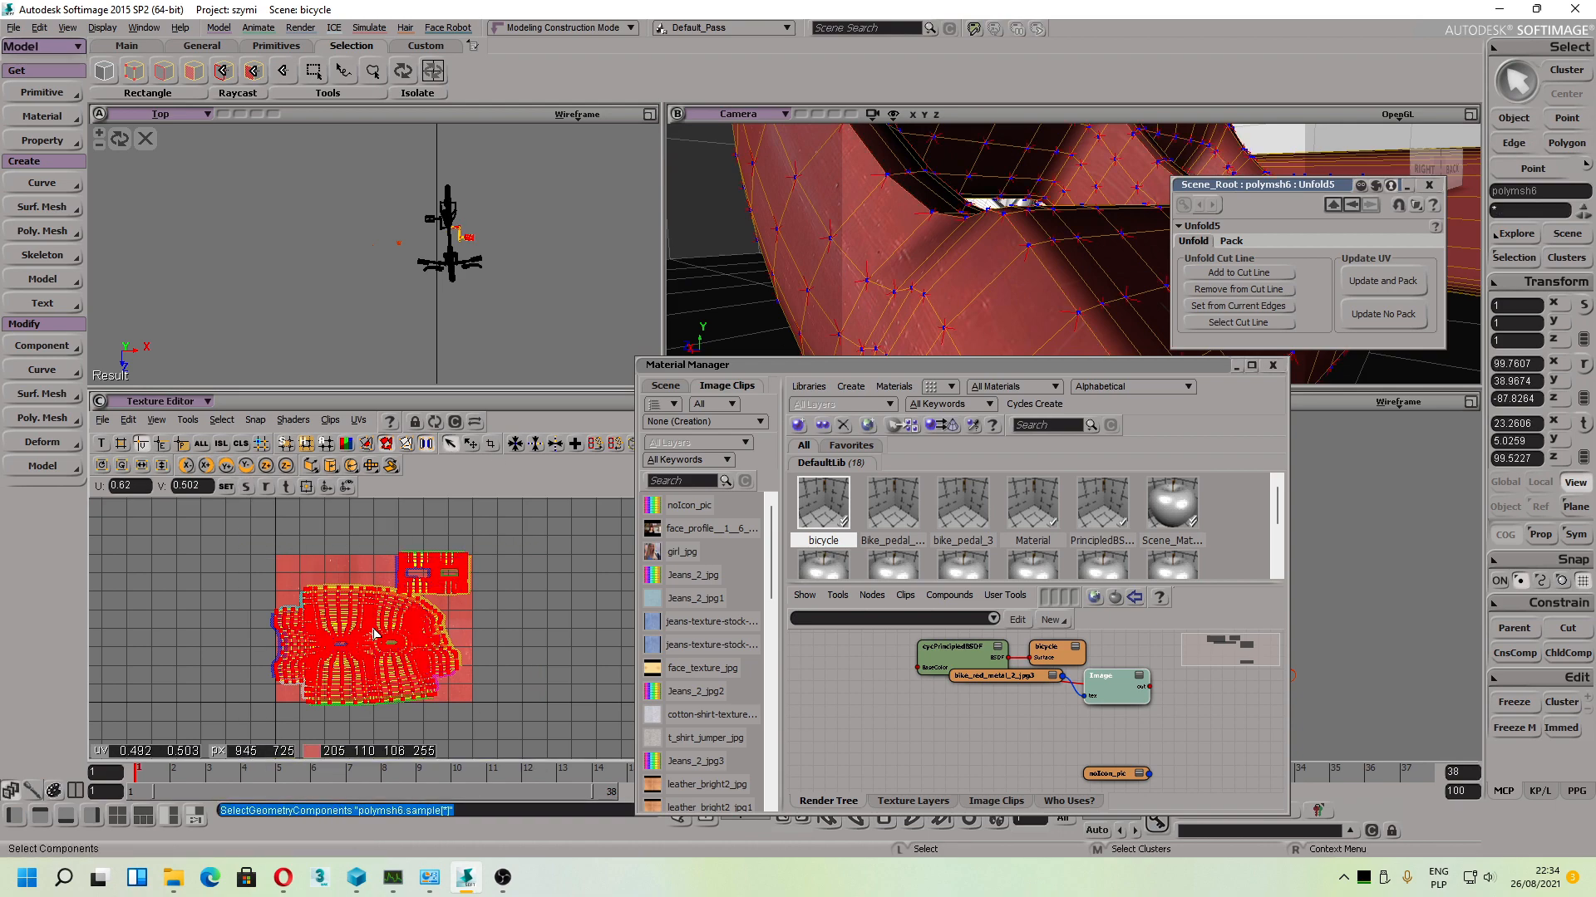
pyautogui.press('x')
pyautogui.moveTo(380, 627)
pyautogui.mouseDown()
pyautogui.moveTo(398, 614)
pyautogui.moveTo(375, 632)
pyautogui.mouseUp()
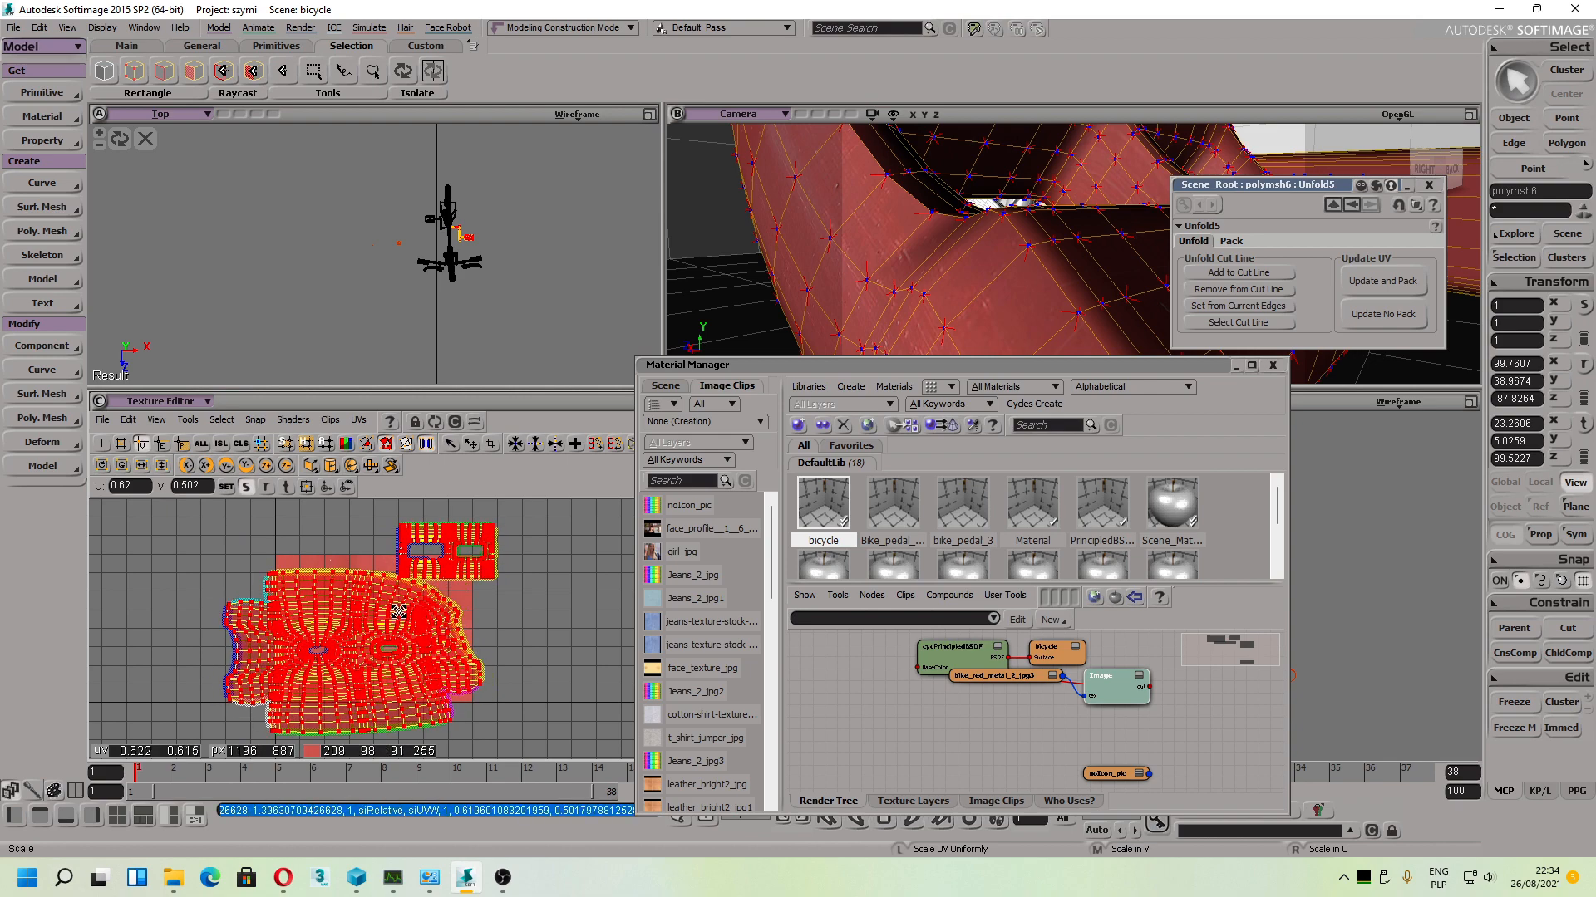
# Step: Close the Unfold5 properties and scale the selected UVs up uniformly by about 1.12
pyautogui.click(1429, 185)
pyautogui.click(358, 420)
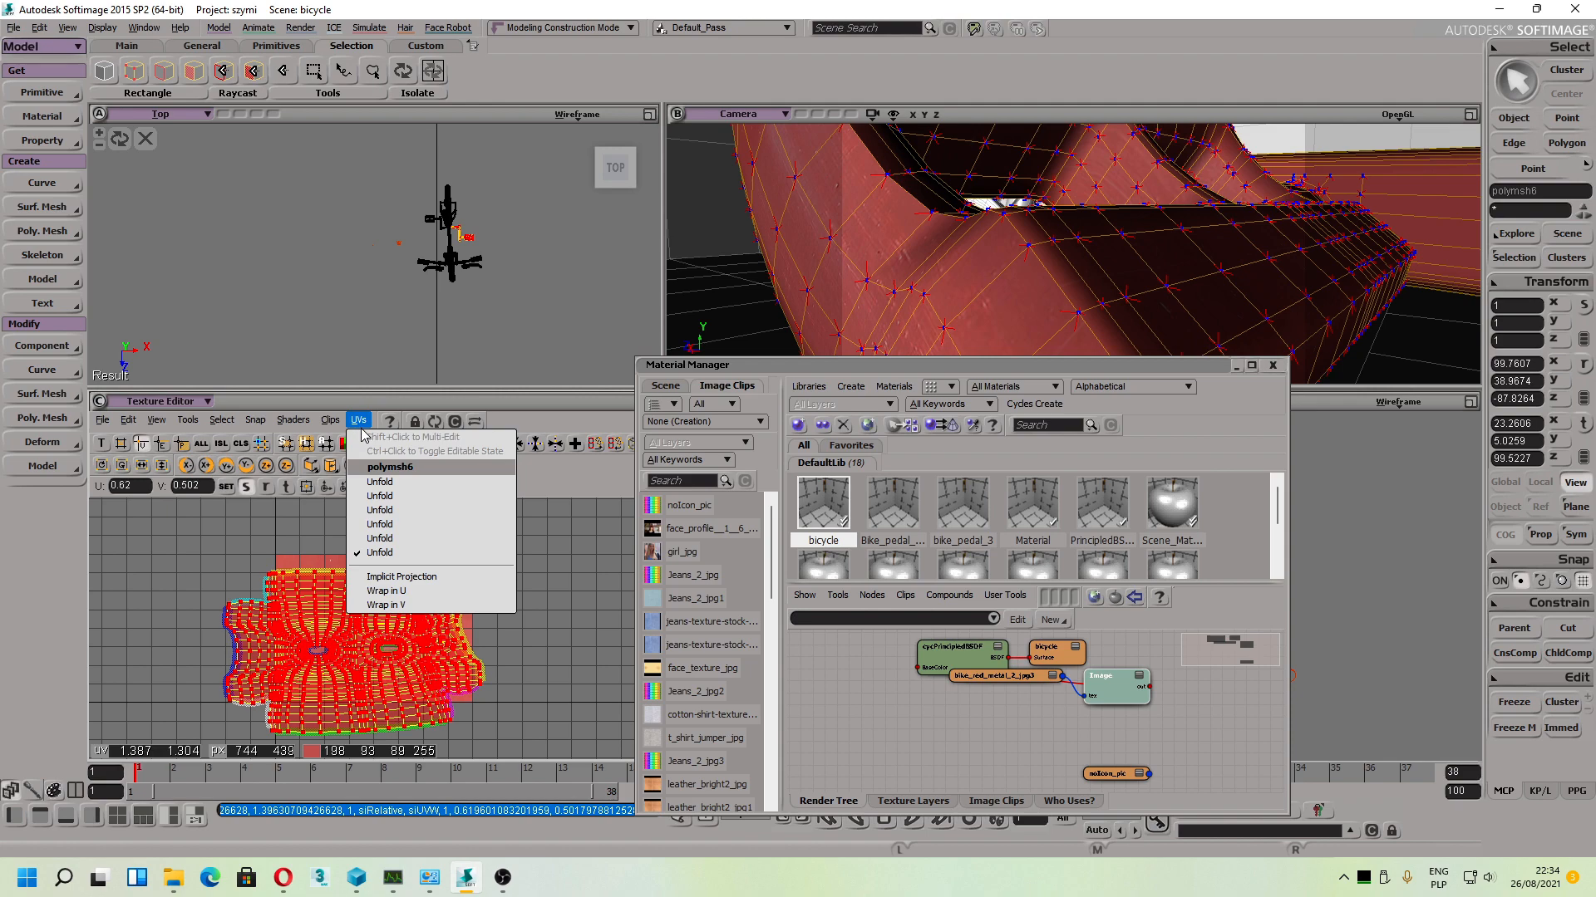
pyautogui.click(552, 429)
pyautogui.moveTo(329, 601); pyautogui.dragTo(334, 598)
# Step: Open the bicycle material's Image node properties and set its texture projection to Unfold (Explicit UVWs)
pyautogui.click(302, 30)
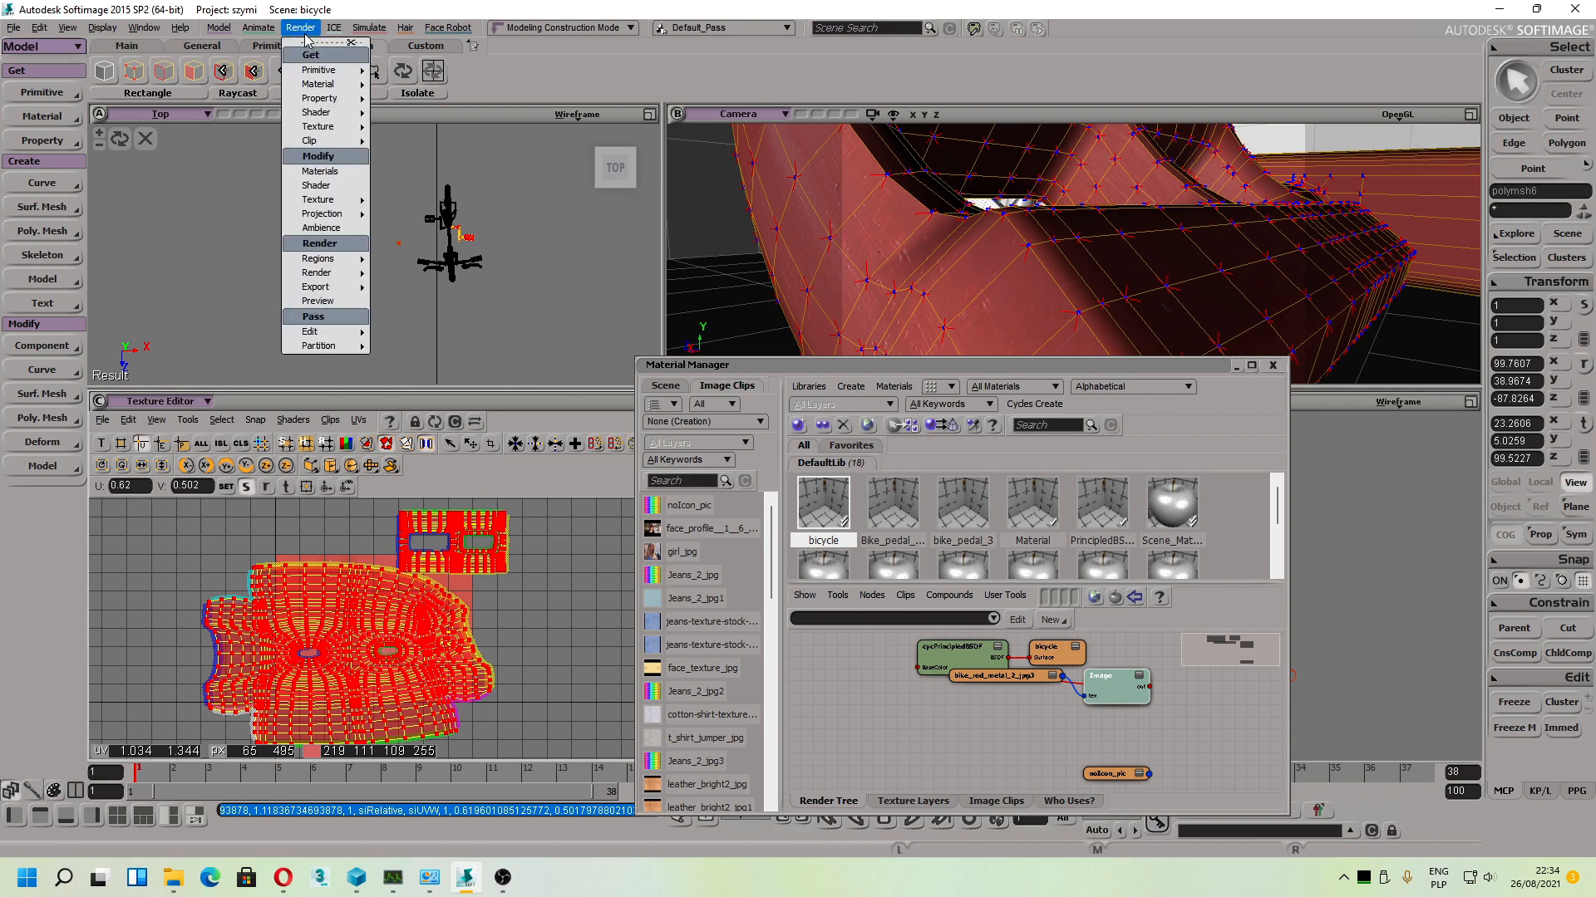
pyautogui.click(337, 175)
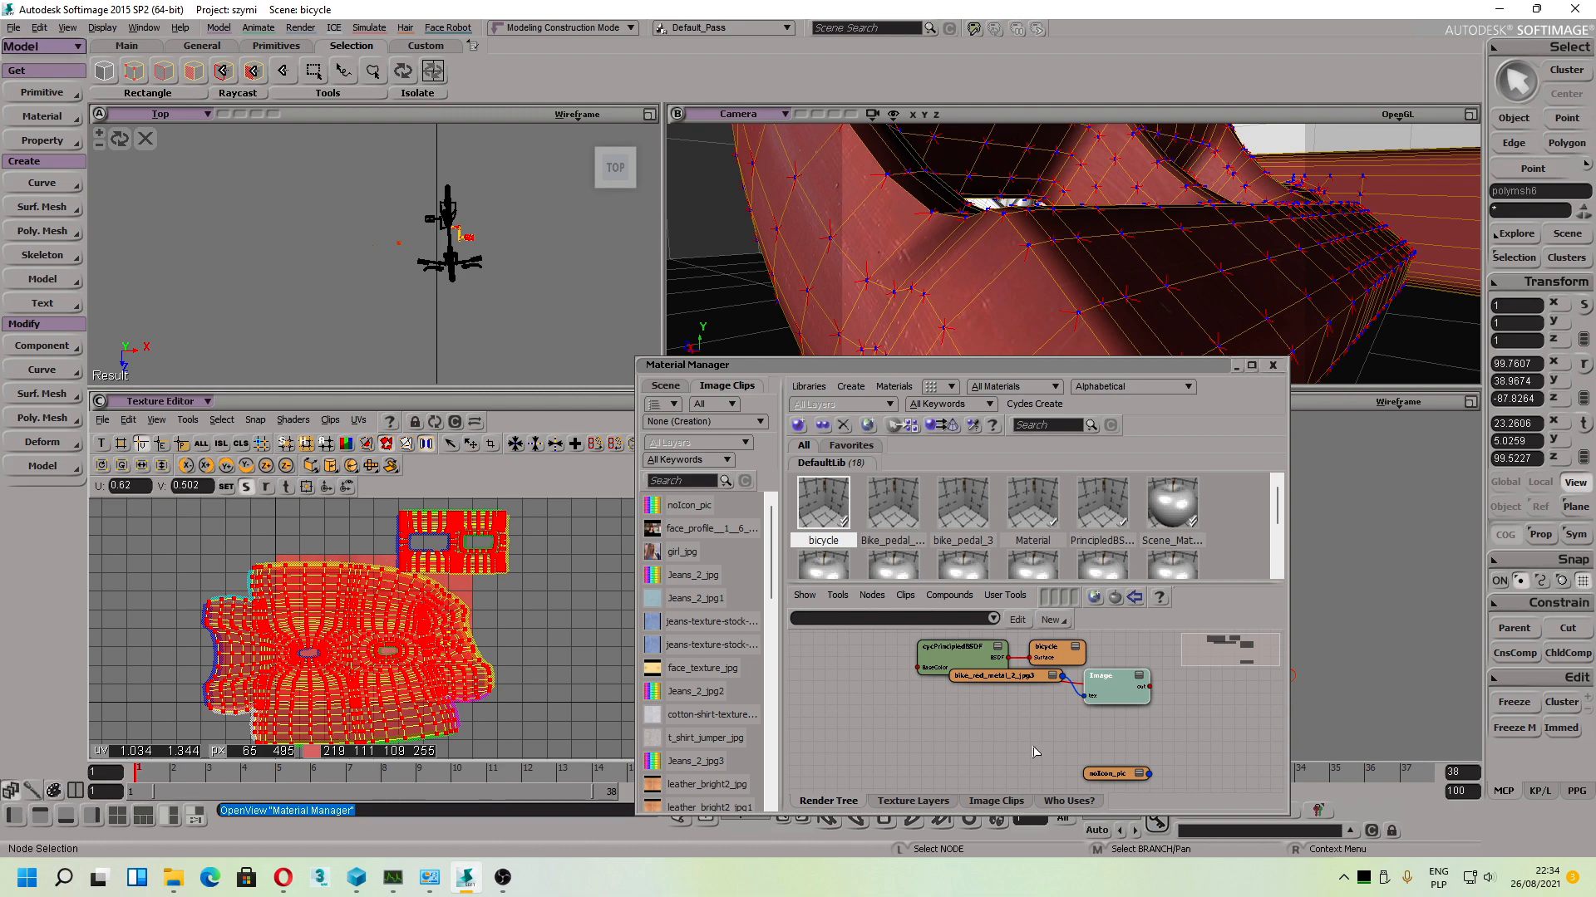
pyautogui.doubleClick(1101, 700)
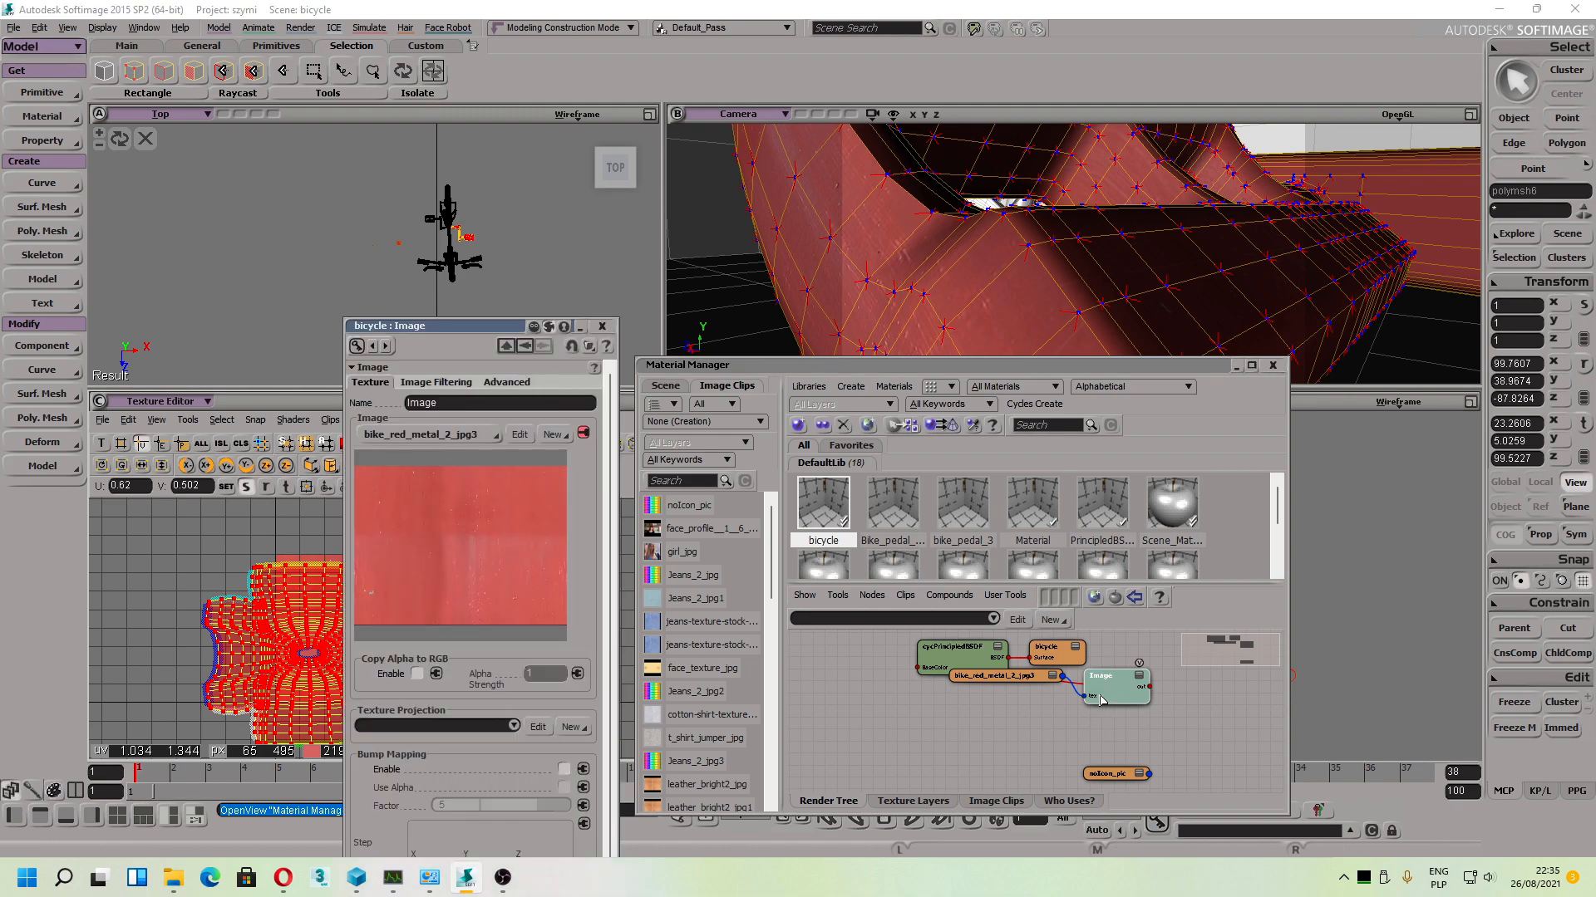
pyautogui.click(512, 726)
pyautogui.click(497, 741)
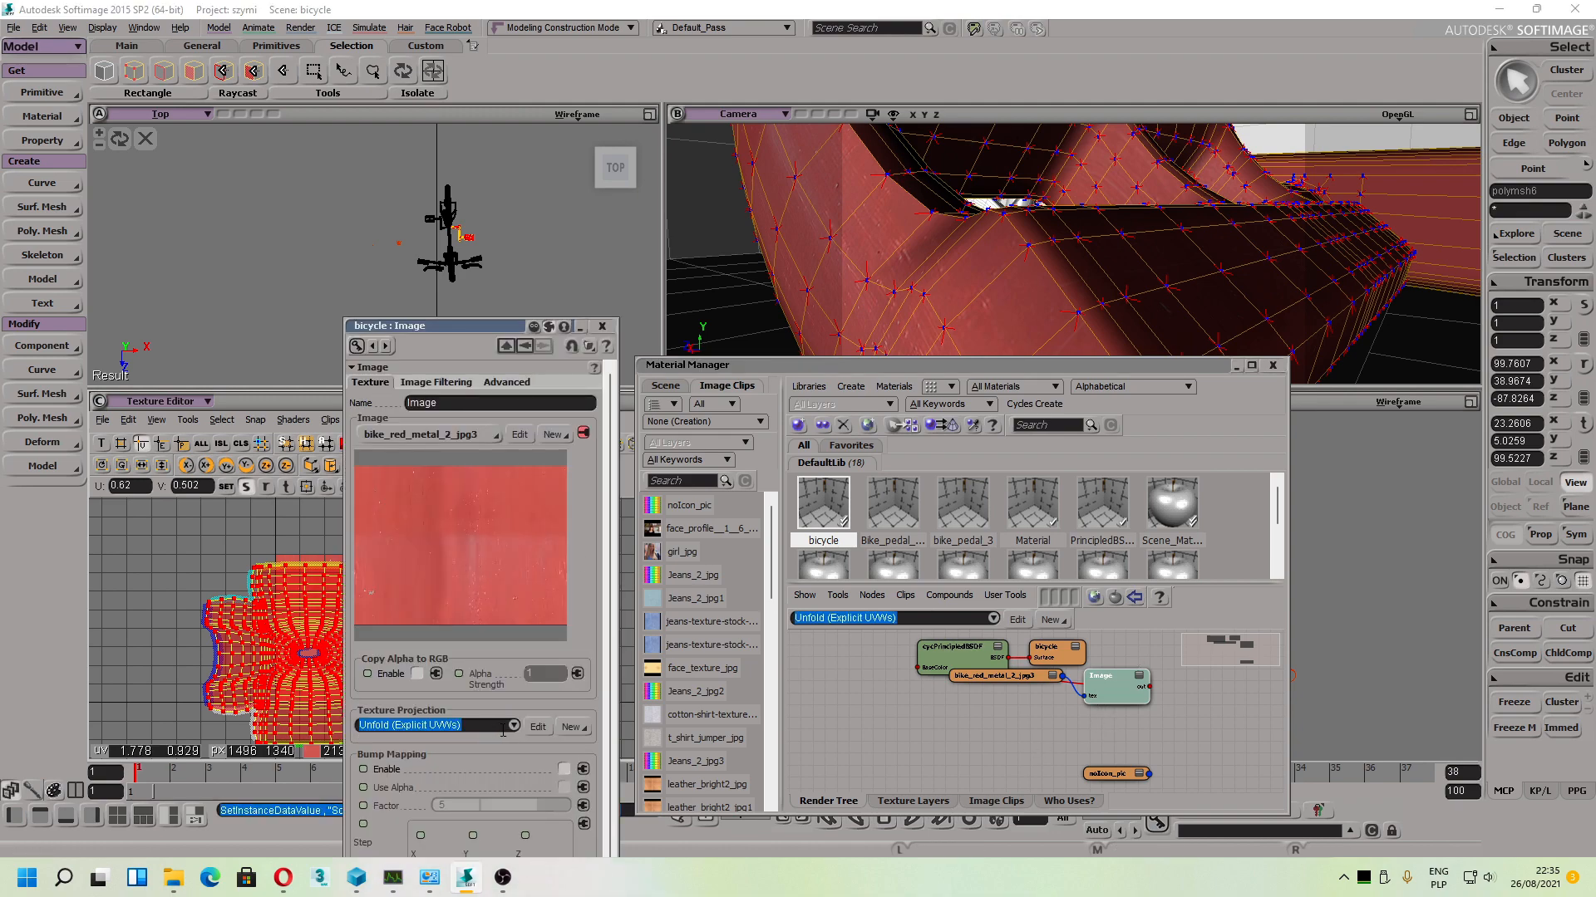
pyautogui.click(573, 728)
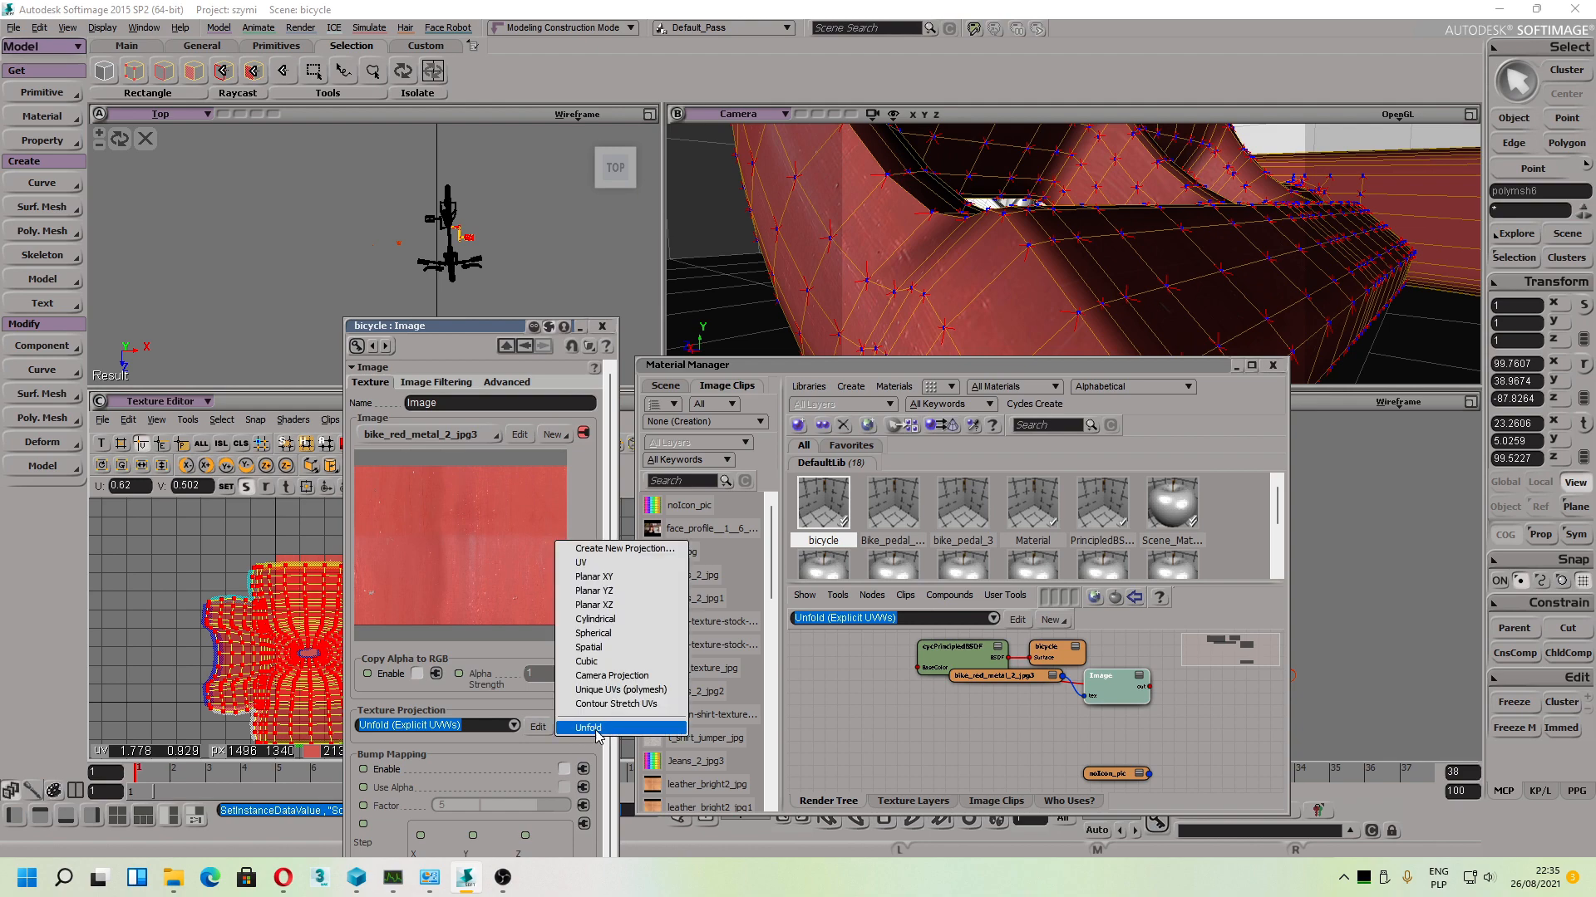
pyautogui.click(595, 730)
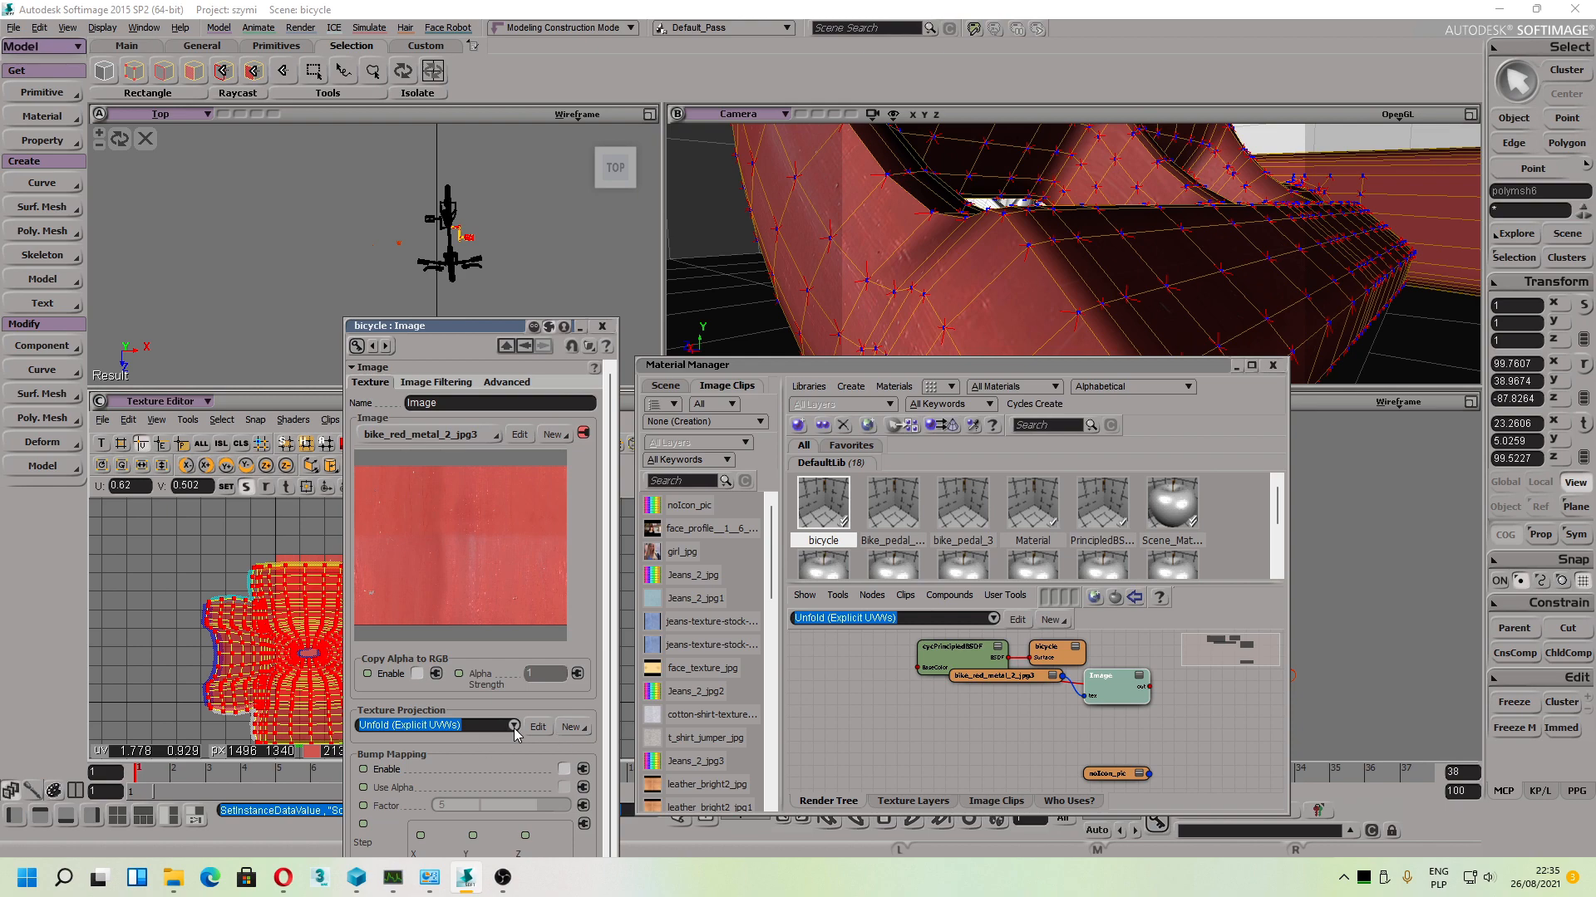
# Step: Review the Unfold properties listed under polymsh6 and delete Unfold5, Unfold4 and Unfold3
pyautogui.click(1511, 258)
pyautogui.click(1307, 424)
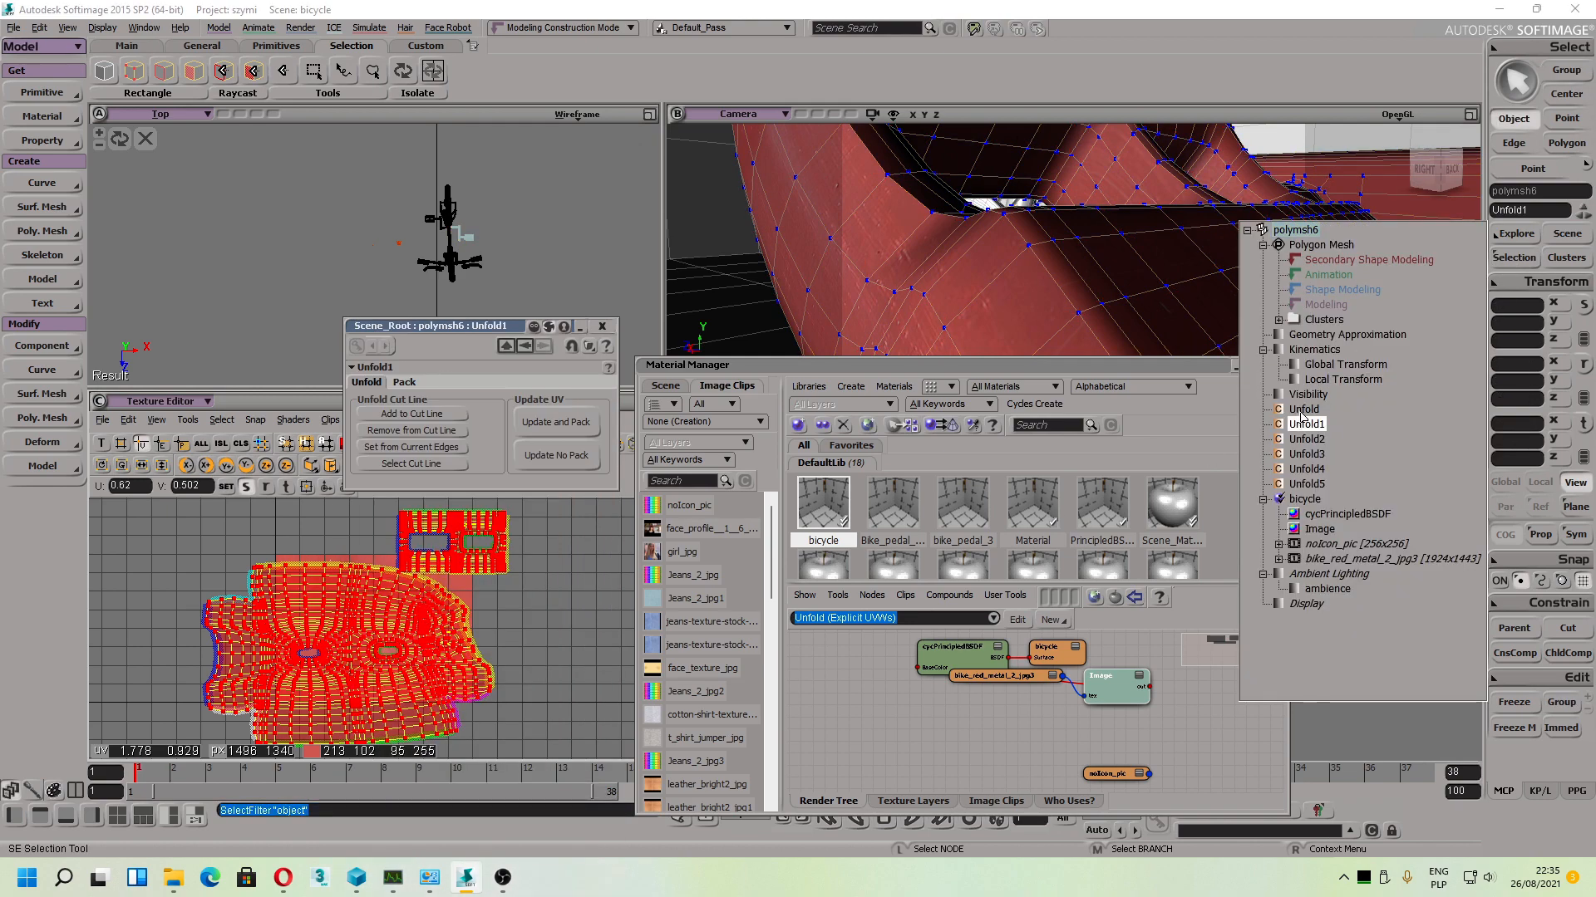
pyautogui.click(1303, 410)
pyautogui.click(1308, 440)
pyautogui.click(1309, 468)
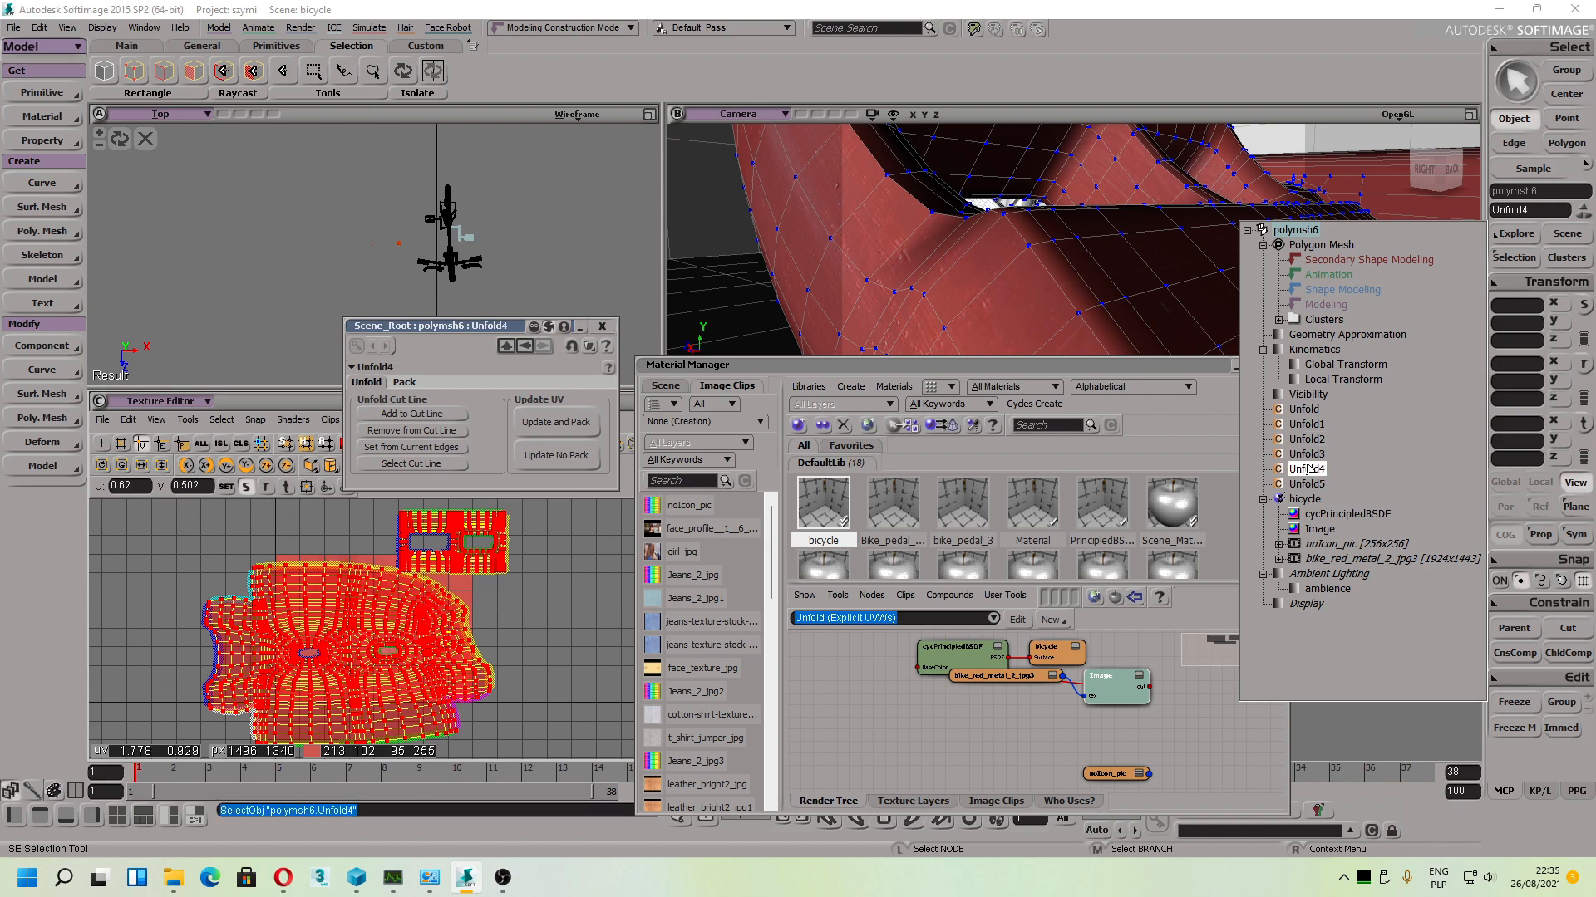
pyautogui.click(1308, 485)
pyautogui.press('Delete')
pyautogui.click(1308, 470)
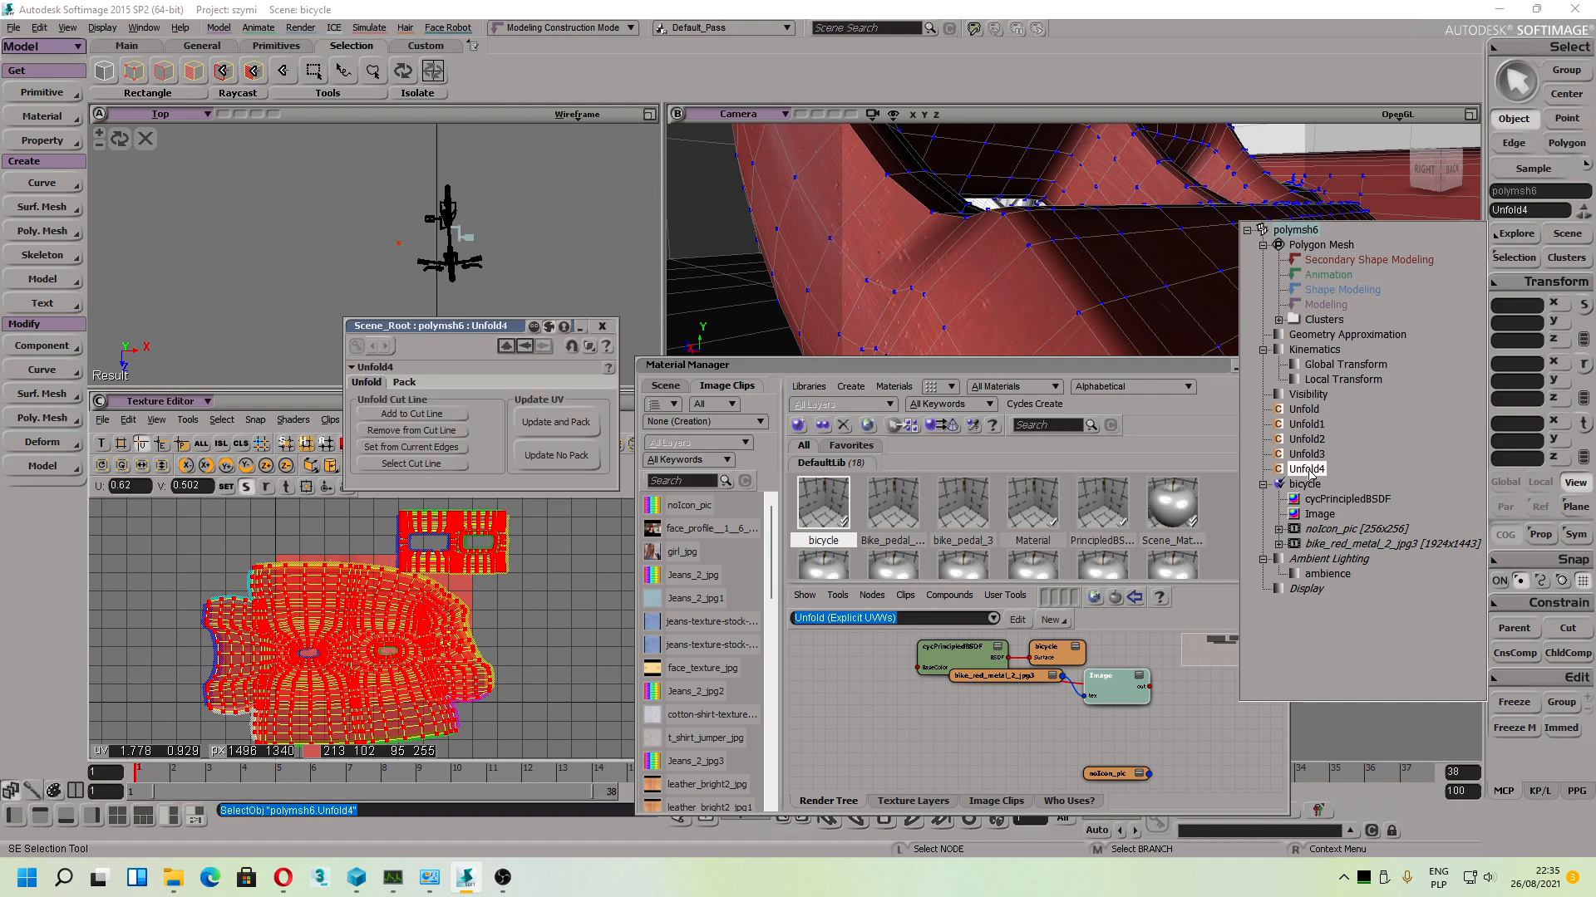
pyautogui.press('Delete')
pyautogui.click(1308, 461)
pyautogui.press('Delete')
# Step: Delete the remaining Unfold2, Unfold1 and Unfold properties from polymsh6
pyautogui.click(1309, 442)
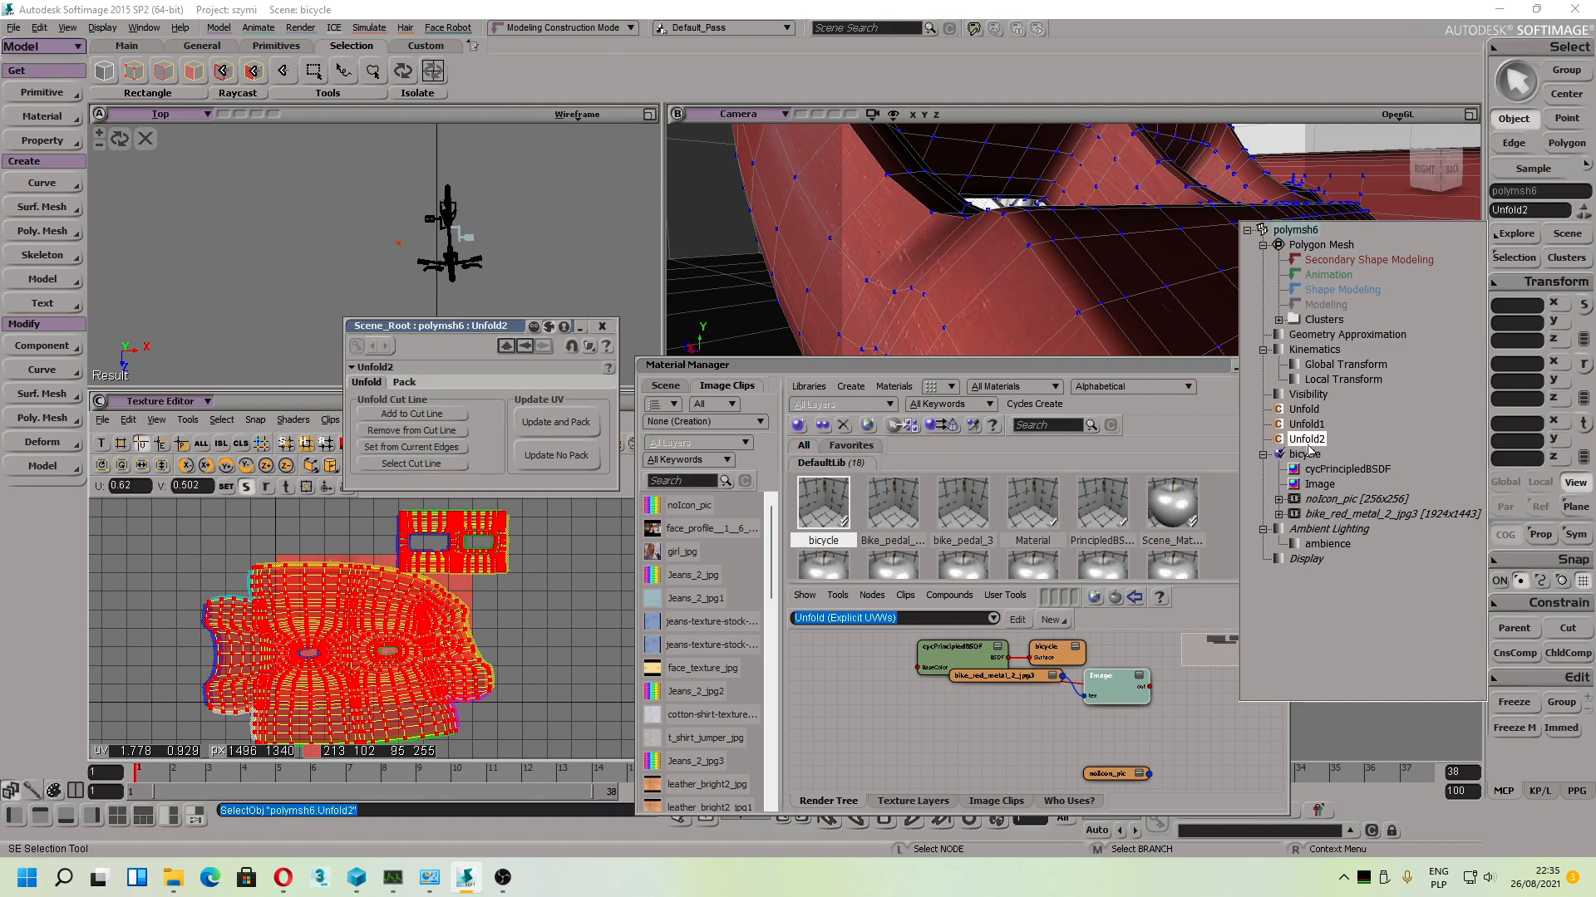
pyautogui.press('Delete')
pyautogui.click(1310, 425)
pyautogui.press('Delete')
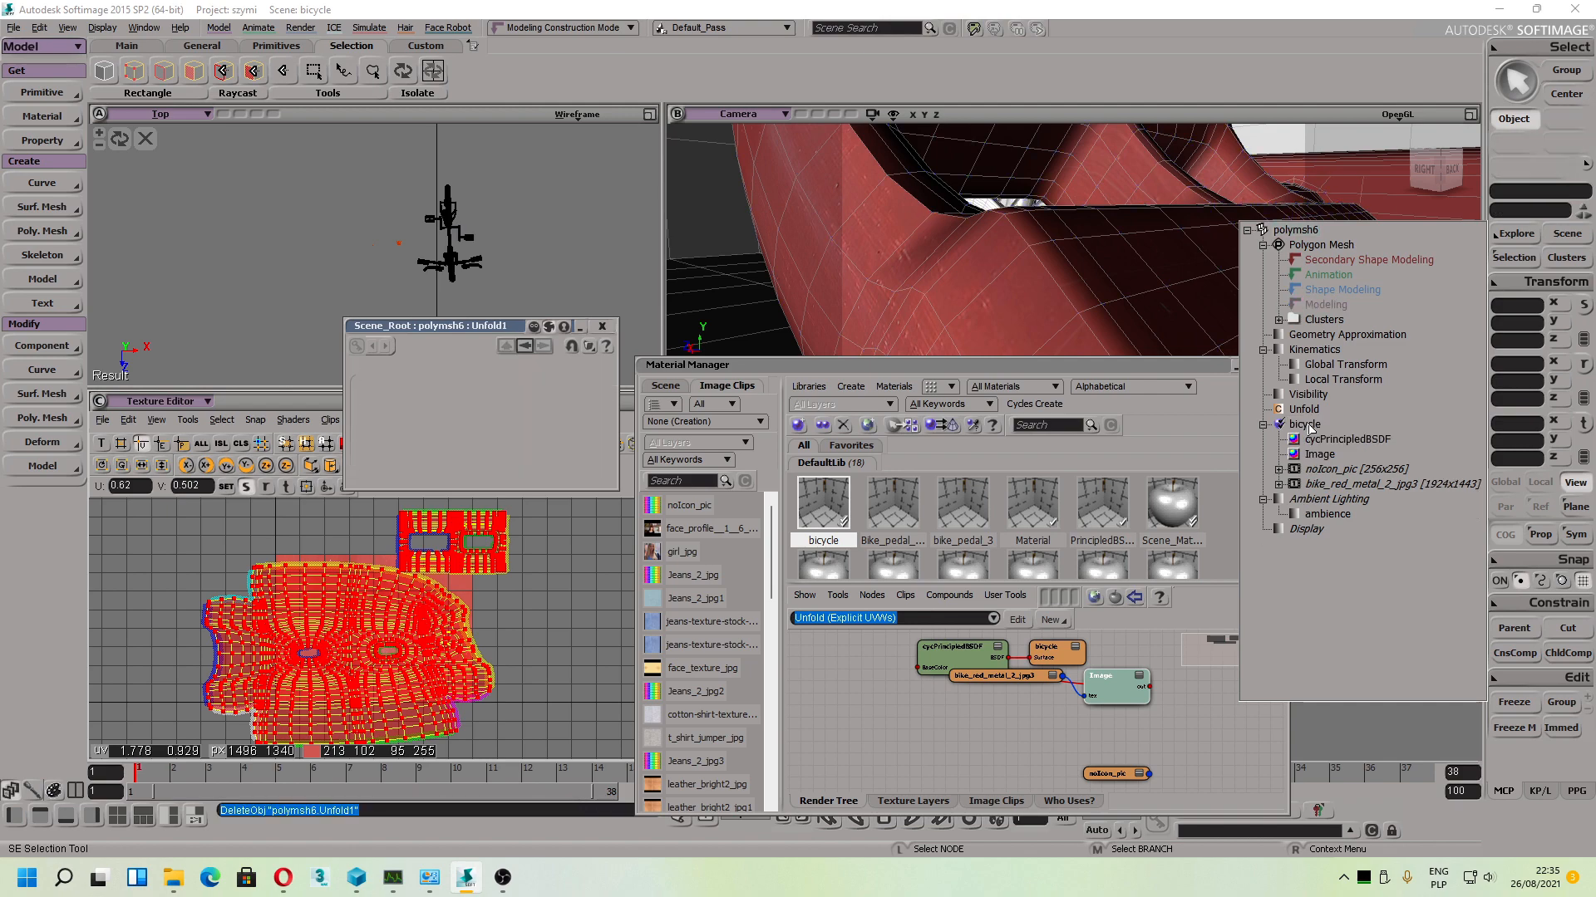
pyautogui.click(1308, 411)
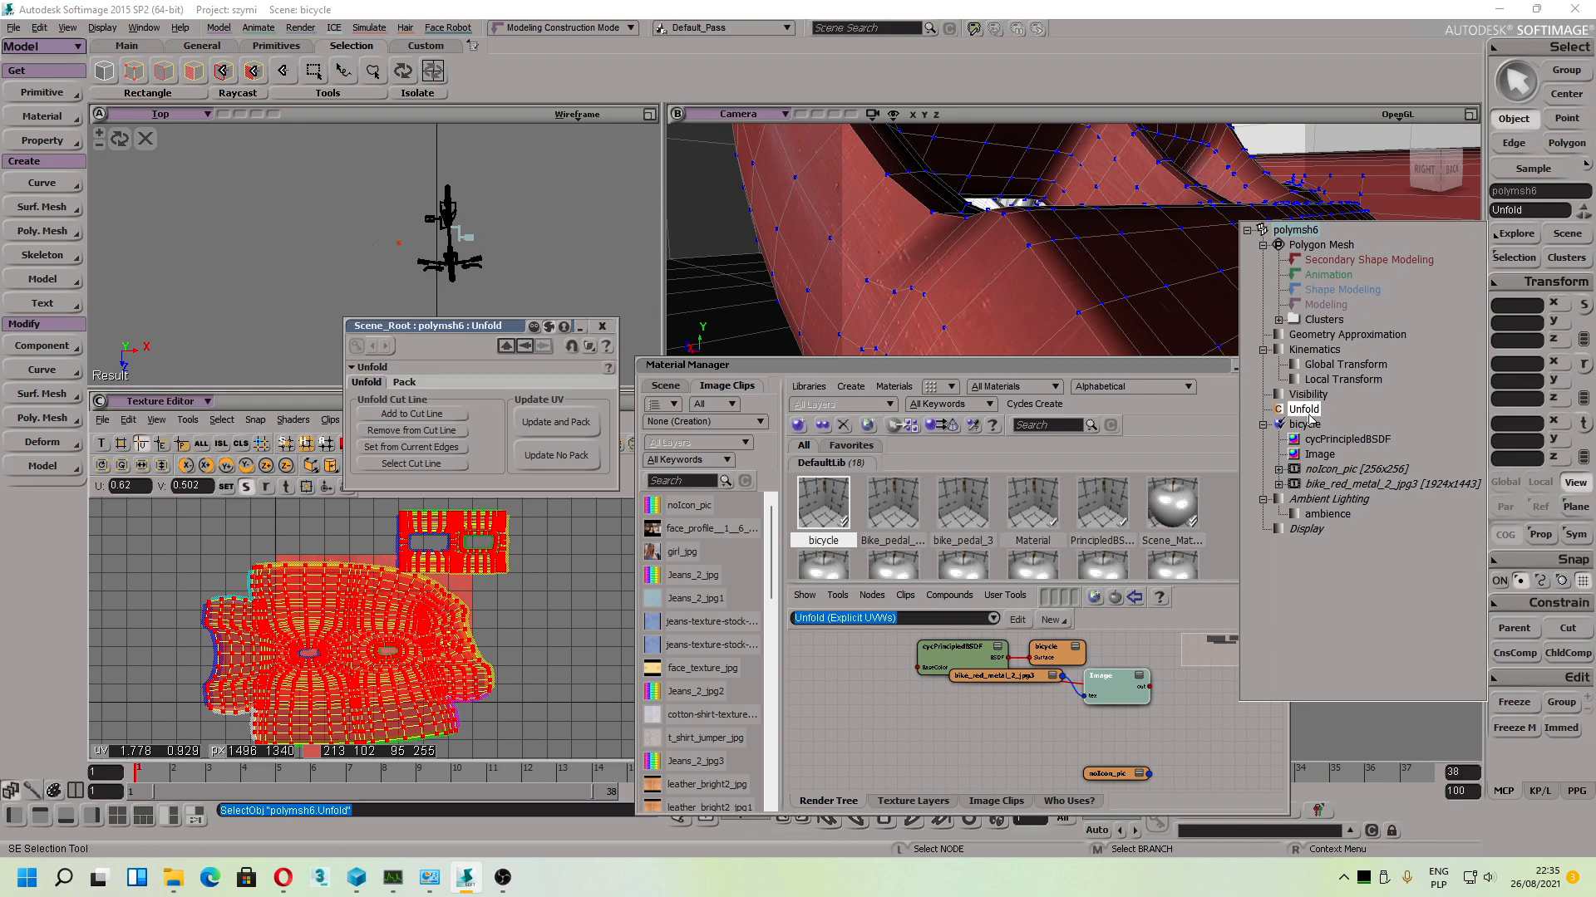
pyautogui.press('Delete')
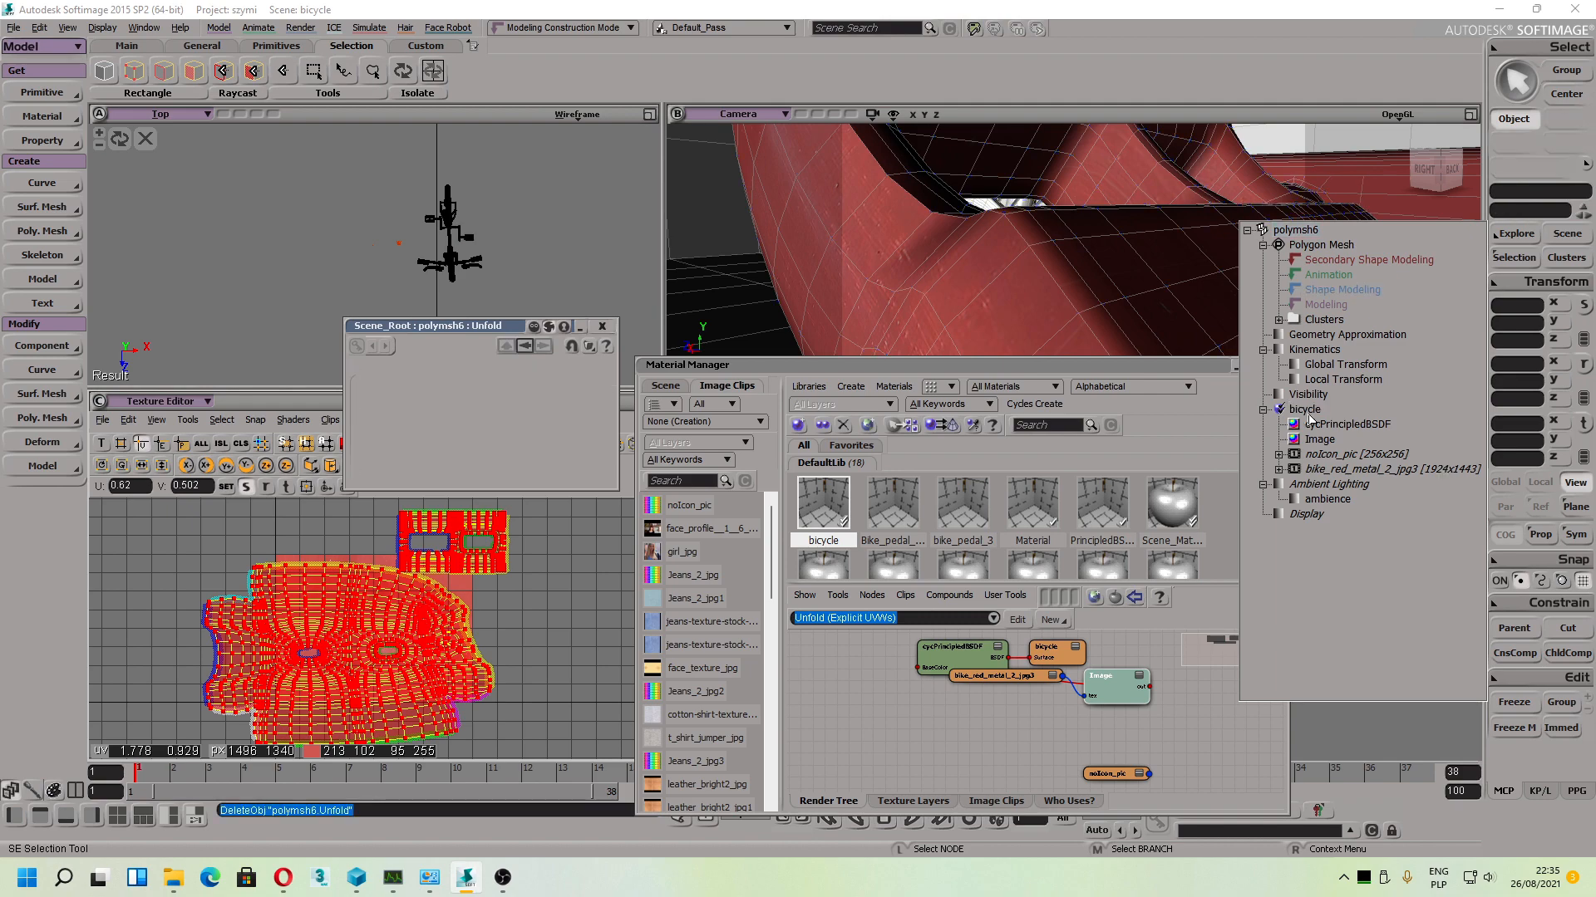
# Step: Close the emptied Unfold property window and scale the UVs up uniformly by about 1.03
pyautogui.click(599, 329)
pyautogui.press('x')
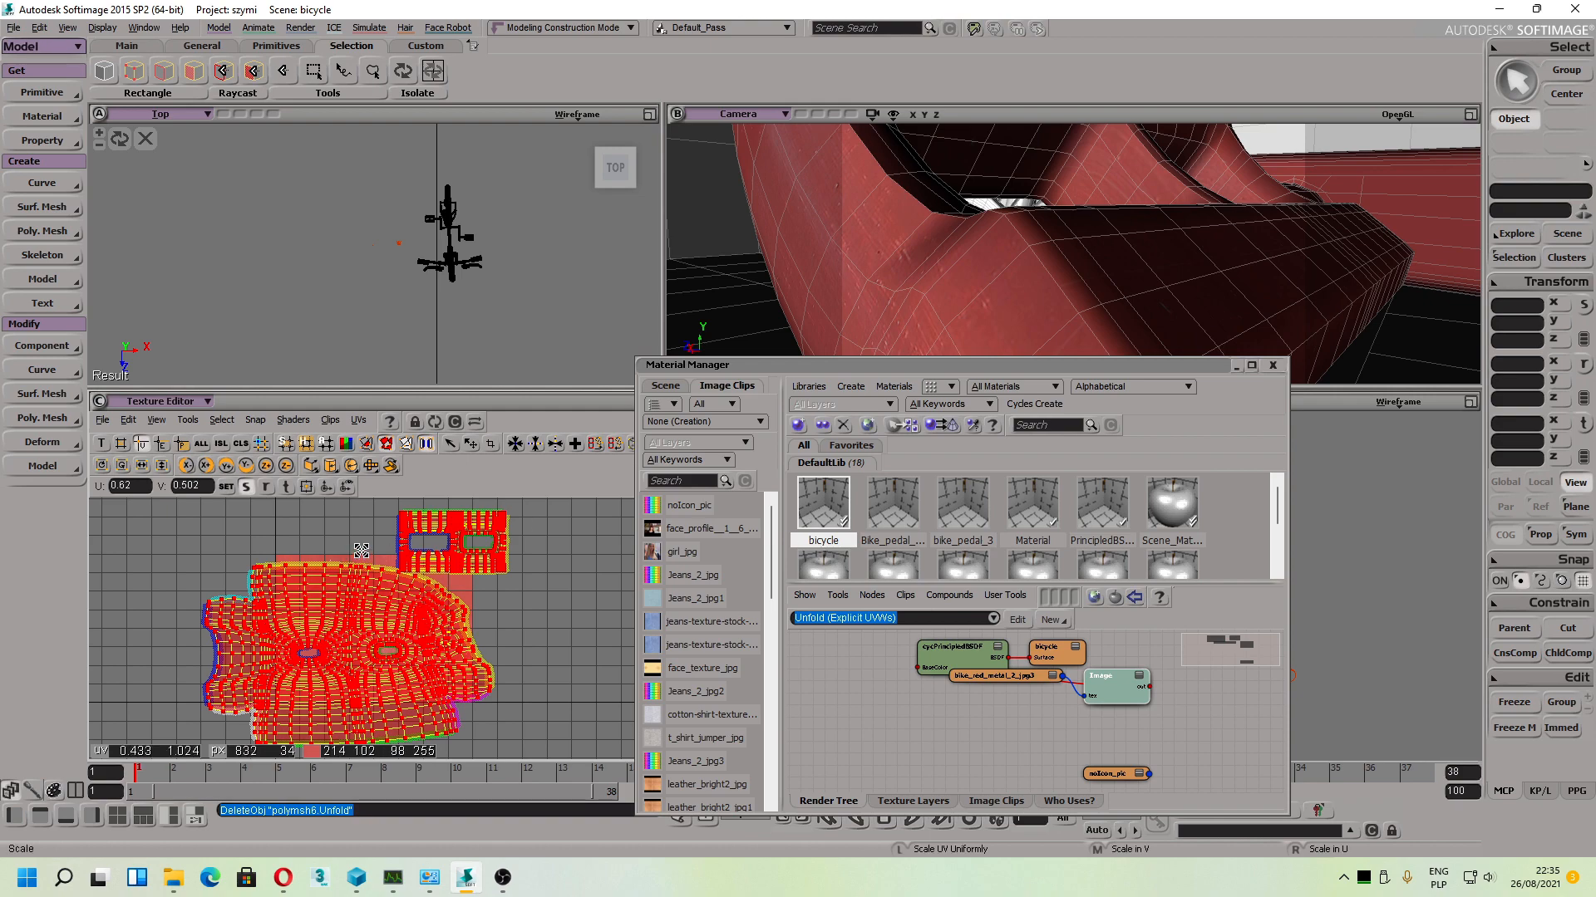
pyautogui.moveTo(423, 582); pyautogui.dragTo(371, 636)
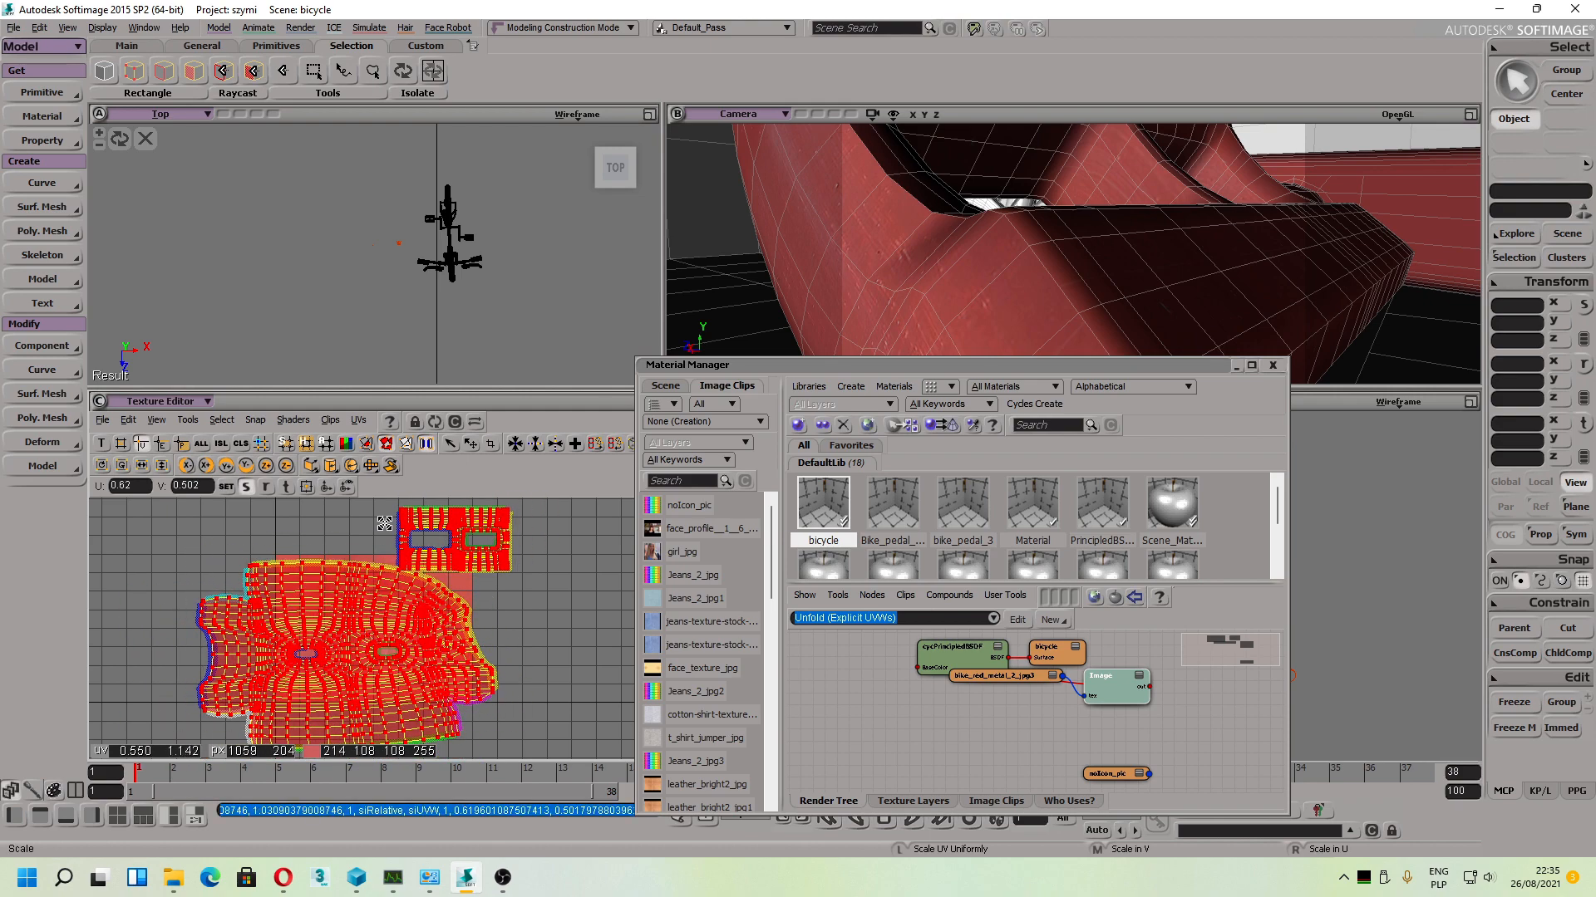
# Step: Open the Image node's texture projection properties and rename the polymsh6 Unfold projection to Unfold1
pyautogui.click(330, 419)
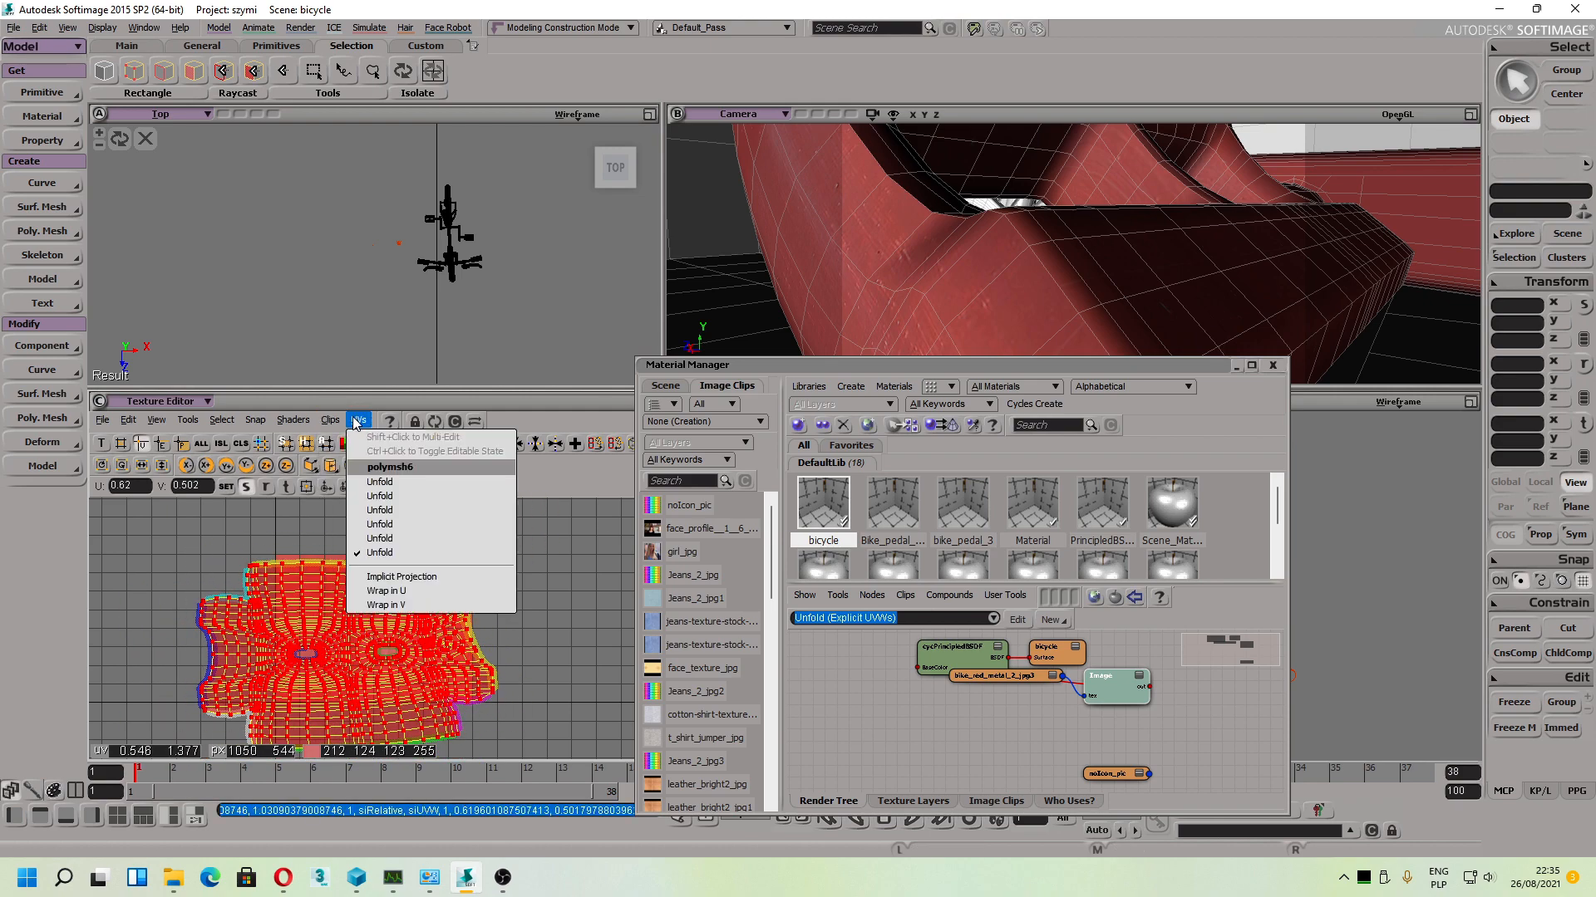
pyautogui.click(977, 440)
pyautogui.doubleClick(1109, 684)
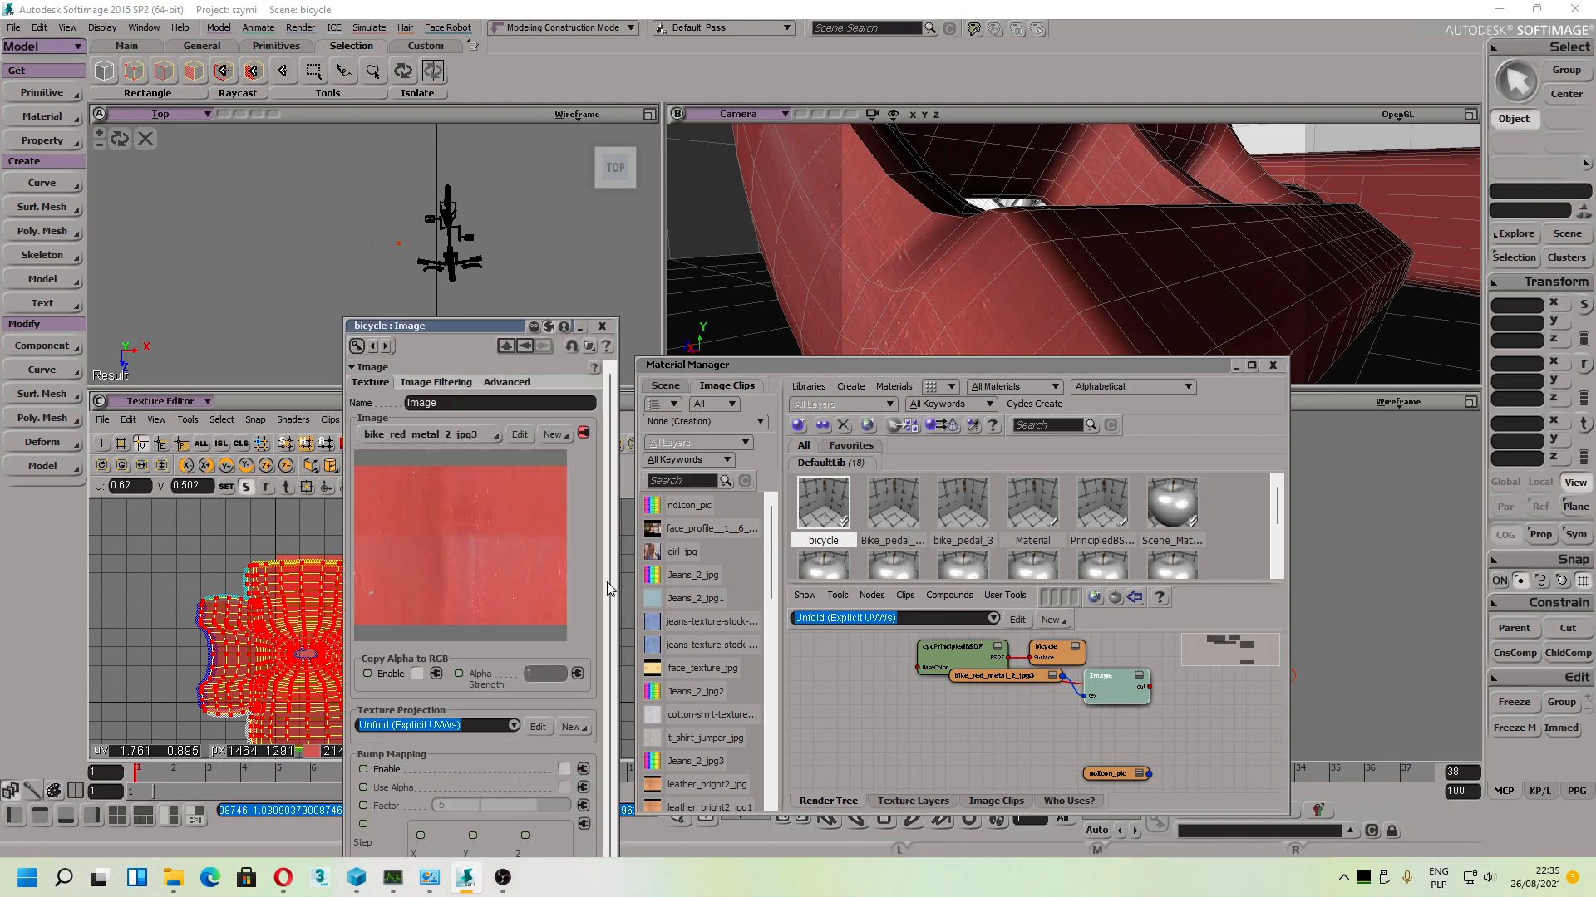
pyautogui.click(535, 728)
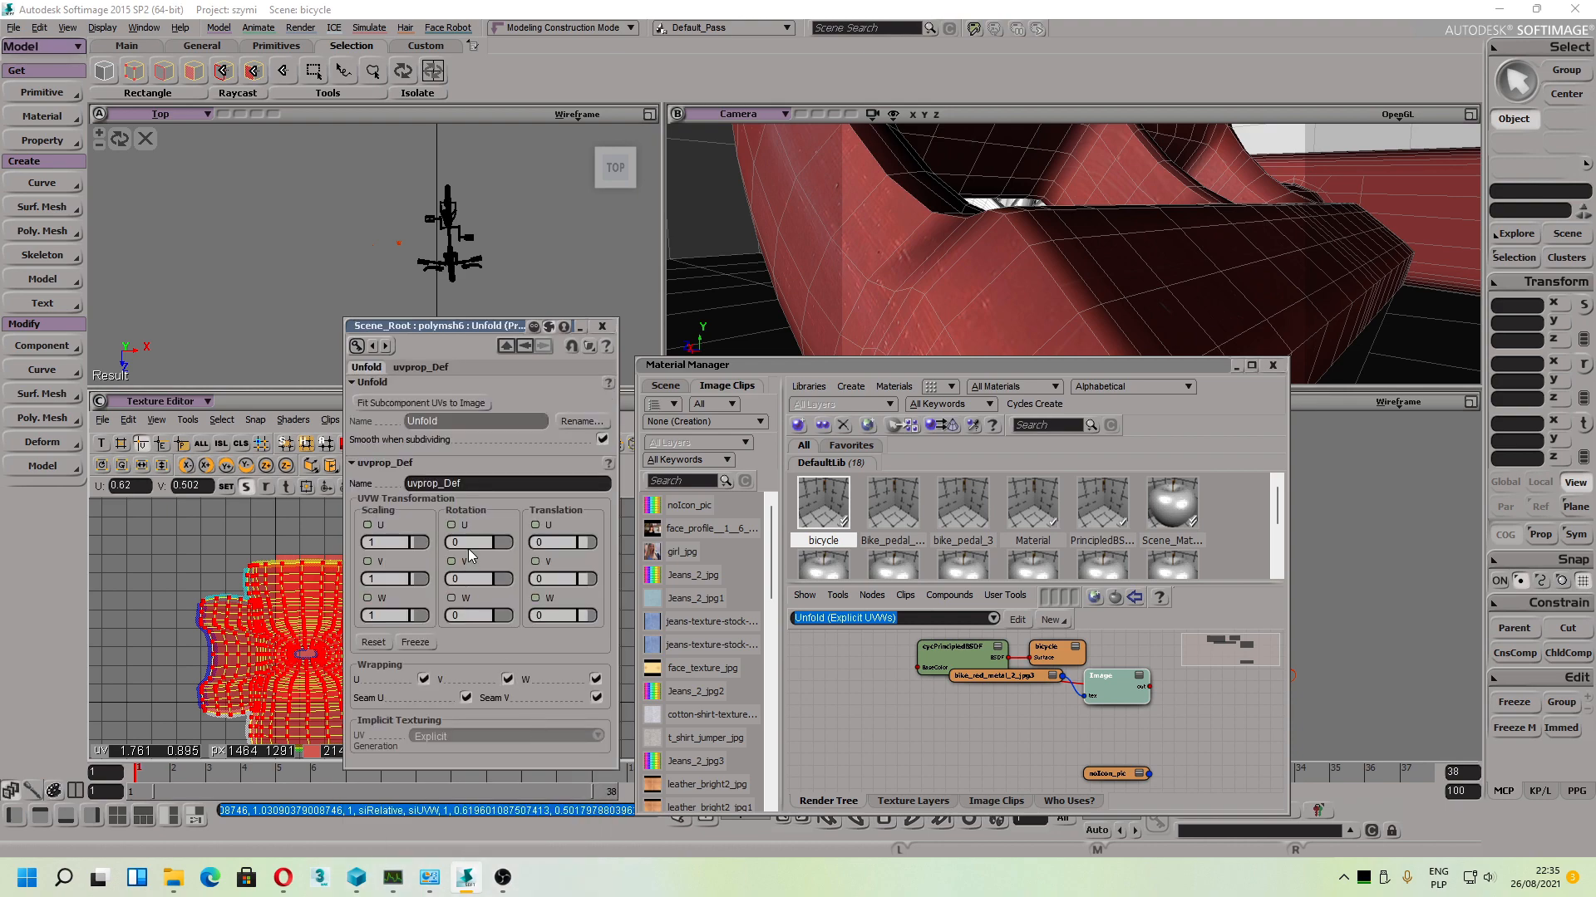
pyautogui.click(573, 422)
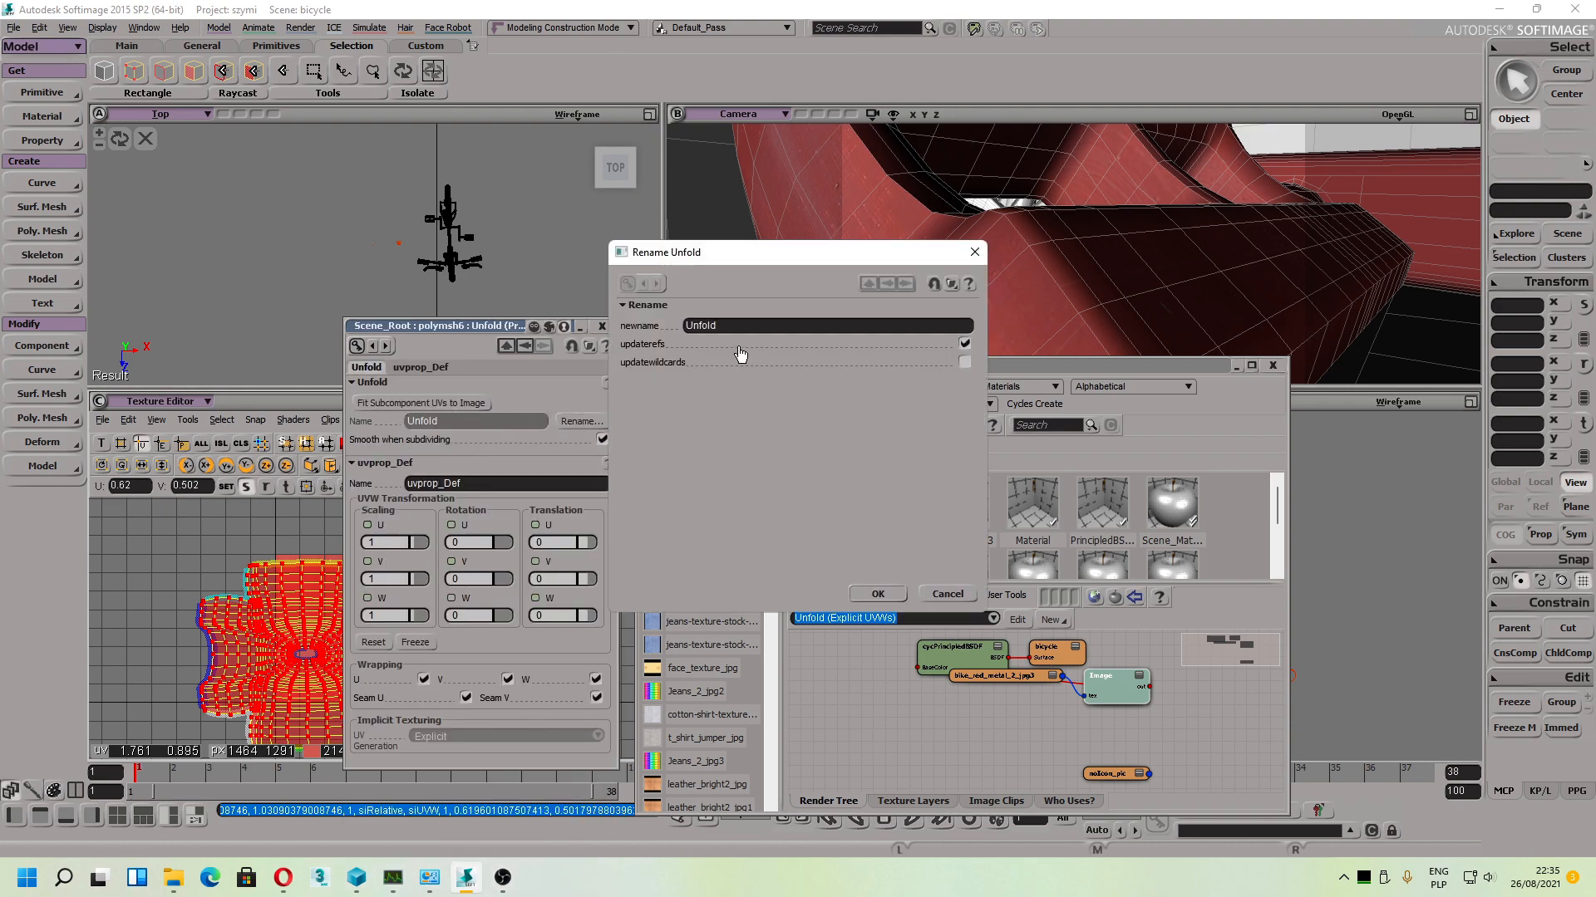
pyautogui.doubleClick(727, 326)
pyautogui.click(879, 592)
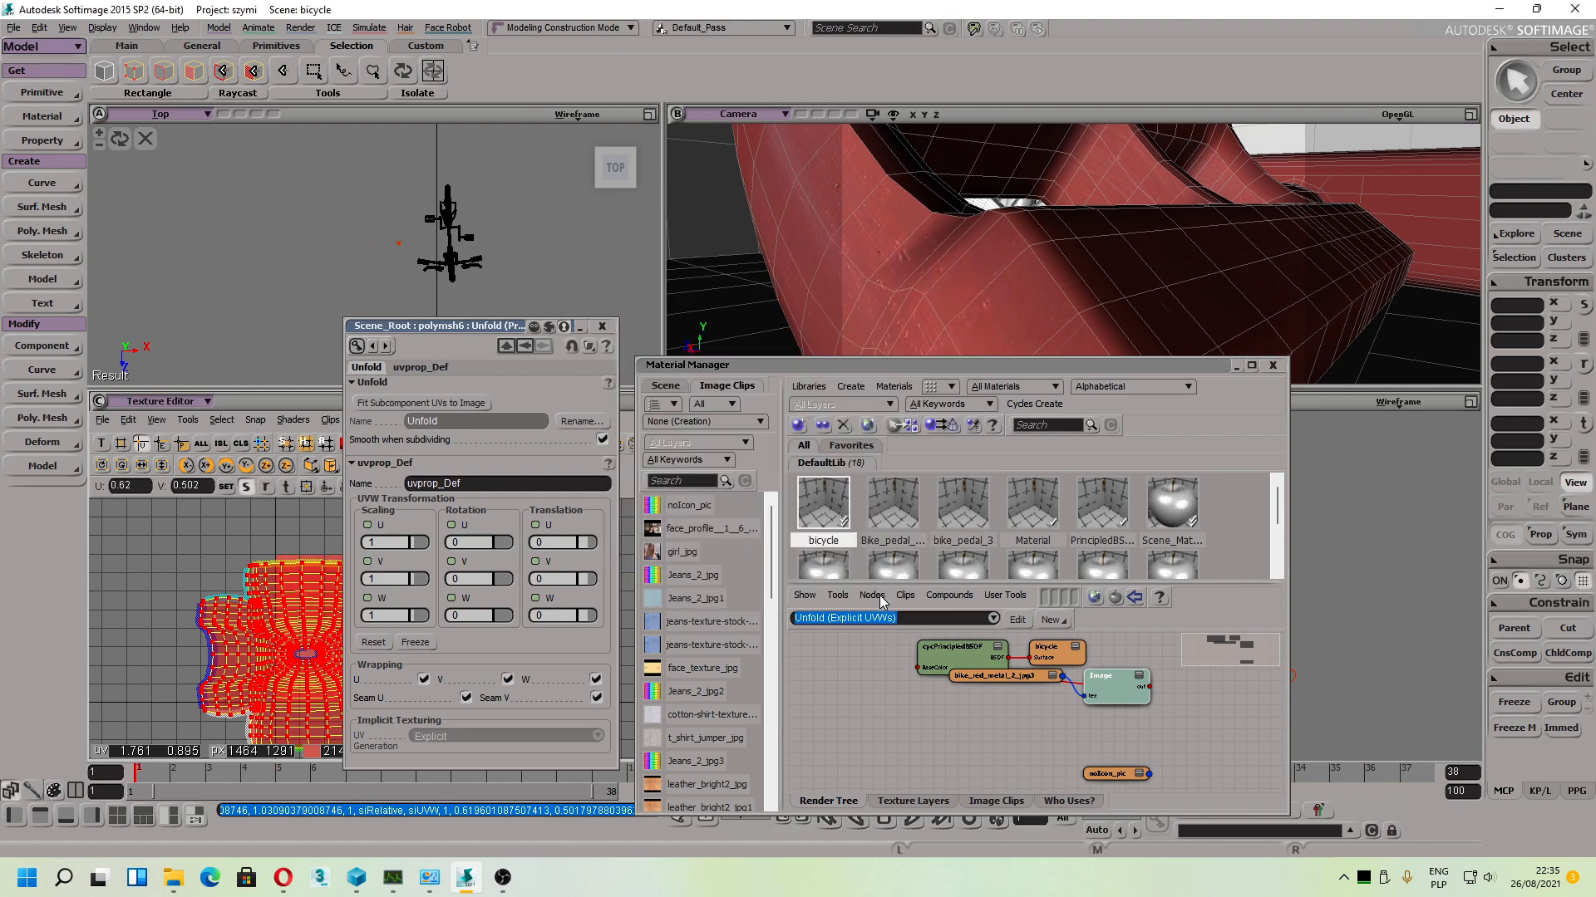
pyautogui.click(601, 326)
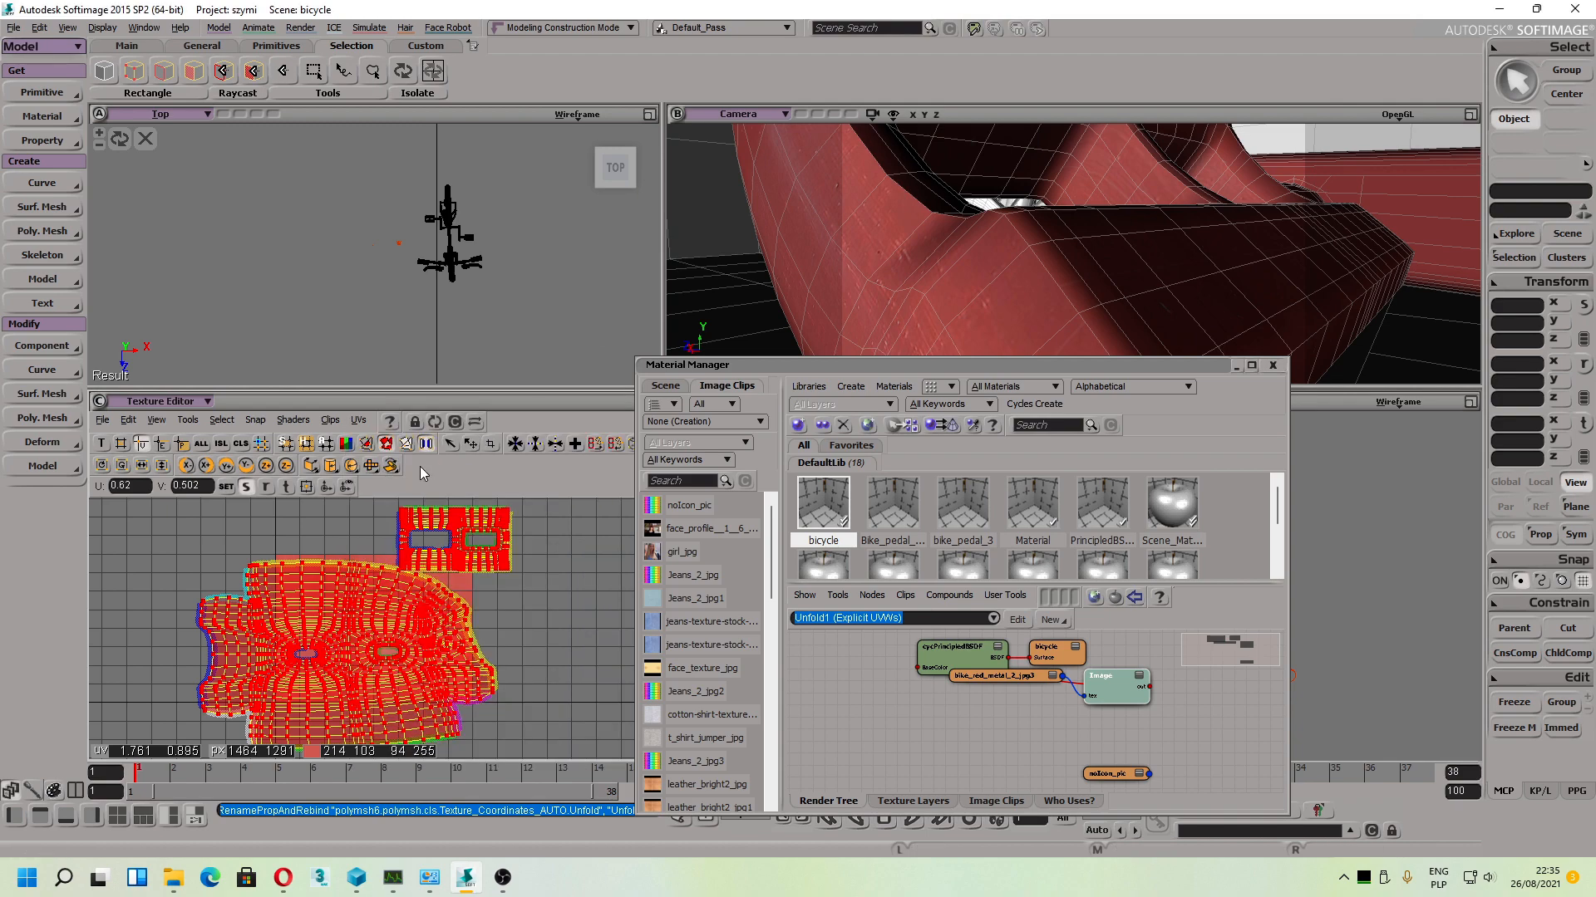
# Step: Display the Unfold1 UV set in the Texture Editor, select all its UVs and scale them up uniformly by about 1.14
pyautogui.click(357, 420)
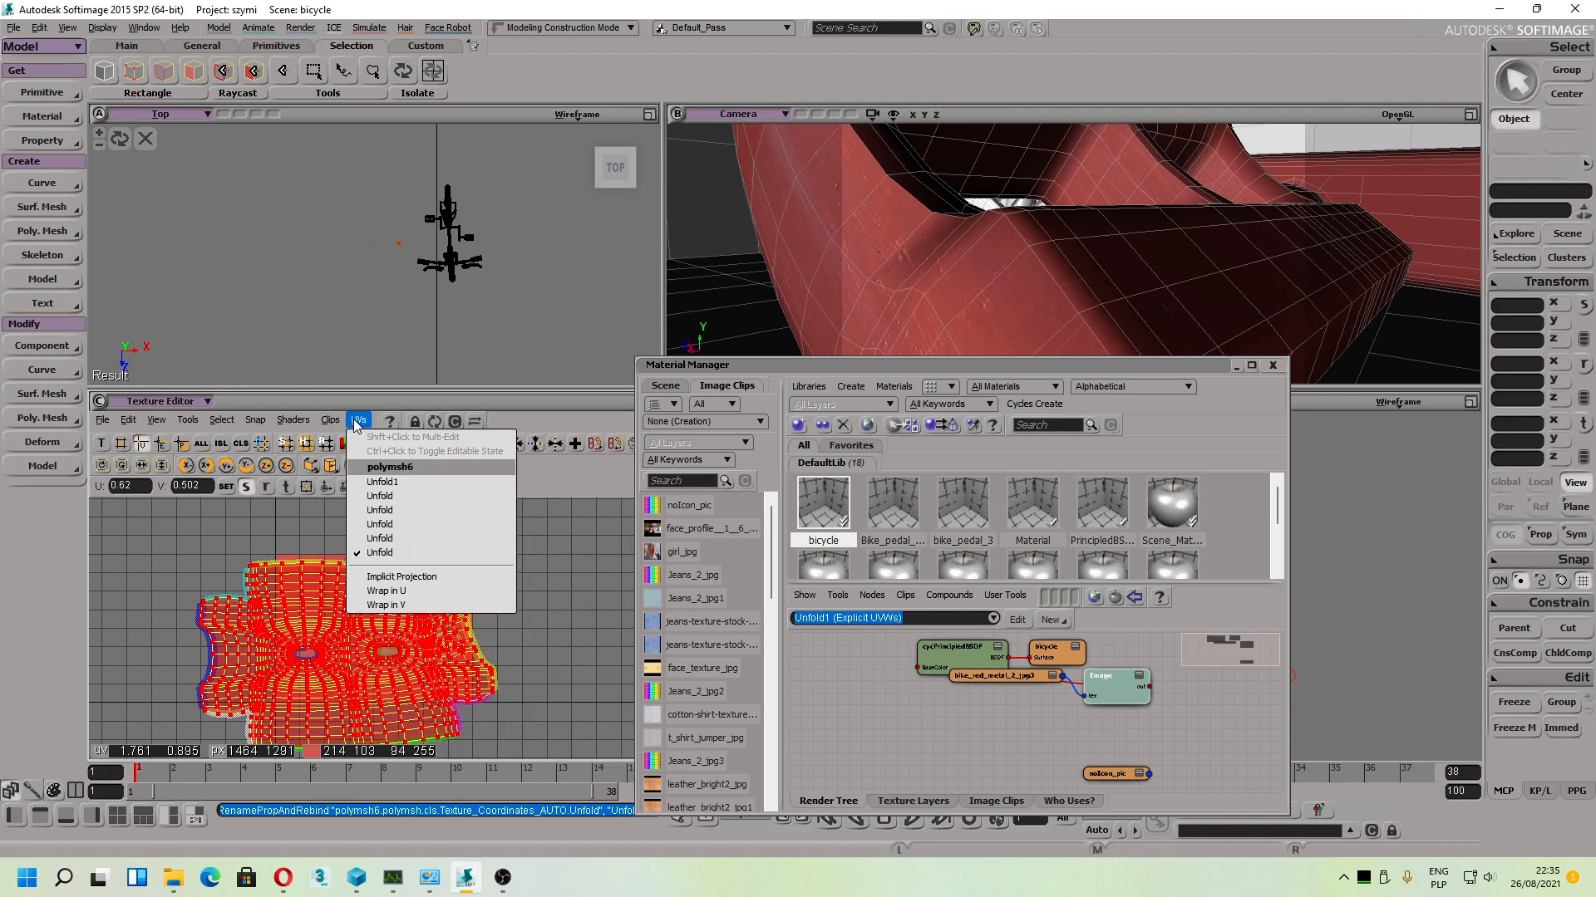
pyautogui.click(381, 482)
pyautogui.scroll(-3, 416, 614)
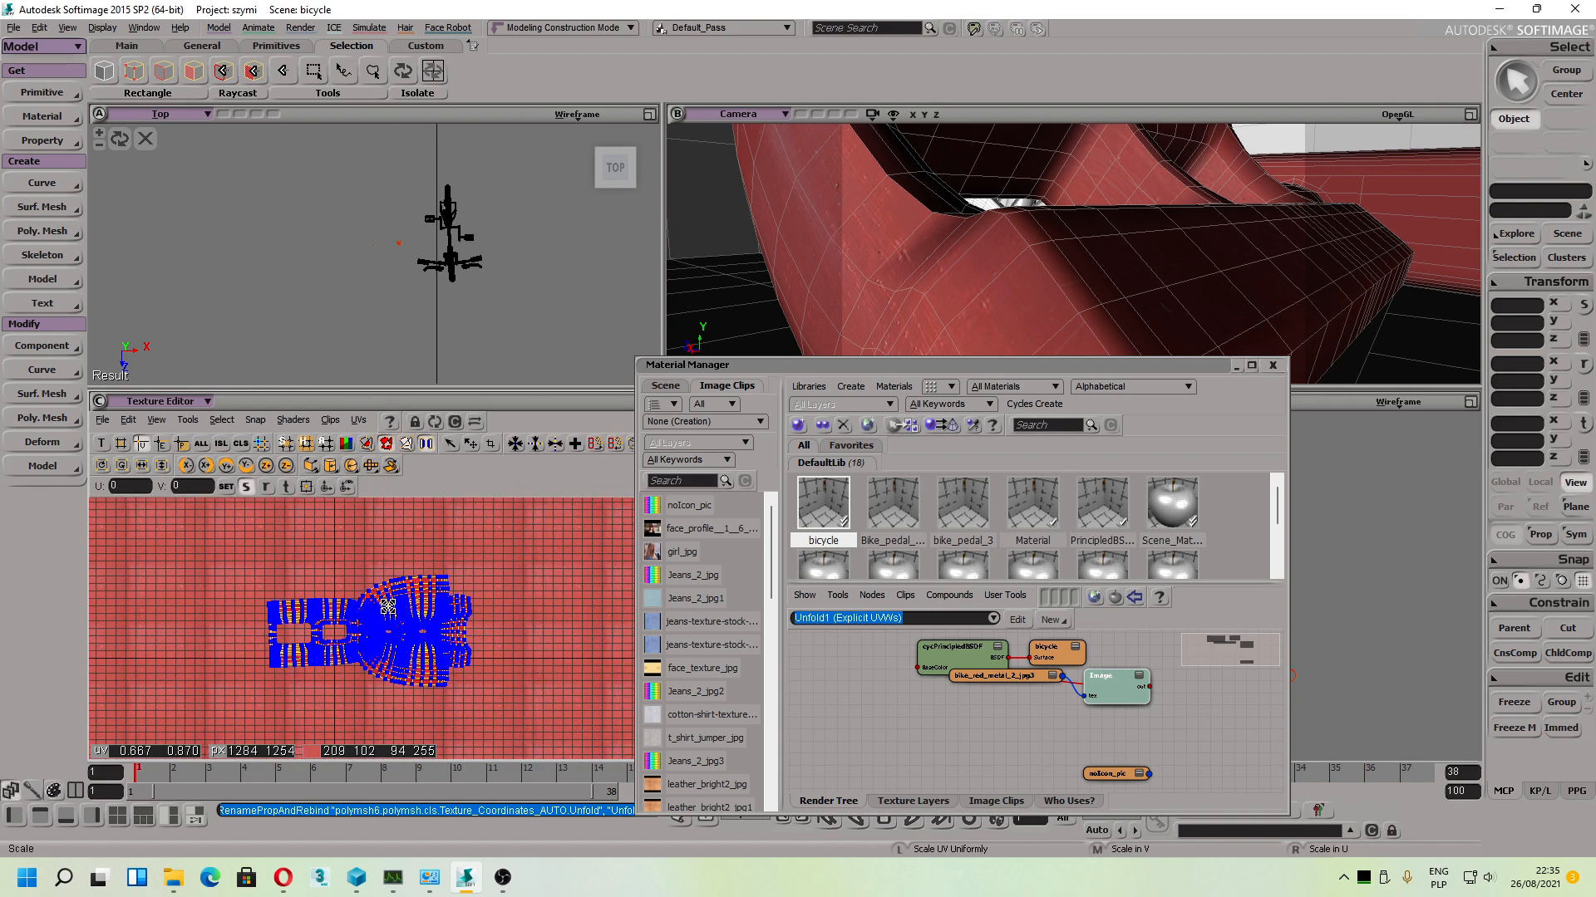
pyautogui.press('space')
pyautogui.moveTo(215, 532); pyautogui.dragTo(504, 698)
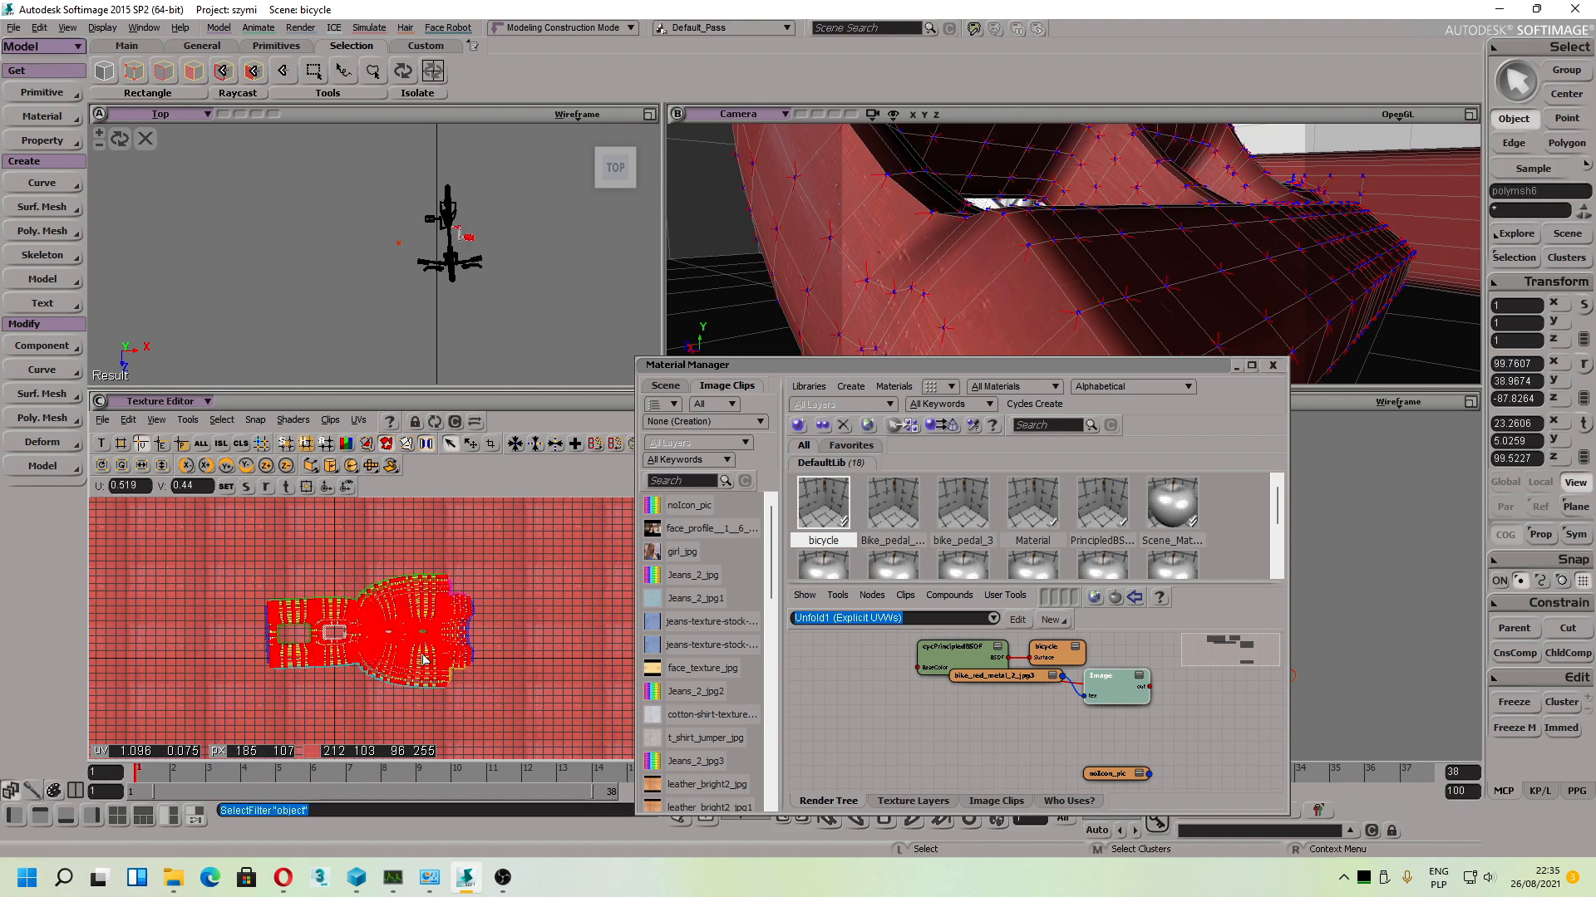
pyautogui.press('x')
pyautogui.moveTo(419, 638)
pyautogui.mouseDown()
pyautogui.moveTo(465, 636)
pyautogui.moveTo(390, 636)
pyautogui.moveTo(436, 632)
pyautogui.mouseUp()
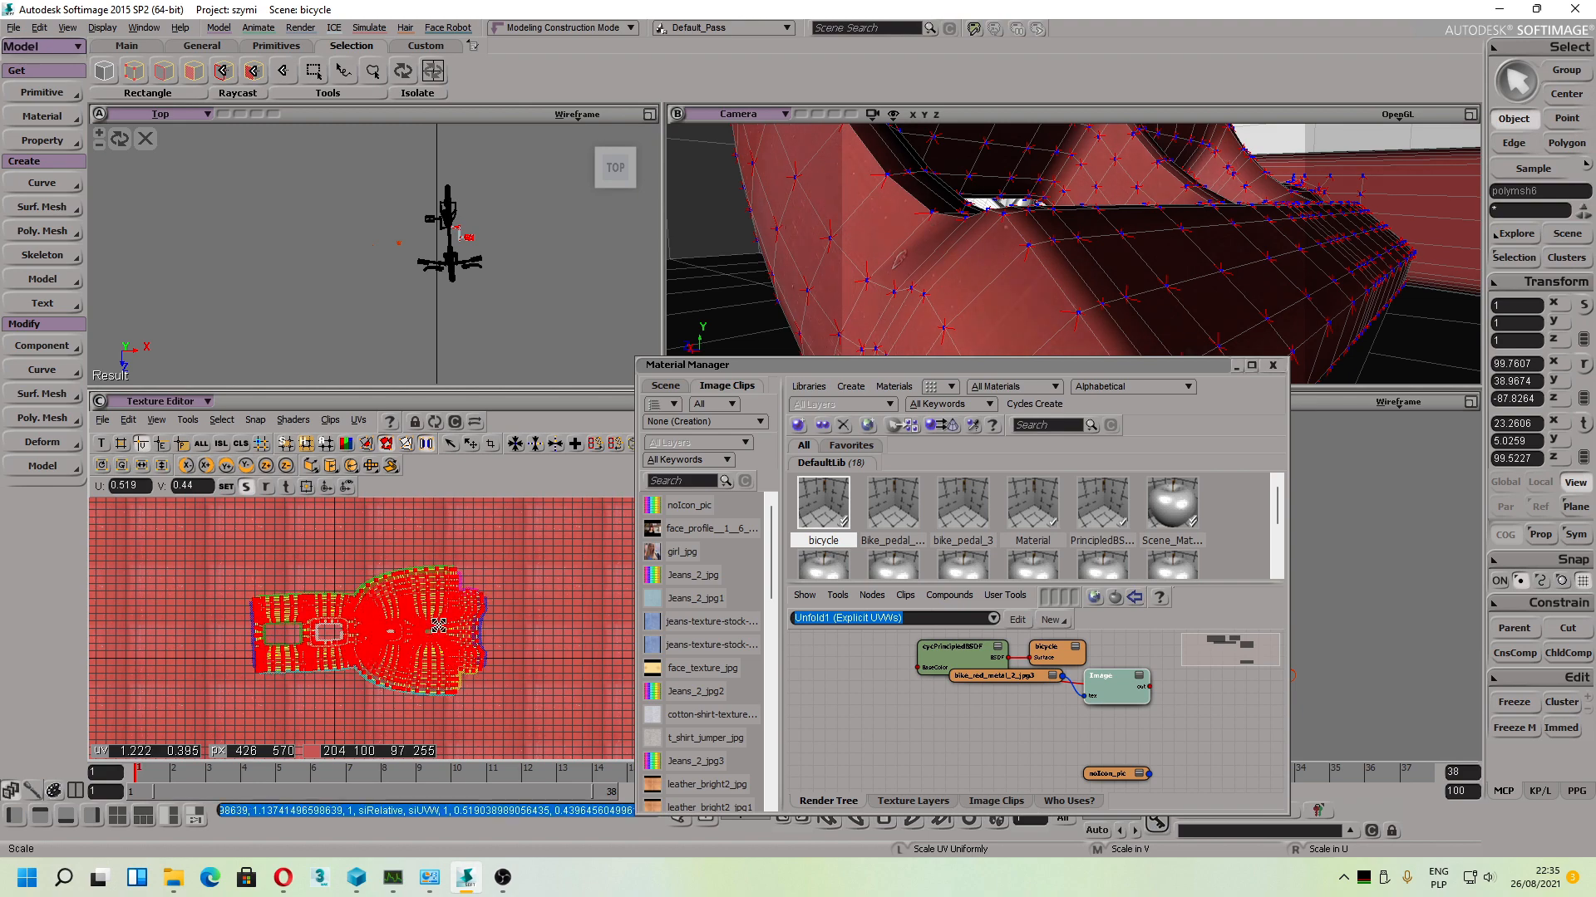
# Step: Try to select seam edge loops around the frame of the polymsh6 pedal in the Camera view
pyautogui.scroll(-2, 1085, 289)
pyautogui.press('m')
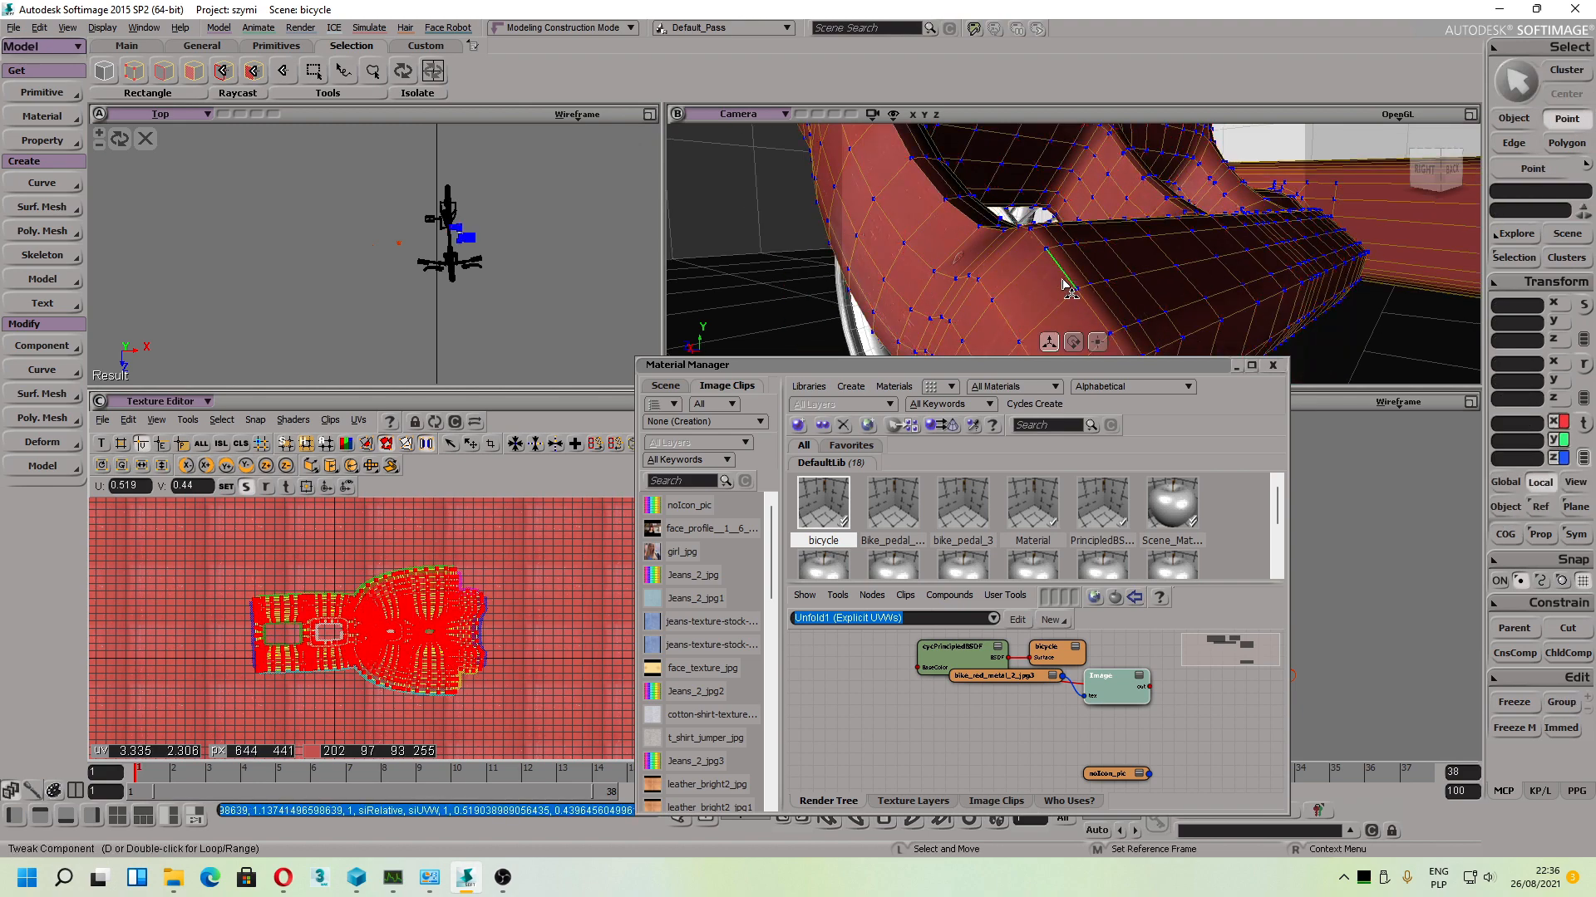
pyautogui.doubleClick(1054, 267)
pyautogui.press('s')
pyautogui.moveTo(1054, 267); pyautogui.dragTo(1140, 312, button='right')
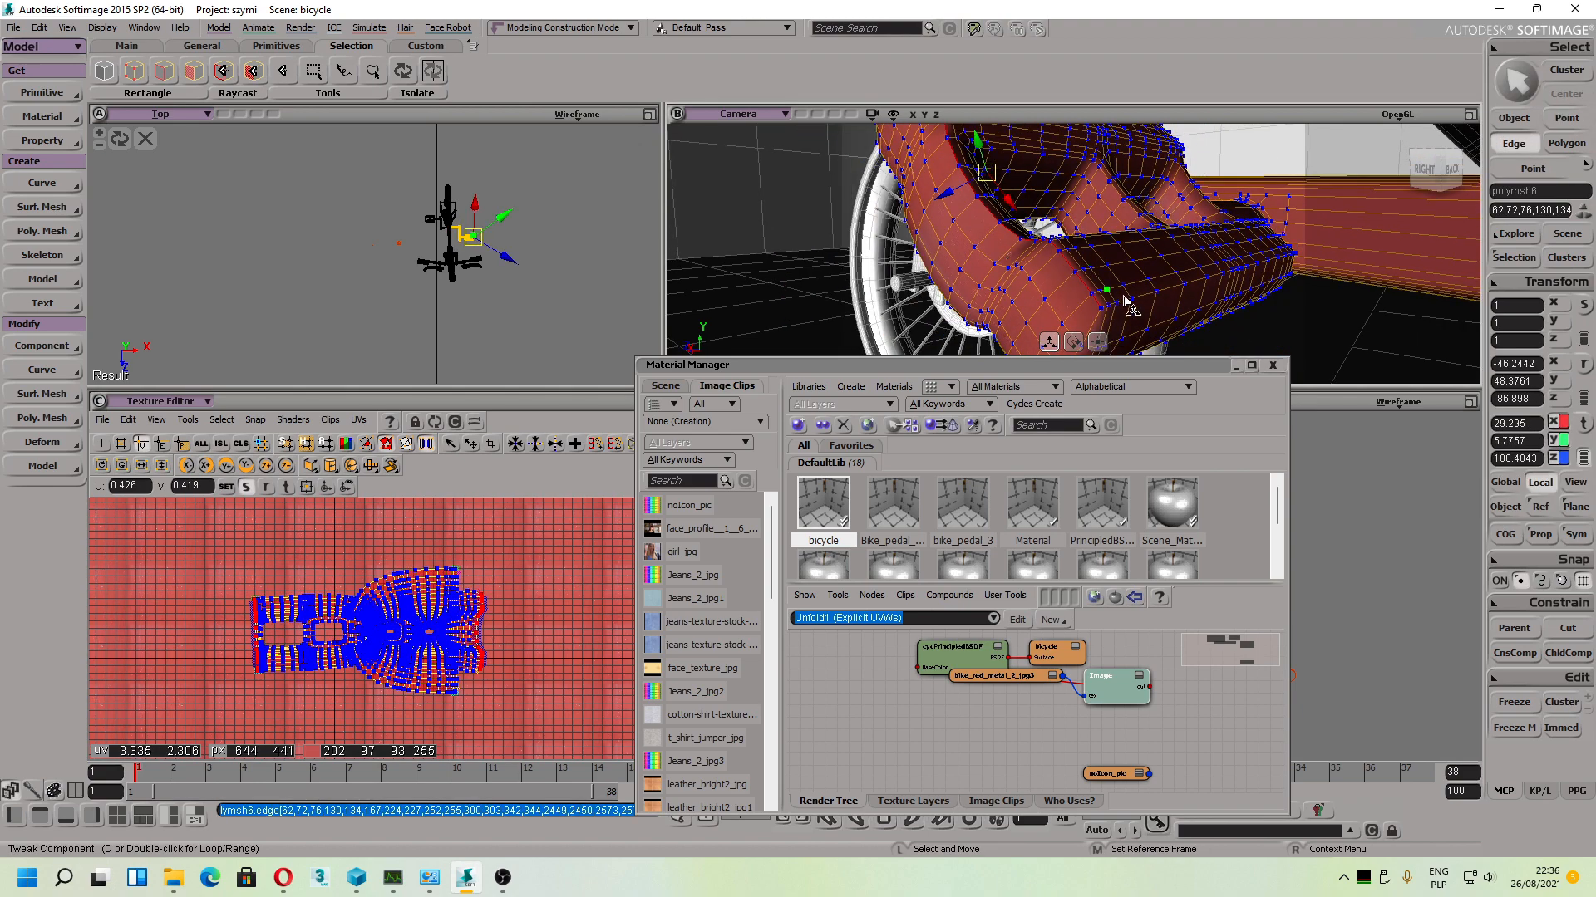
pyautogui.press('s')
pyautogui.moveTo(1185, 312); pyautogui.dragTo(1112, 304)
pyautogui.keyDown('shift'); pyautogui.doubleClick(955, 271); pyautogui.keyUp('shift')
pyautogui.keyDown('shift'); pyautogui.doubleClick(989, 248); pyautogui.keyUp('shift')
pyautogui.press('s')
pyautogui.keyDown('shift'); pyautogui.click(1113, 308); pyautogui.keyUp('shift')
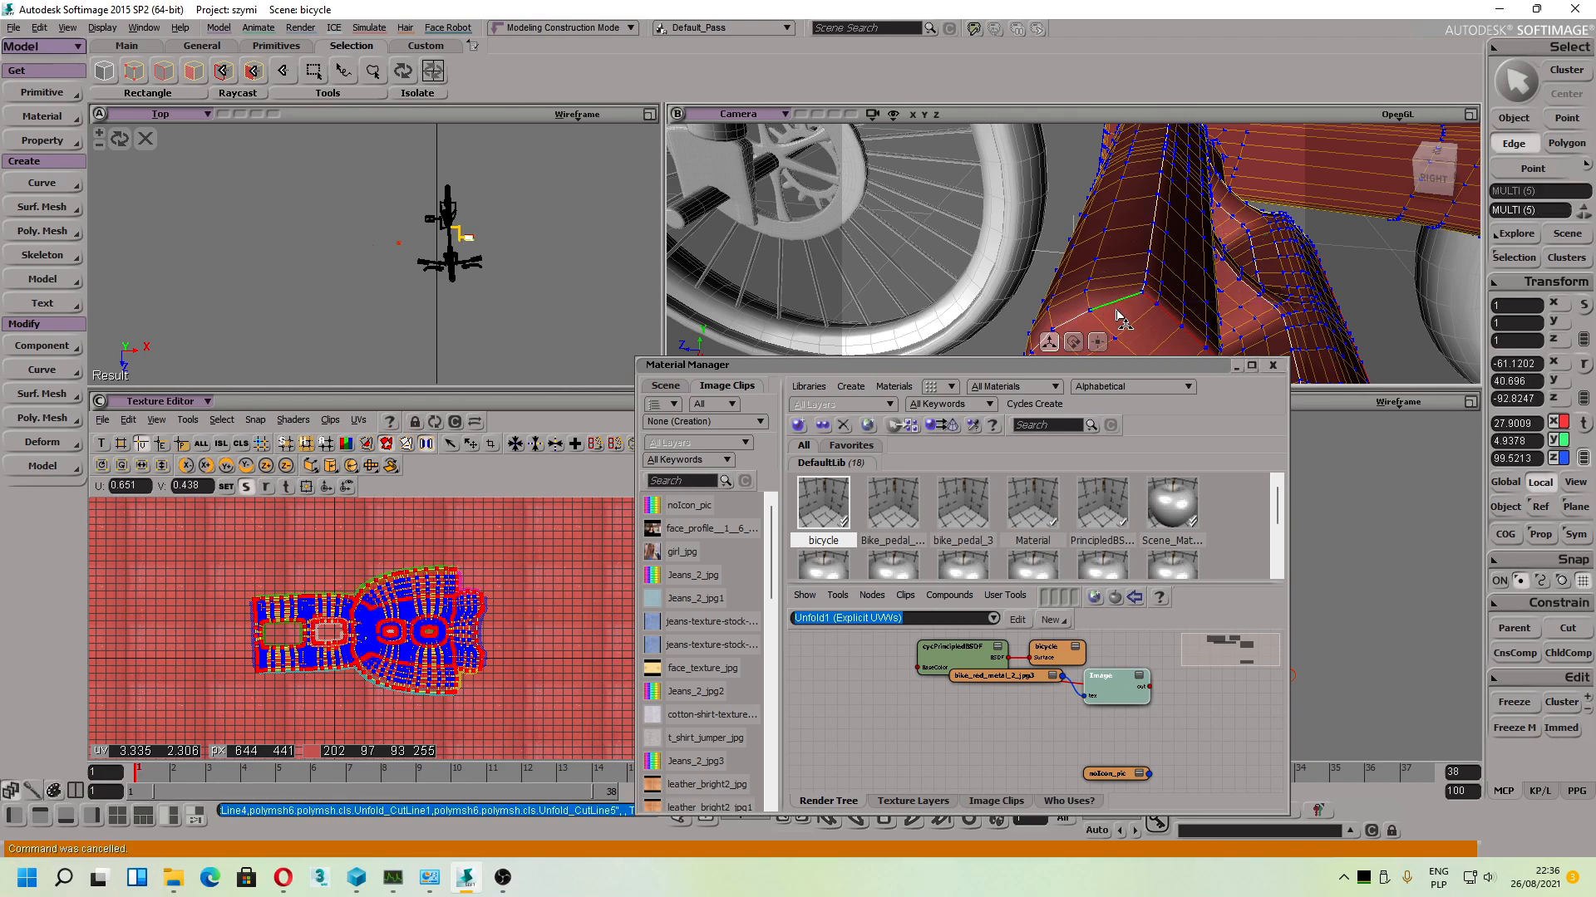
pyautogui.keyDown('shift'); pyautogui.click(1121, 314); pyautogui.keyUp('shift')
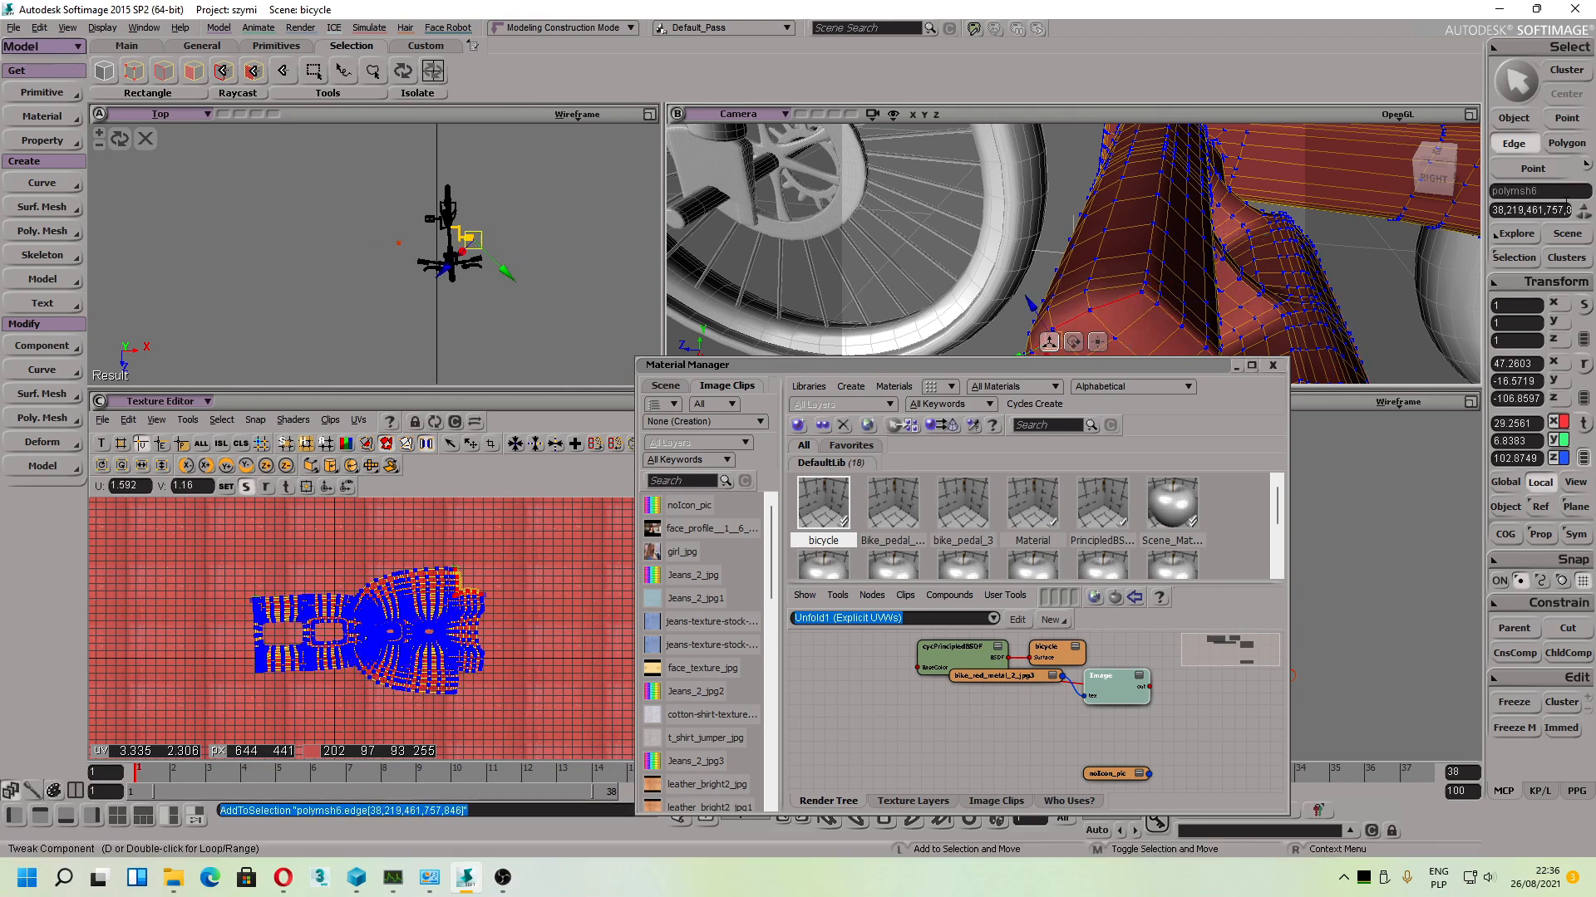
# Step: Select the clusters Unfold_CutLine through Unfold_CutLine5 of polymsh6 and delete them
pyautogui.click(1566, 258)
pyautogui.click(1399, 348)
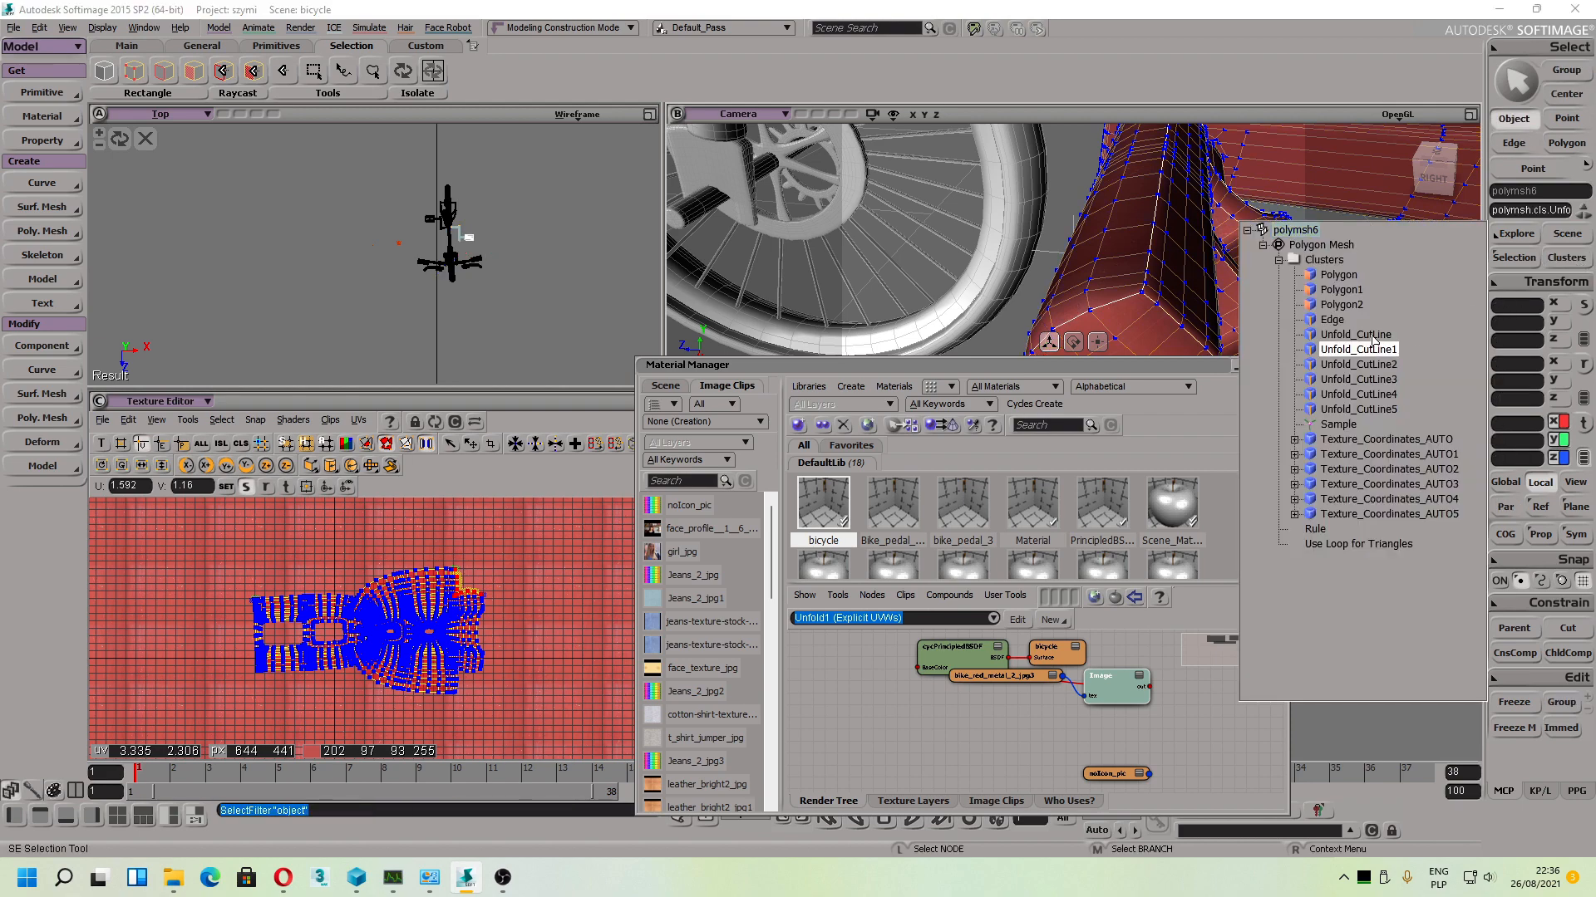
pyautogui.click(1371, 335)
pyautogui.click(1367, 352)
pyautogui.click(1369, 380)
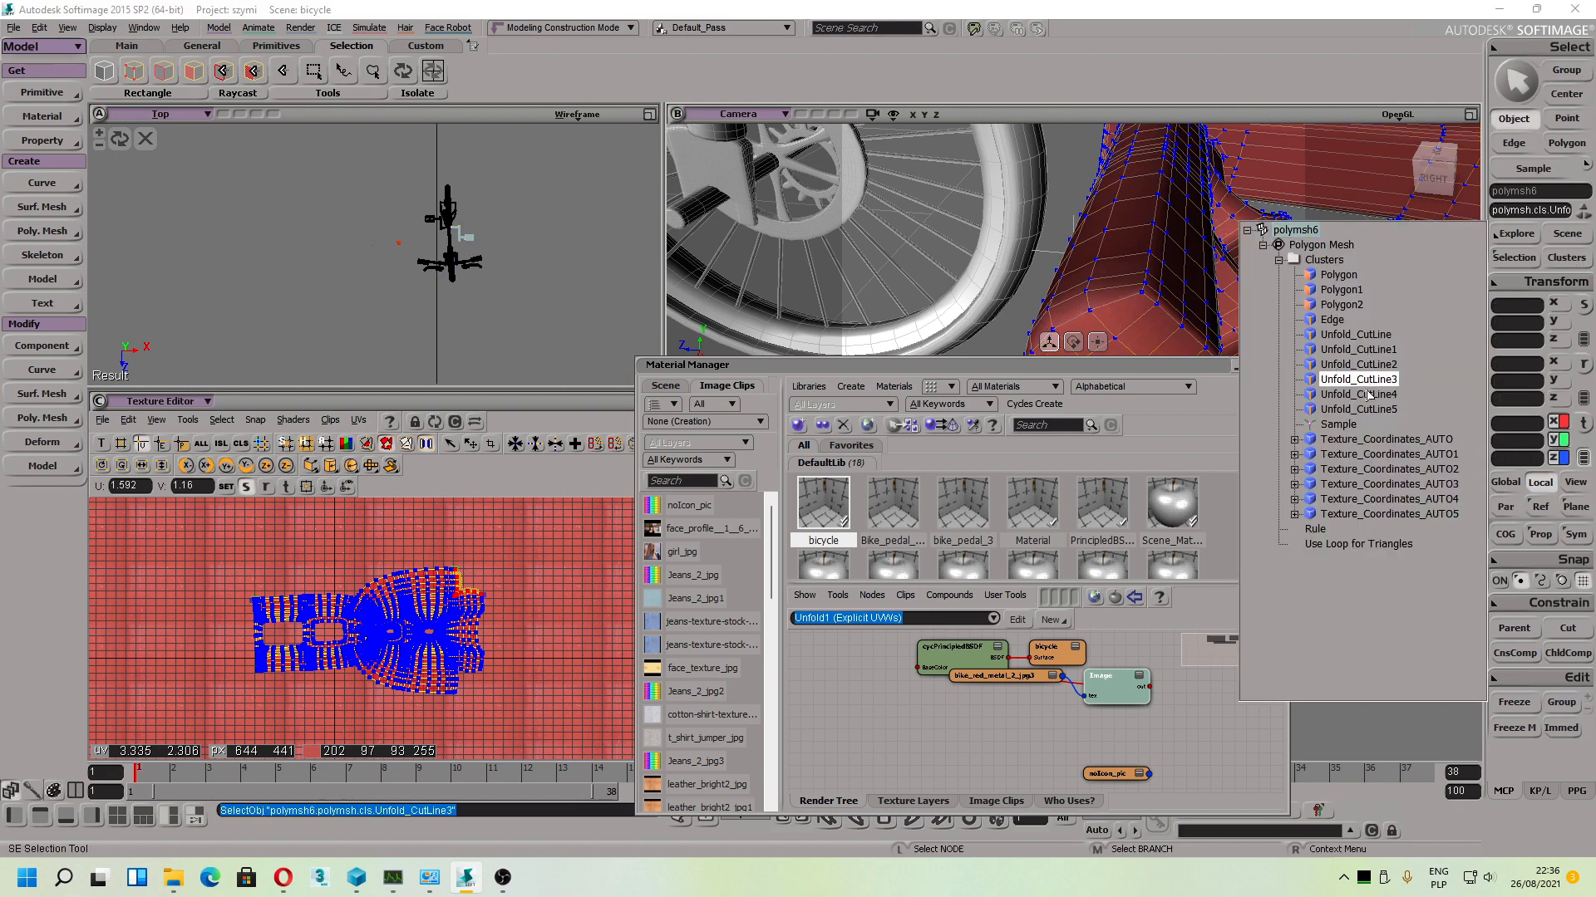
pyautogui.click(1360, 411)
pyautogui.keyDown('ctrl'); pyautogui.click(1362, 394); pyautogui.keyUp('ctrl')
pyautogui.keyDown('ctrl'); pyautogui.click(1362, 379); pyautogui.keyUp('ctrl')
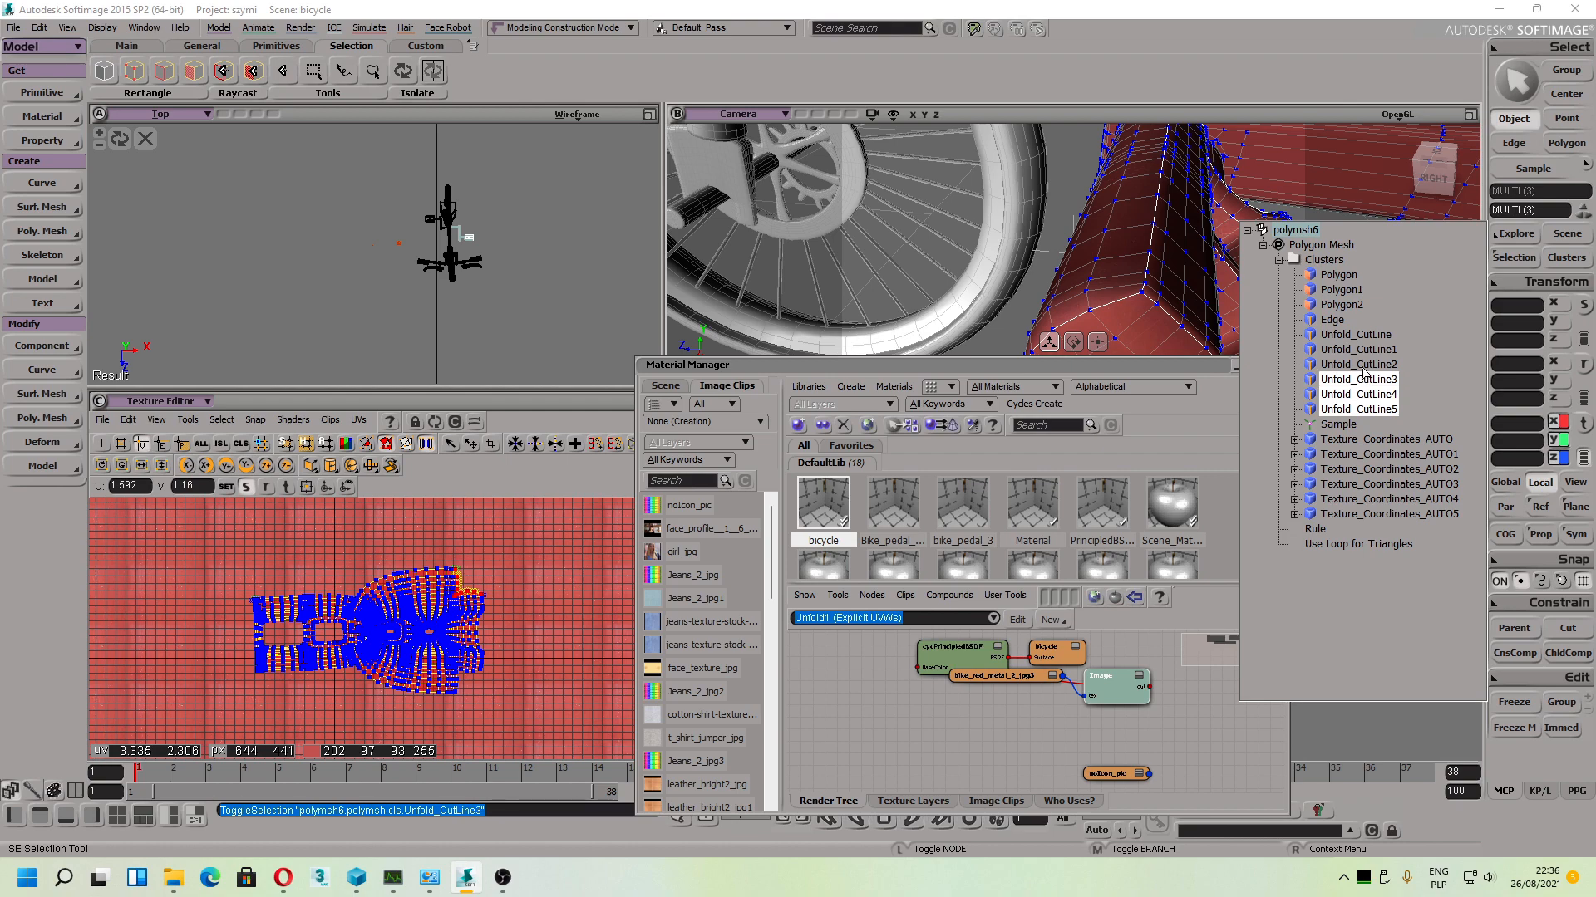
pyautogui.keyDown('ctrl'); pyautogui.click(1364, 364); pyautogui.keyUp('ctrl')
pyautogui.keyDown('ctrl'); pyautogui.click(1367, 349); pyautogui.keyUp('ctrl')
pyautogui.keyDown('ctrl'); pyautogui.click(1367, 336); pyautogui.keyUp('ctrl')
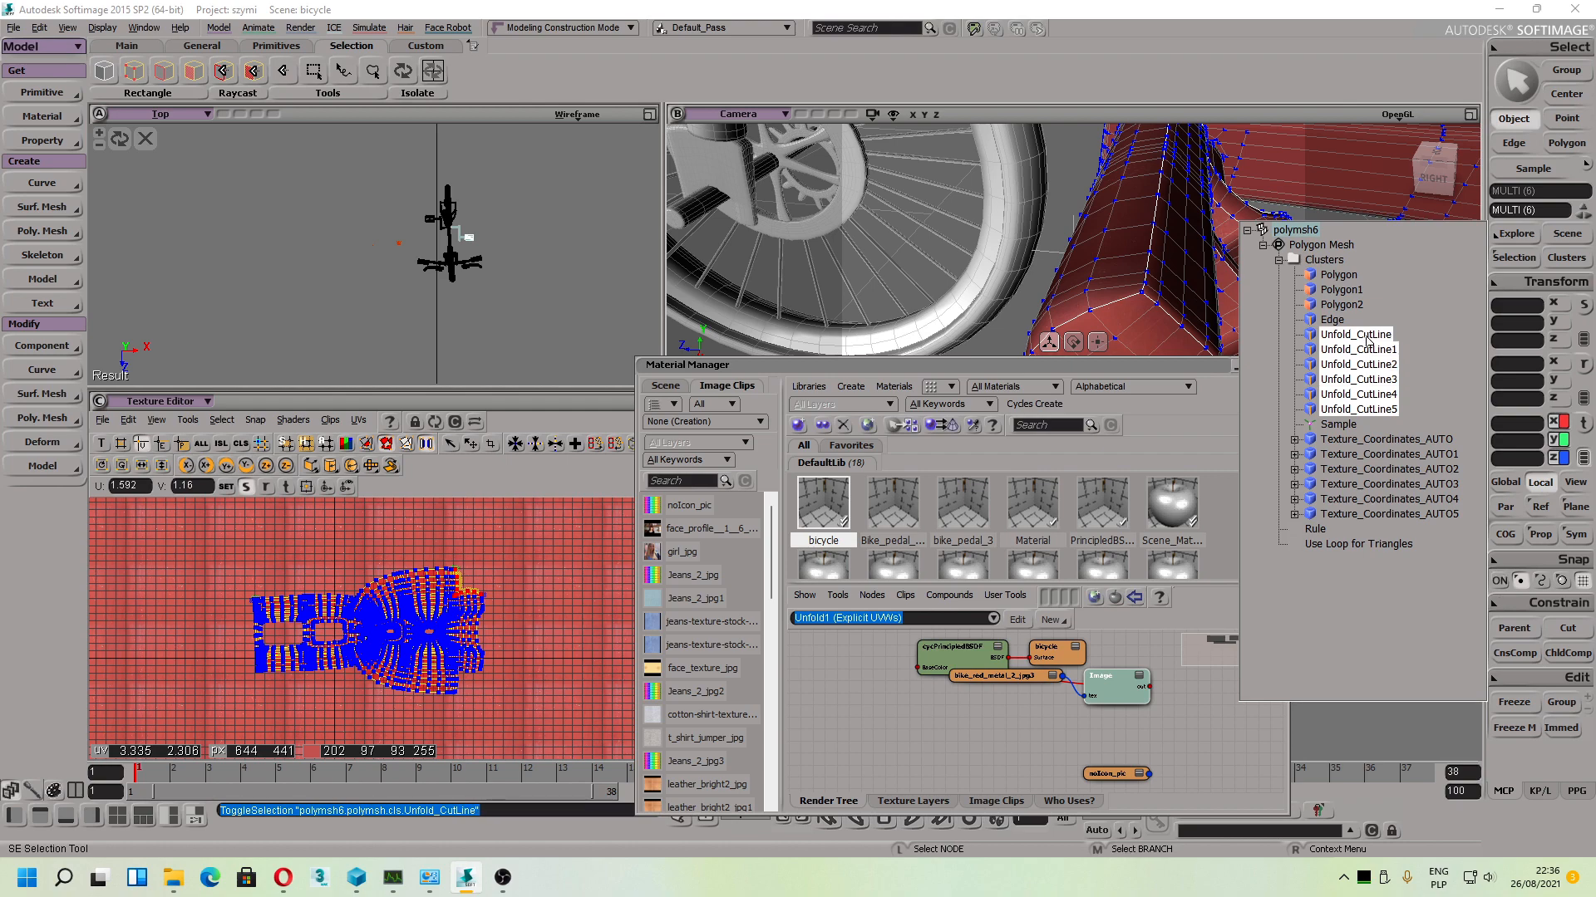
pyautogui.press('Delete')
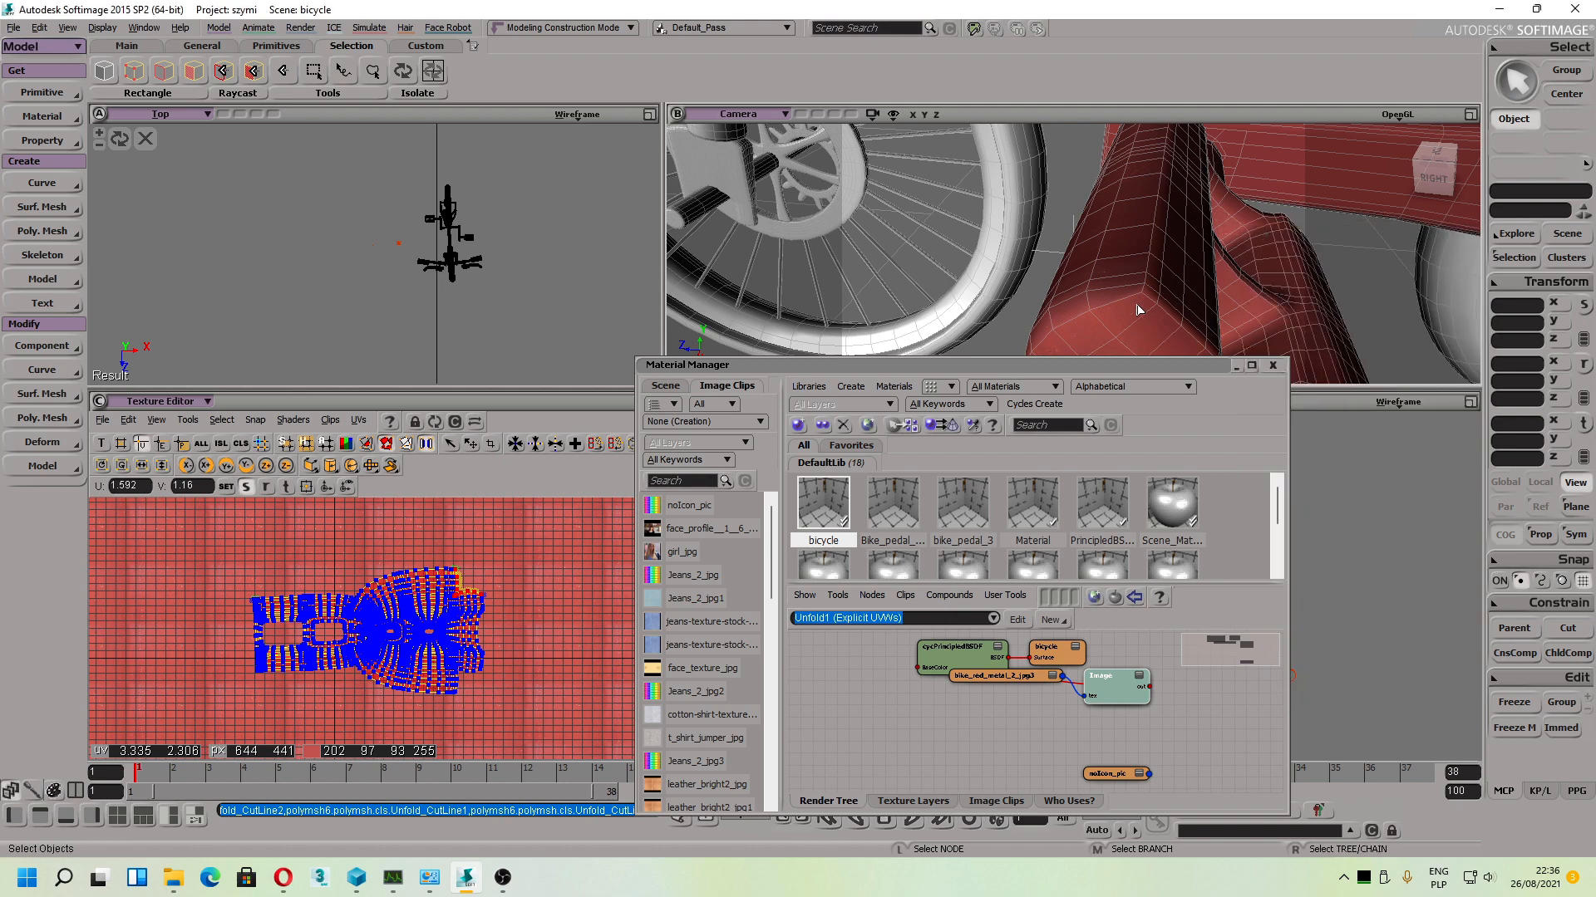
# Step: Move the Material Manager out of the way, enlarge the Camera view and select the polymsh6 mesh
pyautogui.moveTo(835, 370); pyautogui.dragTo(717, 532)
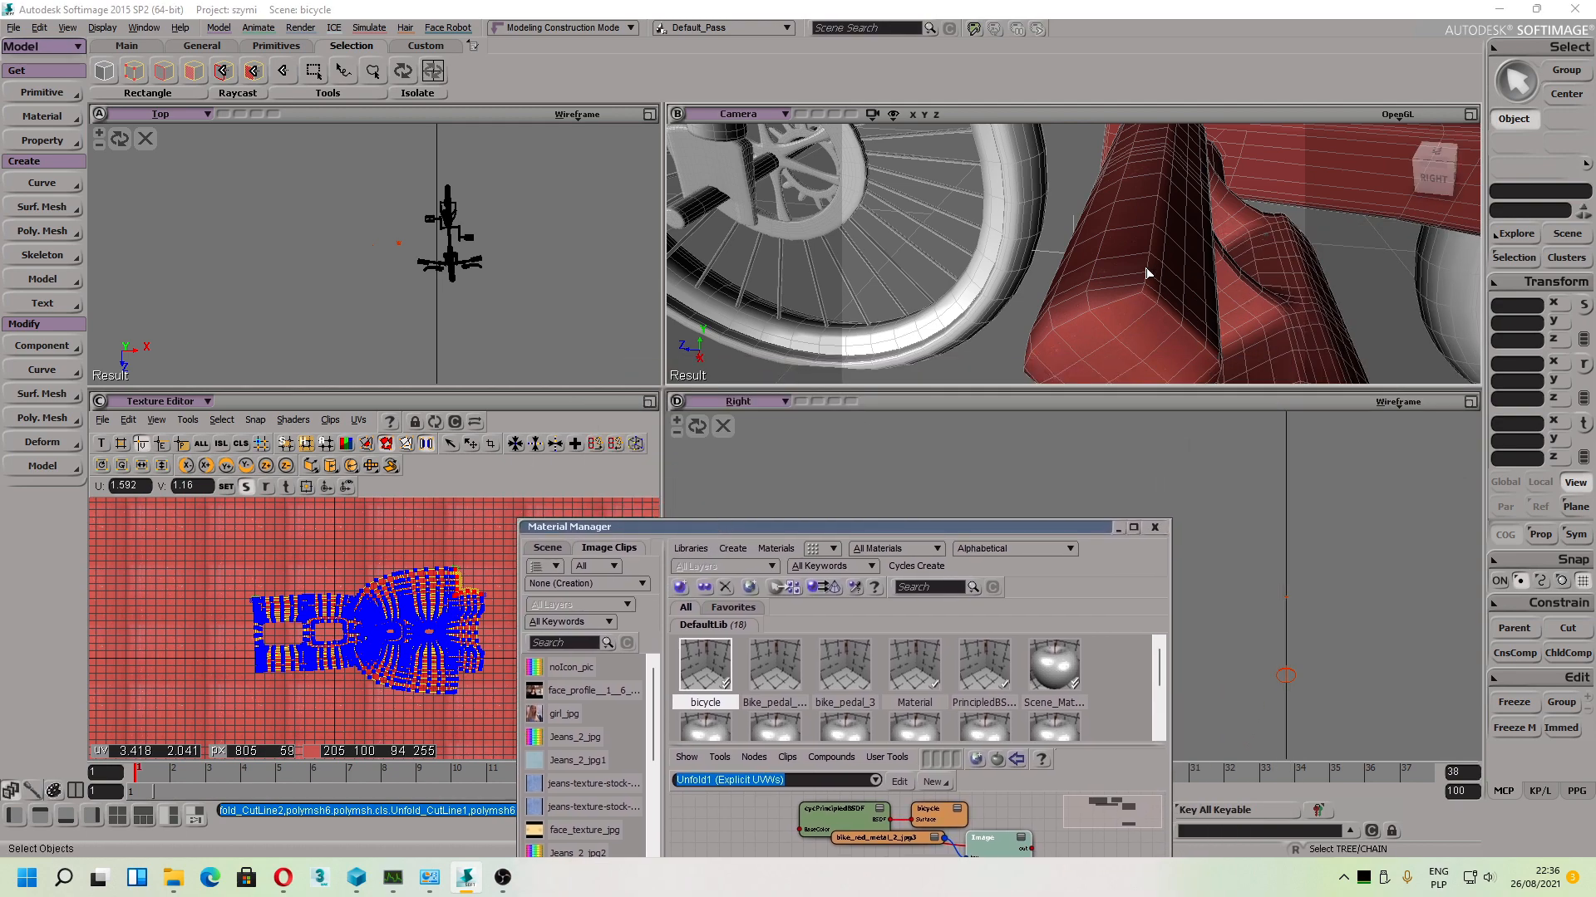
pyautogui.scroll(-2, 1145, 273)
pyautogui.moveTo(663, 388); pyautogui.dragTo(593, 462)
pyautogui.moveTo(1146, 348); pyautogui.dragTo(951, 391)
pyautogui.click(951, 391)
# Step: Select the seam edge loops that meet at the outer corner of the pedal frame on polymsh6
pyautogui.press('m')
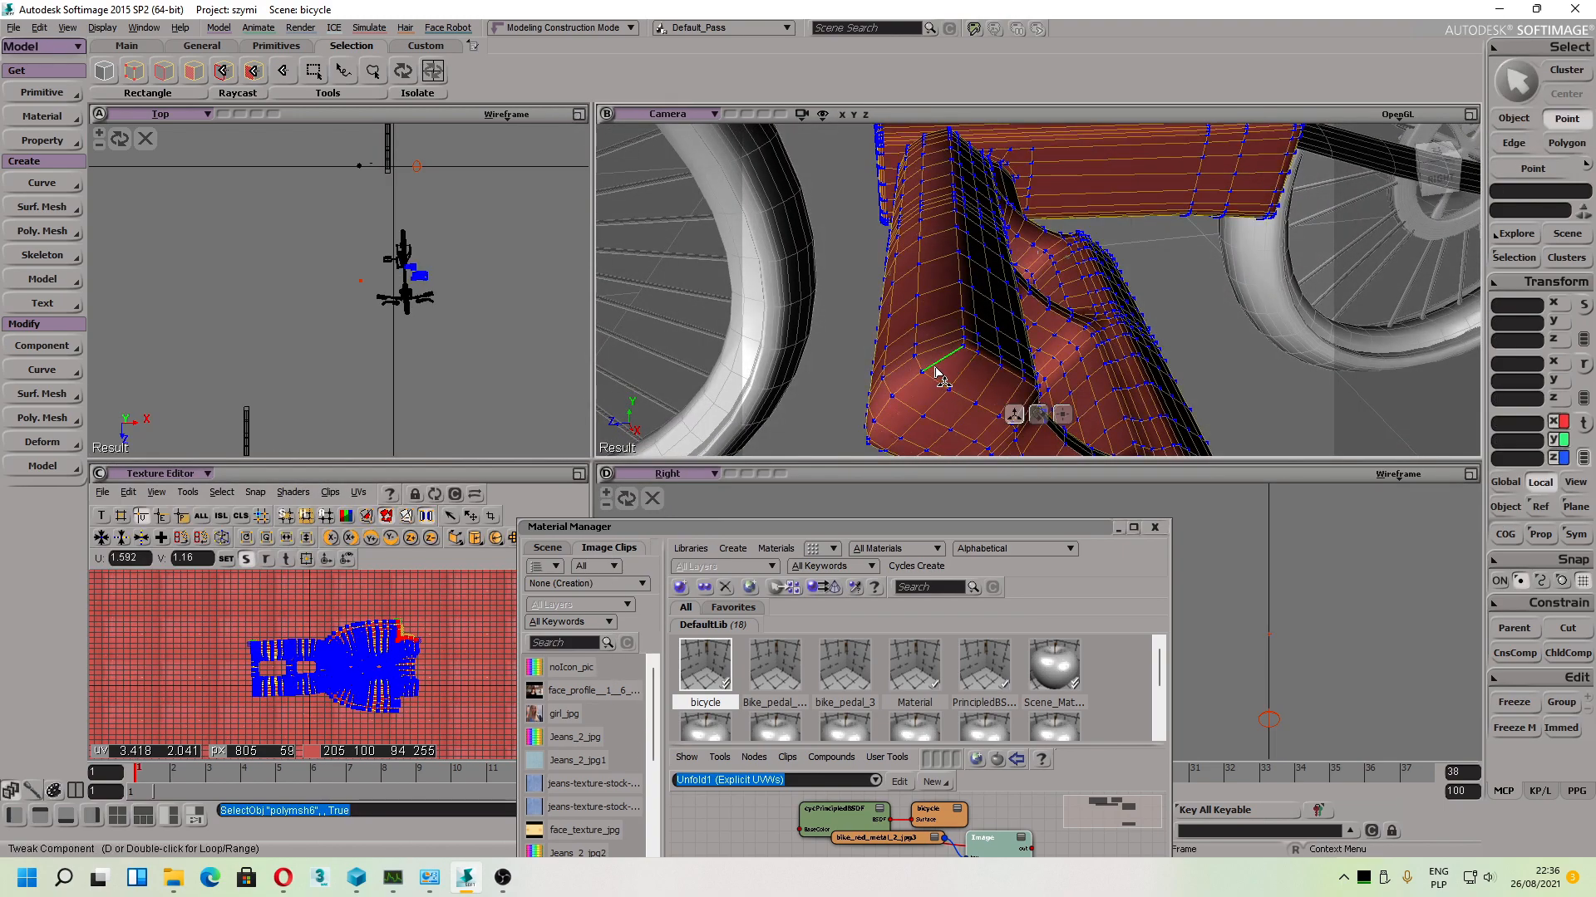
pyautogui.doubleClick(935, 367)
pyautogui.keyDown('shift'); pyautogui.doubleClick(982, 360); pyautogui.keyUp('shift')
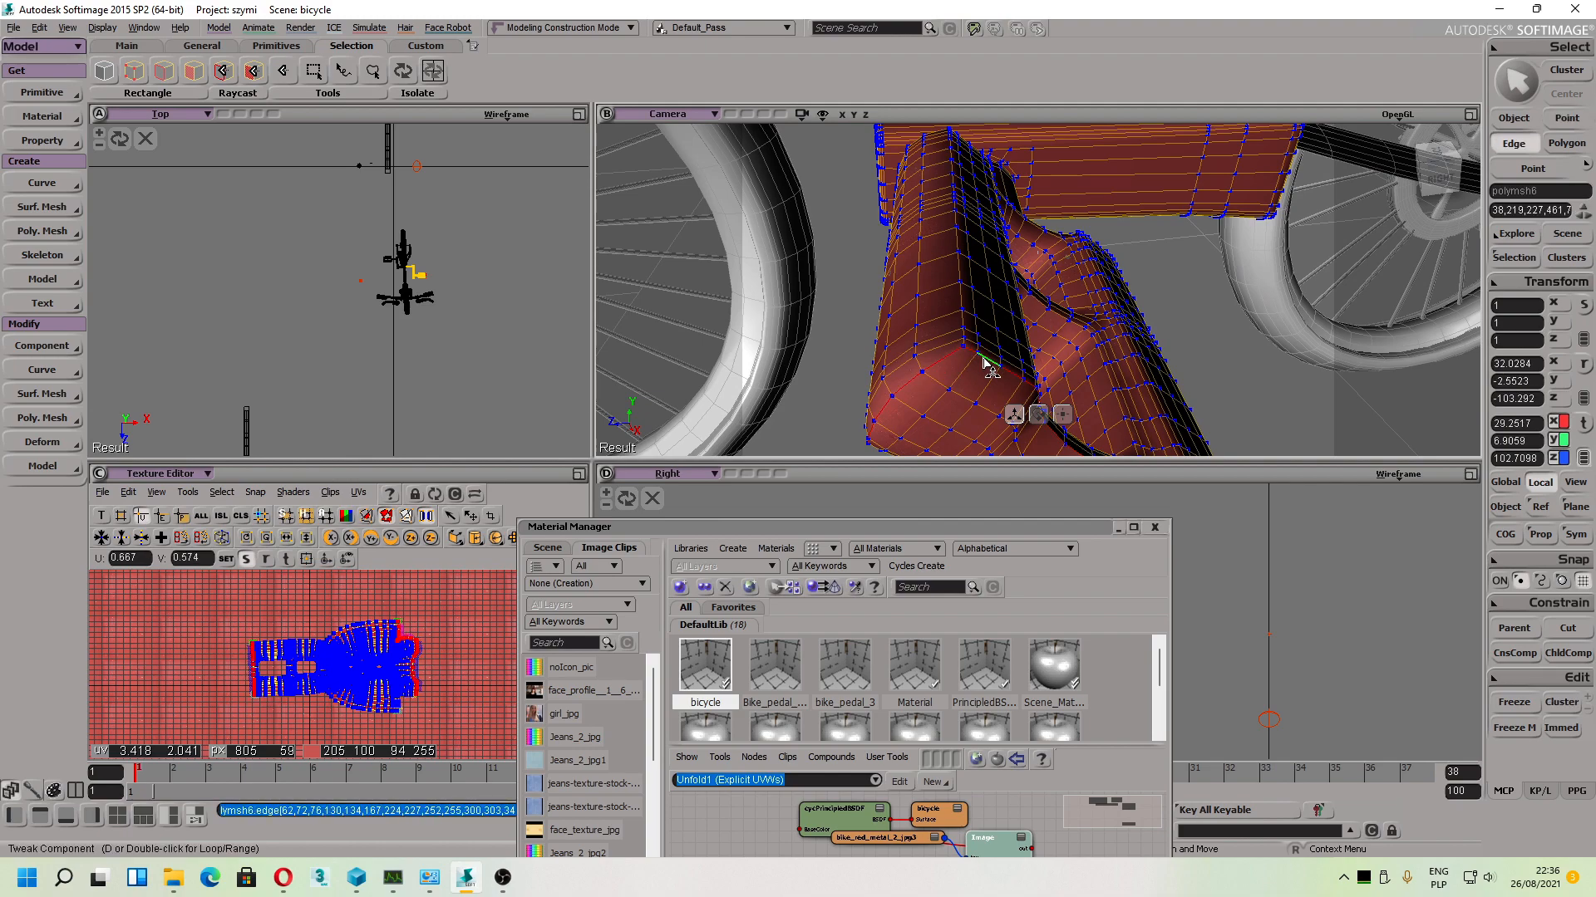
pyautogui.keyDown('shift'); pyautogui.doubleClick(961, 321); pyautogui.keyUp('shift')
pyautogui.moveTo(924, 347); pyautogui.dragTo(894, 282)
pyautogui.keyDown('shift'); pyautogui.click(869, 341); pyautogui.keyUp('shift')
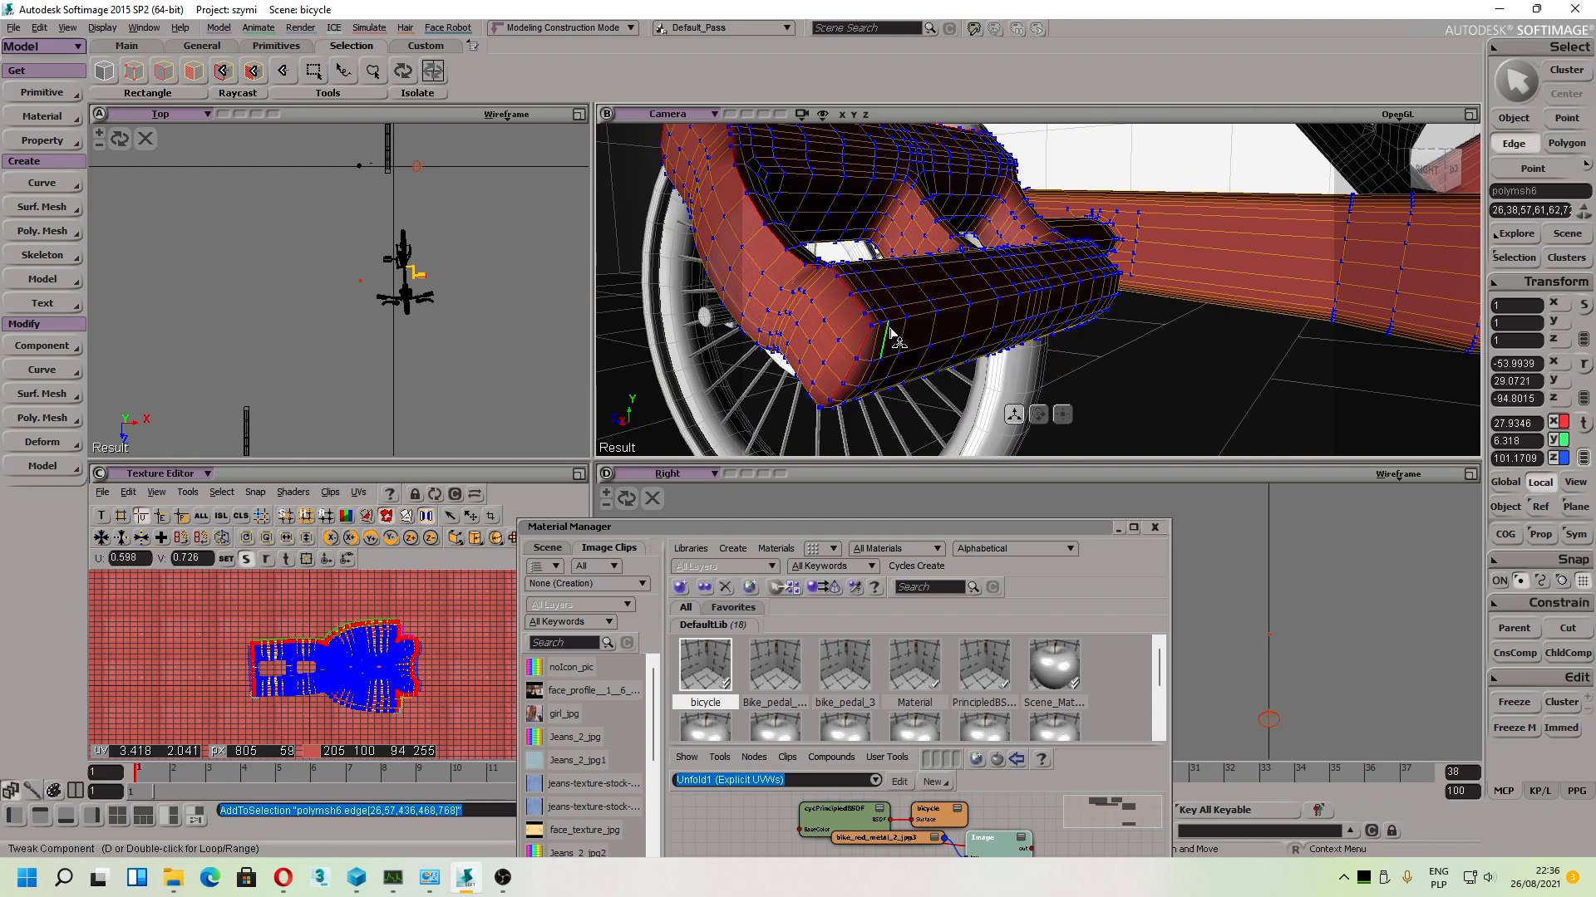
pyautogui.keyDown('shift'); pyautogui.doubleClick(895, 324); pyautogui.keyUp('shift')
# Step: Add the edge loops on the pedal's back side and around its openings to the seam selection
pyautogui.moveTo(895, 324); pyautogui.dragTo(980, 267)
pyautogui.scroll(2, 979, 268)
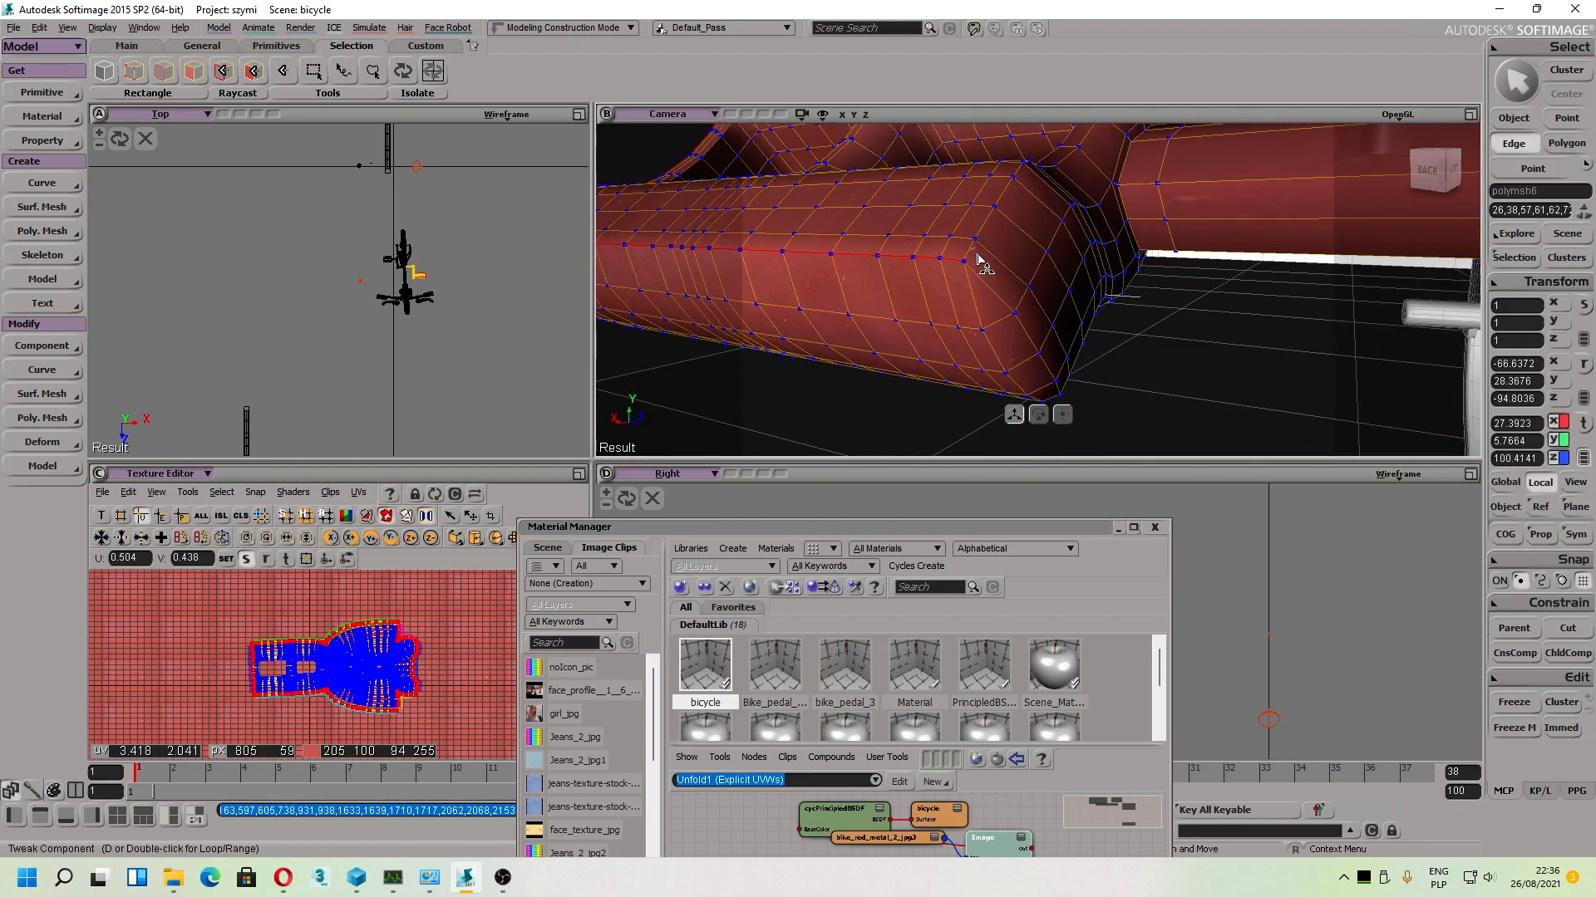
pyautogui.keyDown('shift'); pyautogui.doubleClick(971, 289); pyautogui.keyUp('shift')
pyautogui.press('s')
pyautogui.moveTo(1042, 293); pyautogui.dragTo(1086, 335)
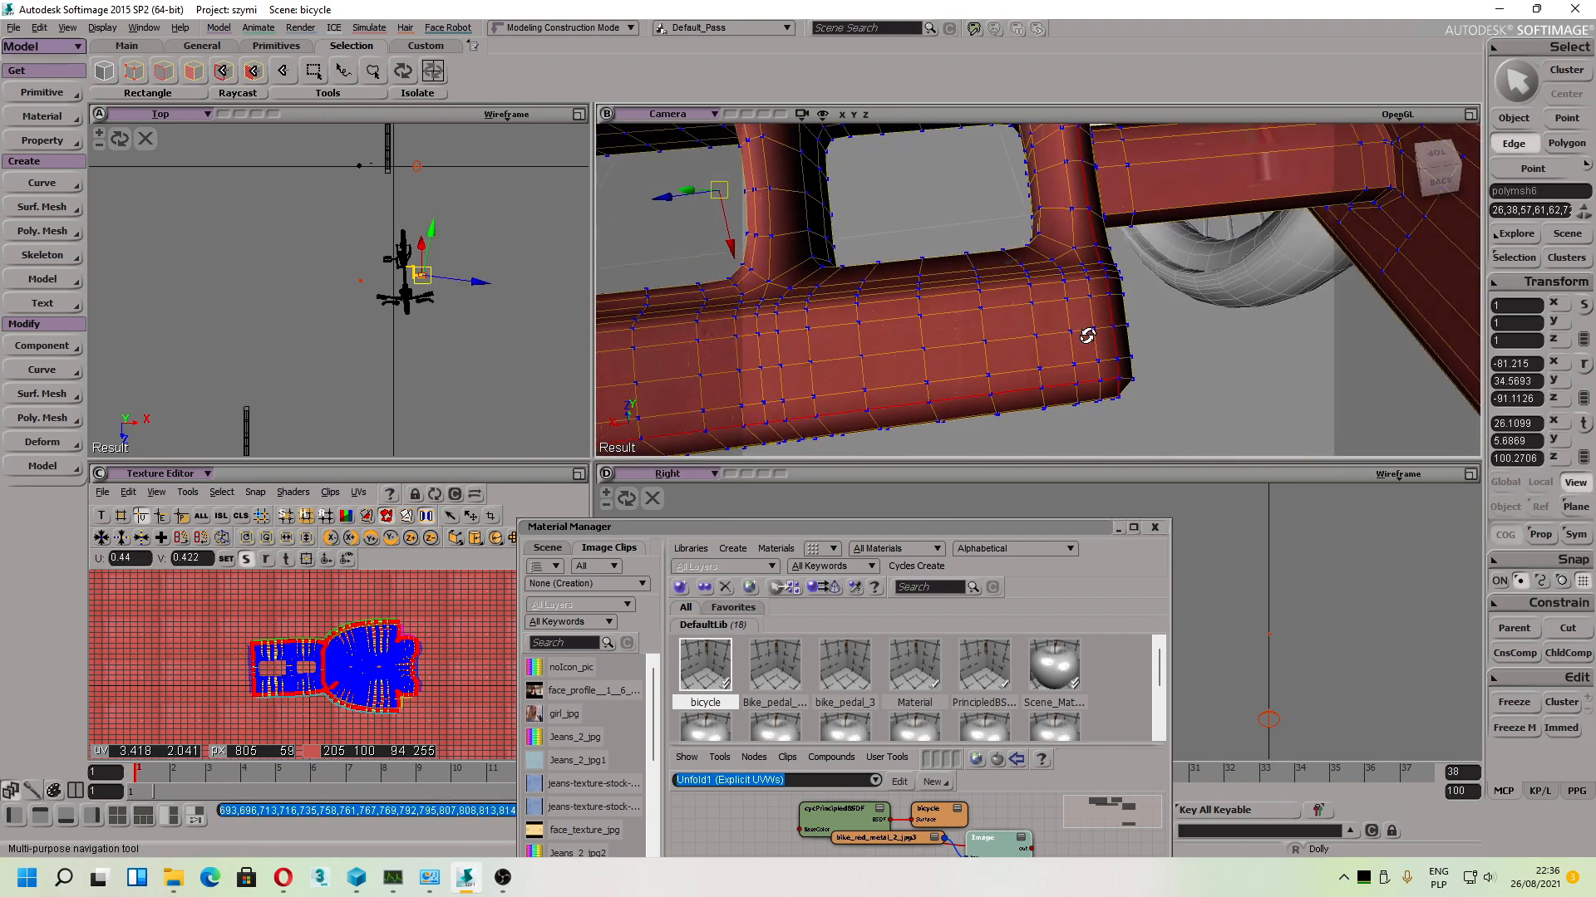
pyautogui.keyDown('shift'); pyautogui.doubleClick(827, 285); pyautogui.keyUp('shift')
pyautogui.keyDown('shift'); pyautogui.doubleClick(737, 283); pyautogui.keyUp('shift')
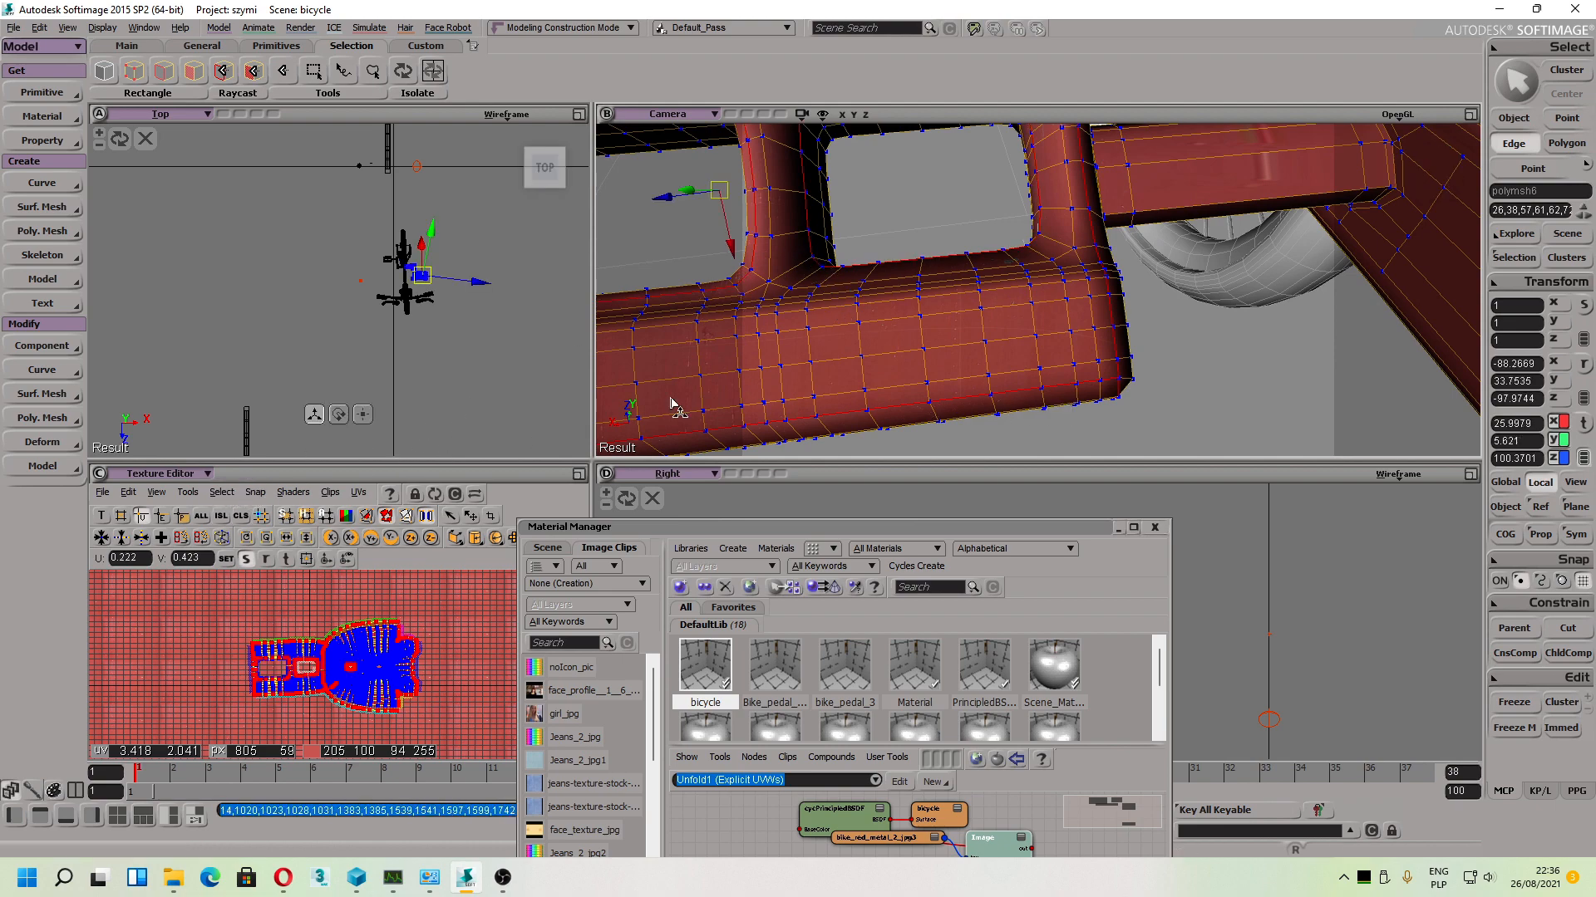
# Step: Add the remaining edge loops on the pedal's underside and the edges across its rounded end to the seam selection
pyautogui.moveTo(673, 405); pyautogui.dragTo(1003, 234)
pyautogui.keyDown('shift'); pyautogui.doubleClick(1088, 268); pyautogui.keyUp('shift')
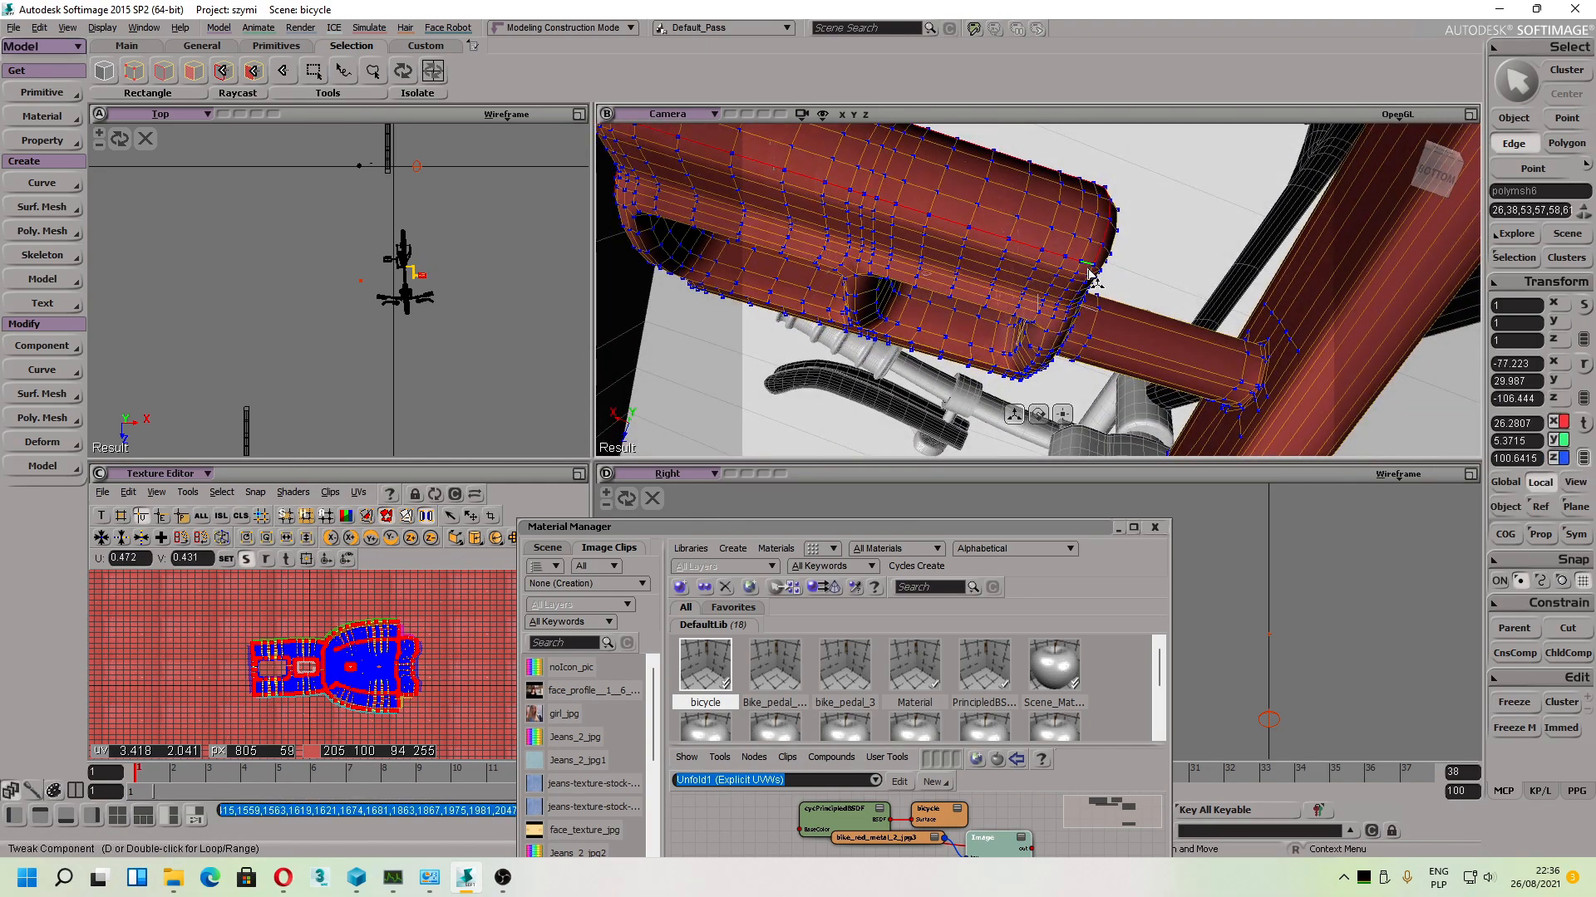
pyautogui.moveTo(1088, 268); pyautogui.dragTo(1016, 280)
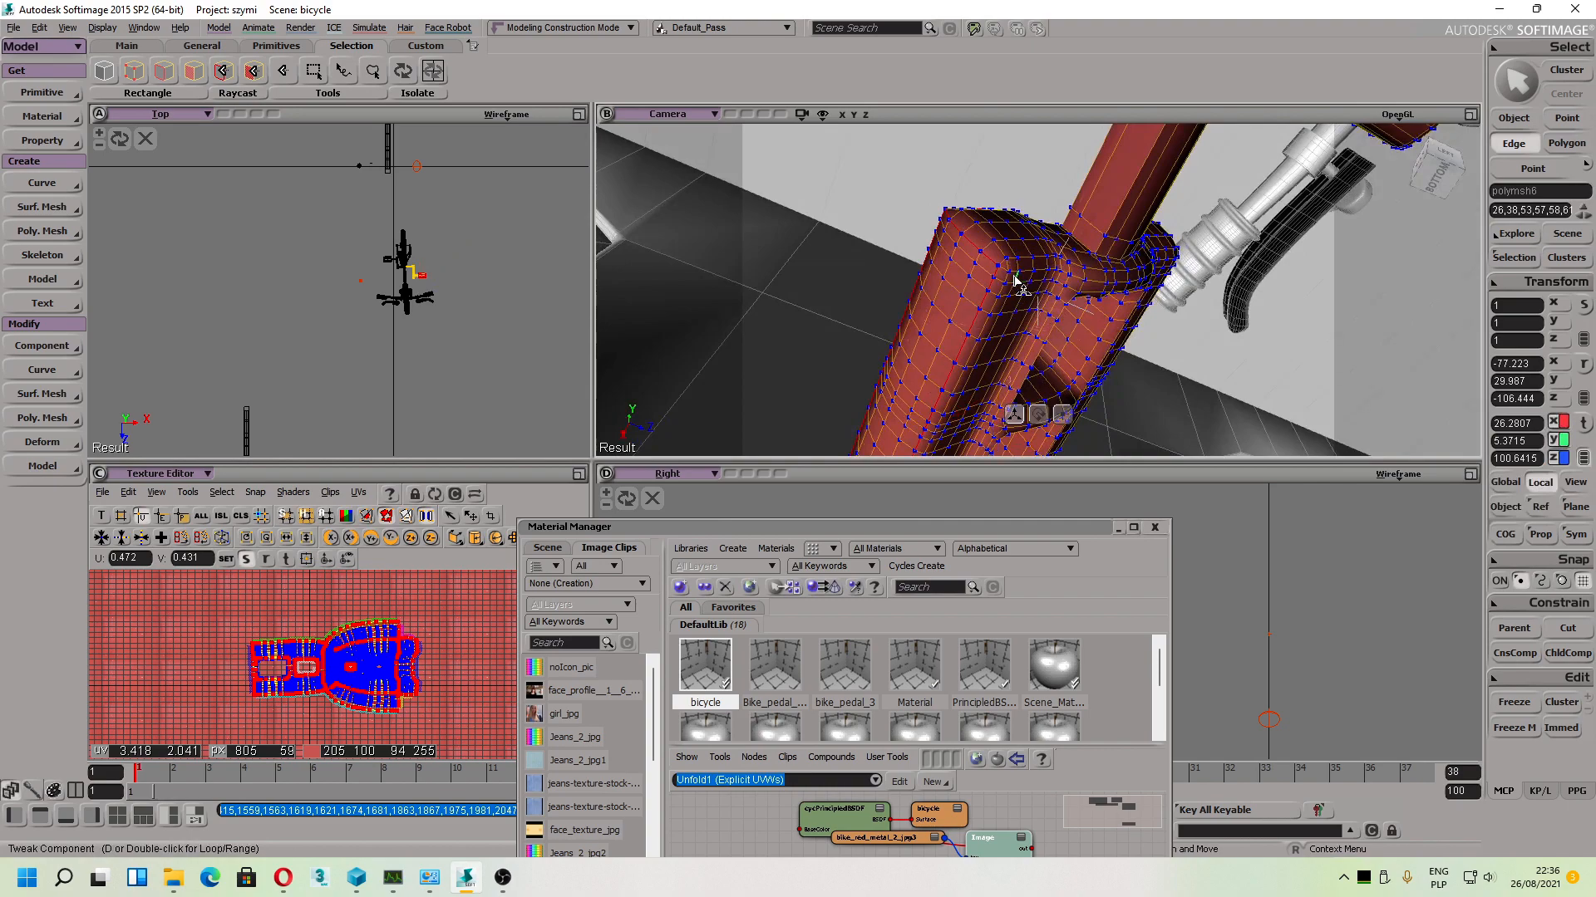
pyautogui.keyDown('shift'); pyautogui.doubleClick(1013, 276); pyautogui.keyUp('shift')
pyautogui.moveTo(1139, 315); pyautogui.dragTo(1060, 541)
pyautogui.press('s')
pyautogui.moveTo(1091, 251); pyautogui.dragTo(1122, 310)
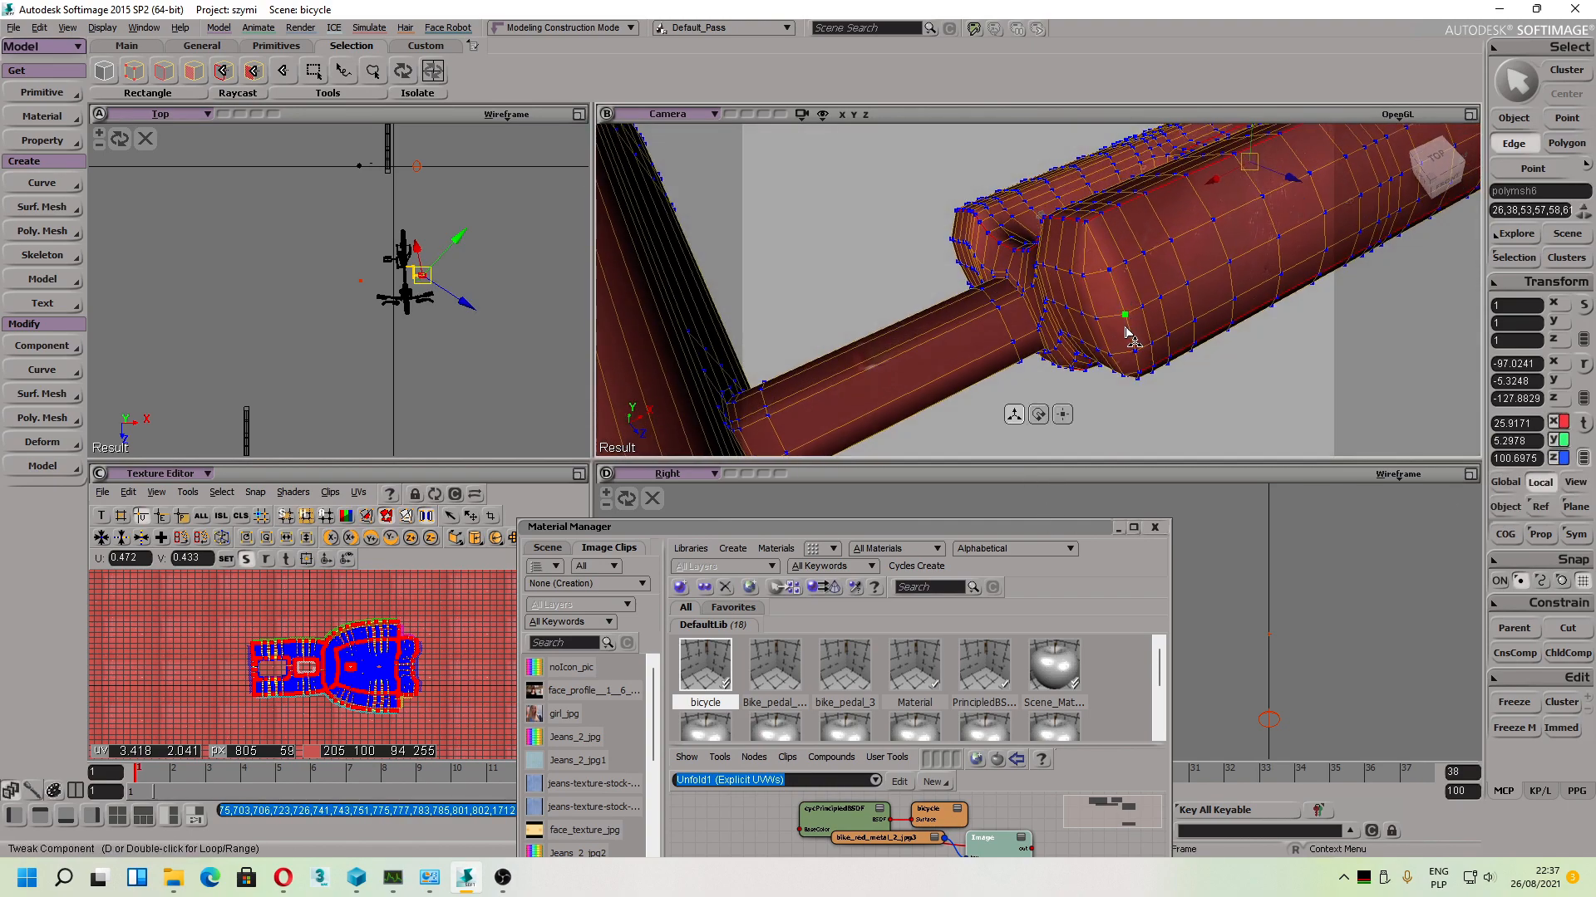
pyautogui.keyDown('shift'); pyautogui.click(1118, 301); pyautogui.keyUp('shift')
pyautogui.keyDown('shift'); pyautogui.click(1110, 259); pyautogui.keyUp('shift')
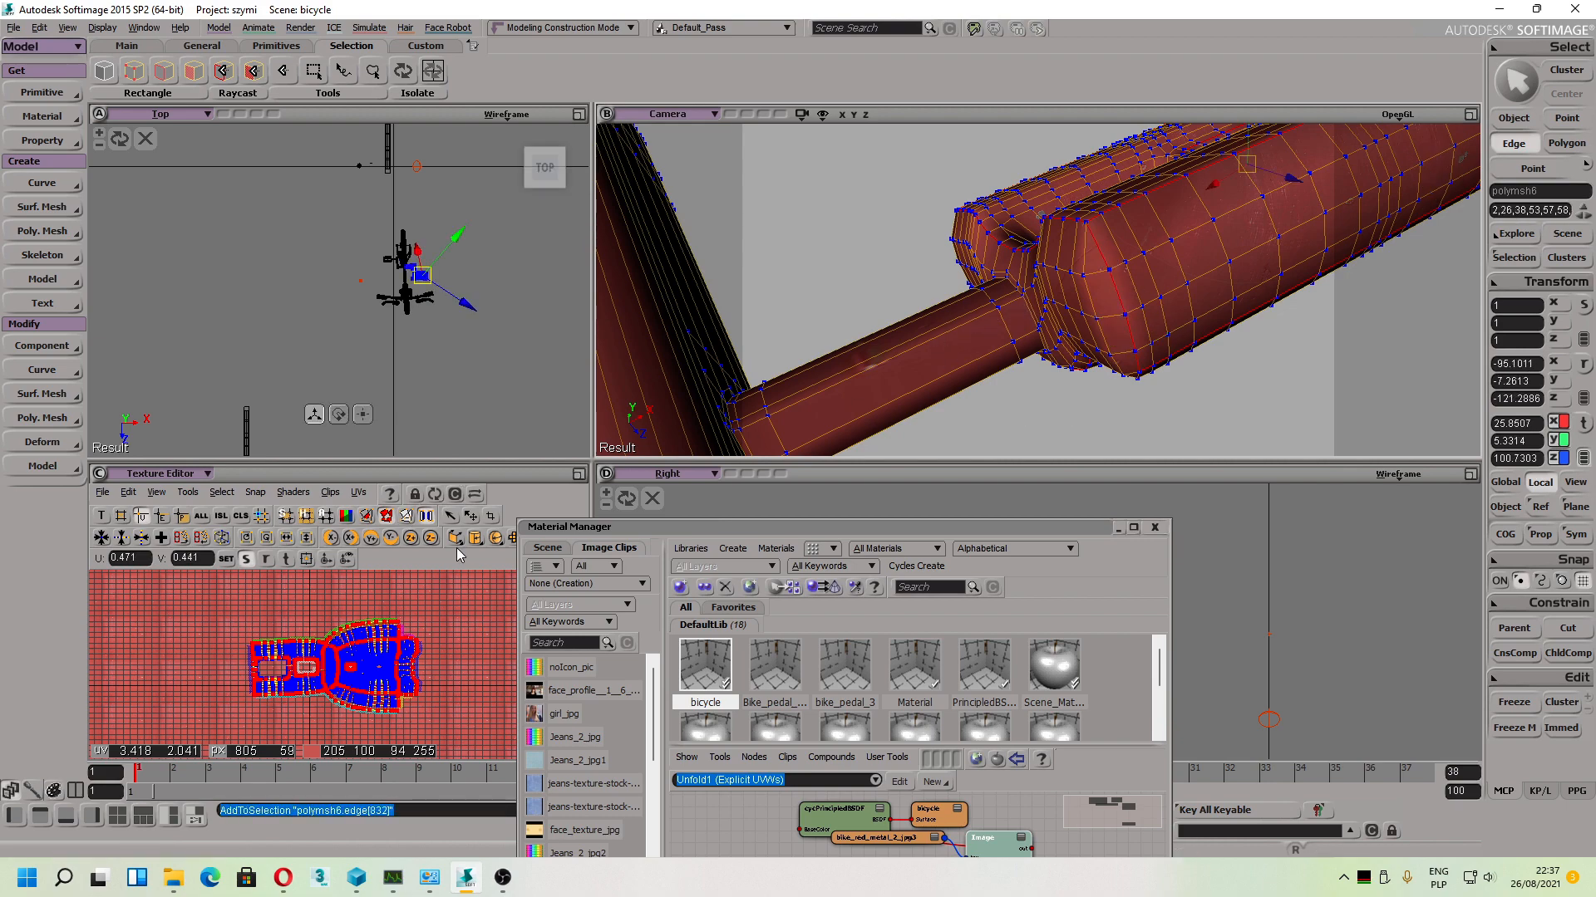
# Step: Set the unfold cut line of polymsh6 from the selected edges, and update and pack its UVs
pyautogui.click(188, 492)
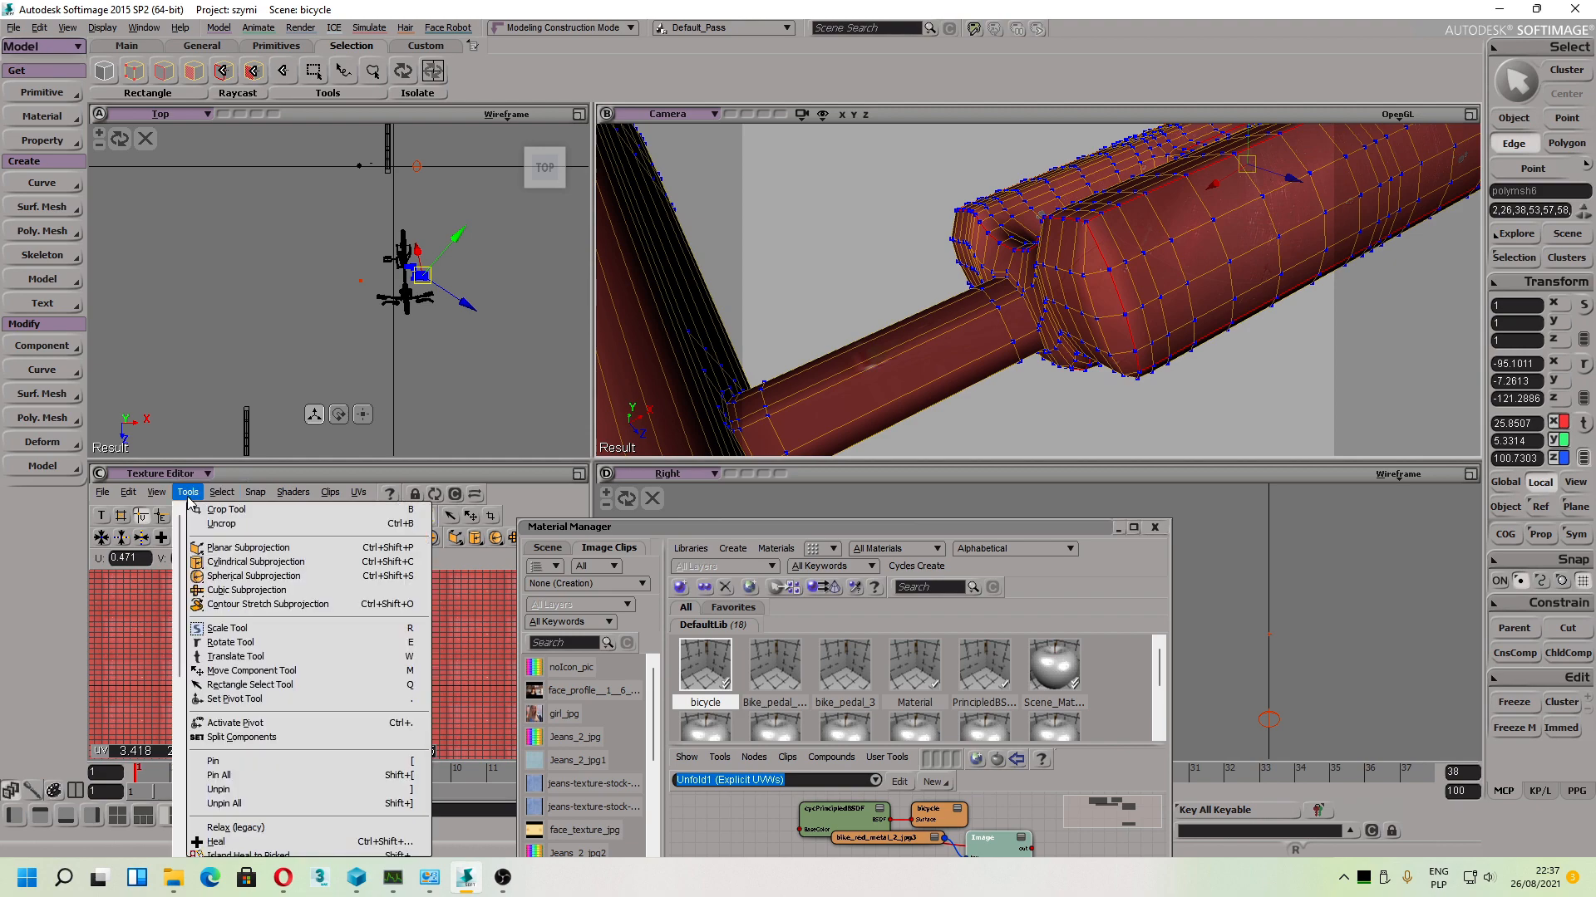
pyautogui.click(230, 737)
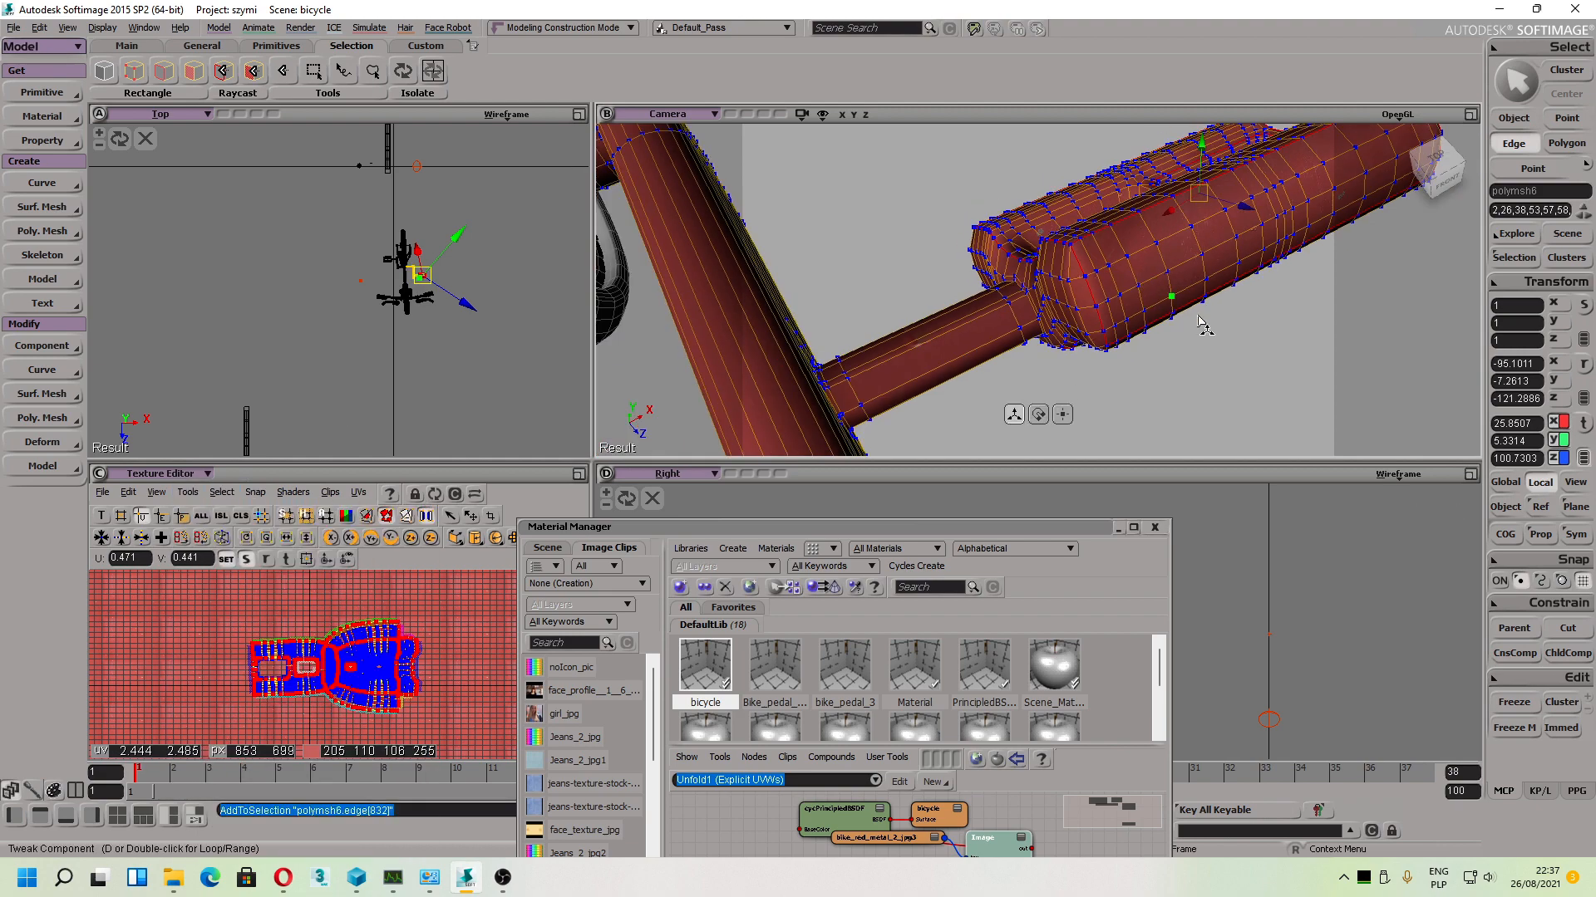
pyautogui.press('s')
pyautogui.moveTo(1127, 342); pyautogui.dragTo(1064, 307)
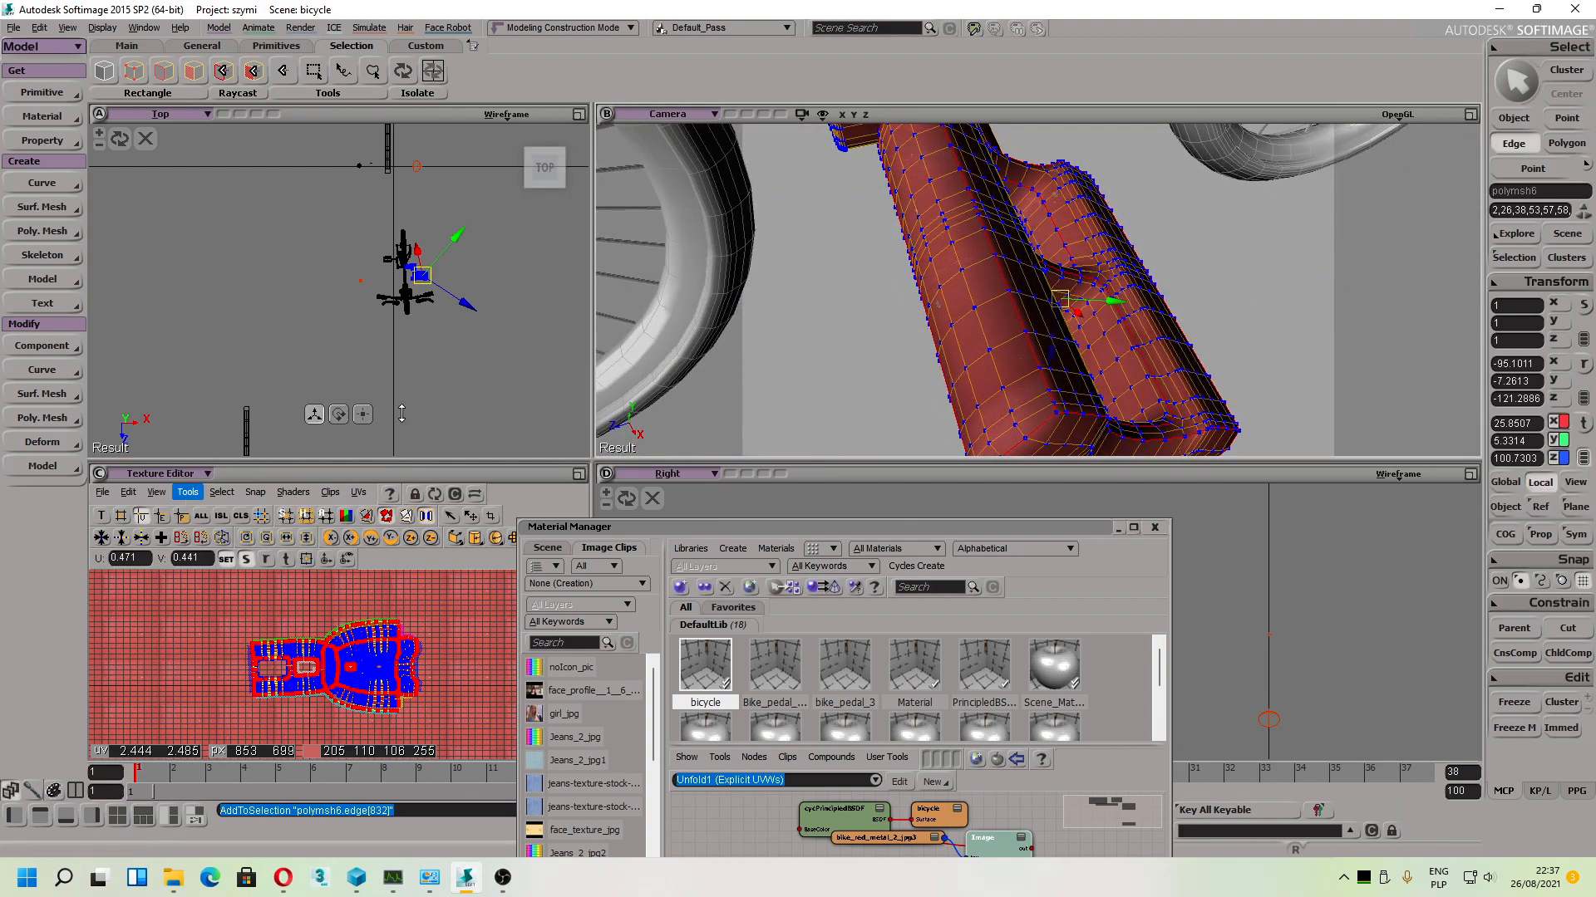
pyautogui.click(188, 493)
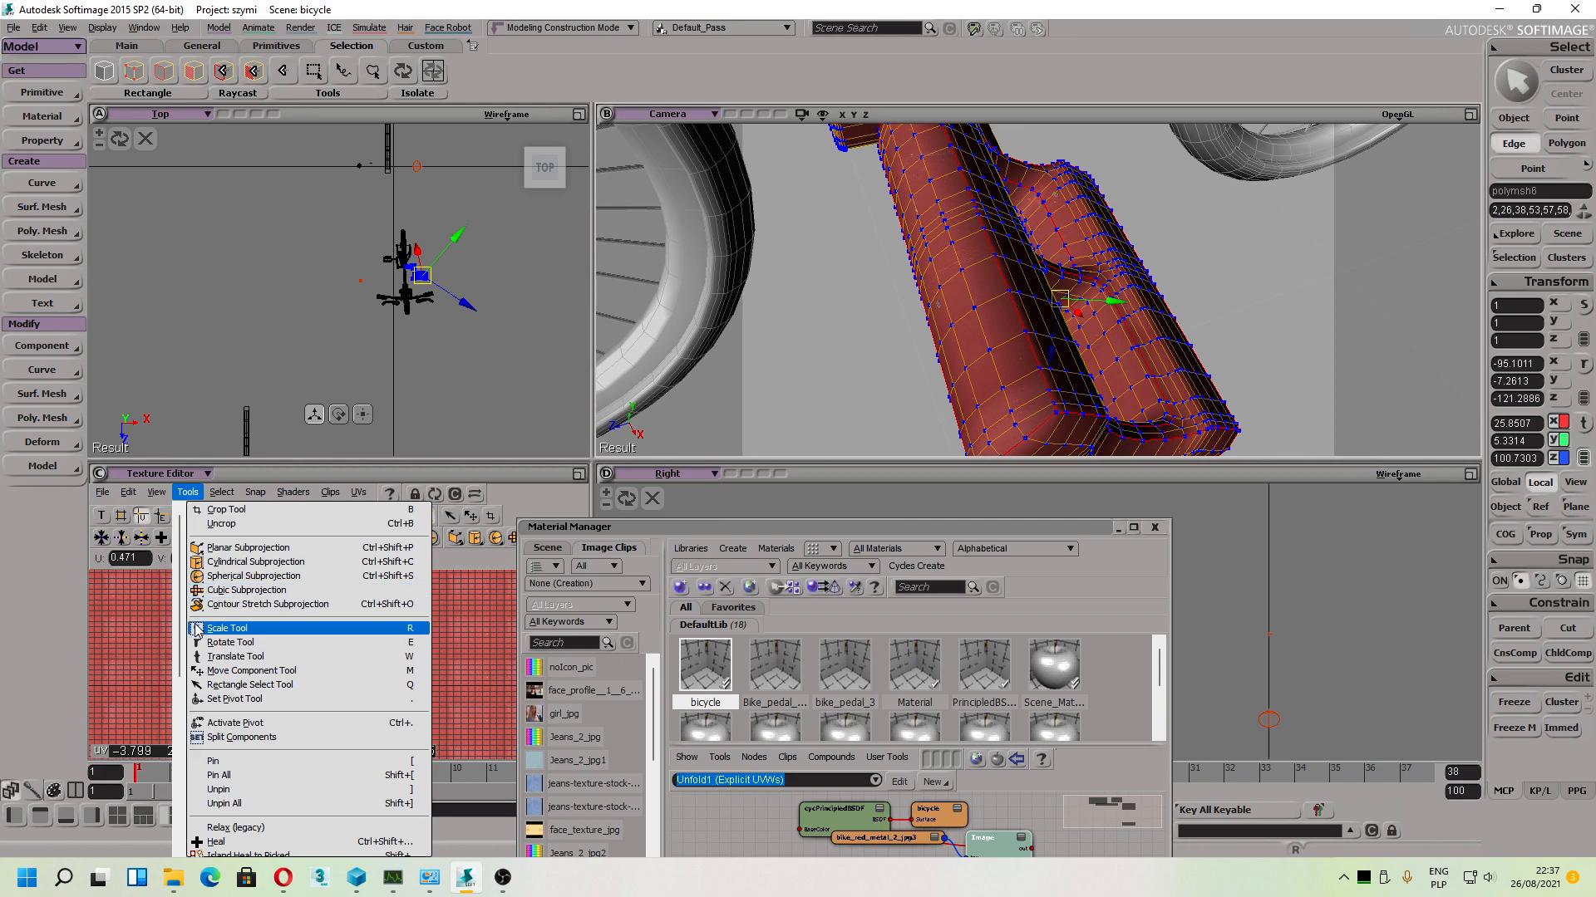
pyautogui.moveTo(182, 674); pyautogui.dragTo(191, 827)
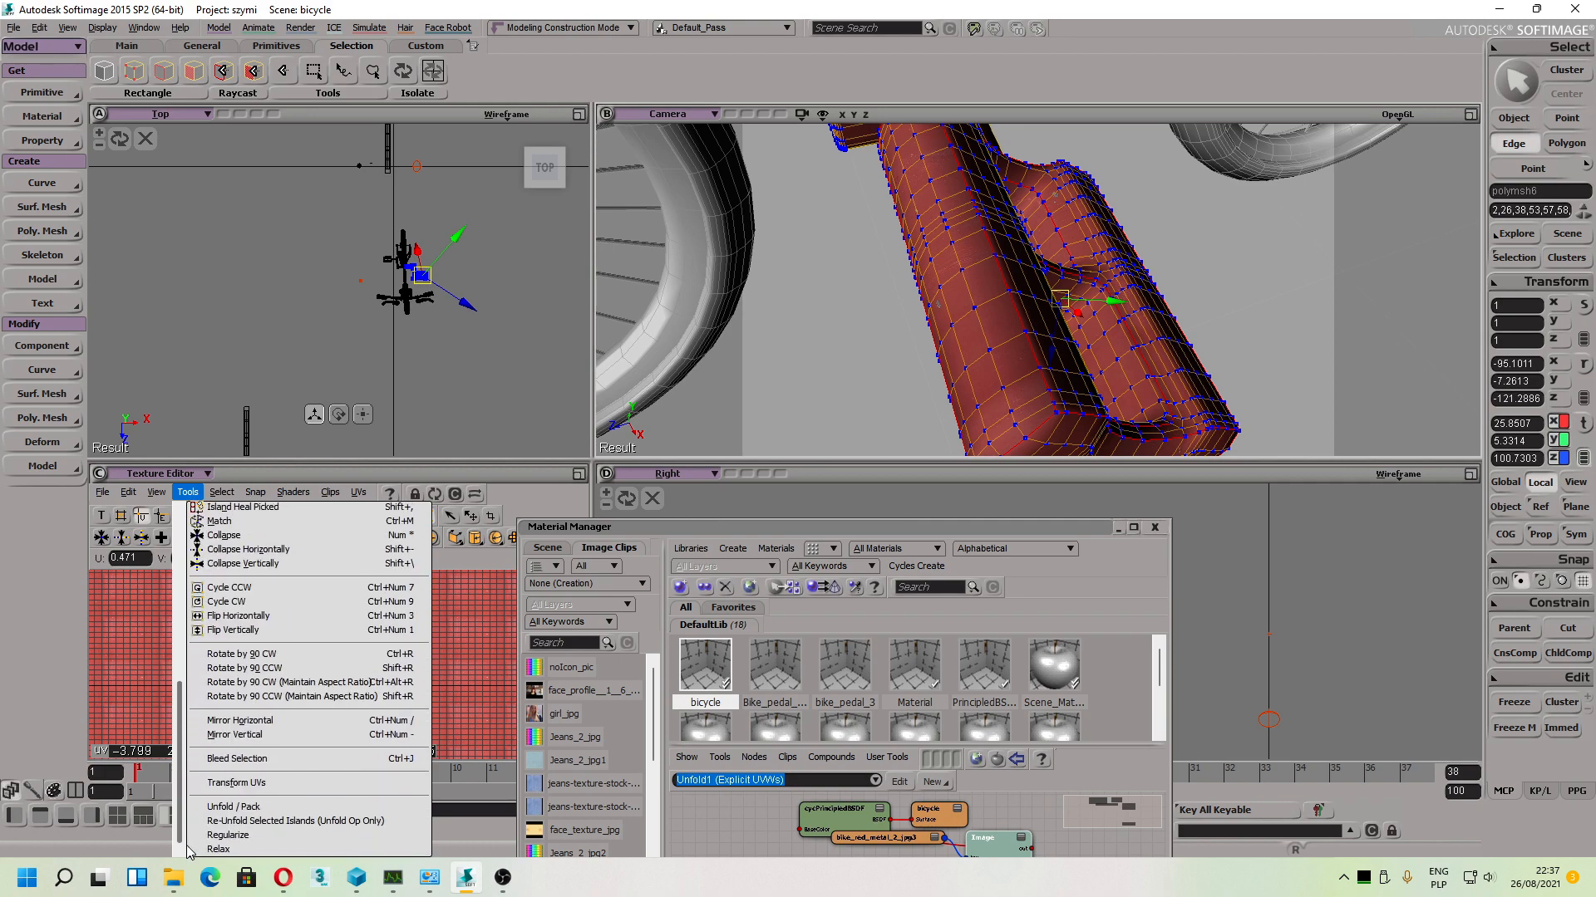
pyautogui.click(253, 810)
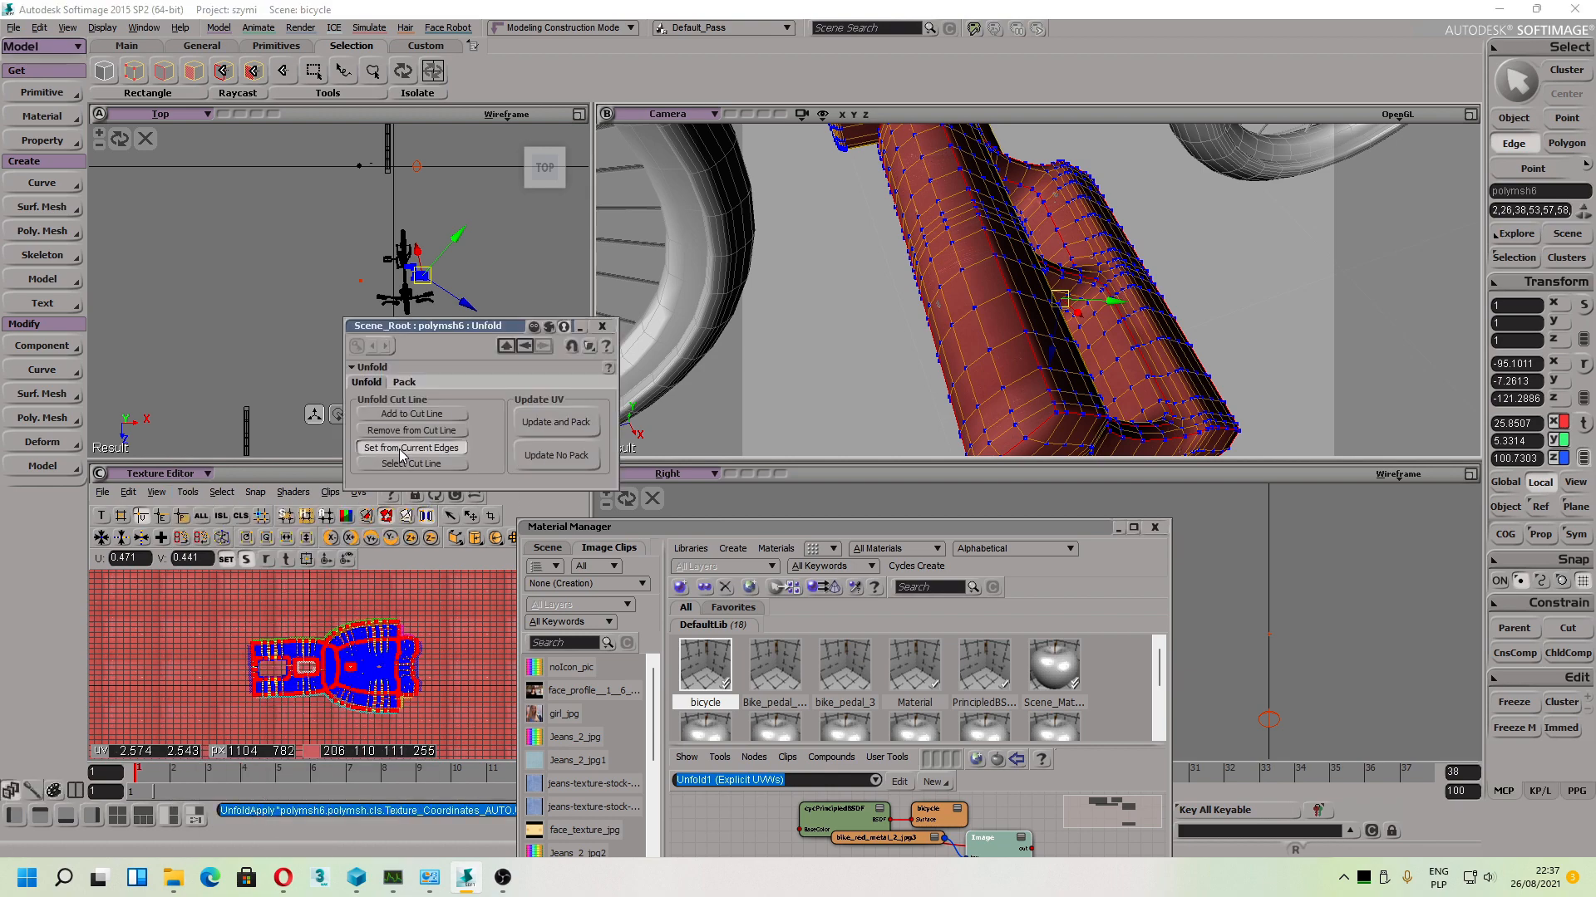
pyautogui.click(404, 462)
pyautogui.click(557, 426)
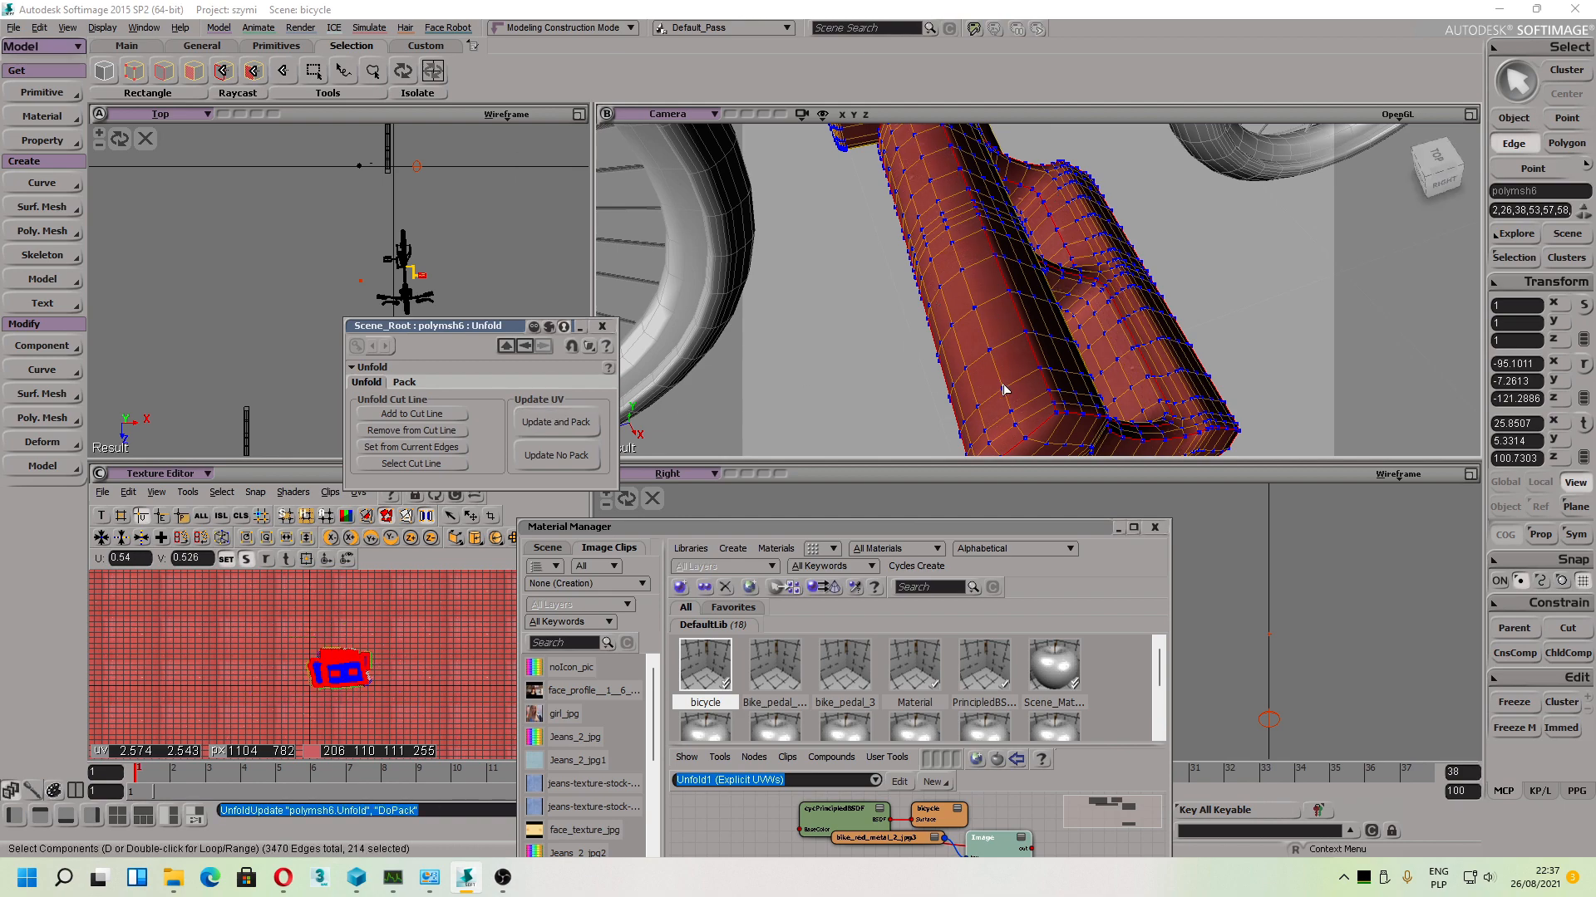
# Step: Select all UV samples of polymsh6 in the Texture Editor and scale them about 2.24 times in U and 3.45 times in V
pyautogui.press('t')
pyautogui.moveTo(277, 625); pyautogui.dragTo(432, 654)
pyautogui.press('x')
pyautogui.moveTo(432, 654); pyautogui.dragTo(425, 621, button='middle')
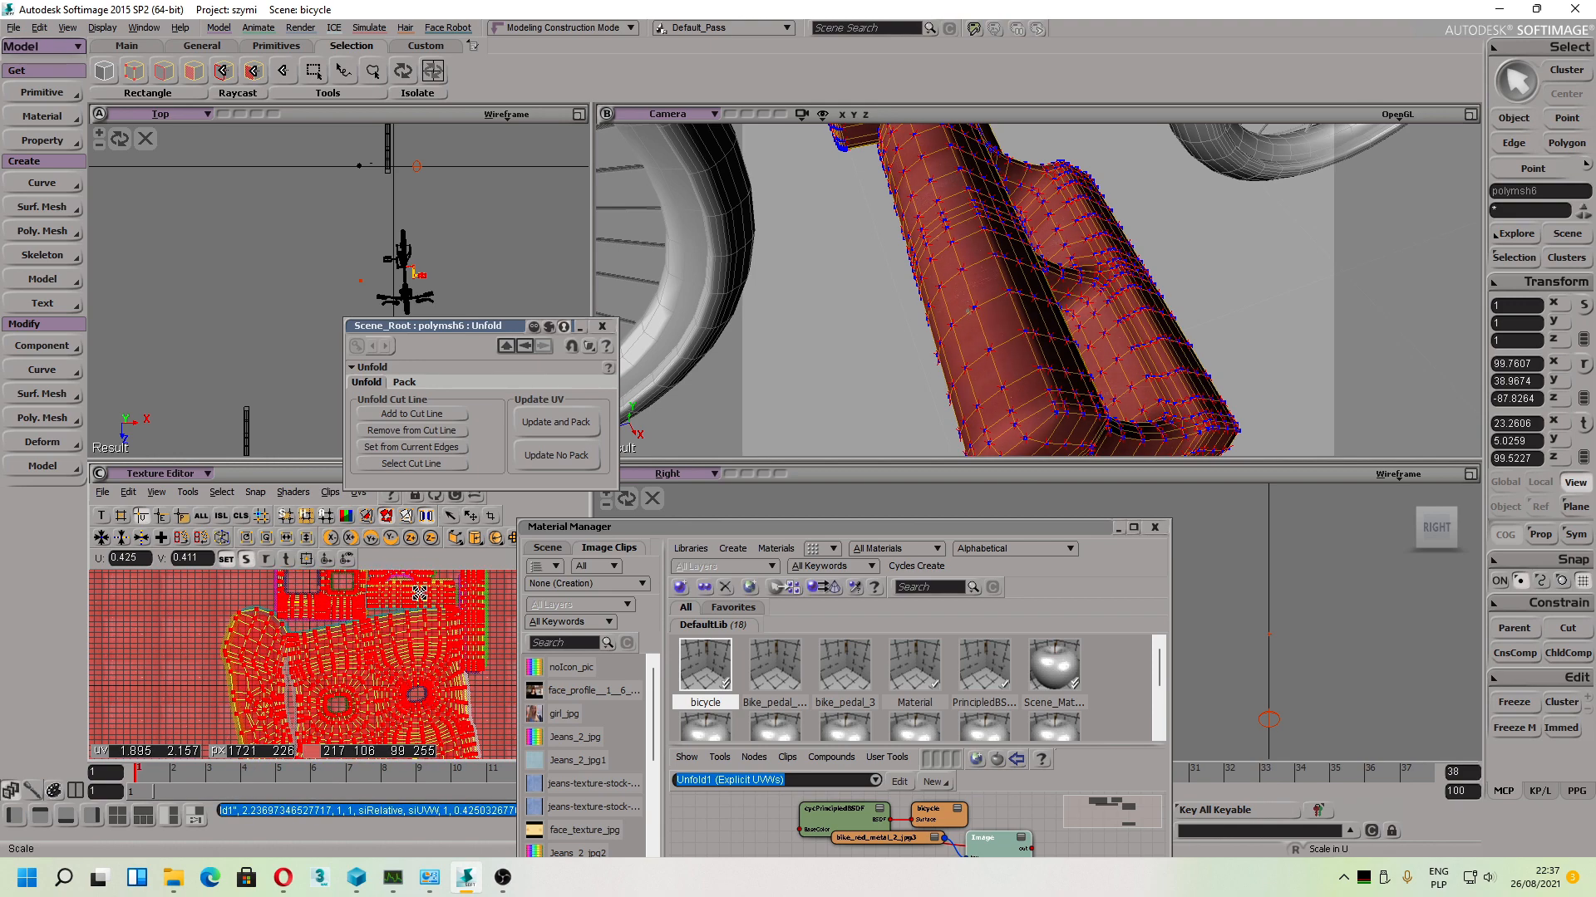
# Step: Examine the red metal texture on the polymsh6 pedal and crank in an enlarged Camera view, close up and from several sides
pyautogui.click(1470, 114)
pyautogui.scroll(-4, 809, 356)
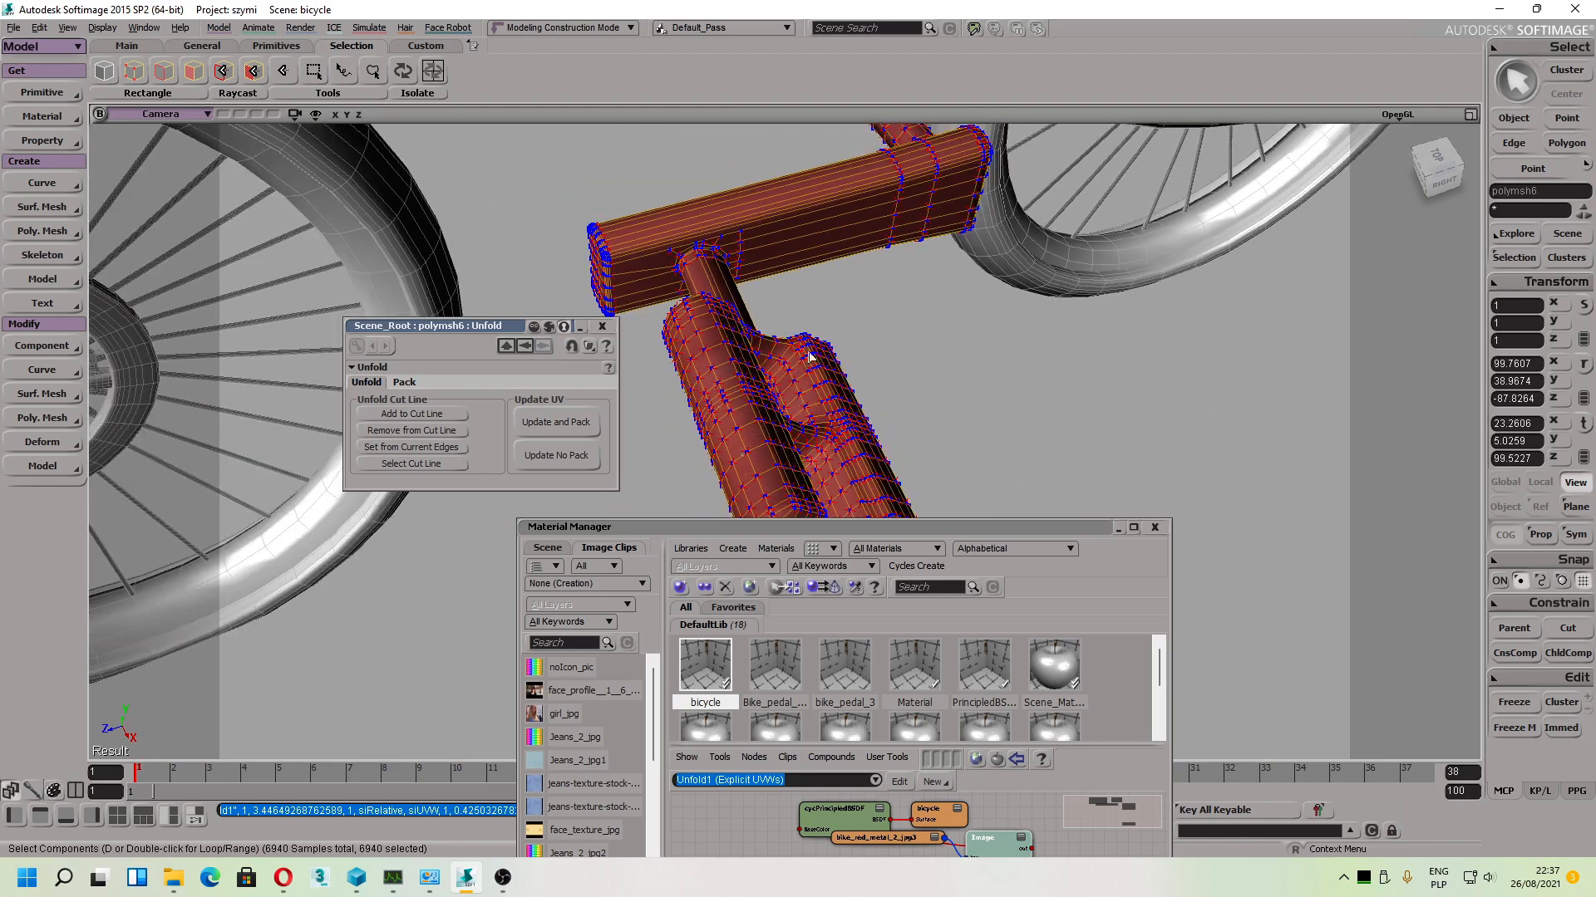
pyautogui.press('s')
pyautogui.moveTo(933, 330); pyautogui.dragTo(1247, 349, button='right')
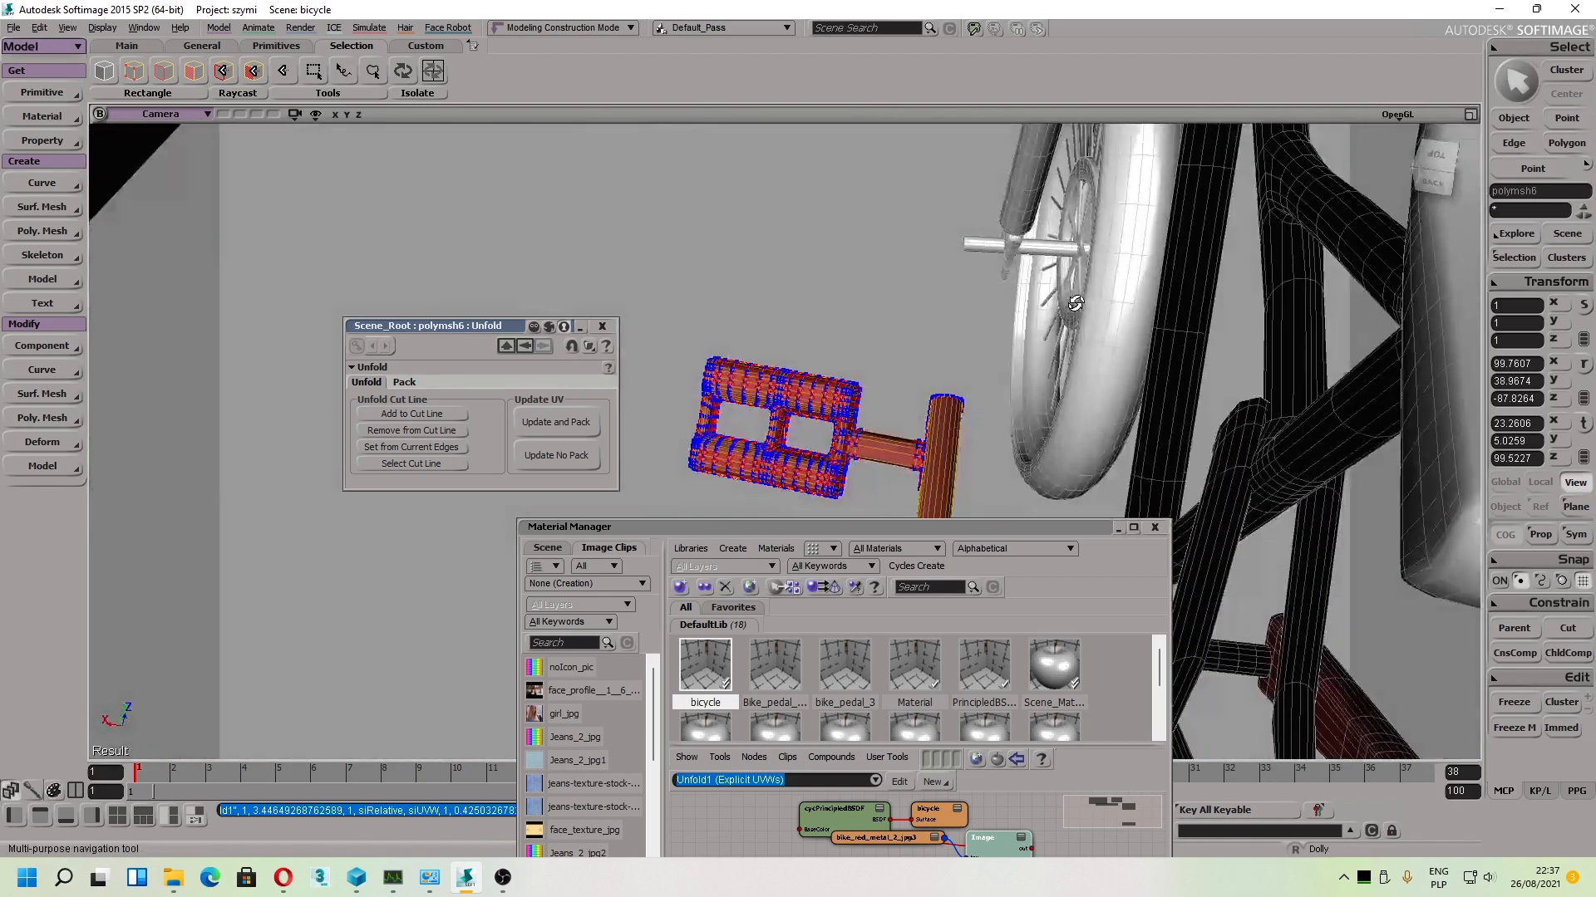
pyautogui.press('s')
pyautogui.moveTo(1247, 349); pyautogui.dragTo(919, 259)
pyautogui.scroll(4, 887, 444)
pyautogui.scroll(-4, 869, 406)
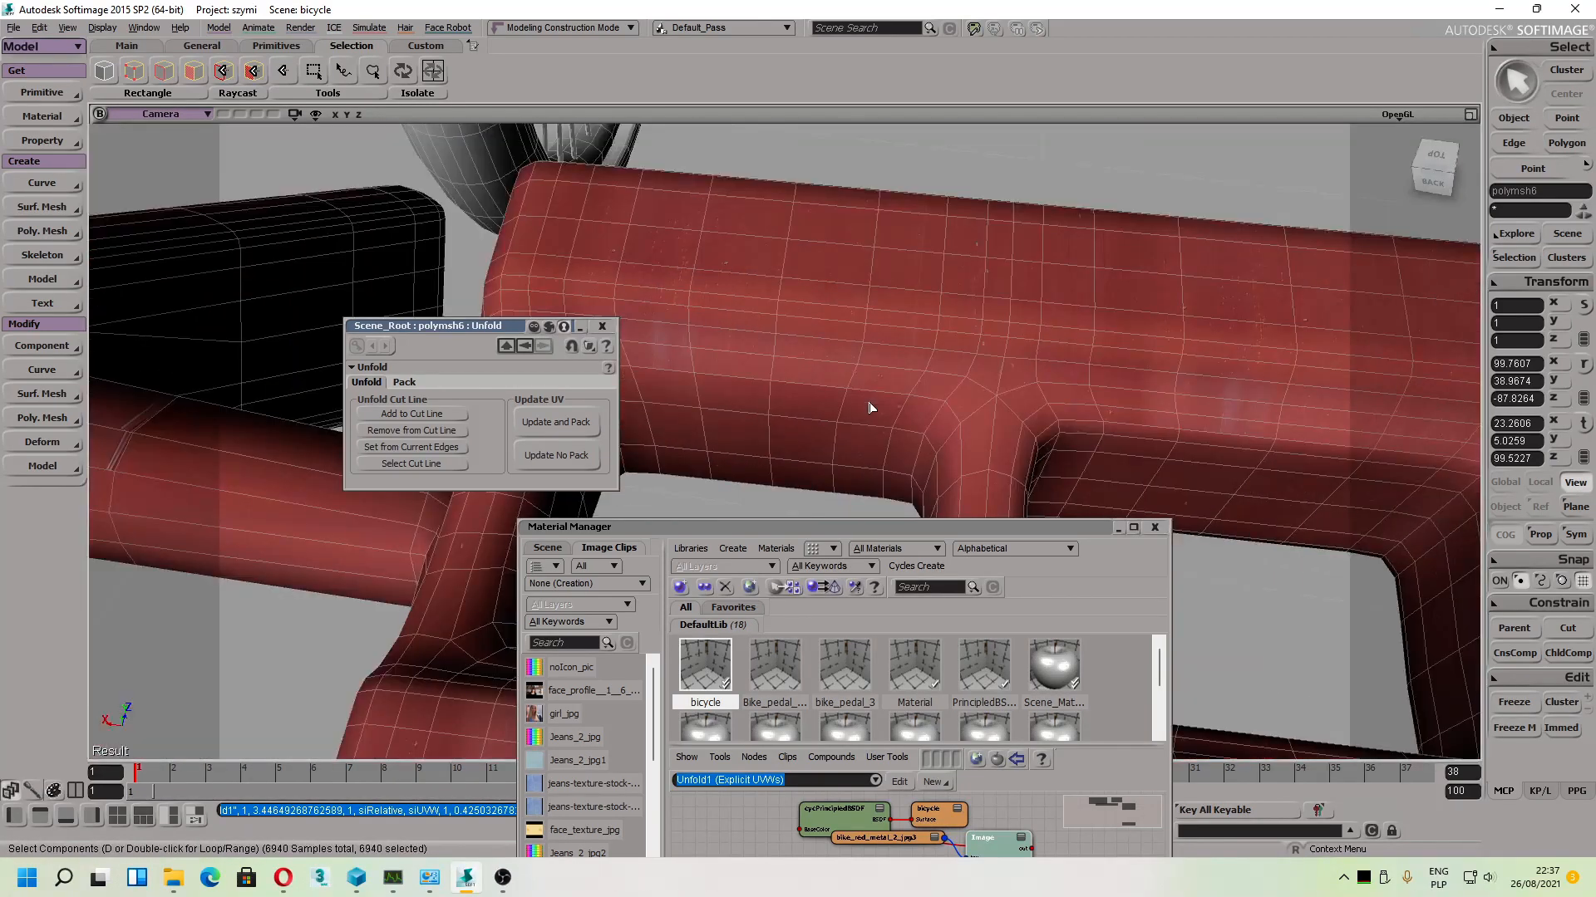
pyautogui.press('s')
pyautogui.moveTo(822, 379); pyautogui.dragTo(1040, 417)
pyautogui.press('s')
pyautogui.moveTo(1040, 418)
pyautogui.mouseDown(button='middle')
pyautogui.moveTo(1040, 457)
pyautogui.moveTo(1037, 399)
pyautogui.mouseUp(button='middle')
# Step: Close the Unfold property page and the Material Manager to clear the Camera view around both pedals
pyautogui.click(601, 326)
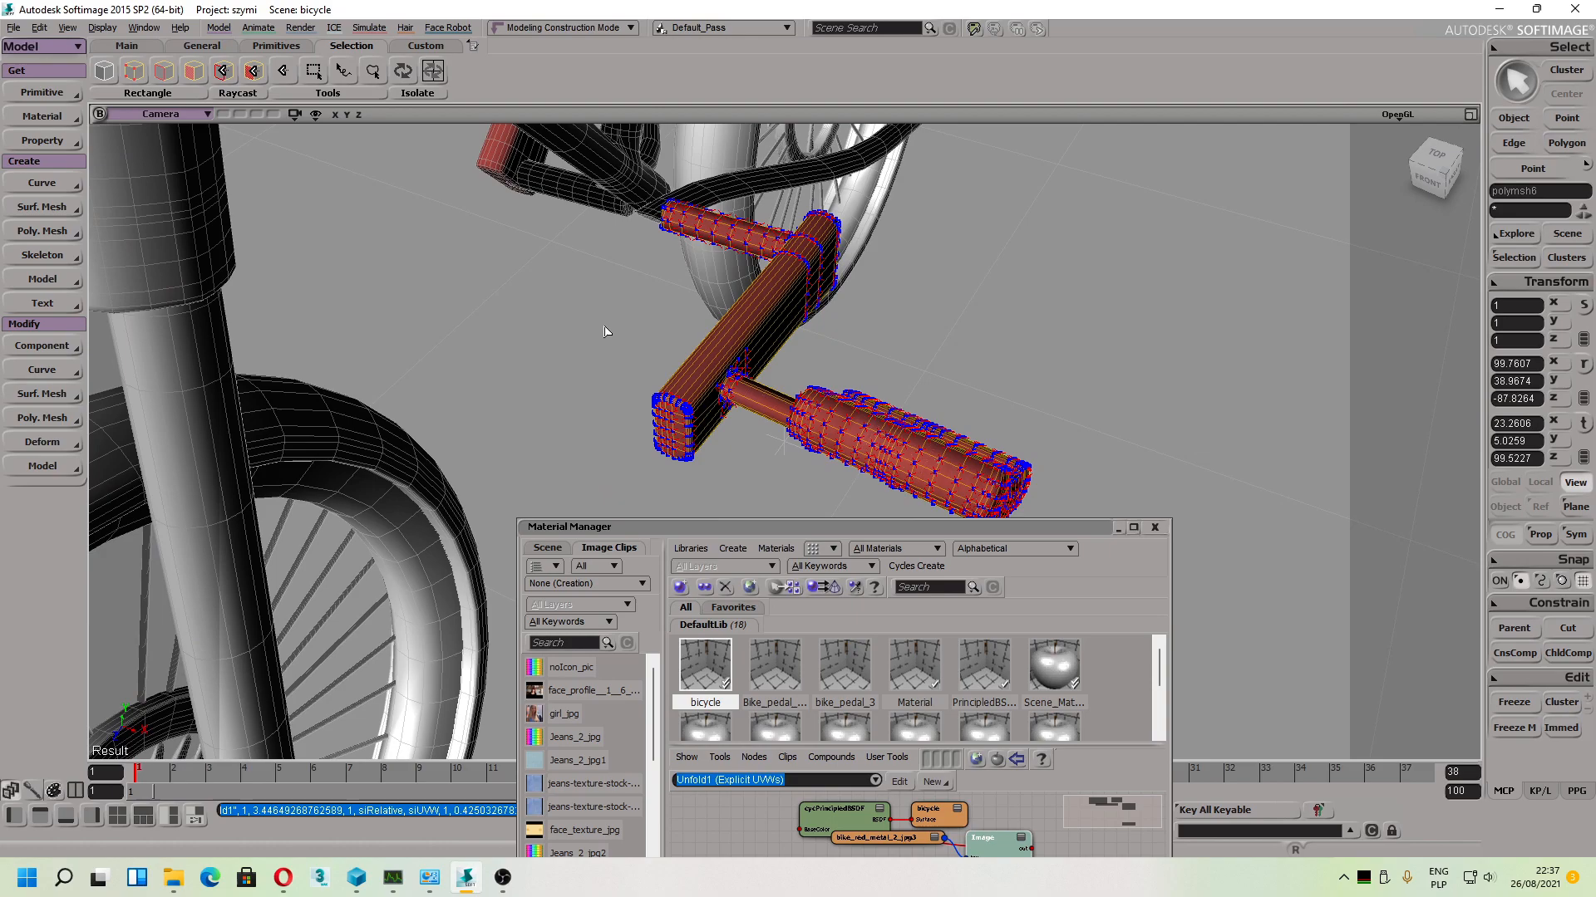
pyautogui.click(1155, 527)
pyautogui.press('s')
pyautogui.moveTo(915, 371); pyautogui.dragTo(797, 530)
pyautogui.press('s')
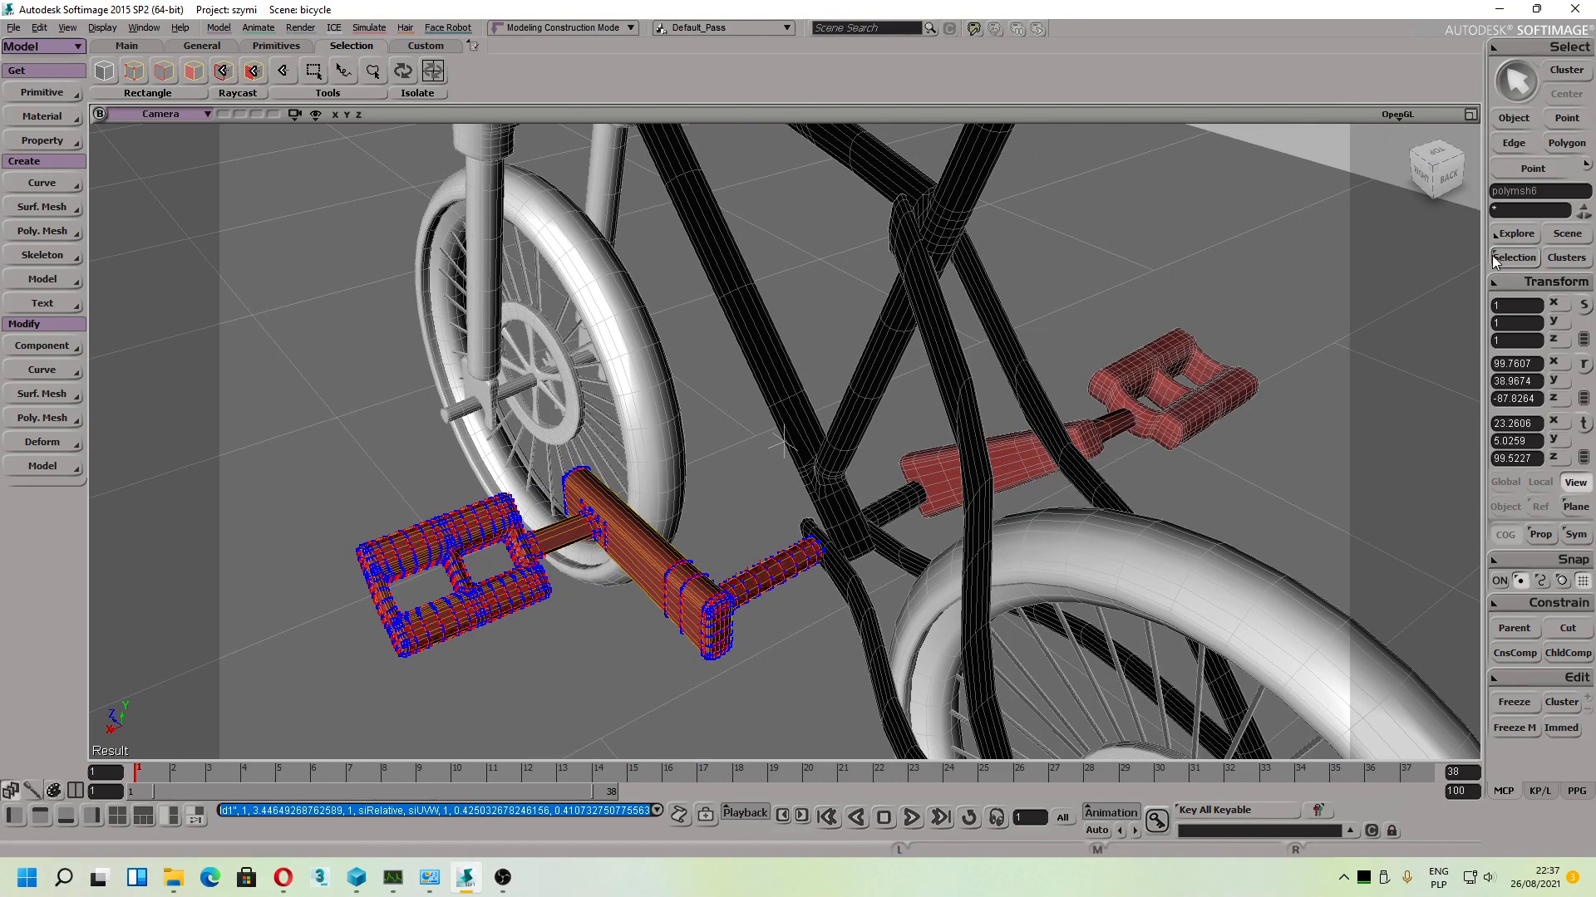
# Step: Look through the texture coordinate clusters of polymsh6, expanding Texture_Coordinates_AUTO to check its UV property
pyautogui.click(1564, 259)
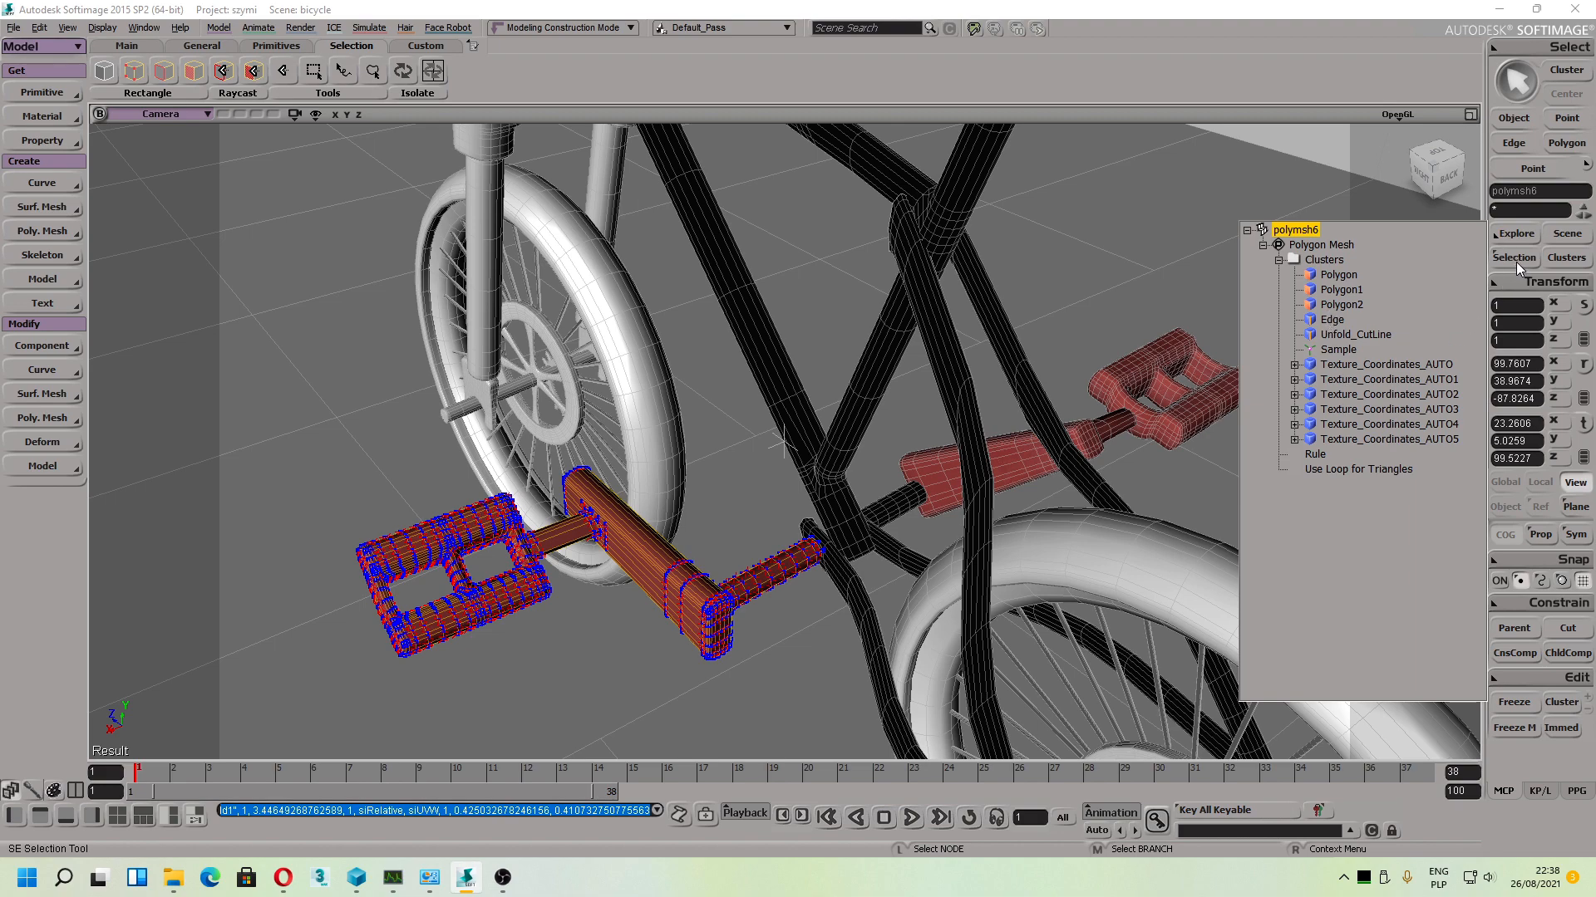
pyautogui.click(1357, 365)
pyautogui.click(1294, 365)
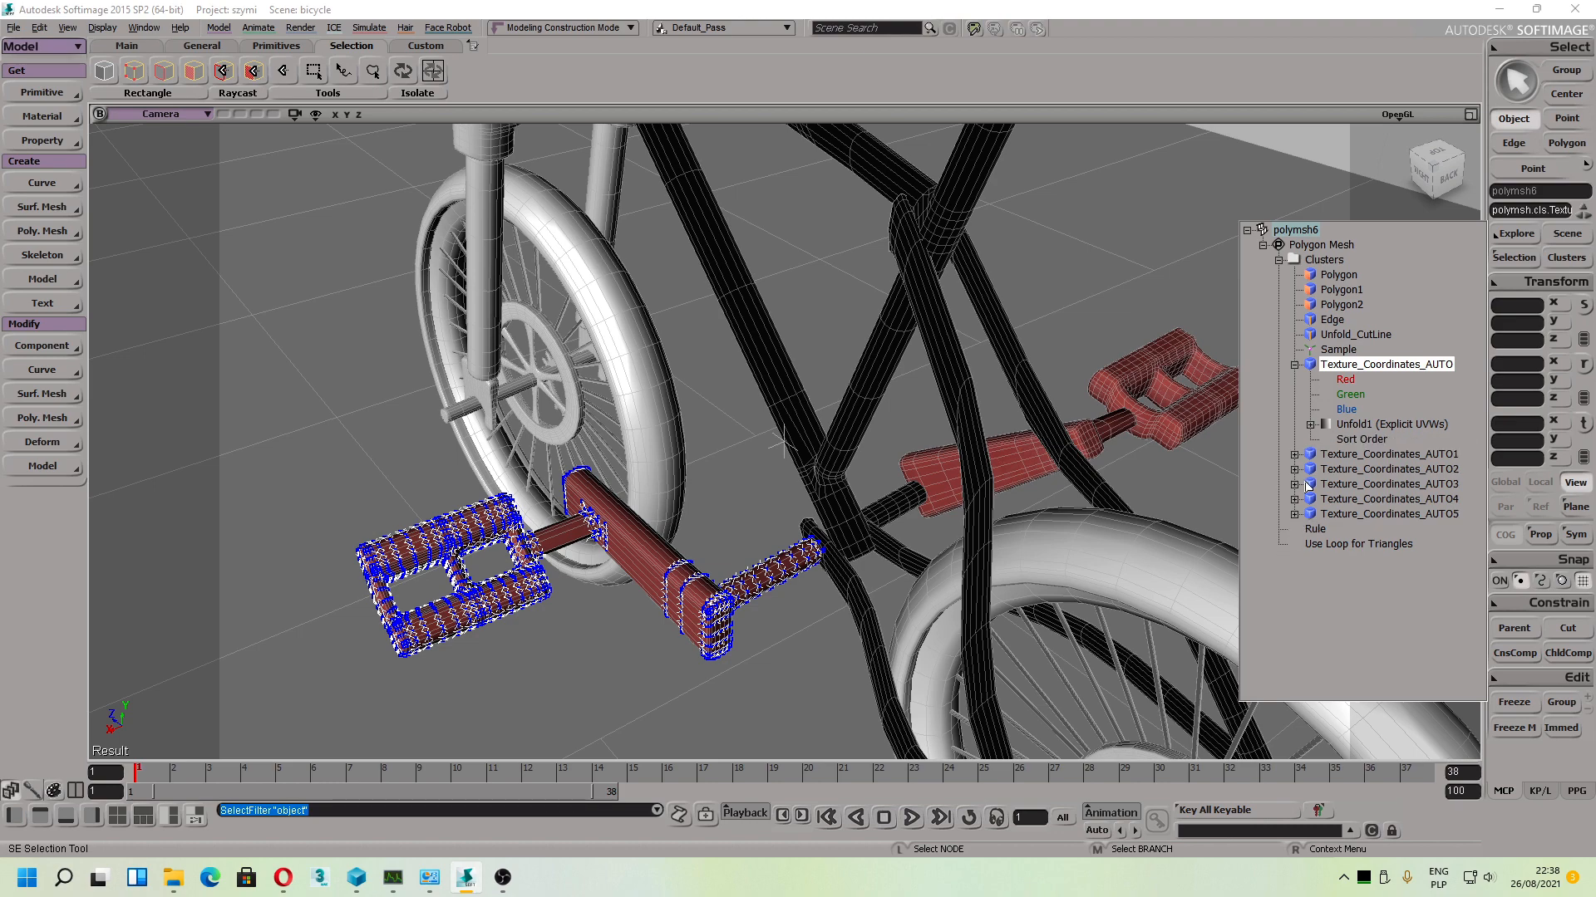
pyautogui.click(1367, 499)
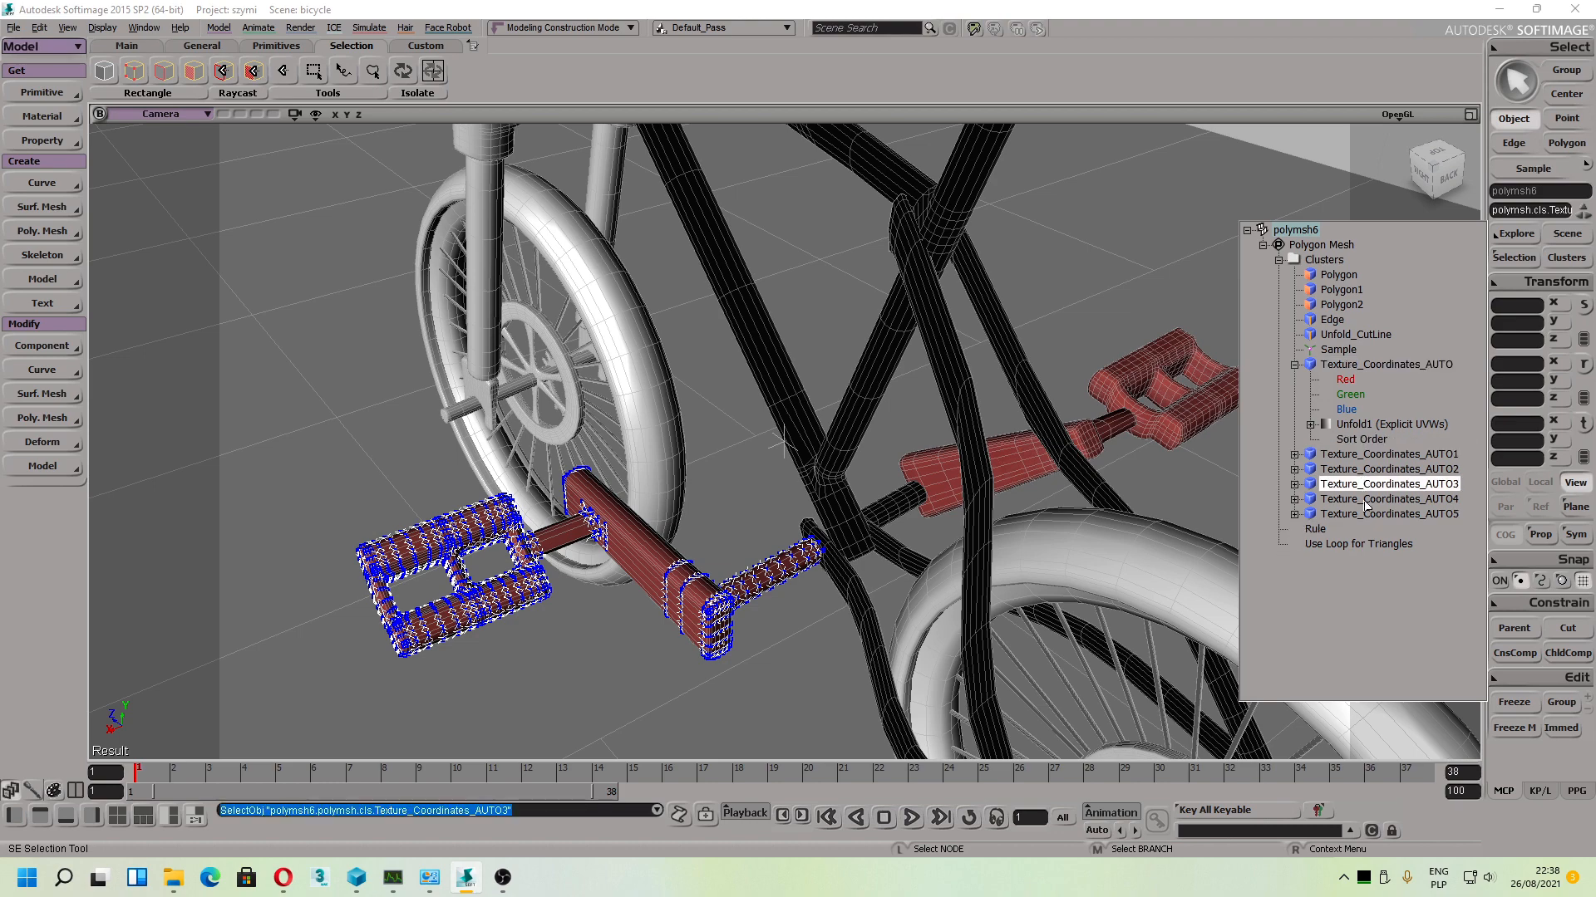
pyautogui.click(1355, 456)
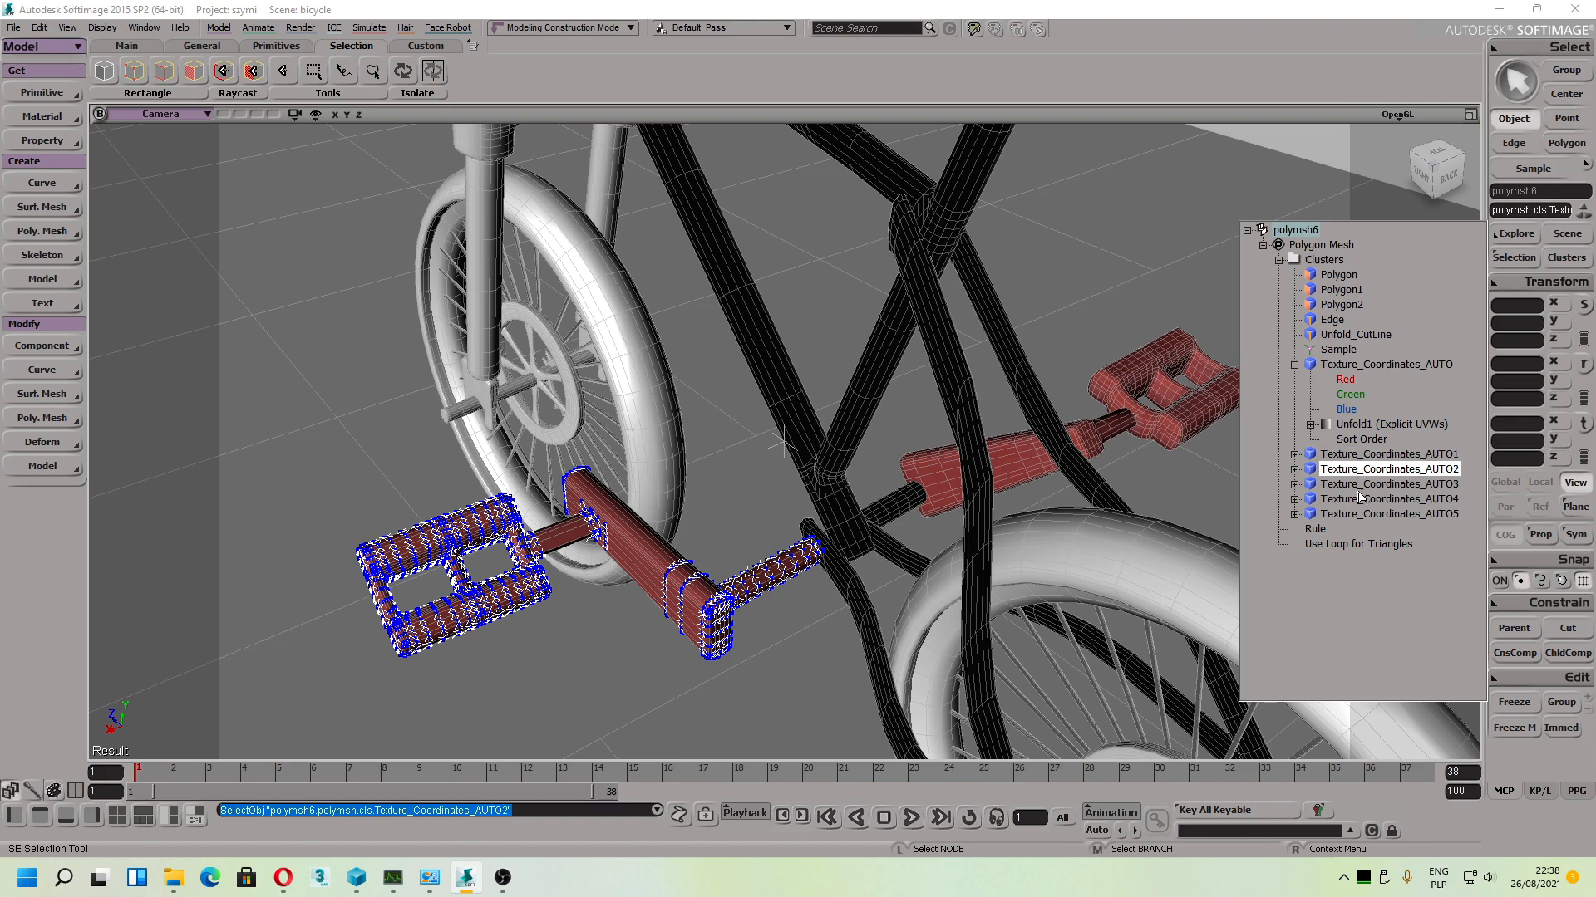
pyautogui.click(1361, 499)
# Step: Close the cluster list and freeze the modeling history of polymsh6
pyautogui.click(1513, 258)
pyautogui.click(1511, 241)
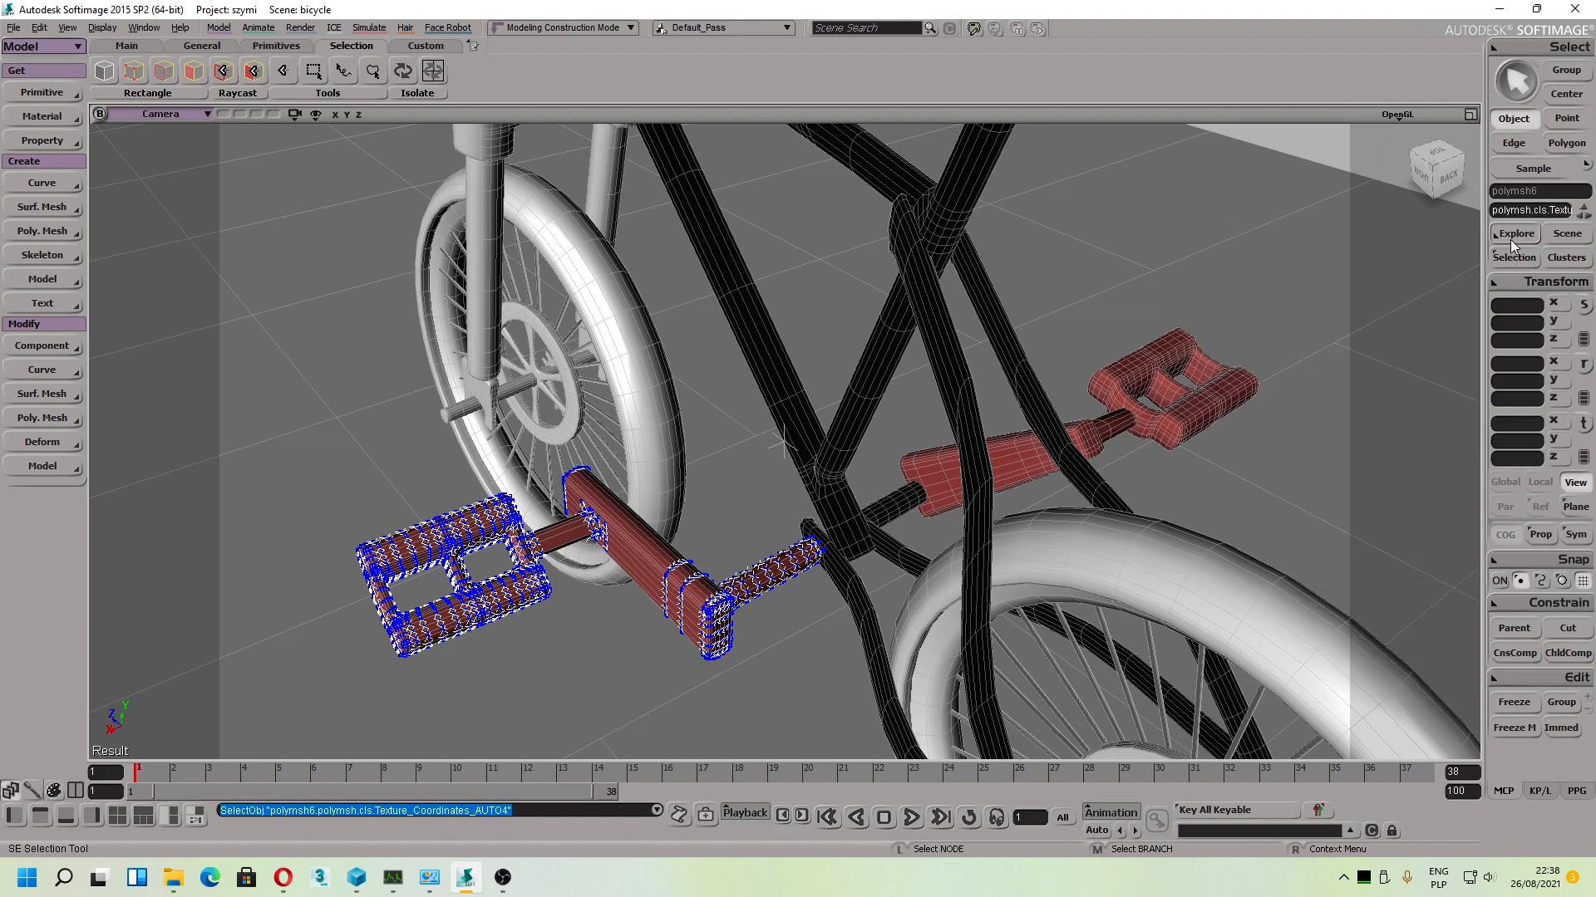
pyautogui.press('v')
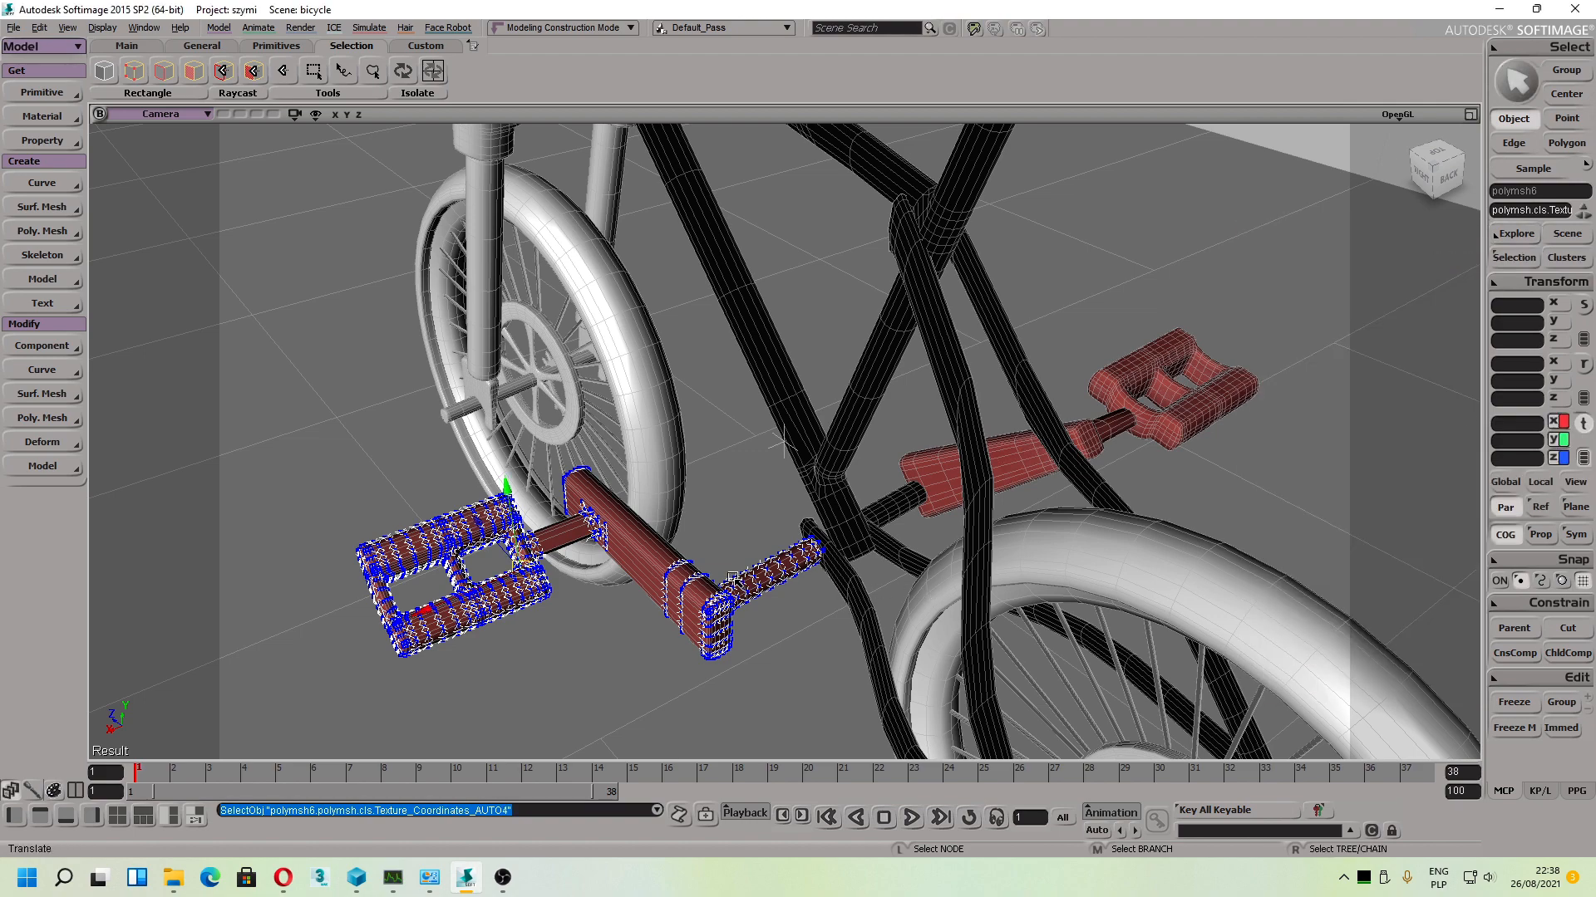
pyautogui.click(1525, 729)
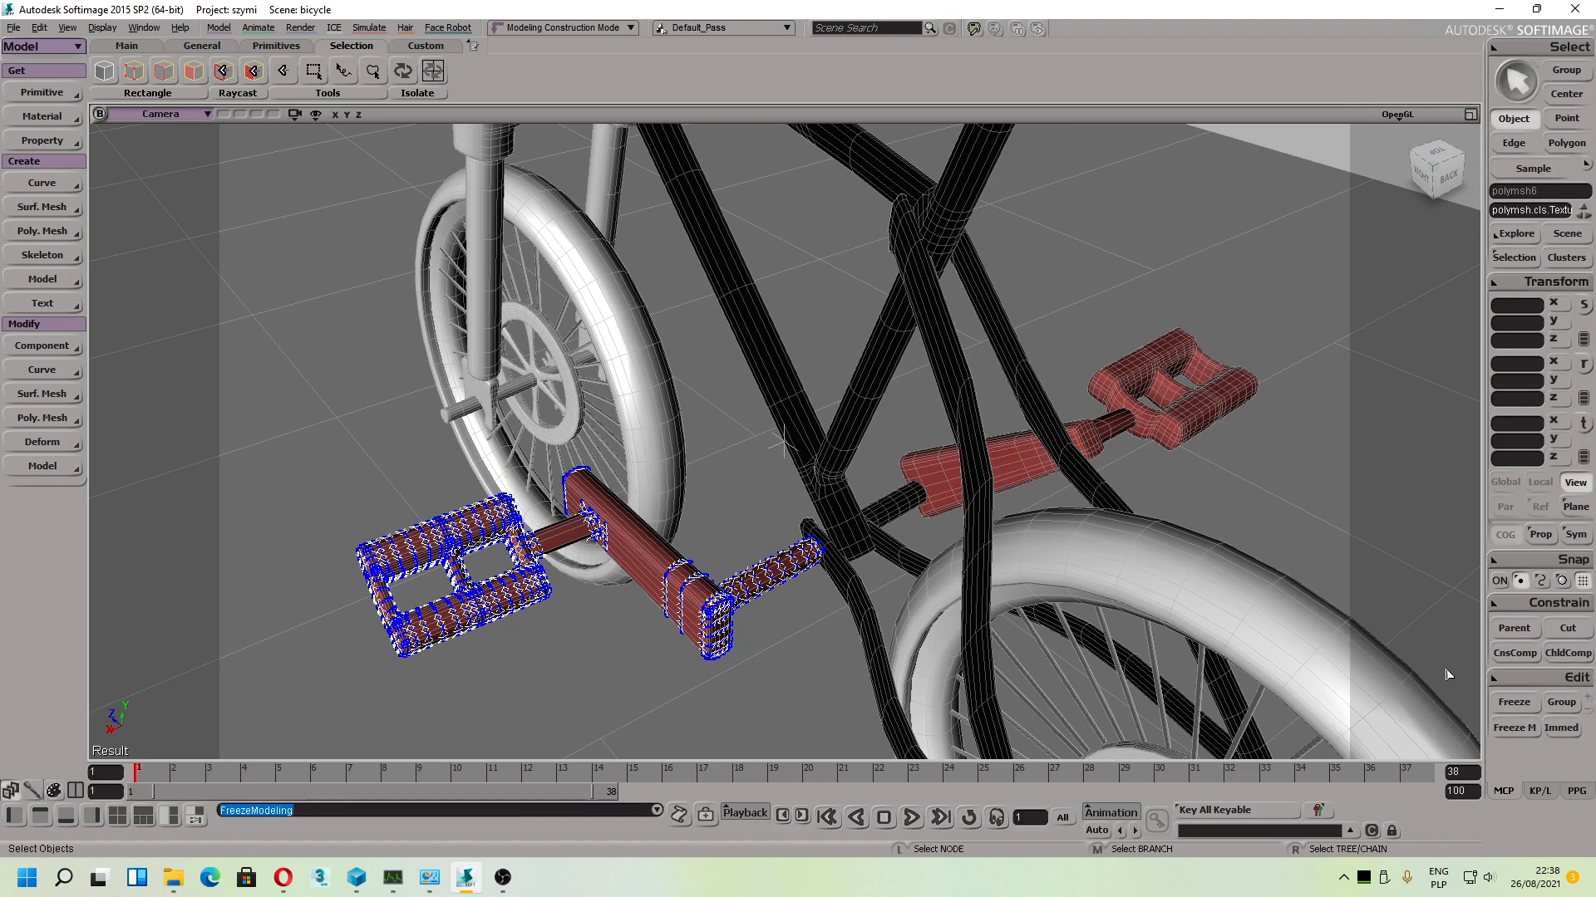
# Step: Select the opposite crank and pedal, polymsh2, and inspect its Unfold, Unfold1 and Unfold2 properties
pyautogui.click(1029, 463)
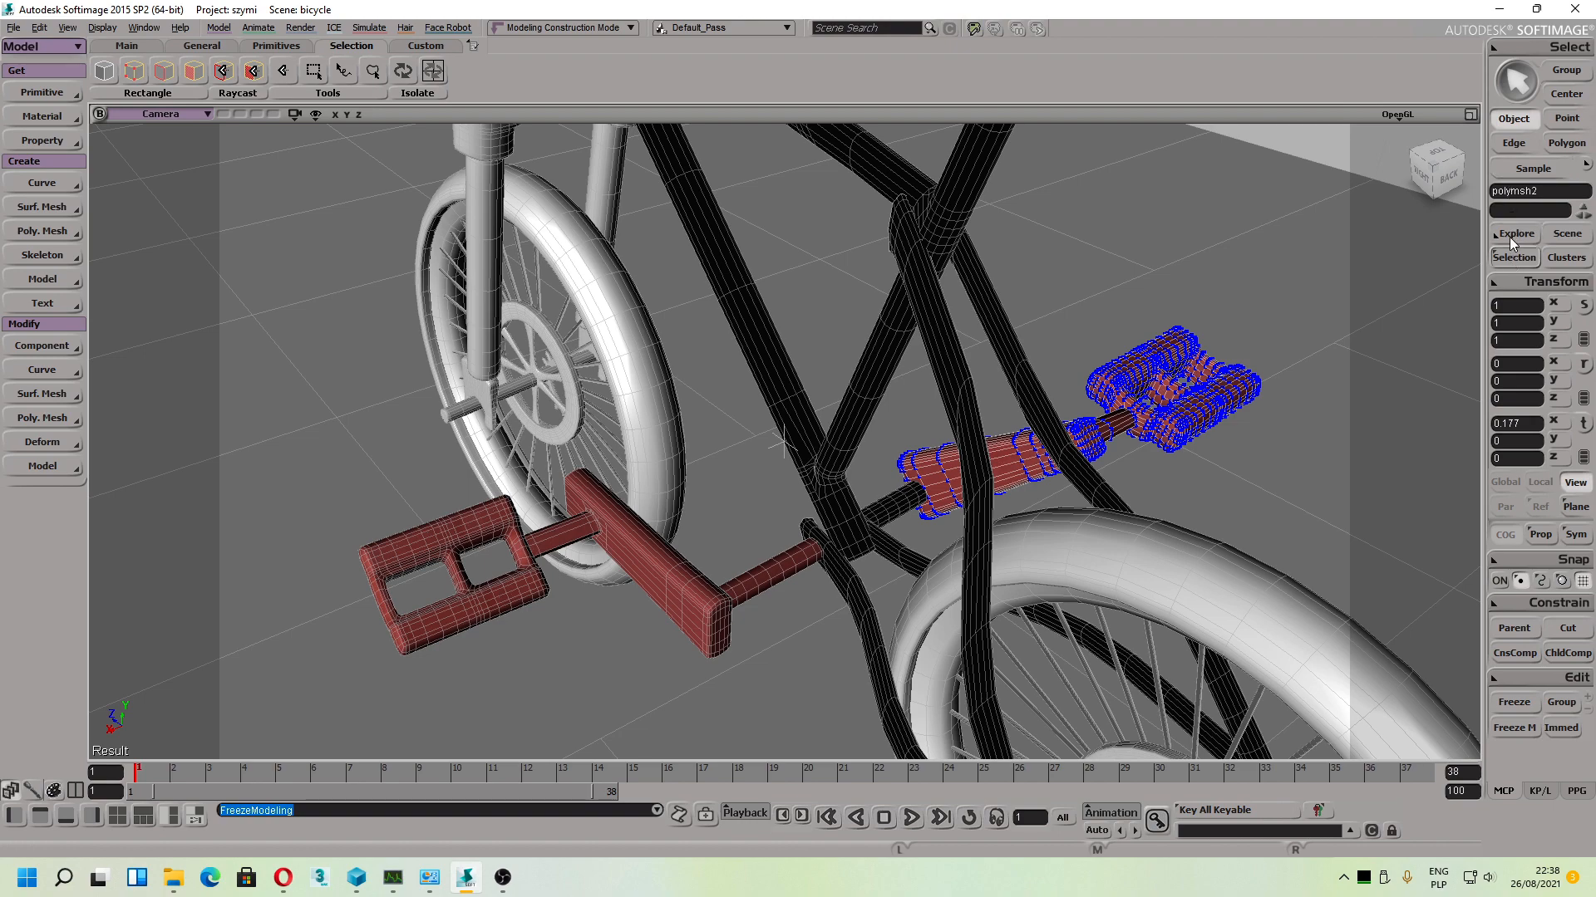
pyautogui.click(1513, 258)
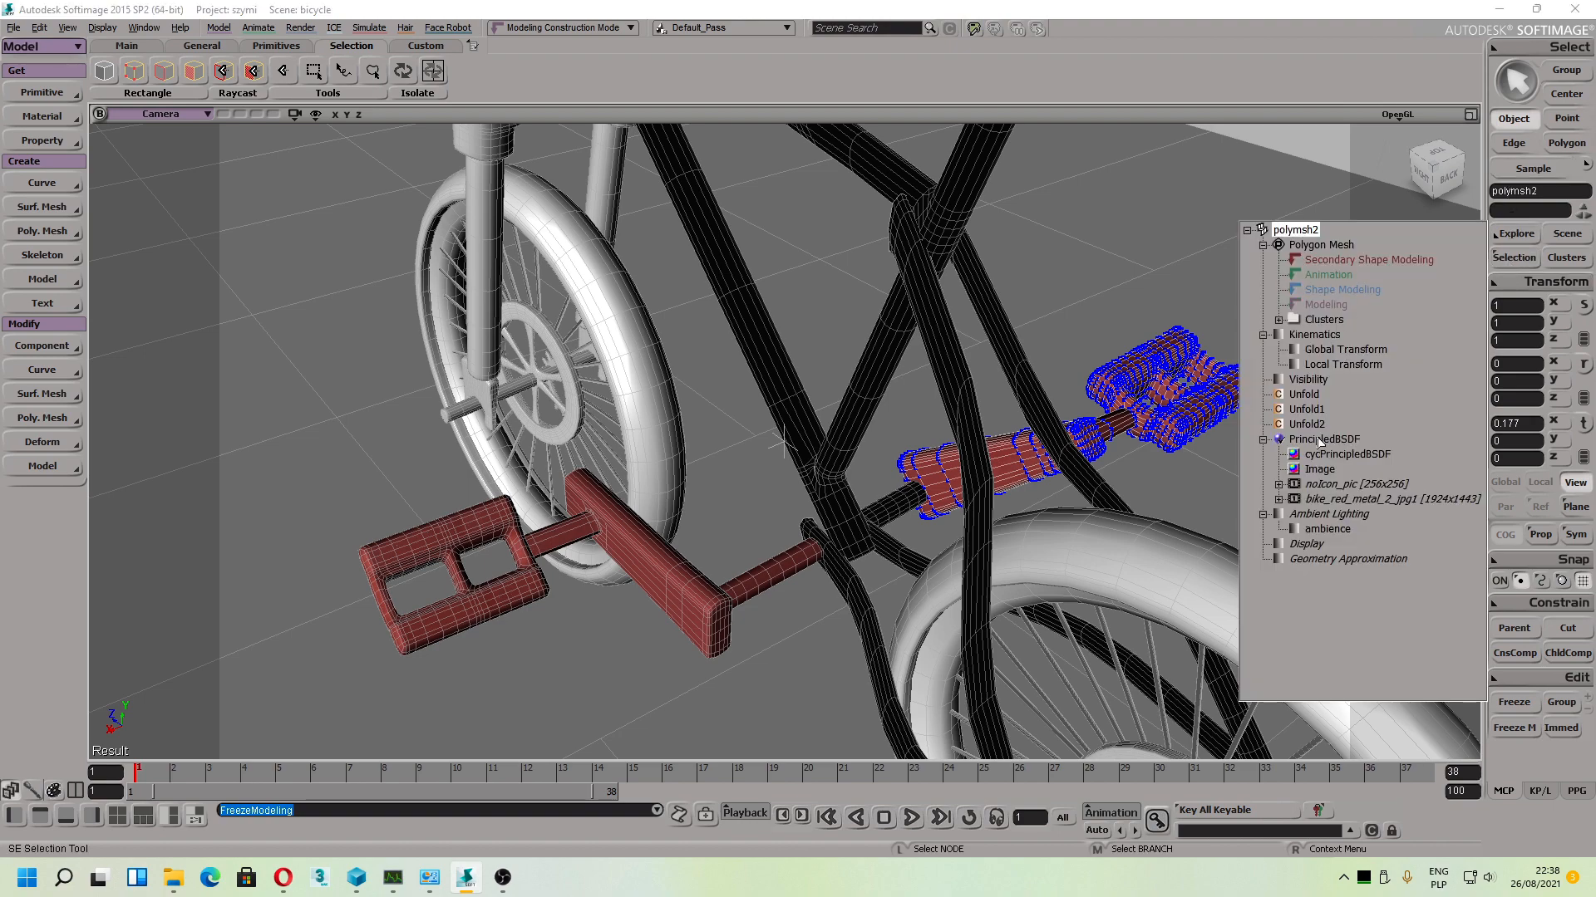
pyautogui.click(1308, 412)
pyautogui.click(1308, 425)
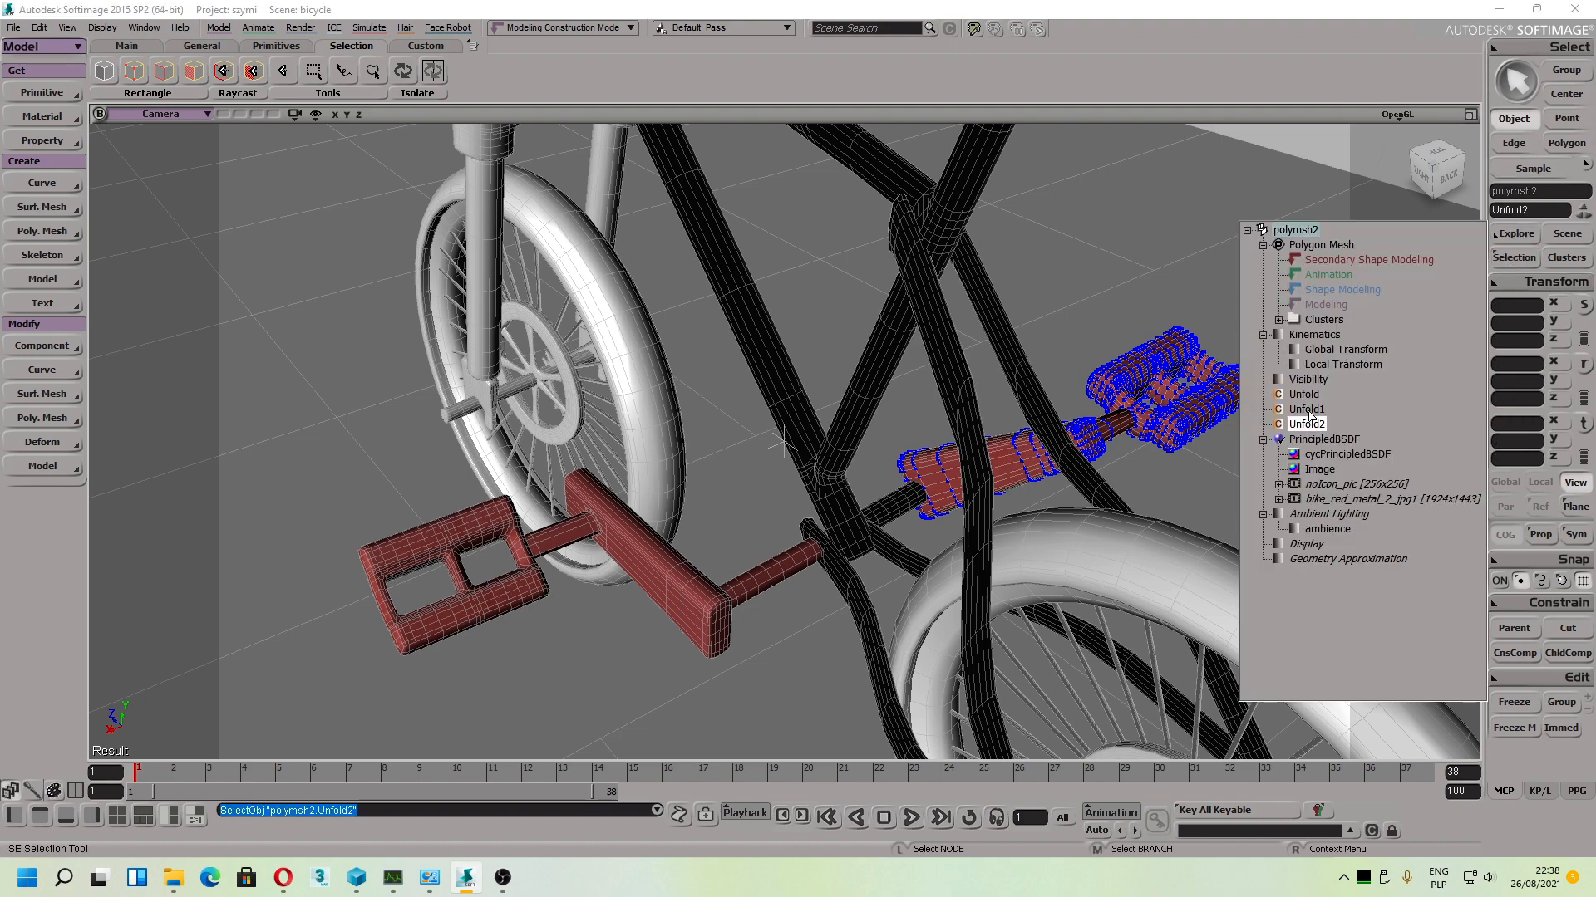
pyautogui.click(1308, 411)
pyautogui.click(1307, 398)
pyautogui.click(1314, 437)
pyautogui.click(1313, 426)
pyautogui.doubleClick(1310, 412)
pyautogui.click(602, 327)
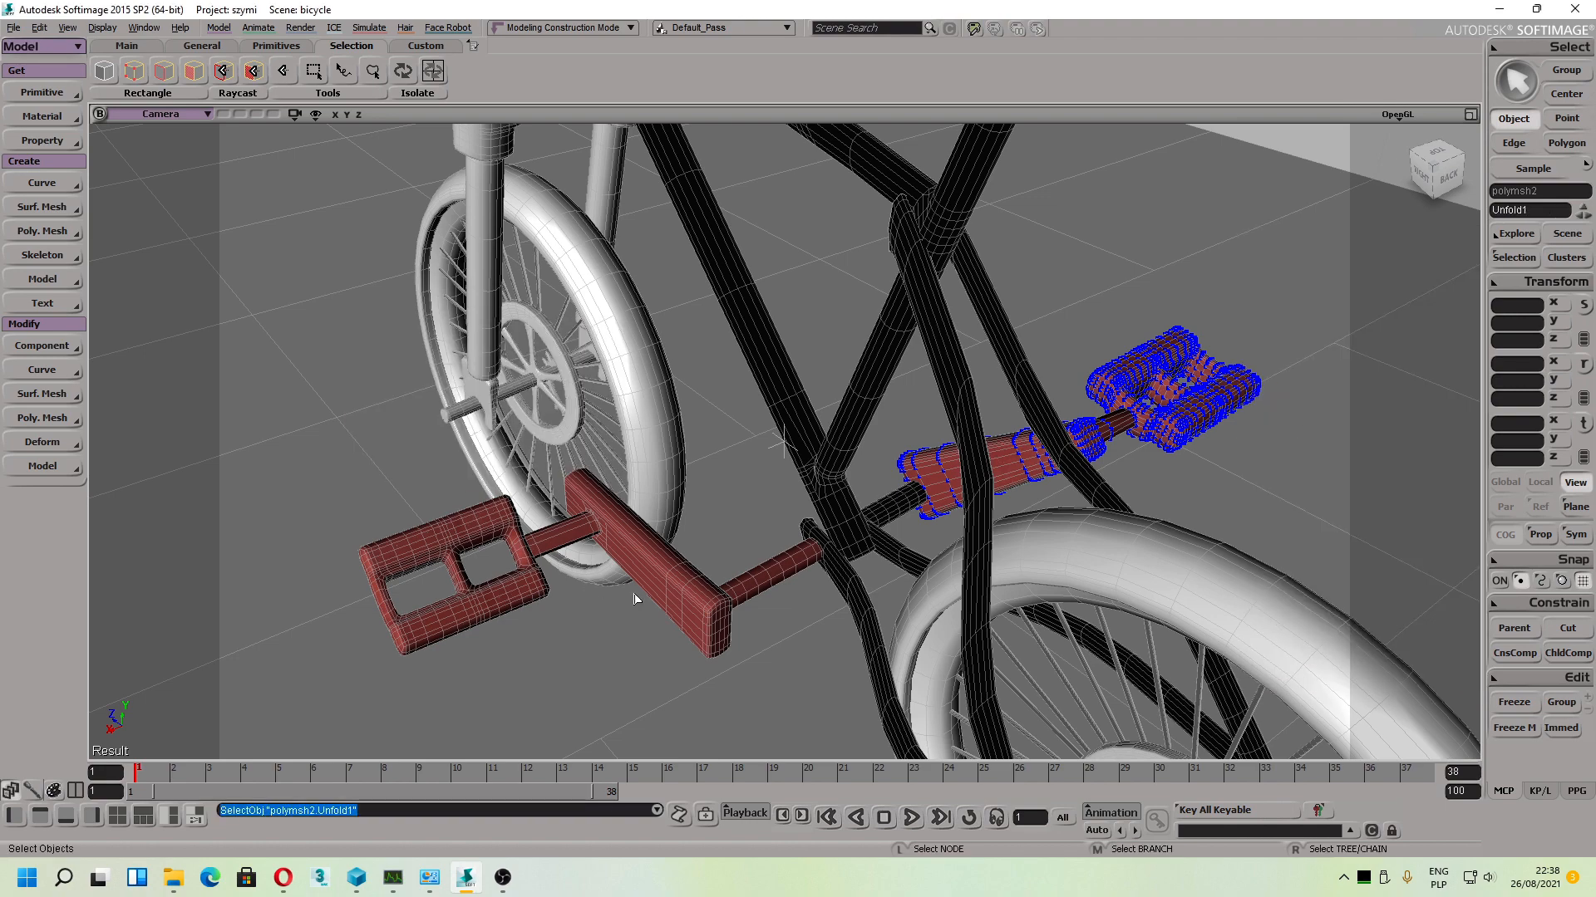
# Step: Select the front tyre instead of the crank meshes and view both red pedals from the side of the bicycle
pyautogui.click(663, 576)
pyautogui.click(648, 428)
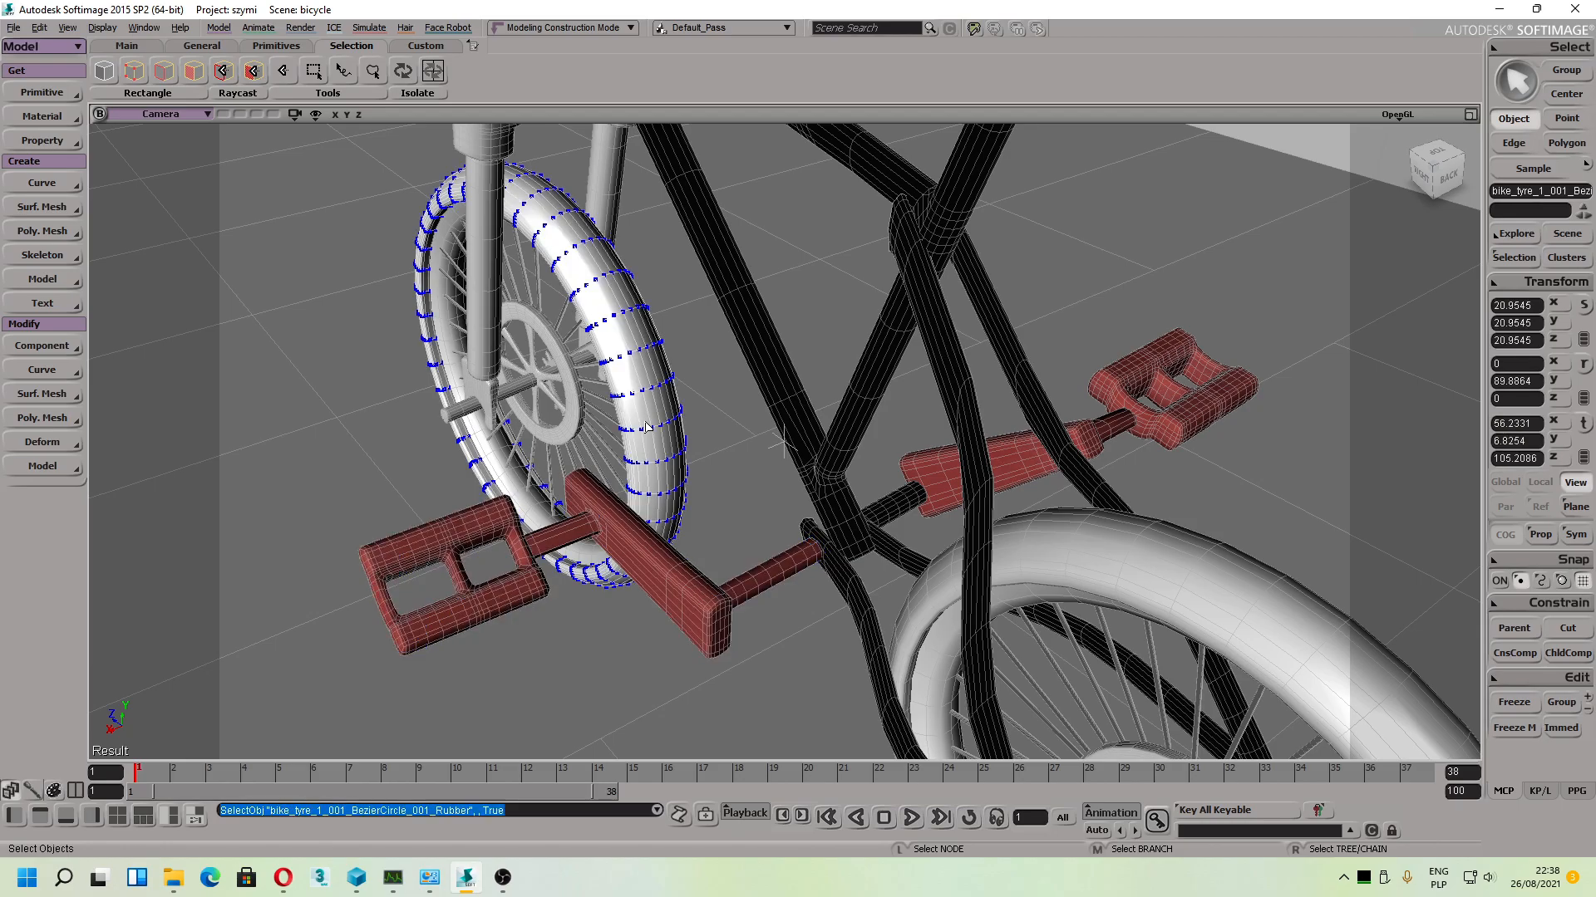
pyautogui.press('s')
pyautogui.moveTo(680, 454); pyautogui.dragTo(1051, 484, button='right')
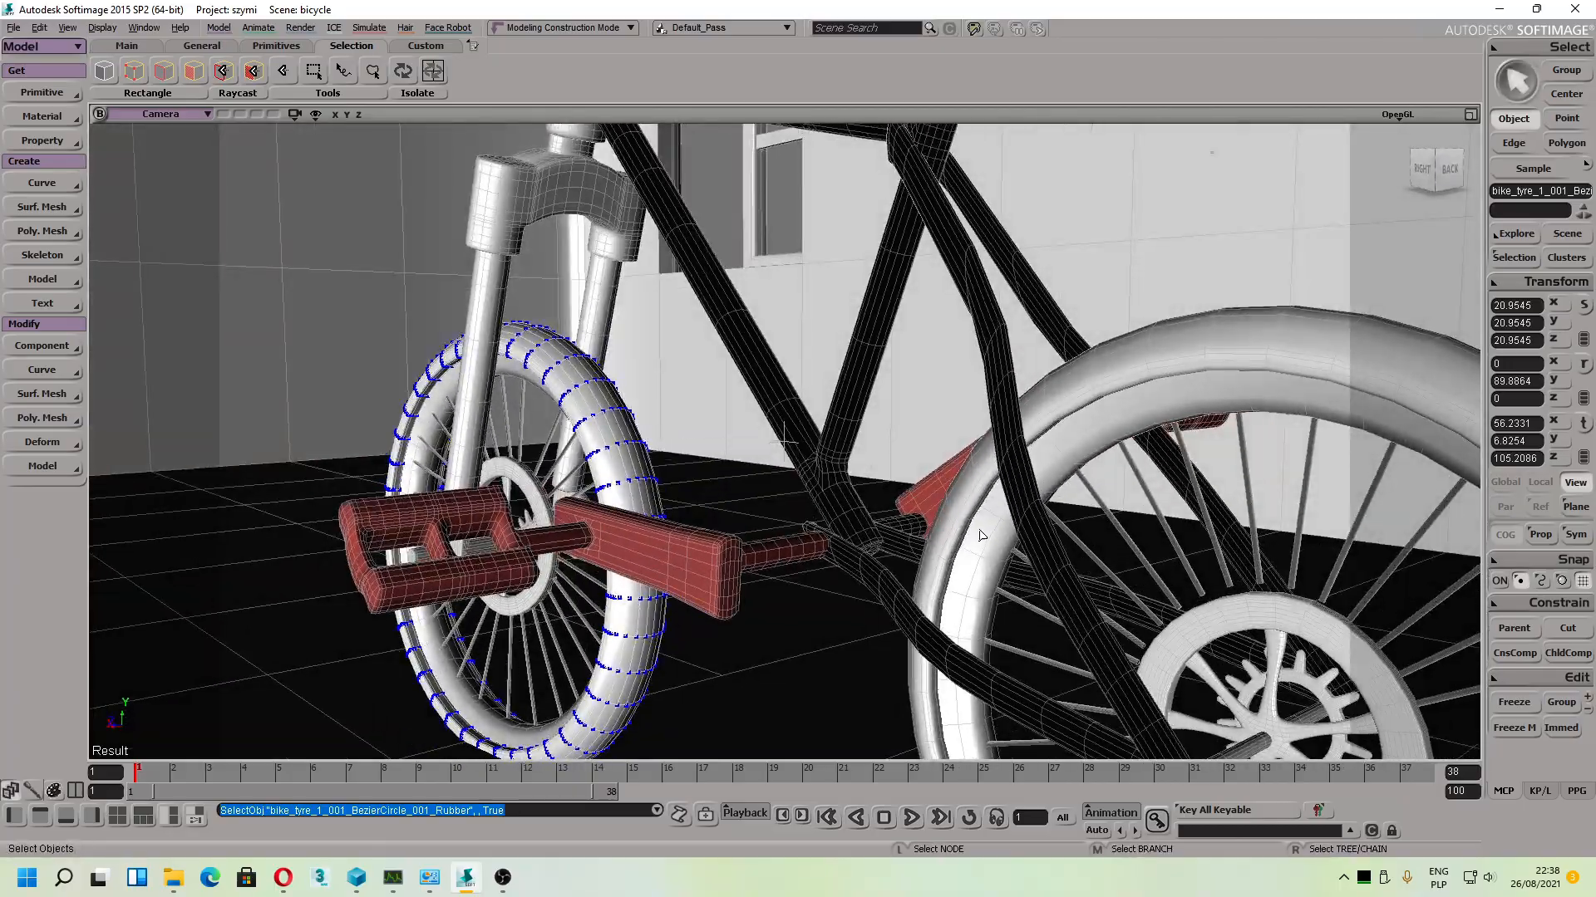
pyautogui.press('s')
pyautogui.moveTo(881, 547); pyautogui.dragTo(975, 502)
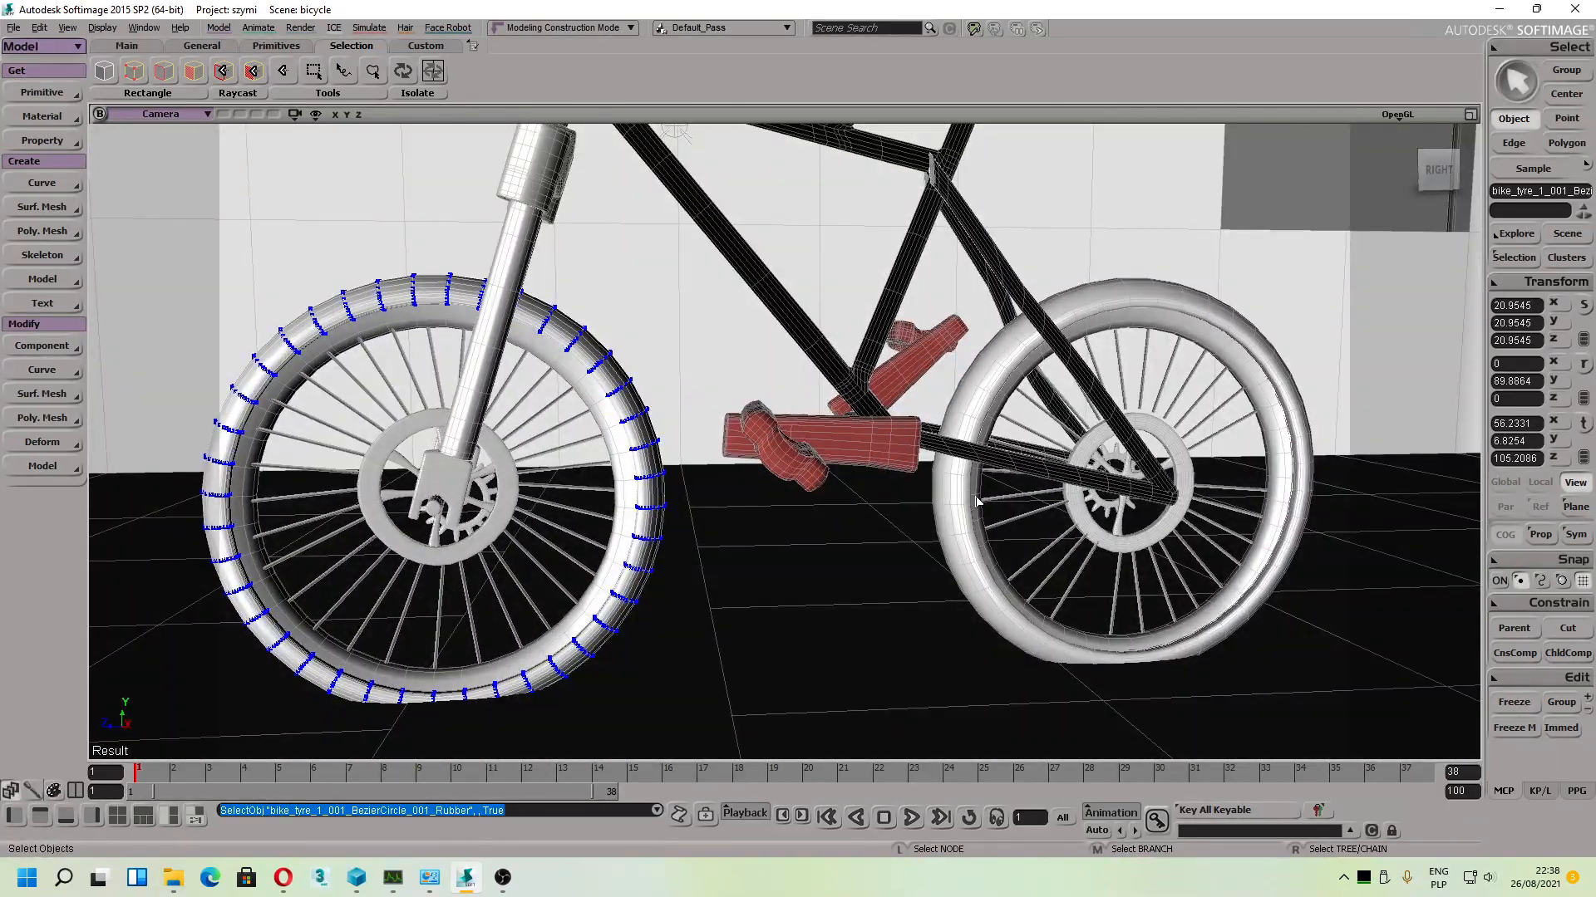
pyautogui.click(504, 878)
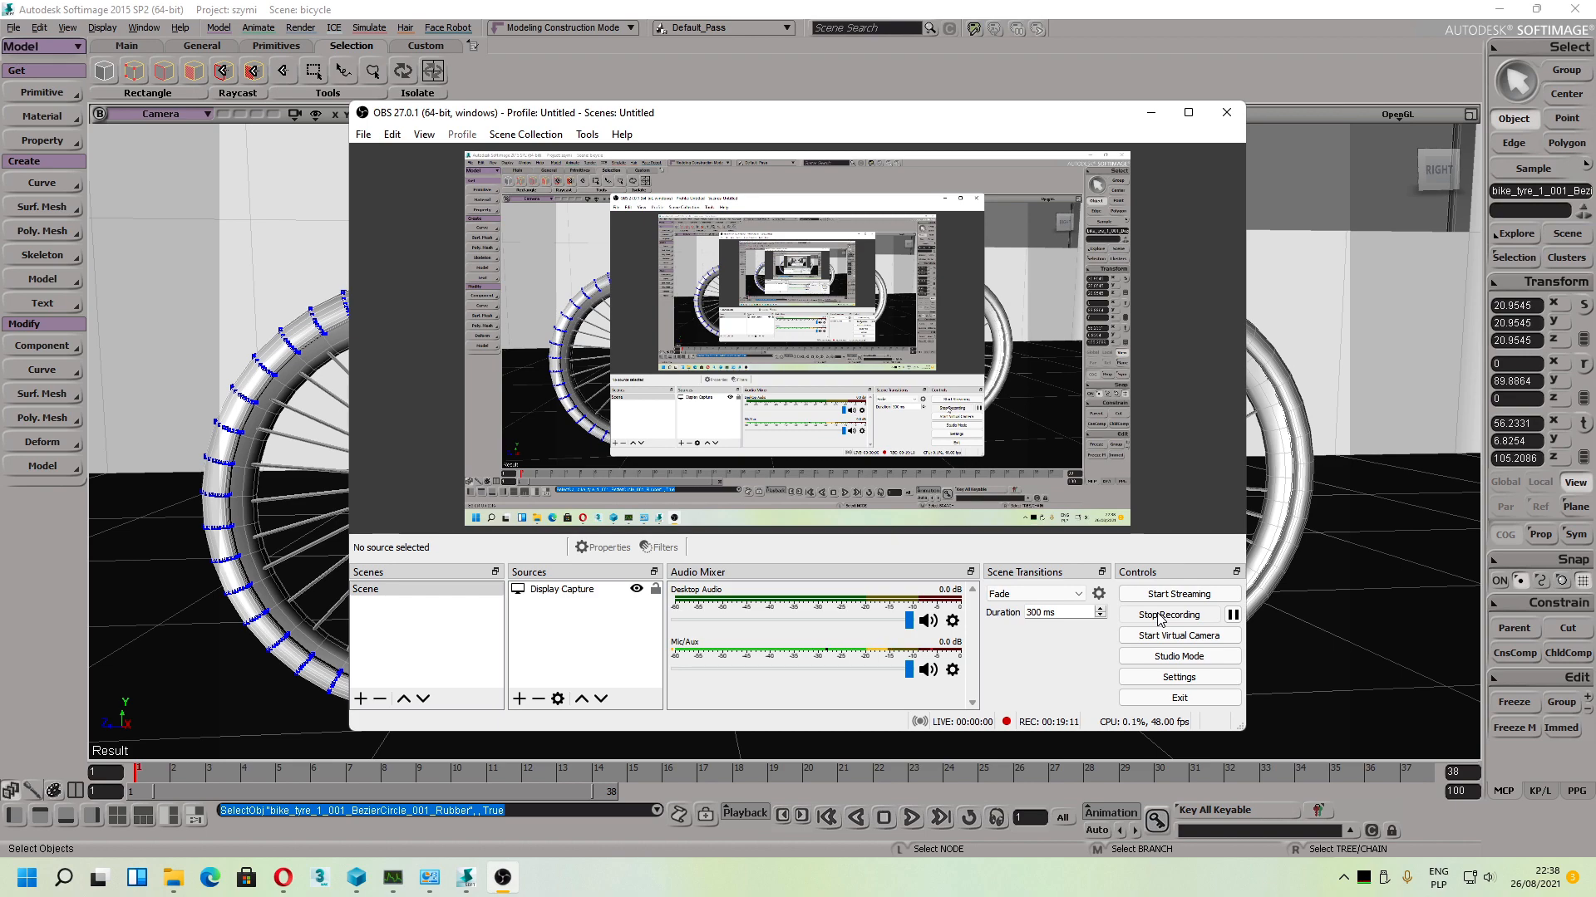
pyautogui.click(1149, 115)
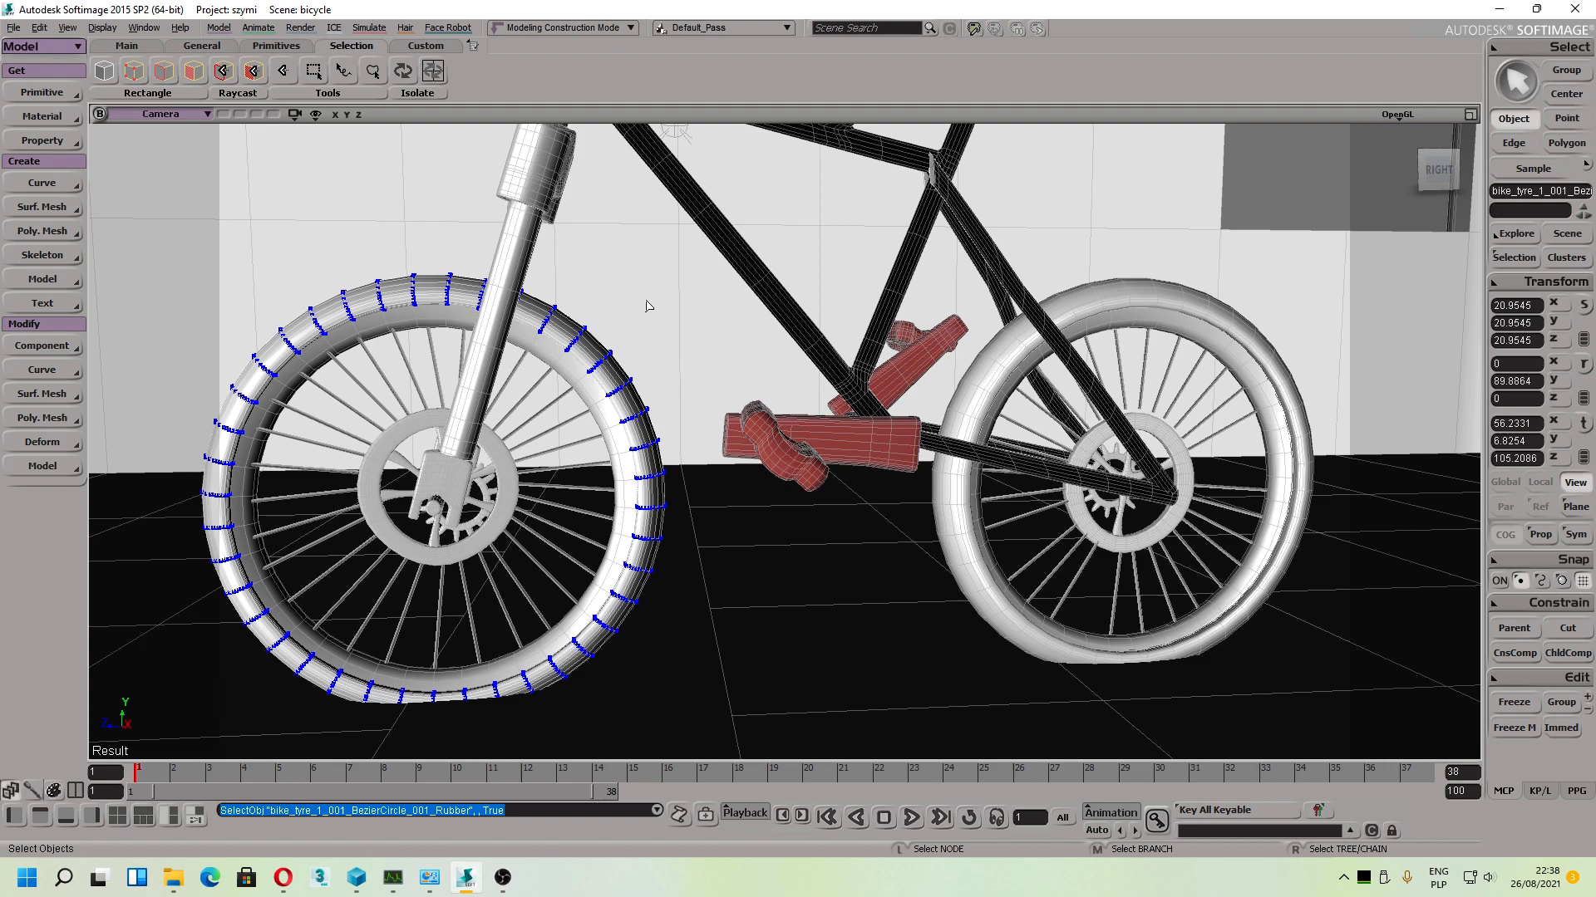
# Step: Select the near crank and pedal mesh, polymsh6, and view it from above
pyautogui.click(862, 446)
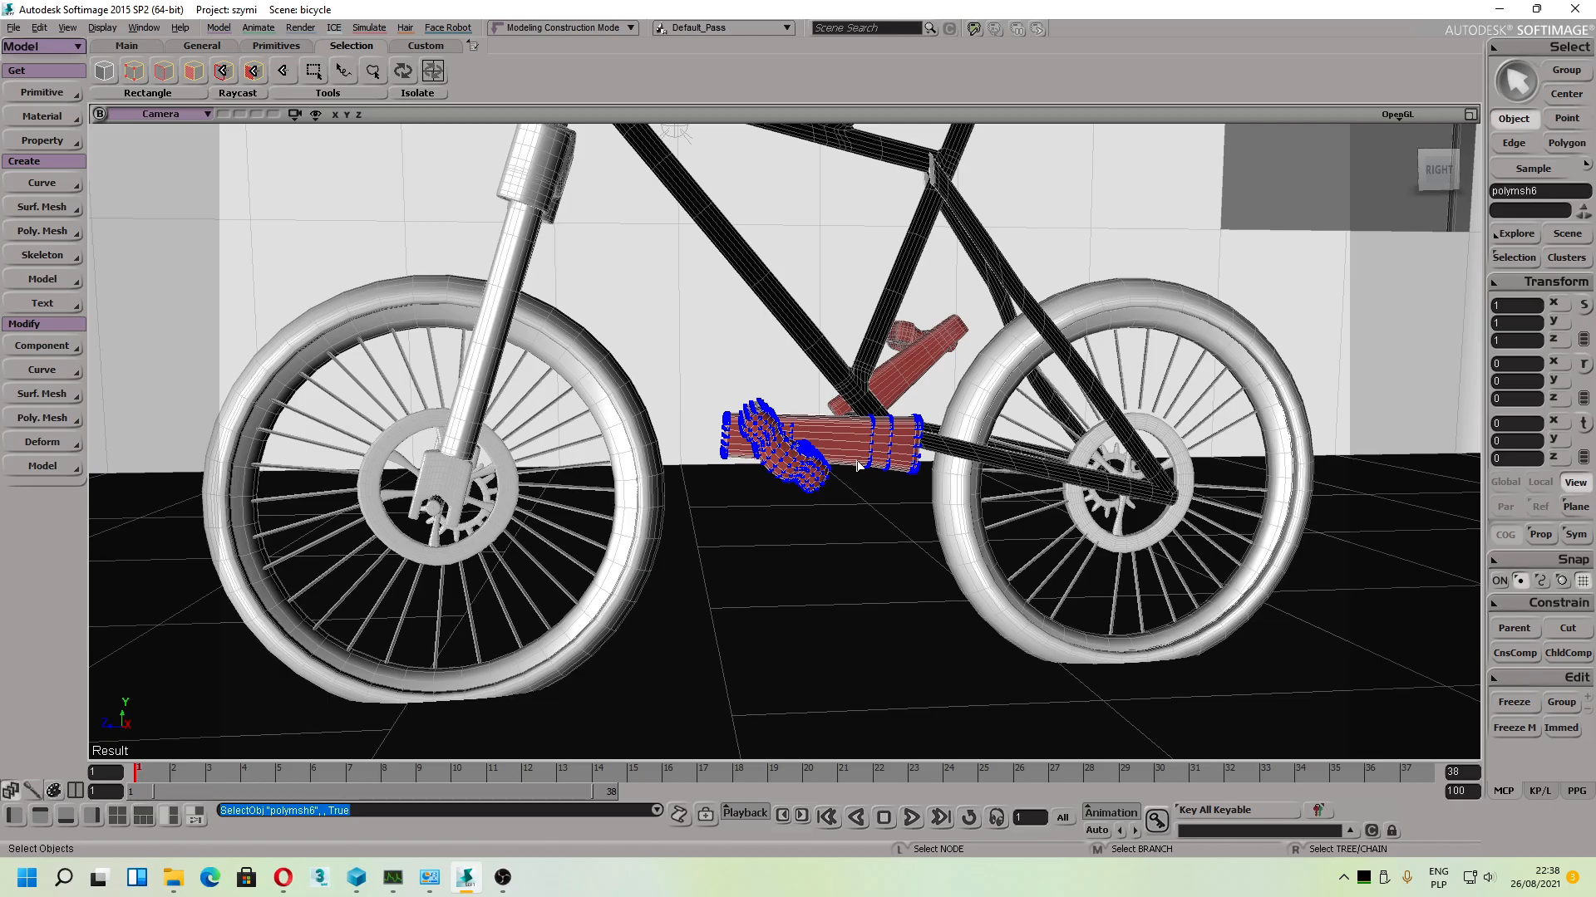
pyautogui.press('s')
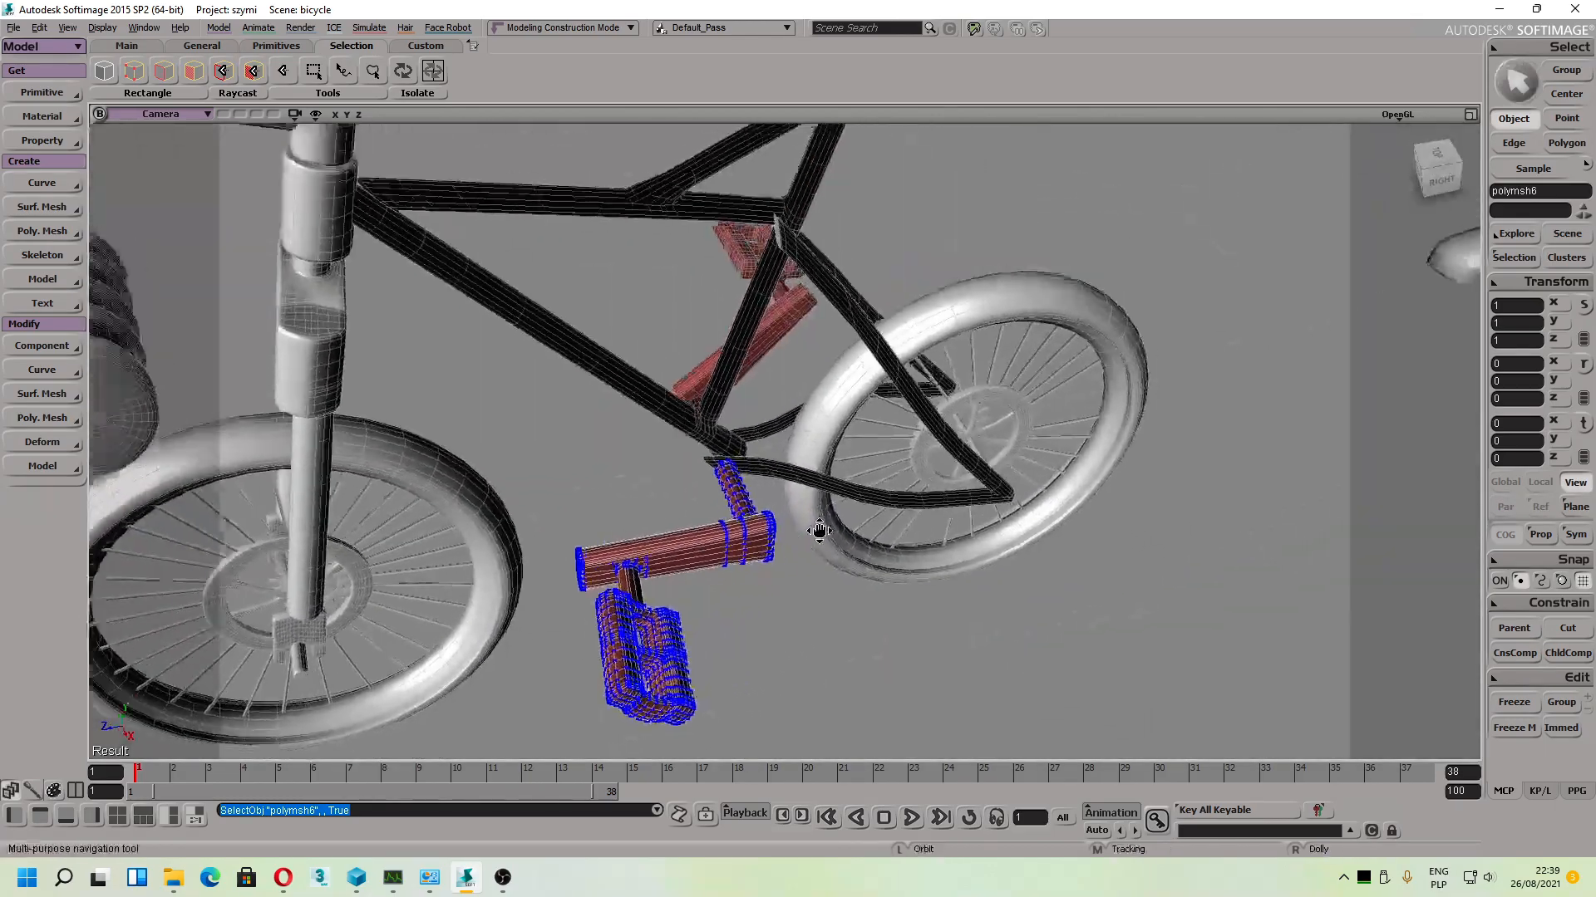